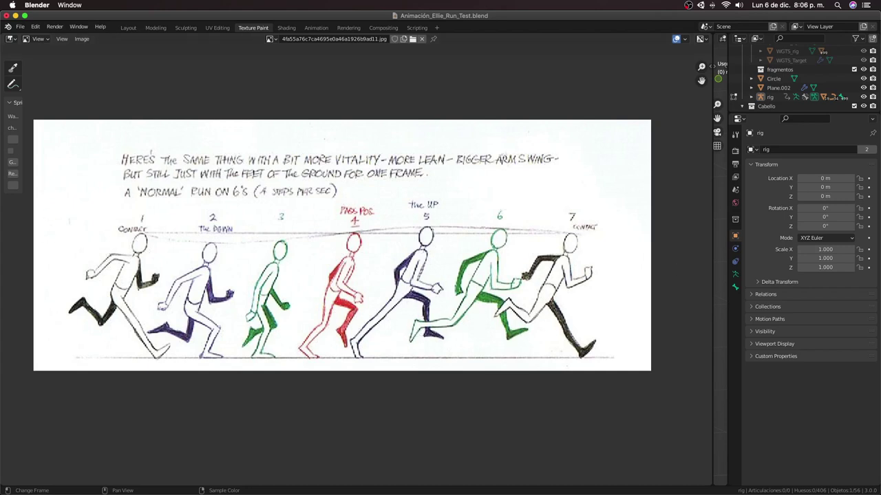
Step: Switch to the Animation workspace to show the rigged character in Pose Mode
{"action": "left_click", "coordinate": [316, 27]}
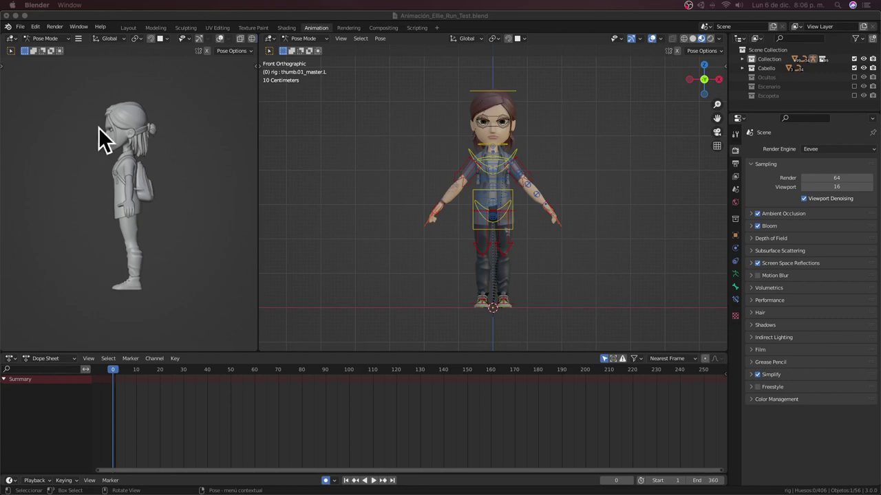
Step: Put the left viewport in Object Mode with a straight side view of the character
{"action": "mouse_move", "coordinate": [133, 199]}
{"action": "middle_mouse_down"}
{"action": "mouse_move", "coordinate": [164, 193]}
{"action": "mouse_move", "coordinate": [138, 192]}
{"action": "middle_mouse_up"}
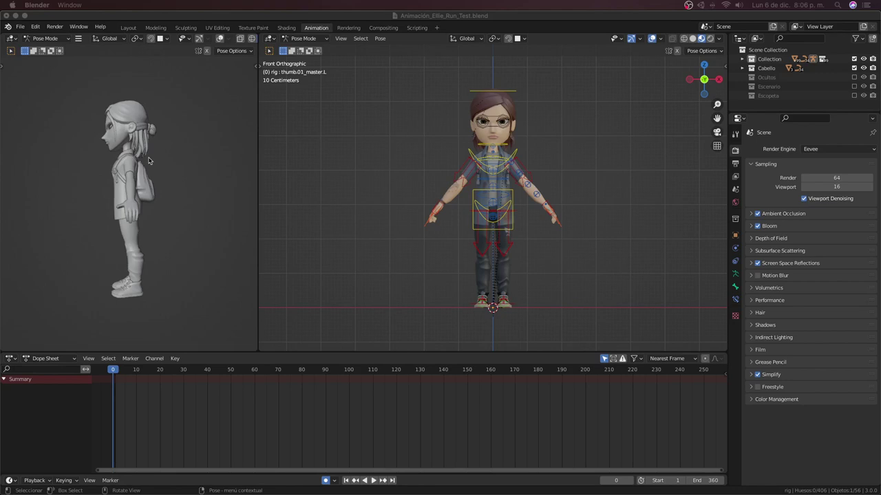
{"action": "middle_click_drag", "start_coordinate": [157, 195], "coordinate": [158, 200]}
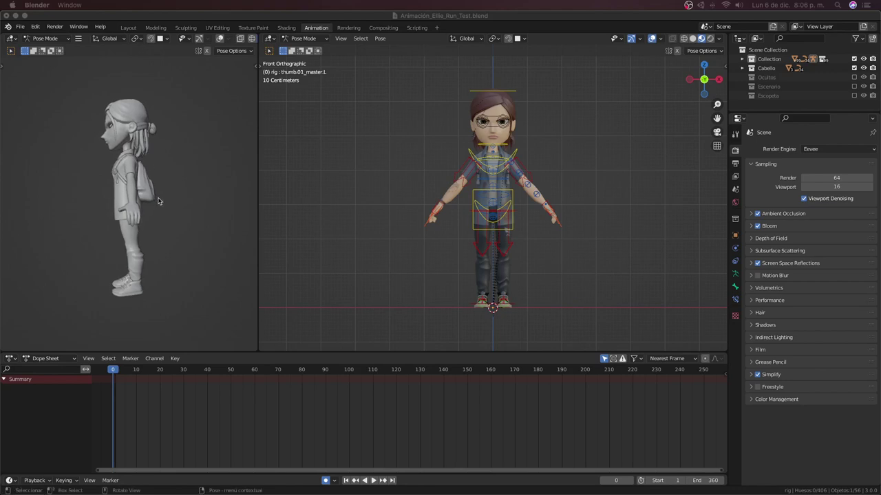
{"action": "key", "text": "ctrl+Tab"}
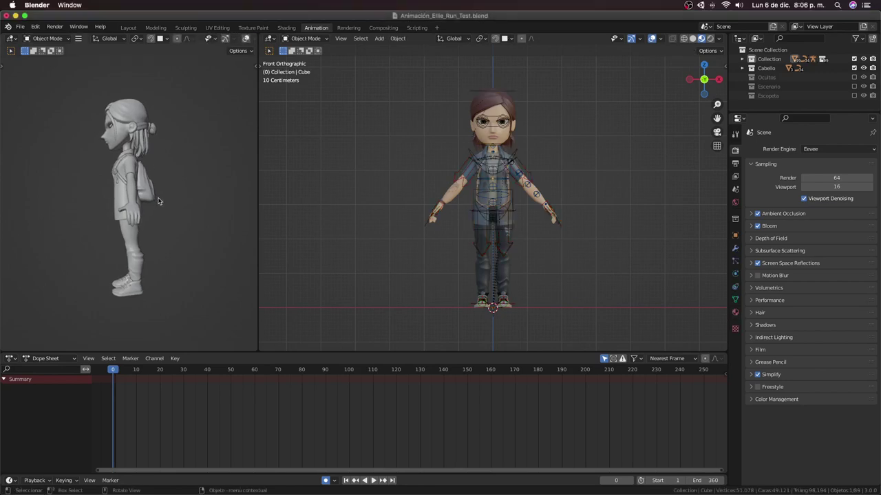
{"action": "key", "text": "KP_3"}
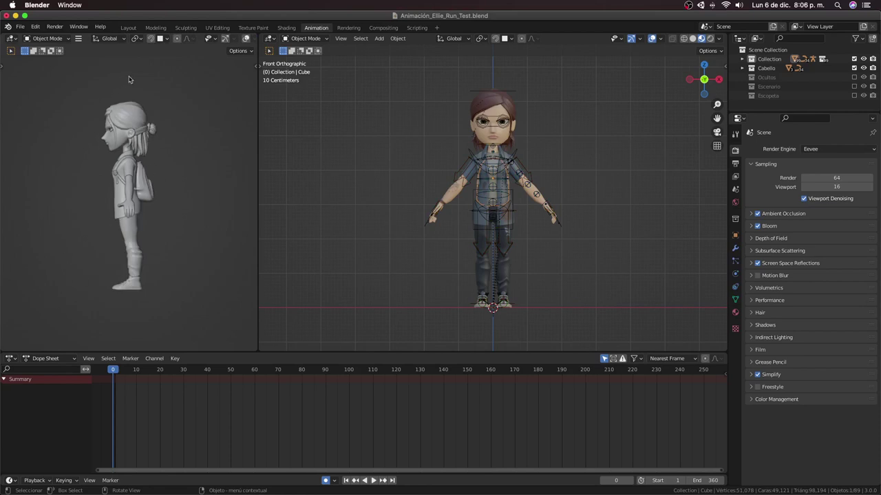
{"action": "scroll", "coordinate": [227, 41], "scroll_direction": "down", "scroll_amount": 3}
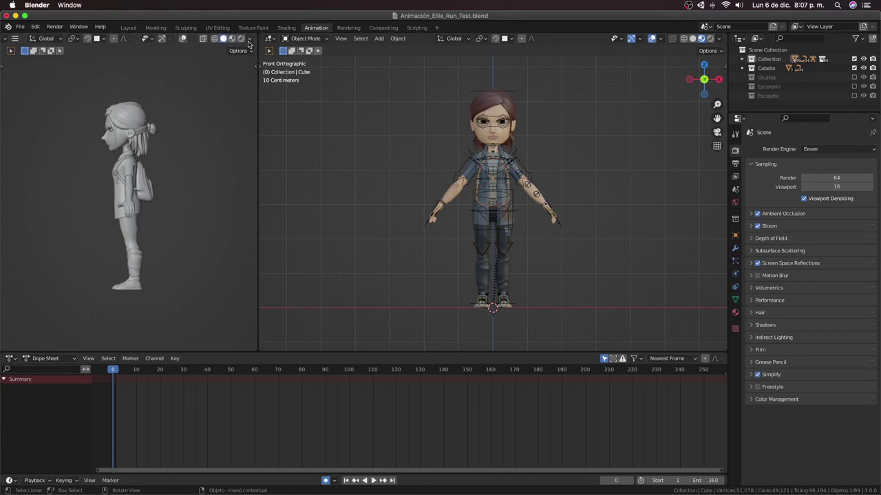
Step: Set viewport shading to Single colour and Flat lighting, with outlines turned off
{"action": "left_click", "coordinate": [250, 38]}
{"action": "left_click", "coordinate": [250, 39]}
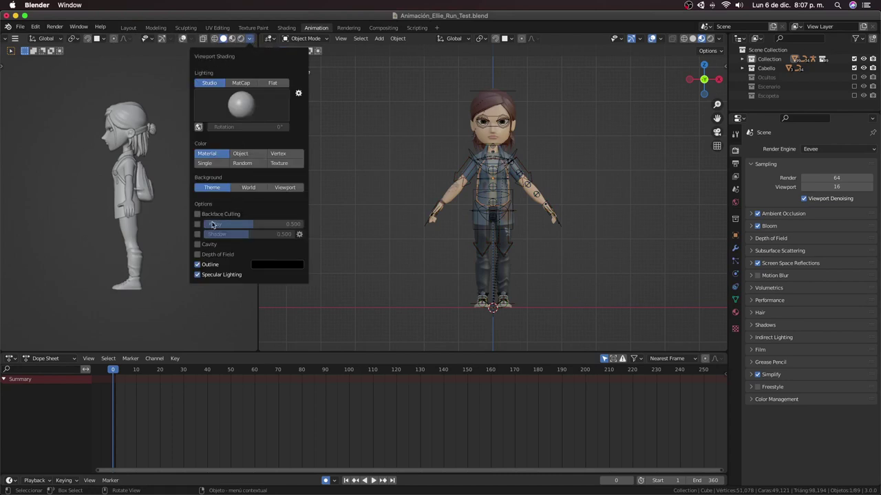
{"action": "left_click", "coordinate": [207, 163]}
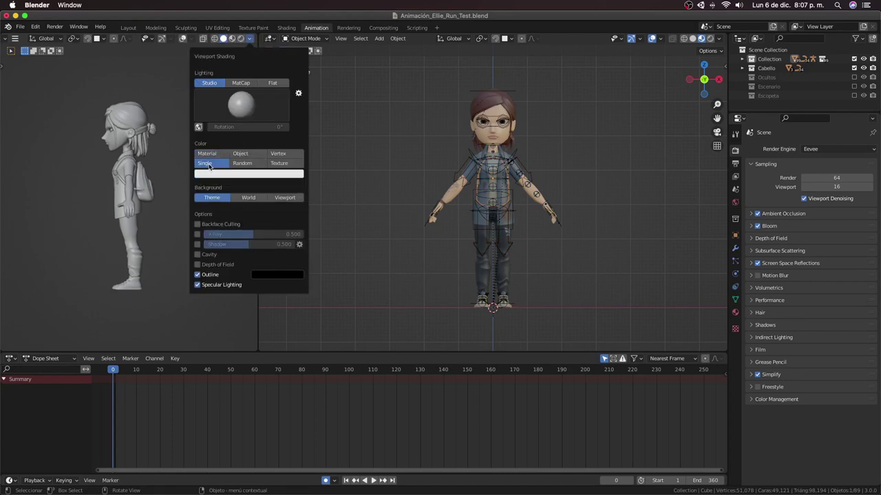
{"action": "left_click", "coordinate": [275, 84]}
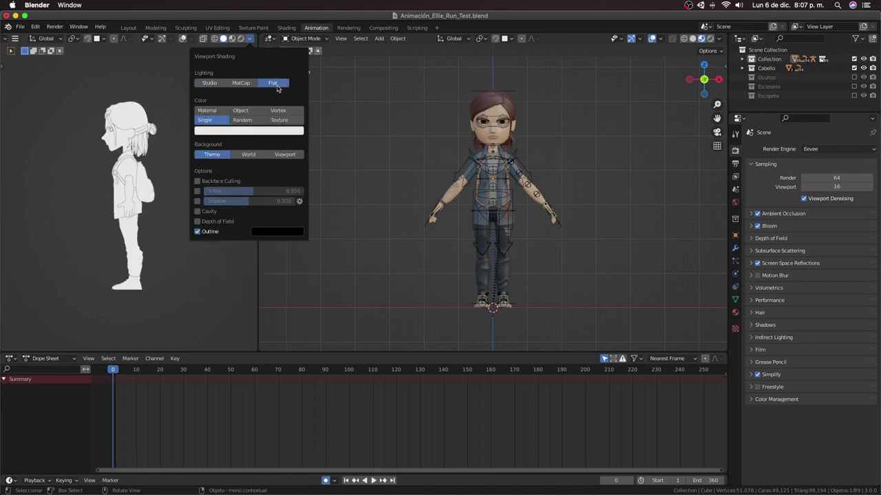
{"action": "left_click", "coordinate": [197, 231]}
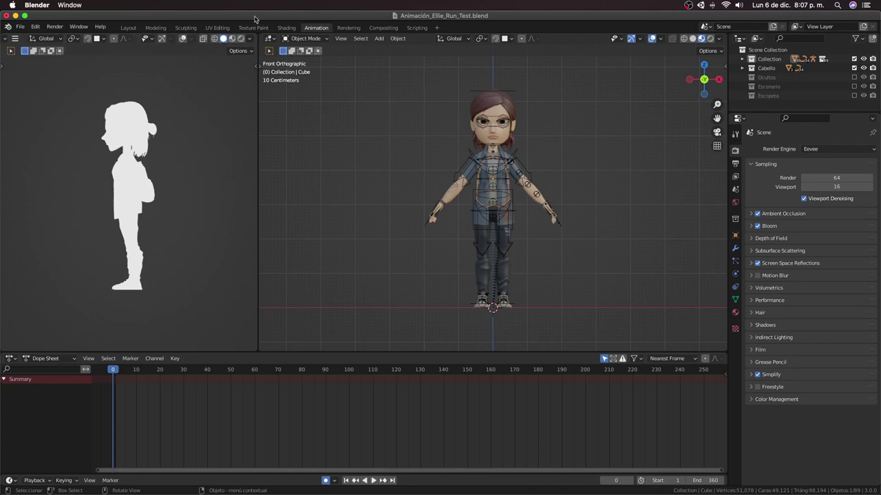
{"action": "left_click", "coordinate": [251, 38]}
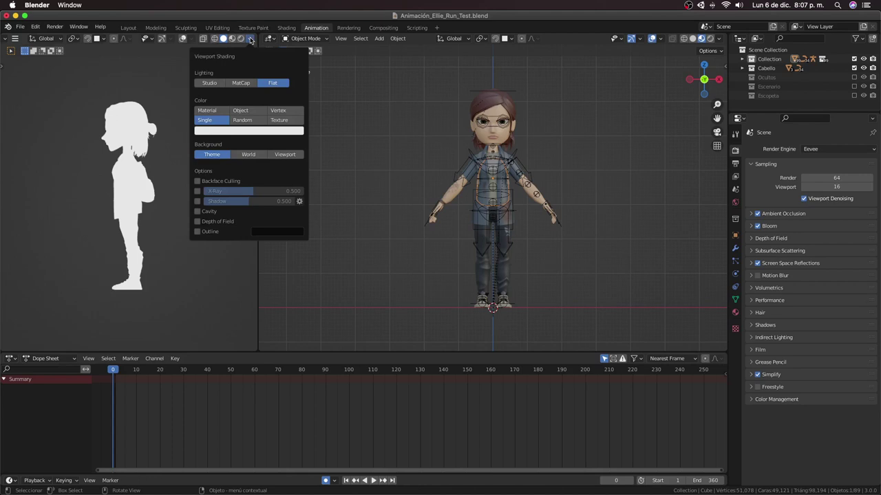
Step: Give the viewport a black Viewport background and keep the Single silhouette colour pure white
{"action": "left_click", "coordinate": [288, 154]}
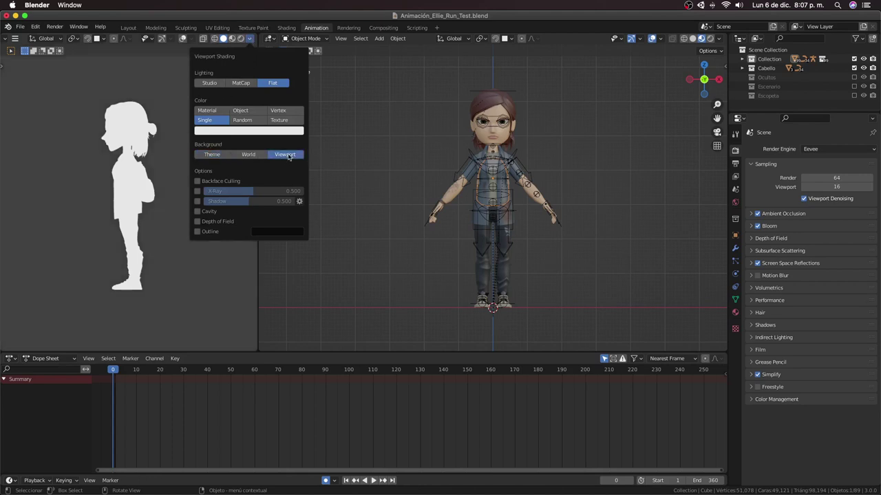
{"action": "left_click", "coordinate": [268, 169]}
{"action": "left_click", "coordinate": [275, 88]}
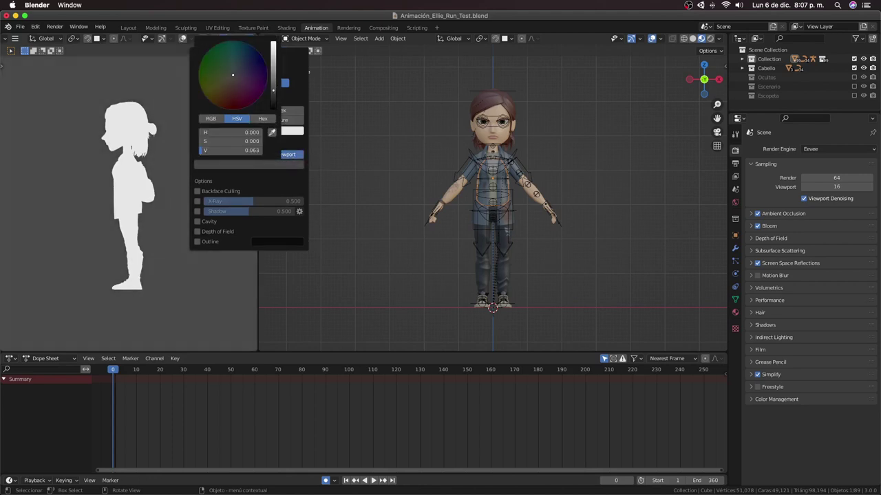
{"action": "mouse_move", "coordinate": [273, 90]}
{"action": "left_mouse_down"}
{"action": "mouse_move", "coordinate": [273, 110]}
{"action": "mouse_move", "coordinate": [273, 42]}
{"action": "left_mouse_up"}
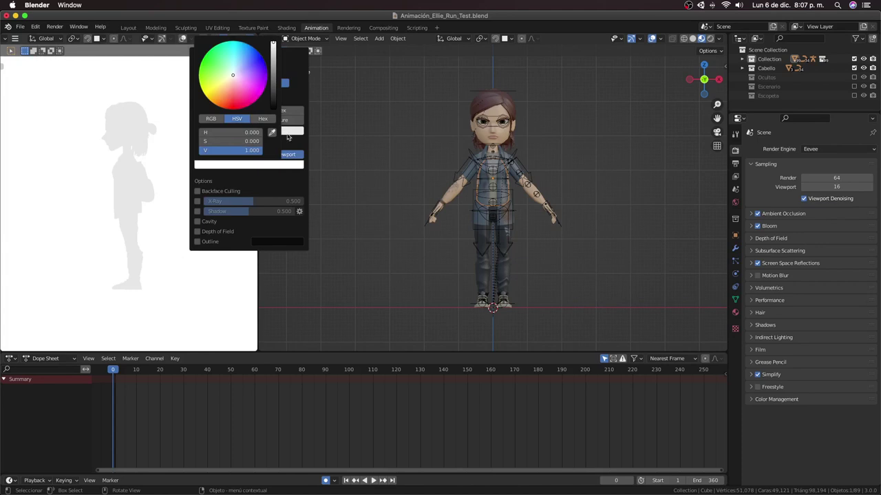
{"action": "left_click", "coordinate": [248, 131]}
{"action": "mouse_move", "coordinate": [273, 145]}
{"action": "left_mouse_down"}
{"action": "mouse_move", "coordinate": [273, 206]}
{"action": "mouse_move", "coordinate": [275, 140]}
{"action": "left_mouse_up"}
{"action": "left_click", "coordinate": [292, 163]}
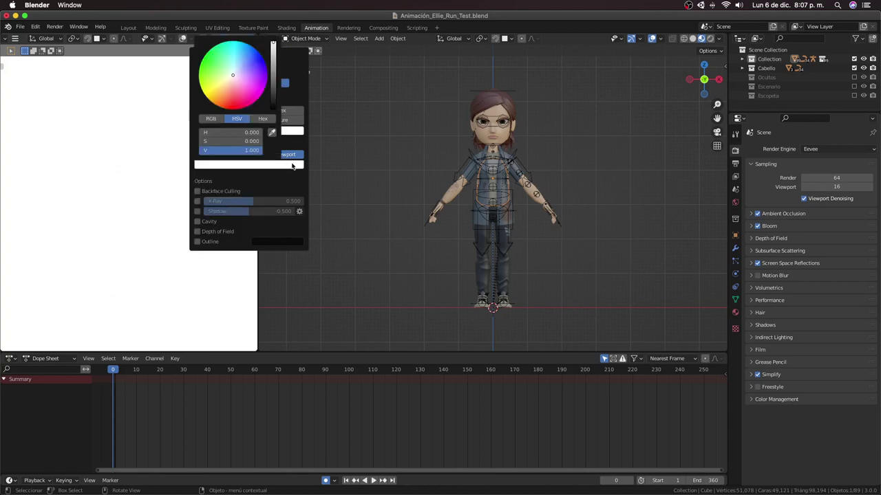
{"action": "left_click_drag", "start_coordinate": [275, 81], "coordinate": [276, 110]}
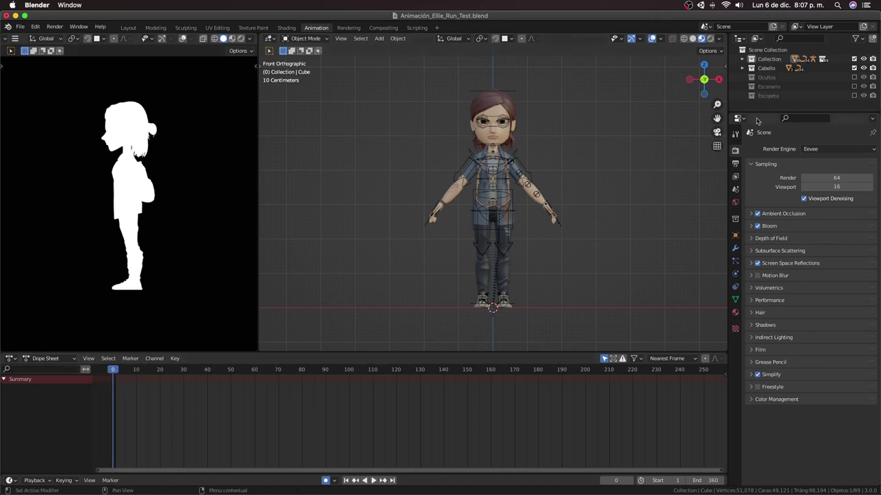
Step: Switch the Dope Sheet to the Action Editor and put the selected rig into Pose Mode
{"action": "left_click", "coordinate": [47, 360]}
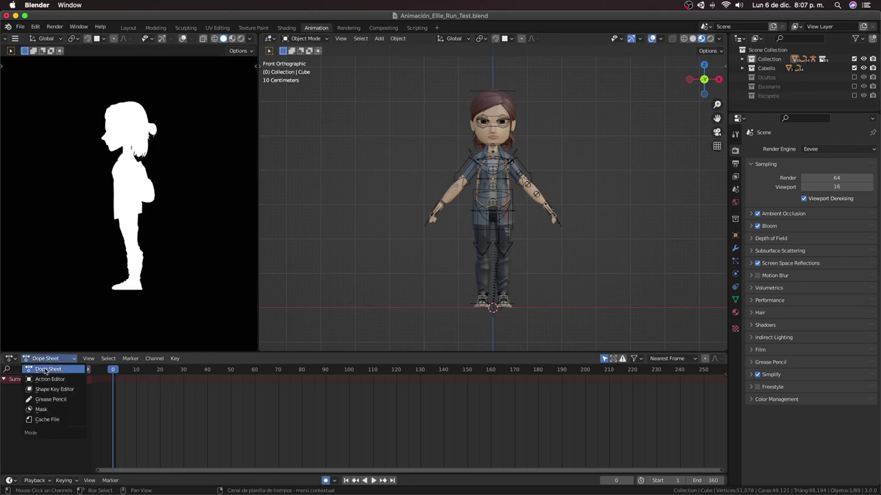
{"action": "left_click", "coordinate": [49, 381]}
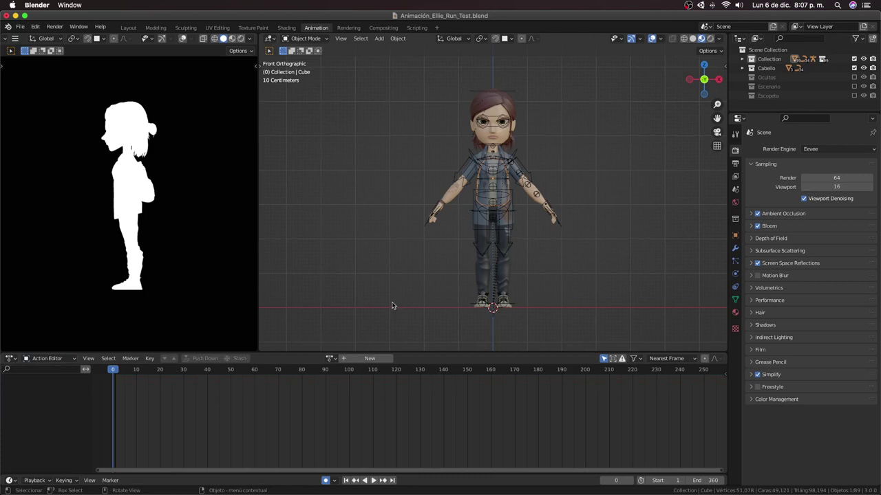
{"action": "left_click_drag", "start_coordinate": [377, 78], "coordinate": [583, 330]}
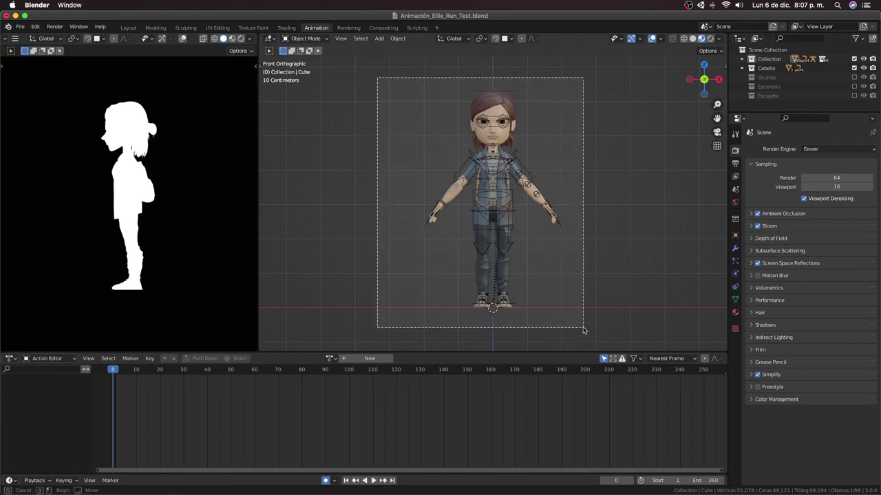
{"action": "left_click", "coordinate": [511, 95]}
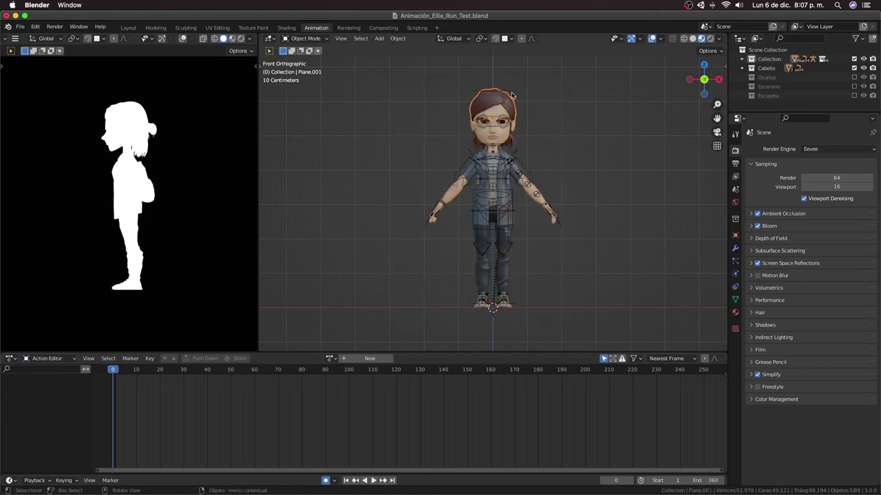
{"action": "left_click", "coordinate": [511, 95]}
{"action": "key", "text": "ctrl+Tab"}
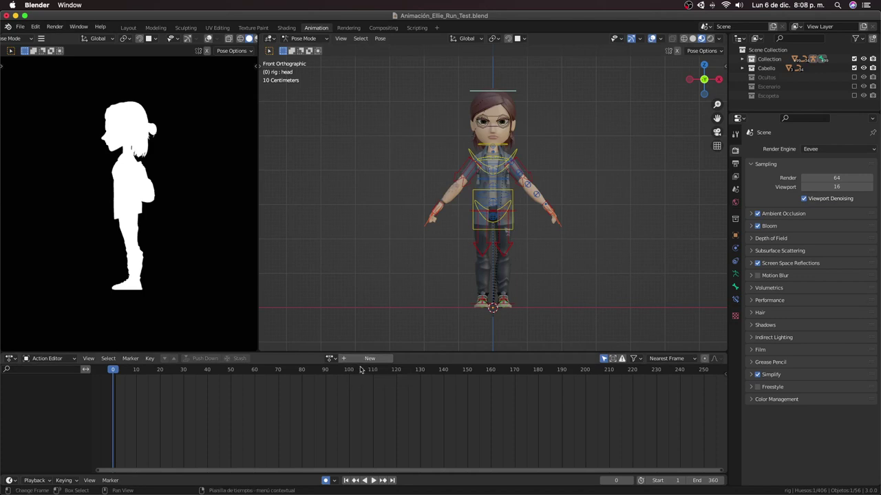
Step: Turn on every rig bone layer including Root in the sidebar and select all bones
{"action": "key", "text": "n"}
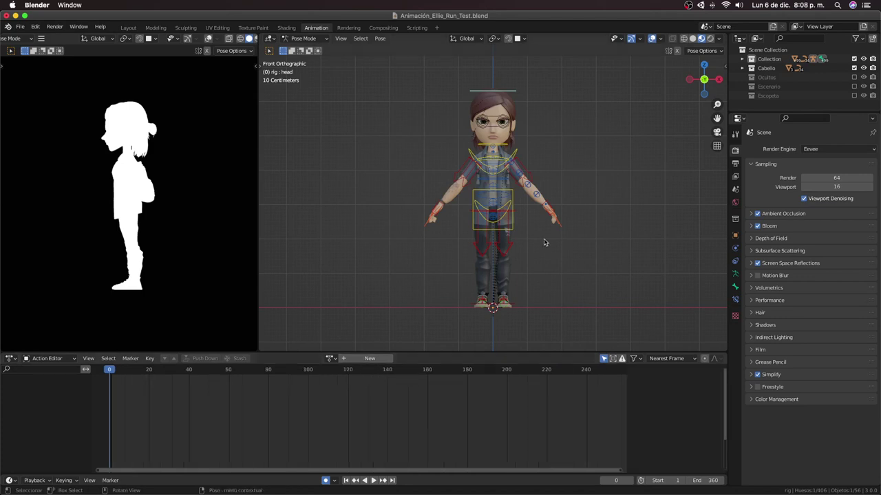
{"action": "key", "text": "n"}
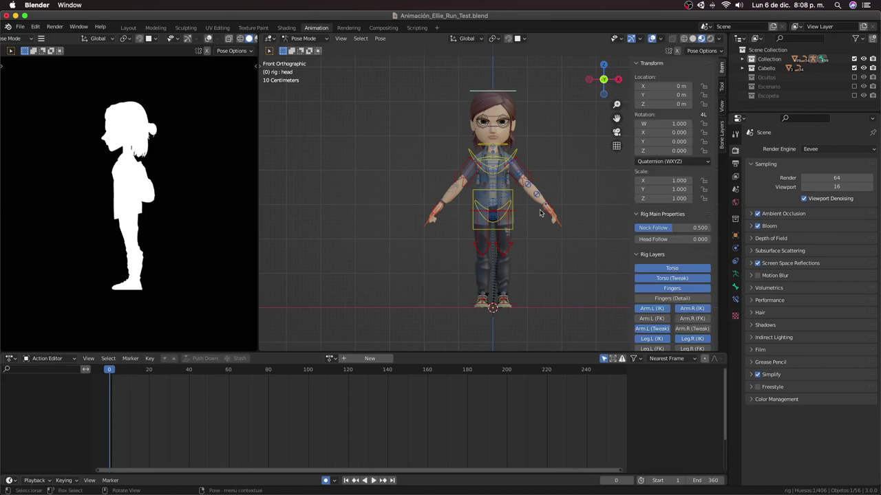
{"action": "scroll", "coordinate": [622, 218], "scroll_direction": "down", "scroll_amount": 5}
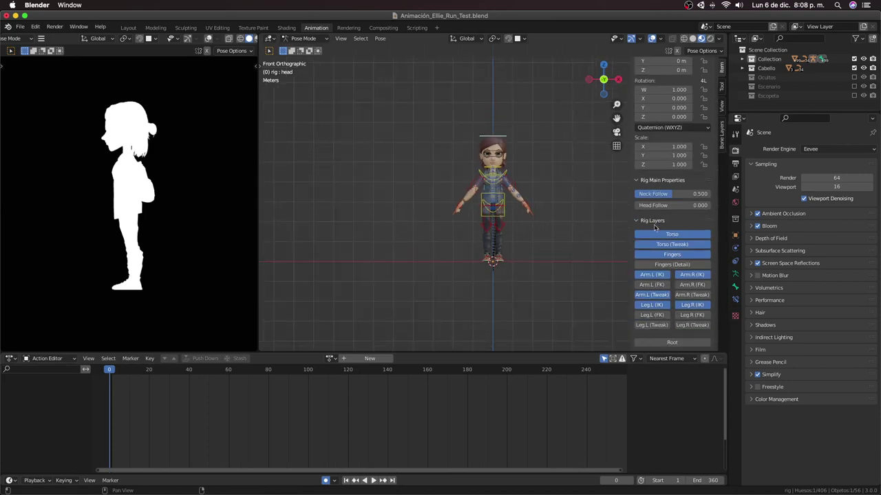
{"action": "scroll", "coordinate": [393, 177], "scroll_direction": "up", "scroll_amount": 4}
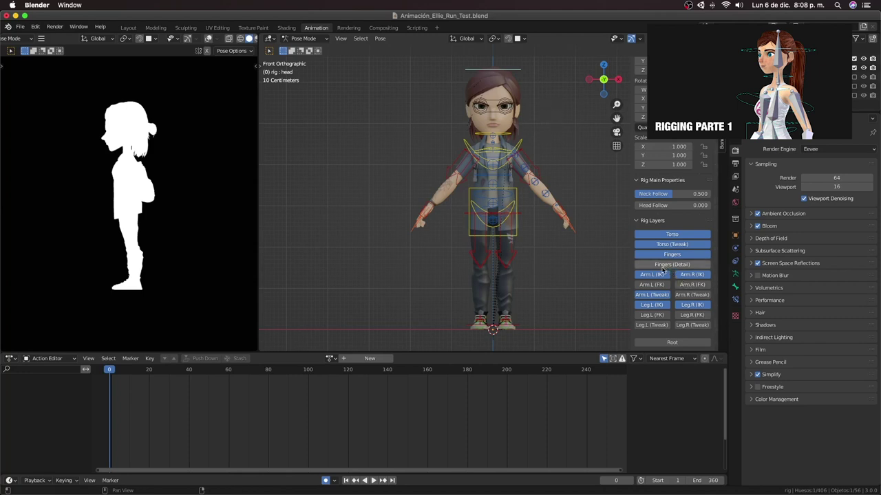
{"action": "left_click_drag", "start_coordinate": [662, 266], "coordinate": [692, 325]}
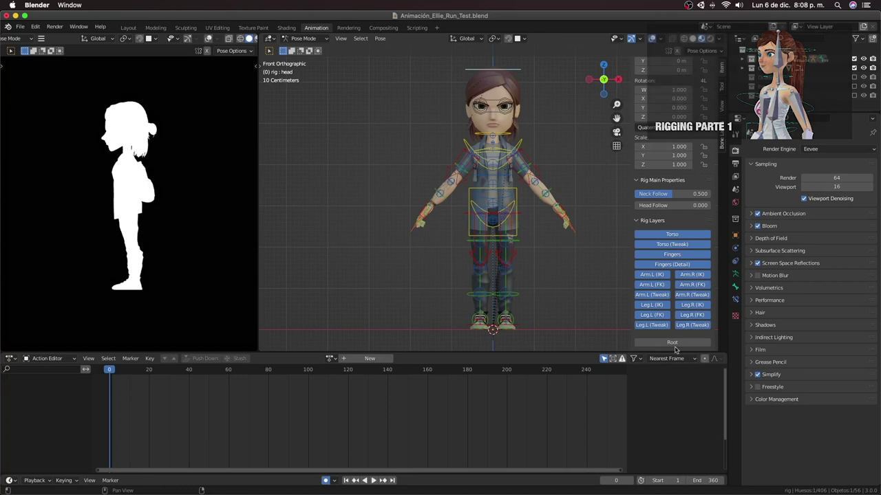
{"action": "left_click", "coordinate": [673, 342]}
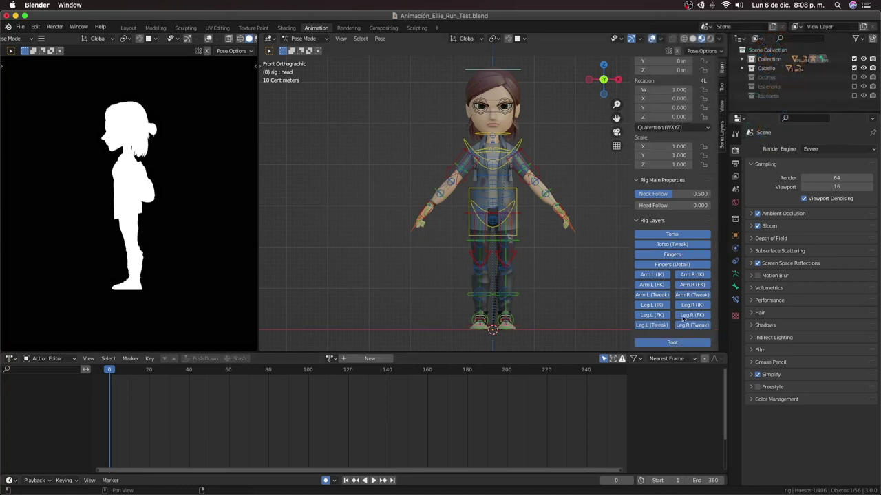
{"action": "key", "text": "a"}
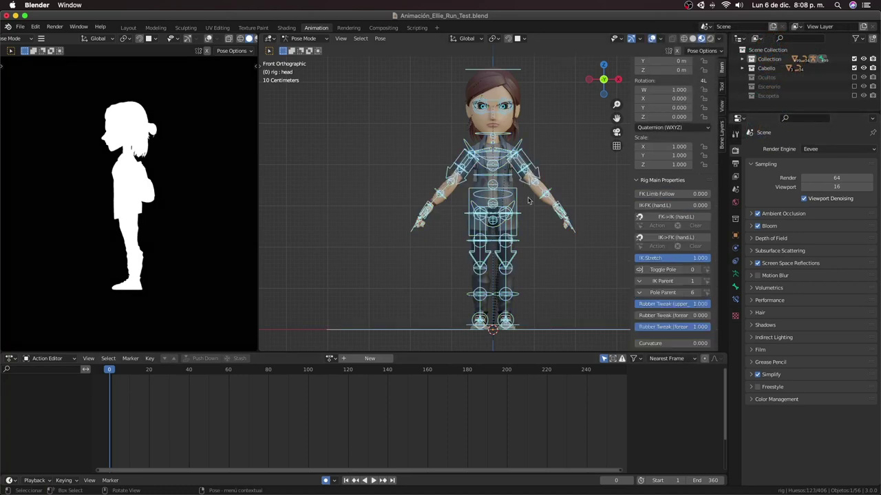
{"action": "right_click", "coordinate": [545, 154]}
Step: Create a new rig action named T_Pose and protect it with a fake user
{"action": "left_click", "coordinate": [355, 361]}
{"action": "left_click", "coordinate": [355, 358]}
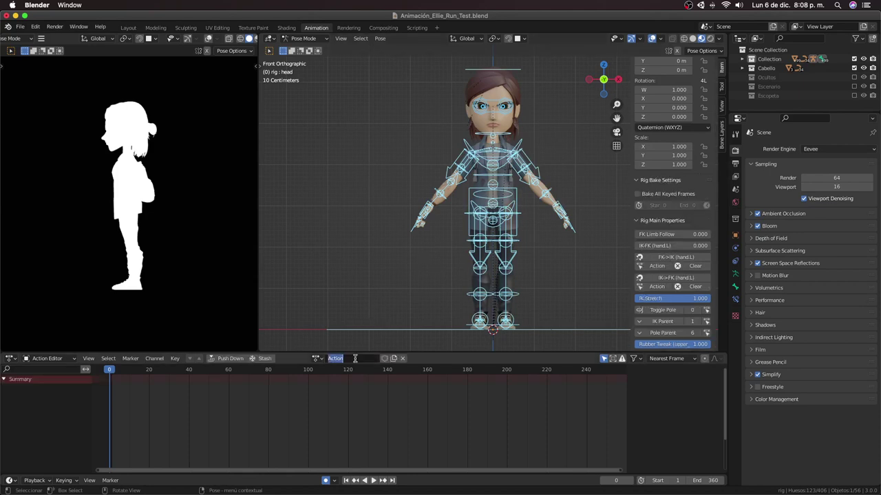
{"action": "key", "text": "BackSpace"}
{"action": "key", "text": "BackSpace"}
{"action": "type", "text": "_Pose"}
{"action": "key", "text": "Return"}
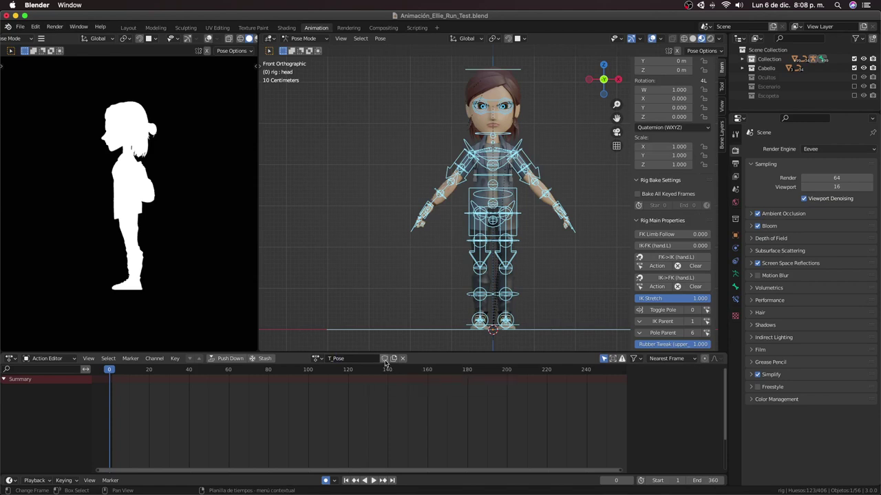
{"action": "left_click", "coordinate": [385, 359]}
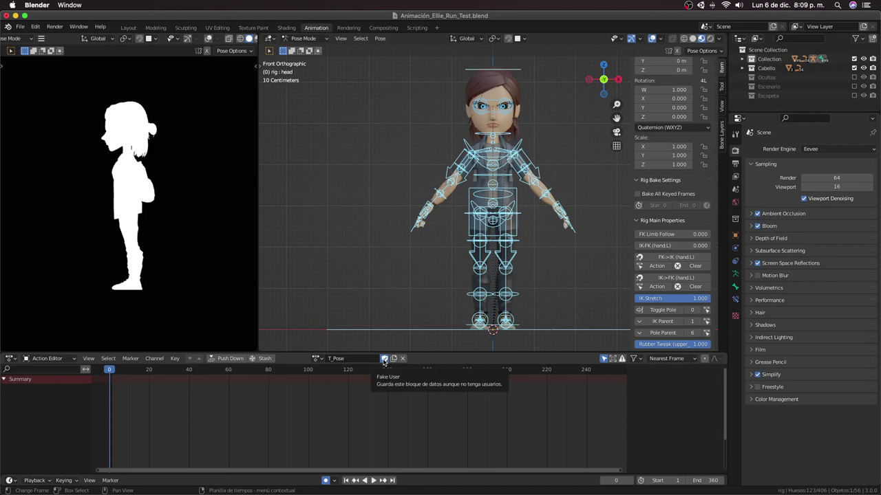
Step: Keep T_Pose's fake user on and key the Whole Character's bones at frame 0
{"action": "left_click", "coordinate": [384, 359]}
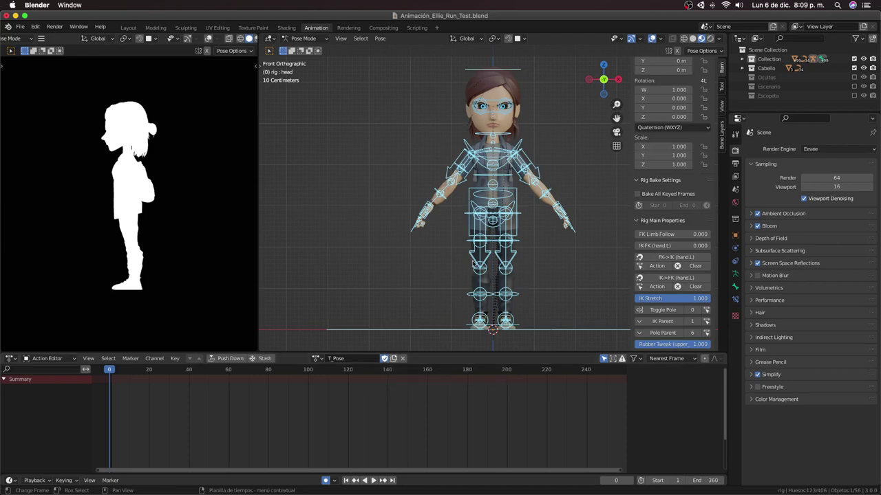
{"action": "right_click", "coordinate": [589, 145]}
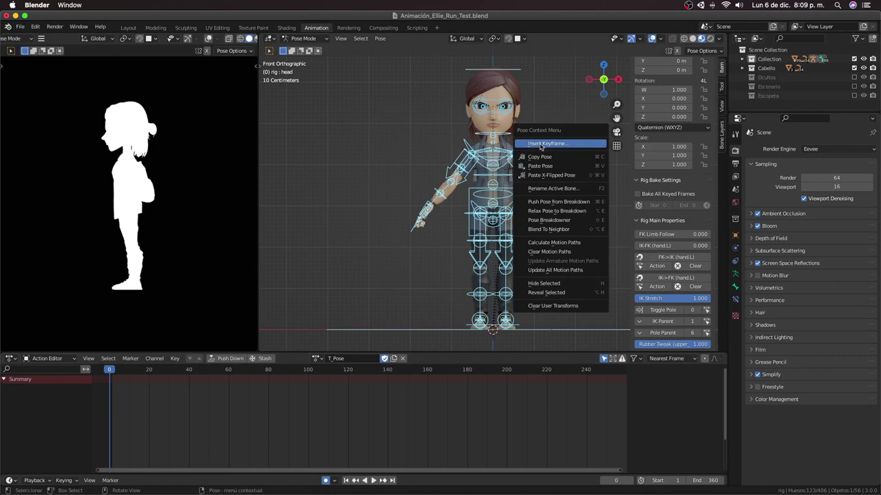
{"action": "left_click", "coordinate": [541, 144]}
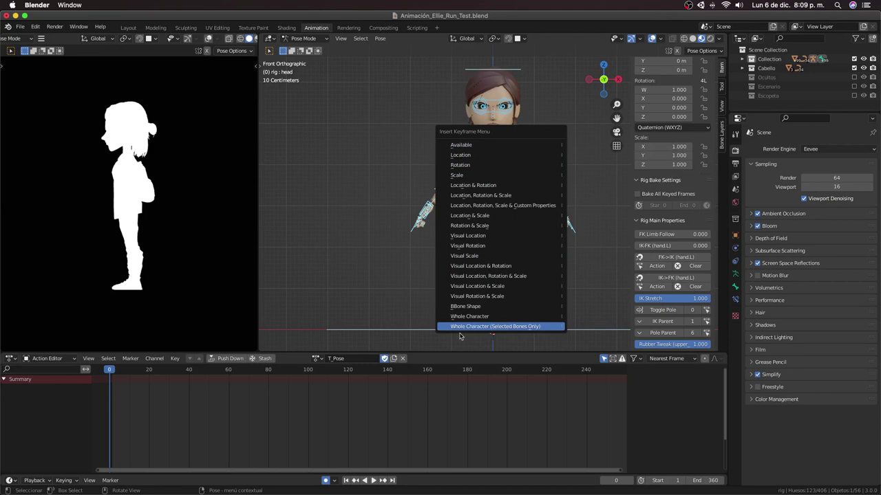
{"action": "left_click", "coordinate": [549, 328]}
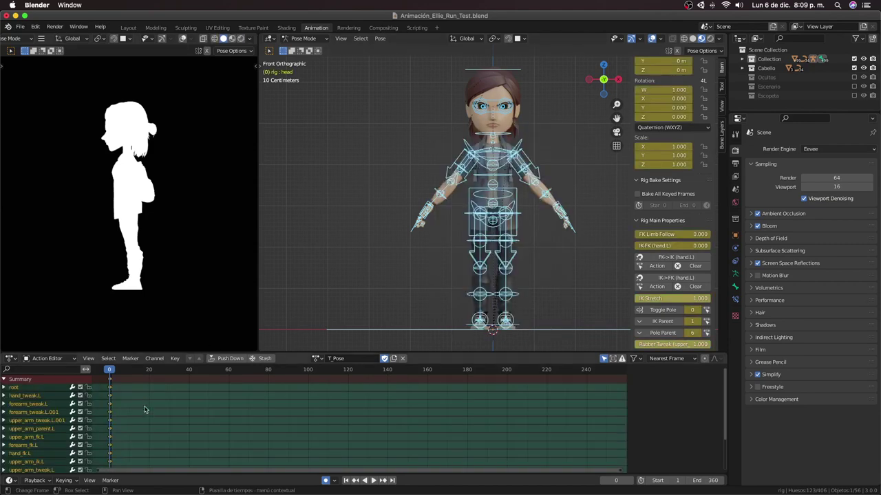
Step: Scroll through the Action Editor to check the frame-0 keys on every rig channel
{"action": "scroll", "coordinate": [150, 469], "scroll_direction": "down", "scroll_amount": 3}
{"action": "mouse_move", "coordinate": [150, 470]}
{"action": "middle_mouse_down"}
{"action": "mouse_move", "coordinate": [184, 376]}
{"action": "mouse_move", "coordinate": [180, 415]}
{"action": "mouse_move", "coordinate": [141, 409]}
{"action": "mouse_move", "coordinate": [259, 391]}
{"action": "middle_mouse_up"}
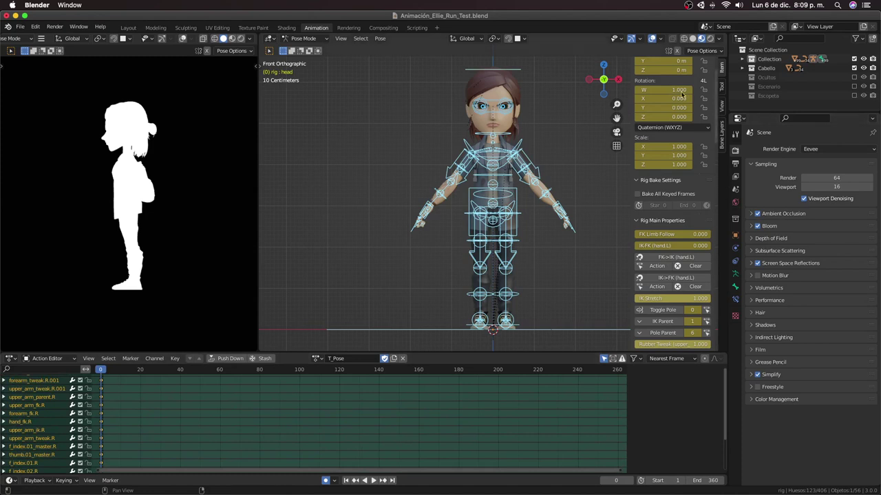
{"action": "scroll", "coordinate": [664, 155], "scroll_direction": "up", "scroll_amount": 2}
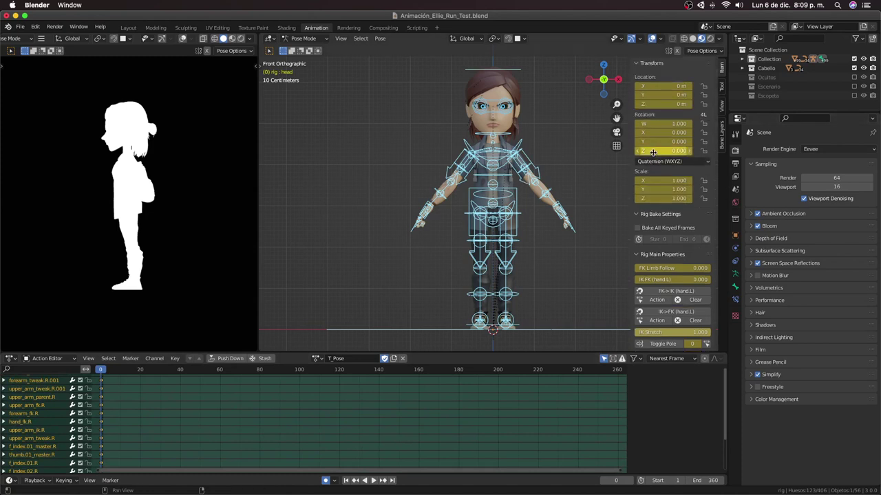
{"action": "scroll", "coordinate": [669, 263], "scroll_direction": "down", "scroll_amount": 5}
{"action": "scroll", "coordinate": [669, 264], "scroll_direction": "down", "scroll_amount": 5}
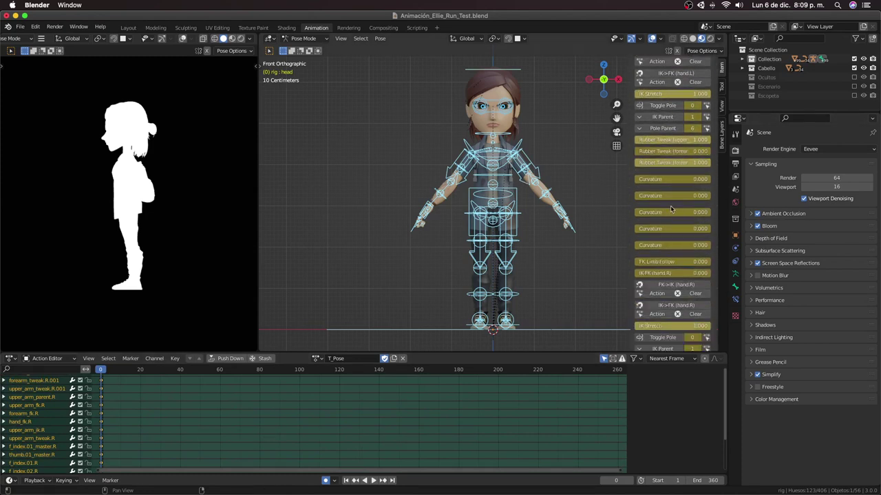
{"action": "scroll", "coordinate": [668, 263], "scroll_direction": "down", "scroll_amount": 5}
{"action": "scroll", "coordinate": [669, 264], "scroll_direction": "down", "scroll_amount": 4}
{"action": "scroll", "coordinate": [668, 261], "scroll_direction": "down", "scroll_amount": 4}
{"action": "scroll", "coordinate": [667, 259], "scroll_direction": "down", "scroll_amount": 4}
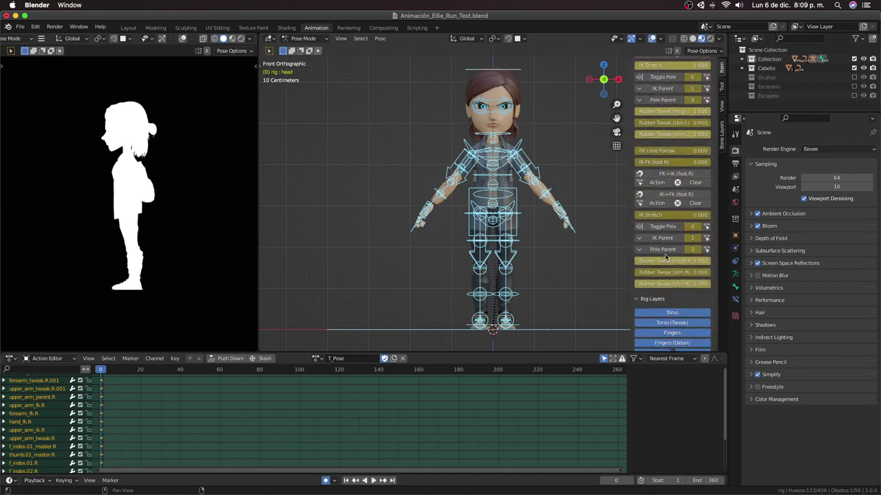
{"action": "scroll", "coordinate": [666, 256], "scroll_direction": "down", "scroll_amount": 3}
{"action": "scroll", "coordinate": [667, 254], "scroll_direction": "up", "scroll_amount": 4}
{"action": "scroll", "coordinate": [667, 237], "scroll_direction": "up", "scroll_amount": 4}
{"action": "scroll", "coordinate": [668, 220], "scroll_direction": "up", "scroll_amount": 4}
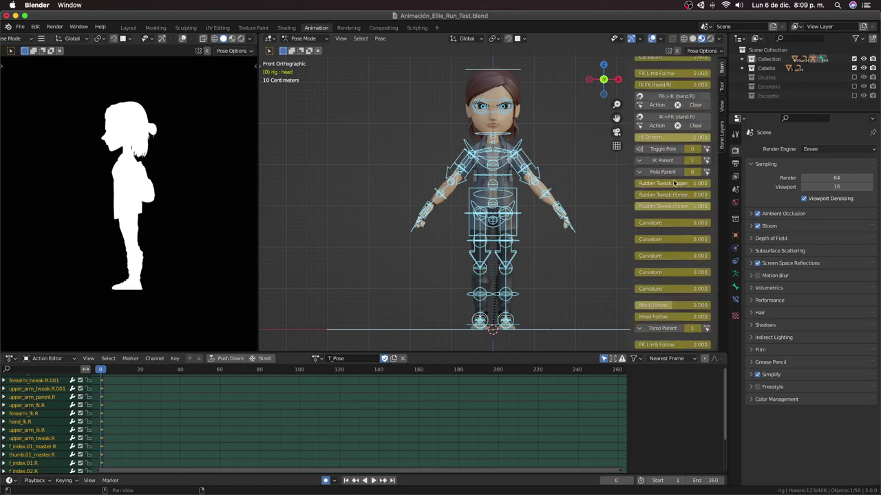
{"action": "scroll", "coordinate": [668, 203], "scroll_direction": "up", "scroll_amount": 4}
{"action": "scroll", "coordinate": [668, 193], "scroll_direction": "up", "scroll_amount": 5}
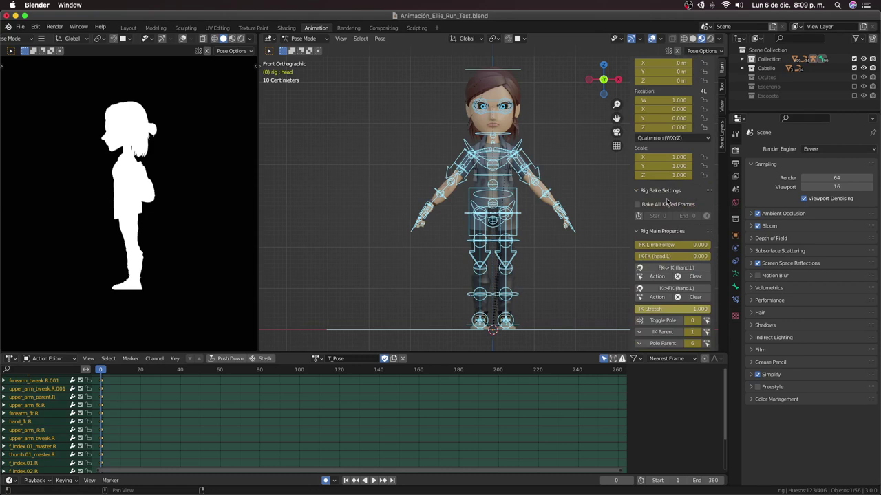
{"action": "scroll", "coordinate": [667, 201], "scroll_direction": "down", "scroll_amount": 3}
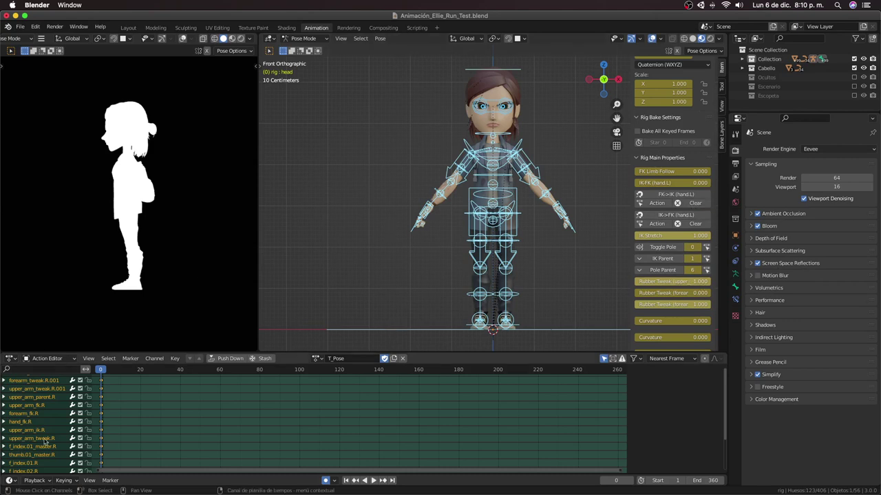
Step: Duplicate the T_Pose action and clear the copy's T_Pose.001 name
{"action": "left_click", "coordinate": [393, 359]}
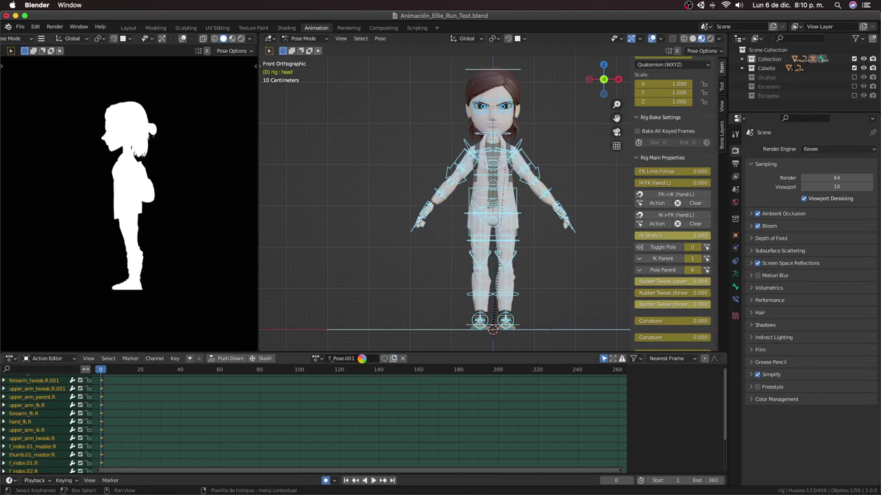
{"action": "double_click", "coordinate": [361, 359]}
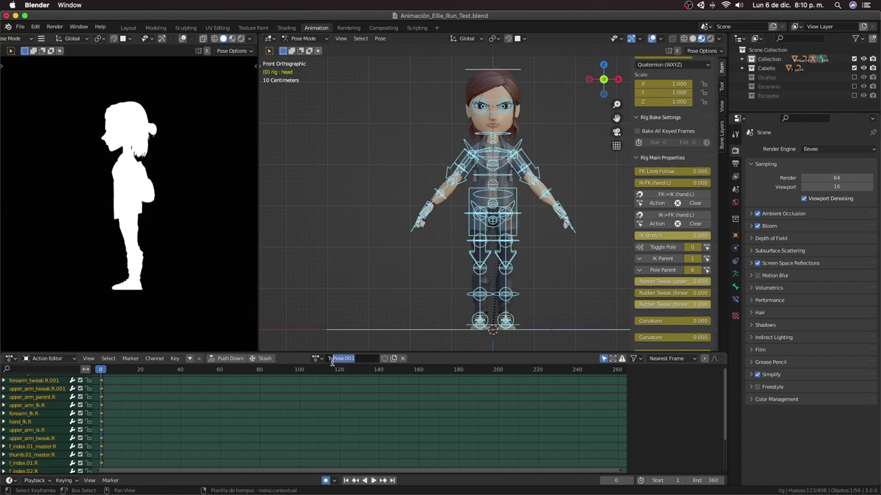
{"action": "key", "text": "BackSpace"}
{"action": "type", "text": "Run"}
Step: Name the copied action Run with a fake user, then view the rig from the side
{"action": "key", "text": "Return"}
{"action": "left_click", "coordinate": [384, 358]}
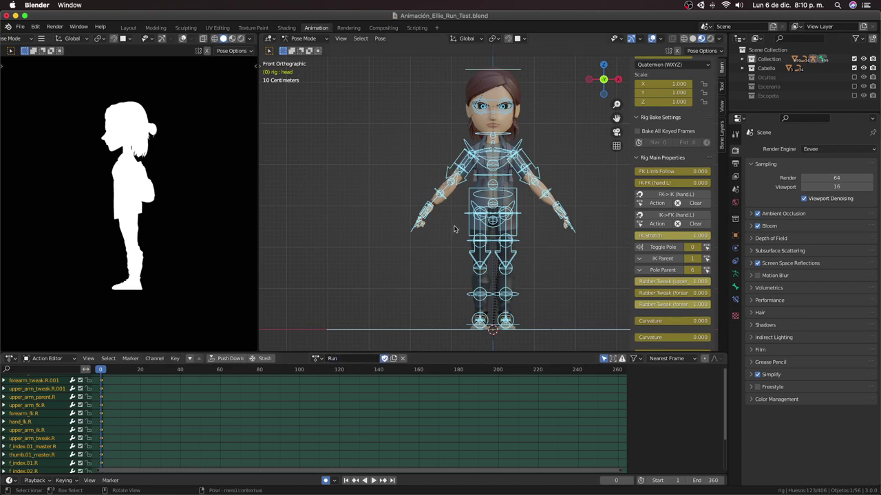
{"action": "key", "text": "KP_3"}
Step: Move the torso control down into a crouched, bent-knee run stance
{"action": "left_click", "coordinate": [550, 237]}
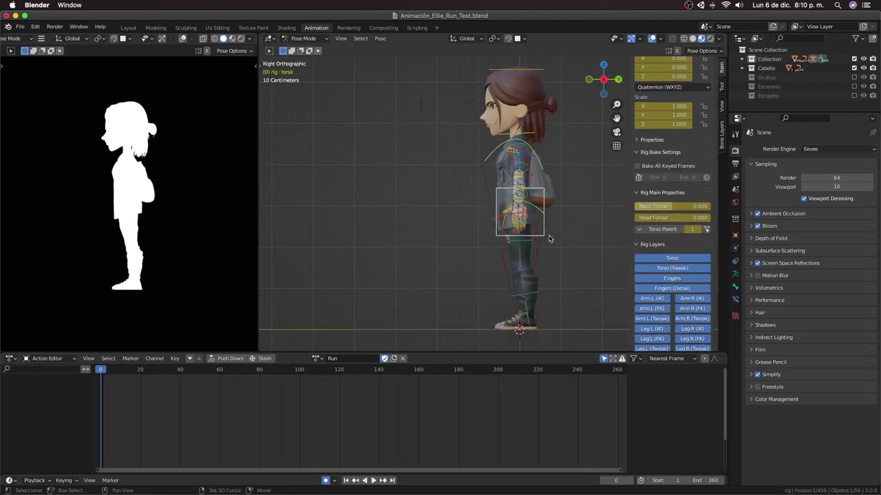
{"action": "middle_click_drag", "start_coordinate": [547, 237], "coordinate": [516, 242], "text": "shift"}
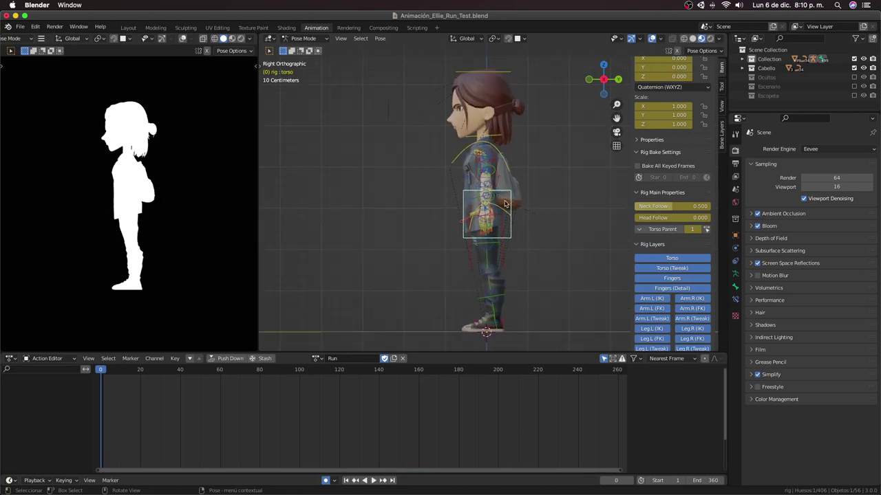
{"action": "key", "text": "g"}
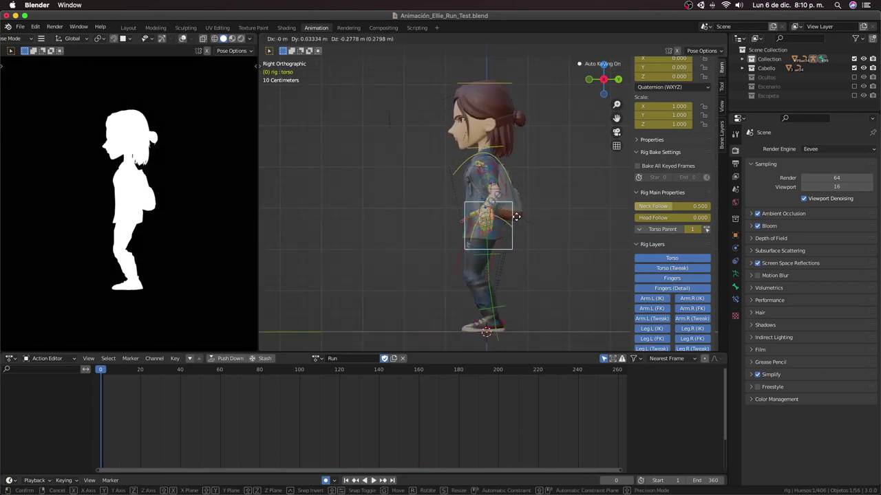
{"action": "left_click", "coordinate": [511, 220]}
{"action": "scroll", "coordinate": [511, 221], "scroll_direction": "up", "scroll_amount": 2}
{"action": "mouse_move", "coordinate": [501, 221]}
{"action": "middle_mouse_down"}
{"action": "mouse_move", "coordinate": [569, 249]}
{"action": "mouse_move", "coordinate": [573, 220]}
{"action": "middle_mouse_up"}
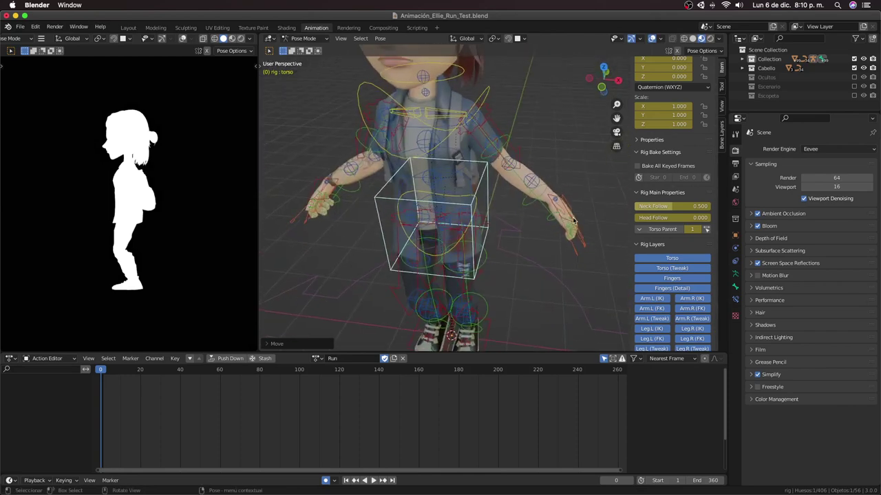
Step: Cancel a second torso move and orbit to a lower, more frontal view
{"action": "key", "text": "g"}
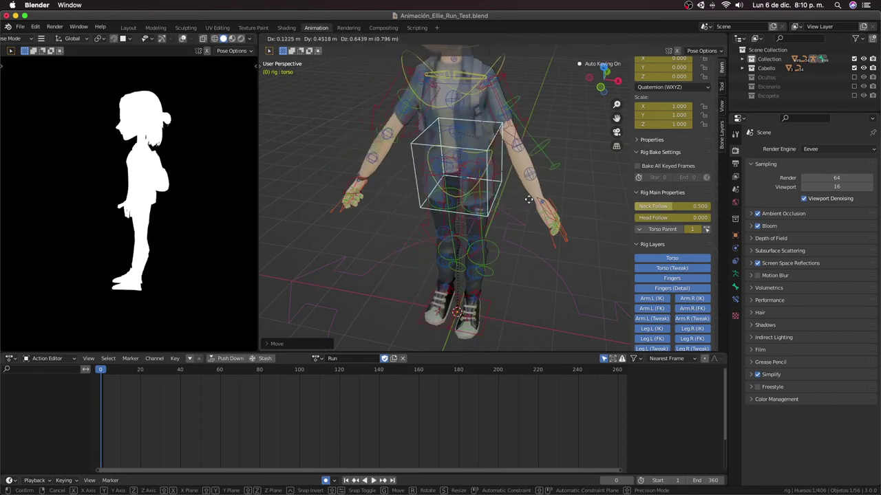
{"action": "right_click", "coordinate": [521, 202]}
{"action": "middle_click_drag", "start_coordinate": [522, 202], "coordinate": [547, 187]}
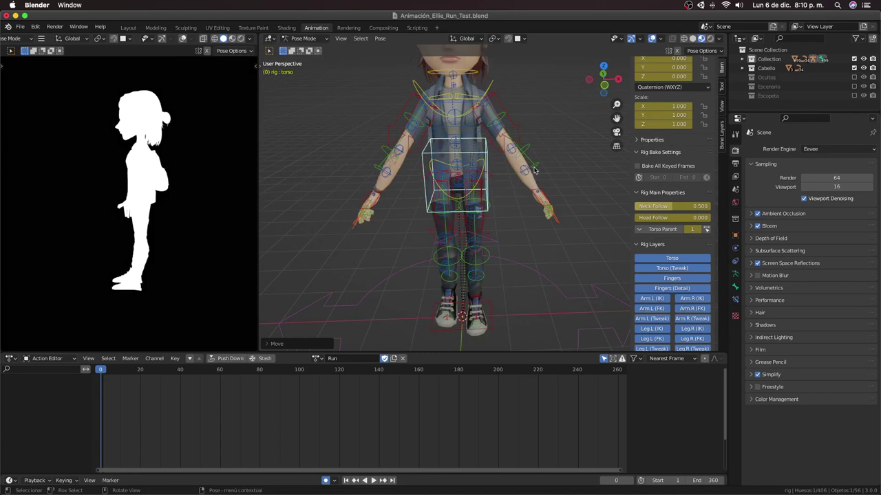
Step: Set the IK-FK blend of hand.L and hand.R to 1.000
{"action": "left_click", "coordinate": [534, 170]}
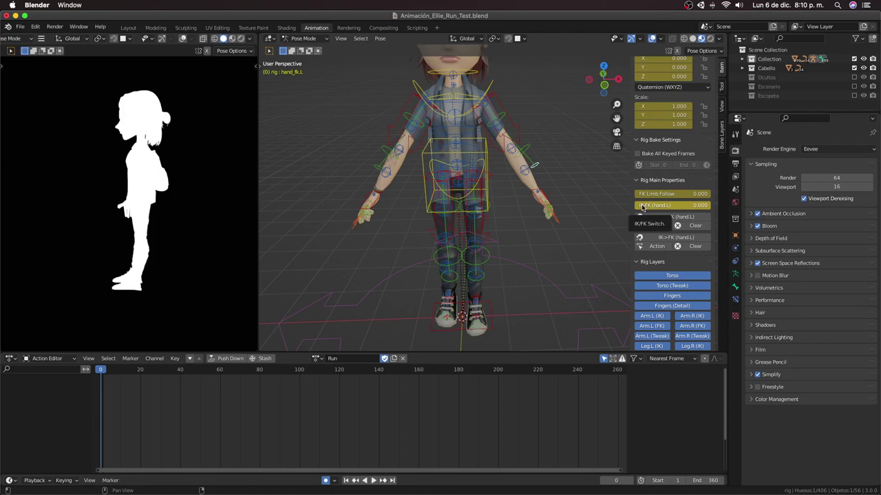
{"action": "left_click_drag", "start_coordinate": [648, 205], "coordinate": [710, 205]}
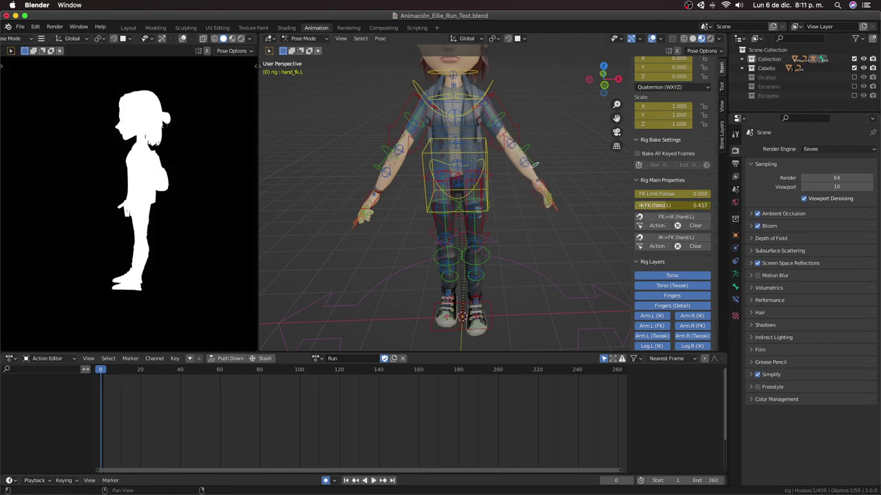
{"action": "left_click", "coordinate": [378, 168]}
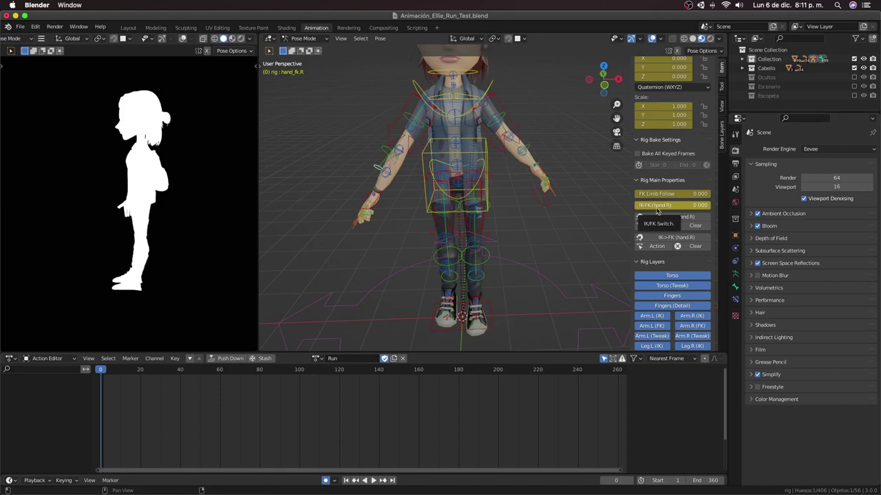
{"action": "left_click_drag", "start_coordinate": [652, 206], "coordinate": [710, 206]}
Step: Scroll the sidebar and select the right foot IK control
{"action": "scroll", "coordinate": [413, 311], "scroll_direction": "down", "scroll_amount": 2}
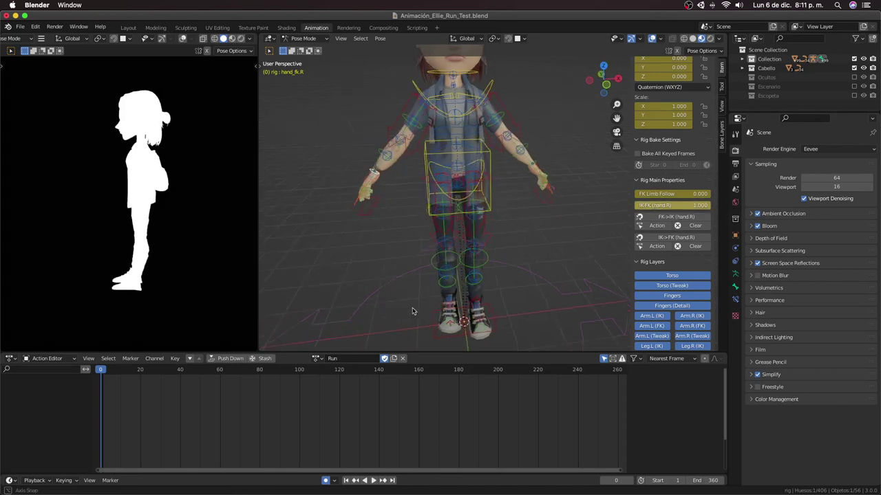
{"action": "scroll", "coordinate": [403, 289], "scroll_direction": "down", "scroll_amount": 3}
{"action": "scroll", "coordinate": [442, 298], "scroll_direction": "down", "scroll_amount": 3}
{"action": "scroll", "coordinate": [457, 269], "scroll_direction": "down", "scroll_amount": 1}
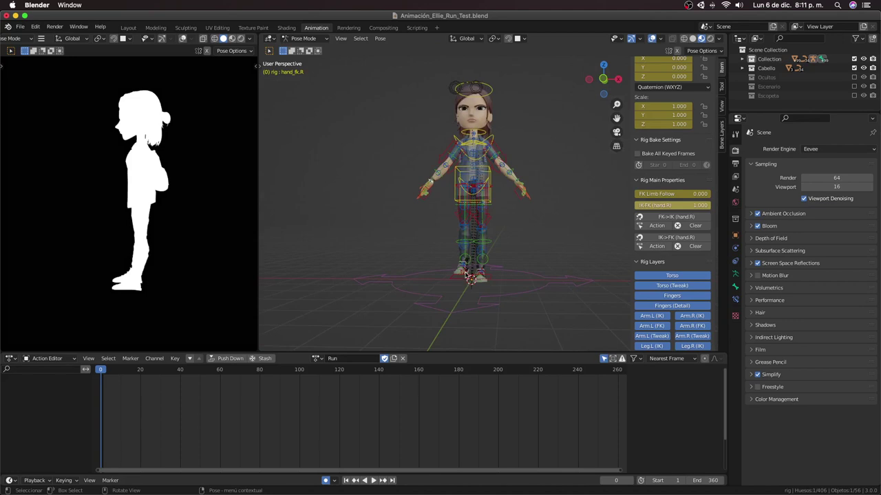
{"action": "scroll", "coordinate": [486, 280], "scroll_direction": "up", "scroll_amount": 3}
{"action": "scroll", "coordinate": [437, 335], "scroll_direction": "up", "scroll_amount": 2}
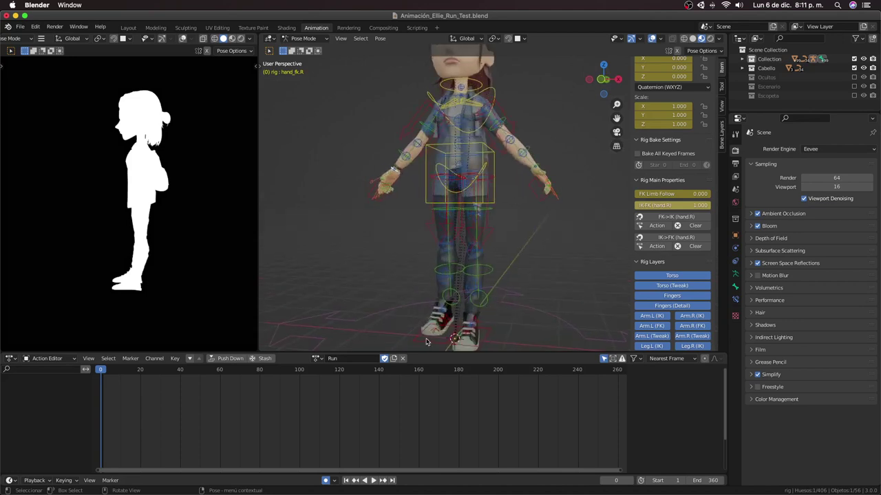
{"action": "left_click", "coordinate": [419, 345]}
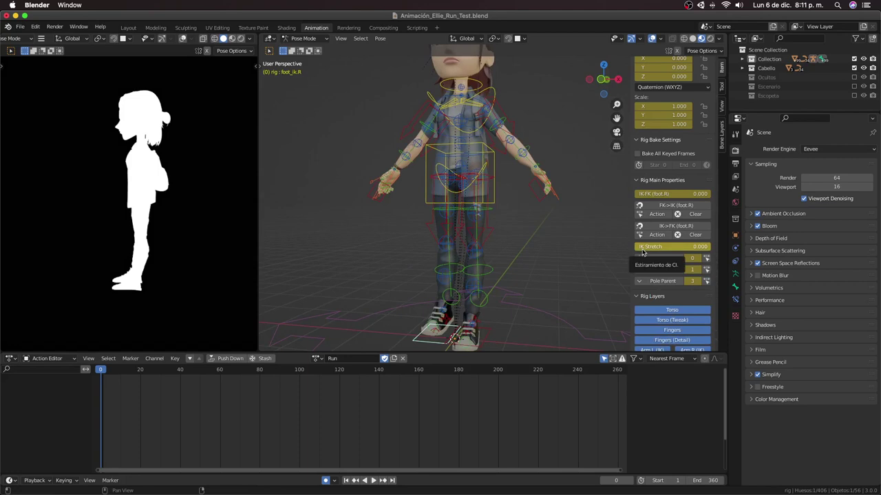
Step: Set foot_ik.R's IK Stretch to 1.000, turn on Auto Keying, and switch to Right Orthographic view
{"action": "left_click_drag", "start_coordinate": [643, 247], "coordinate": [674, 249]}
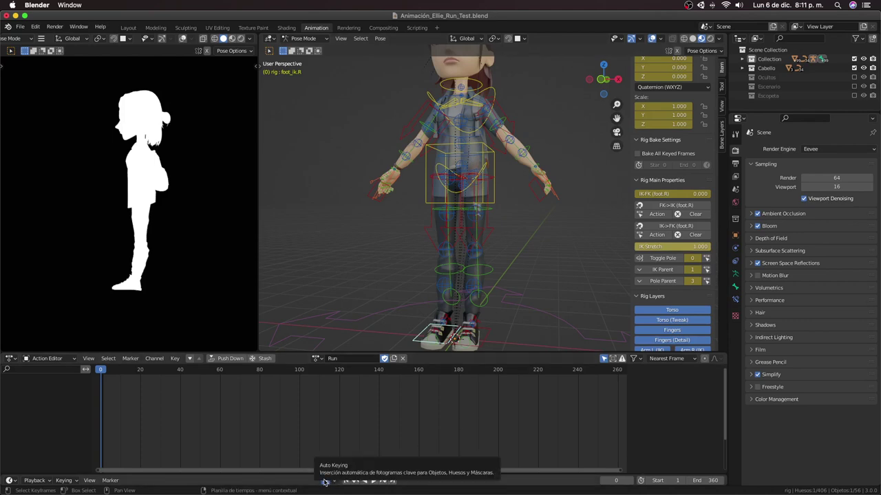
{"action": "left_click", "coordinate": [325, 481]}
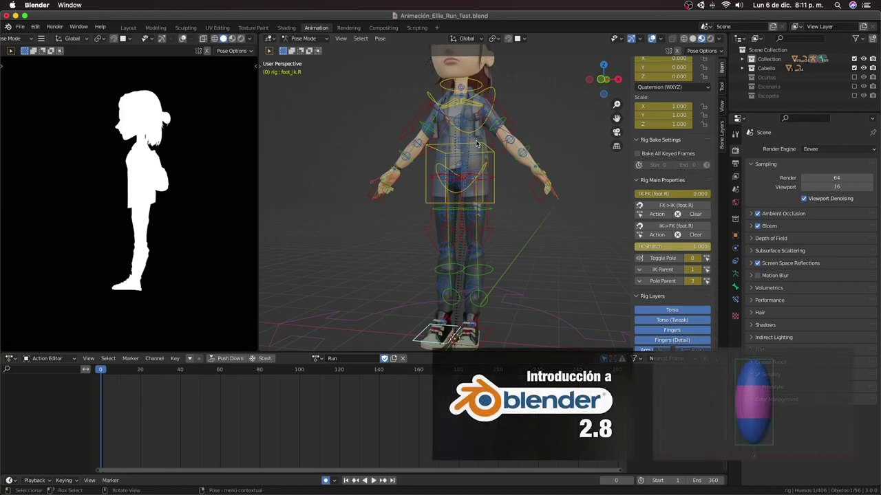
{"action": "key", "text": "KP_1"}
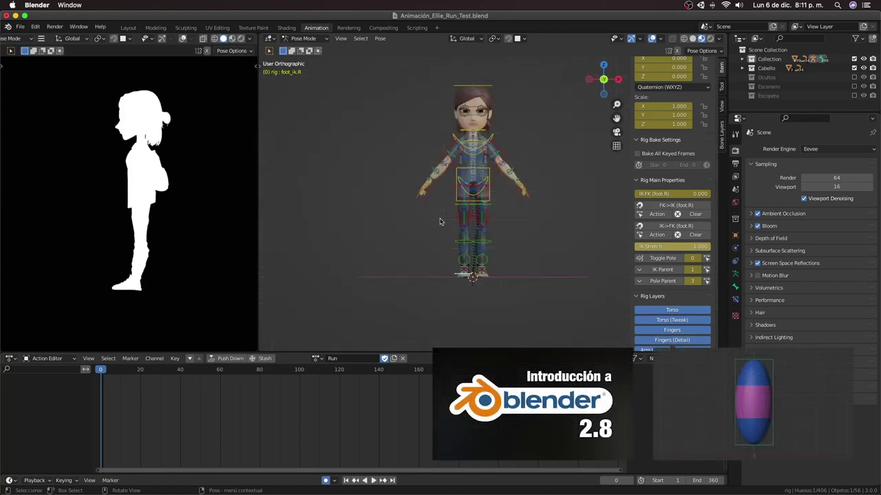
{"action": "key", "text": "KP_3"}
{"action": "scroll", "coordinate": [513, 231], "scroll_direction": "up", "scroll_amount": 2}
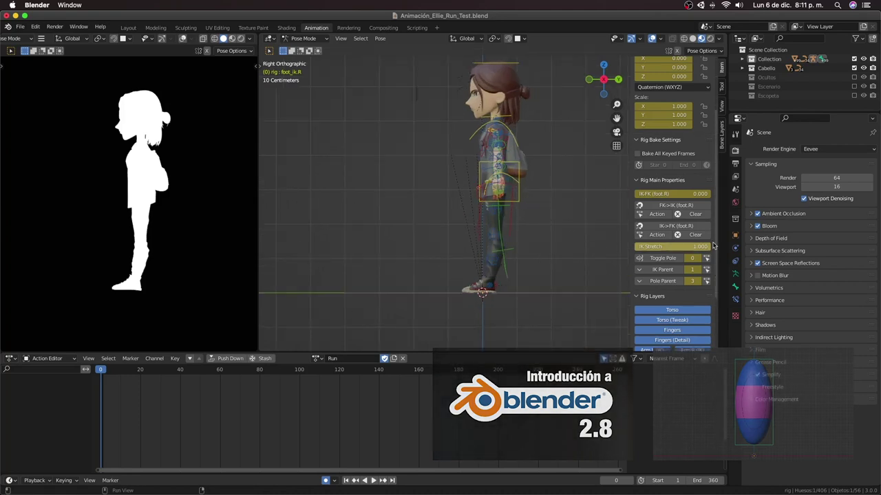
{"action": "scroll", "coordinate": [644, 265], "scroll_direction": "down", "scroll_amount": 3}
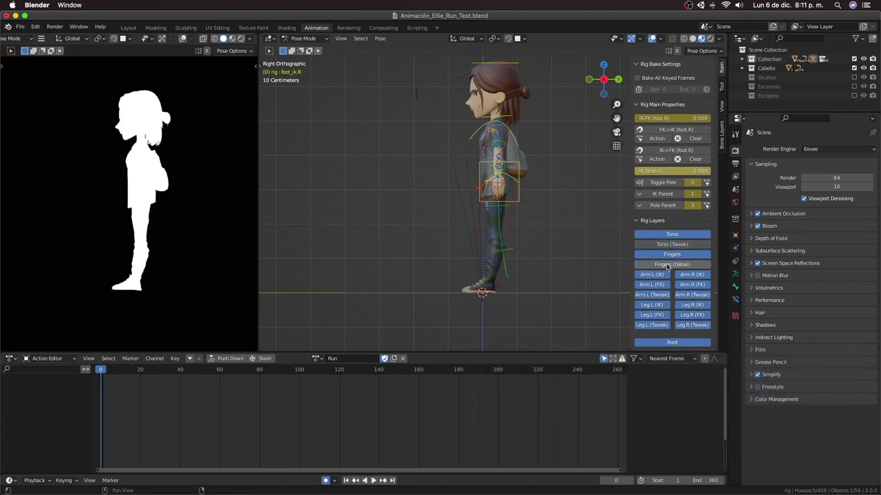
Step: Hide the Arm.R (IK), Leg.L/R (FK), Leg.L/R (Tweak) and Root rig layers
{"action": "left_click", "coordinate": [666, 266]}
{"action": "left_click", "coordinate": [666, 267]}
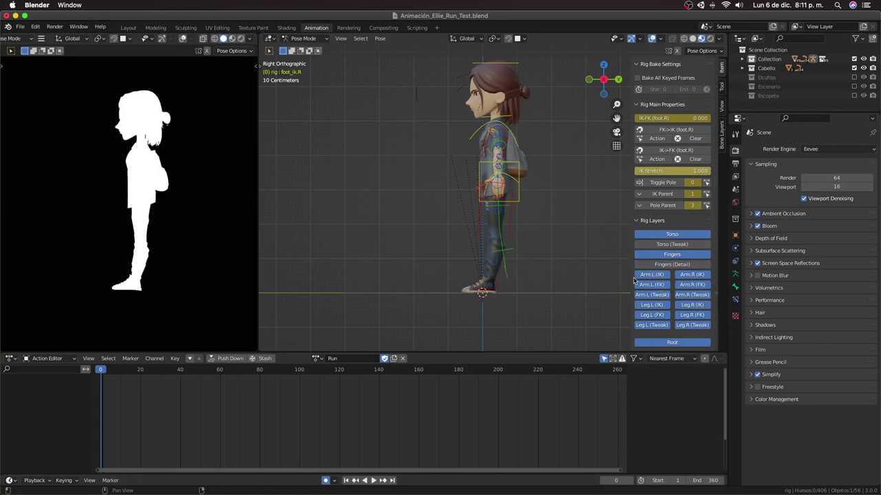
{"action": "left_click_drag", "start_coordinate": [653, 276], "coordinate": [690, 276]}
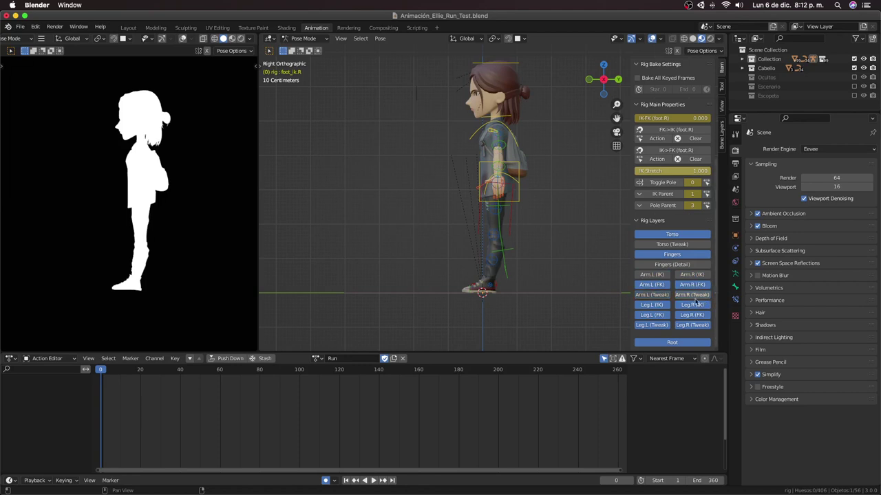
{"action": "left_click_drag", "start_coordinate": [652, 315], "coordinate": [685, 326]}
{"action": "left_click", "coordinate": [651, 325]}
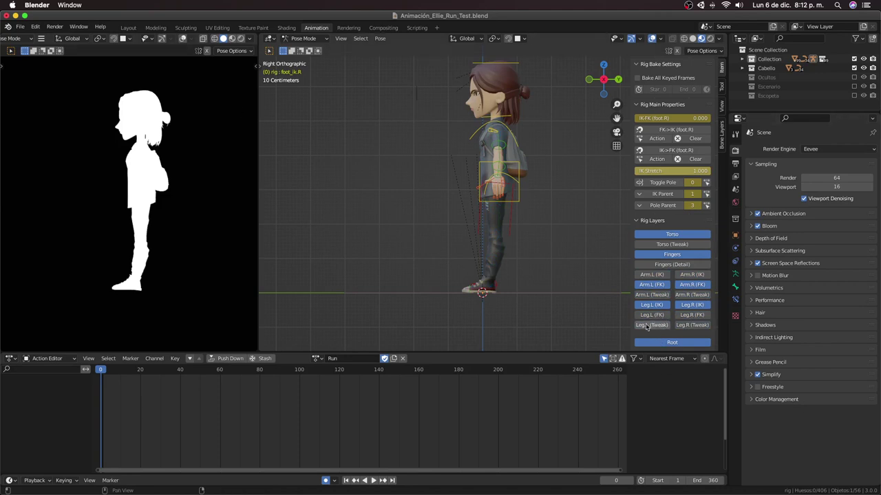
{"action": "left_click", "coordinate": [671, 343]}
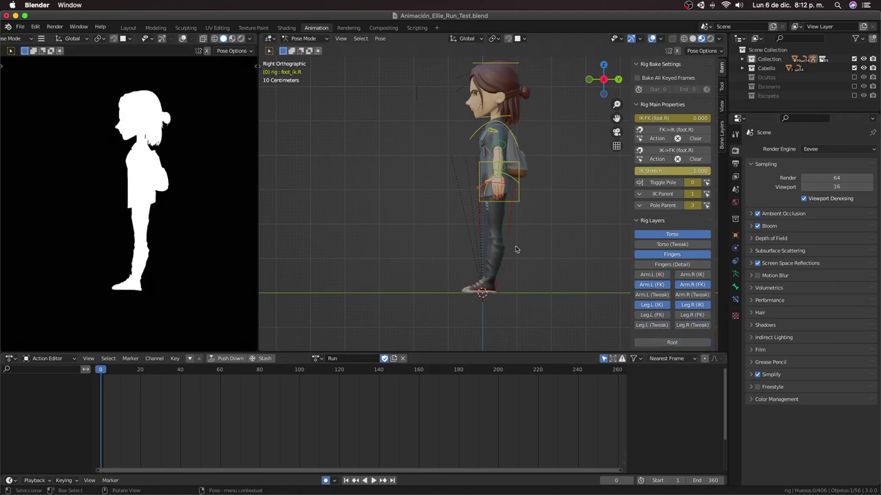
{"action": "left_click", "coordinate": [519, 201]}
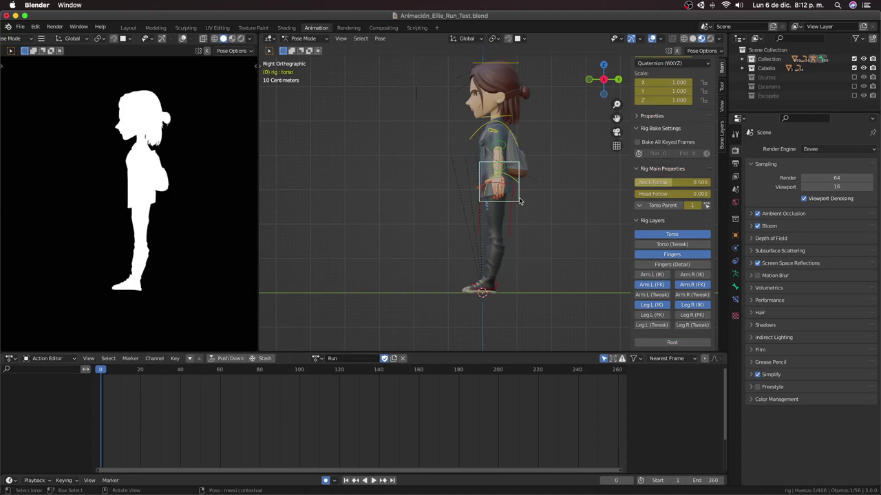
Step: Lower the torso control and rotate it forward around X into a run lean
{"action": "left_click_drag", "start_coordinate": [520, 201], "coordinate": [509, 215]}
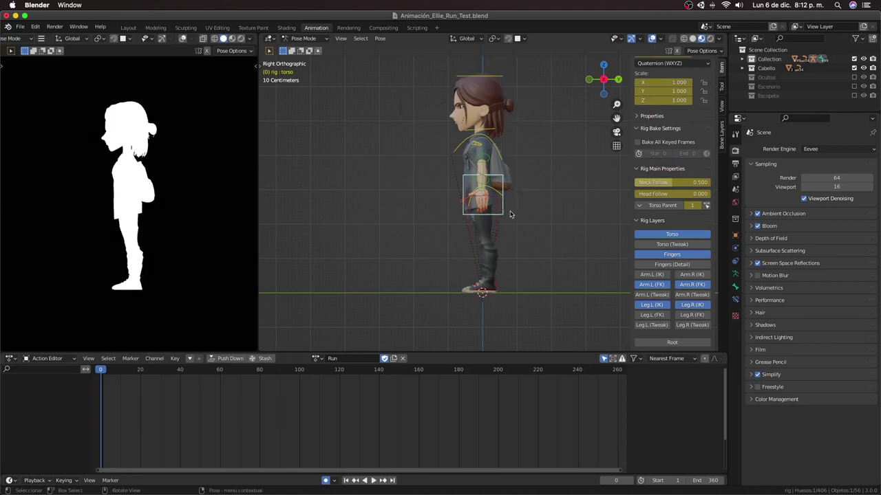
{"action": "key", "text": "r"}
{"action": "key", "text": "x"}
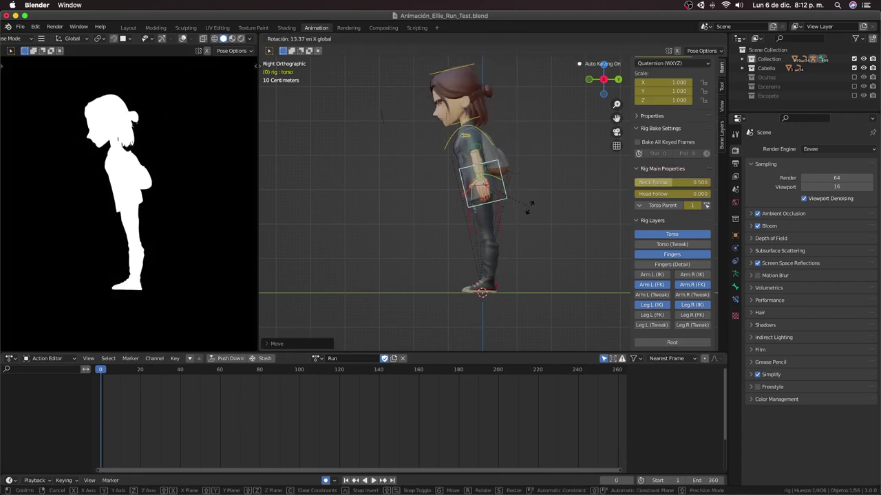
{"action": "left_click", "coordinate": [516, 196]}
{"action": "key", "text": "r"}
{"action": "left_click", "coordinate": [522, 205]}
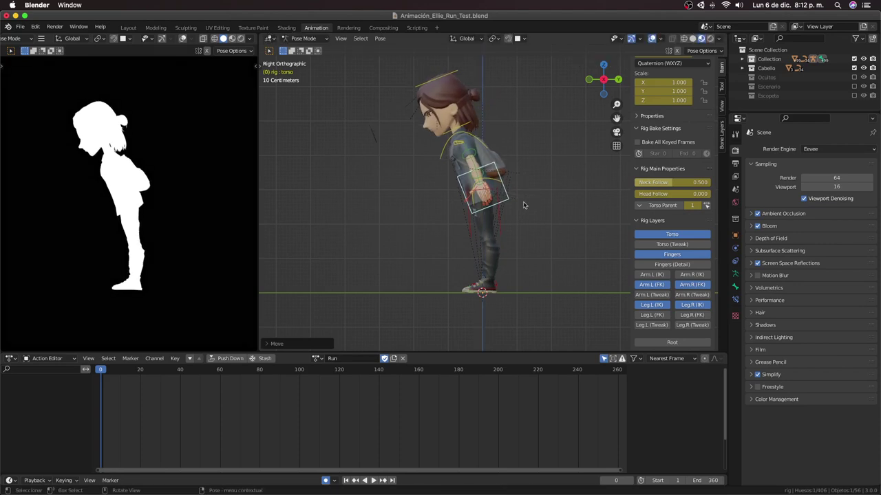
{"action": "scroll", "coordinate": [522, 205], "scroll_direction": "up", "scroll_amount": 4}
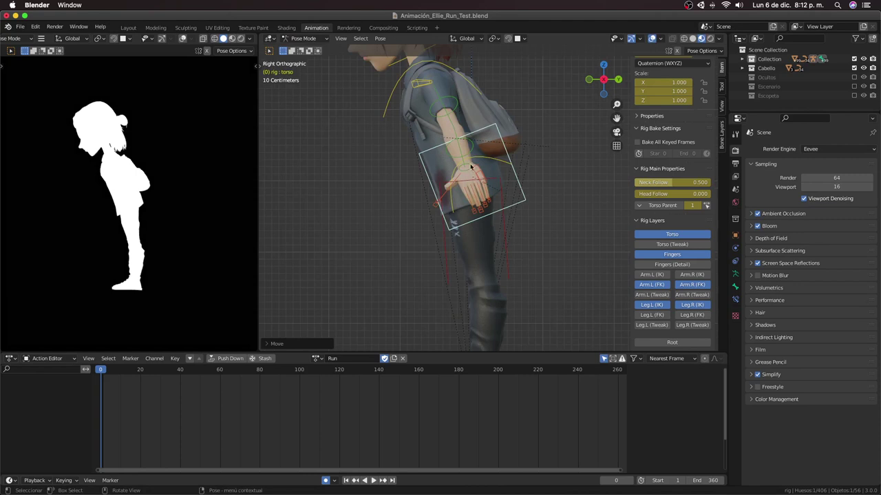
Step: Reposition the tilted torso control to fine-tune the forward lean
{"action": "key", "text": "g"}
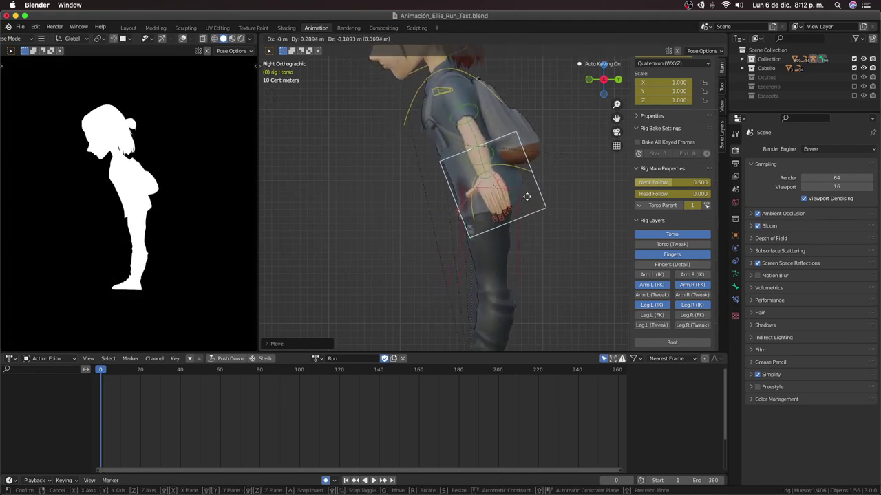
{"action": "right_click", "coordinate": [519, 198]}
{"action": "scroll", "coordinate": [517, 203], "scroll_direction": "down", "scroll_amount": 4}
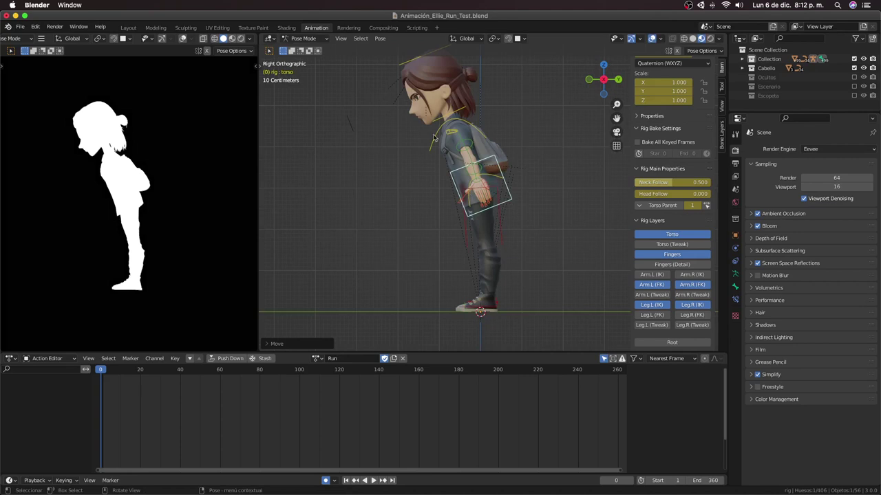
{"action": "key", "text": "g"}
{"action": "key", "text": "g"}
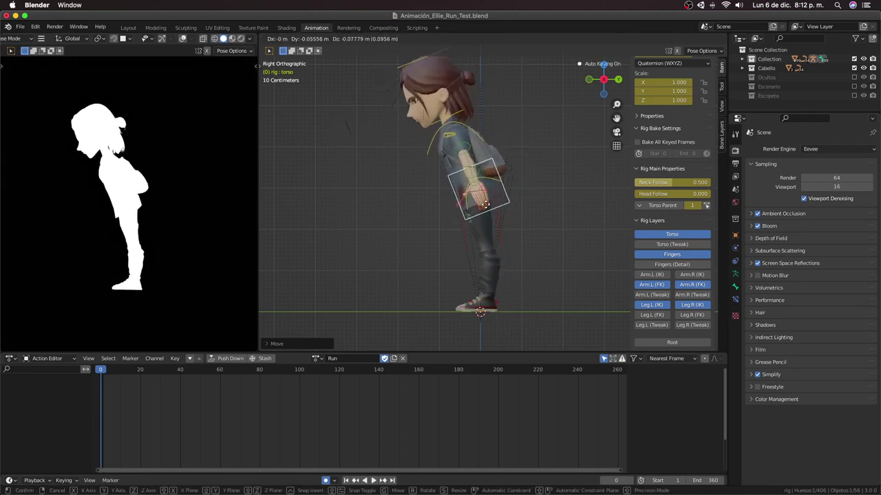
{"action": "left_click", "coordinate": [484, 197]}
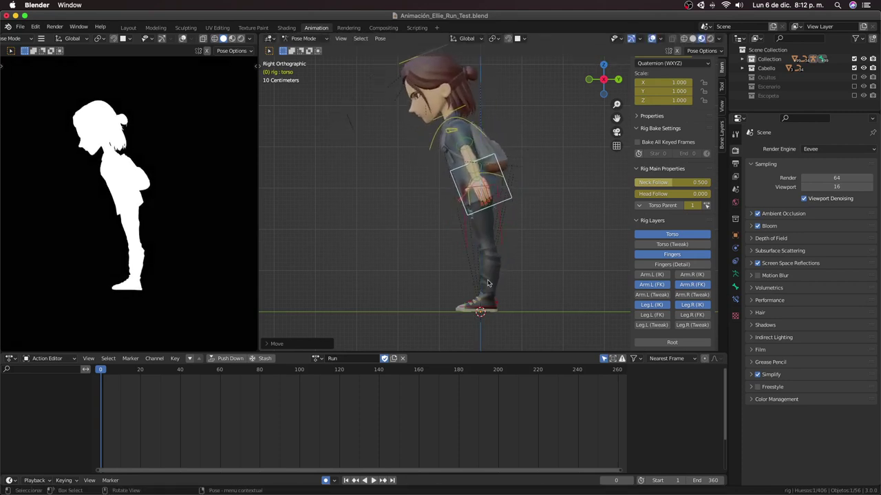
Step: Raise foot_ik.L off the ground and angle the left heel and toe controls
{"action": "left_click_drag", "start_coordinate": [484, 309], "coordinate": [524, 291]}
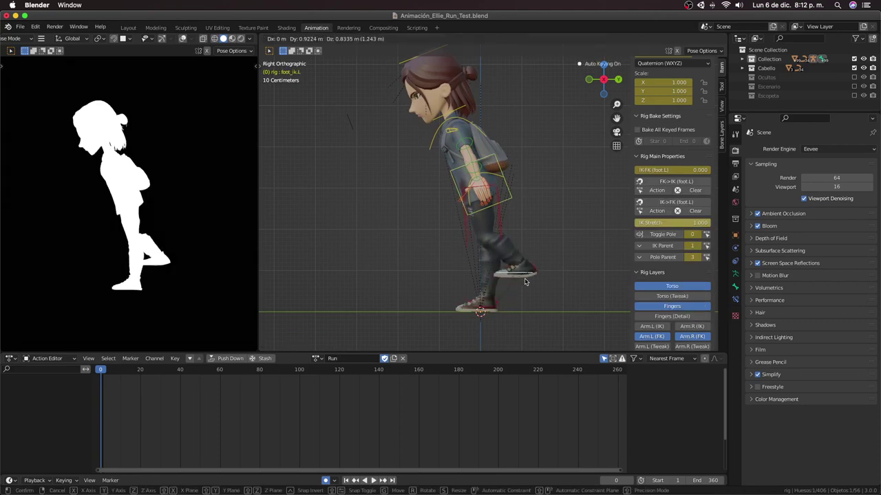
{"action": "key", "text": "g"}
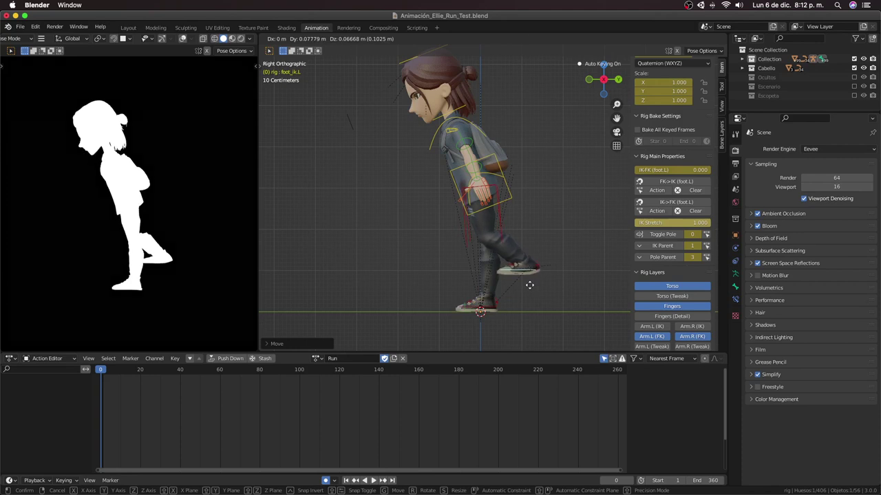
{"action": "left_click", "coordinate": [526, 286]}
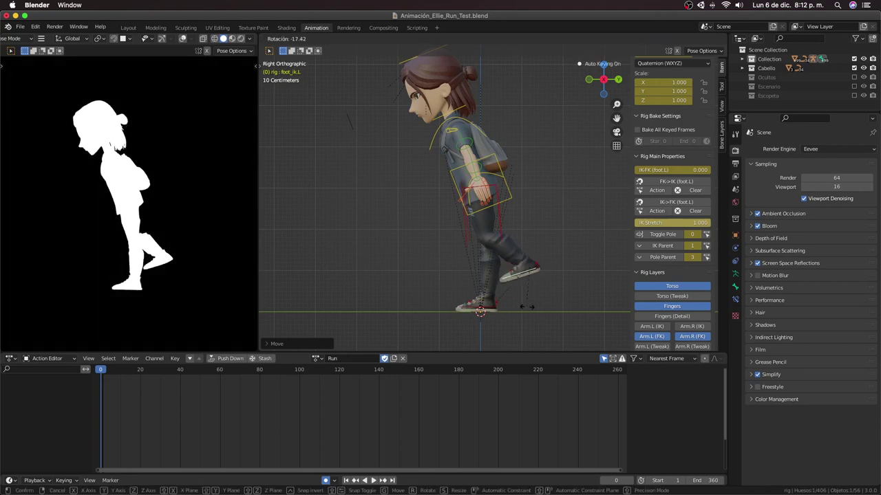
{"action": "left_click", "coordinate": [543, 273]}
{"action": "scroll", "coordinate": [543, 275], "scroll_direction": "up", "scroll_amount": 2}
{"action": "key", "text": "r"}
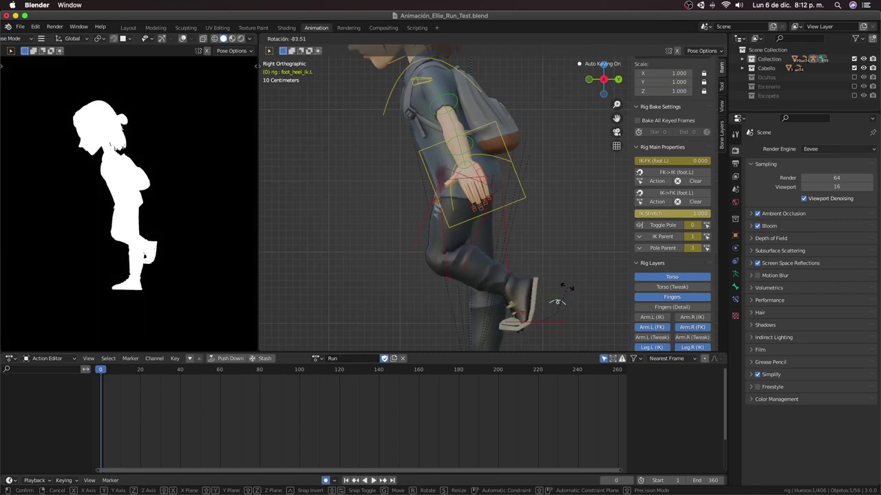
{"action": "left_click", "coordinate": [563, 288]}
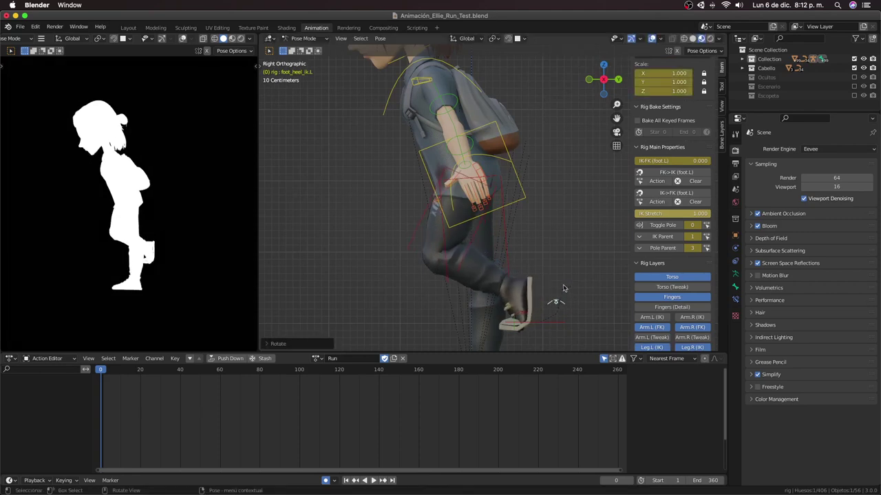
{"action": "left_click", "coordinate": [513, 329]}
{"action": "key", "text": "r"}
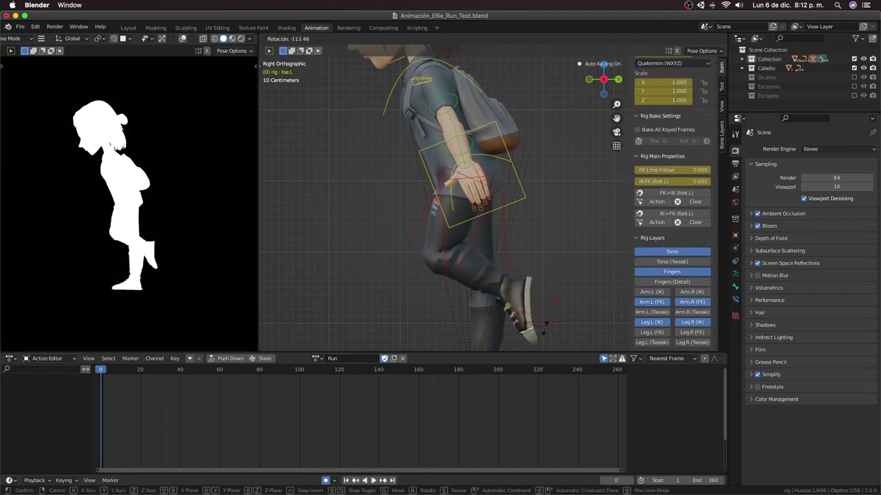
{"action": "left_click", "coordinate": [544, 328]}
Step: Move the left foot further back and up, and rotate its heel upward
{"action": "left_click", "coordinate": [546, 322]}
{"action": "middle_click_drag", "start_coordinate": [547, 322], "coordinate": [498, 273], "text": "shift"}
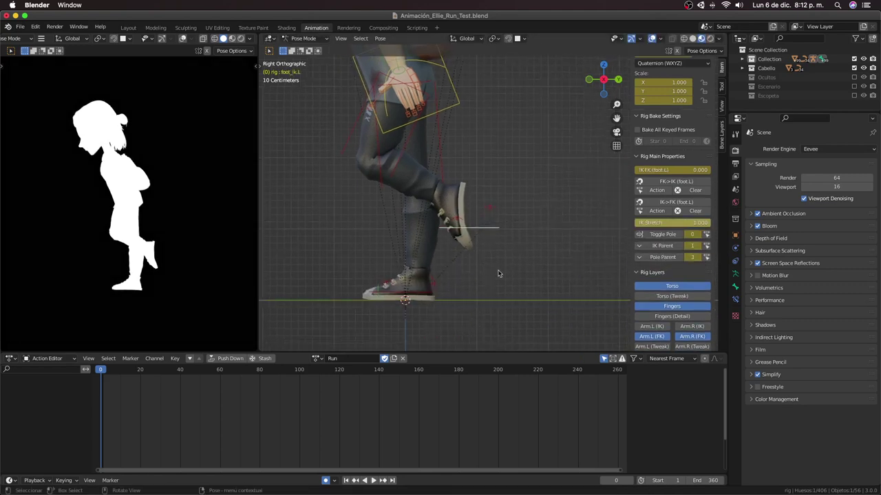
{"action": "key", "text": "g"}
{"action": "left_click", "coordinate": [567, 262]}
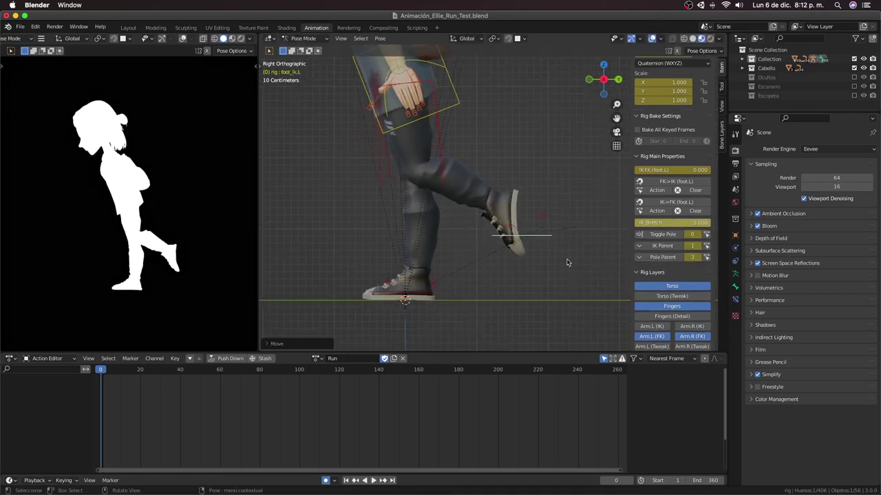
{"action": "left_click", "coordinate": [557, 223]}
{"action": "key", "text": "r"}
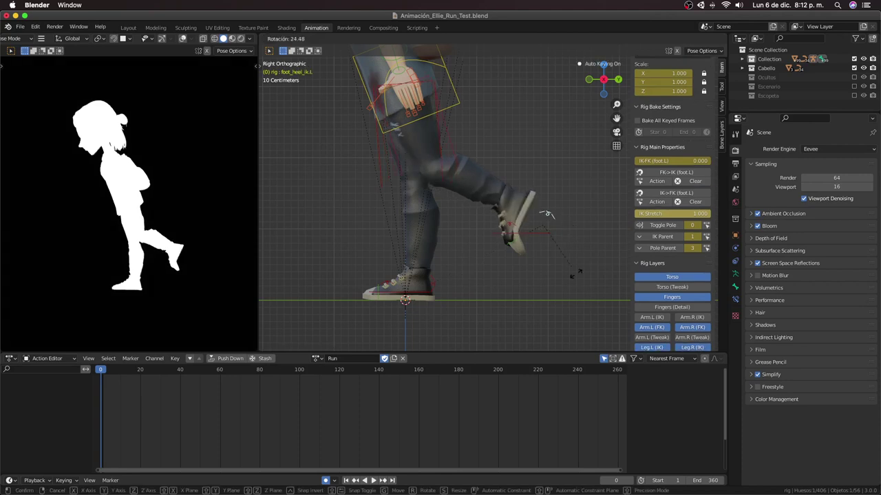
{"action": "left_click", "coordinate": [575, 242]}
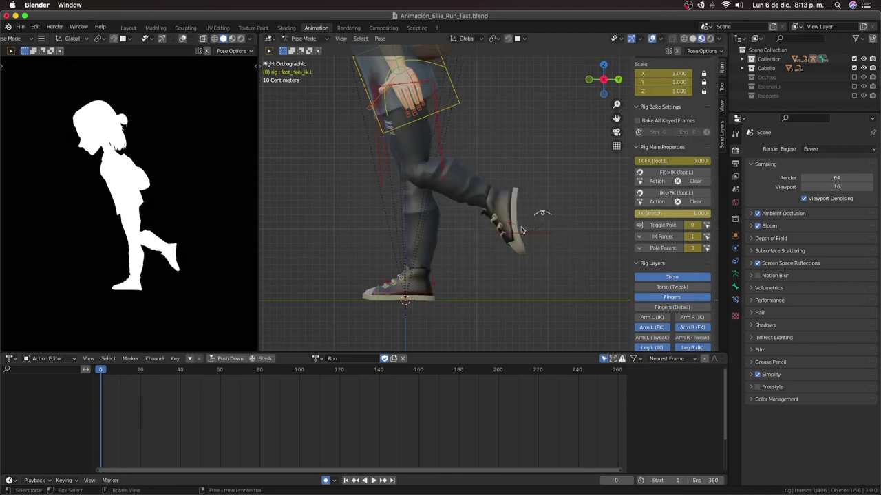
{"action": "key", "text": "r"}
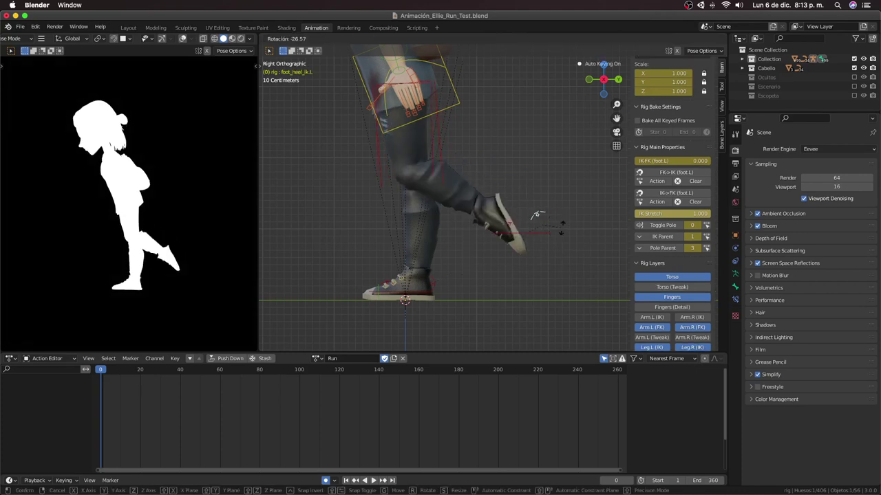
{"action": "left_click", "coordinate": [570, 247]}
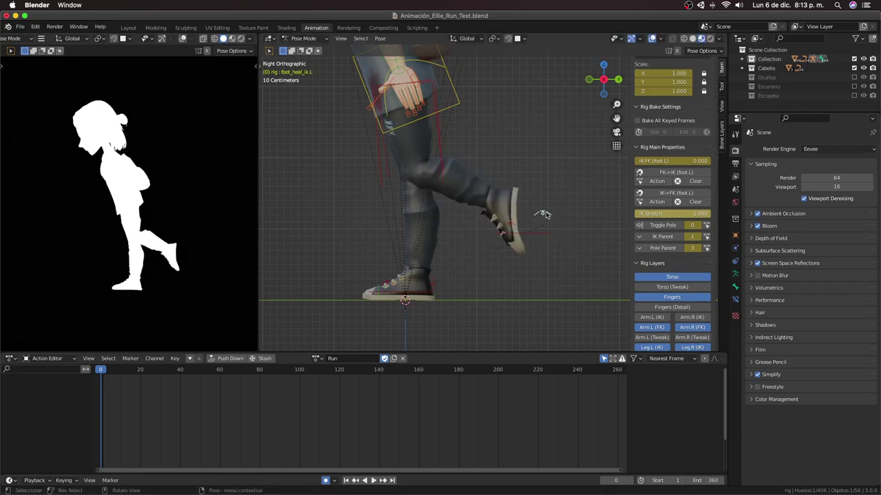
Step: Nudge foot_ik.L back and up into its final kicked-back position
{"action": "left_click", "coordinate": [536, 235]}
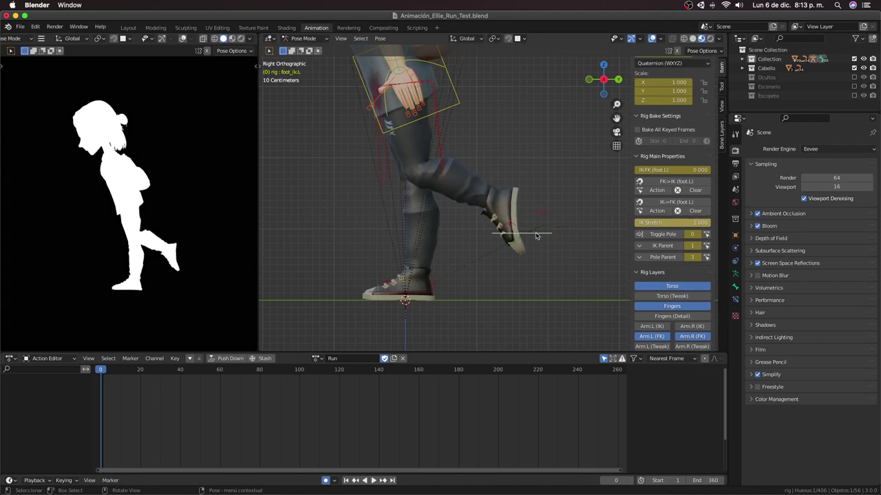
{"action": "left_click", "coordinate": [543, 214]}
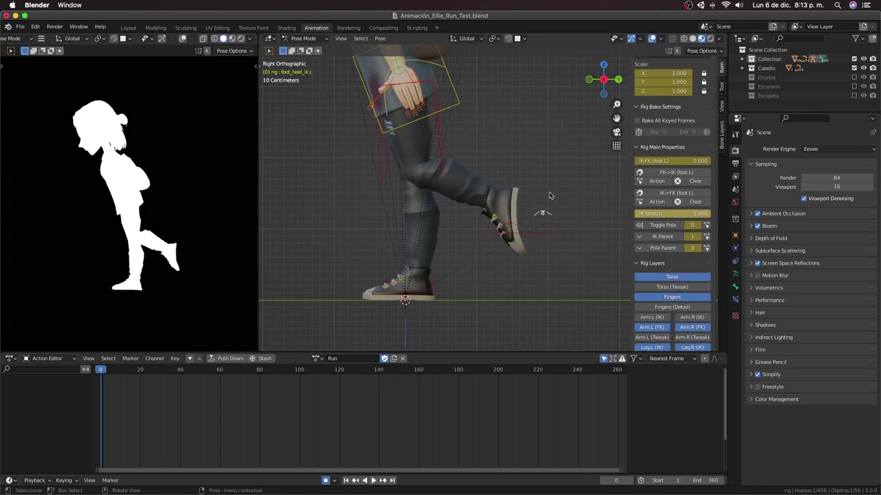
{"action": "left_click", "coordinate": [539, 233]}
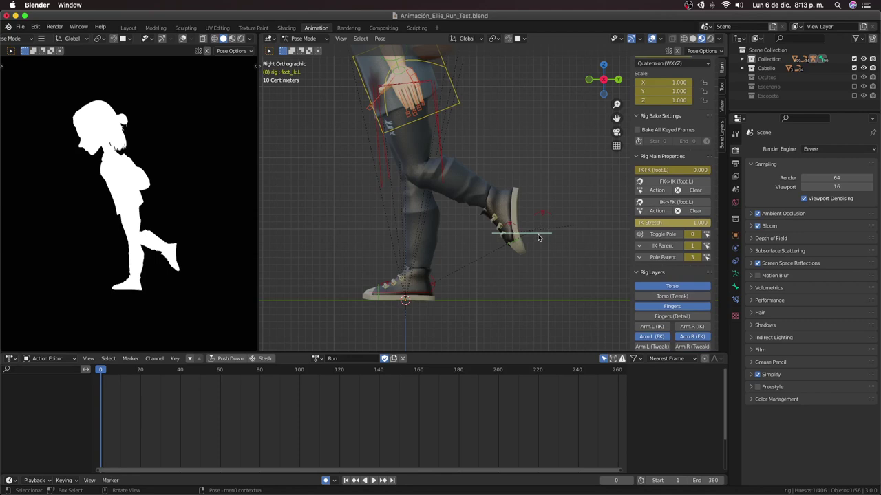
{"action": "key", "text": "g"}
{"action": "left_click", "coordinate": [566, 230]}
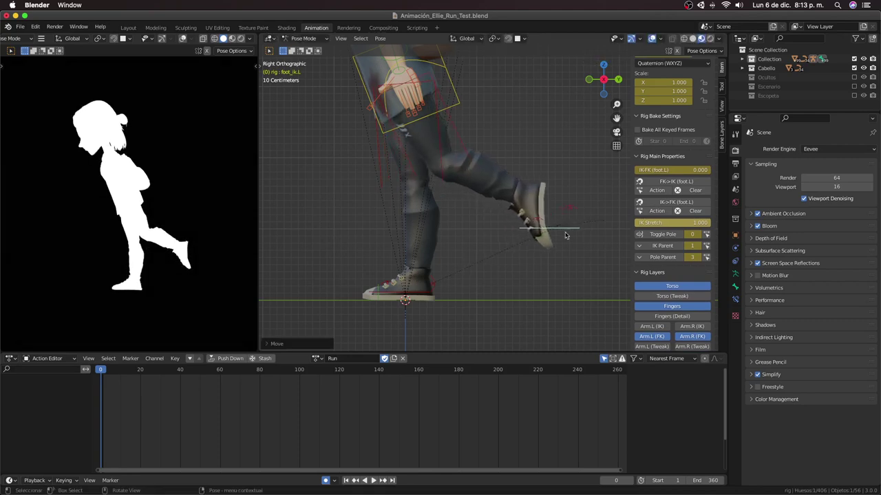
{"action": "key", "text": "g"}
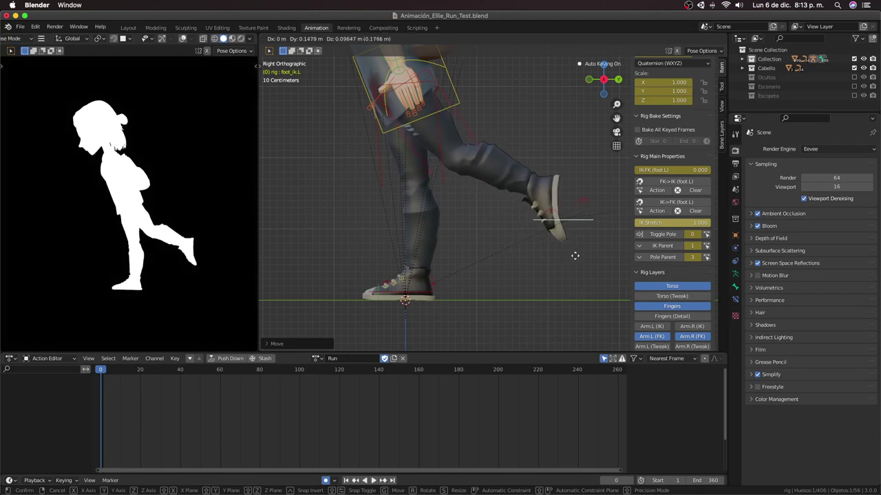
{"action": "left_click", "coordinate": [572, 255]}
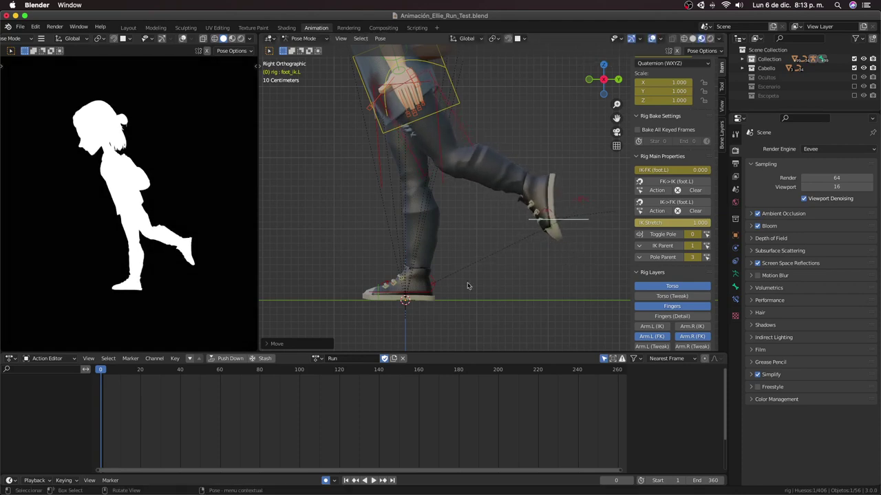
{"action": "left_click", "coordinate": [405, 295]}
Step: Move foot_ik.R forward, undoing an accidental mode switch along the way
{"action": "key", "text": "g"}
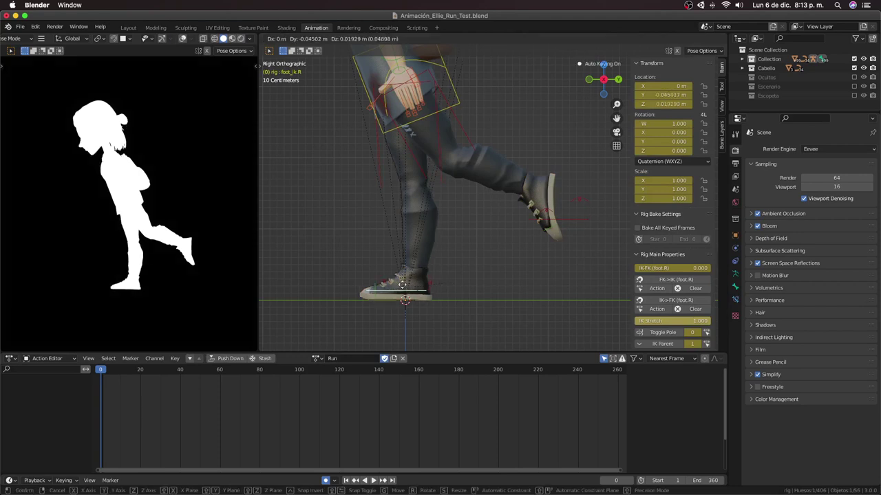
{"action": "left_click", "coordinate": [352, 219]}
{"action": "key", "text": "ctrl+Tab"}
{"action": "left_click", "coordinate": [351, 220]}
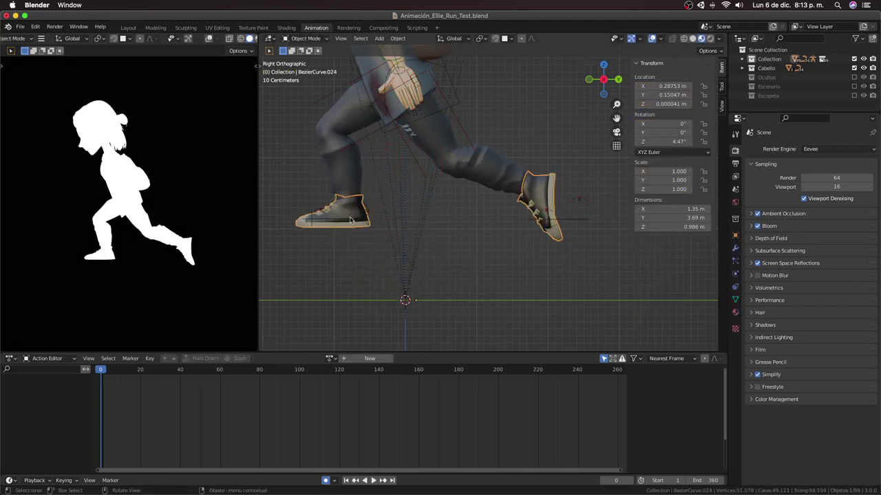
{"action": "key", "text": "ctrl+z"}
{"action": "key", "text": "g"}
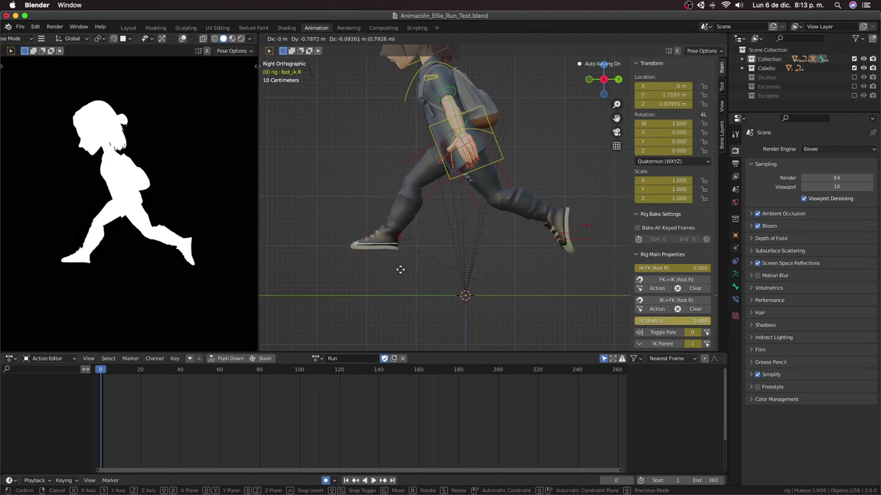
{"action": "left_click", "coordinate": [397, 255]}
Step: Tilt the right heel control up and reposition foot_ik.R forward
{"action": "left_click", "coordinate": [402, 245]}
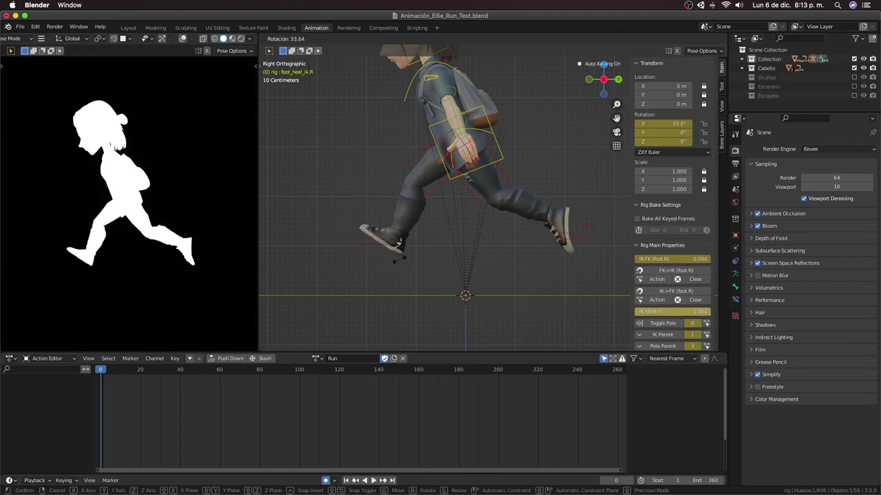
{"action": "key", "text": "r"}
{"action": "left_click", "coordinate": [402, 258]}
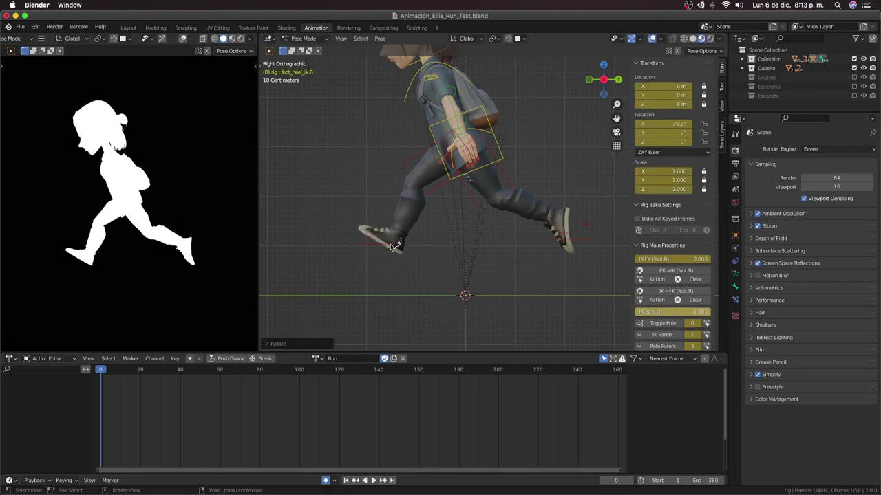
{"action": "left_click", "coordinate": [394, 247]}
{"action": "key", "text": "g"}
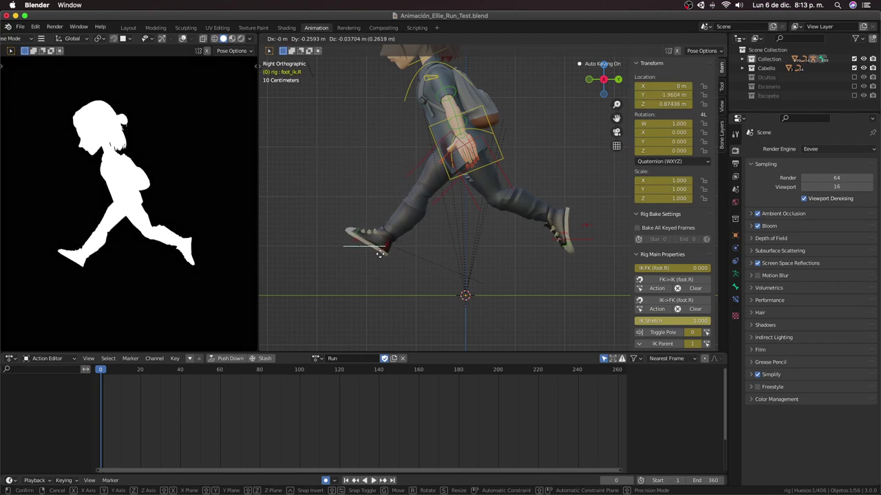
{"action": "left_click", "coordinate": [380, 254]}
{"action": "left_click", "coordinate": [578, 242]}
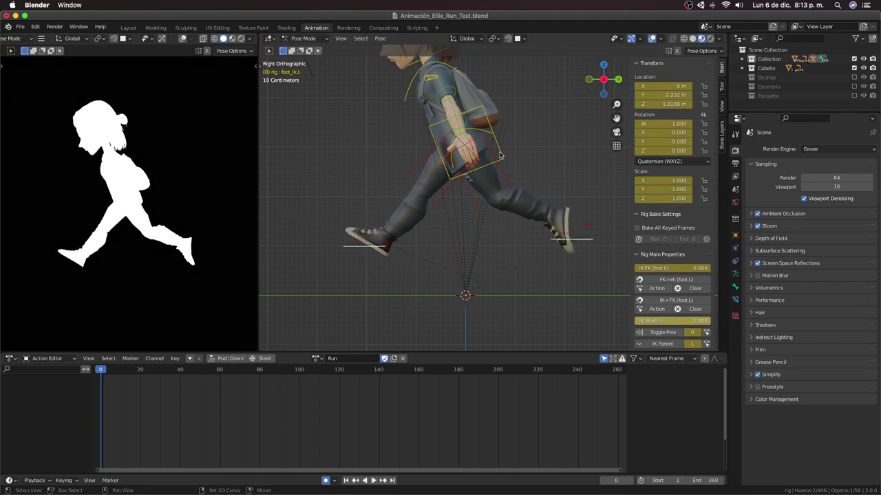
{"action": "left_click", "coordinate": [503, 157]}
Step: Lower the torso straight down along Z
{"action": "key", "text": "g"}
{"action": "key", "text": "z"}
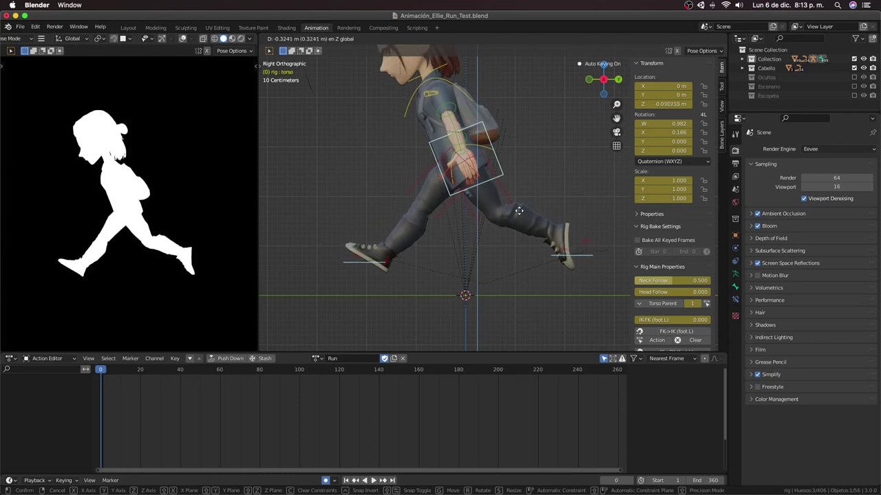
{"action": "left_click", "coordinate": [518, 217]}
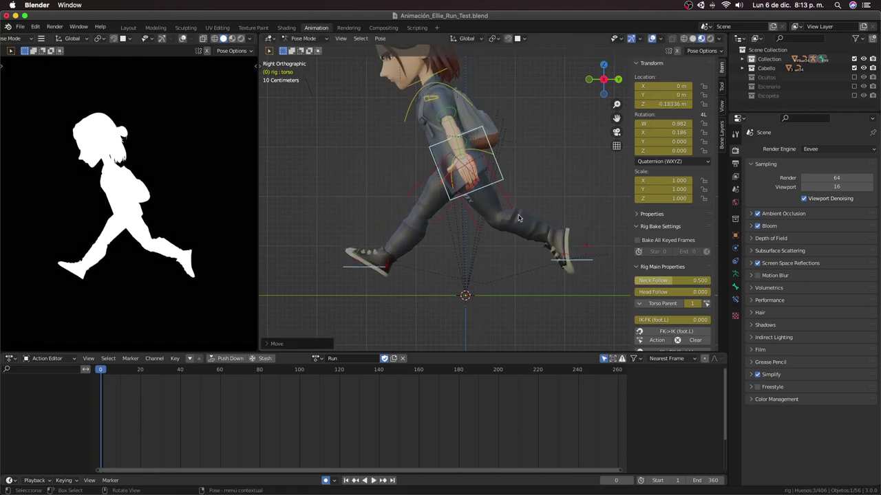
{"action": "mouse_move", "coordinate": [501, 222]}
{"action": "middle_mouse_down"}
{"action": "mouse_move", "coordinate": [483, 208]}
{"action": "mouse_move", "coordinate": [493, 215]}
{"action": "mouse_move", "coordinate": [432, 221]}
{"action": "middle_mouse_up"}
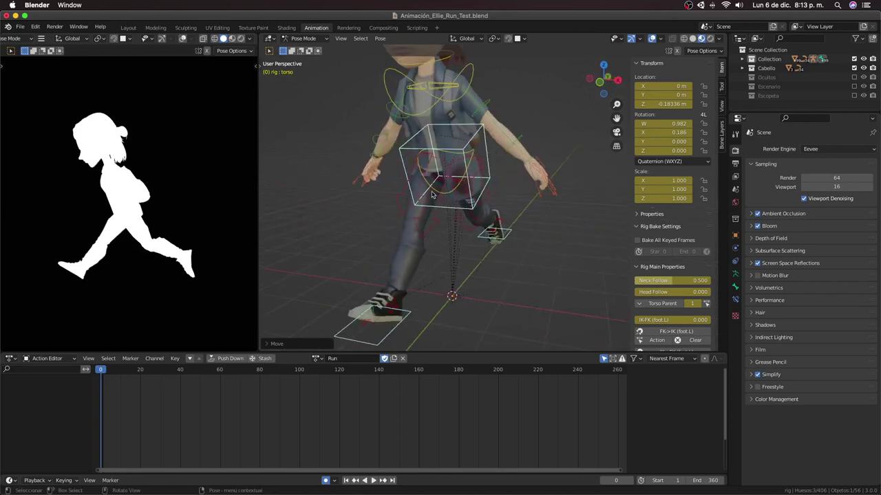
Step: Twist the hips control around Z, checking and adjusting from the front
{"action": "left_click", "coordinate": [455, 252]}
{"action": "key", "text": "r"}
{"action": "key", "text": "z"}
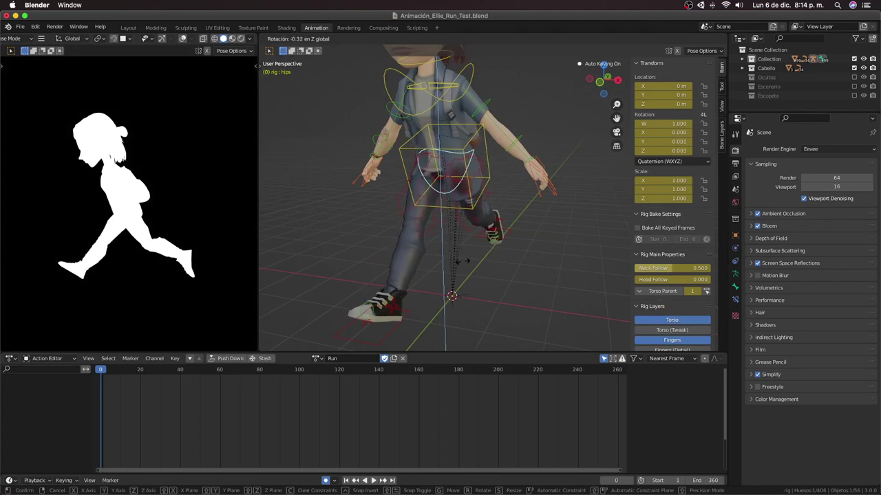
{"action": "middle_click_drag", "start_coordinate": [476, 244], "coordinate": [506, 241]}
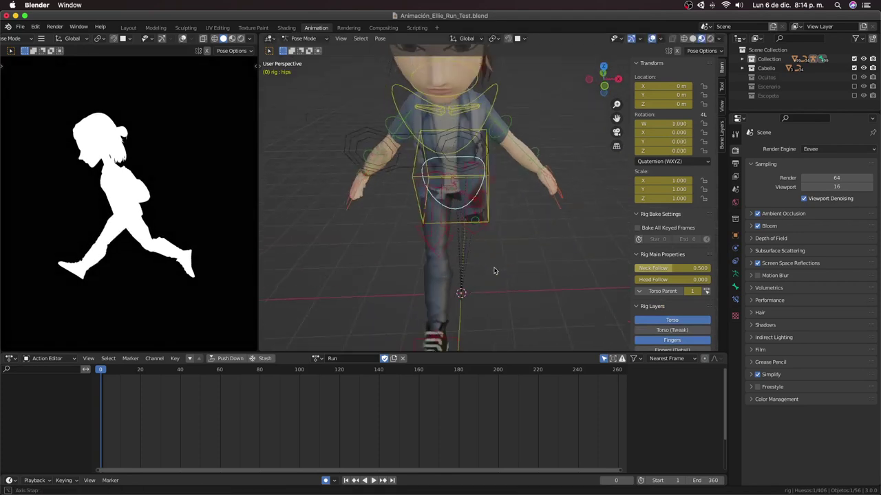
{"action": "left_click", "coordinate": [506, 235]}
{"action": "middle_click_drag", "start_coordinate": [507, 235], "coordinate": [489, 206]}
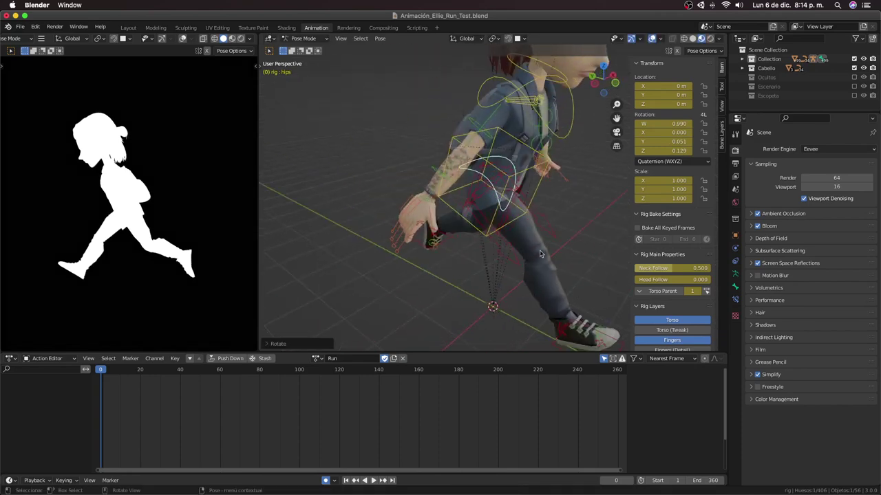
{"action": "mouse_move", "coordinate": [540, 254]}
{"action": "middle_mouse_down"}
{"action": "mouse_move", "coordinate": [454, 272]}
{"action": "mouse_move", "coordinate": [447, 296]}
{"action": "middle_mouse_up"}
{"action": "key", "text": "r"}
{"action": "left_click", "coordinate": [509, 262]}
{"action": "scroll", "coordinate": [482, 268], "scroll_direction": "down", "scroll_amount": 3}
Step: In Right Ortho view, shift foot_ik.R slightly, leaving the left foot unchanged
{"action": "key", "text": "KP_3"}
{"action": "scroll", "coordinate": [443, 313], "scroll_direction": "up", "scroll_amount": 6}
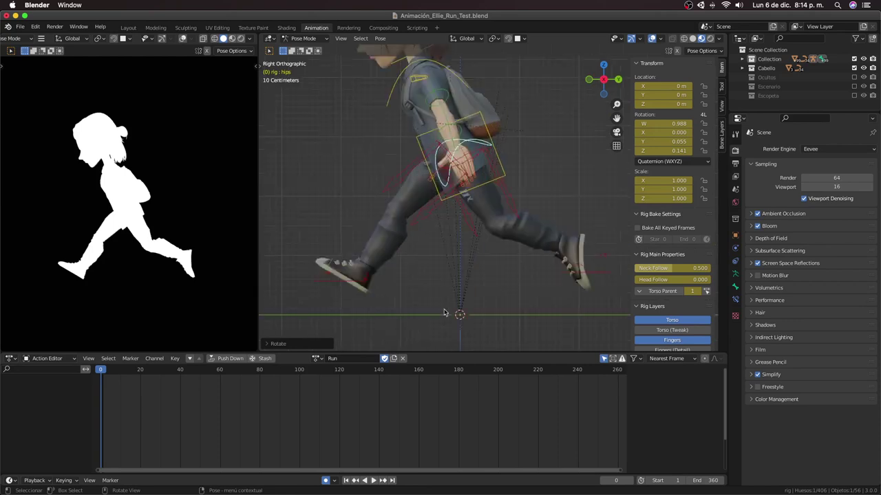
{"action": "left_click", "coordinate": [353, 281]}
{"action": "key", "text": "g"}
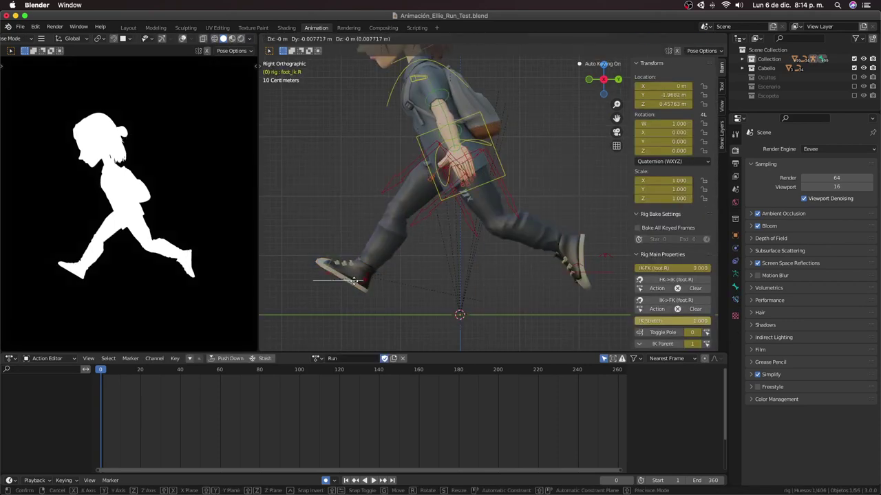
{"action": "left_click", "coordinate": [347, 281]}
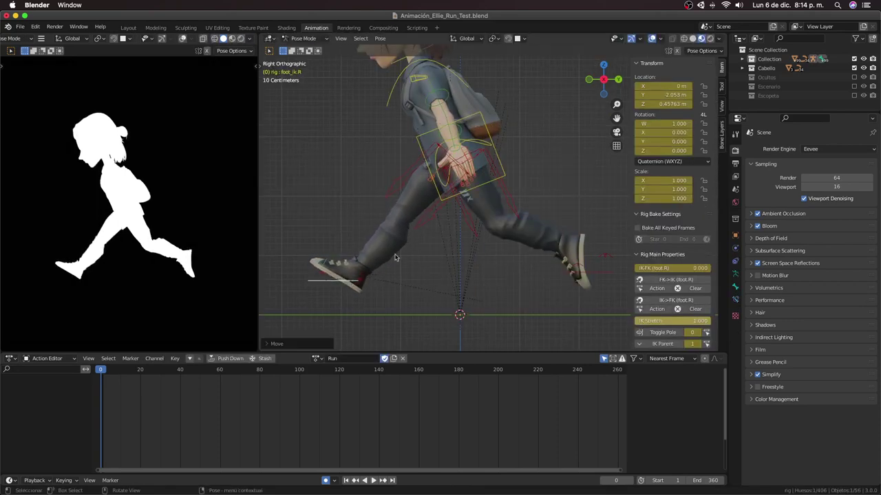
{"action": "left_click", "coordinate": [605, 273]}
{"action": "key", "text": "g"}
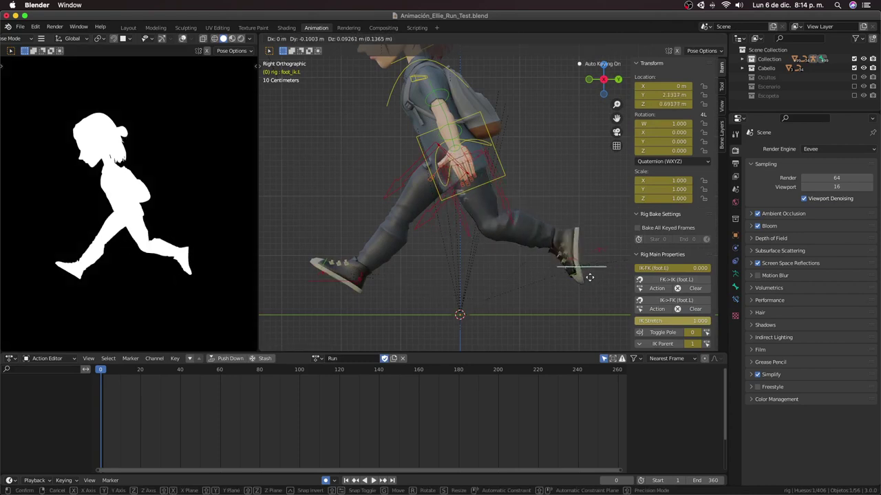
{"action": "right_click", "coordinate": [562, 267]}
{"action": "key", "text": "g"}
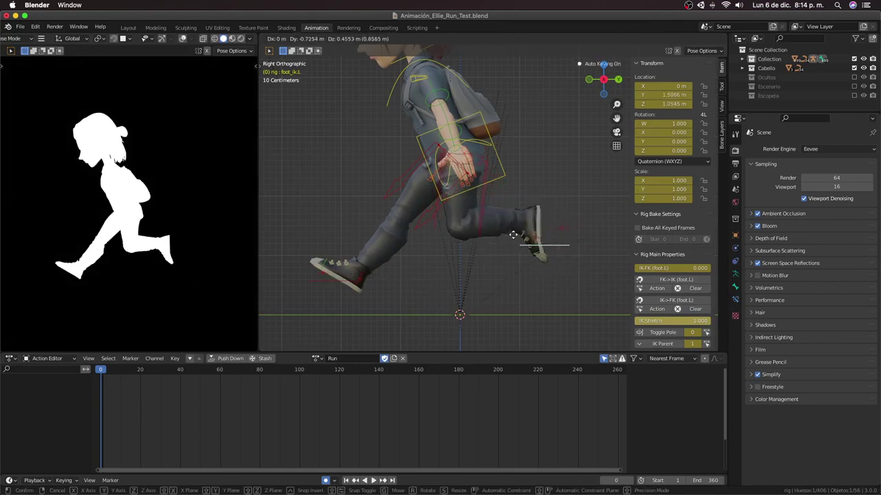
{"action": "right_click", "coordinate": [550, 258]}
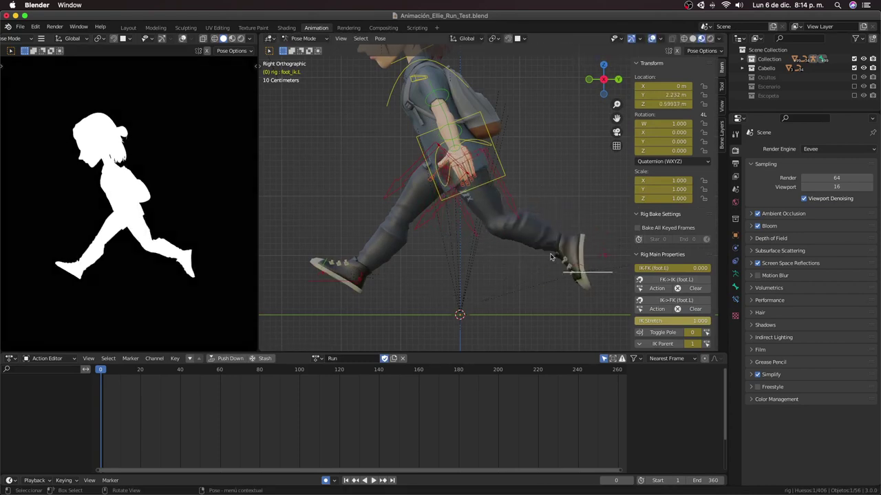
{"action": "left_click", "coordinate": [446, 96]}
Step: Swing the left upper arm and shoulder forward with free trackball rotation
{"action": "key", "text": "r"}
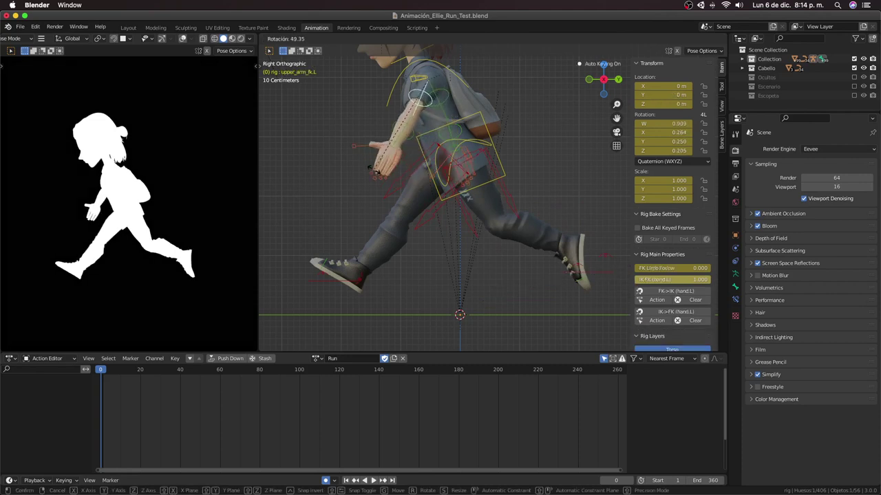
{"action": "left_click", "coordinate": [390, 177]}
{"action": "key", "text": "r"}
{"action": "key", "text": "r"}
{"action": "left_click", "coordinate": [425, 157]}
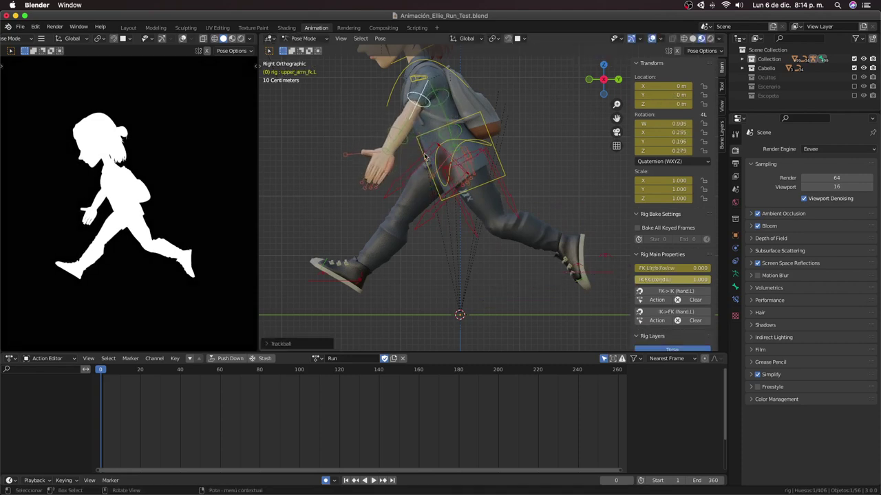
{"action": "left_click", "coordinate": [419, 81]}
{"action": "key", "text": "r"}
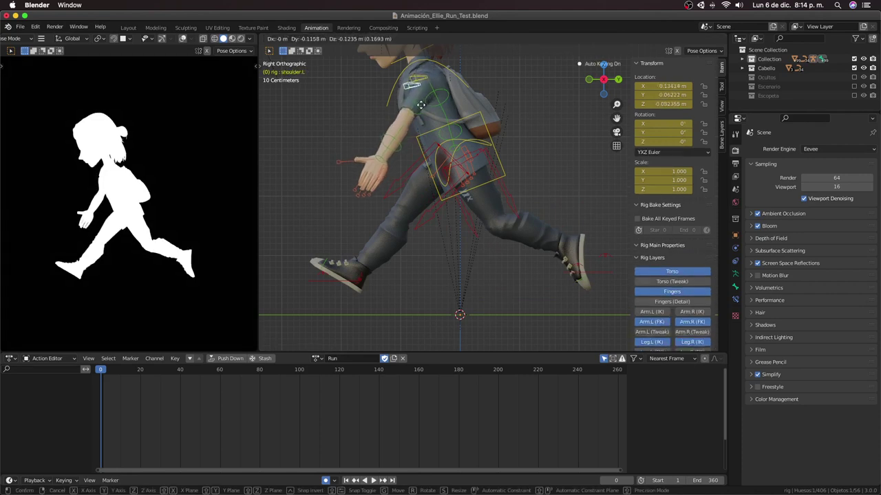
{"action": "key", "text": "r"}
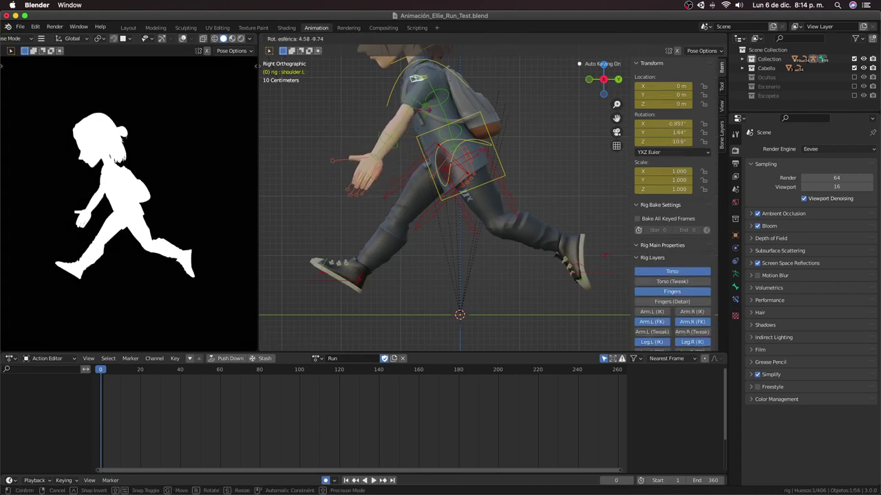
{"action": "left_click", "coordinate": [419, 113]}
{"action": "left_click", "coordinate": [418, 110]}
{"action": "key", "text": "r"}
{"action": "key", "text": "r"}
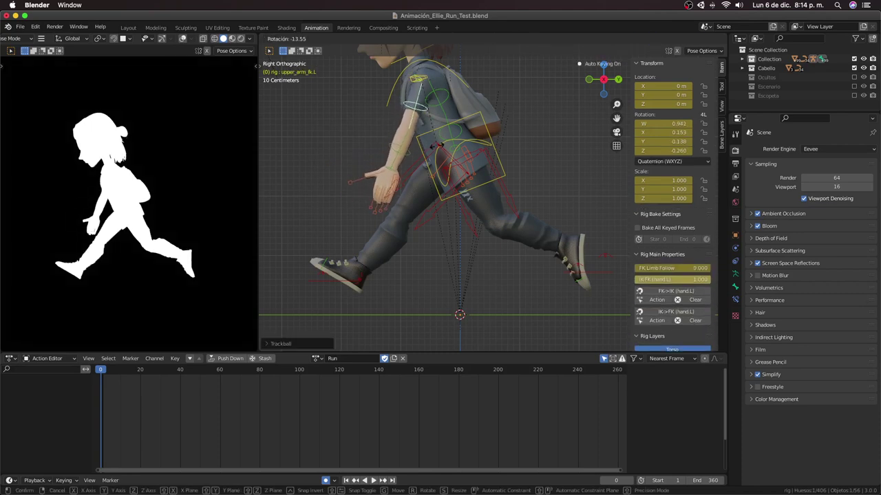
{"action": "left_click", "coordinate": [392, 158]}
Step: Set Transform Orientation to Local and bend the left forearm around its local X axis
{"action": "left_click", "coordinate": [399, 166]}
{"action": "key", "text": "r"}
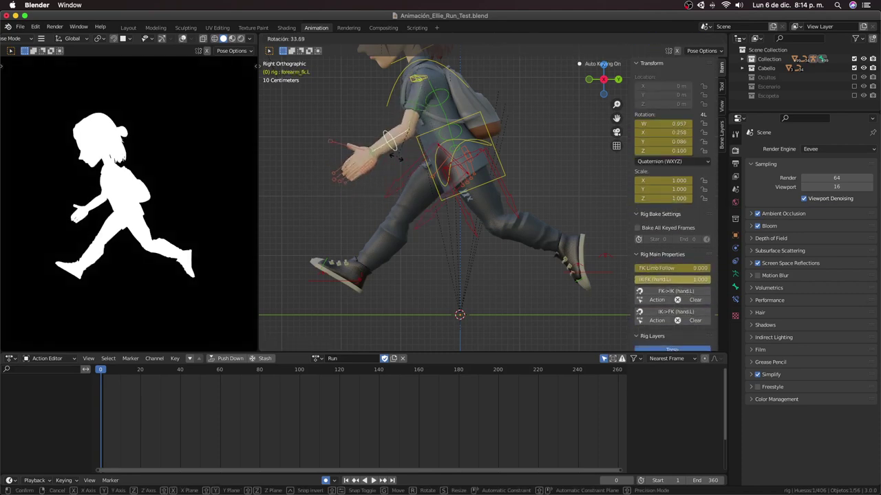
{"action": "key", "text": "r"}
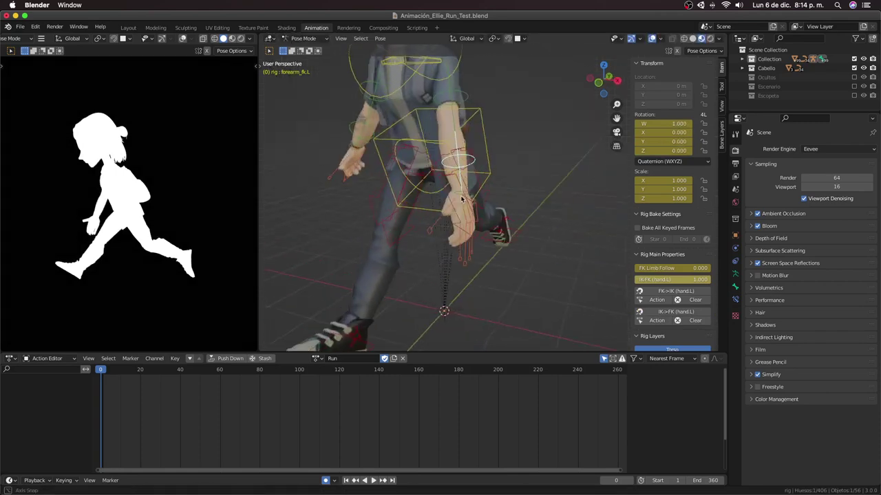
{"action": "middle_click_drag", "start_coordinate": [440, 207], "coordinate": [482, 192]}
{"action": "key", "text": "z"}
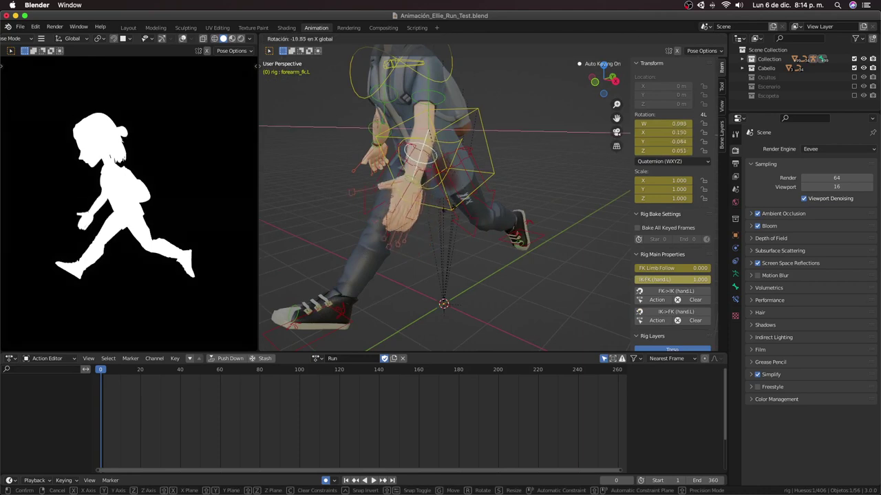
{"action": "key", "text": "Escape"}
{"action": "left_click", "coordinate": [470, 40]}
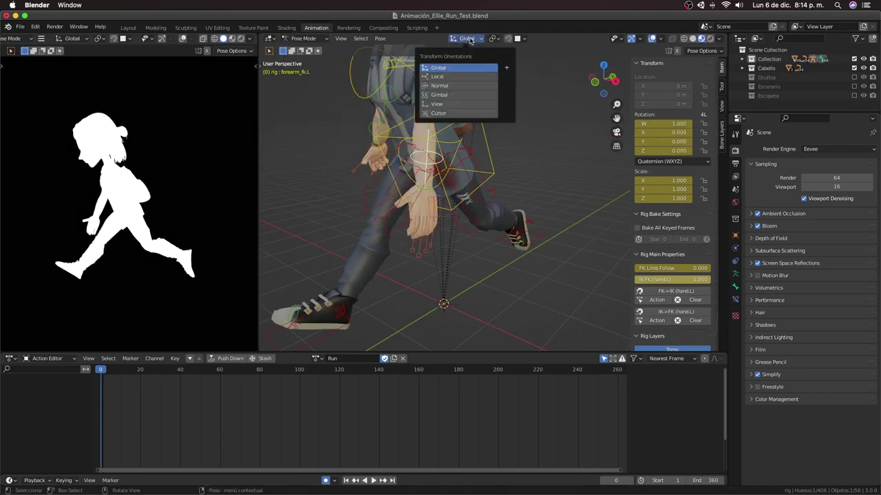
{"action": "left_click", "coordinate": [444, 77]}
{"action": "key", "text": "r"}
{"action": "key", "text": "x"}
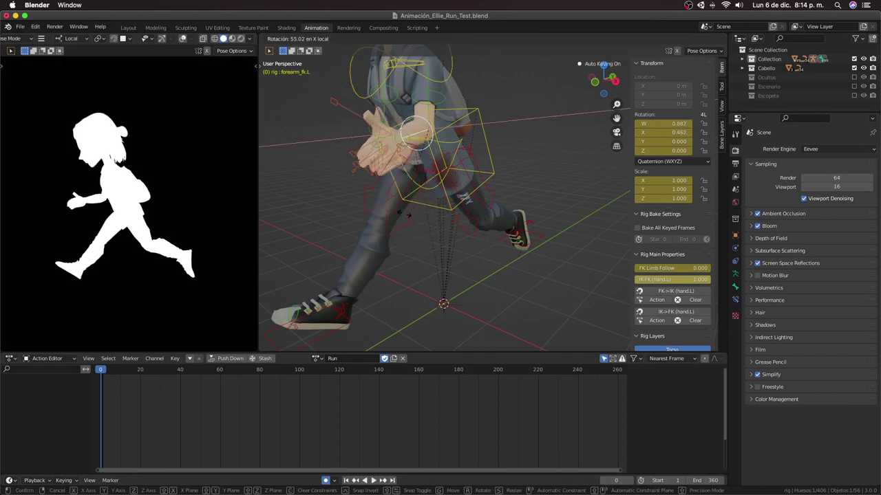
{"action": "left_click", "coordinate": [405, 208]}
Step: Twist the left upper arm on its local Y axis, then return to Right Ortho view
{"action": "mouse_move", "coordinate": [405, 207]}
{"action": "middle_mouse_down"}
{"action": "mouse_move", "coordinate": [444, 224]}
{"action": "mouse_move", "coordinate": [475, 199]}
{"action": "middle_mouse_up"}
{"action": "left_click", "coordinate": [513, 150]}
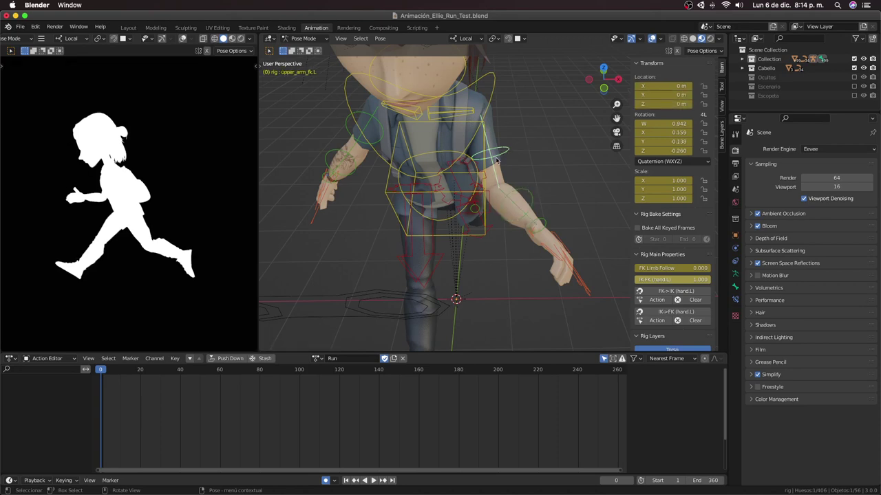
{"action": "key", "text": "r"}
{"action": "key", "text": "y"}
{"action": "key", "text": "y"}
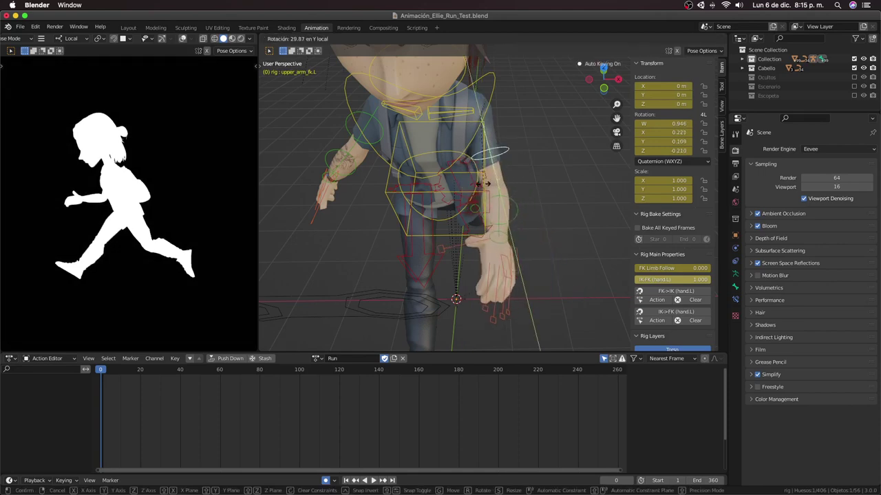
{"action": "left_click", "coordinate": [484, 186]}
{"action": "middle_click_drag", "start_coordinate": [484, 185], "coordinate": [434, 175]}
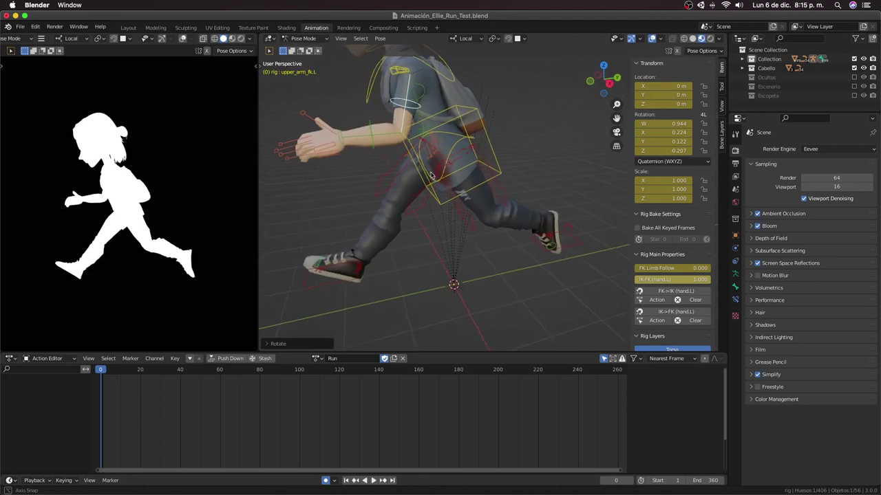
{"action": "key", "text": "KP_3"}
{"action": "scroll", "coordinate": [434, 175], "scroll_direction": "up", "scroll_amount": 3, "text": "shift"}
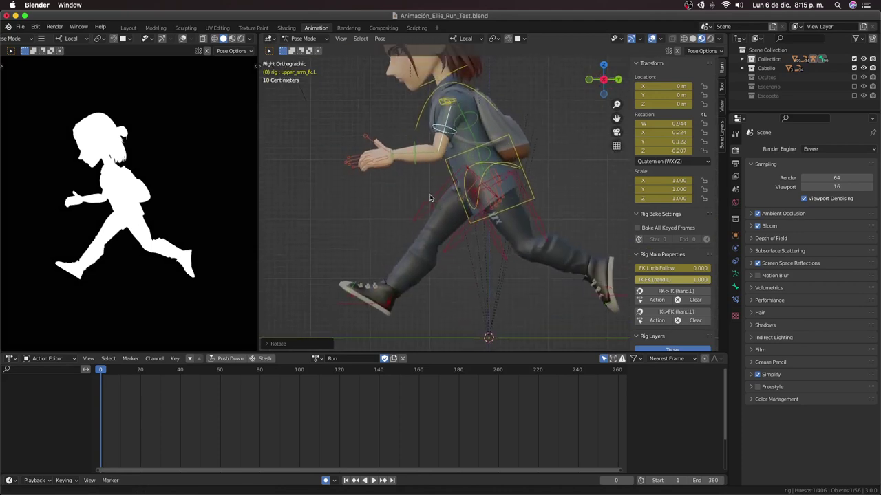
Step: Freely rotate the left hand control to re-angle Ellie's left hand
{"action": "left_click", "coordinate": [391, 153]}
{"action": "key", "text": "r"}
{"action": "key", "text": "r"}
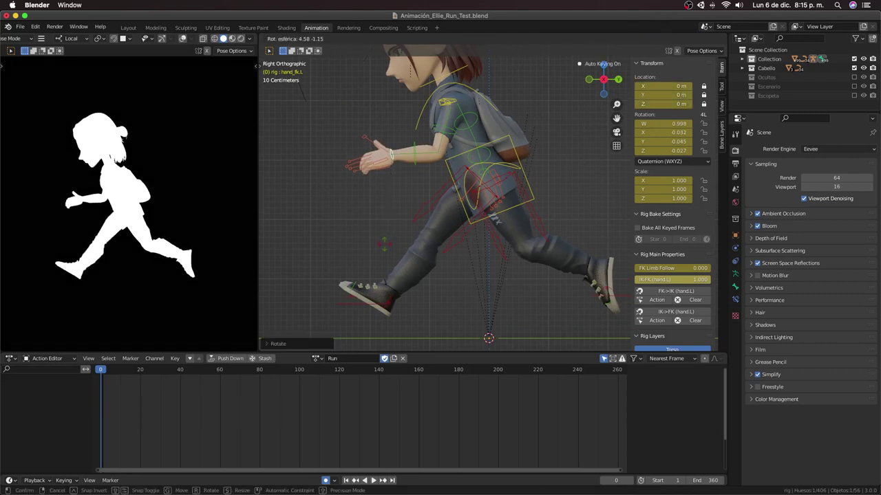
{"action": "key", "text": "Return"}
{"action": "middle_click_drag", "start_coordinate": [372, 172], "coordinate": [298, 124]}
Step: Push the left finger controls' scale, resize them, and curl them on local X
{"action": "left_click_drag", "start_coordinate": [298, 124], "coordinate": [331, 177]}
{"action": "key", "text": "shift+e"}
{"action": "key", "text": "s"}
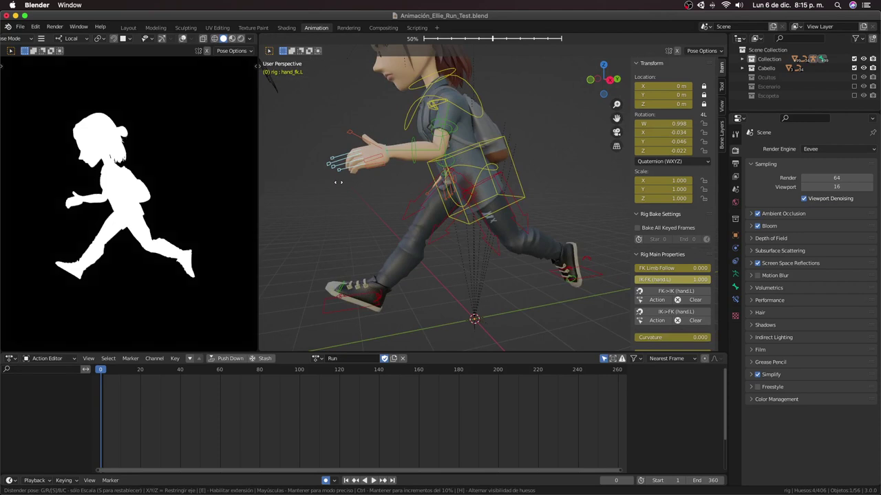
{"action": "left_click", "coordinate": [342, 186]}
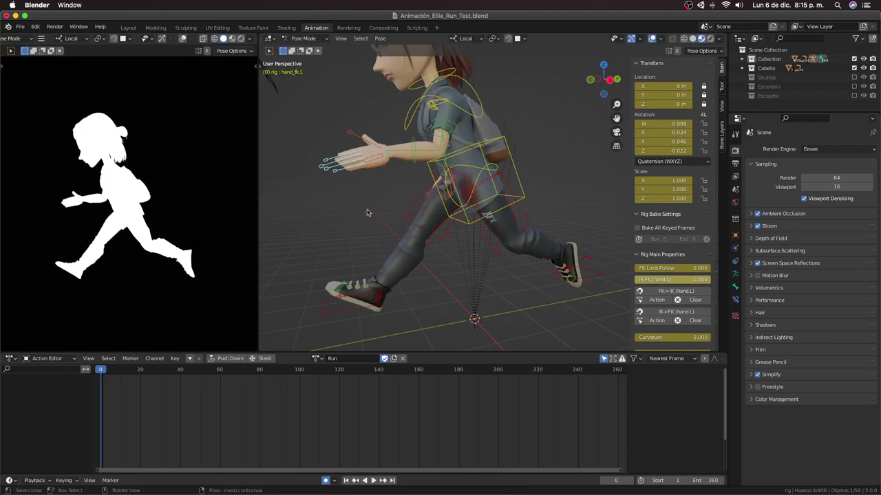
{"action": "key", "text": "s"}
{"action": "left_click", "coordinate": [345, 220]}
{"action": "key", "text": "r"}
{"action": "key", "text": "x"}
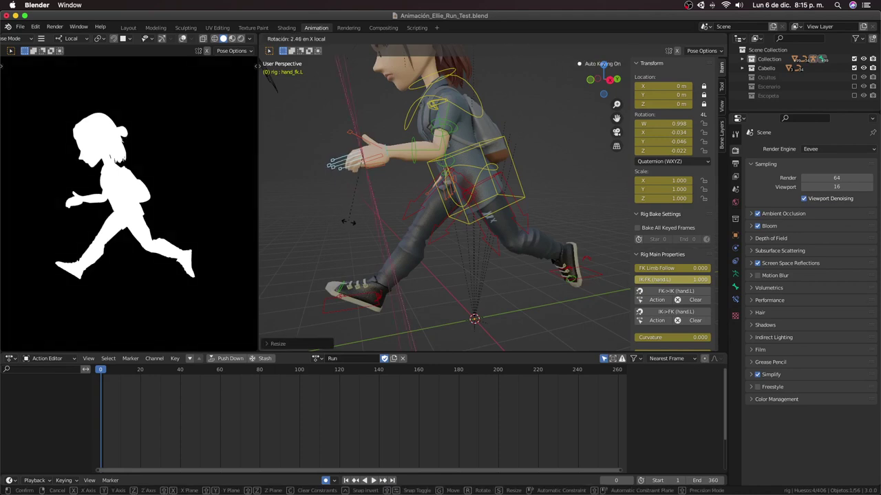
{"action": "left_click", "coordinate": [368, 216]}
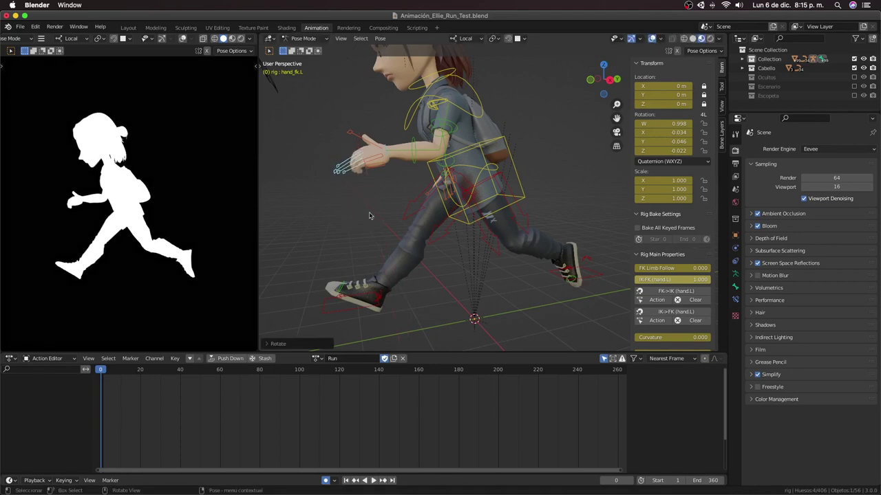
Step: Tilt the left palm control around its local X axis
{"action": "left_click", "coordinate": [370, 169]}
{"action": "key", "text": "r"}
{"action": "key", "text": "x"}
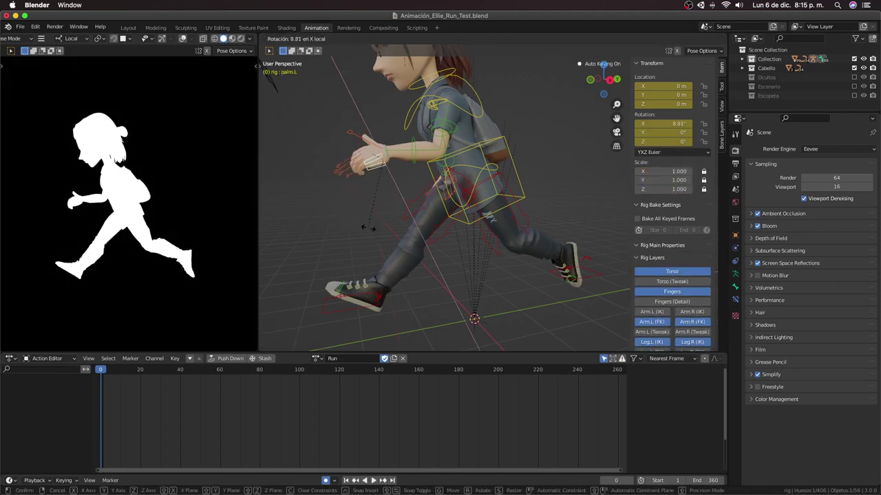
{"action": "left_click", "coordinate": [372, 228]}
{"action": "mouse_move", "coordinate": [372, 229]}
{"action": "middle_mouse_down"}
{"action": "mouse_move", "coordinate": [429, 184]}
{"action": "mouse_move", "coordinate": [465, 132]}
{"action": "middle_mouse_up"}
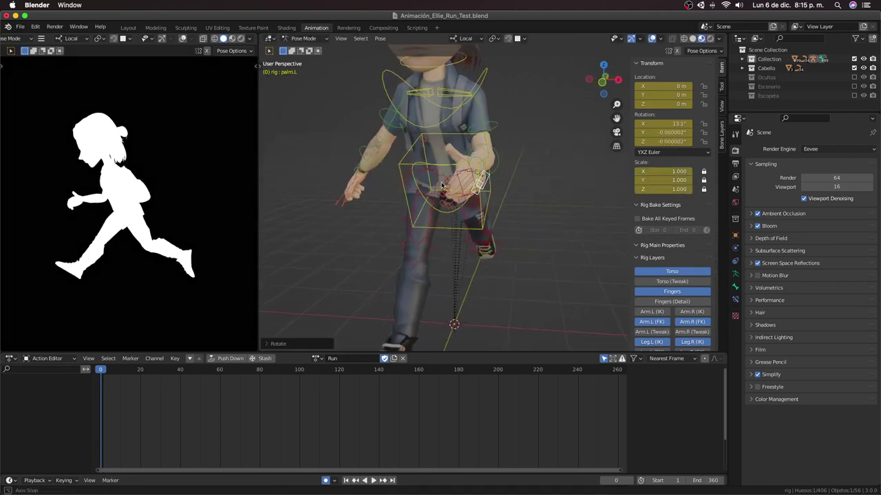
Step: Scale the left thumb control, then try a local-X rotation on it
{"action": "left_click", "coordinate": [473, 111]}
{"action": "key", "text": "s"}
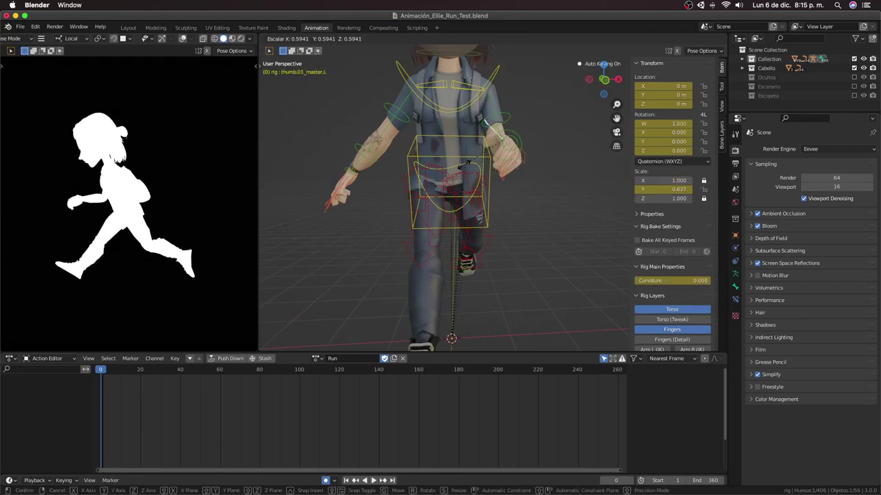
{"action": "left_click", "coordinate": [468, 163]}
{"action": "key", "text": "r"}
{"action": "key", "text": "x"}
{"action": "key", "text": "x"}
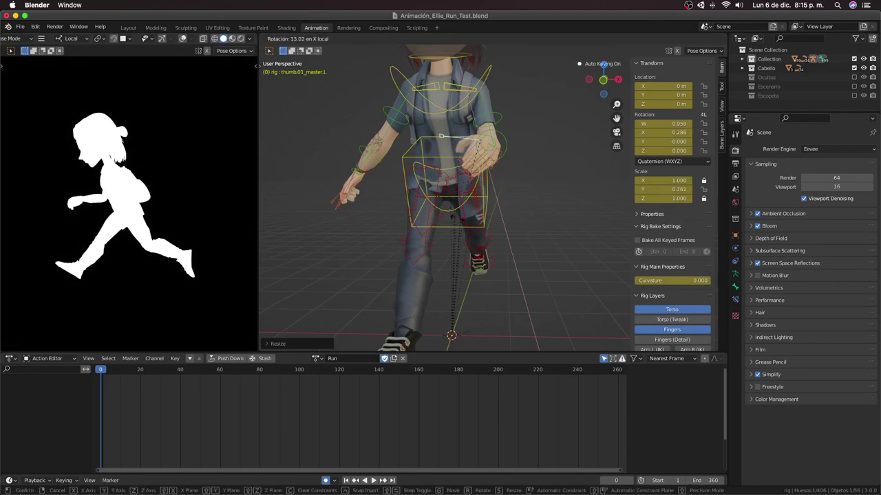
{"action": "key", "text": "Escape"}
{"action": "mouse_move", "coordinate": [523, 206]}
{"action": "middle_mouse_down"}
{"action": "mouse_move", "coordinate": [452, 210]}
{"action": "mouse_move", "coordinate": [448, 249]}
{"action": "mouse_move", "coordinate": [444, 225]}
{"action": "mouse_move", "coordinate": [446, 232]}
{"action": "mouse_move", "coordinate": [428, 217]}
{"action": "middle_mouse_up"}
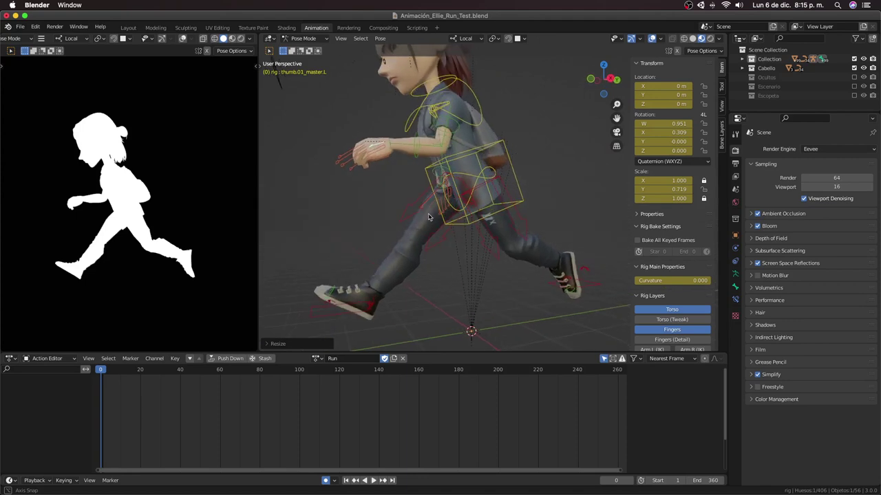
Step: Lengthen the left finger controls slightly by scaling them
{"action": "left_click", "coordinate": [349, 171]}
{"action": "left_click_drag", "start_coordinate": [317, 129], "coordinate": [351, 182]}
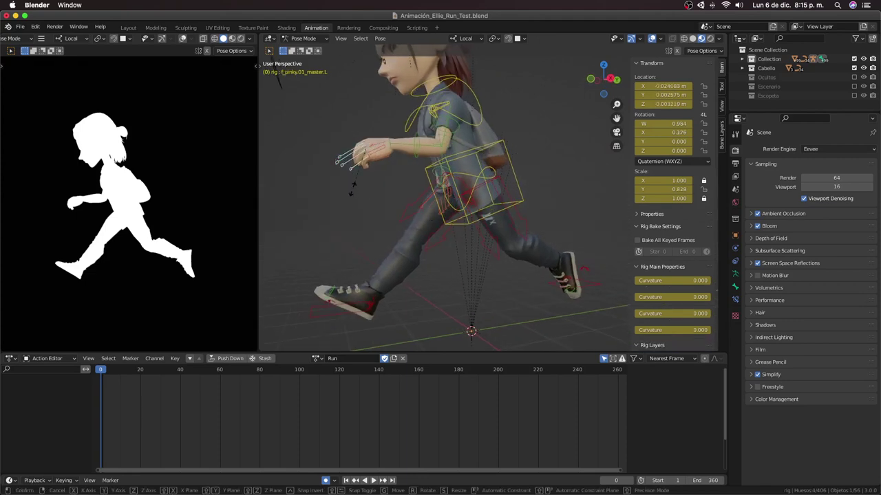
{"action": "key", "text": "s"}
{"action": "left_click", "coordinate": [352, 206]}
{"action": "mouse_move", "coordinate": [352, 206]}
{"action": "middle_mouse_down"}
{"action": "mouse_move", "coordinate": [352, 216]}
{"action": "mouse_move", "coordinate": [348, 207]}
{"action": "middle_mouse_up"}
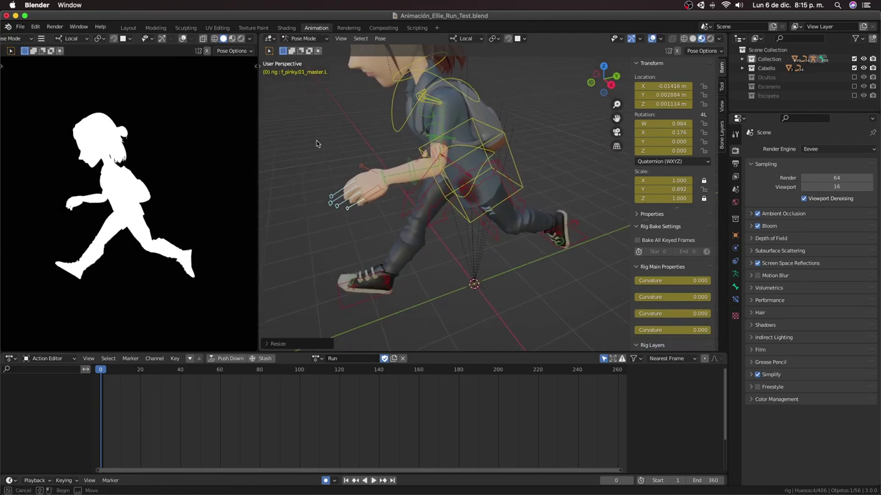
Step: Copy the left hand's bone pose and paste it back
{"action": "left_click_drag", "start_coordinate": [313, 133], "coordinate": [370, 235]}
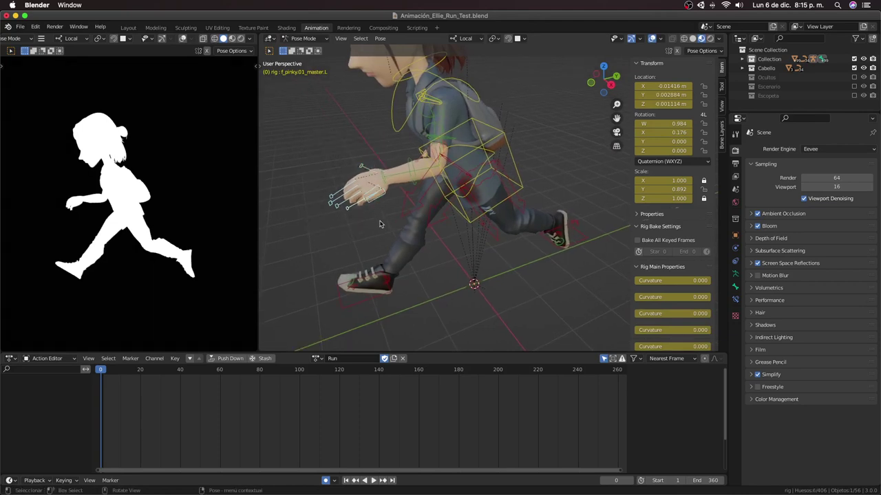
{"action": "key", "text": "ctrl+c"}
{"action": "middle_click_drag", "start_coordinate": [368, 224], "coordinate": [428, 220]}
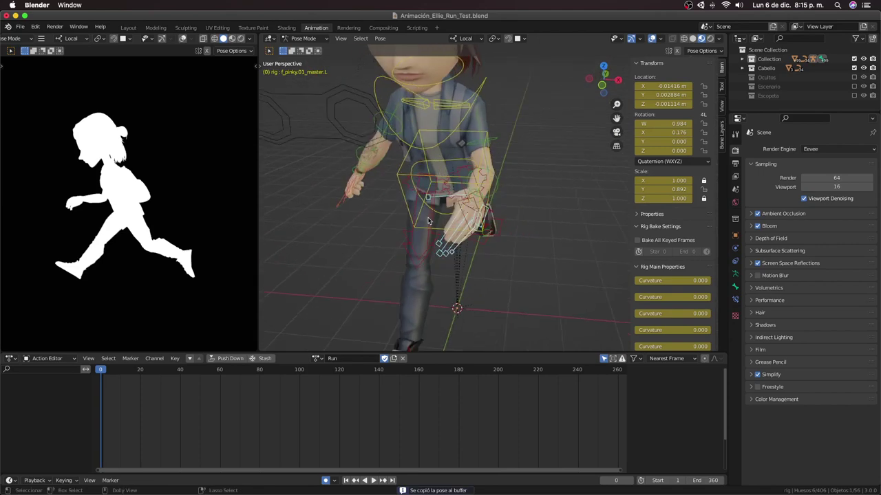
{"action": "key", "text": "ctrl+shift+v"}
{"action": "mouse_move", "coordinate": [392, 226]}
{"action": "middle_mouse_down"}
{"action": "mouse_move", "coordinate": [339, 207]}
{"action": "mouse_move", "coordinate": [477, 278]}
{"action": "middle_mouse_up"}
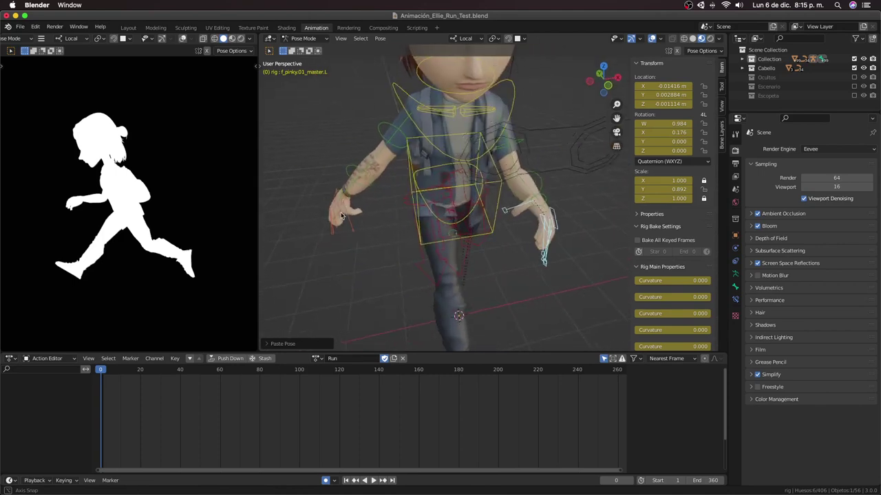
{"action": "middle_click_drag", "start_coordinate": [511, 227], "coordinate": [448, 275]}
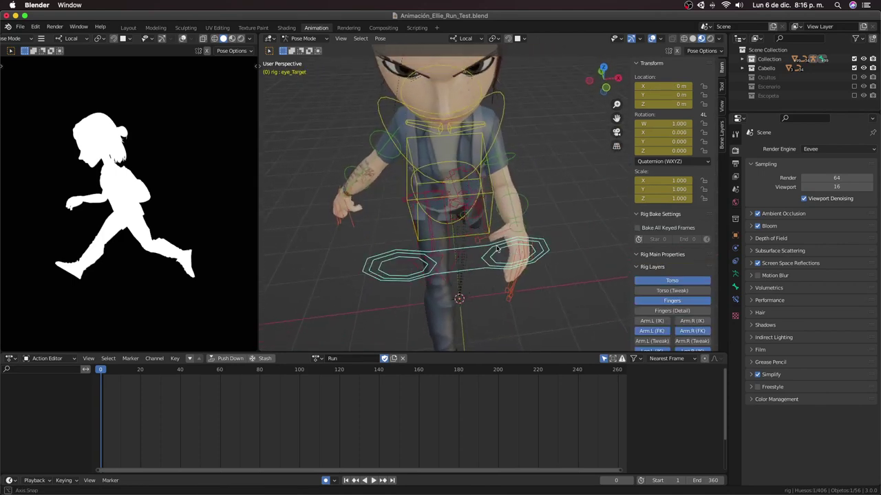
{"action": "key", "text": "ctrl+z"}
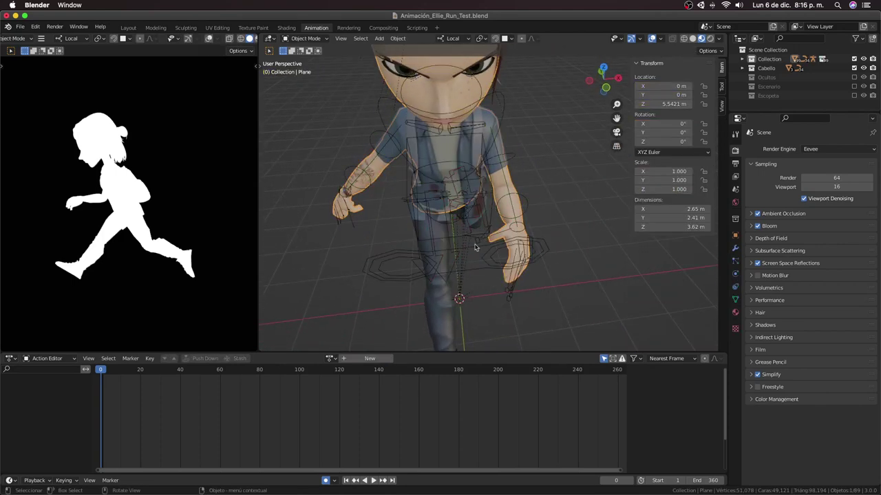
{"action": "key", "text": "ctrl+shift+z"}
Step: Rotate the left thumb, then trackball-rotate it to re-angle it
{"action": "key", "text": "r"}
{"action": "left_click", "coordinate": [494, 297]}
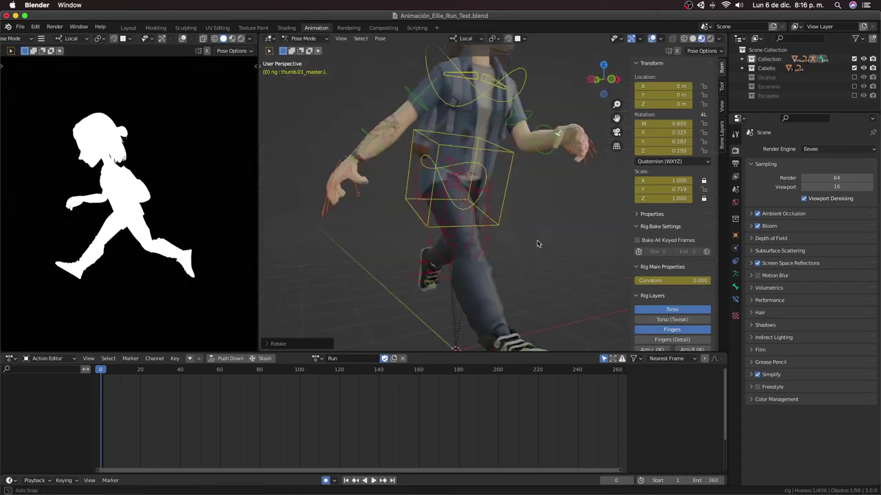
{"action": "middle_click_drag", "start_coordinate": [494, 297], "coordinate": [536, 251]}
{"action": "key", "text": "r"}
{"action": "key", "text": "r"}
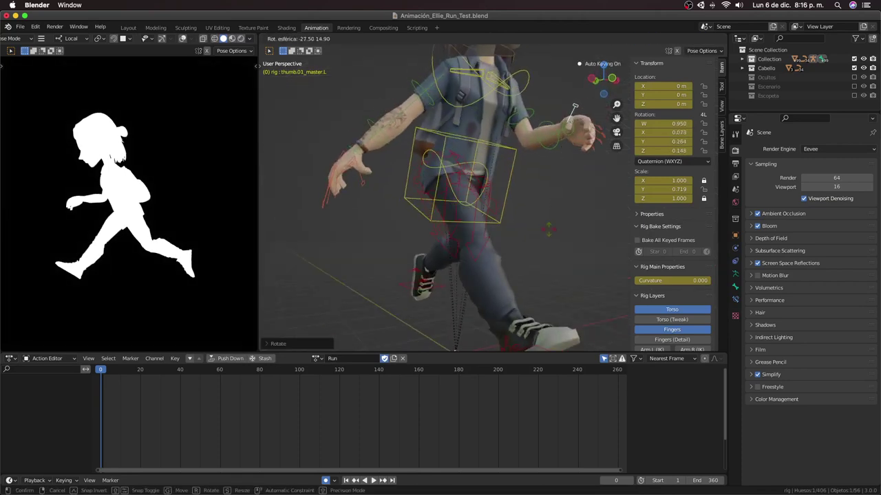
{"action": "left_click", "coordinate": [549, 226]}
Step: Scale the left thumb down to 0.923 in Y and rotate it once more
{"action": "key", "text": "s"}
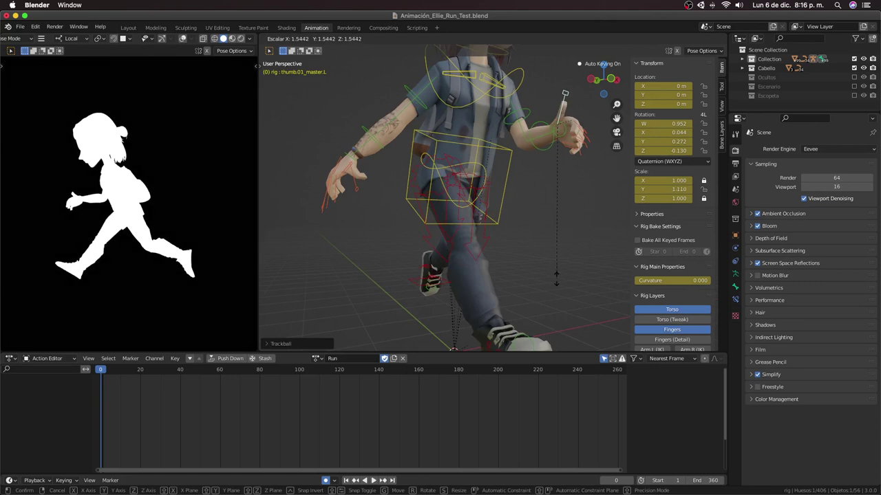
{"action": "left_click", "coordinate": [557, 273]}
{"action": "mouse_move", "coordinate": [557, 273]}
{"action": "middle_mouse_down"}
{"action": "mouse_move", "coordinate": [531, 275]}
{"action": "mouse_move", "coordinate": [488, 220]}
{"action": "middle_mouse_up"}
{"action": "key", "text": "s"}
{"action": "right_click", "coordinate": [531, 270]}
{"action": "key", "text": "r"}
{"action": "left_click", "coordinate": [487, 217]}
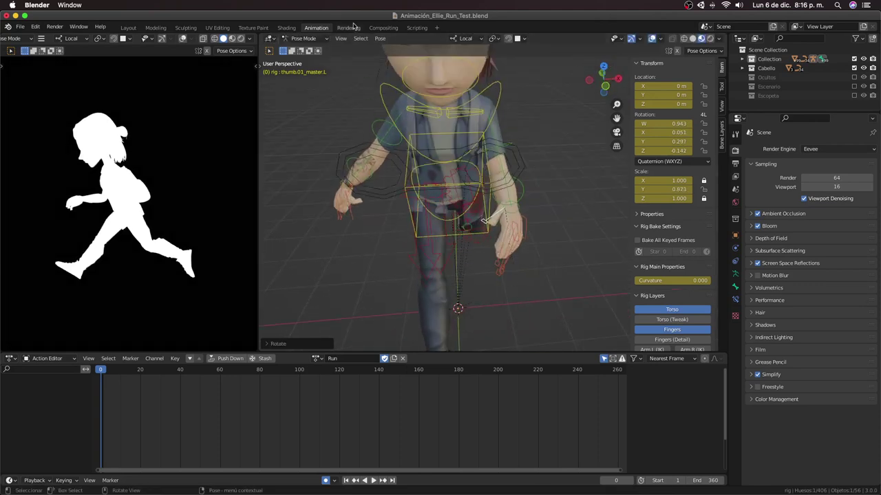
Step: Copy the left hand pose and Paste Pose Flipped onto the right hand
{"action": "left_click", "coordinate": [384, 42]}
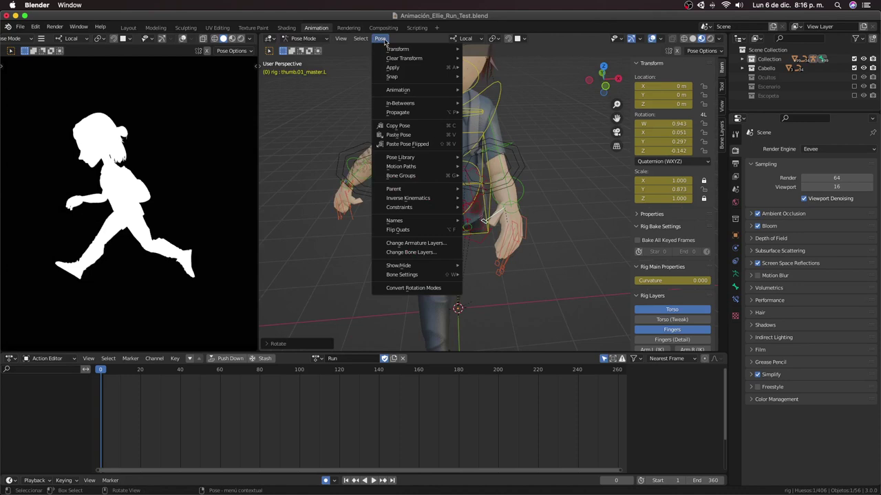
{"action": "left_click", "coordinate": [410, 124]}
{"action": "left_click", "coordinate": [382, 39]}
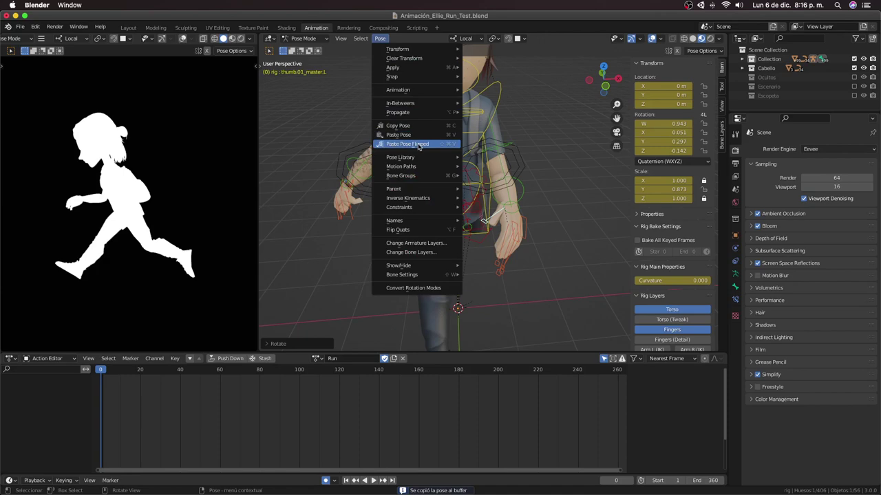
{"action": "left_click", "coordinate": [418, 146]}
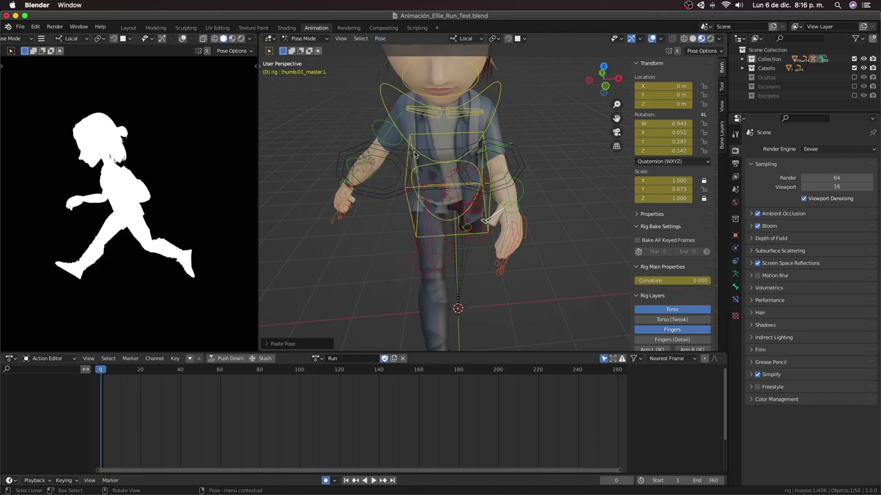
{"action": "mouse_move", "coordinate": [418, 145]}
{"action": "middle_mouse_down"}
{"action": "mouse_move", "coordinate": [448, 237]}
{"action": "mouse_move", "coordinate": [311, 224]}
{"action": "mouse_move", "coordinate": [480, 212]}
{"action": "mouse_move", "coordinate": [504, 109]}
{"action": "middle_mouse_up"}
{"action": "scroll", "coordinate": [311, 225], "scroll_direction": "down", "scroll_amount": 3}
{"action": "scroll", "coordinate": [480, 212], "scroll_direction": "up", "scroll_amount": 3}
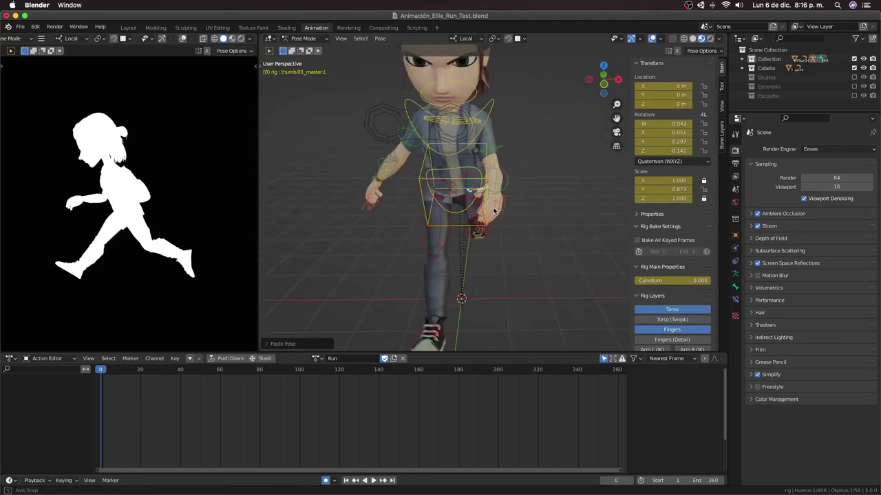
Step: Twist Ellie's chest bone around Z
{"action": "left_click", "coordinate": [494, 114]}
{"action": "key", "text": "r"}
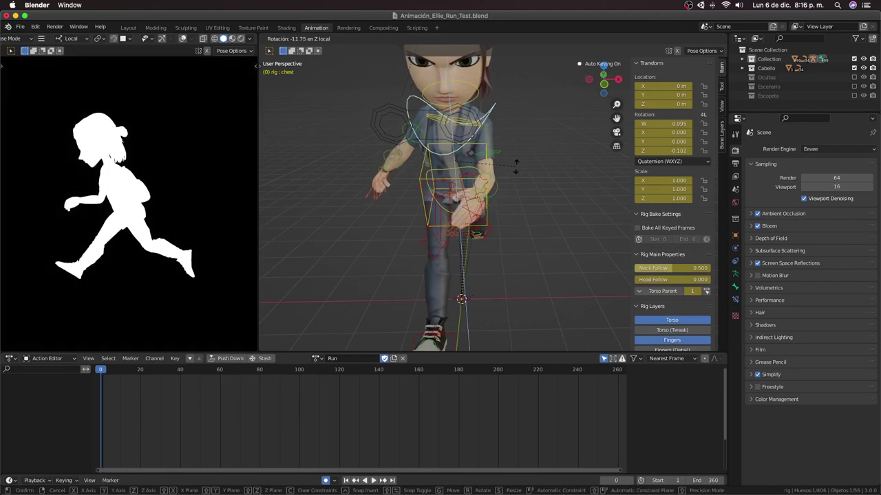
{"action": "left_click", "coordinate": [517, 190]}
{"action": "middle_click_drag", "start_coordinate": [518, 190], "coordinate": [470, 167]}
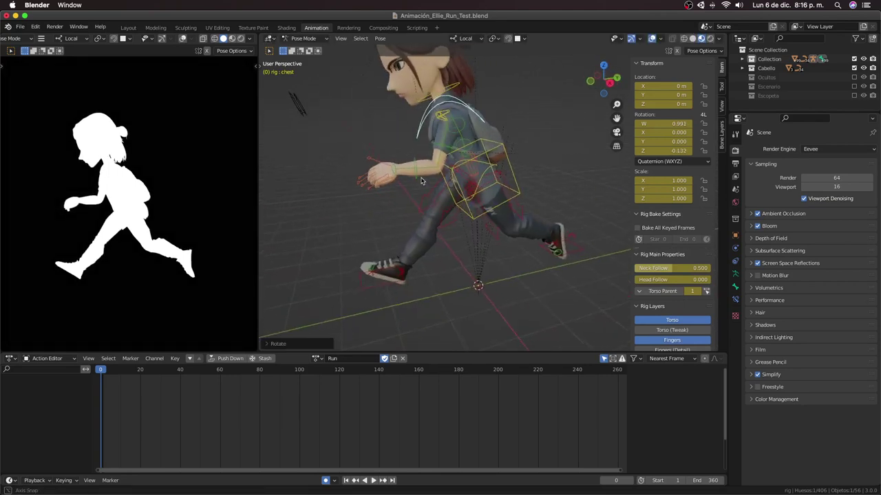
Step: Give the left upper arm a slight local-Y twist
{"action": "left_click", "coordinate": [476, 171]}
{"action": "mouse_move", "coordinate": [426, 206]}
{"action": "middle_mouse_down"}
{"action": "mouse_move", "coordinate": [483, 218]}
{"action": "mouse_move", "coordinate": [521, 277]}
{"action": "middle_mouse_up"}
{"action": "key", "text": "r"}
{"action": "key", "text": "y"}
{"action": "key", "text": "y"}
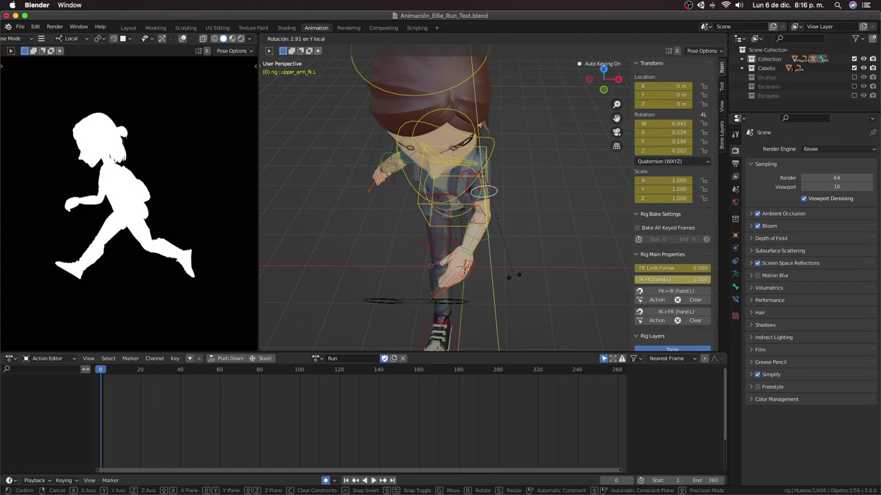
{"action": "left_click", "coordinate": [523, 275]}
Step: Select the right upper arm and switch to the numpad-3 side view
{"action": "mouse_move", "coordinate": [522, 275]}
{"action": "middle_mouse_down"}
{"action": "mouse_move", "coordinate": [495, 197]}
{"action": "mouse_move", "coordinate": [441, 187]}
{"action": "middle_mouse_up"}
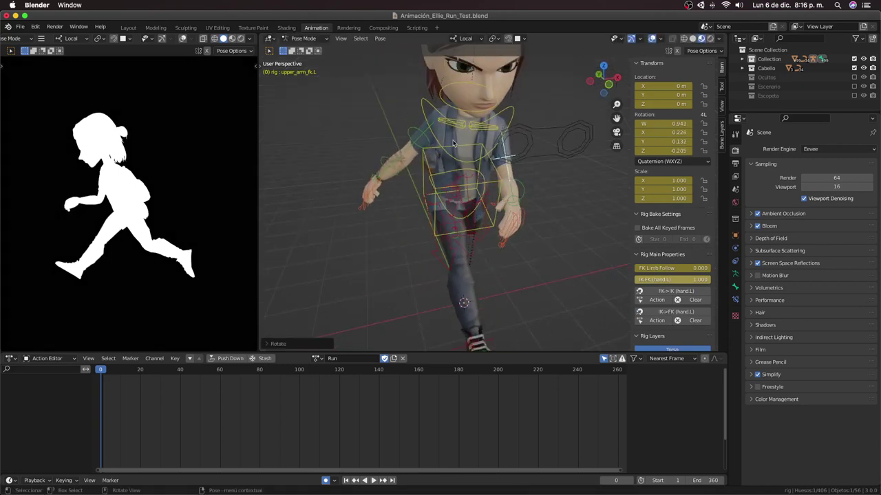
{"action": "middle_click_drag", "start_coordinate": [453, 142], "coordinate": [412, 144]}
{"action": "left_click", "coordinate": [409, 143]}
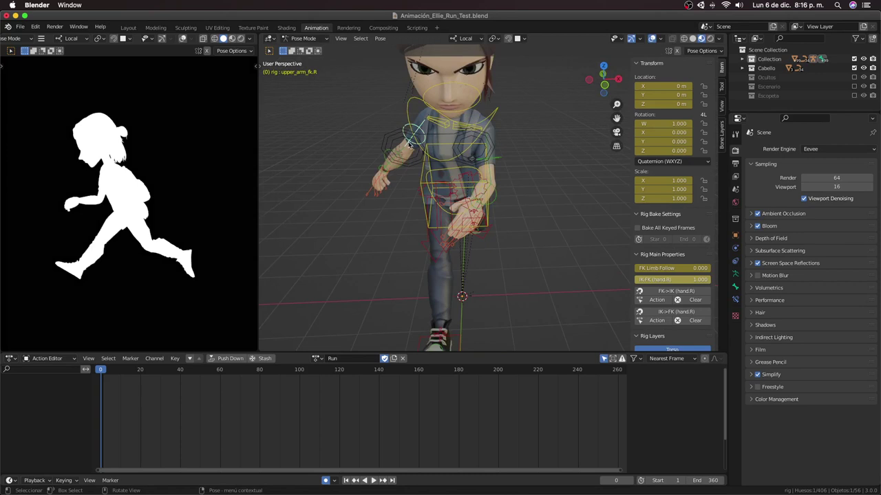
{"action": "key", "text": "KP_3"}
Step: Zoom onto the torso and swing the right upper arm back
{"action": "scroll", "coordinate": [408, 145], "scroll_direction": "up", "scroll_amount": 2}
{"action": "scroll", "coordinate": [427, 172], "scroll_direction": "up", "scroll_amount": 3}
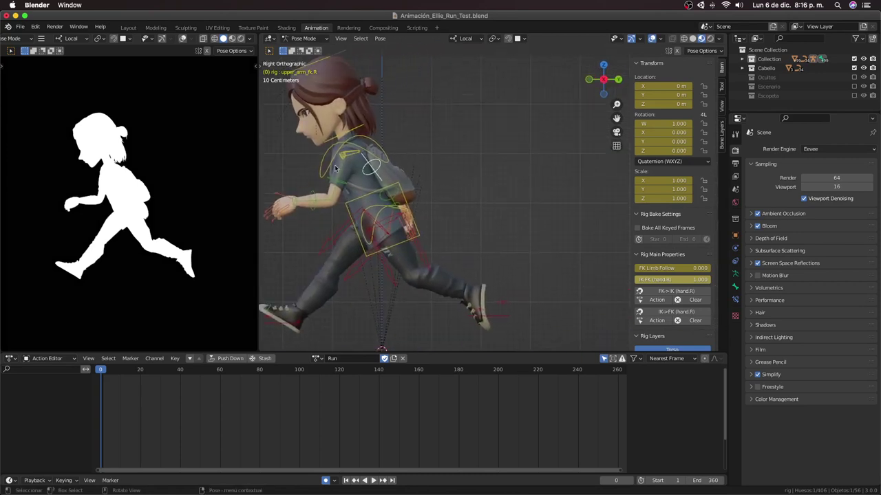
{"action": "scroll", "coordinate": [459, 212], "scroll_direction": "up", "scroll_amount": 3}
{"action": "scroll", "coordinate": [460, 212], "scroll_direction": "up", "scroll_amount": 1}
{"action": "middle_click_drag", "start_coordinate": [460, 211], "coordinate": [549, 257], "text": "shift"}
{"action": "key", "text": "r"}
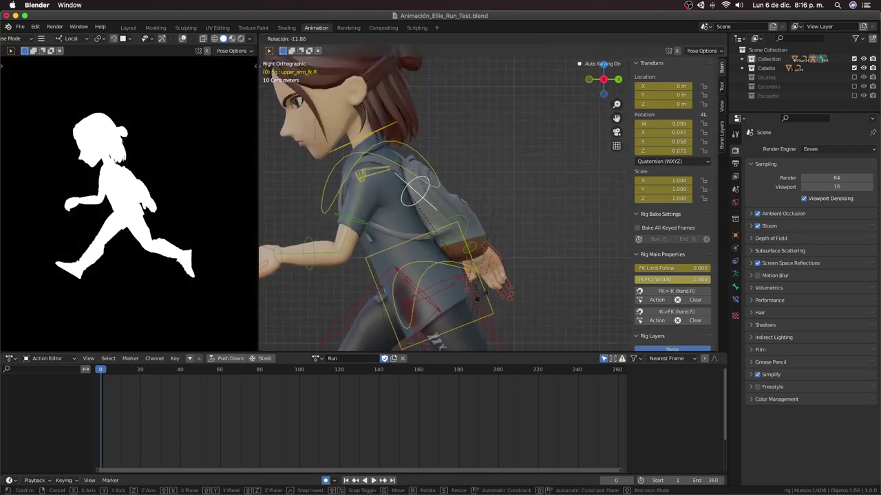
{"action": "left_click", "coordinate": [499, 222]}
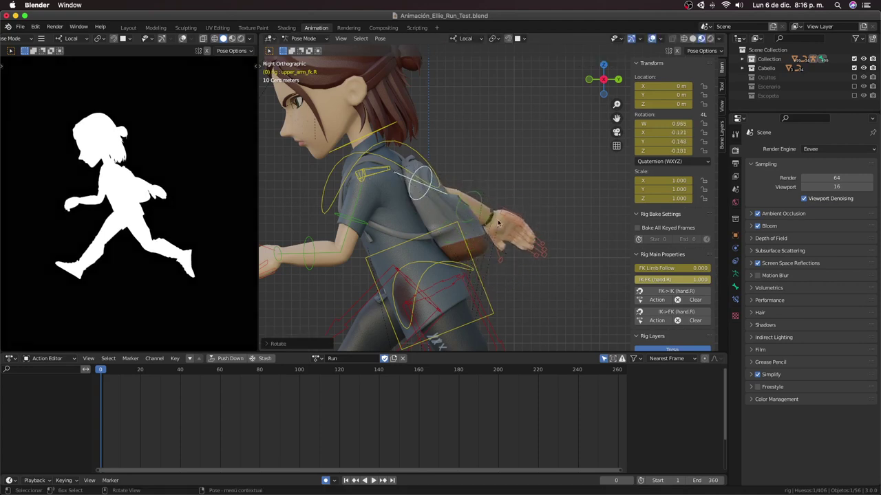
Step: Bend the right forearm around its local X axis
{"action": "left_click", "coordinate": [482, 199]}
{"action": "key", "text": "r"}
{"action": "key", "text": "x"}
{"action": "key", "text": "x"}
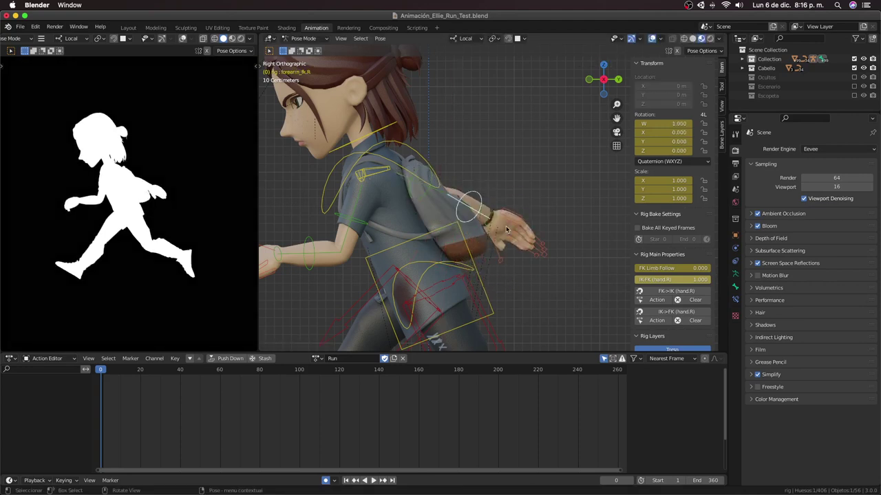
{"action": "left_click", "coordinate": [416, 221]}
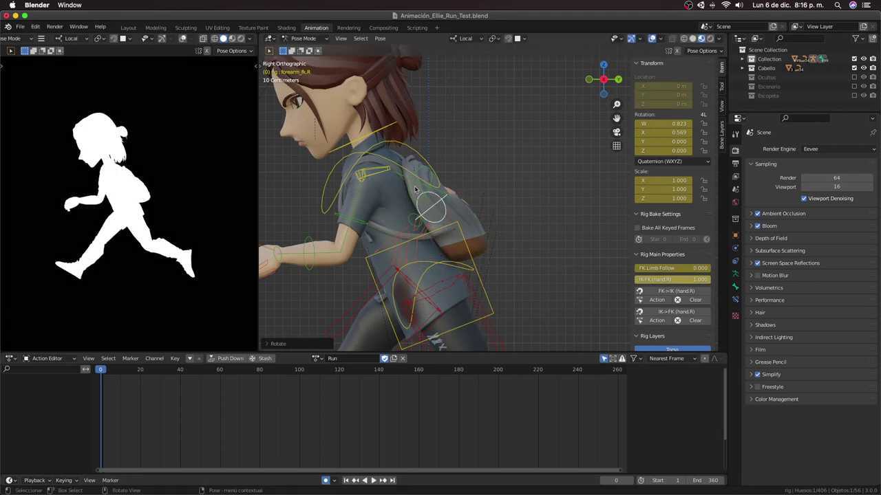
Step: Readjust the right upper arm, then bend the right forearm further on local X
{"action": "left_click", "coordinate": [421, 177]}
{"action": "key", "text": "r"}
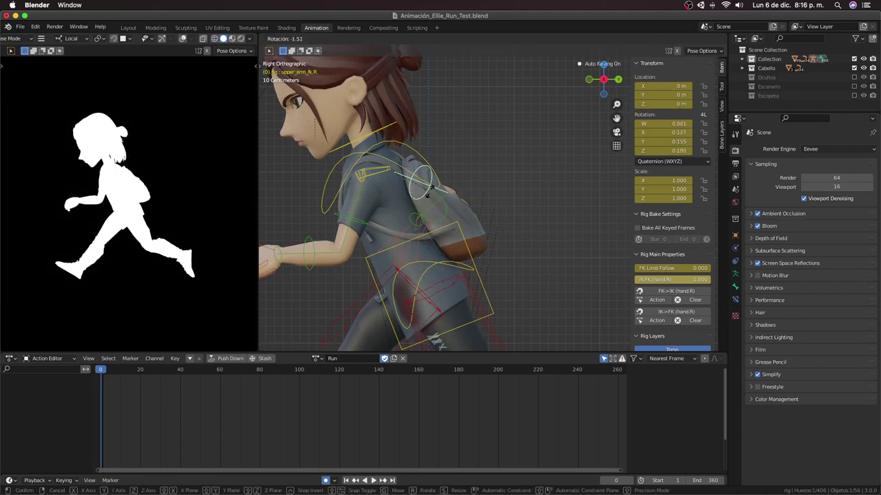
{"action": "left_click", "coordinate": [434, 190]}
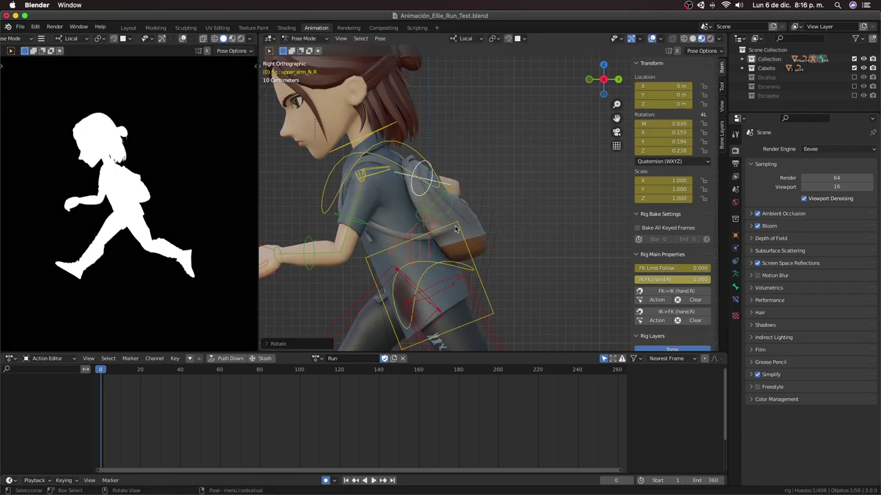
{"action": "left_click", "coordinate": [449, 214]}
{"action": "key", "text": "r"}
{"action": "key", "text": "x"}
{"action": "key", "text": "x"}
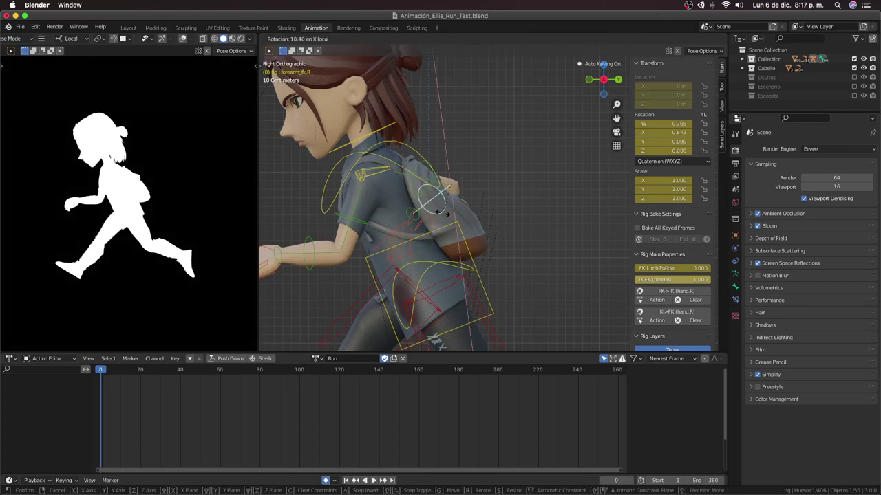
{"action": "left_click", "coordinate": [443, 213]}
Step: Twist the right upper arm around its local Y axis
{"action": "middle_click_drag", "start_coordinate": [442, 213], "coordinate": [437, 206]}
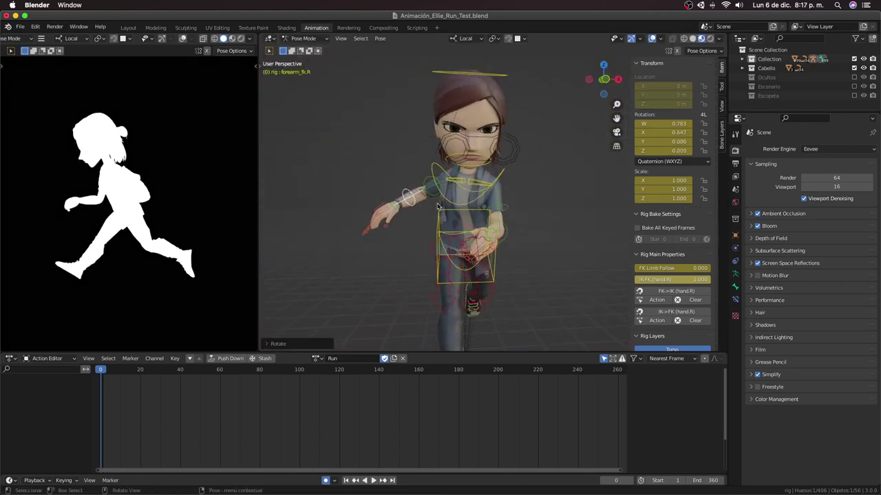
{"action": "left_click", "coordinate": [434, 198]}
{"action": "key", "text": "r"}
{"action": "key", "text": "y"}
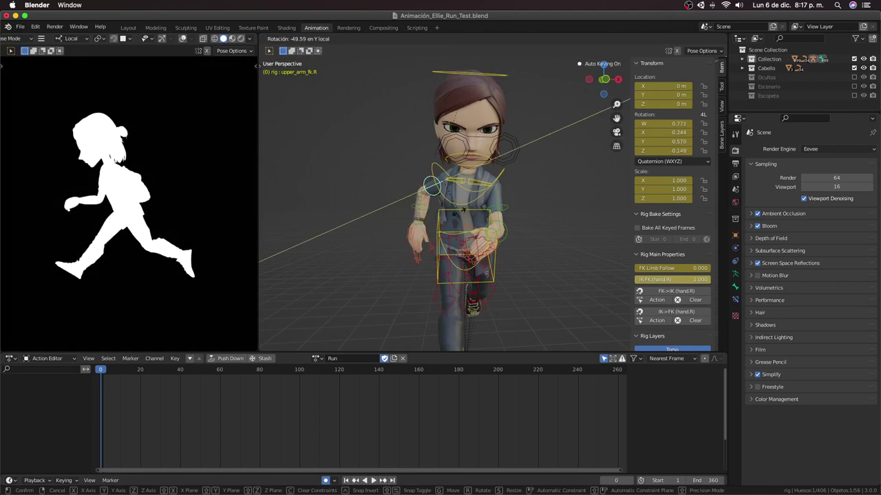
{"action": "left_click", "coordinate": [445, 220]}
Step: In front view, rotate the right upper arm closer to the body
{"action": "key", "text": "KP_1"}
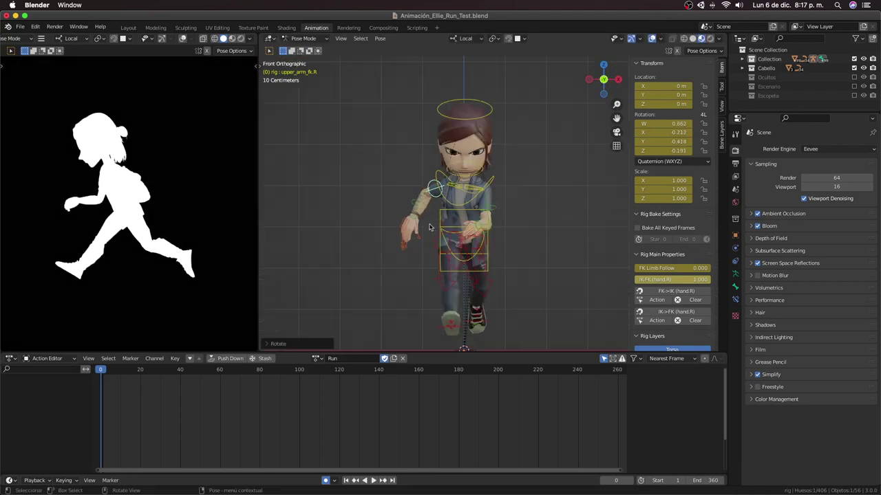
{"action": "key", "text": "r"}
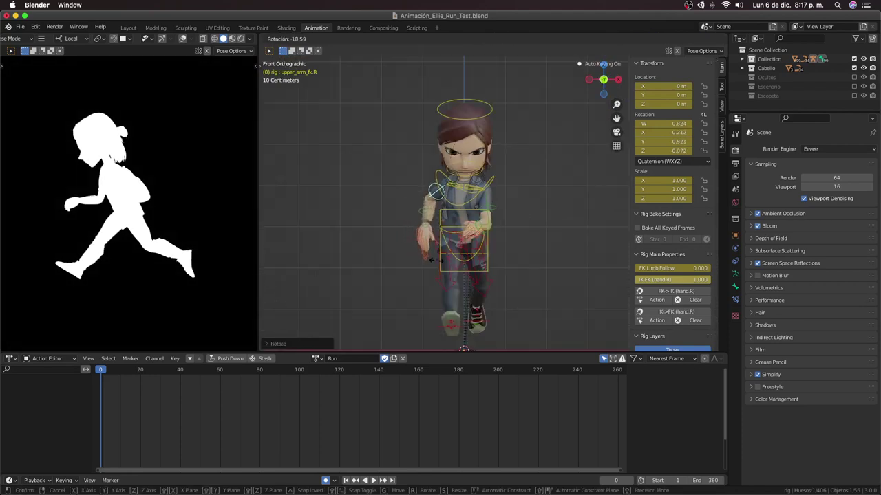
{"action": "left_click", "coordinate": [432, 260]}
{"action": "mouse_move", "coordinate": [431, 260]}
{"action": "middle_mouse_down"}
{"action": "mouse_move", "coordinate": [472, 274]}
{"action": "mouse_move", "coordinate": [456, 260]}
{"action": "mouse_move", "coordinate": [524, 338]}
{"action": "mouse_move", "coordinate": [470, 262]}
{"action": "mouse_move", "coordinate": [523, 263]}
{"action": "mouse_move", "coordinate": [470, 262]}
{"action": "middle_mouse_up"}
{"action": "key", "text": "KP_3"}
{"action": "key", "text": "KP_5"}
{"action": "key", "text": "r"}
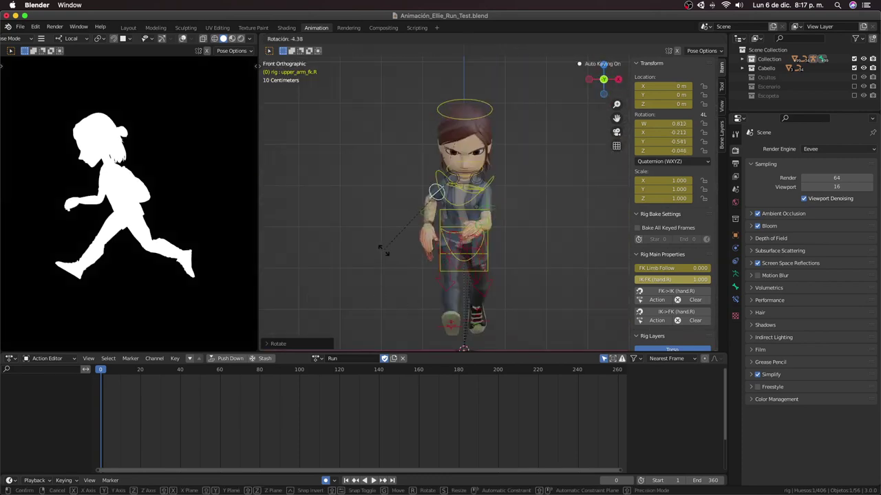
{"action": "left_click", "coordinate": [386, 253]}
Step: In side view, bend the right forearm more sharply
{"action": "scroll", "coordinate": [366, 282], "scroll_direction": "up", "scroll_amount": 3}
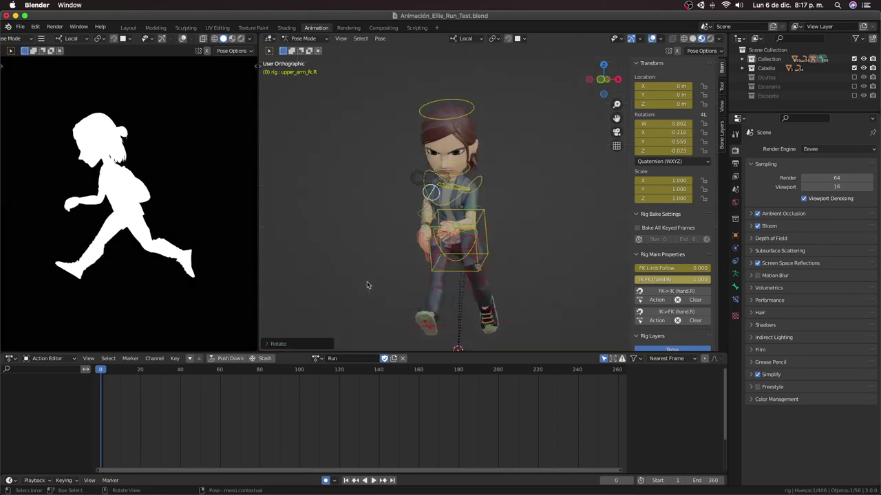
{"action": "key", "text": "KP_3"}
{"action": "scroll", "coordinate": [408, 246], "scroll_direction": "up", "scroll_amount": 3}
{"action": "left_click", "coordinate": [444, 286]}
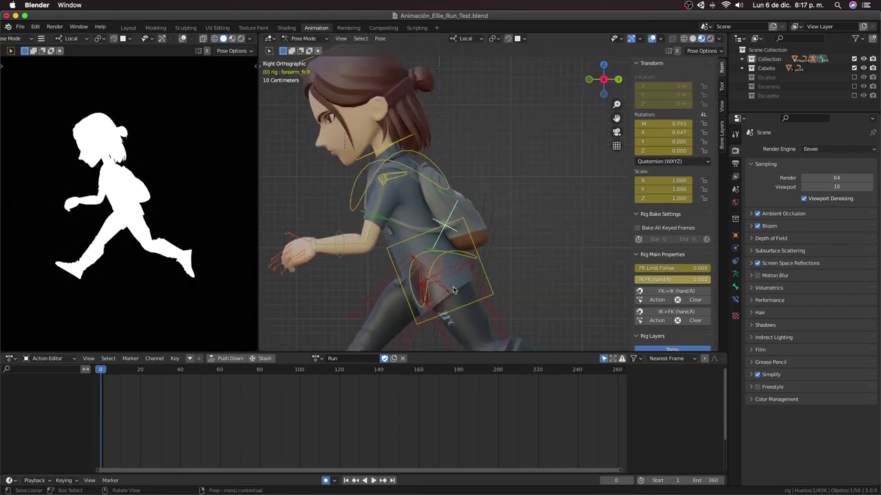
{"action": "key", "text": "r"}
{"action": "left_click", "coordinate": [435, 284]}
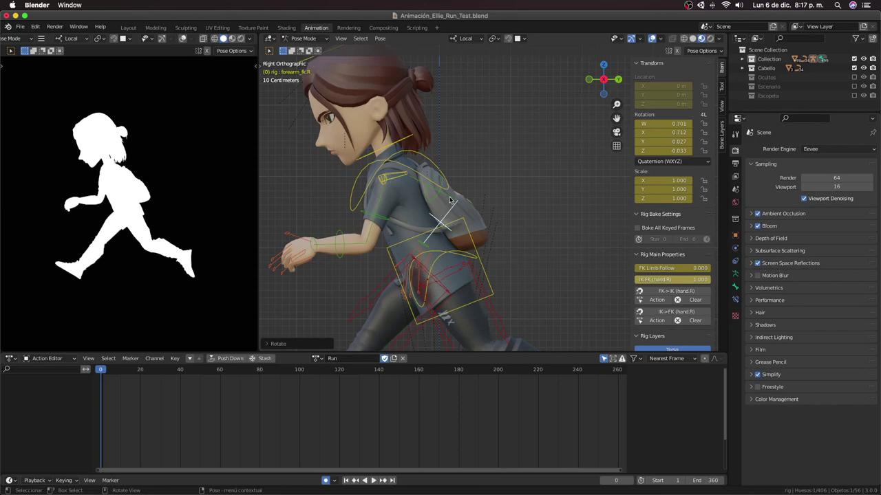
Step: Try a right upper arm rotation, undo it, and orbit to a perspective angle
{"action": "left_click", "coordinate": [447, 205]}
{"action": "key", "text": "r"}
{"action": "left_click", "coordinate": [441, 219]}
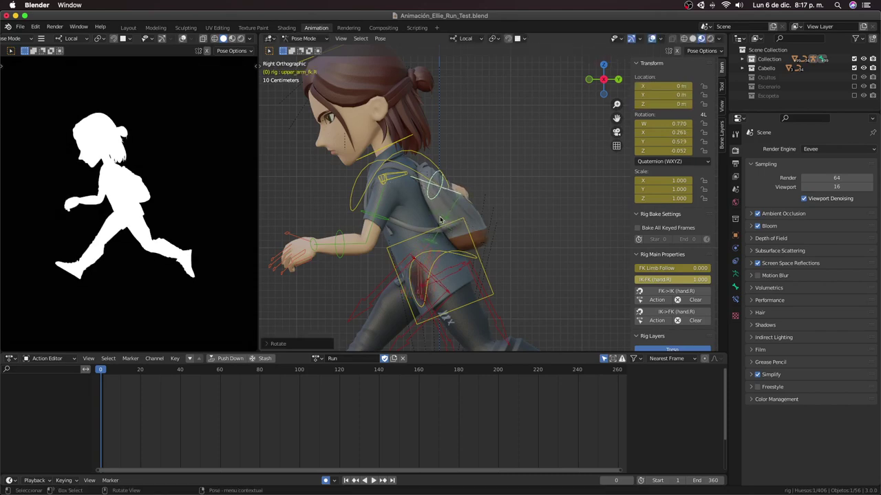
{"action": "key", "text": "ctrl+z"}
{"action": "mouse_move", "coordinate": [433, 227]}
{"action": "middle_mouse_down"}
{"action": "mouse_move", "coordinate": [551, 239]}
{"action": "mouse_move", "coordinate": [540, 306]}
{"action": "mouse_move", "coordinate": [467, 310]}
{"action": "middle_mouse_up"}
{"action": "scroll", "coordinate": [551, 239], "scroll_direction": "down", "scroll_amount": 5}
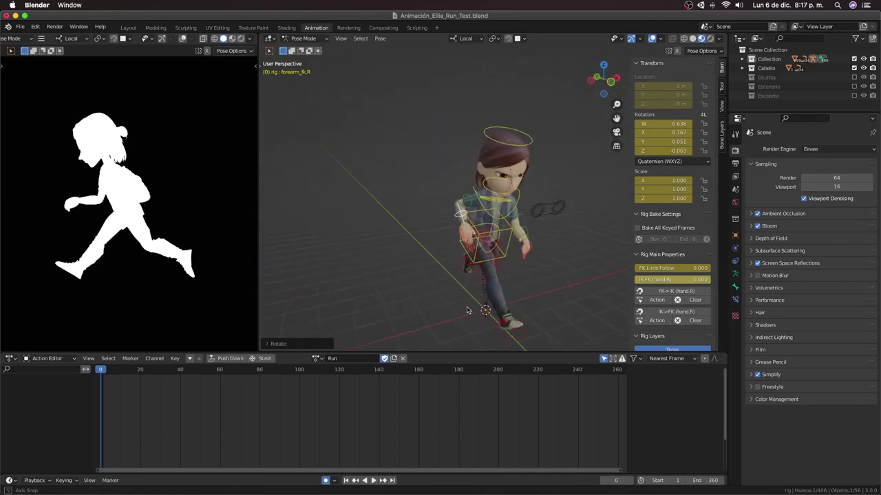
Step: Split the reference area to show the front silhouette above the side, then view Front Orthographic
{"action": "mouse_move", "coordinate": [466, 310]}
{"action": "middle_mouse_down"}
{"action": "mouse_move", "coordinate": [706, 280]}
{"action": "mouse_move", "coordinate": [338, 327]}
{"action": "middle_mouse_up"}
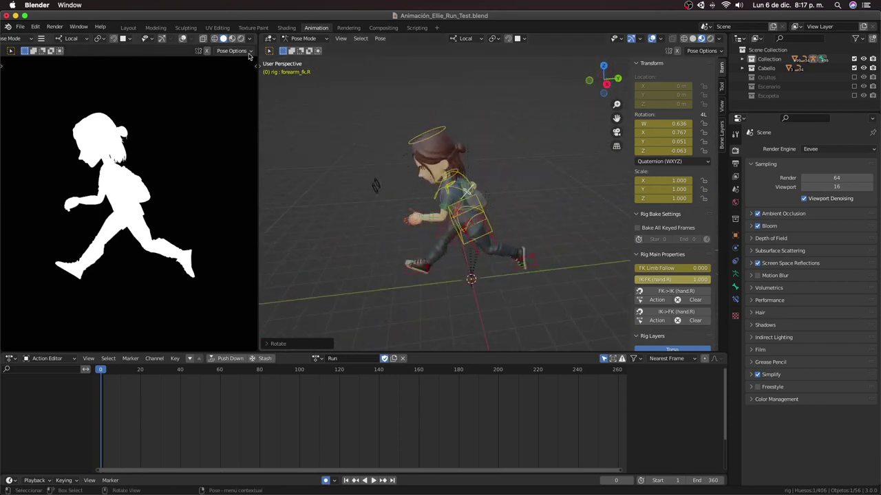
{"action": "left_click_drag", "start_coordinate": [255, 32], "coordinate": [225, 199]}
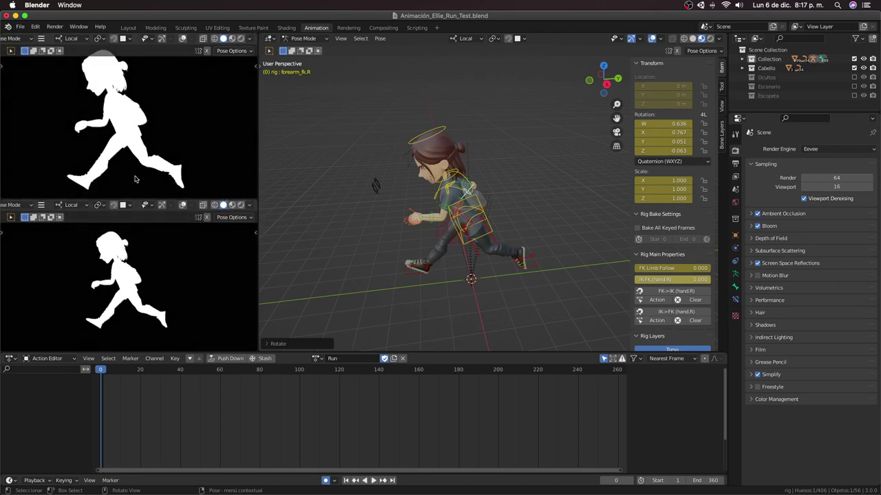
{"action": "key", "text": "KP_1"}
{"action": "scroll", "coordinate": [146, 129], "scroll_direction": "up", "scroll_amount": 2}
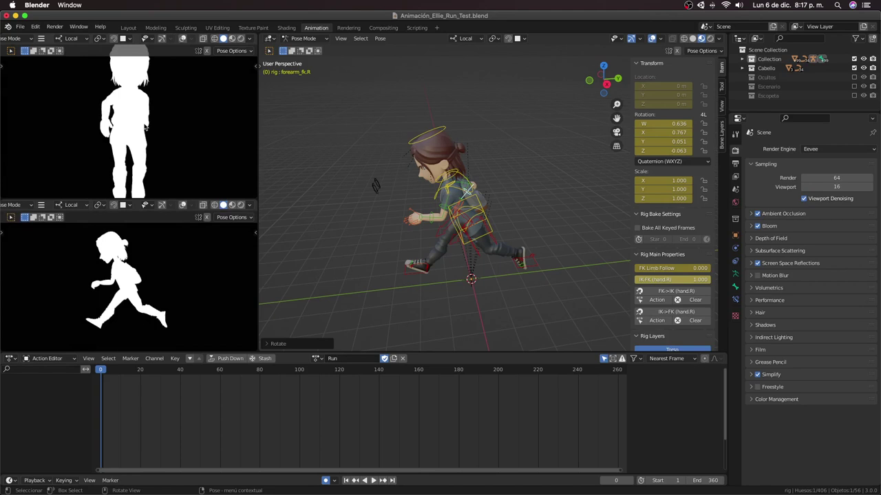
{"action": "key", "text": "KP_1"}
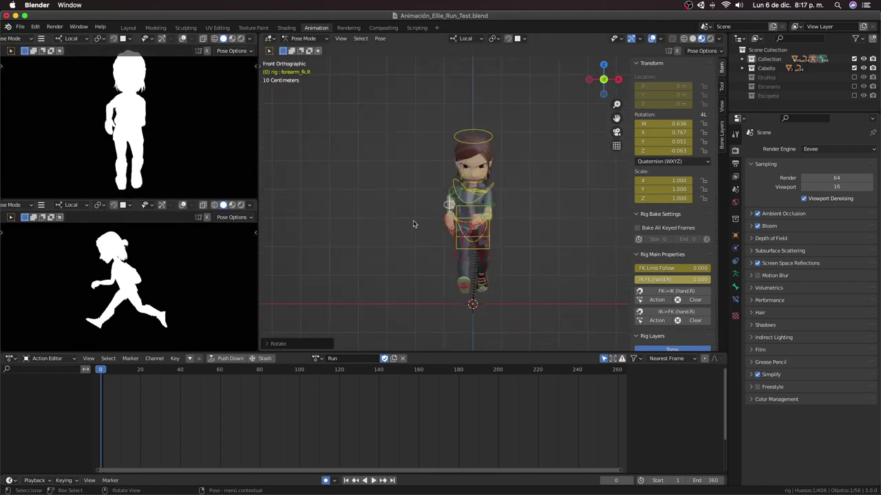
{"action": "scroll", "coordinate": [529, 289], "scroll_direction": "up", "scroll_amount": 1}
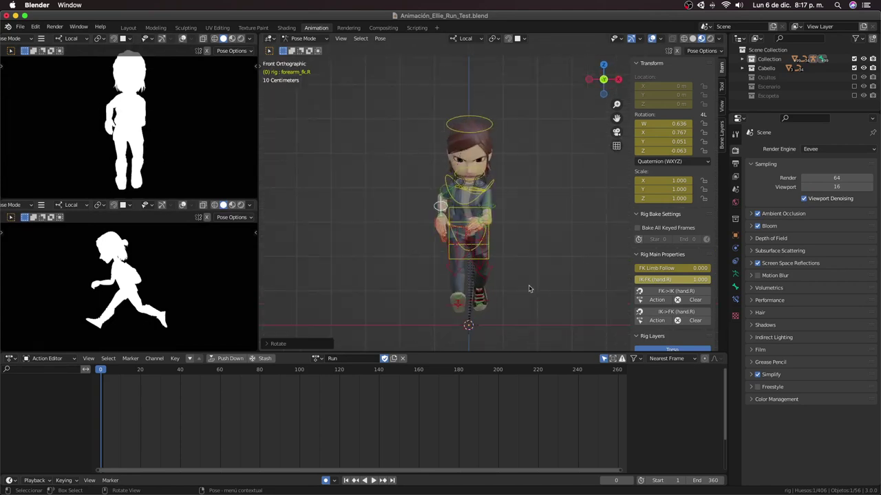
Step: Rotate the left upper arm to match the front silhouette
{"action": "scroll", "coordinate": [484, 206], "scroll_direction": "up", "scroll_amount": 2}
{"action": "left_click", "coordinate": [500, 212]}
{"action": "key", "text": "r"}
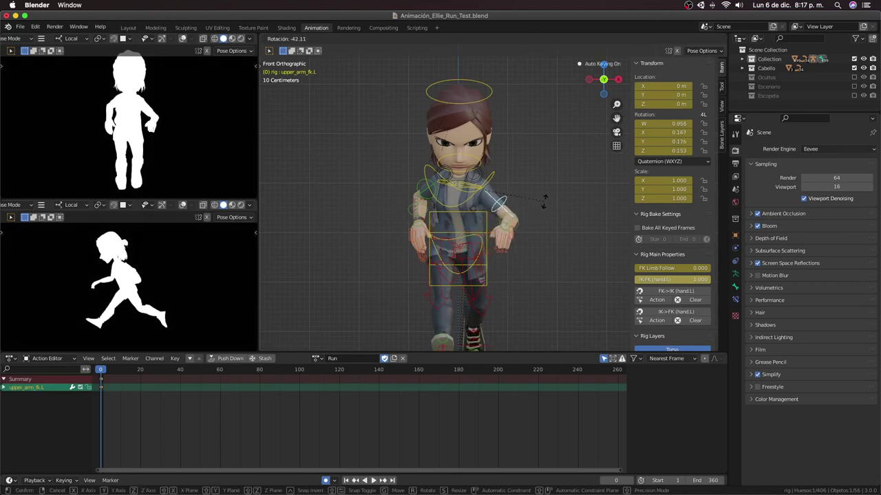
{"action": "left_click", "coordinate": [510, 252]}
Step: Trackball-rotate the left hand bone so the hand turns inward
{"action": "scroll", "coordinate": [510, 252], "scroll_direction": "up", "scroll_amount": 2}
{"action": "left_click", "coordinate": [514, 258]}
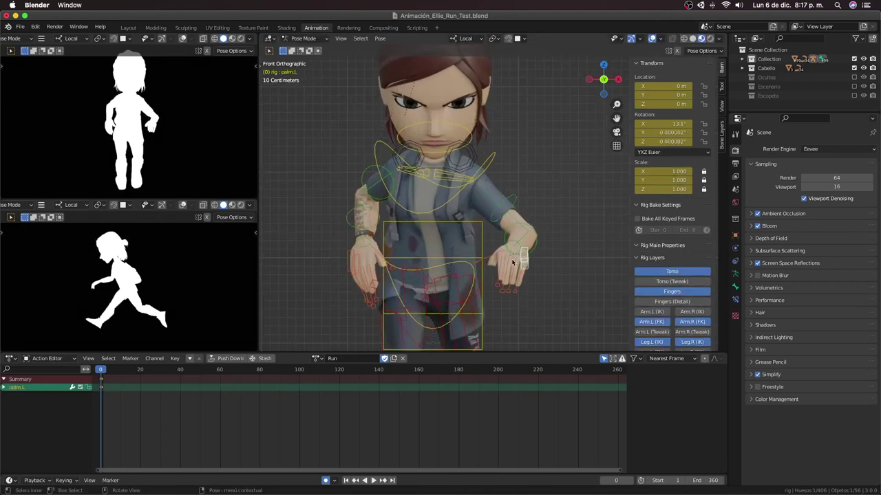
{"action": "left_click", "coordinate": [515, 251]}
{"action": "key", "text": "r"}
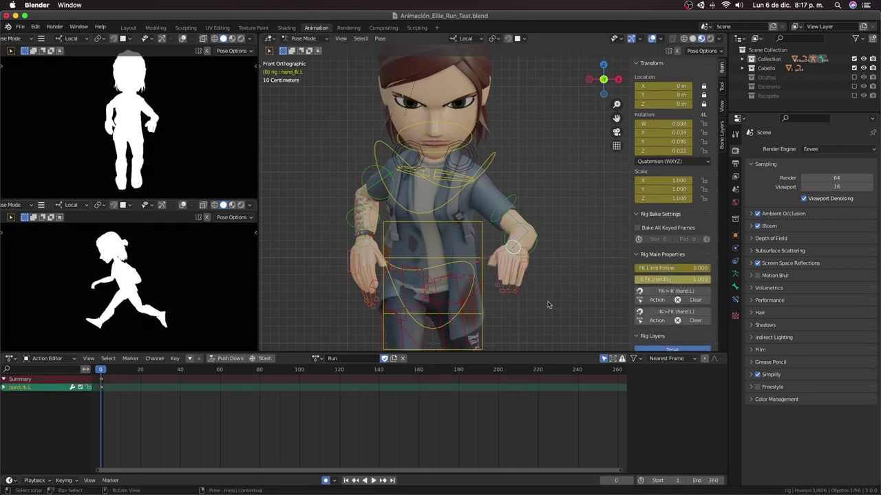
{"action": "key", "text": "r"}
{"action": "left_click", "coordinate": [503, 318]}
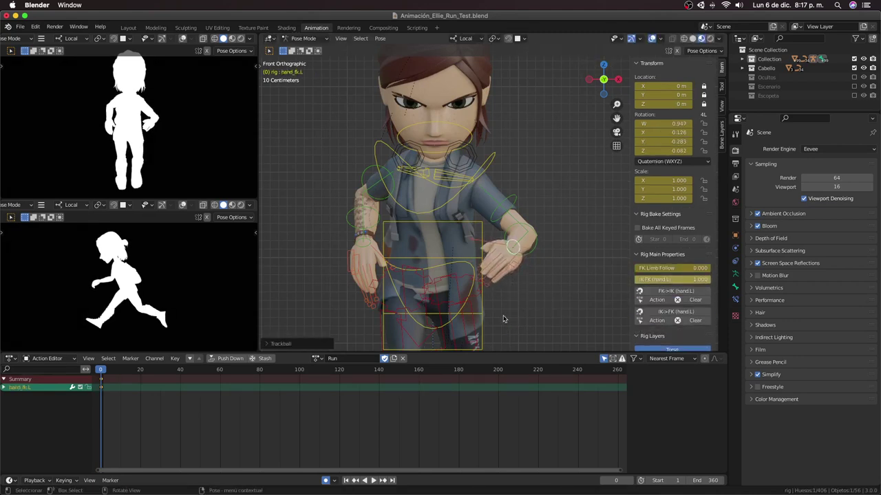
Step: Re-angle the right upper arm, then select the right forearm
{"action": "left_click", "coordinate": [381, 206]}
{"action": "key", "text": "r"}
{"action": "left_click", "coordinate": [377, 229]}
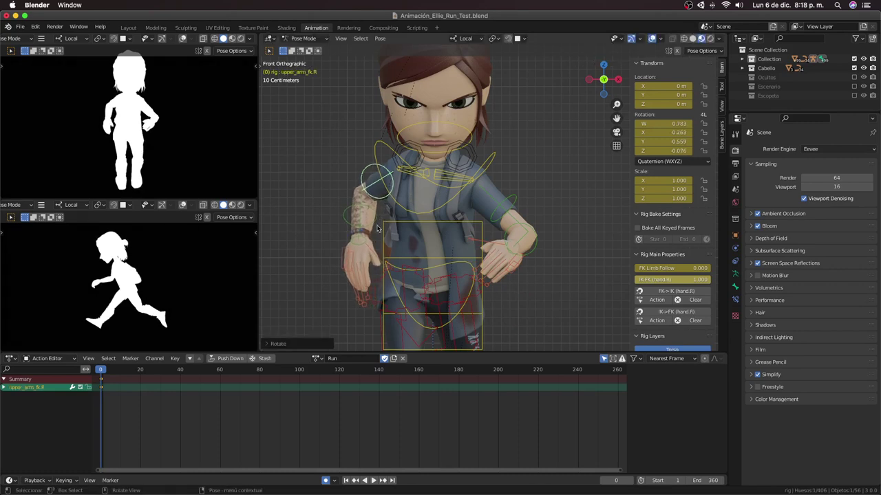
{"action": "left_click", "coordinate": [370, 229]}
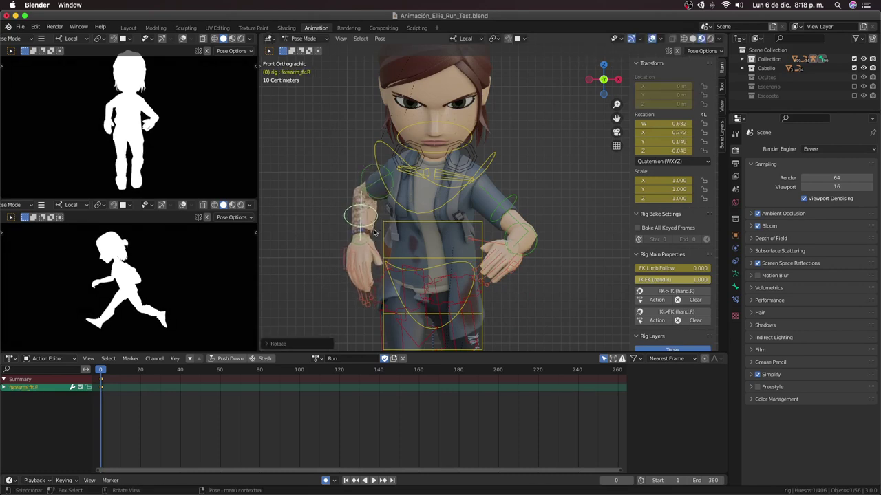
Step: Raise the torso and both foot IK controls together along Z, lifting the right foot to 0.749 m
{"action": "scroll", "coordinate": [410, 349], "scroll_direction": "down", "scroll_amount": 3}
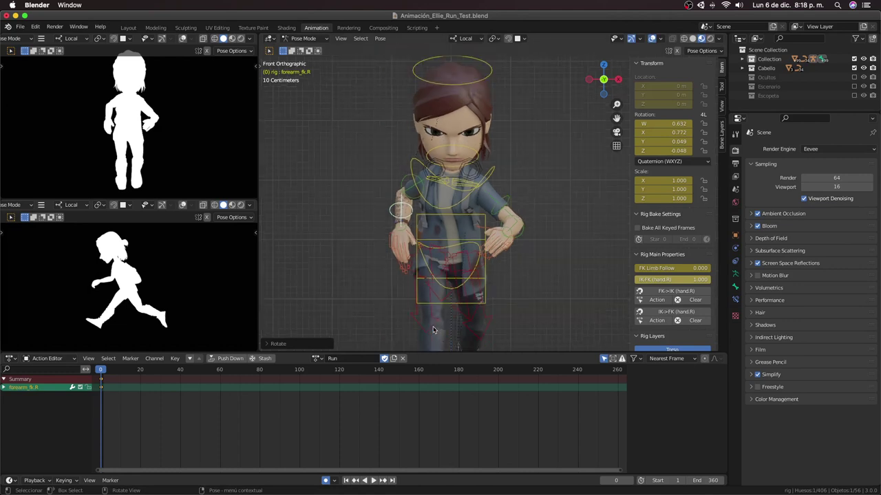
{"action": "middle_click_drag", "start_coordinate": [412, 330], "coordinate": [416, 275], "text": "shift"}
{"action": "scroll", "coordinate": [420, 251], "scroll_direction": "down", "scroll_amount": 2}
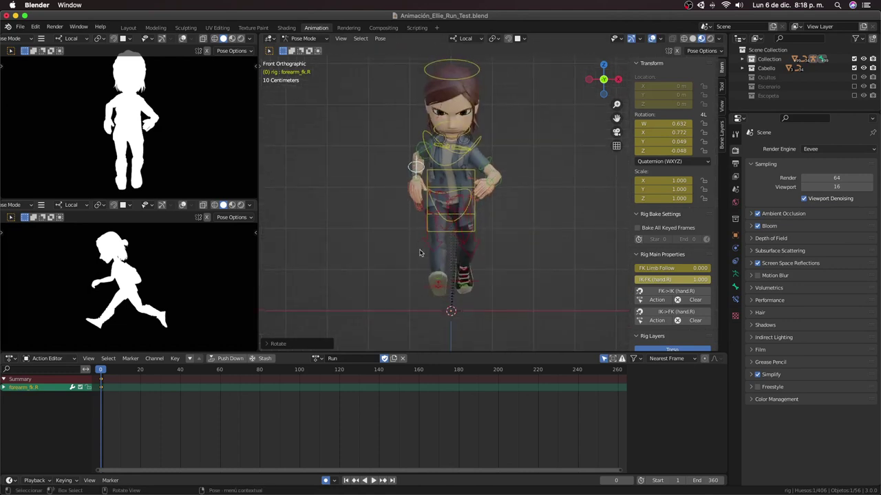
{"action": "left_click", "coordinate": [456, 288]}
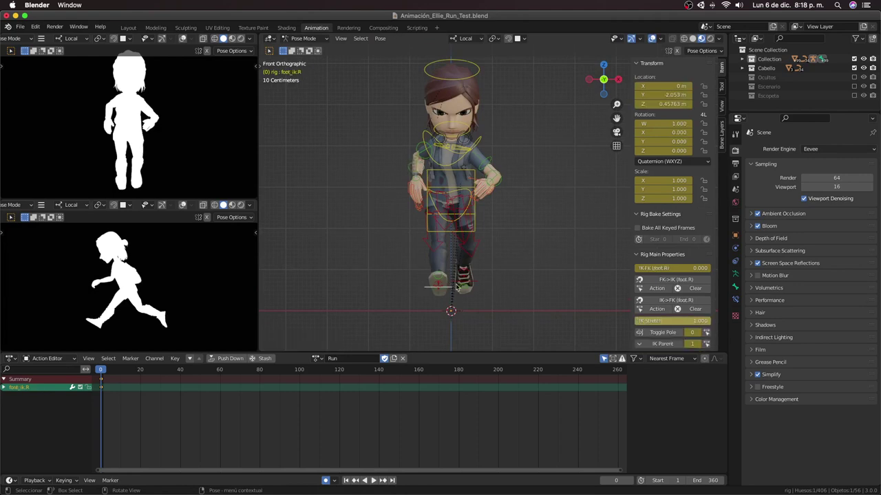
{"action": "left_click", "coordinate": [472, 270], "text": "shift"}
{"action": "left_click", "coordinate": [475, 225], "text": "shift"}
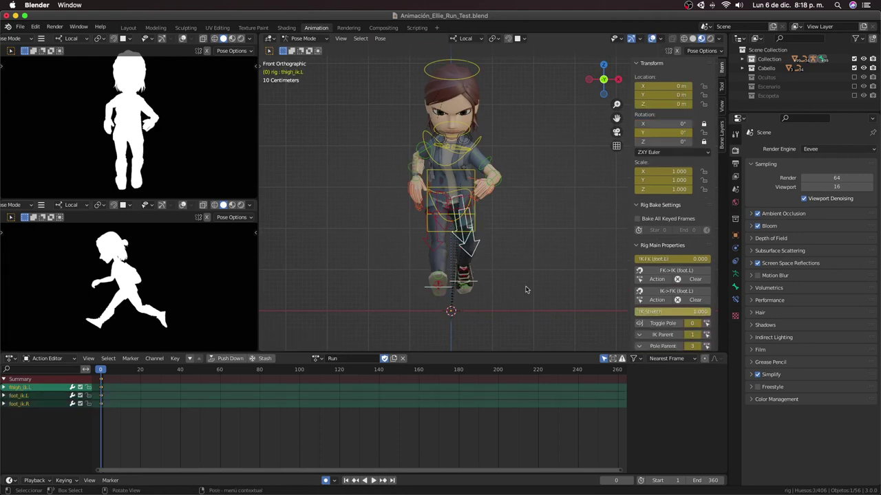
{"action": "left_click", "coordinate": [474, 223]}
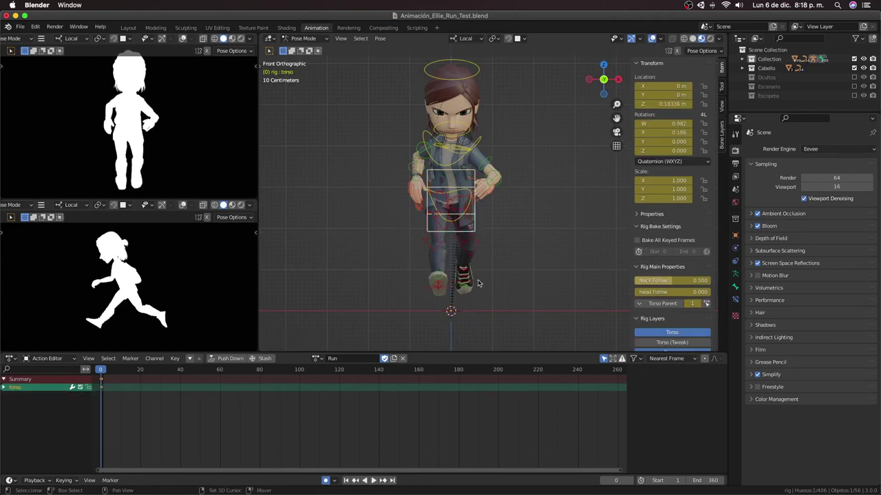
{"action": "left_click", "coordinate": [480, 283], "text": "shift"}
{"action": "left_click", "coordinate": [450, 289], "text": "shift"}
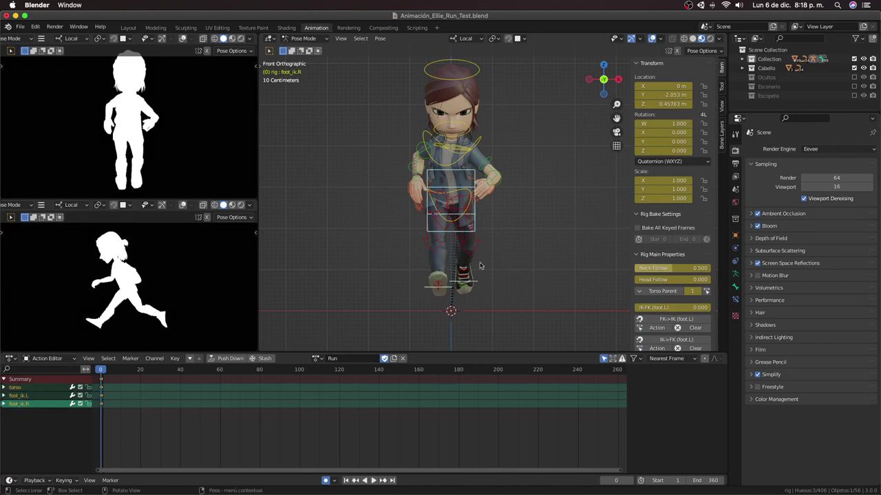
{"action": "key", "text": "g"}
{"action": "key", "text": "z"}
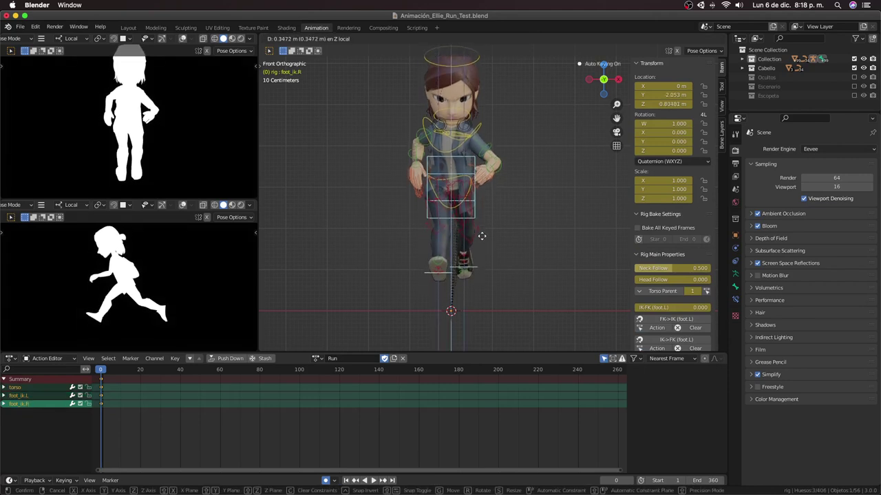
{"action": "left_click", "coordinate": [482, 242]}
Step: From the right side view, twist the chest slightly around its local Z axis (Z 0.145)
{"action": "key", "text": "KP_3"}
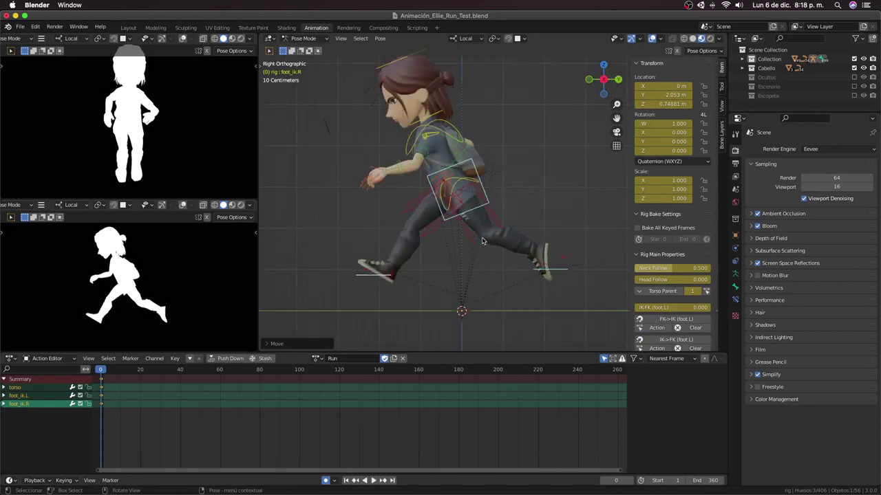
{"action": "scroll", "coordinate": [465, 190], "scroll_direction": "up", "scroll_amount": 3, "text": "shift"}
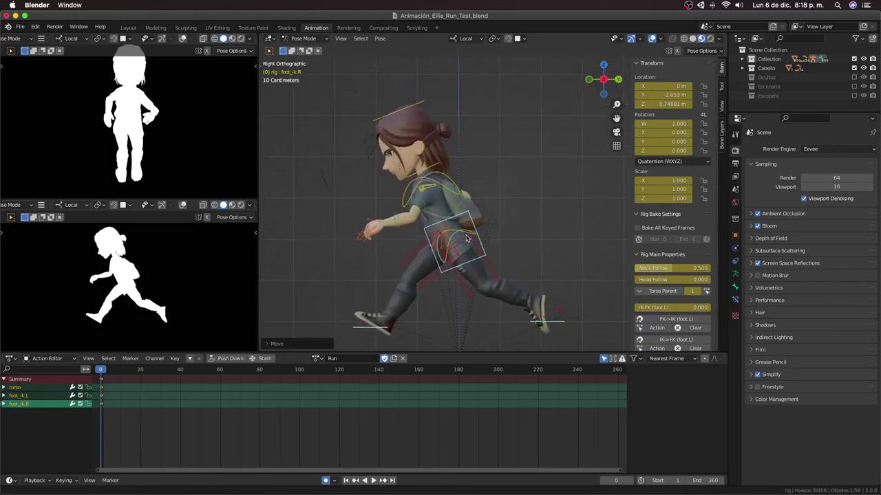
{"action": "middle_click_drag", "start_coordinate": [424, 191], "coordinate": [469, 217]}
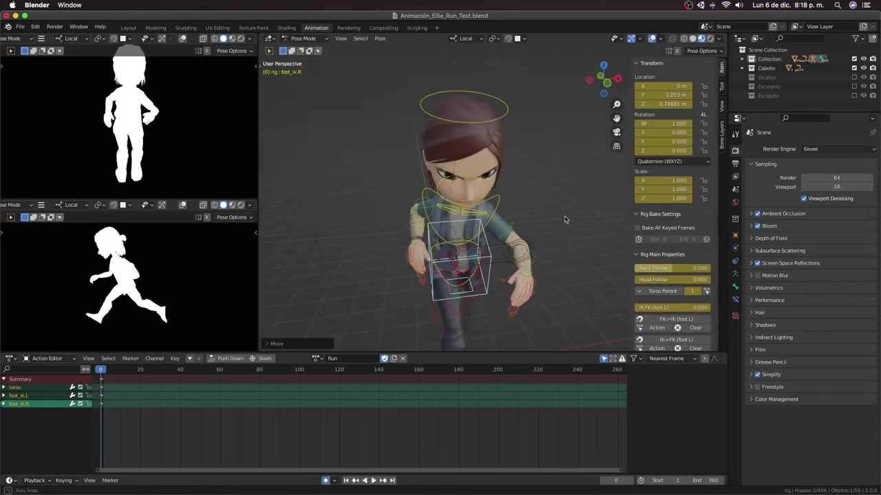
{"action": "left_click", "coordinate": [470, 199]}
{"action": "key", "text": "r"}
{"action": "key", "text": "z"}
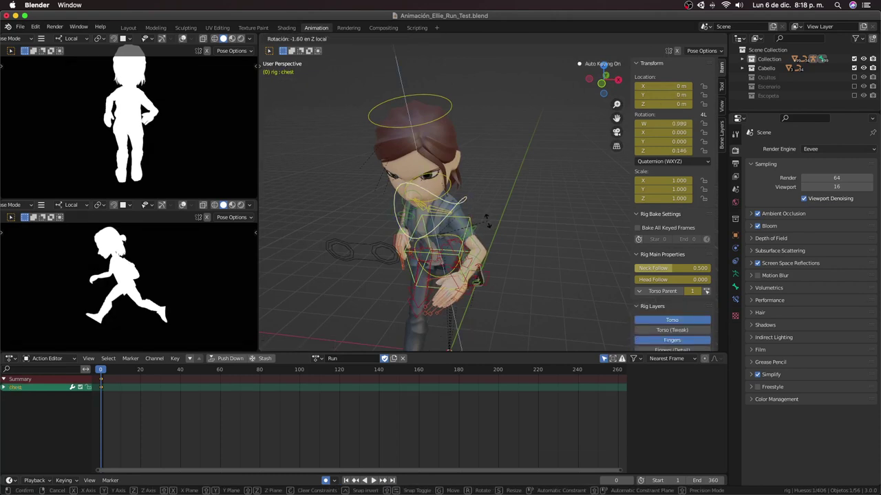
{"action": "left_click", "coordinate": [487, 219]}
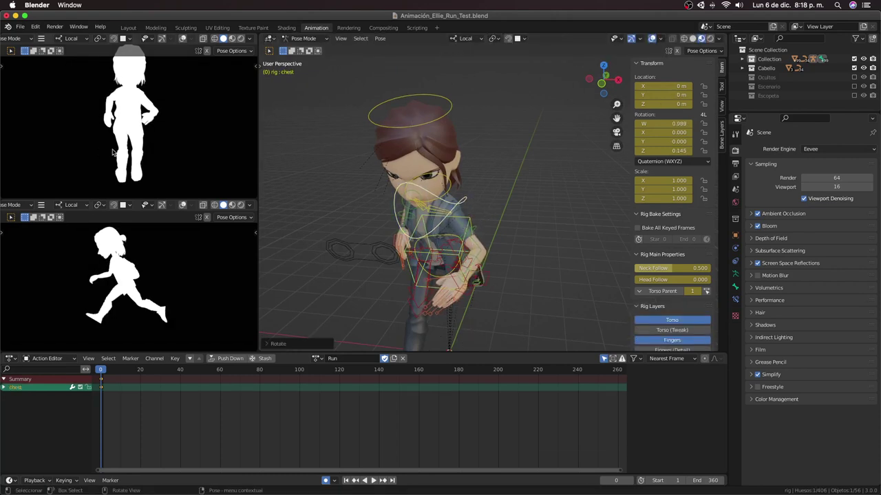
Step: In front view, tilt the left heel control slightly
{"action": "key", "text": "KP_1"}
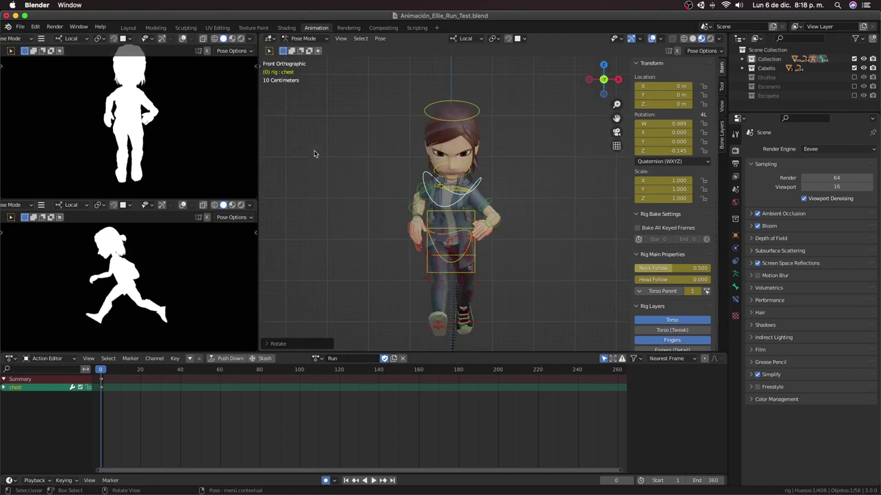
{"action": "scroll", "coordinate": [314, 153], "scroll_direction": "up", "scroll_amount": 1}
{"action": "scroll", "coordinate": [413, 185], "scroll_direction": "up", "scroll_amount": 2}
{"action": "scroll", "coordinate": [488, 214], "scroll_direction": "up", "scroll_amount": 2}
{"action": "scroll", "coordinate": [485, 227], "scroll_direction": "down", "scroll_amount": 1}
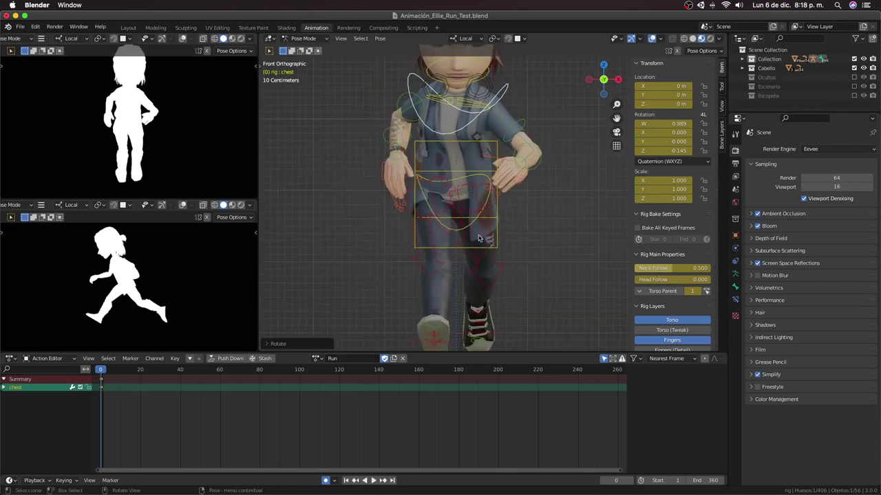
{"action": "middle_click_drag", "start_coordinate": [472, 281], "coordinate": [482, 210], "text": "shift"}
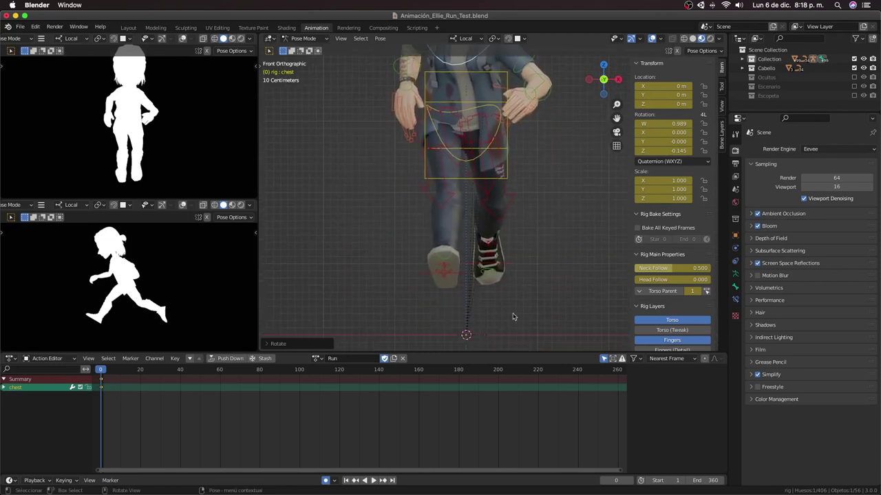
{"action": "left_click", "coordinate": [502, 267]}
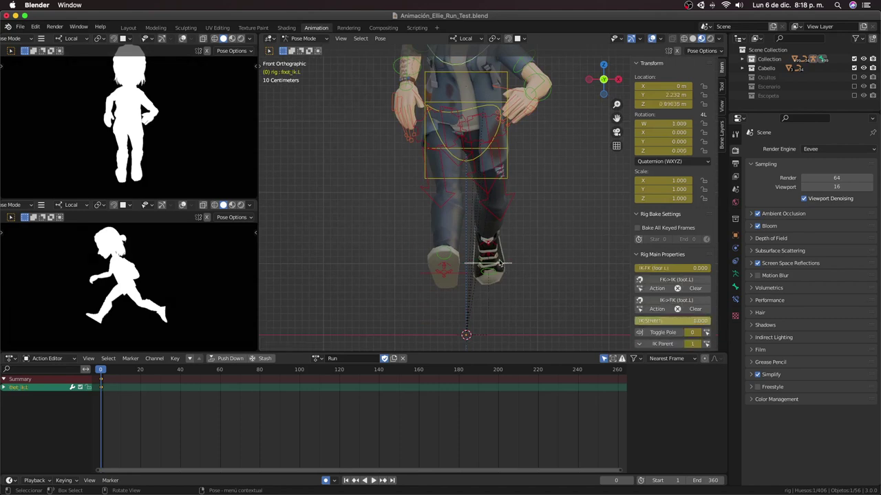
{"action": "left_click", "coordinate": [496, 249]}
{"action": "key", "text": "r"}
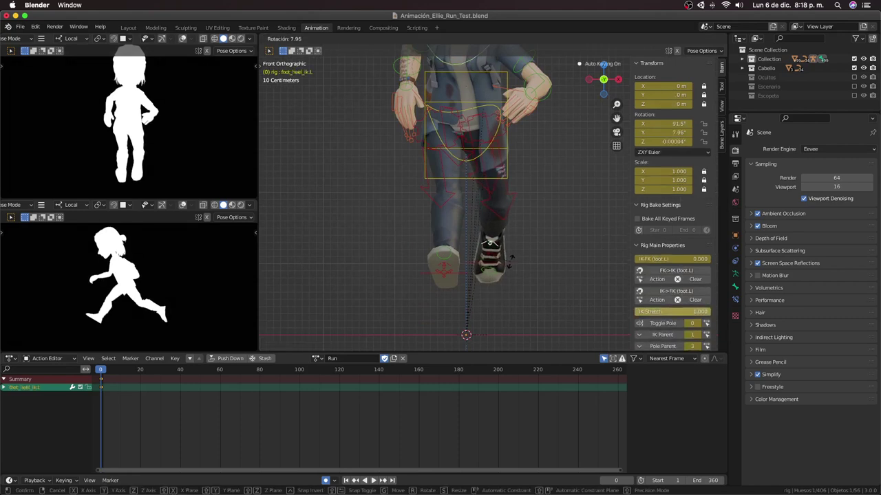
{"action": "left_click", "coordinate": [510, 264]}
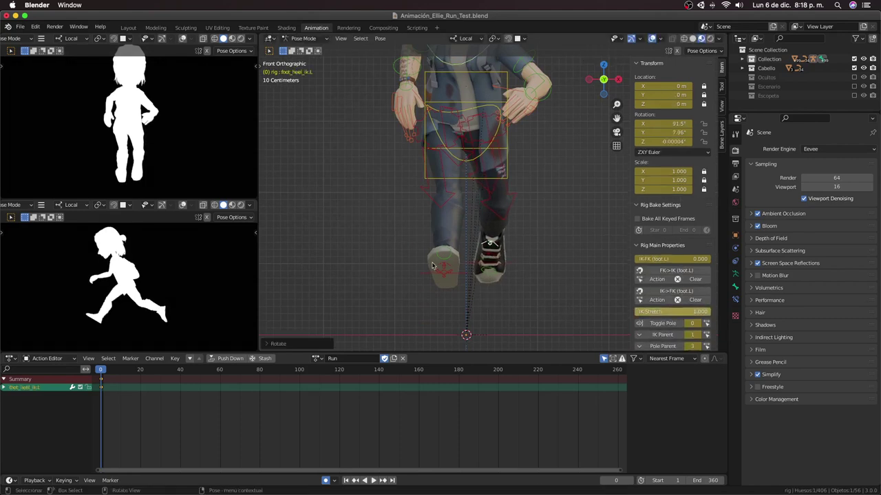
Step: Shift the feet sideways: left foot IK to X -0.033 m, right foot IK to X 0.096 m
{"action": "left_click", "coordinate": [508, 264]}
{"action": "scroll", "coordinate": [507, 264], "scroll_direction": "down", "scroll_amount": 2}
{"action": "key", "text": "g"}
{"action": "key", "text": "x"}
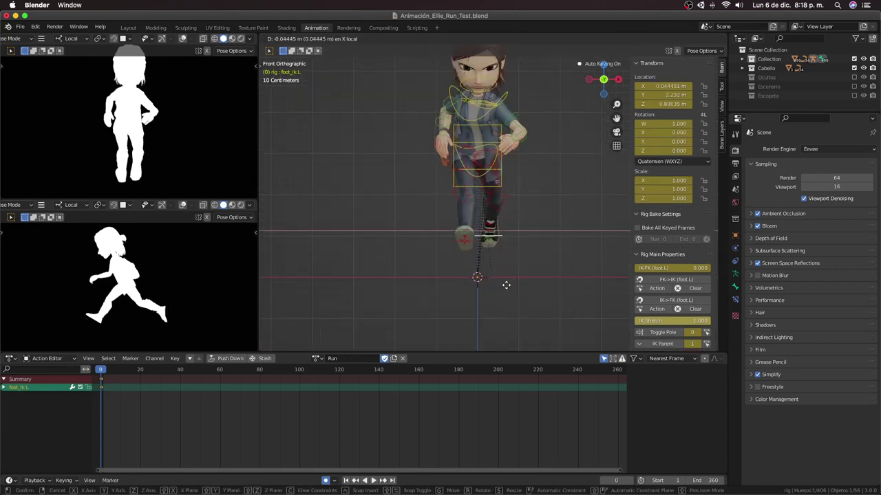
{"action": "left_click", "coordinate": [506, 285]}
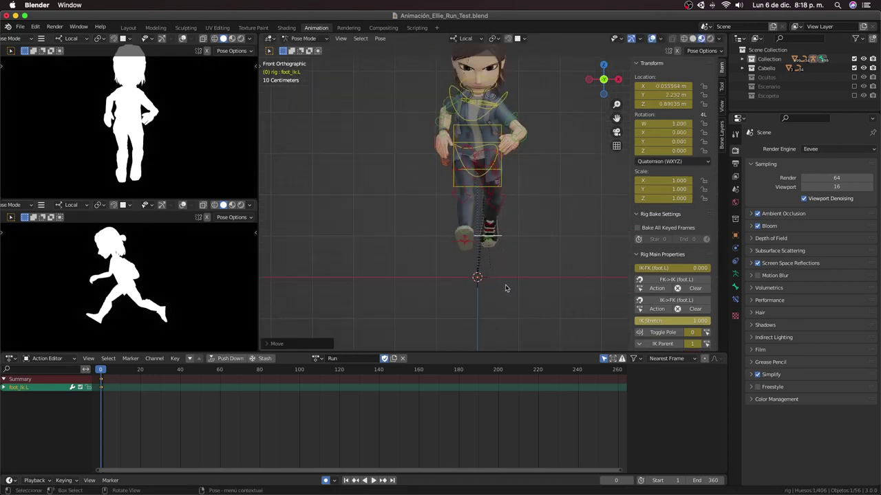
{"action": "scroll", "coordinate": [474, 278], "scroll_direction": "up", "scroll_amount": 2}
{"action": "left_click", "coordinate": [469, 276]}
{"action": "key", "text": "g"}
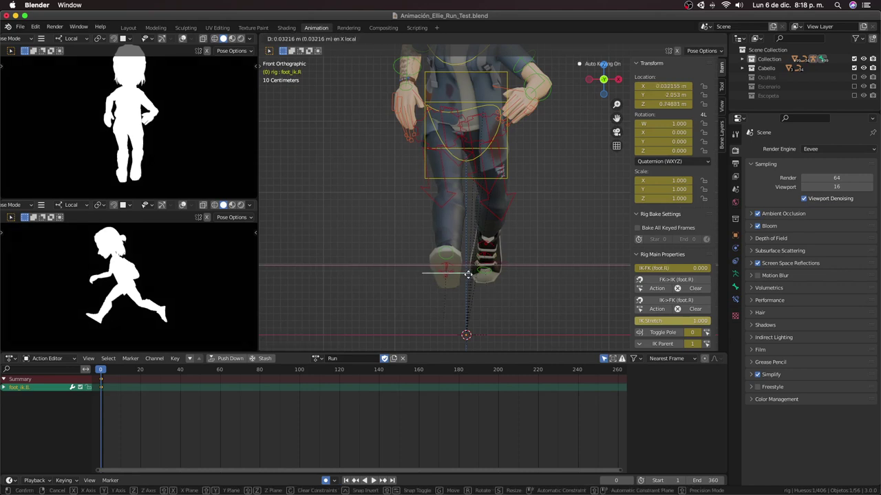
{"action": "left_click", "coordinate": [462, 254]}
{"action": "scroll", "coordinate": [454, 261], "scroll_direction": "down", "scroll_amount": 2}
{"action": "scroll", "coordinate": [435, 277], "scroll_direction": "down", "scroll_amount": 1}
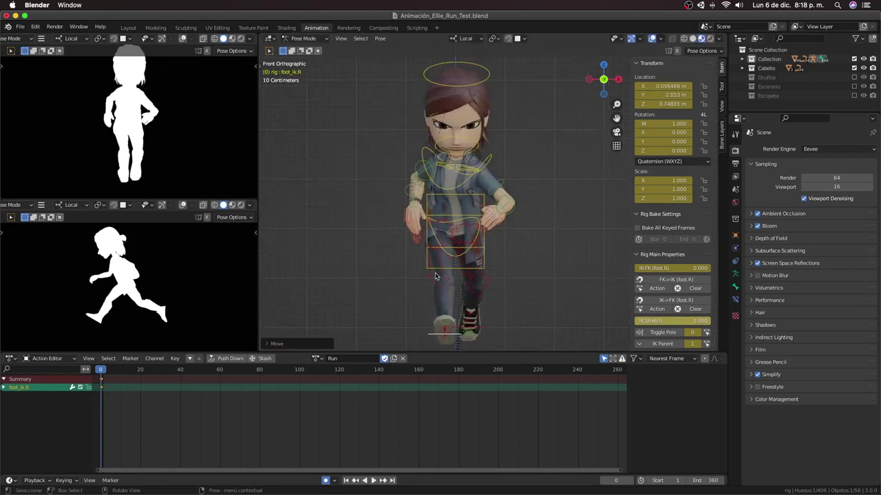
Step: Rotate the hips and give the chest a first slight rotation
{"action": "left_click", "coordinate": [478, 238]}
{"action": "key", "text": "r"}
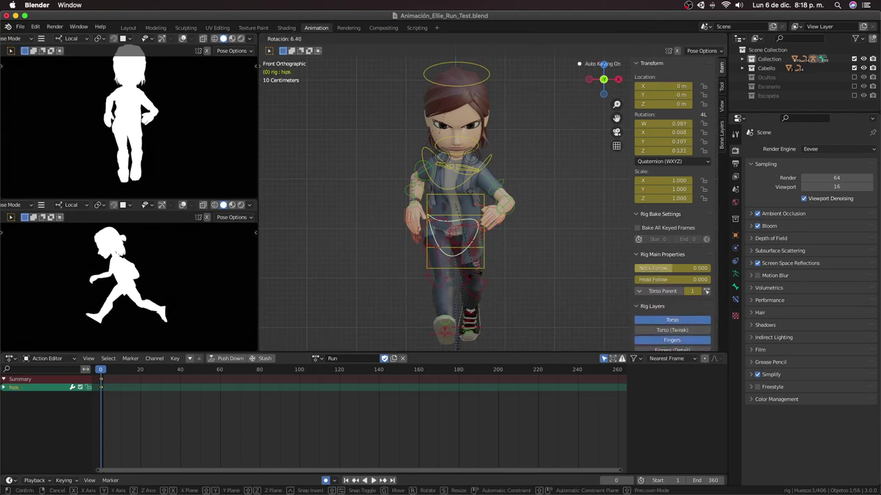
{"action": "left_click", "coordinate": [473, 277]}
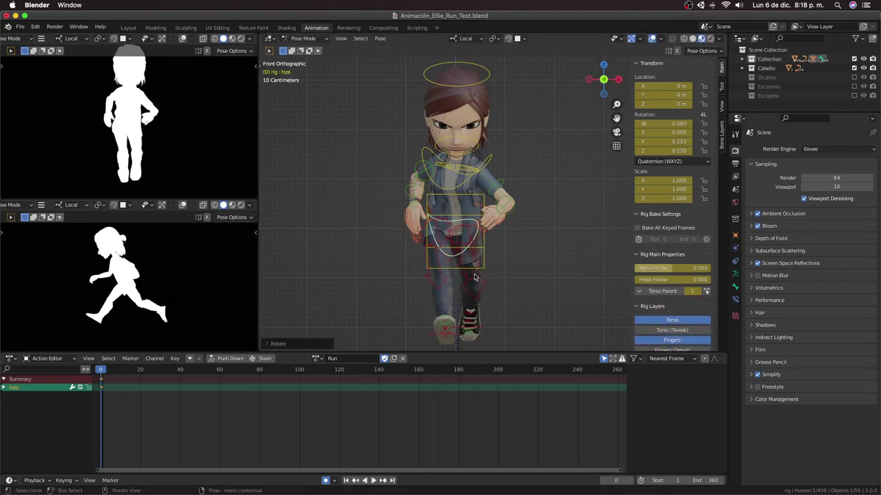
{"action": "left_click", "coordinate": [483, 167]}
{"action": "key", "text": "r"}
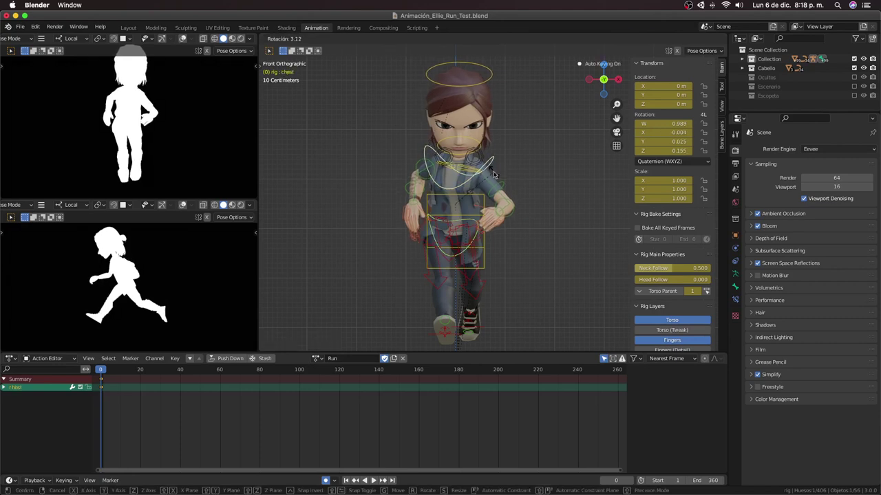
{"action": "left_click", "coordinate": [493, 175]}
Step: Readjust the chest twist to W 0.988, Y 0.025, discard a test lean, and switch to right side view
{"action": "key", "text": "r"}
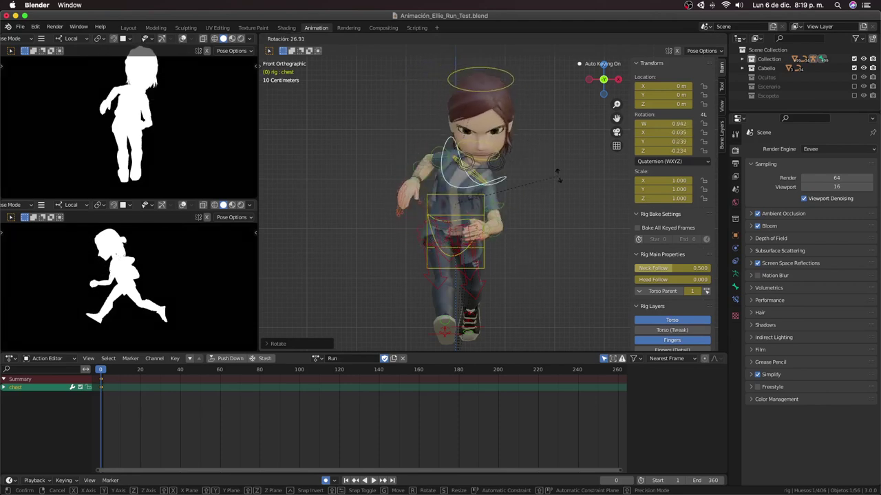
{"action": "left_click", "coordinate": [538, 161]}
{"action": "left_click", "coordinate": [488, 81]}
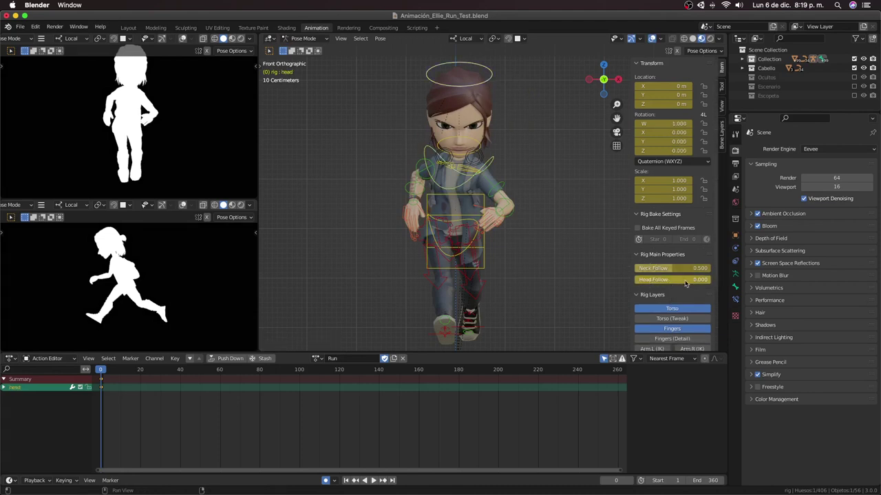
{"action": "left_click", "coordinate": [491, 166]}
{"action": "key", "text": "r"}
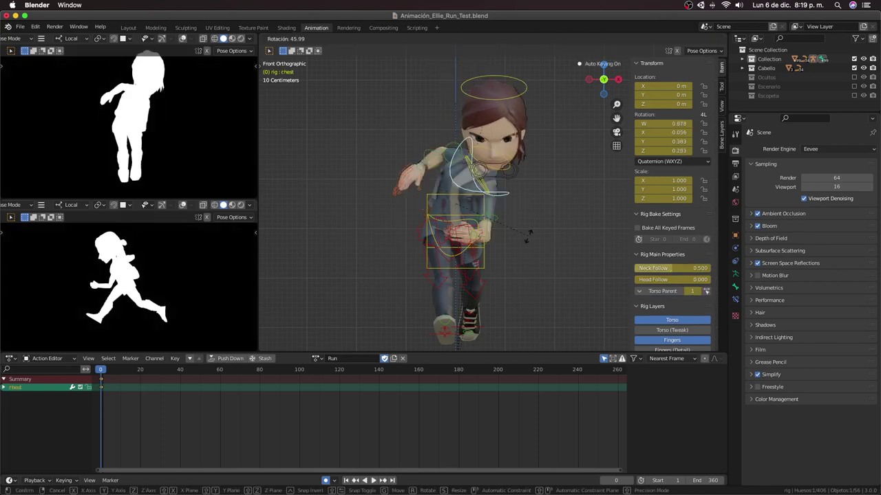
{"action": "right_click", "coordinate": [497, 166]}
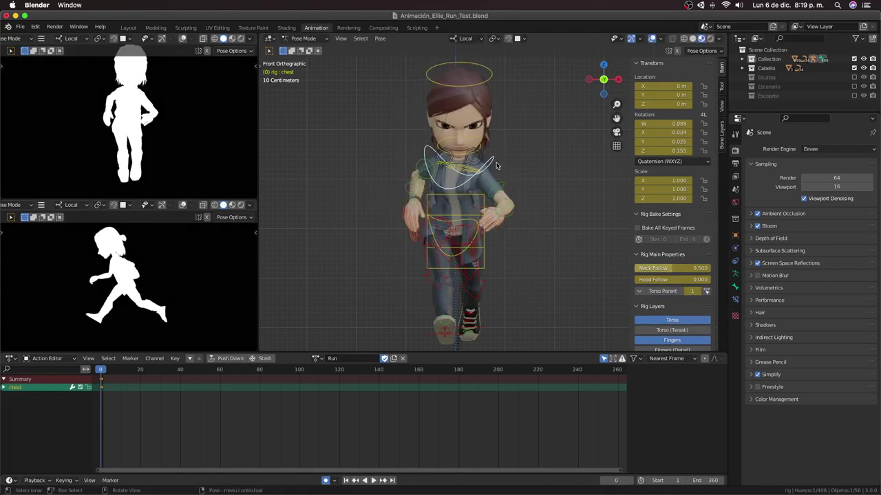
{"action": "key", "text": "KP_3"}
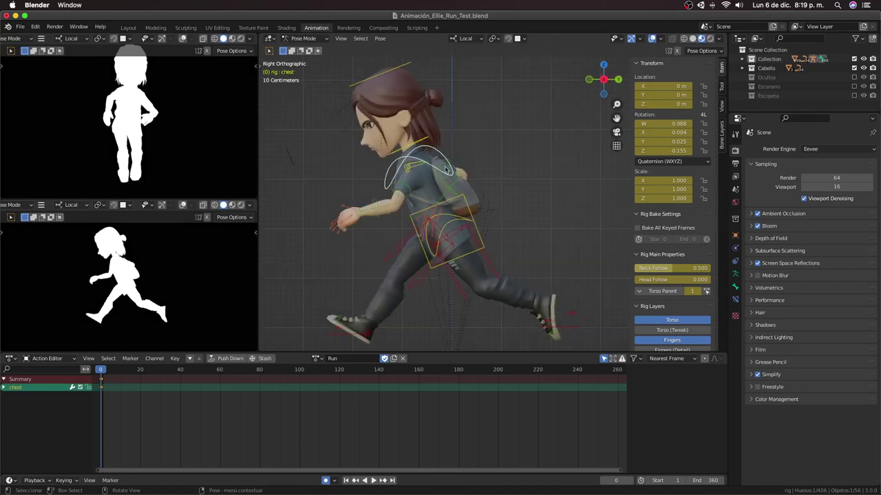
Step: Tilt the neck and head forward (head W 0.985, X 0.171), then lean the torso forward
{"action": "middle_click_drag", "start_coordinate": [415, 110], "coordinate": [424, 118], "text": "shift"}
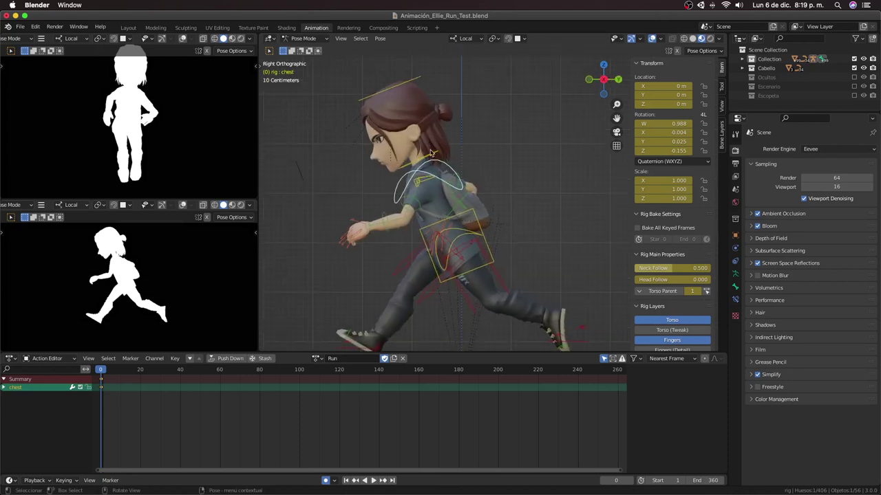
{"action": "left_click", "coordinate": [432, 152]}
{"action": "key", "text": "r"}
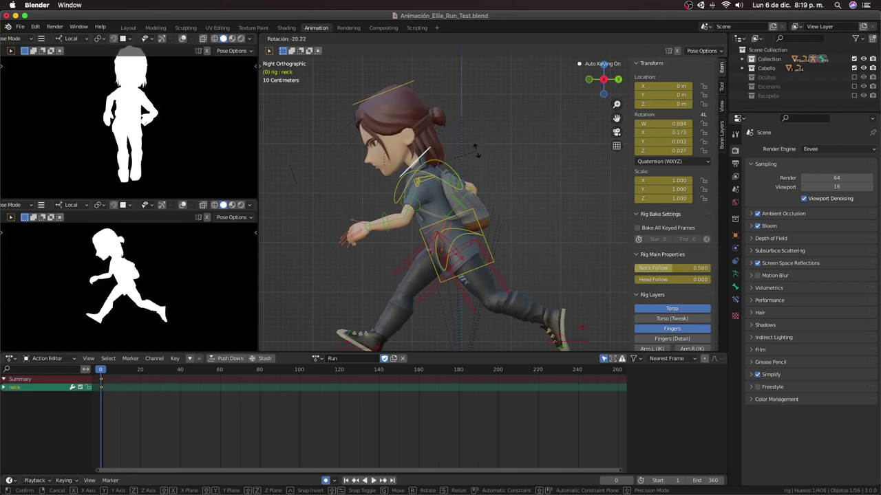
{"action": "left_click", "coordinate": [457, 140]}
{"action": "left_click", "coordinate": [406, 77]}
{"action": "key", "text": "r"}
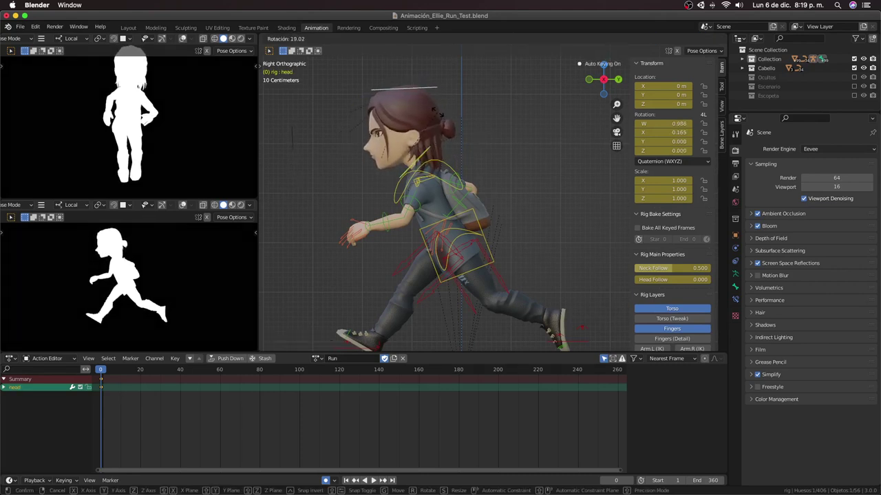
{"action": "left_click", "coordinate": [433, 148]}
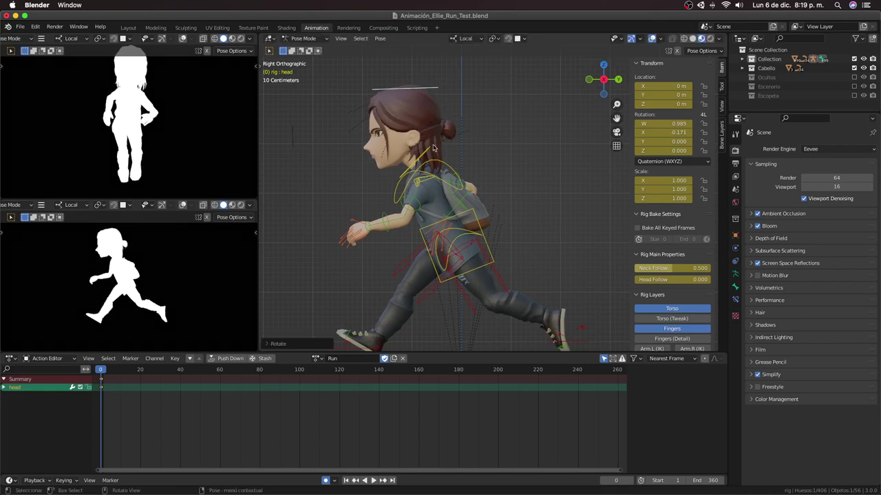
{"action": "left_click", "coordinate": [485, 238]}
{"action": "key", "text": "r"}
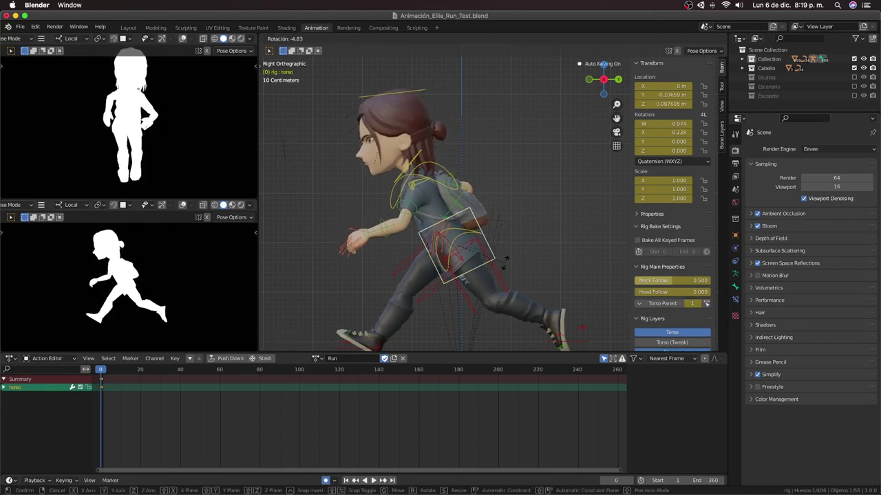
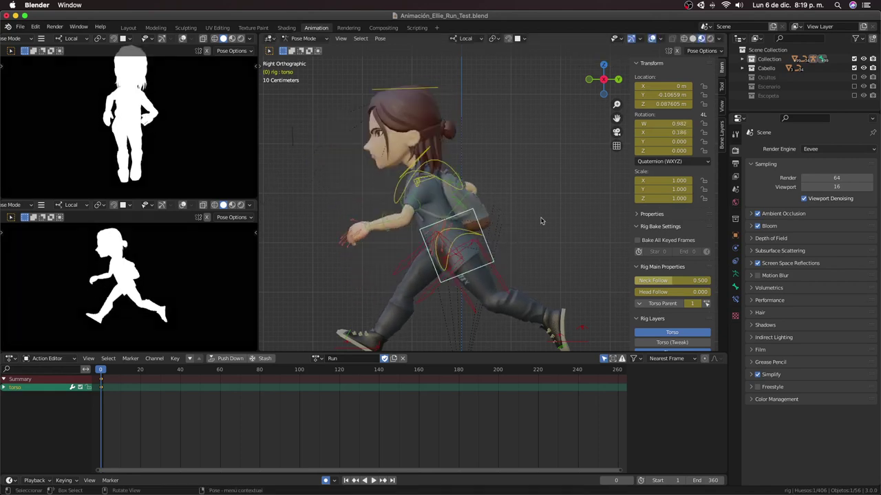
Step: Keep the torso rotation (W 0.983, X 0.181) and bring Ellie into a close front view
{"action": "left_click", "coordinate": [506, 251]}
{"action": "mouse_move", "coordinate": [506, 251]}
{"action": "middle_mouse_down"}
{"action": "mouse_move", "coordinate": [487, 244]}
{"action": "mouse_move", "coordinate": [636, 246]}
{"action": "mouse_move", "coordinate": [507, 266]}
{"action": "mouse_move", "coordinate": [368, 258]}
{"action": "mouse_move", "coordinate": [613, 303]}
{"action": "mouse_move", "coordinate": [542, 300]}
{"action": "middle_mouse_up"}
{"action": "scroll", "coordinate": [543, 275], "scroll_direction": "up", "scroll_amount": 6}
Step: Select the four left-hand finger controls and set the pivot to Individual Origins
{"action": "key", "text": "b"}
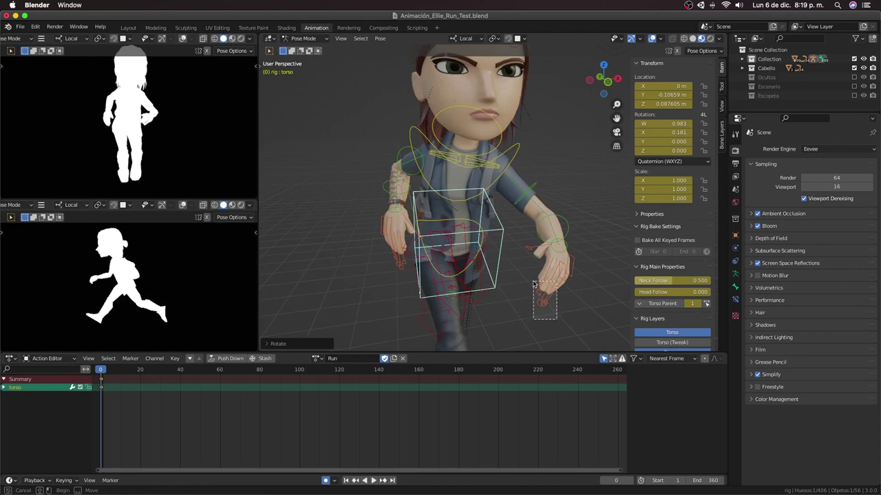
{"action": "left_click_drag", "start_coordinate": [555, 318], "coordinate": [533, 284]}
{"action": "key", "text": "s"}
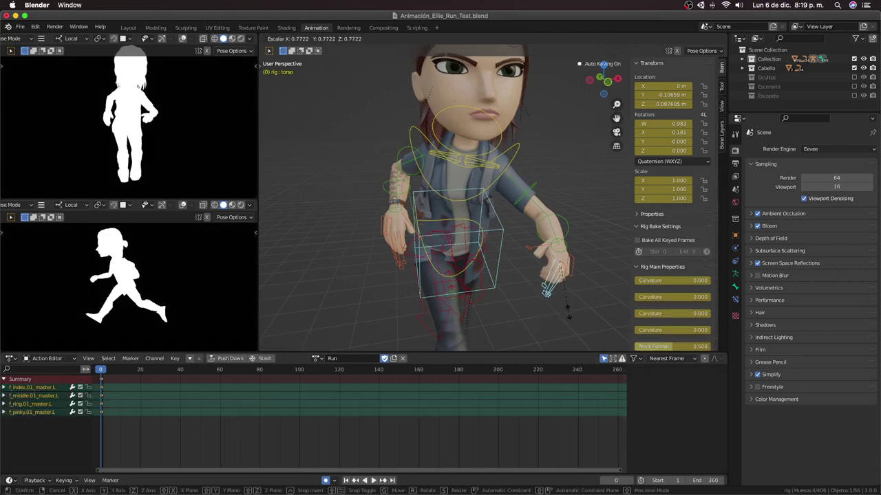
{"action": "key", "text": "Escape"}
{"action": "left_click", "coordinate": [495, 39]}
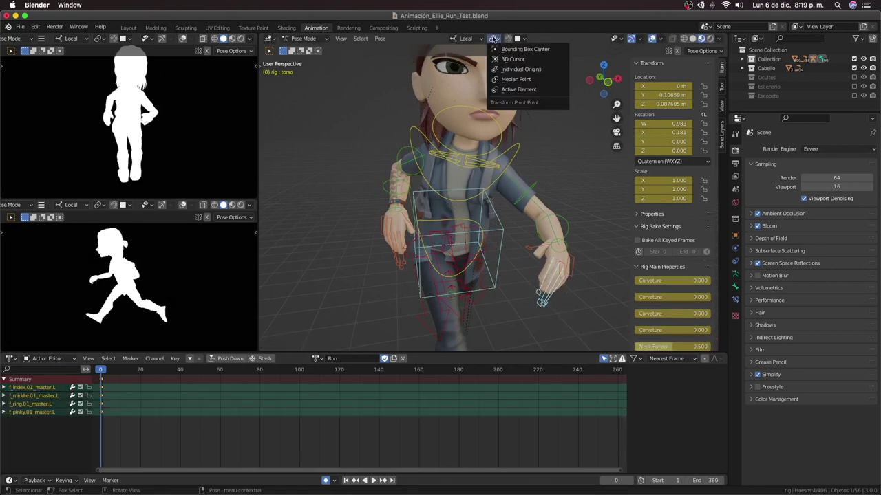
{"action": "left_click", "coordinate": [519, 71]}
Step: Curl the left fingers by rotating, scaling, then rotating them on local X
{"action": "key", "text": "r"}
{"action": "left_click", "coordinate": [559, 296]}
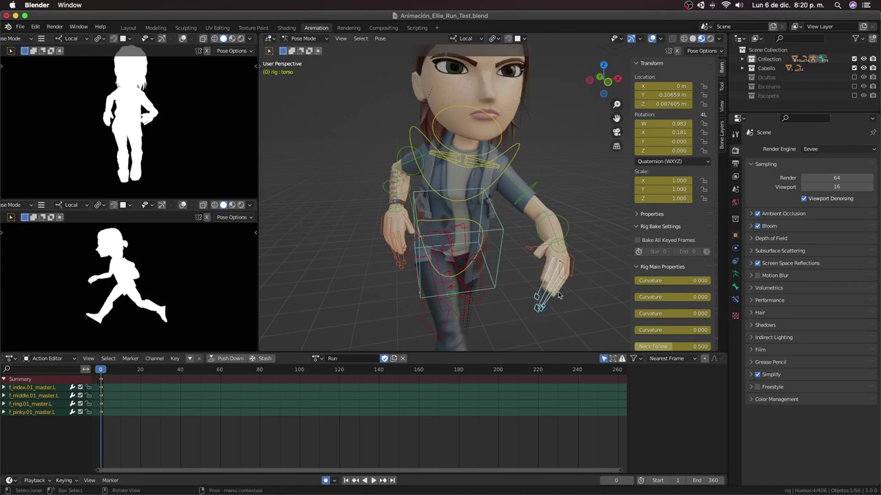
{"action": "key", "text": "s"}
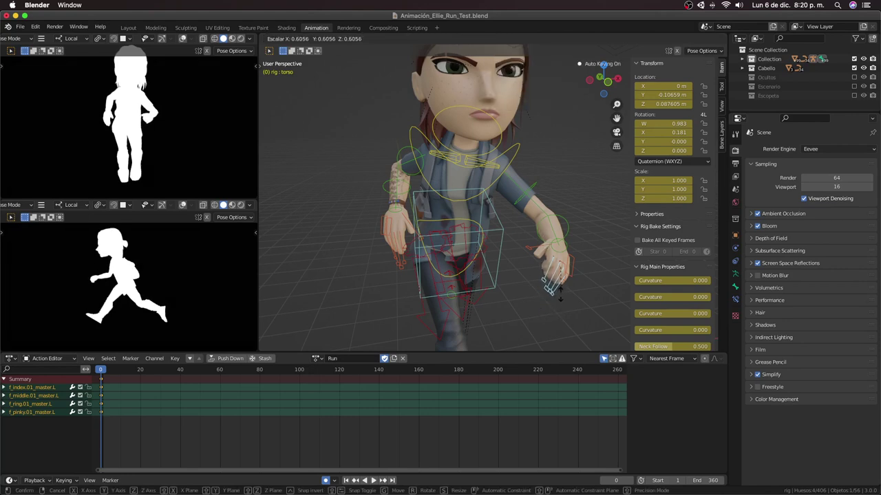
{"action": "left_click", "coordinate": [563, 304]}
{"action": "key", "text": "r"}
{"action": "key", "text": "x"}
{"action": "key", "text": "x"}
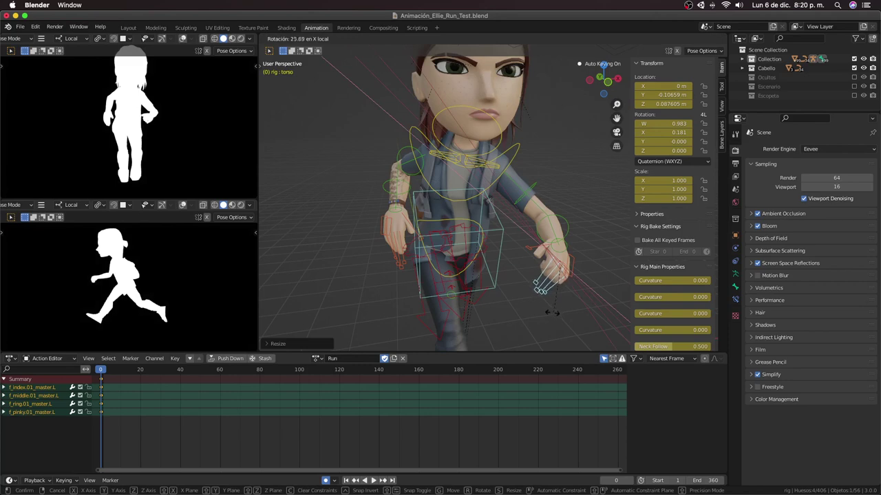
{"action": "left_click", "coordinate": [531, 313]}
{"action": "mouse_move", "coordinate": [531, 313]}
{"action": "middle_mouse_down"}
{"action": "mouse_move", "coordinate": [435, 251]}
{"action": "mouse_move", "coordinate": [363, 264]}
{"action": "mouse_move", "coordinate": [523, 260]}
{"action": "middle_mouse_up"}
Step: Squash the left thumb to 0.787 on Y and rotate it freely inward
{"action": "left_click", "coordinate": [326, 248]}
{"action": "key", "text": "s"}
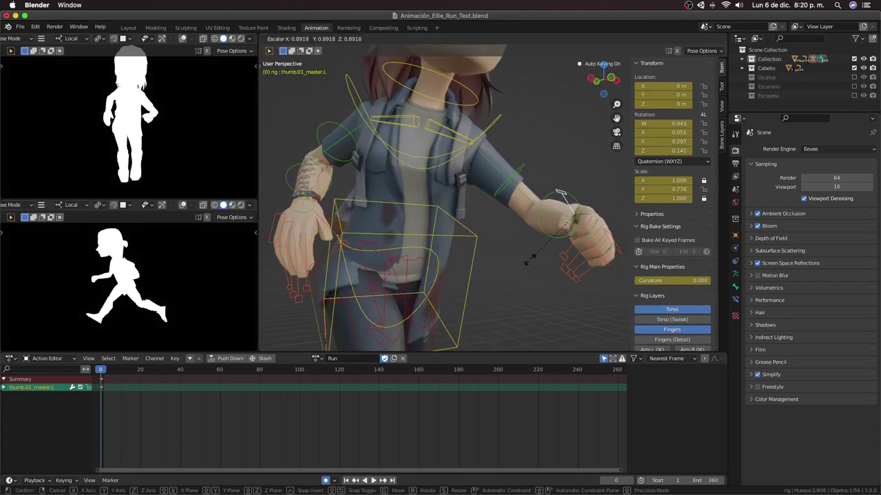
{"action": "left_click", "coordinate": [528, 262]}
{"action": "key", "text": "r"}
{"action": "key", "text": "r"}
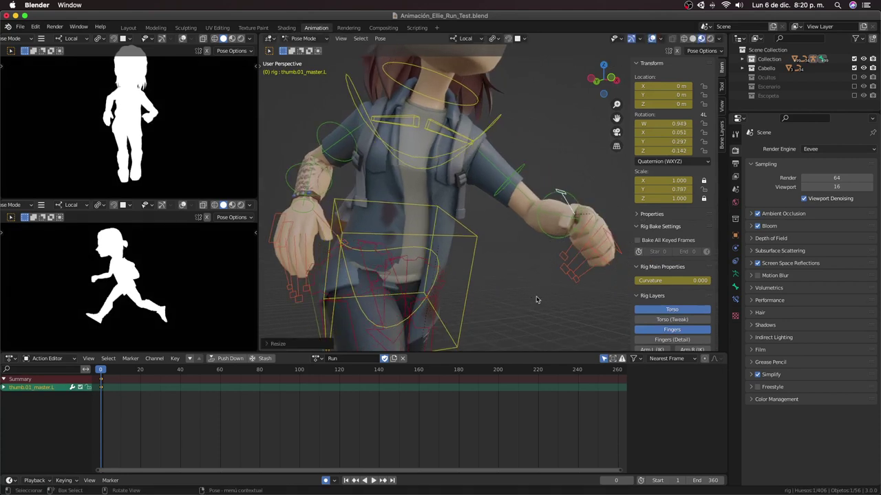
{"action": "left_click", "coordinate": [607, 306]}
Step: Copy the five curled left finger controls' pose and paste it flipped onto the right hand
{"action": "mouse_move", "coordinate": [607, 306]}
{"action": "middle_mouse_down"}
{"action": "mouse_move", "coordinate": [593, 278]}
{"action": "mouse_move", "coordinate": [539, 263]}
{"action": "middle_mouse_up"}
{"action": "left_click_drag", "start_coordinate": [477, 198], "coordinate": [537, 257]}
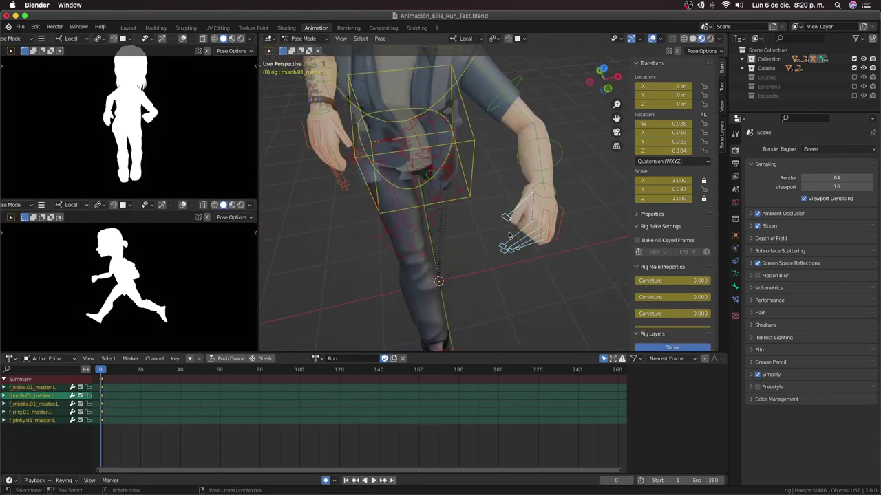
{"action": "key", "text": "ctrl+z"}
{"action": "left_click_drag", "start_coordinate": [491, 207], "coordinate": [558, 256]}
{"action": "mouse_move", "coordinate": [557, 255]}
{"action": "middle_mouse_down"}
{"action": "mouse_move", "coordinate": [534, 232]}
{"action": "mouse_move", "coordinate": [548, 216]}
{"action": "mouse_move", "coordinate": [461, 216]}
{"action": "mouse_move", "coordinate": [587, 256]}
{"action": "mouse_move", "coordinate": [523, 206]}
{"action": "mouse_move", "coordinate": [518, 249]}
{"action": "mouse_move", "coordinate": [440, 267]}
{"action": "mouse_move", "coordinate": [205, 229]}
{"action": "middle_mouse_up"}
{"action": "key", "text": "ctrl+c"}
{"action": "key", "text": "ctrl+shift+v"}
Step: Deselect all bones and save Animación_Ellie_Run_Test.blend
{"action": "scroll", "coordinate": [518, 249], "scroll_direction": "down", "scroll_amount": 3}
{"action": "left_click", "coordinate": [512, 249]}
{"action": "key", "text": "ctrl+s"}
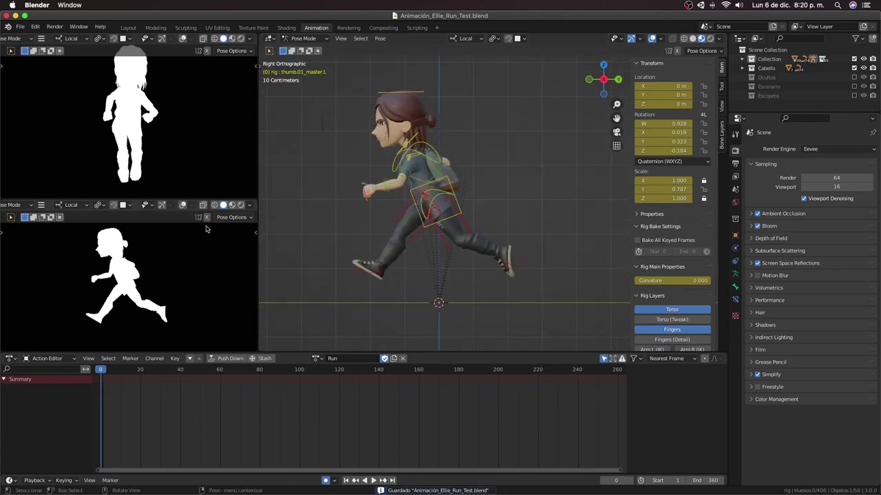
Step: Select all rig bones and inspect their keyframes from frame 0 in the Action Editor
{"action": "key", "text": "a"}
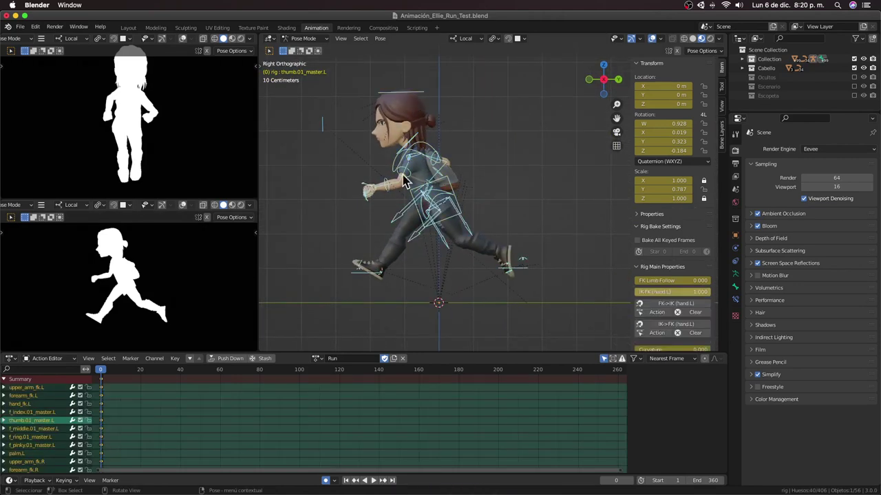
{"action": "middle_click_drag", "start_coordinate": [127, 404], "coordinate": [164, 403]}
{"action": "left_click", "coordinate": [140, 380]}
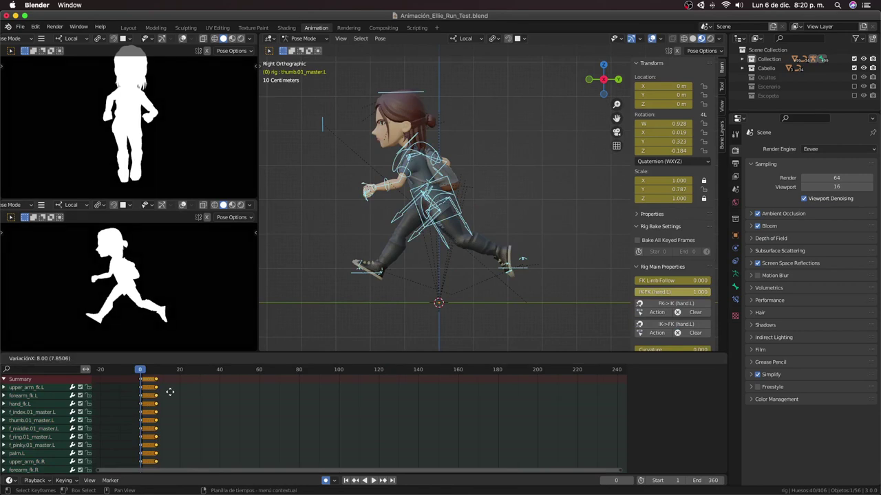
{"action": "scroll", "coordinate": [169, 413], "scroll_direction": "up", "scroll_amount": 4}
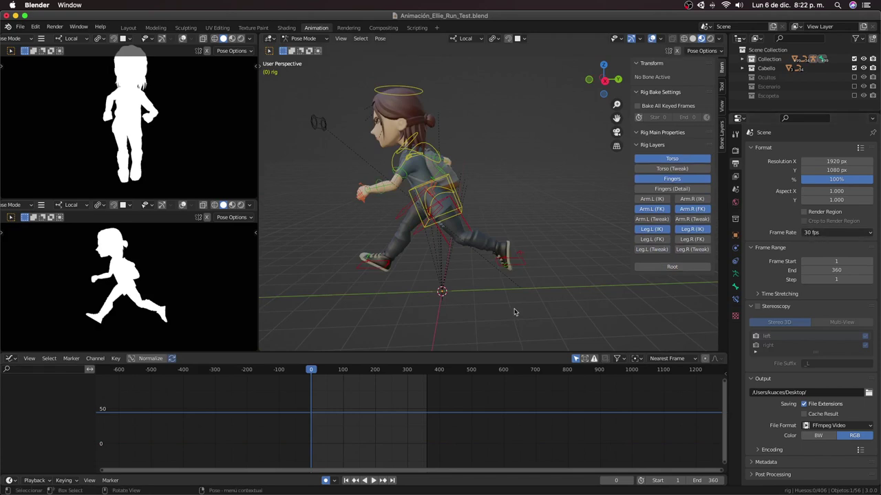
Step: Switch to Right Orthographic view and set the scene end frame to 24
{"action": "key", "text": "KP_3"}
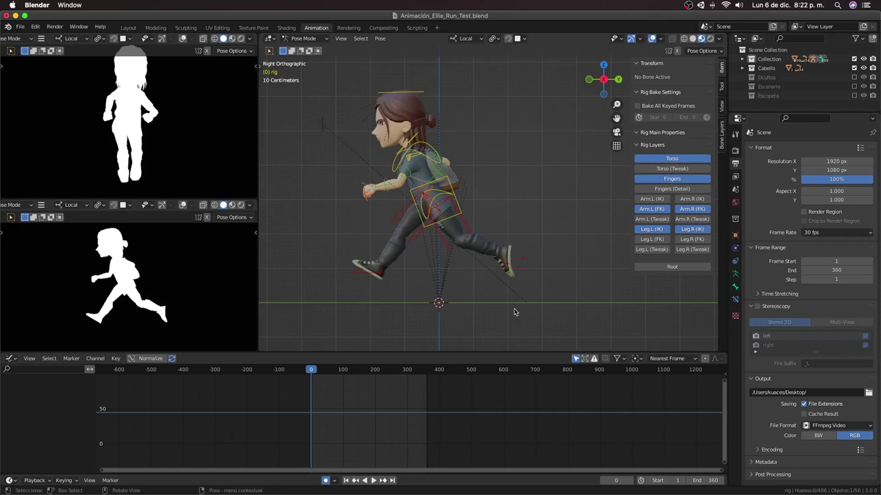
{"action": "scroll", "coordinate": [340, 420], "scroll_direction": "up", "scroll_amount": 3}
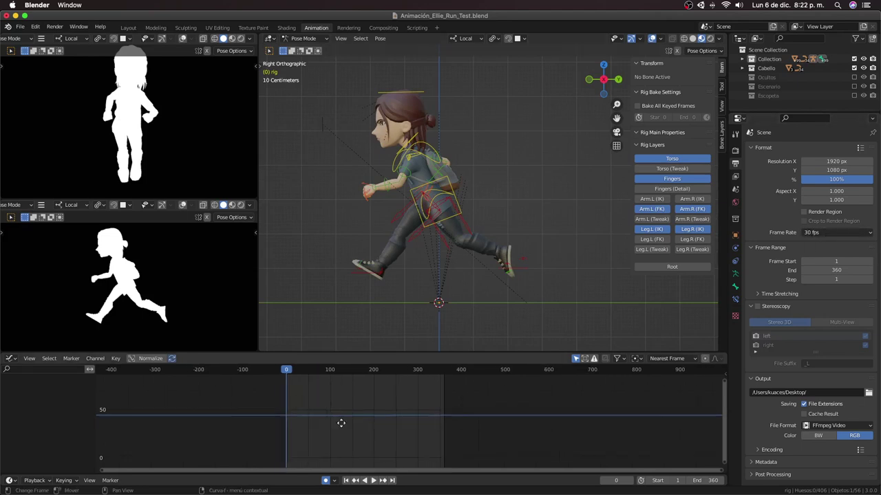
{"action": "middle_click_drag", "start_coordinate": [334, 422], "coordinate": [370, 455]}
{"action": "middle_click_drag", "start_coordinate": [397, 426], "coordinate": [374, 424]}
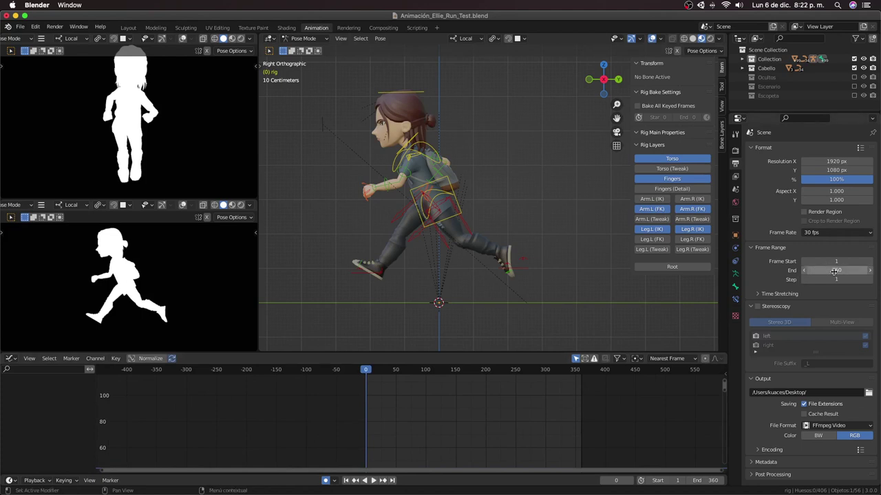
{"action": "left_click", "coordinate": [705, 477]}
{"action": "type", "text": "24"}
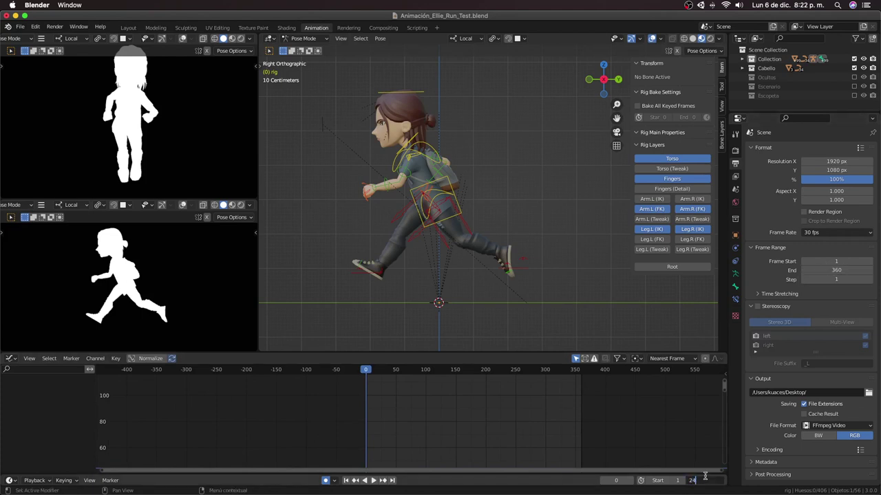
{"action": "key", "text": "Return"}
{"action": "scroll", "coordinate": [370, 415], "scroll_direction": "up", "scroll_amount": 3}
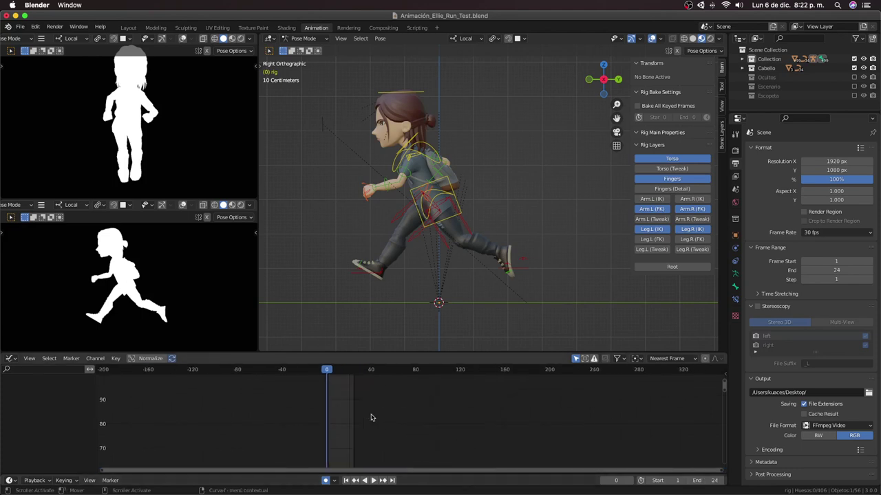
{"action": "scroll", "coordinate": [342, 447], "scroll_direction": "up", "scroll_amount": 2}
Step: Scrub the playhead forward and reset the right foot IK control's location and rotation
{"action": "scroll", "coordinate": [405, 279], "scroll_direction": "down", "scroll_amount": 1}
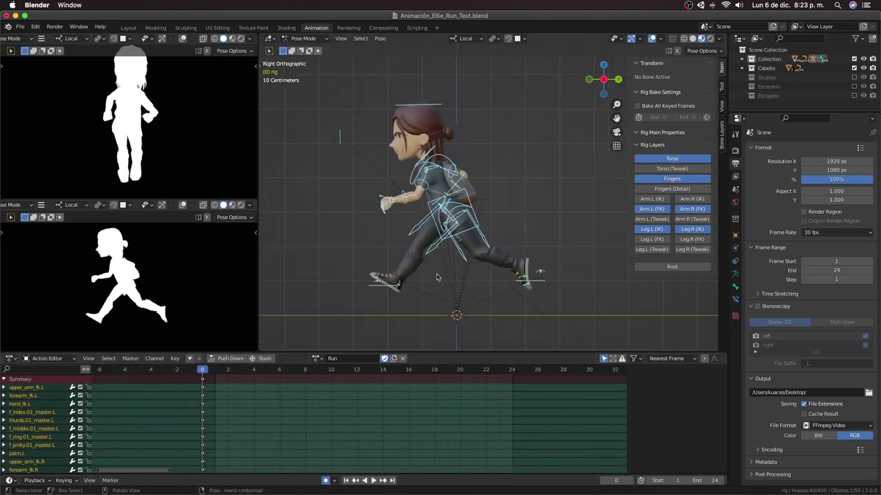
{"action": "scroll", "coordinate": [439, 282], "scroll_direction": "down", "scroll_amount": 1}
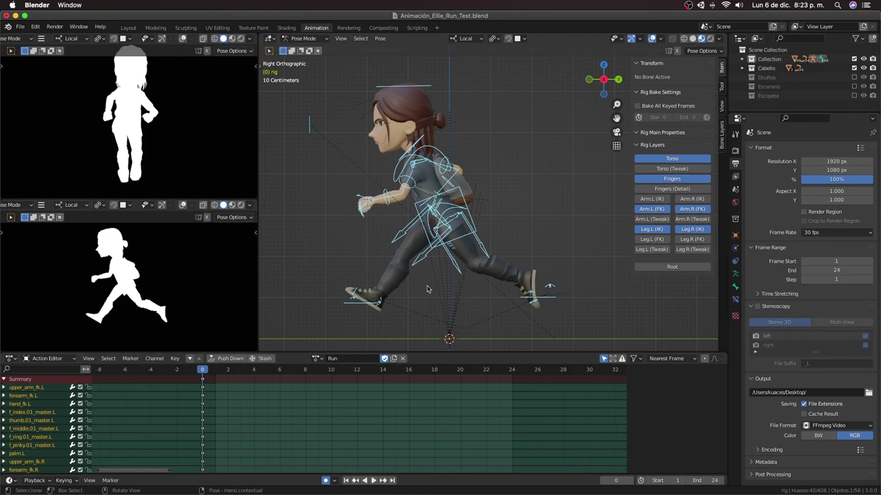
{"action": "left_click", "coordinate": [427, 288]}
{"action": "mouse_move", "coordinate": [262, 375]}
{"action": "left_mouse_down"}
{"action": "mouse_move", "coordinate": [280, 376]}
{"action": "mouse_move", "coordinate": [230, 376]}
{"action": "mouse_move", "coordinate": [241, 375]}
{"action": "left_mouse_up"}
{"action": "scroll", "coordinate": [456, 246], "scroll_direction": "up", "scroll_amount": 2}
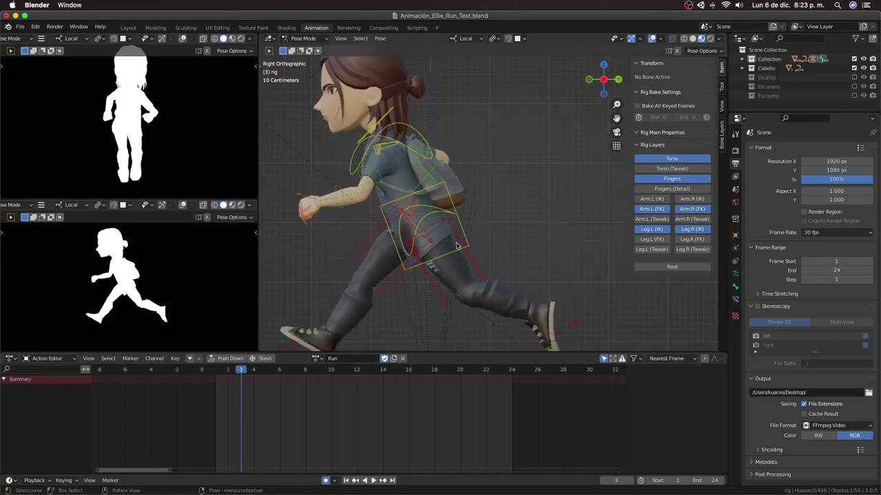
{"action": "left_click", "coordinate": [467, 239]}
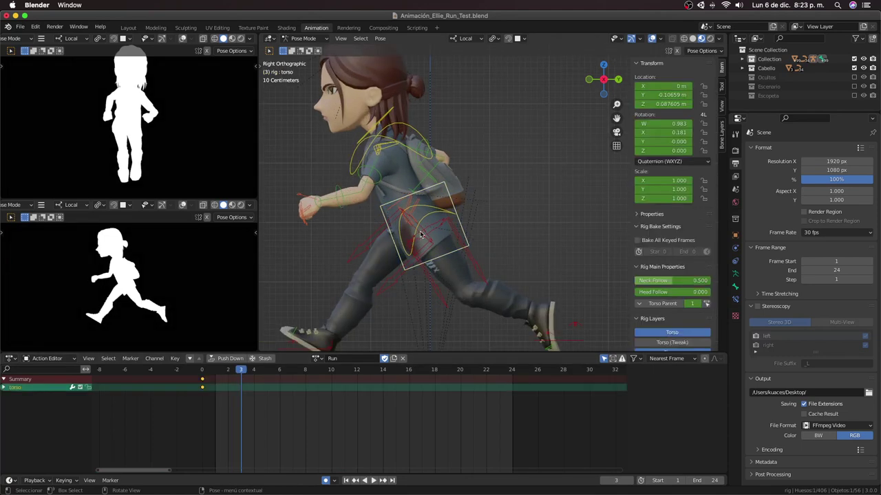
{"action": "scroll", "coordinate": [427, 246], "scroll_direction": "down", "scroll_amount": 1}
{"action": "scroll", "coordinate": [413, 278], "scroll_direction": "down", "scroll_amount": 1}
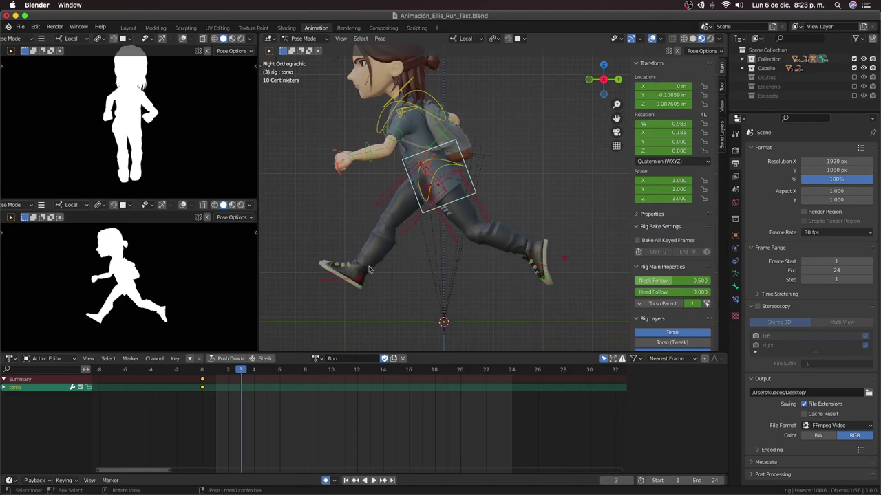
{"action": "left_click", "coordinate": [343, 281]}
{"action": "key", "text": "alt+g"}
{"action": "key", "text": "alt+r"}
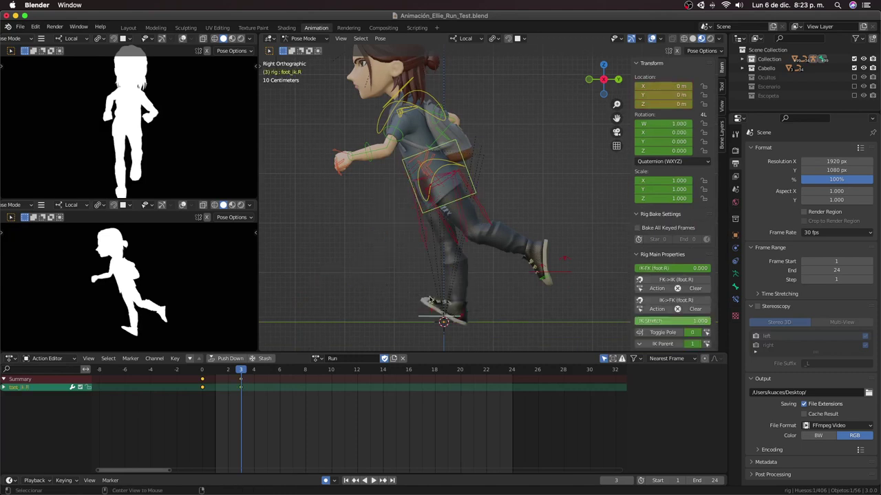
Step: Move the right foot IK forward and up to X 0.0965, Y -2.053, Z 0.7488 m
{"action": "left_click", "coordinate": [462, 321]}
{"action": "left_click", "coordinate": [459, 303]}
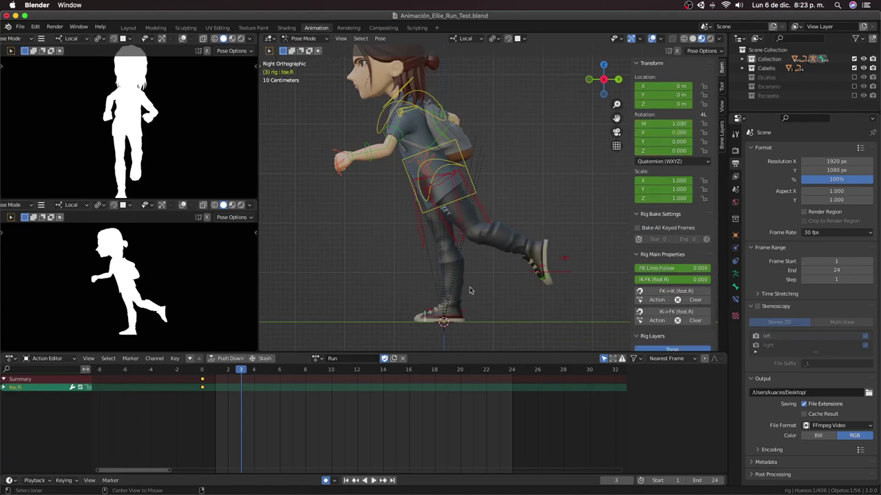
{"action": "key", "text": "alt+a"}
{"action": "middle_click_drag", "start_coordinate": [473, 282], "coordinate": [452, 281], "text": "shift"}
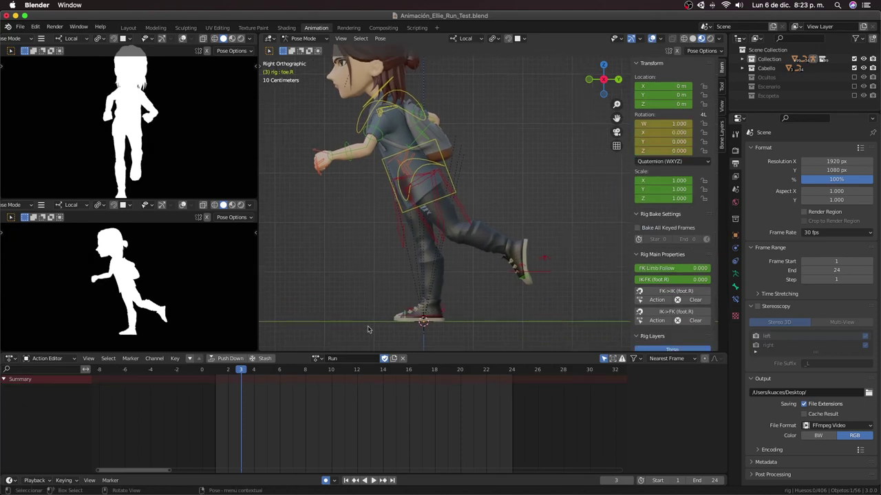
{"action": "key", "text": "a"}
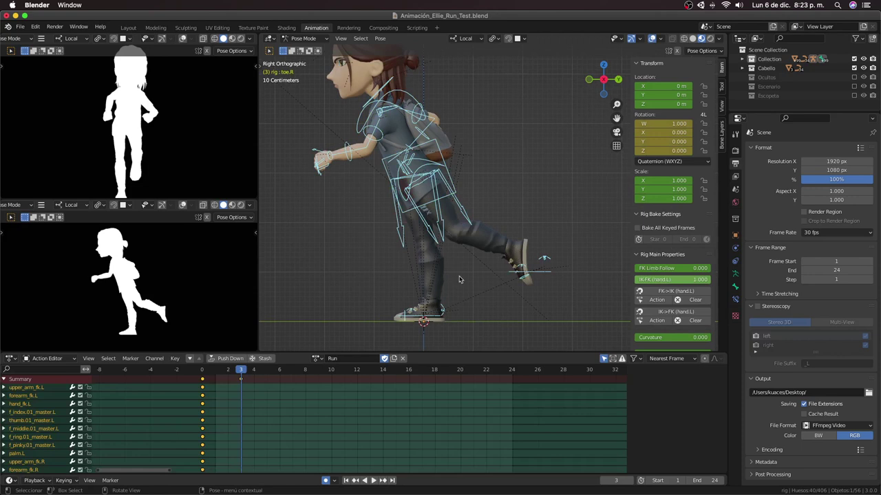
{"action": "key", "text": "alt+a"}
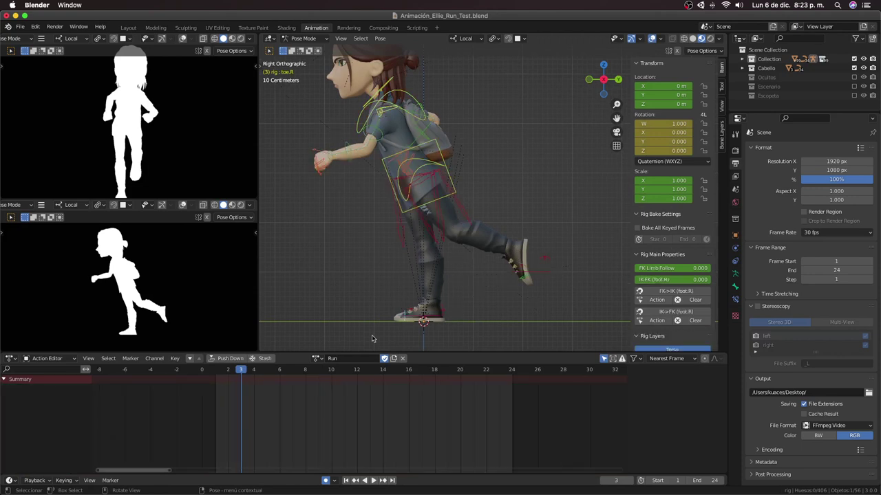
{"action": "key", "text": "a"}
{"action": "key", "text": "alt+a"}
{"action": "left_click", "coordinate": [411, 318]}
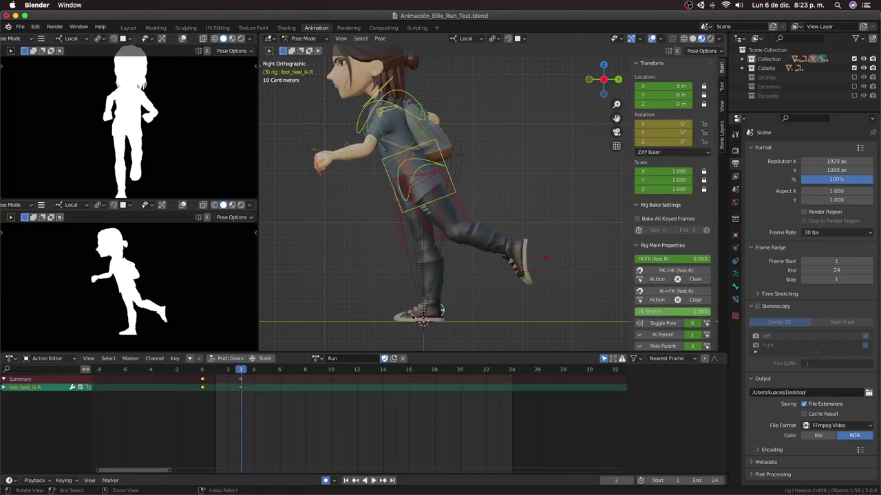
{"action": "left_click", "coordinate": [421, 318]}
{"action": "left_click_drag", "start_coordinate": [421, 318], "coordinate": [317, 278]}
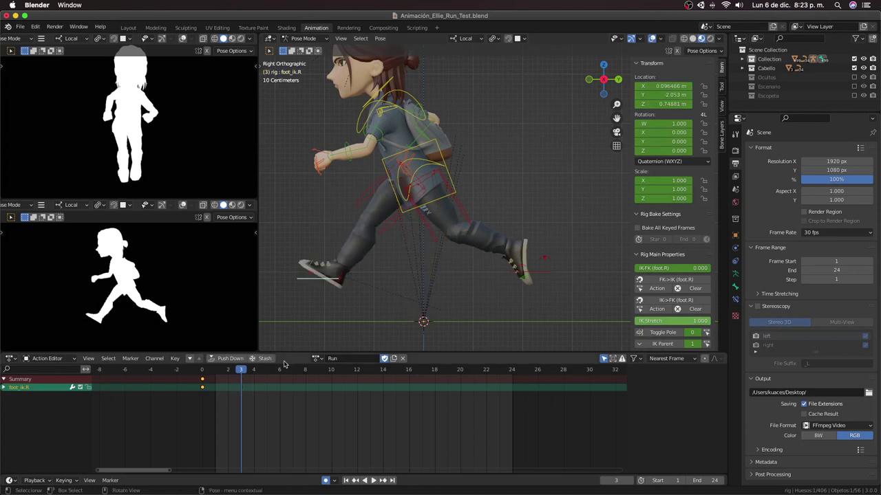
Step: Duplicate all bones' frame-0 keyframes onto frame 3, then reselect every bone
{"action": "key", "text": "a"}
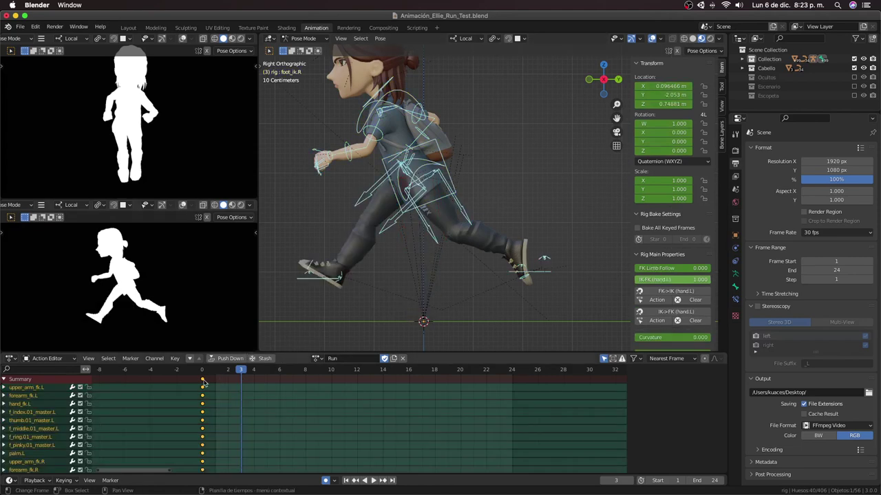
{"action": "left_click", "coordinate": [202, 383]}
{"action": "key", "text": "shift+d"}
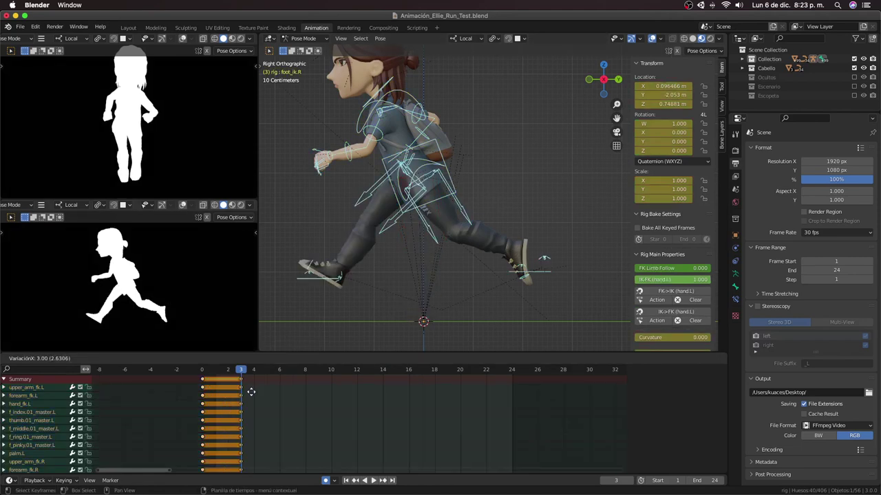
{"action": "left_click", "coordinate": [251, 391]}
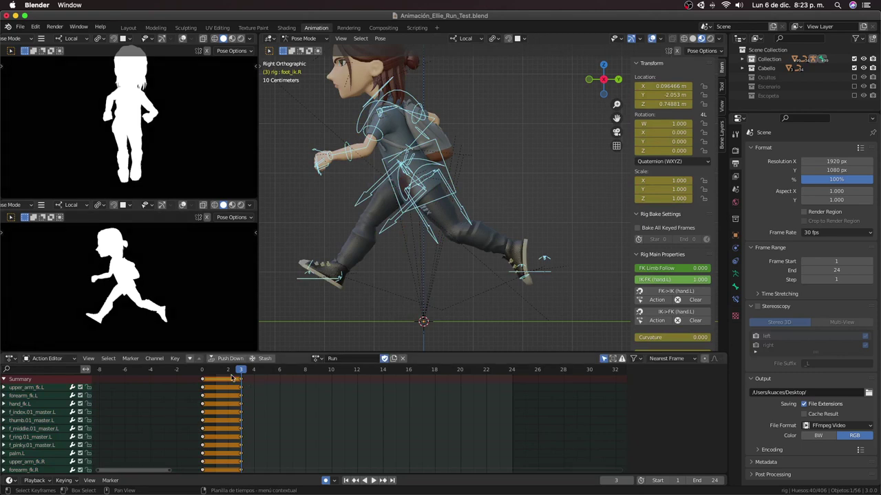
{"action": "left_click", "coordinate": [313, 278]}
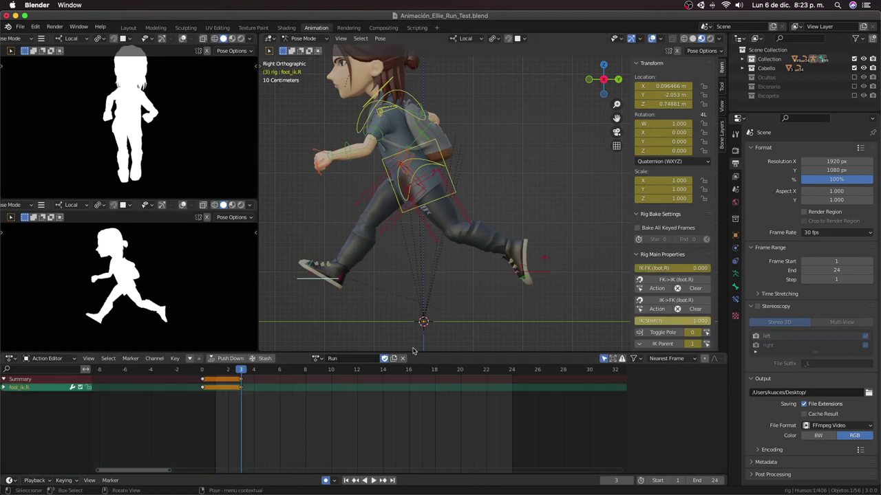
{"action": "key", "text": "g"}
{"action": "key", "text": "Escape"}
{"action": "key", "text": "a"}
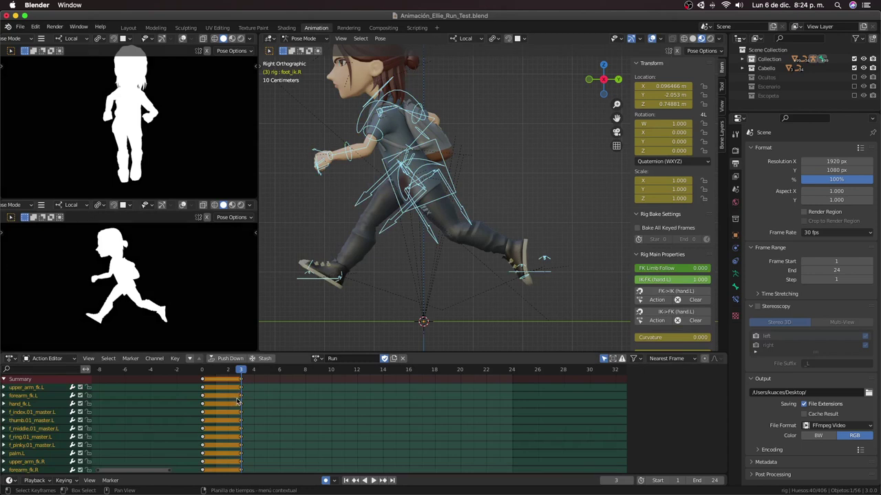
Step: Reset the right foot IK position and the right heel's tilt at frame 3
{"action": "left_click", "coordinate": [318, 286]}
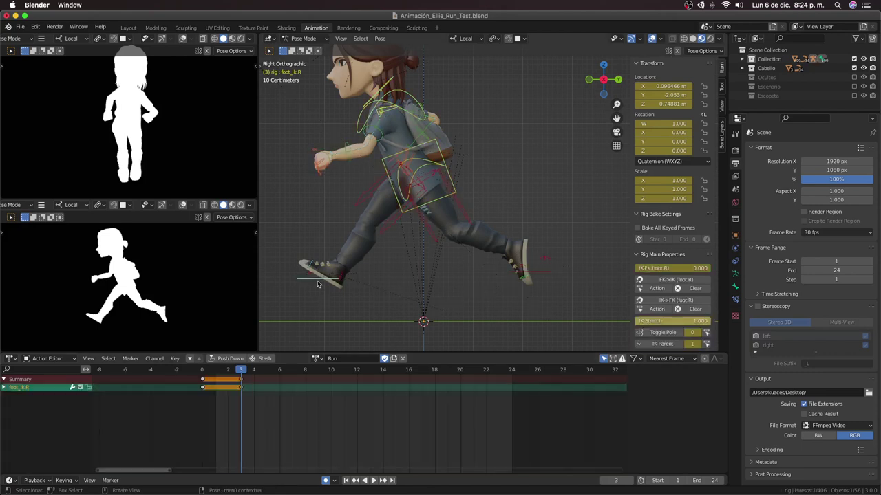
{"action": "key", "text": "alt+g"}
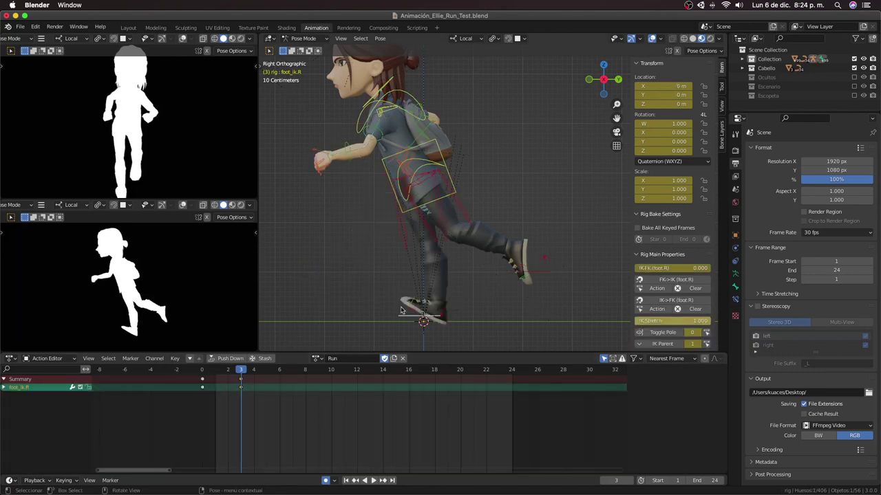
{"action": "left_click", "coordinate": [444, 316]}
{"action": "key", "text": "alt+r"}
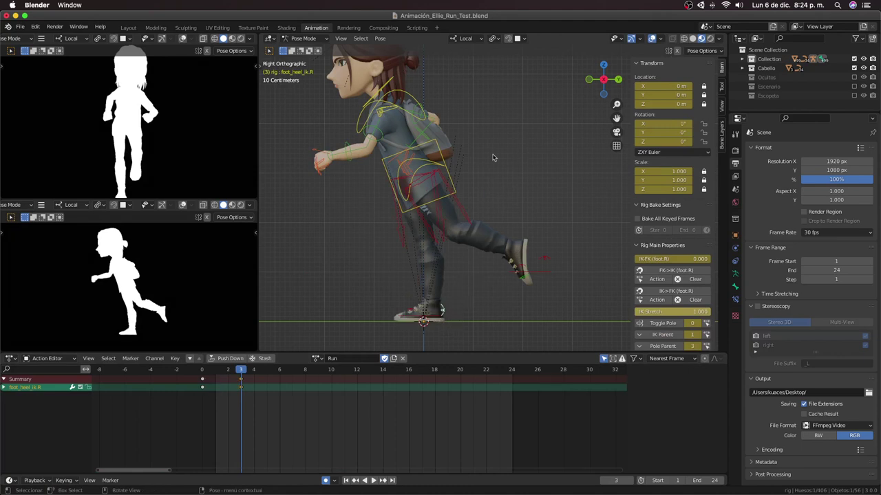
Step: Lower the torso vertically and switch transform orientation to Local
{"action": "left_click", "coordinate": [456, 187]}
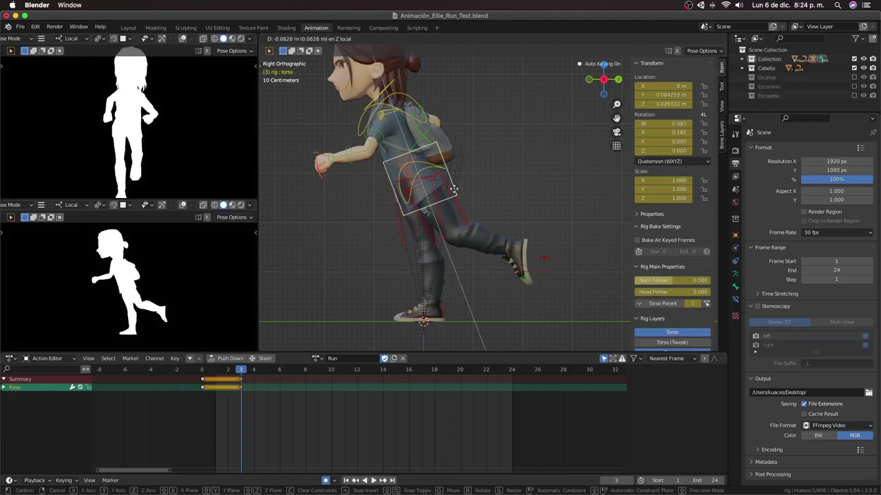
{"action": "key", "text": "g"}
{"action": "key", "text": "z"}
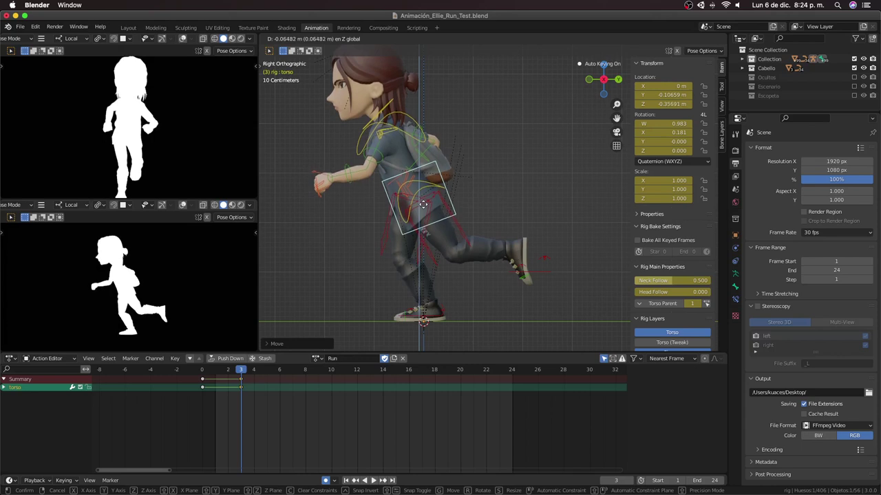
{"action": "left_click", "coordinate": [423, 204]}
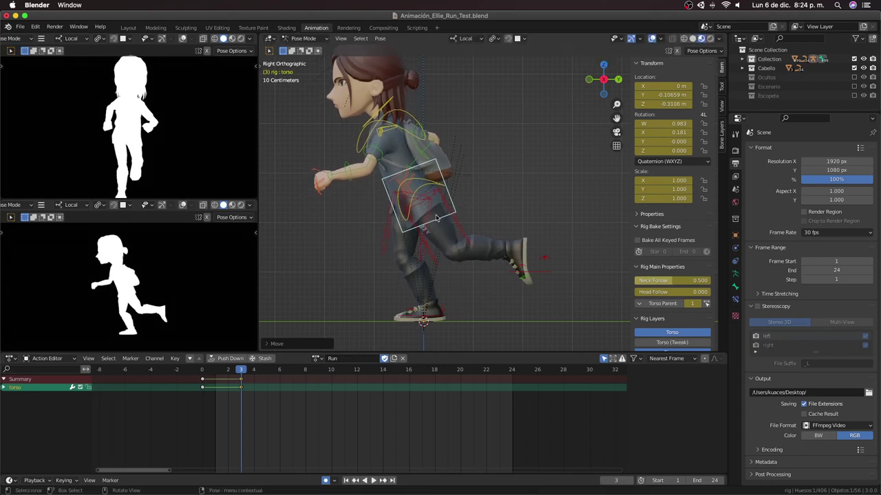
{"action": "left_click", "coordinate": [468, 39]}
{"action": "left_click", "coordinate": [442, 82]}
{"action": "key", "text": "g"}
{"action": "key", "text": "z"}
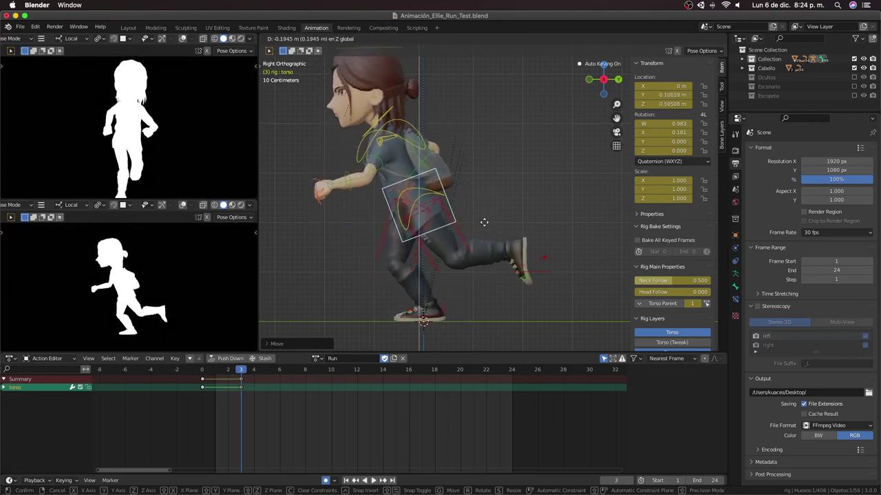
{"action": "left_click", "coordinate": [472, 270]}
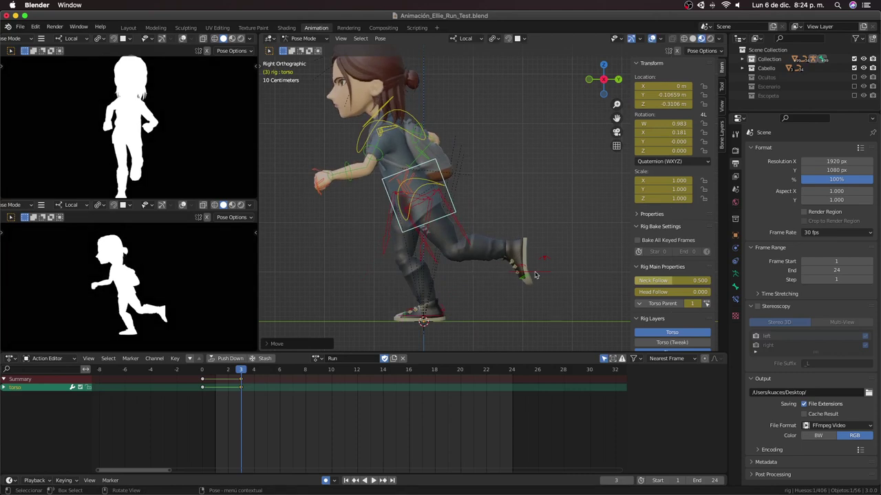
{"action": "key", "text": "t"}
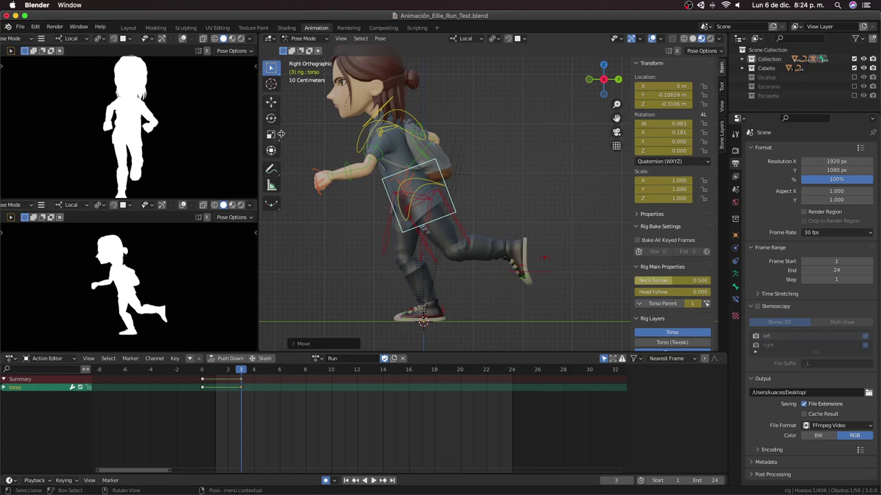
{"action": "key", "text": "t"}
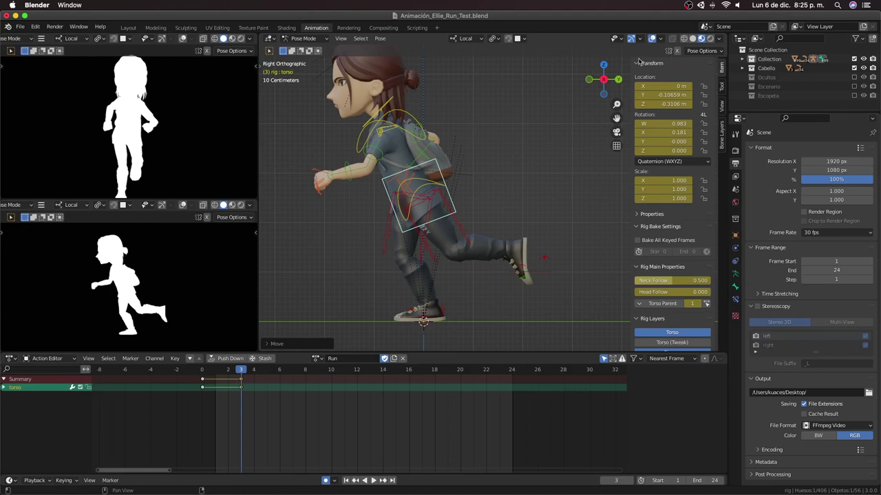
{"action": "key", "text": "r"}
{"action": "key", "text": "Escape"}
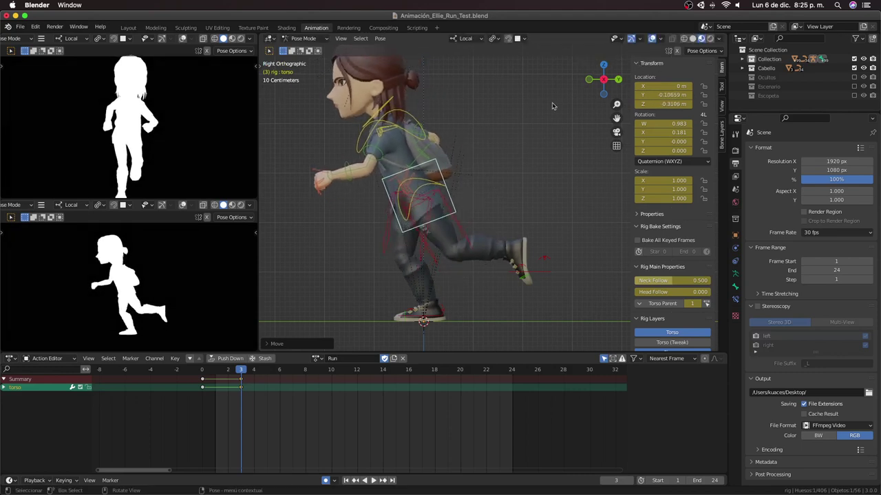
{"action": "left_click", "coordinate": [631, 38]}
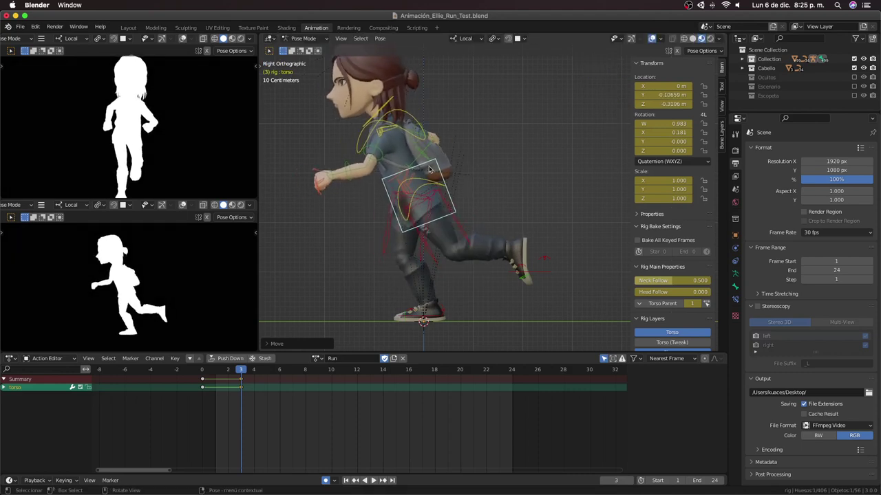
Step: Lift the left foot IK up behind the body and tilt the left heel
{"action": "left_click", "coordinate": [539, 273]}
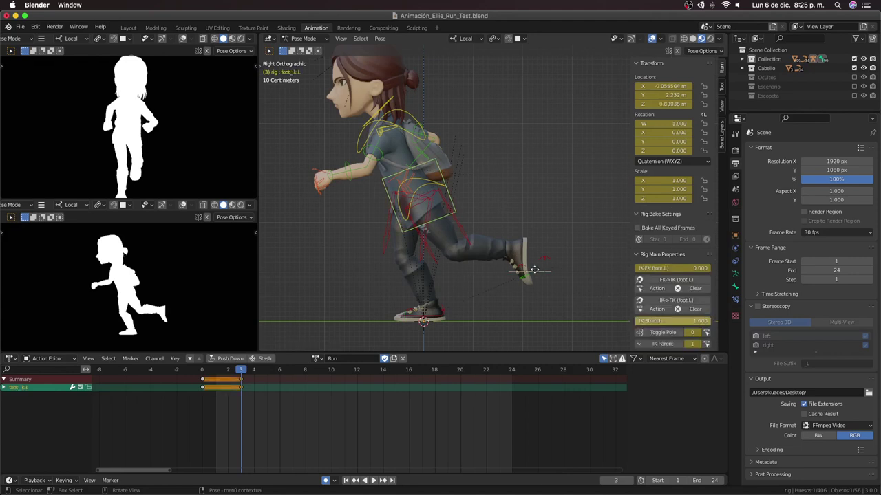
{"action": "key", "text": "g"}
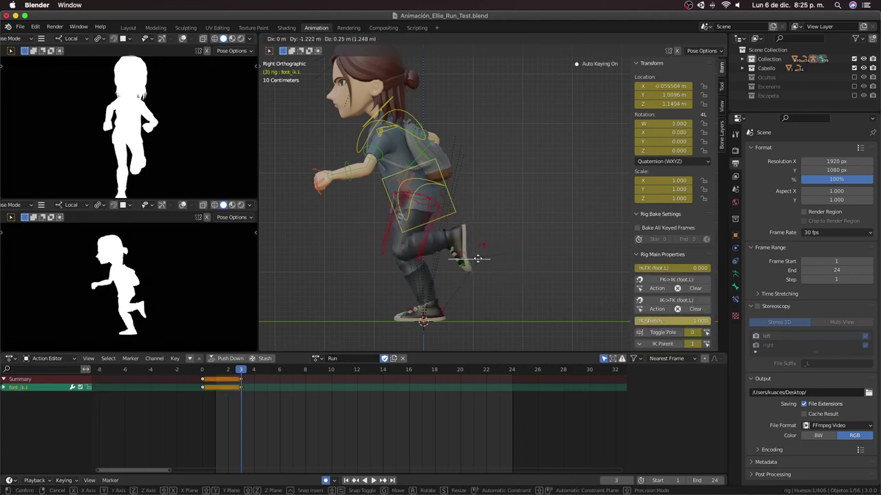
{"action": "left_click", "coordinate": [465, 260]}
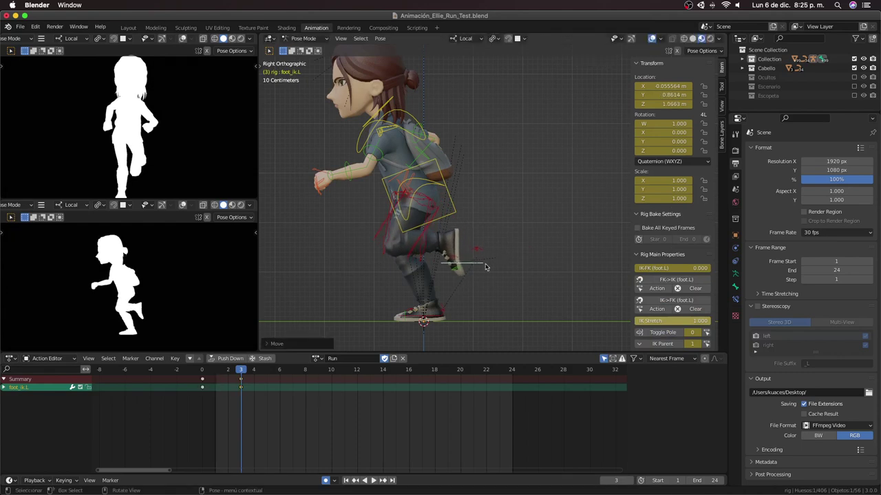
{"action": "key", "text": "g"}
{"action": "left_click", "coordinate": [475, 261]}
{"action": "left_click", "coordinate": [469, 249]}
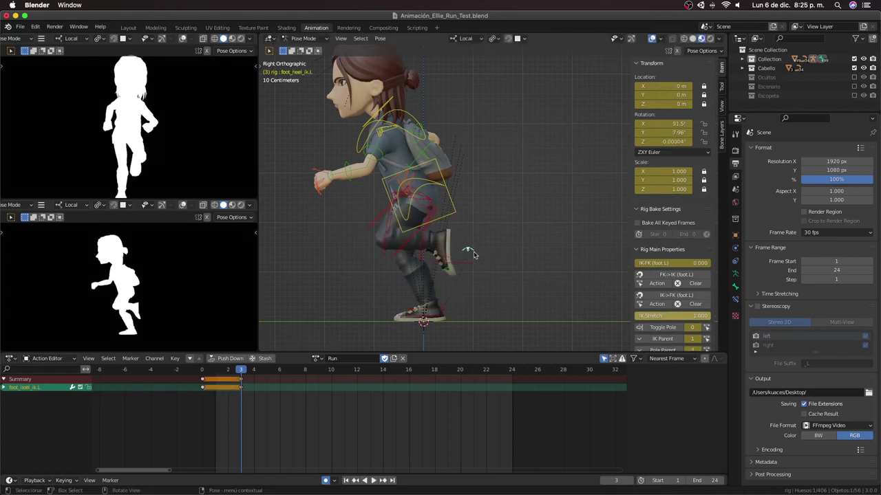
{"action": "key", "text": "r"}
{"action": "left_click", "coordinate": [472, 246]}
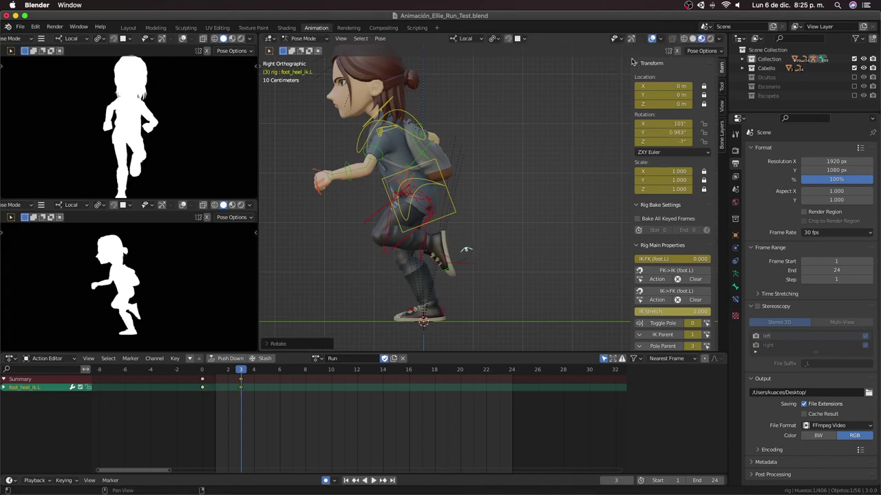
Step: Twist the hips to quaternion W 0.994, Y 0.087, Z 0.063 and check from the front
{"action": "left_click", "coordinate": [433, 180]}
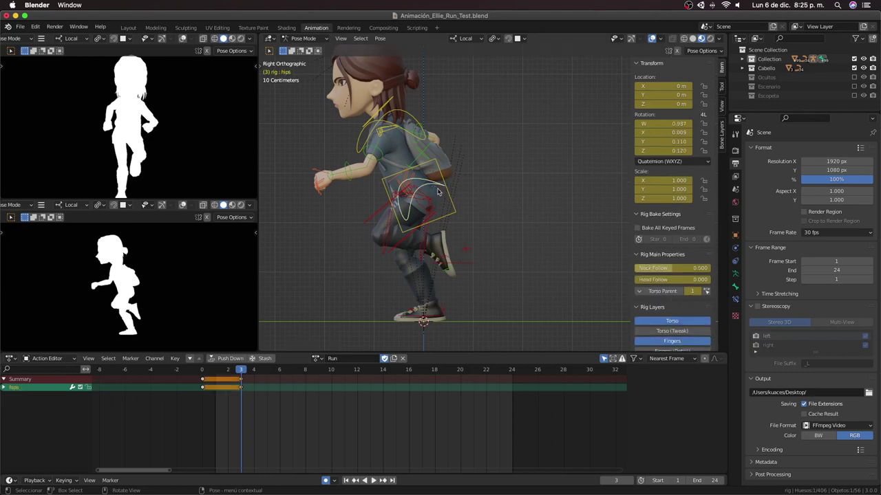
{"action": "key", "text": "r"}
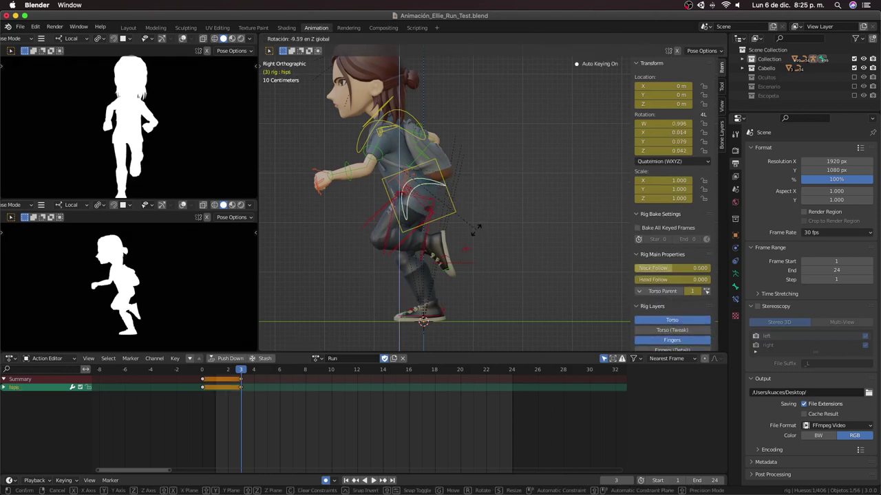
{"action": "key", "text": "Escape"}
{"action": "key", "text": "alt+r"}
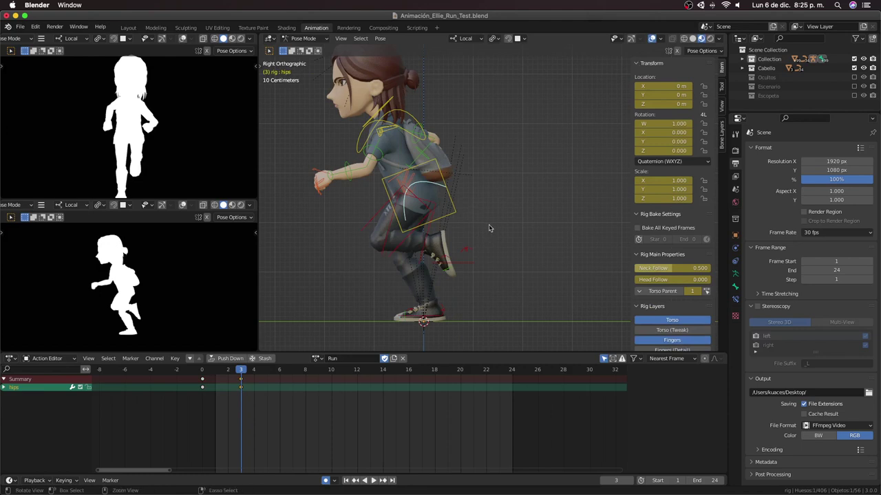
{"action": "key", "text": "i"}
{"action": "key", "text": "r"}
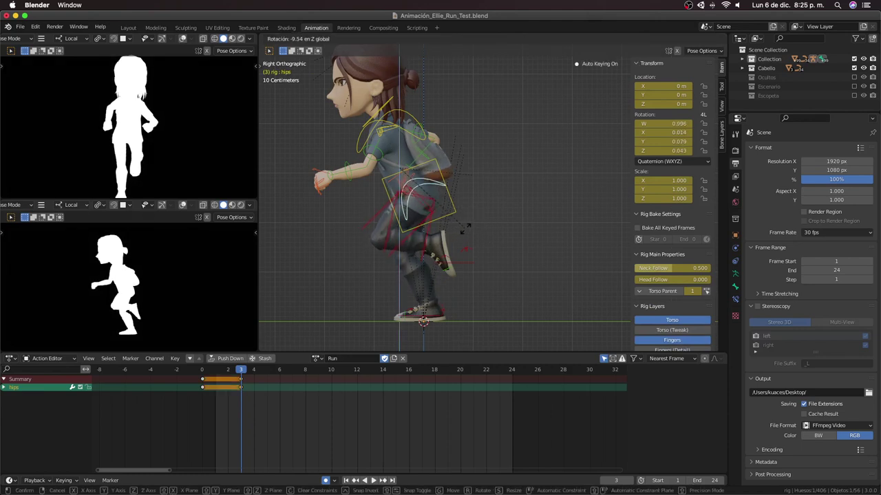
{"action": "left_click", "coordinate": [466, 230]}
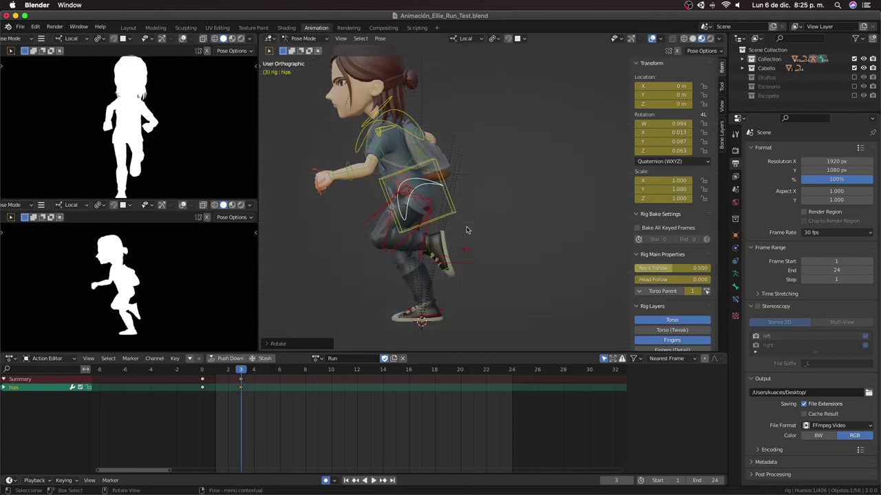
{"action": "key", "text": "KP_1"}
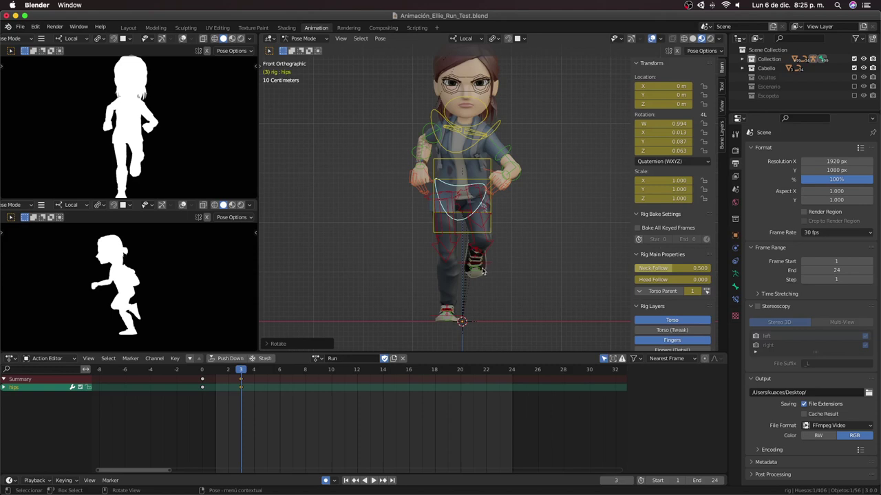
Step: Tilt the left heel and nudge the left foot IK position in front view
{"action": "left_click", "coordinate": [476, 251]}
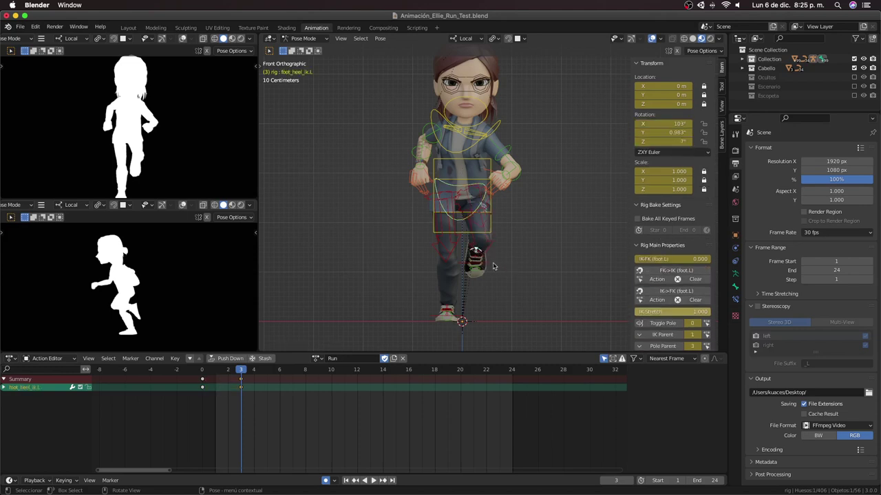
{"action": "key", "text": "r"}
{"action": "left_click", "coordinate": [496, 271]}
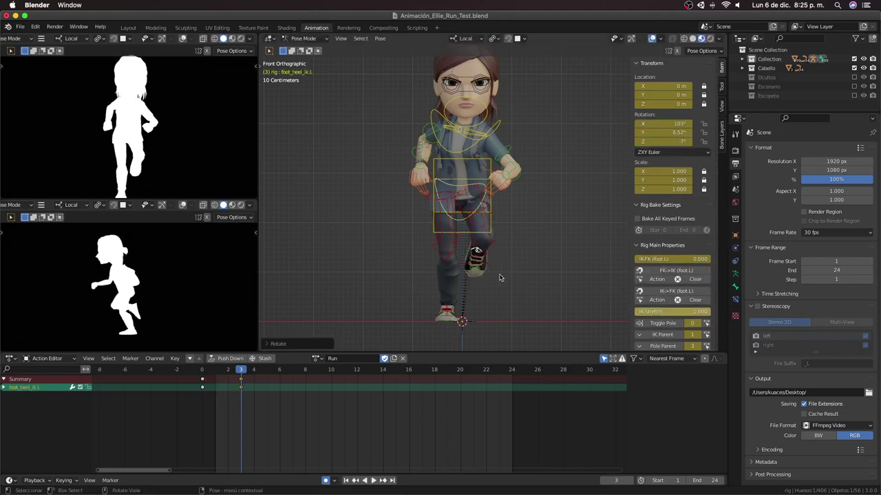
{"action": "left_click", "coordinate": [501, 278]}
{"action": "key", "text": "g"}
{"action": "left_click", "coordinate": [505, 280]}
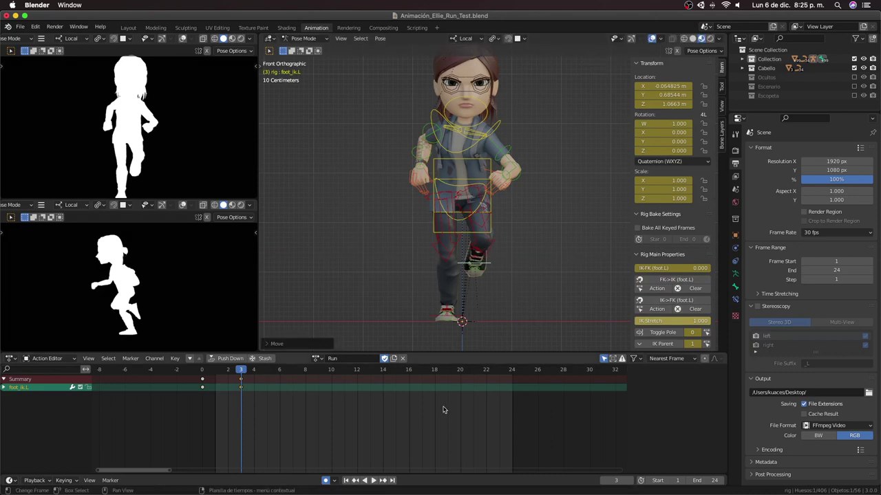
Step: Shift the right foot IK outward along X to 0.20374 m
{"action": "left_click", "coordinate": [435, 317]}
{"action": "key", "text": "g"}
{"action": "key", "text": "x"}
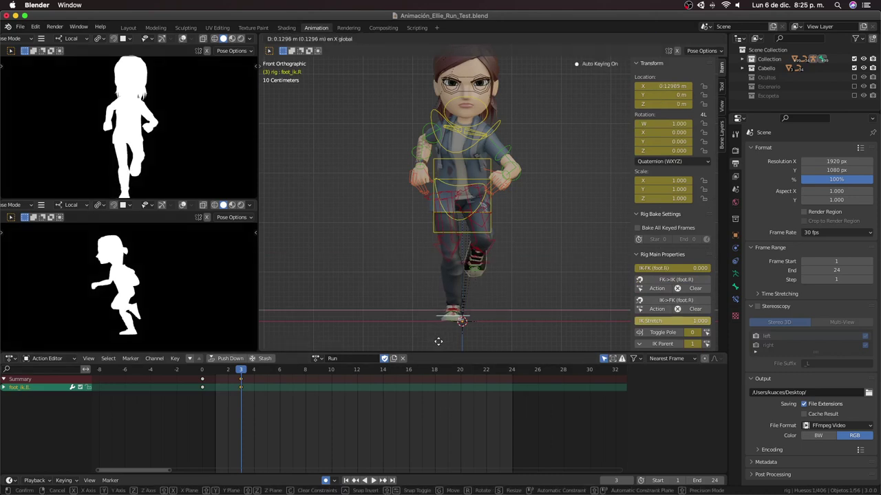
{"action": "left_click", "coordinate": [438, 342]}
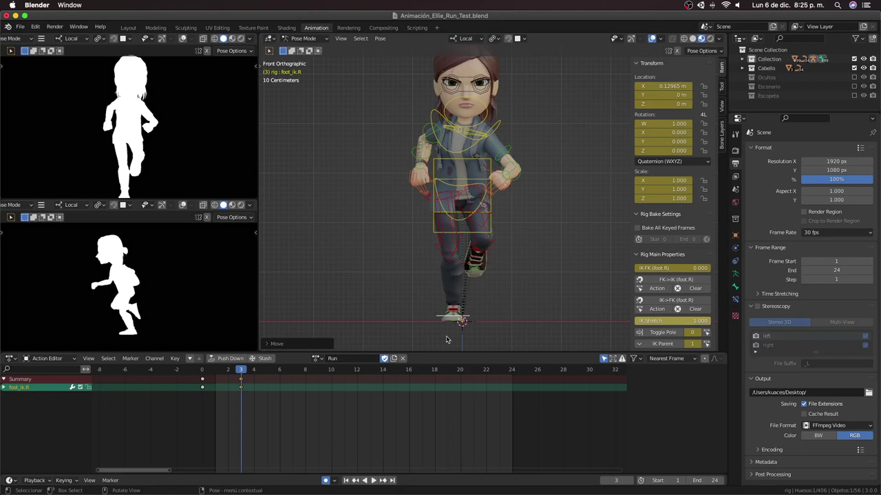
{"action": "key", "text": "g"}
{"action": "key", "text": "x"}
{"action": "left_click", "coordinate": [474, 291]}
{"action": "left_click_drag", "start_coordinate": [467, 185], "coordinate": [459, 343]}
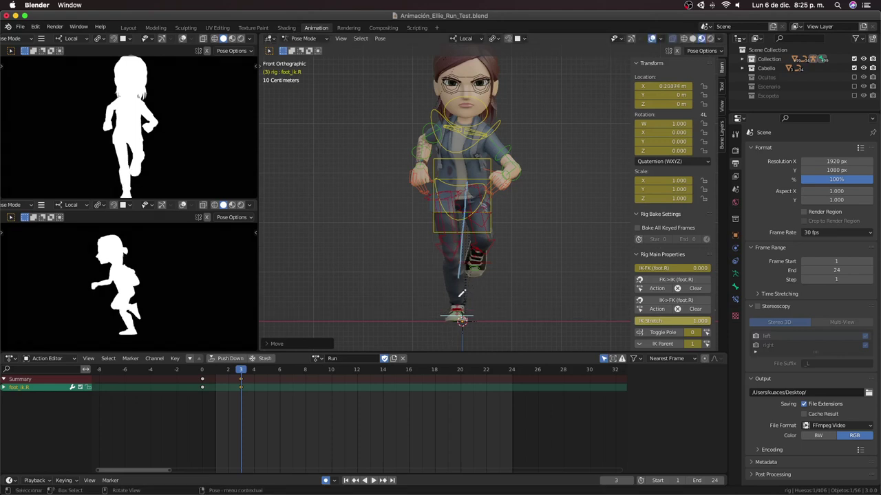
{"action": "left_click_drag", "start_coordinate": [470, 175], "coordinate": [452, 344]}
{"action": "left_click_drag", "start_coordinate": [465, 199], "coordinate": [463, 242]}
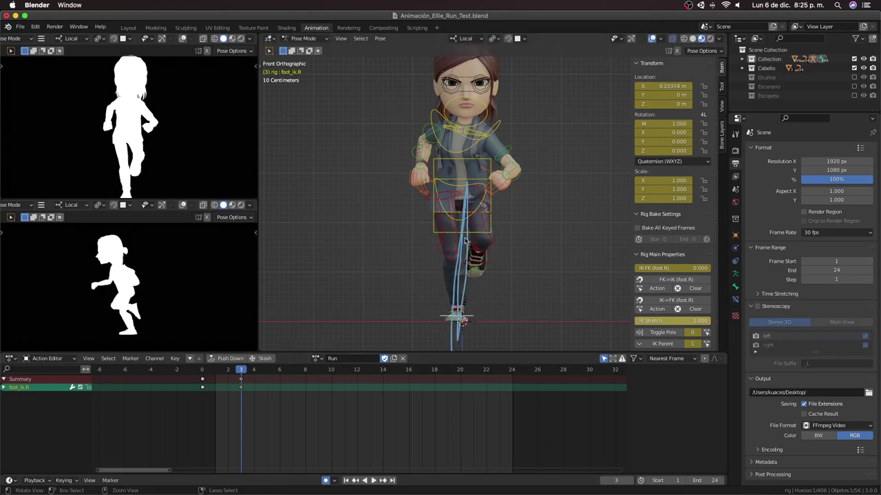
{"action": "key", "text": "ctrl+z"}
{"action": "key", "text": "ctrl+z"}
{"action": "key", "text": "ctrl+z"}
{"action": "key", "text": "ctrl+z"}
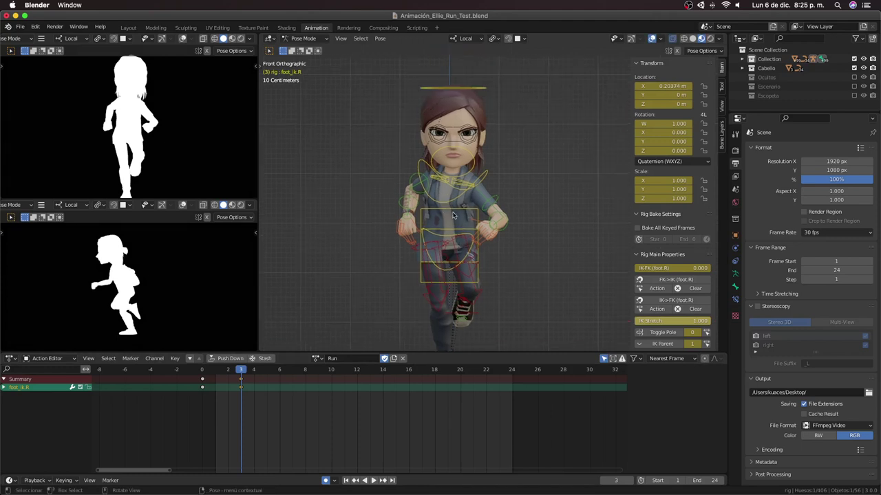
{"action": "scroll", "coordinate": [452, 215], "scroll_direction": "down", "scroll_amount": 3, "text": "shift"}
{"action": "scroll", "coordinate": [454, 227], "scroll_direction": "down", "scroll_amount": 3, "text": "shift"}
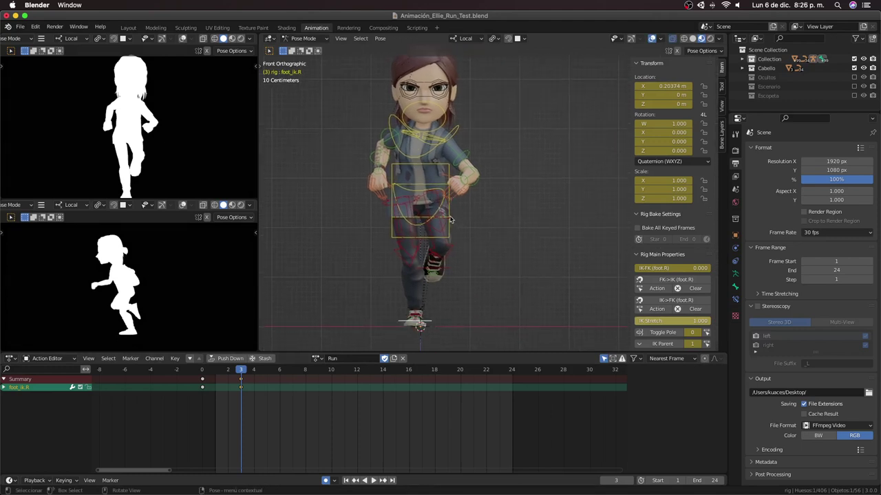
Step: Slide the torso sideways along local X to -0.046303 m
{"action": "left_click", "coordinate": [459, 253]}
{"action": "left_click", "coordinate": [454, 232]}
{"action": "key", "text": "g"}
{"action": "key", "text": "x"}
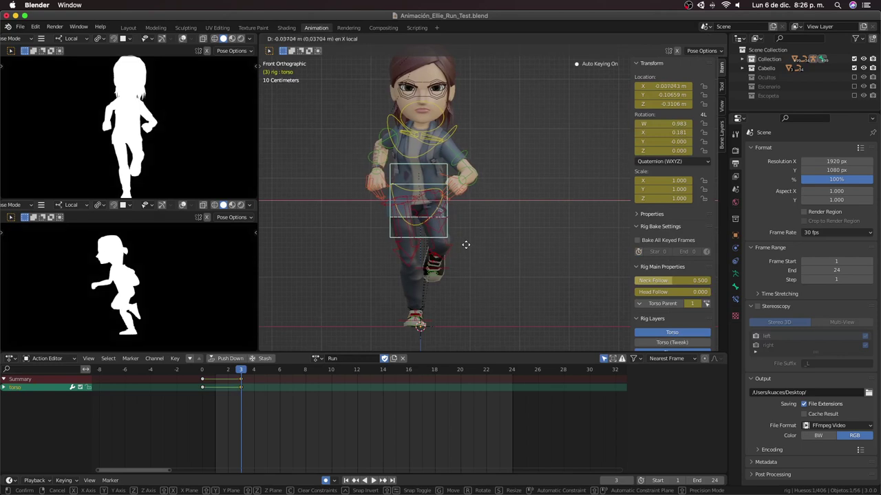
{"action": "left_click", "coordinate": [465, 247]}
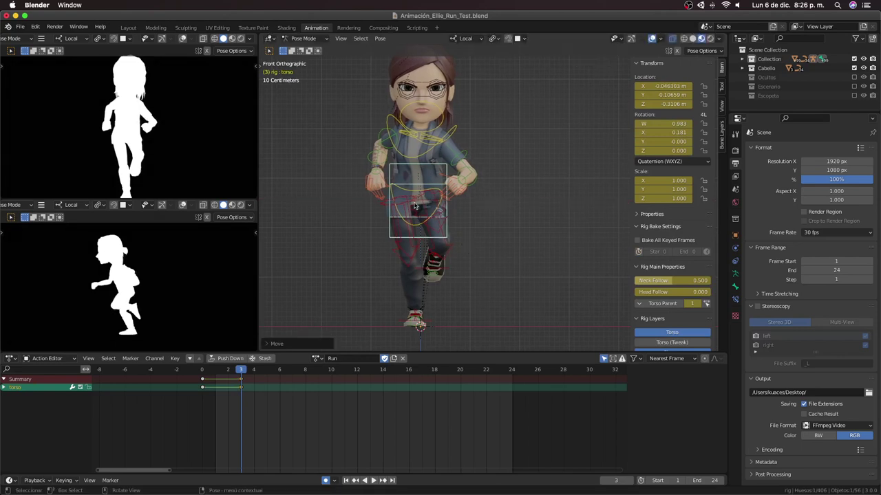
{"action": "scroll", "coordinate": [415, 206], "scroll_direction": "up", "scroll_amount": 2, "text": "shift"}
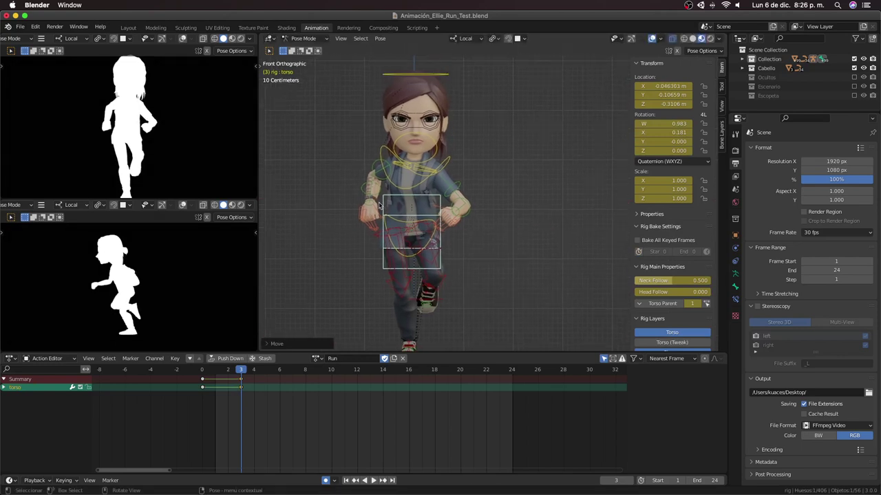
{"action": "scroll", "coordinate": [379, 205], "scroll_direction": "up", "scroll_amount": 1}
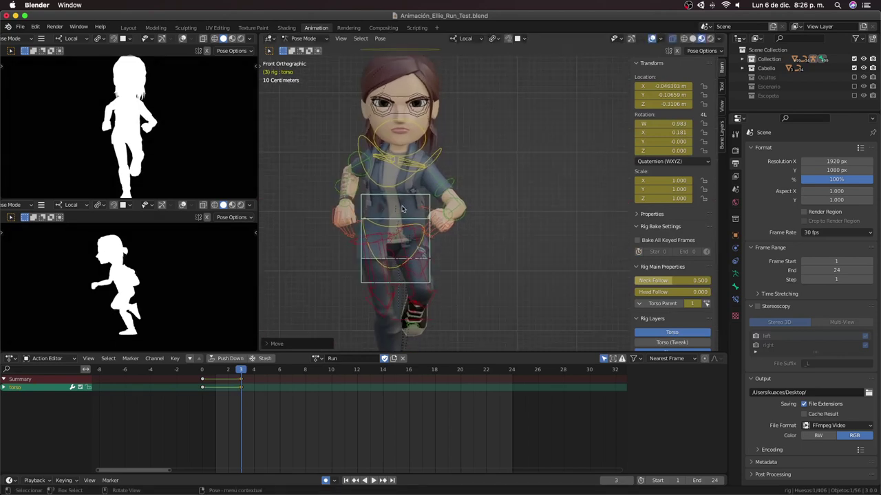
{"action": "left_click", "coordinate": [452, 181]}
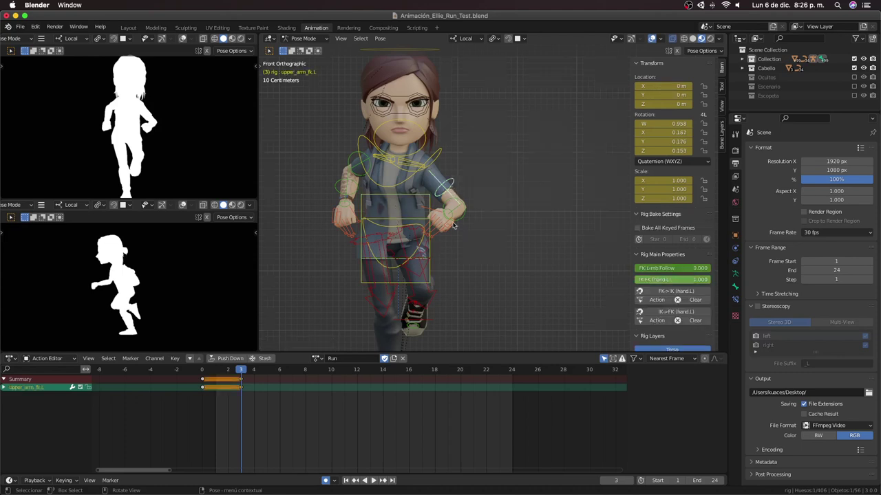
Step: In Right Orthographic view, rotate the left upper arm FK bone (upper_arm_fk.L) to a new angle
{"action": "key", "text": "KP_3"}
{"action": "key", "text": "r"}
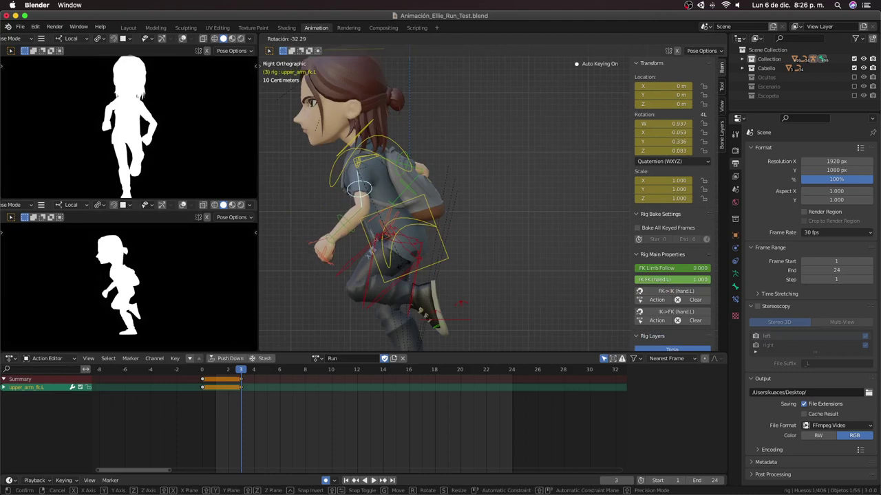
{"action": "left_click", "coordinate": [404, 267]}
{"action": "key", "text": "r"}
{"action": "key", "text": "r"}
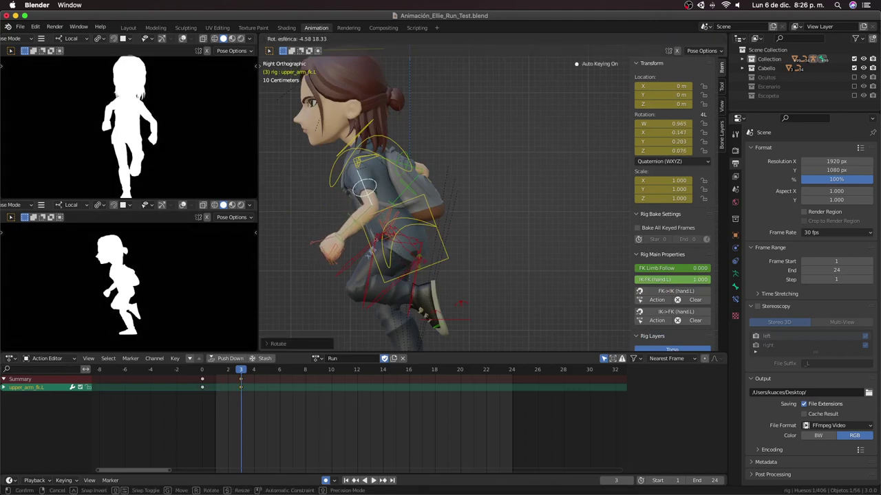
{"action": "left_click", "coordinate": [395, 245]}
{"action": "key", "text": "r"}
{"action": "key", "text": "r"}
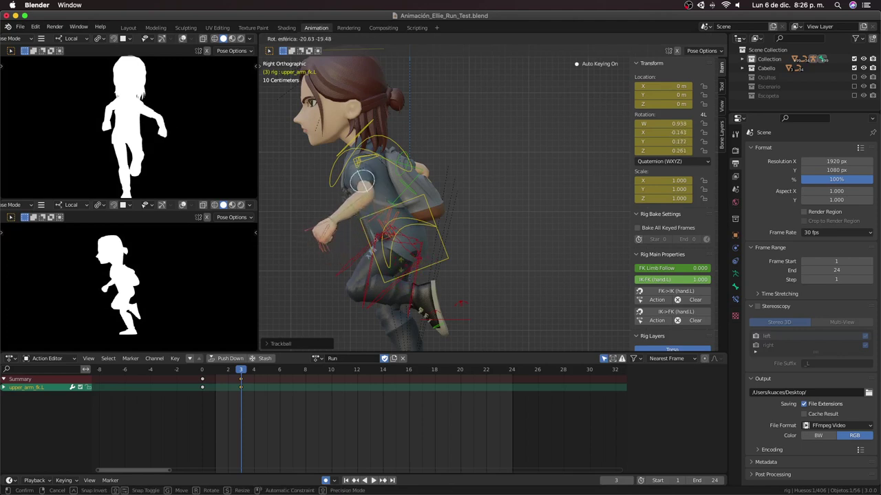
{"action": "key", "text": "r"}
{"action": "key", "text": "r"}
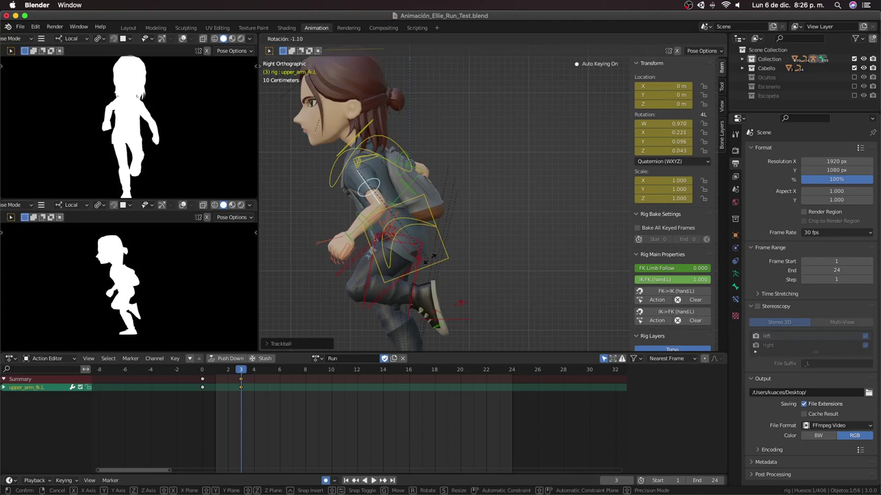
{"action": "left_click", "coordinate": [376, 192]}
Step: Rotate shoulder.L, then bend forearm_fk.L around its local X axis to W 0.997
{"action": "left_click", "coordinate": [357, 165]}
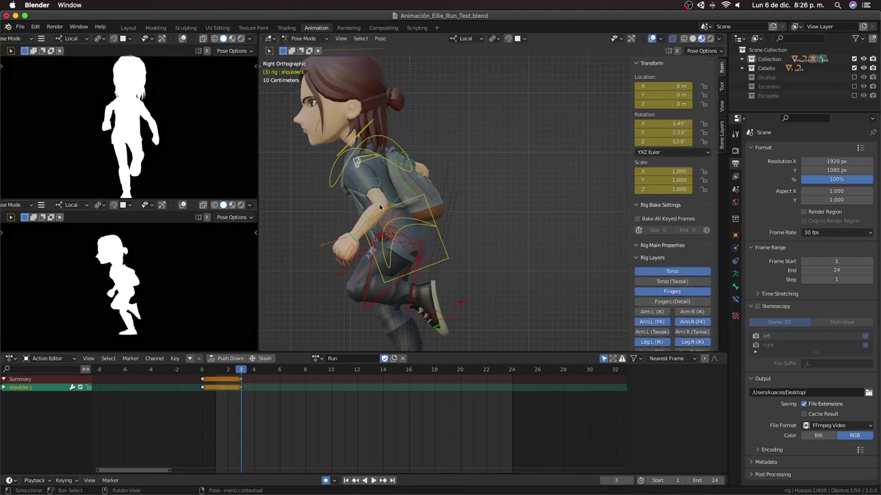
{"action": "key", "text": "r"}
{"action": "key", "text": "r"}
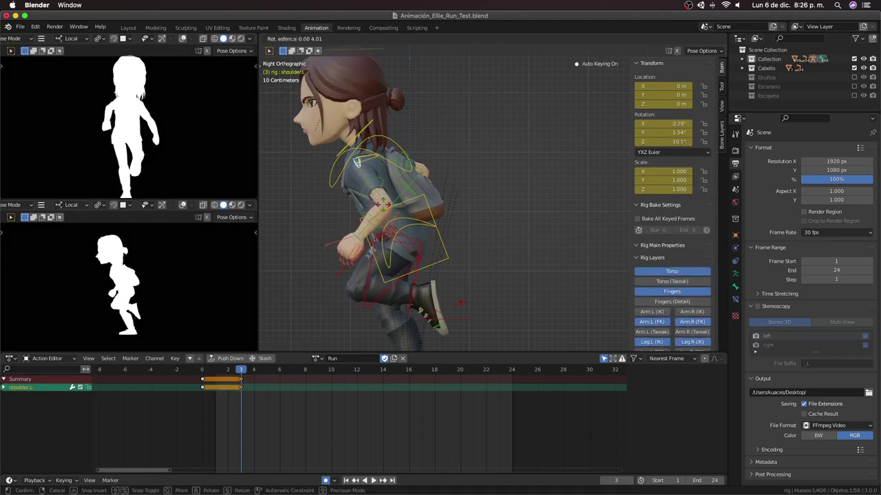
{"action": "left_click", "coordinate": [382, 207]}
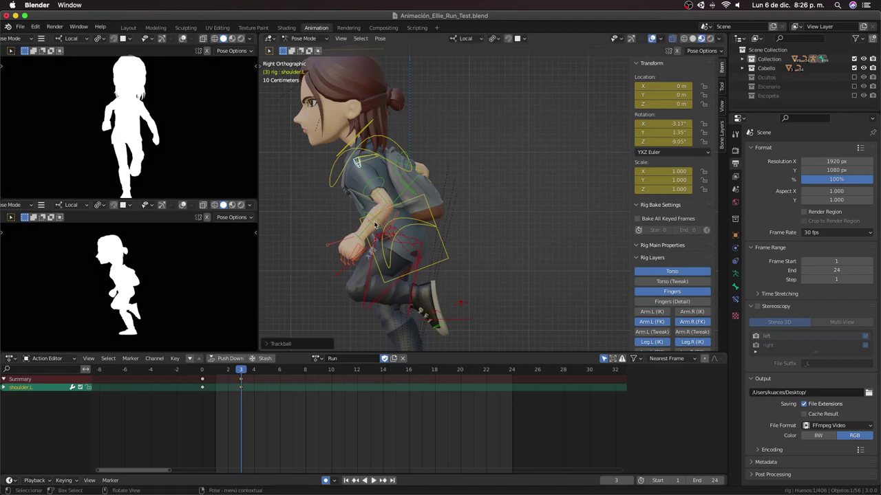
{"action": "left_click", "coordinate": [373, 227]}
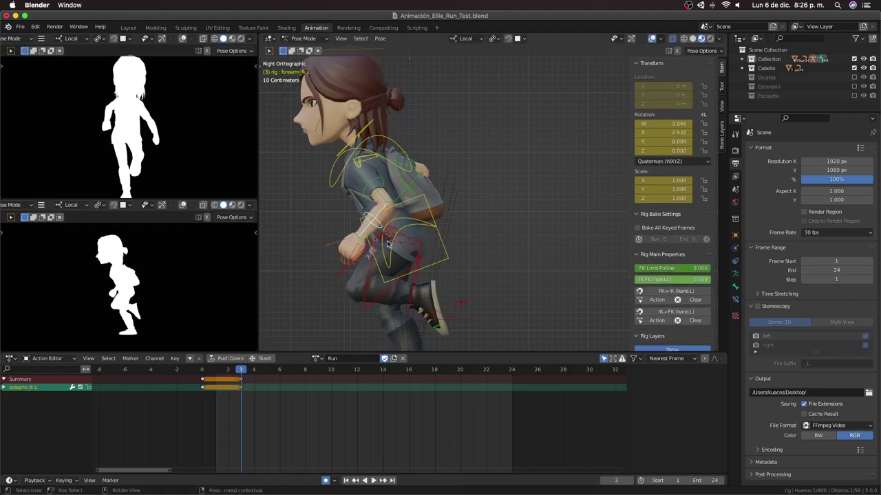
{"action": "key", "text": "r"}
{"action": "key", "text": "x"}
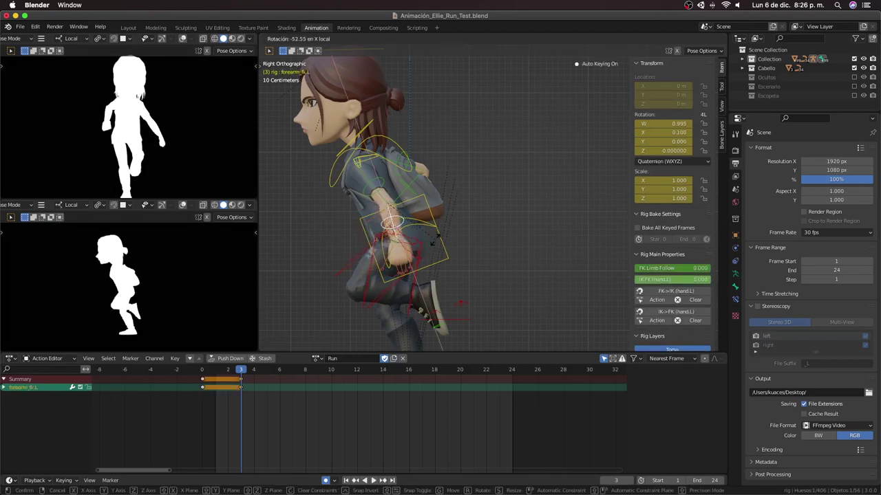
{"action": "left_click", "coordinate": [389, 230]}
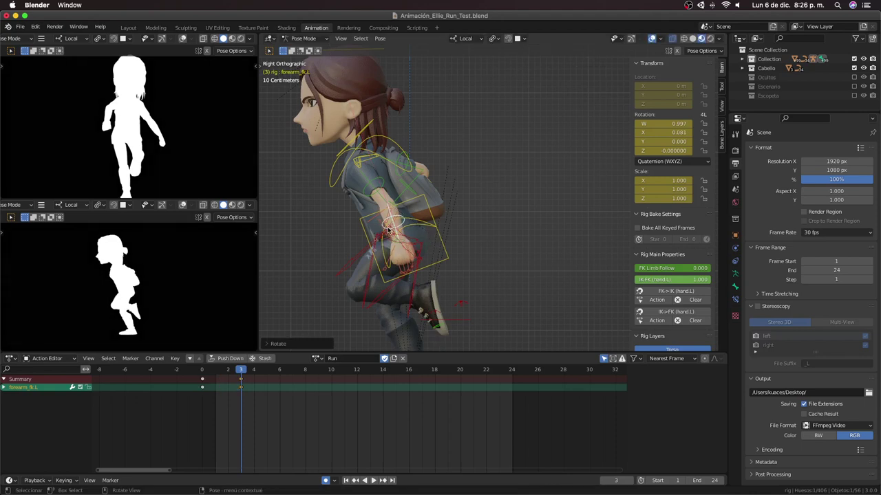
Step: Swing upper_arm_fk.L around local X to W 0.963, then return to Front Orthographic
{"action": "left_click", "coordinate": [383, 182]}
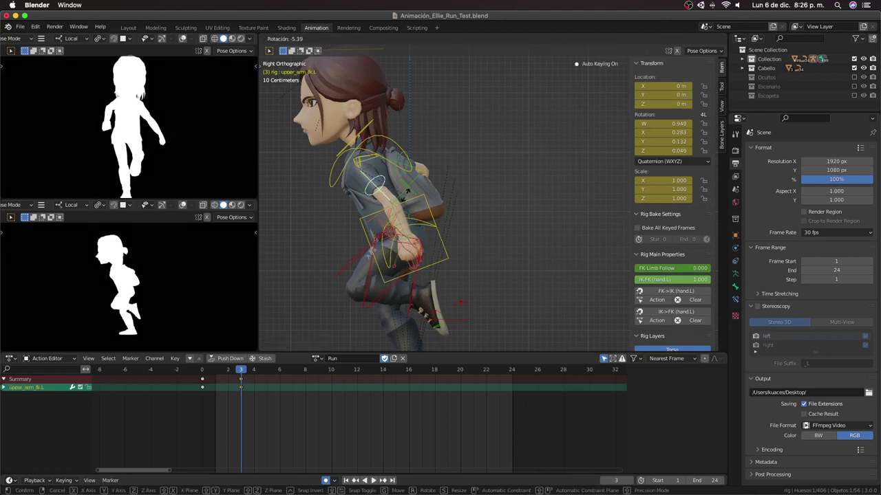
{"action": "key", "text": "r"}
{"action": "key", "text": "x"}
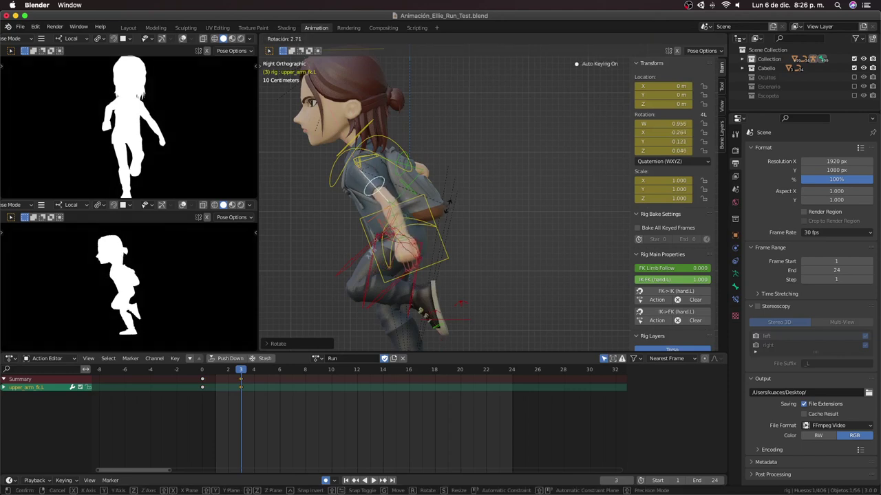
{"action": "left_click", "coordinate": [443, 213]}
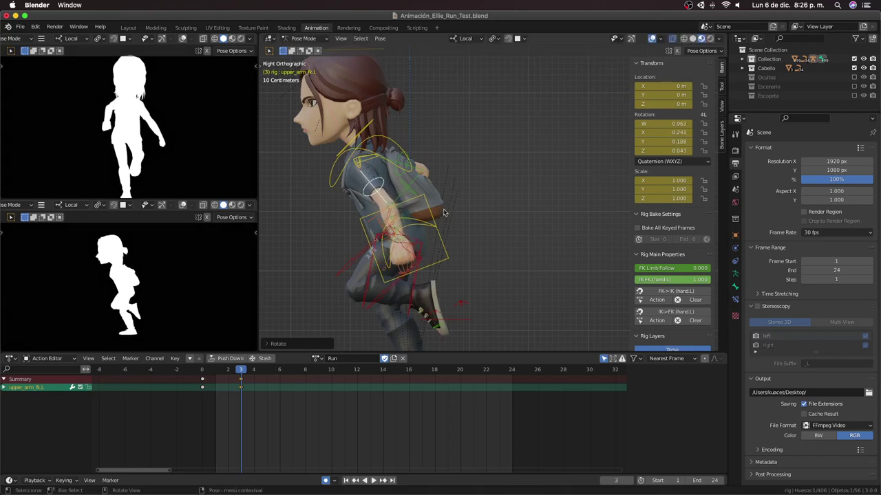
{"action": "key", "text": "KP_1"}
Step: Turn the left upper arm outward, then rotate and trackball-tilt the chest control
{"action": "key", "text": "r"}
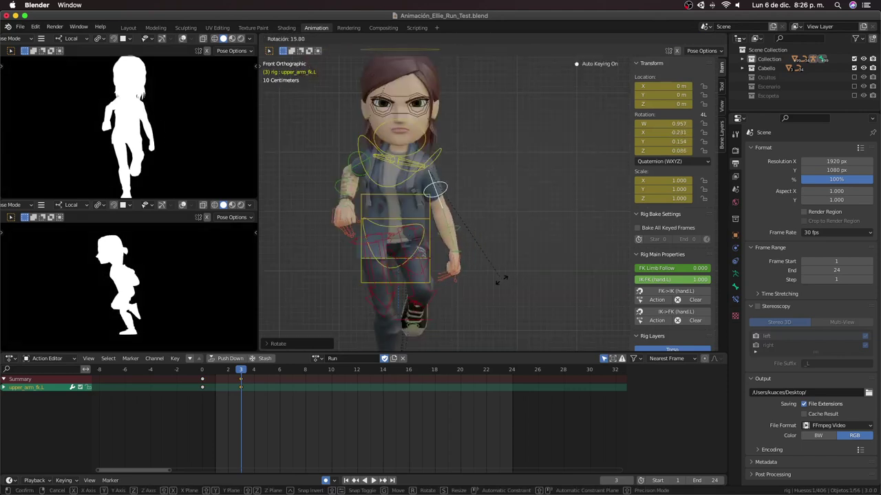
{"action": "left_click", "coordinate": [500, 282]}
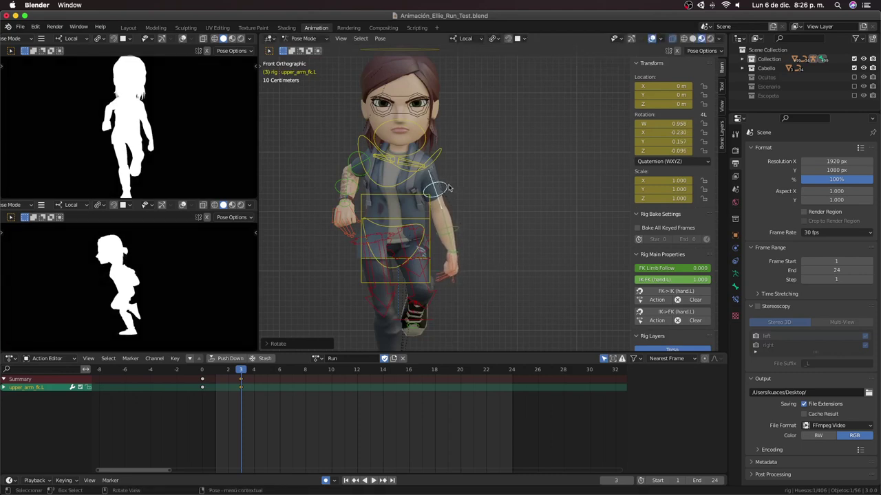
{"action": "left_click", "coordinate": [436, 161]}
{"action": "key", "text": "r"}
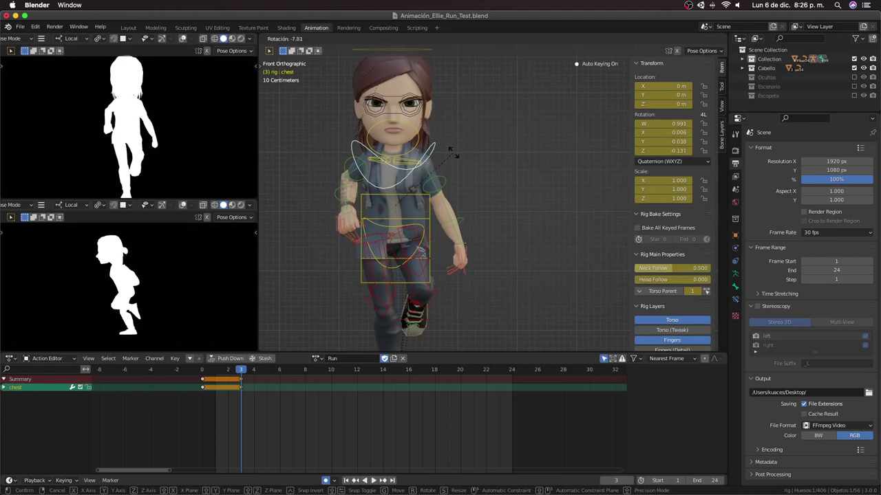
{"action": "left_click", "coordinate": [451, 159]}
{"action": "key", "text": "r"}
{"action": "key", "text": "r"}
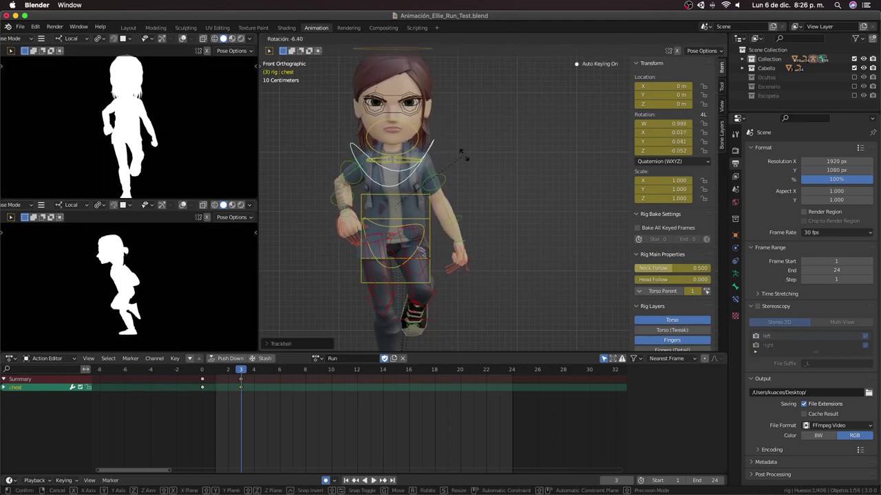
{"action": "left_click", "coordinate": [464, 158]}
{"action": "key", "text": "r"}
{"action": "key", "text": "r"}
{"action": "left_click", "coordinate": [467, 178]}
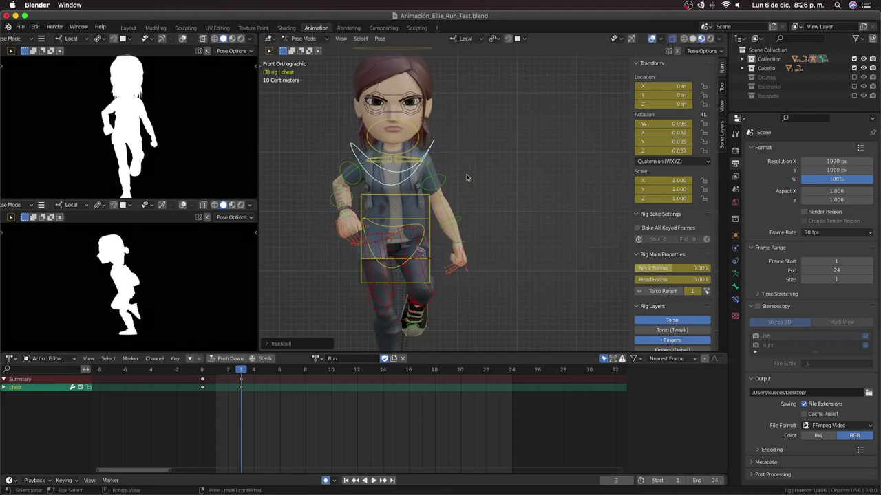
Step: Swing upper_arm_fk.L and bend forearm_fk.L around its local X axis
{"action": "left_click", "coordinate": [442, 185]}
{"action": "key", "text": "r"}
{"action": "left_click", "coordinate": [474, 234]}
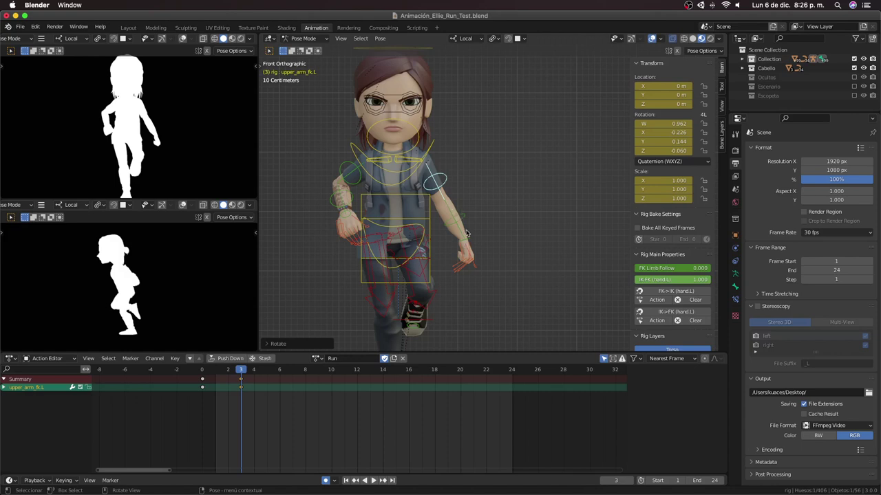
{"action": "left_click", "coordinate": [470, 222]}
{"action": "key", "text": "r"}
{"action": "key", "text": "x"}
{"action": "key", "text": "x"}
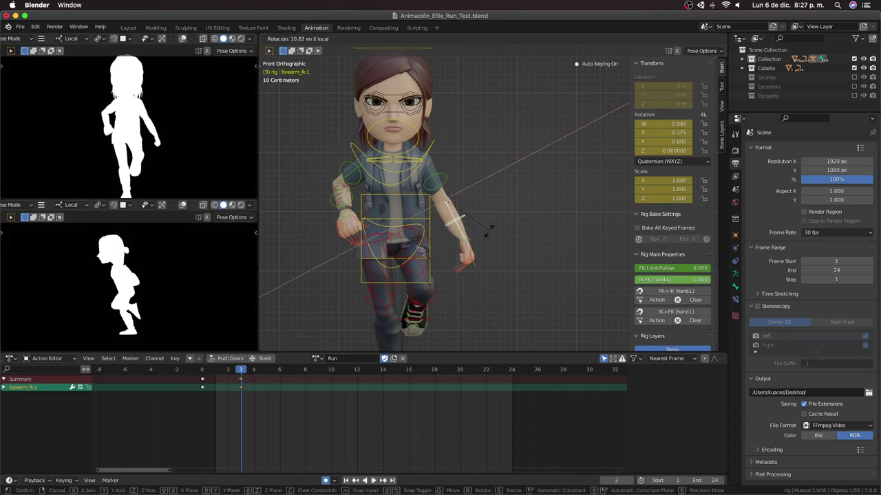
{"action": "left_click", "coordinate": [488, 236]}
Step: Twist upper_arm_fk.L on local Y and rotate hand_fk.L to W 0.959, X 0.175, Y 0.299, Z -0.098
{"action": "left_click", "coordinate": [450, 181]}
{"action": "key", "text": "r"}
{"action": "key", "text": "y"}
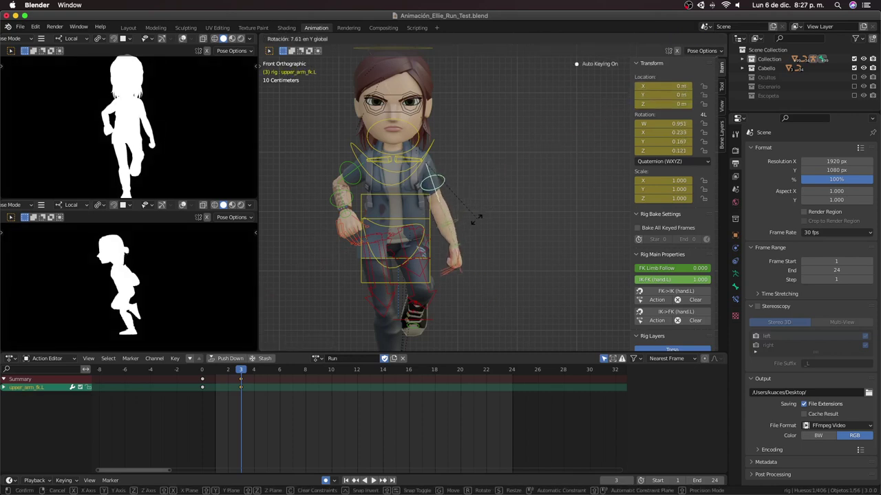
{"action": "key", "text": "y"}
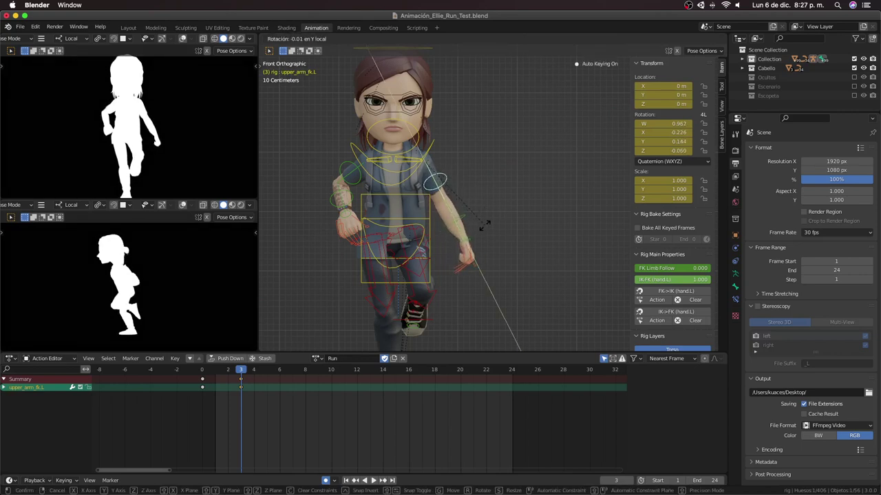
{"action": "left_click", "coordinate": [486, 225]}
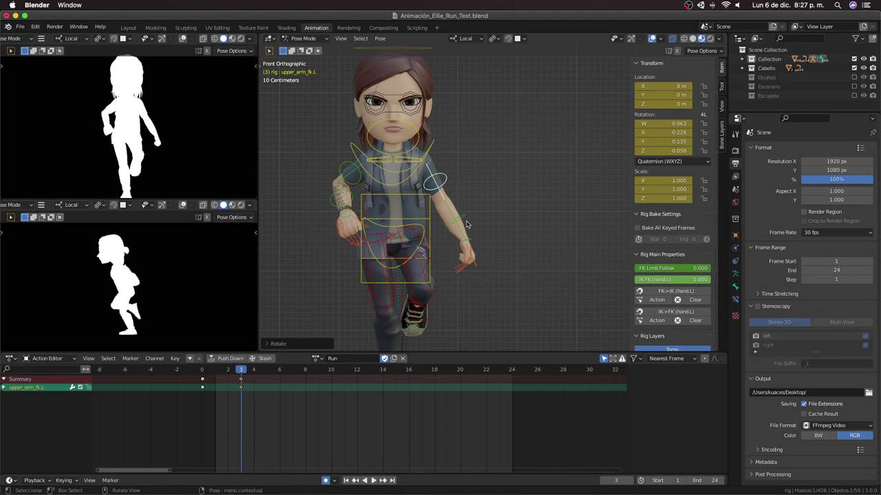
{"action": "left_click", "coordinate": [472, 249]}
{"action": "key", "text": "r"}
{"action": "key", "text": "r"}
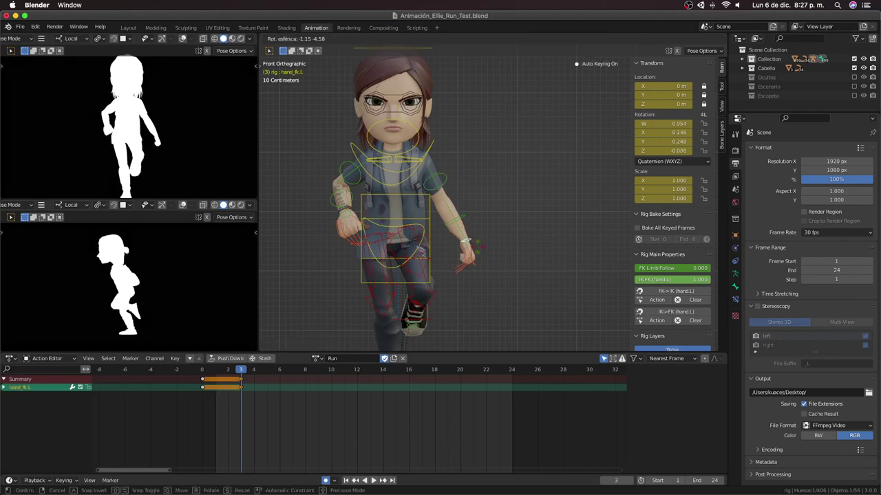
{"action": "left_click", "coordinate": [474, 251]}
{"action": "middle_click_drag", "start_coordinate": [474, 252], "coordinate": [424, 250]}
Step: In Right Orthographic view, adjust the left upper arm's rotation and recentre the character
{"action": "key", "text": "KP_3"}
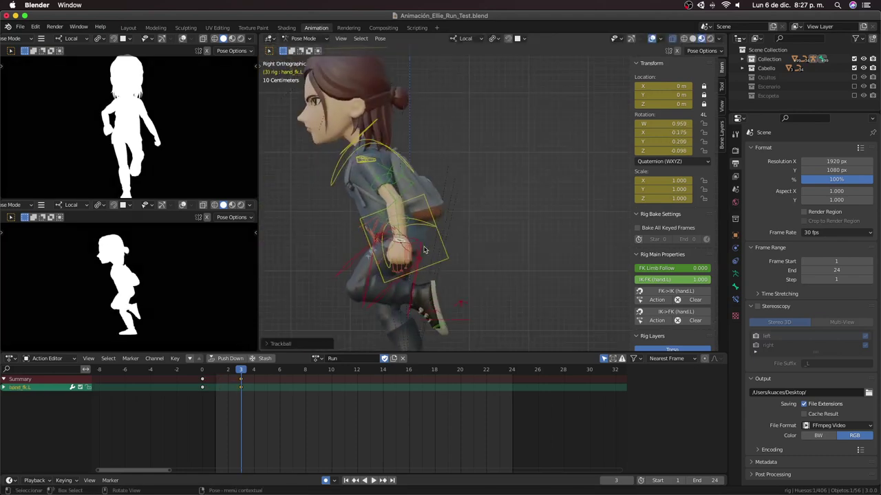
{"action": "left_click", "coordinate": [376, 200]}
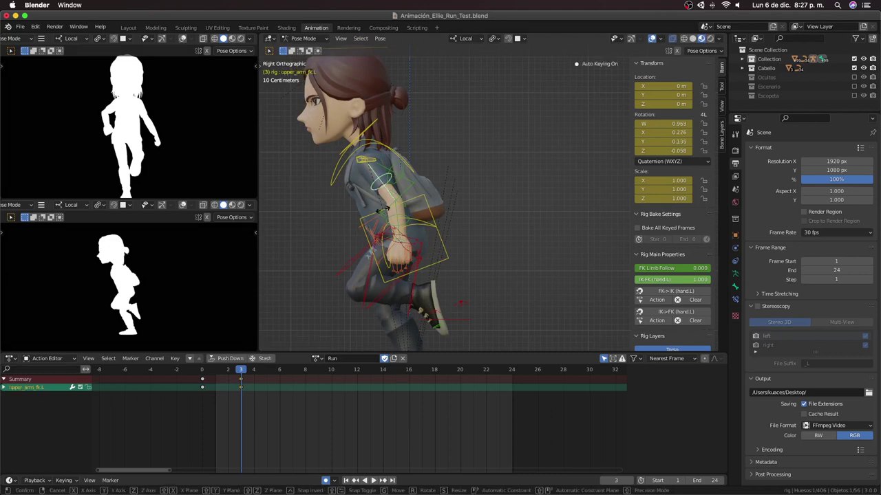
{"action": "key", "text": "r"}
{"action": "left_click", "coordinate": [386, 258]}
{"action": "middle_click_drag", "start_coordinate": [386, 259], "coordinate": [415, 243], "text": "shift"}
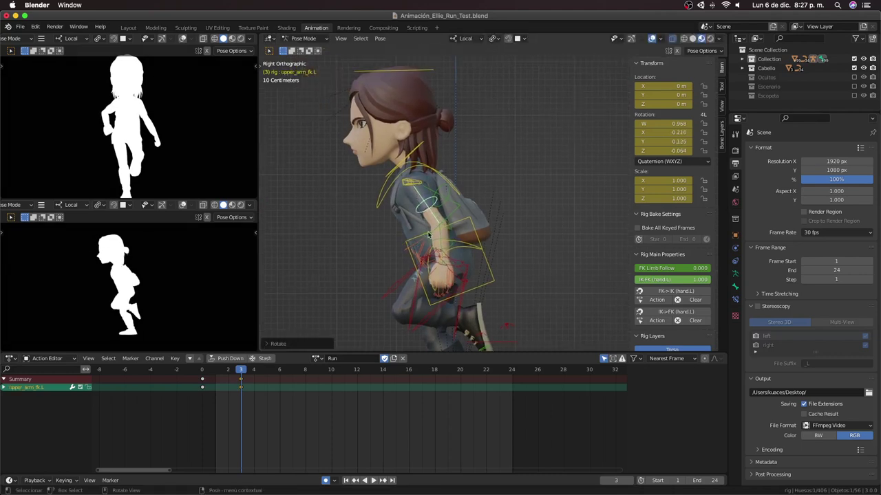
Step: Swing upper_arm_fk.R forward and bend forearm_fk.R to W 0.824, X 0.555
{"action": "left_click", "coordinate": [448, 205]}
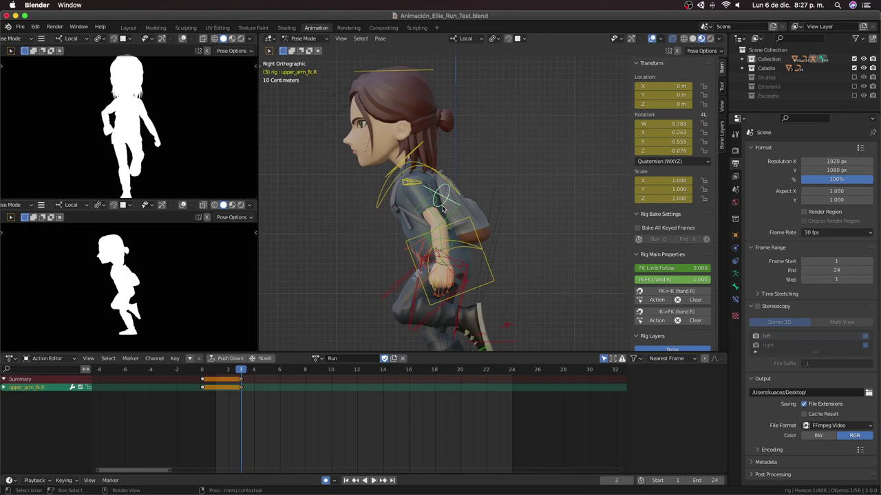
{"action": "key", "text": "r"}
{"action": "left_click", "coordinate": [427, 233]}
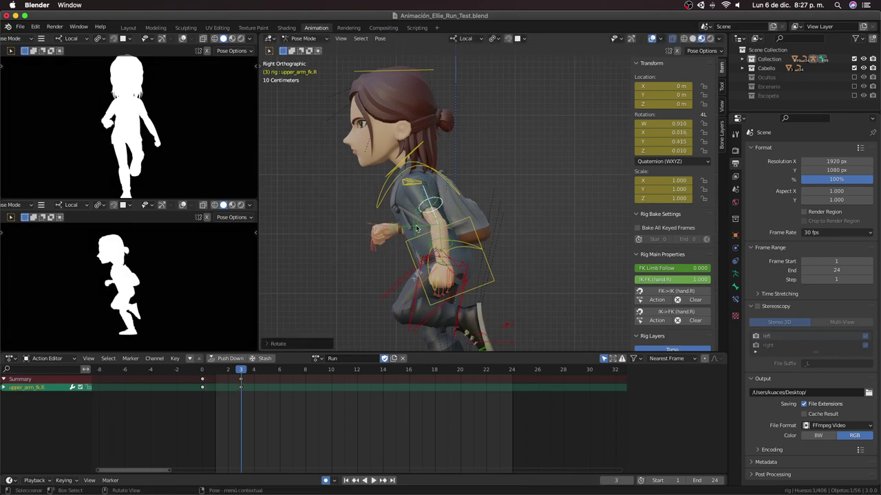
{"action": "key", "text": "r"}
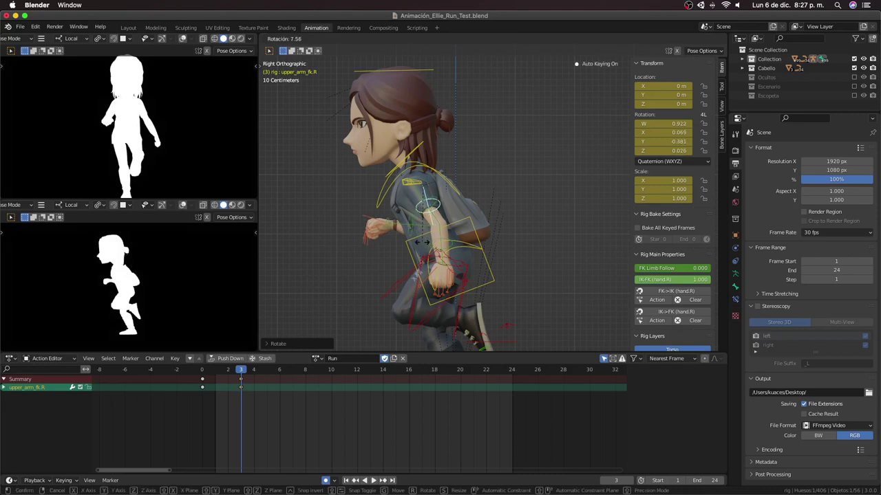
{"action": "left_click", "coordinate": [406, 232]}
{"action": "left_click", "coordinate": [390, 234]}
{"action": "key", "text": "r"}
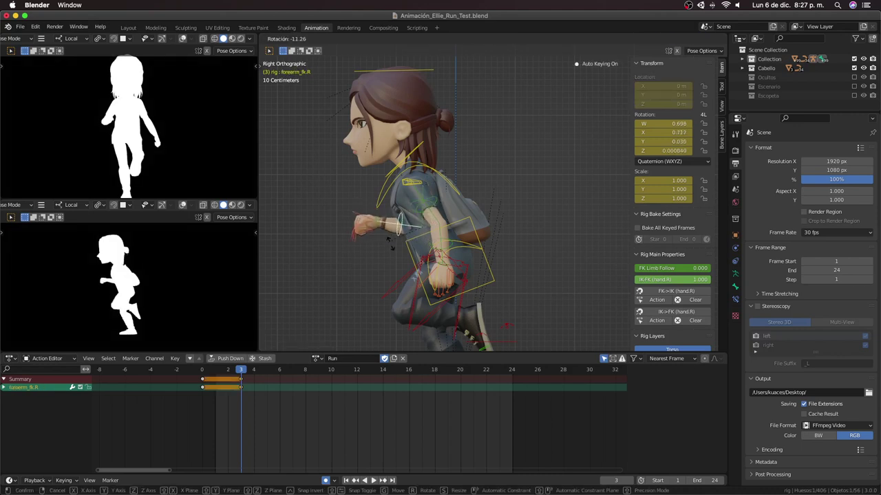
{"action": "left_click", "coordinate": [397, 263]}
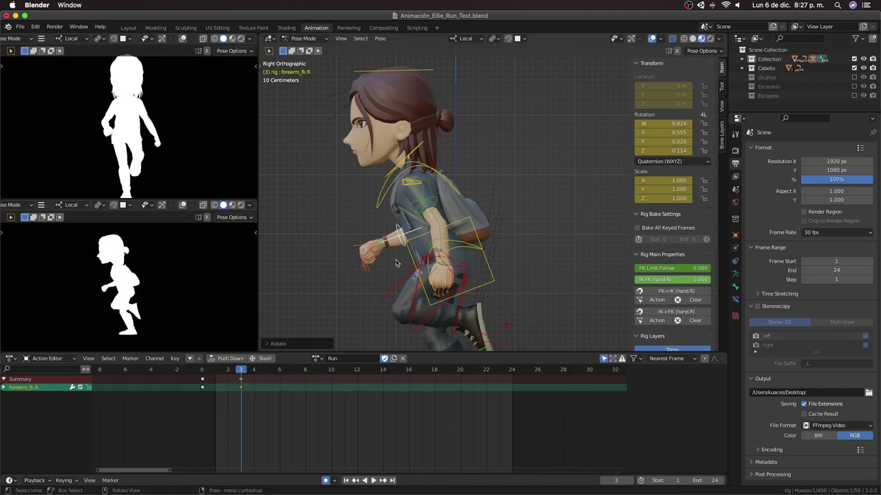
Step: In Front Orthographic view, tilt shoulder.R with a free rotation and rotate upper_arm_fk.R
{"action": "key", "text": "KP_1"}
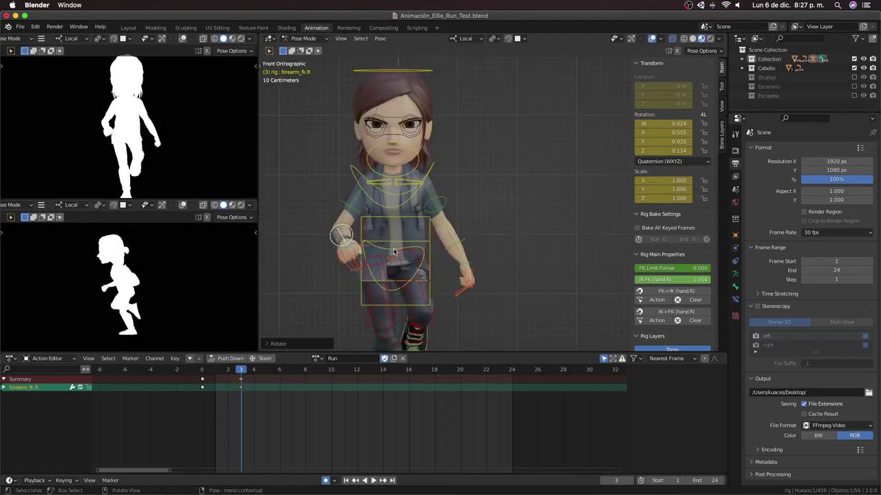
{"action": "left_click", "coordinate": [377, 189]}
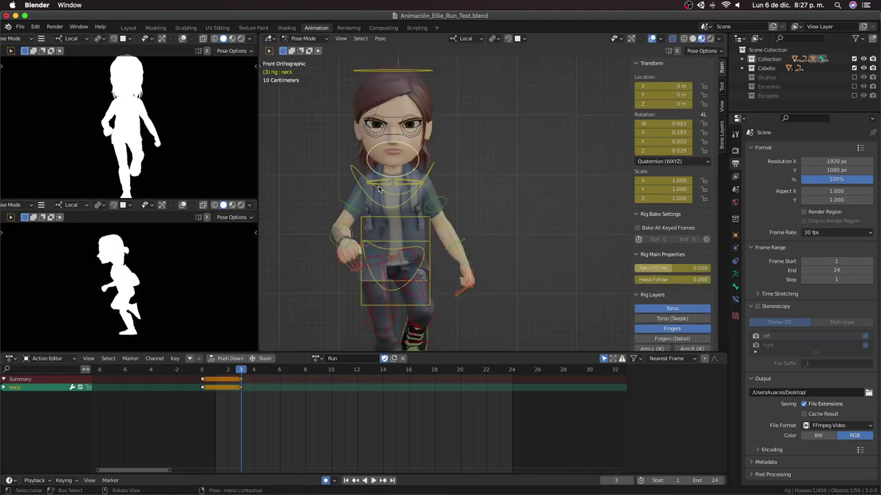
{"action": "left_click", "coordinate": [377, 189]}
{"action": "key", "text": "r"}
{"action": "key", "text": "r"}
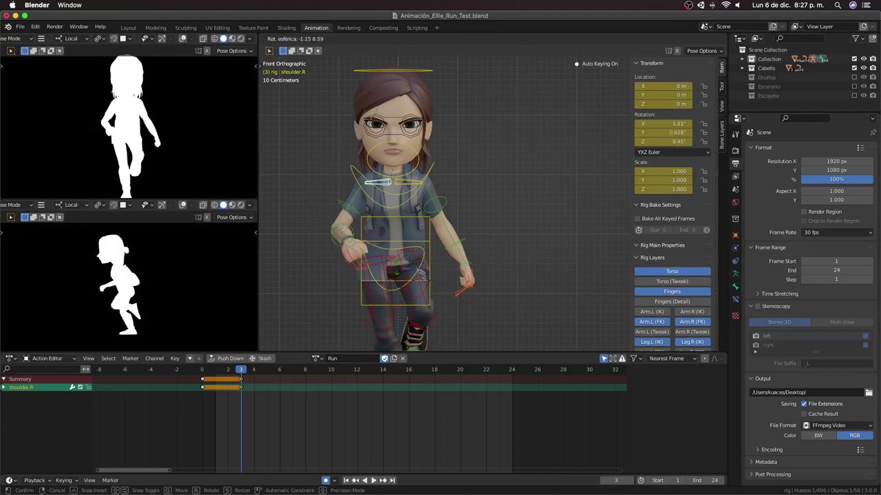
{"action": "left_click", "coordinate": [369, 259]}
{"action": "left_click", "coordinate": [346, 214]}
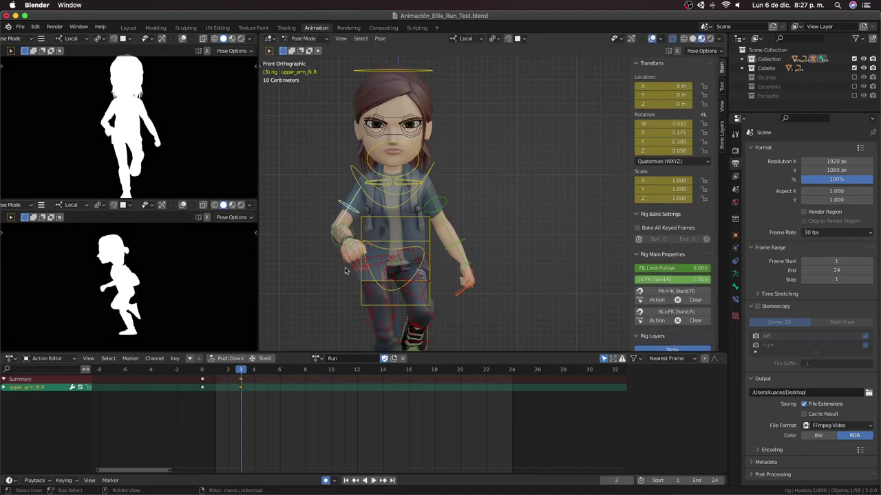
{"action": "key", "text": "r"}
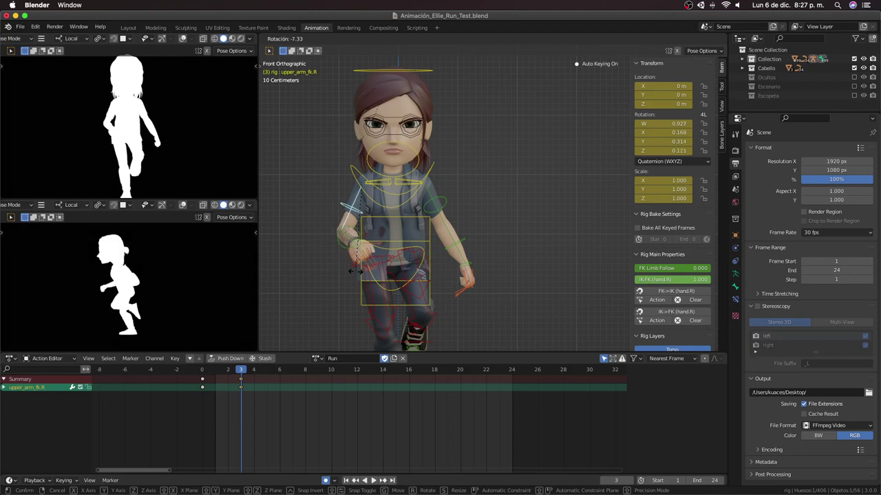
{"action": "left_click", "coordinate": [355, 261]}
Step: Freely rotate hand_fk.R to W 0.970
{"action": "left_click", "coordinate": [353, 246]}
{"action": "key", "text": "r"}
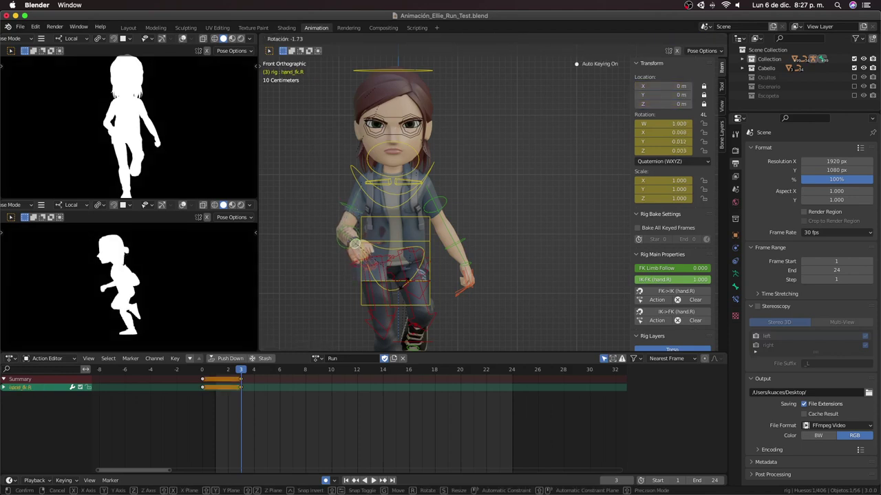
{"action": "key", "text": "y"}
{"action": "key", "text": "Escape"}
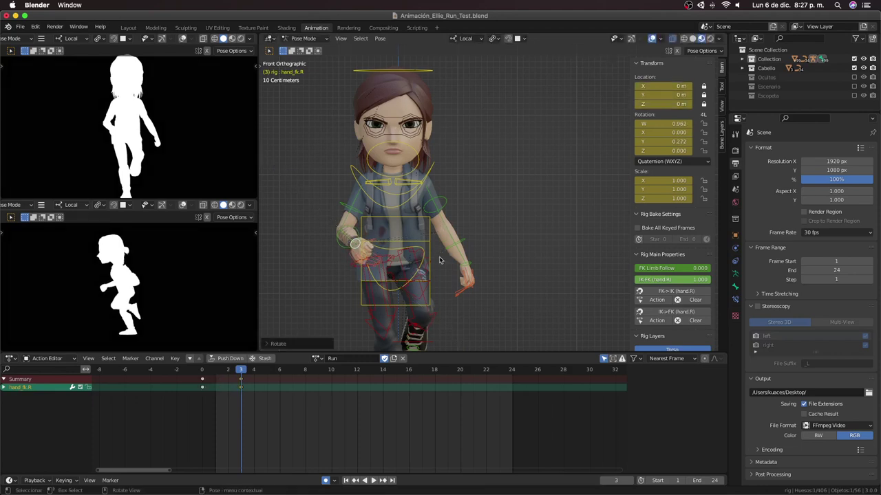
{"action": "key", "text": "r"}
{"action": "key", "text": "r"}
{"action": "left_click", "coordinate": [439, 248]}
Step: Rotate the chest and move the torso down and sideways to X 0.018522 m
{"action": "left_click", "coordinate": [434, 167]}
{"action": "key", "text": "r"}
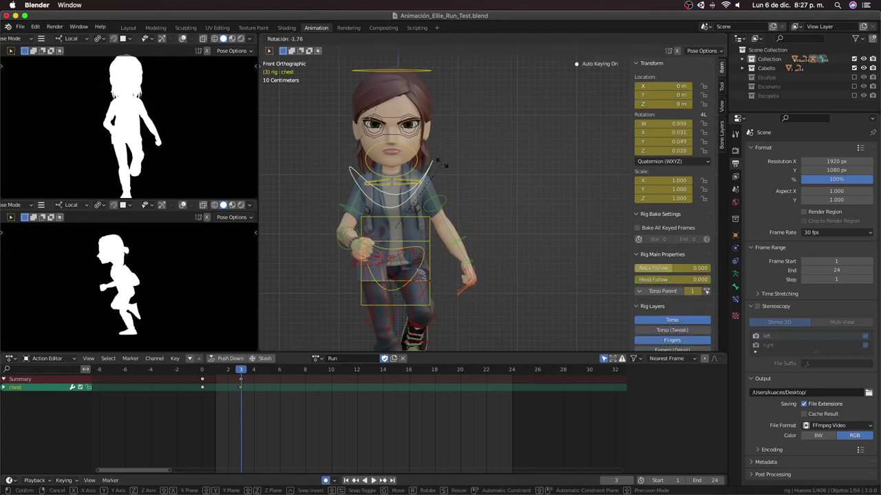
{"action": "left_click", "coordinate": [435, 244]}
{"action": "left_click", "coordinate": [433, 270]}
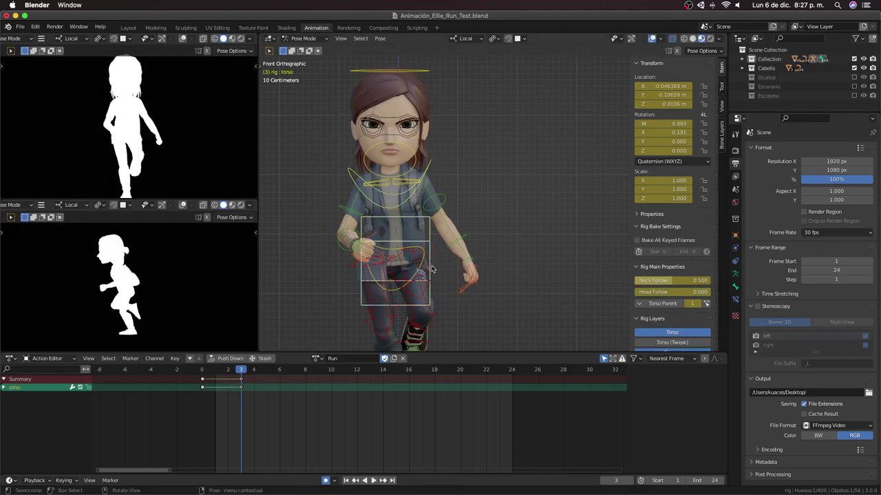
{"action": "key", "text": "g"}
{"action": "left_click", "coordinate": [451, 289]}
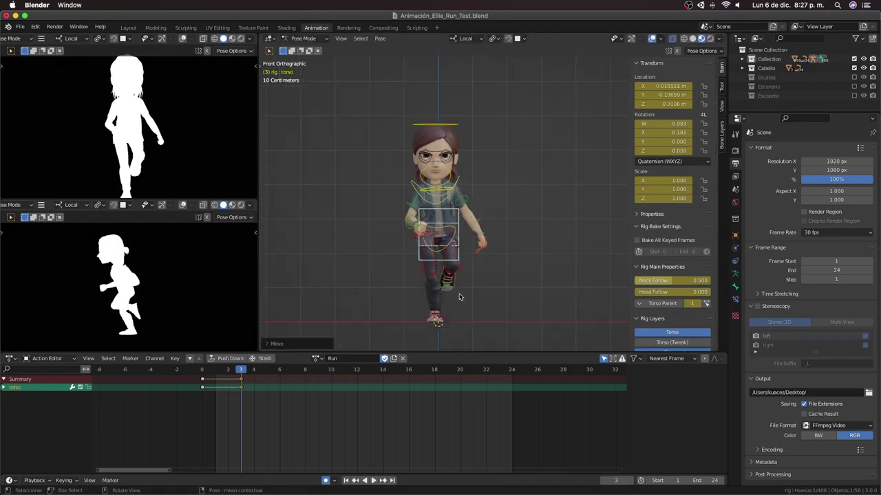
Step: Orbit the view, play the run cycle, and return the playhead to frame 0
{"action": "mouse_move", "coordinate": [451, 288]}
{"action": "middle_mouse_down"}
{"action": "mouse_move", "coordinate": [514, 316]}
{"action": "mouse_move", "coordinate": [557, 306]}
{"action": "middle_mouse_up"}
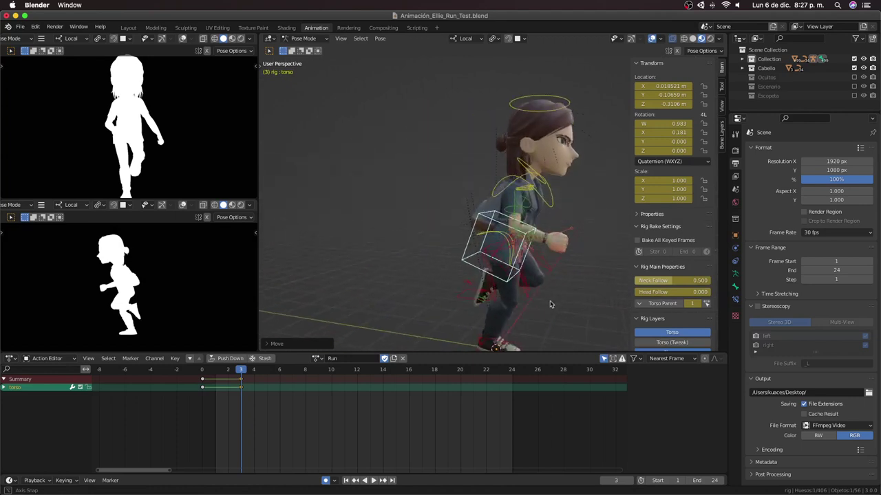
{"action": "key", "text": "space"}
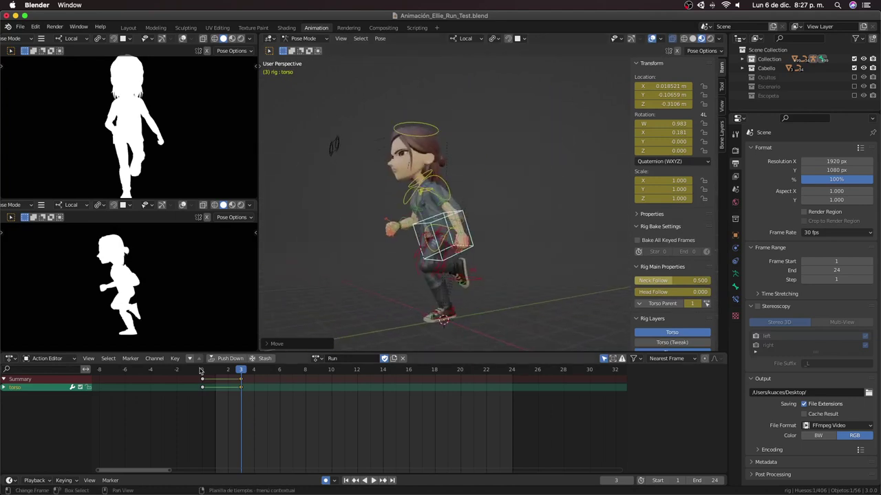
{"action": "mouse_move", "coordinate": [227, 371]}
{"action": "left_mouse_down"}
{"action": "mouse_move", "coordinate": [189, 385]}
{"action": "mouse_move", "coordinate": [240, 386]}
{"action": "left_mouse_up"}
Step: Select all bones, duplicate the frame-3 keys to frame 6, and view frame 6 from the right
{"action": "key", "text": "space"}
{"action": "key", "text": "a"}
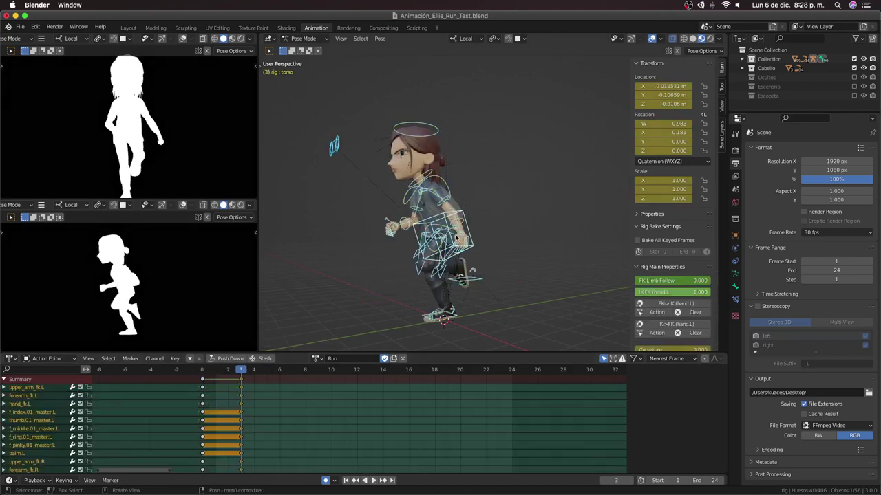
{"action": "left_click", "coordinate": [248, 423]}
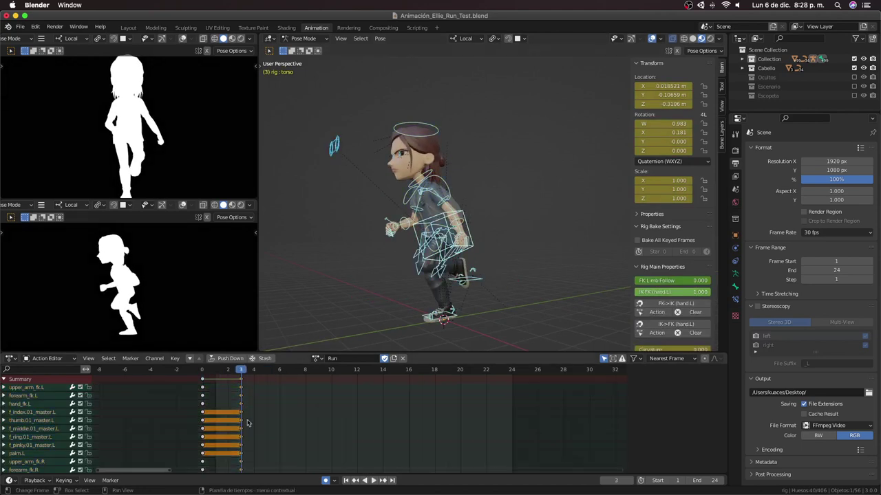
{"action": "left_click", "coordinate": [245, 383]}
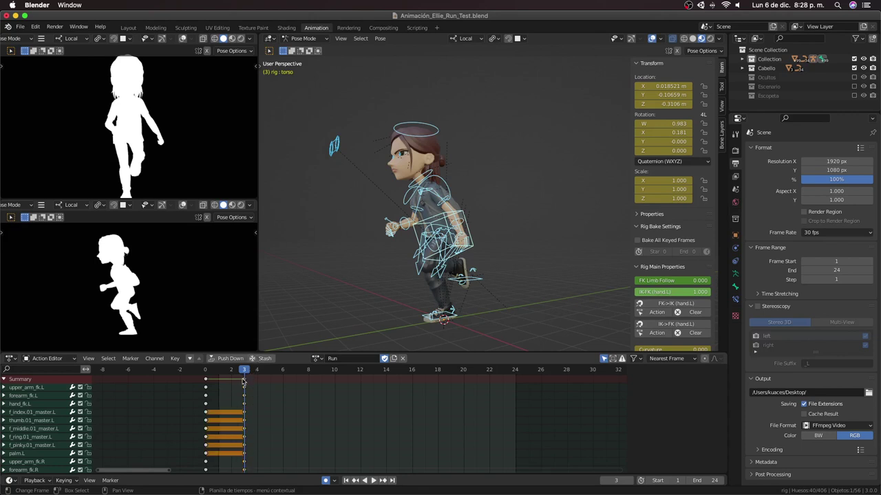
{"action": "key", "text": "shift+d"}
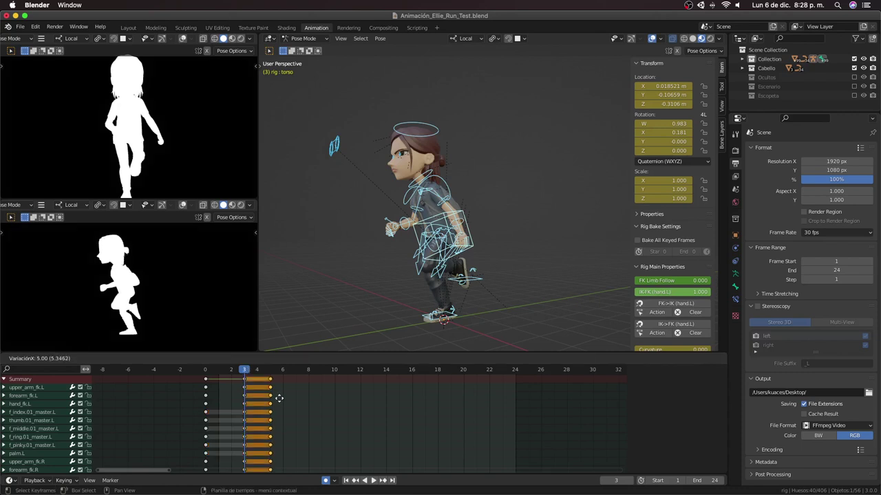
{"action": "left_click", "coordinate": [282, 398]}
{"action": "left_click", "coordinate": [281, 371]}
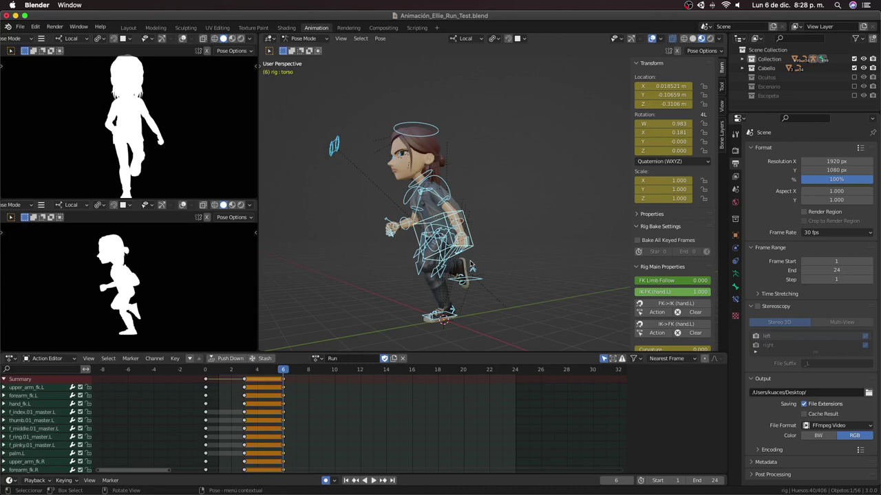
{"action": "key", "text": "KP_3"}
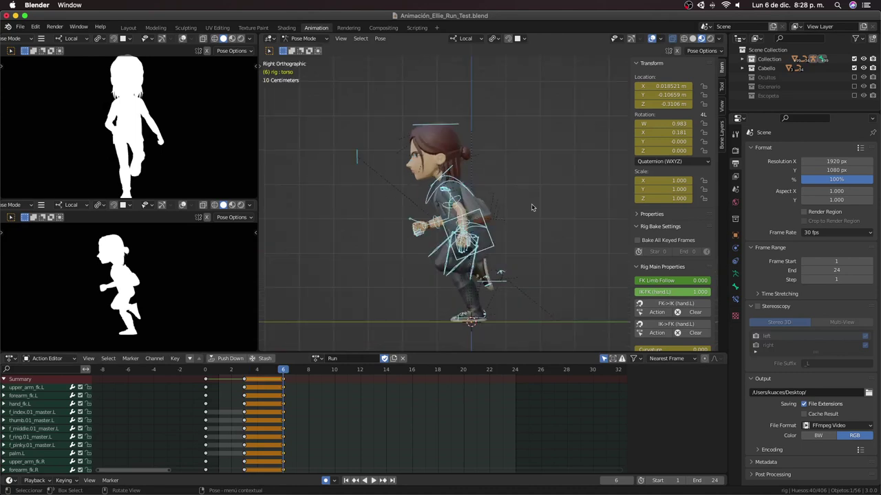
Step: Recenter the side view and slide the right foot IK control along its local Y
{"action": "middle_click_drag", "start_coordinate": [500, 274], "coordinate": [467, 251], "text": "shift"}
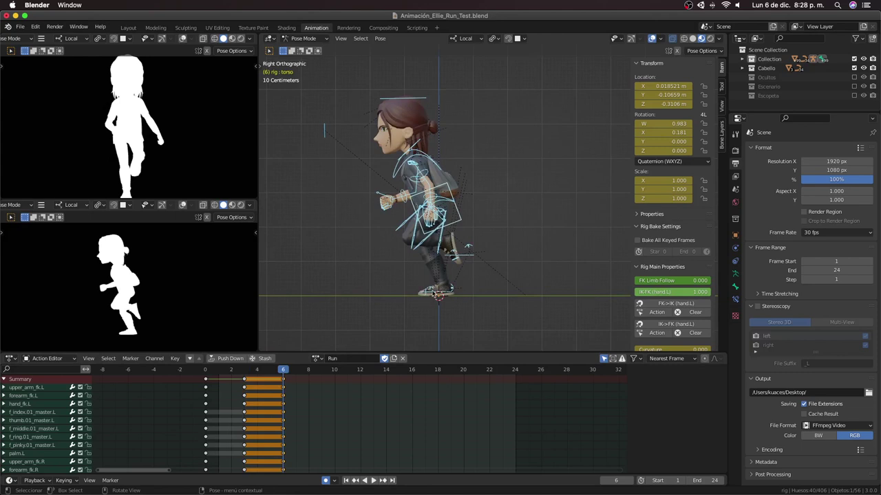
{"action": "left_click", "coordinate": [439, 294]}
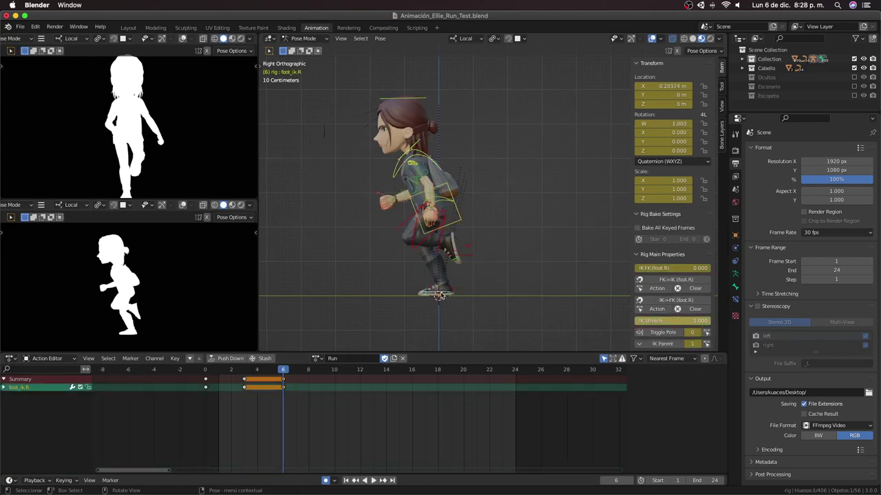
{"action": "key", "text": "g"}
{"action": "key", "text": "y"}
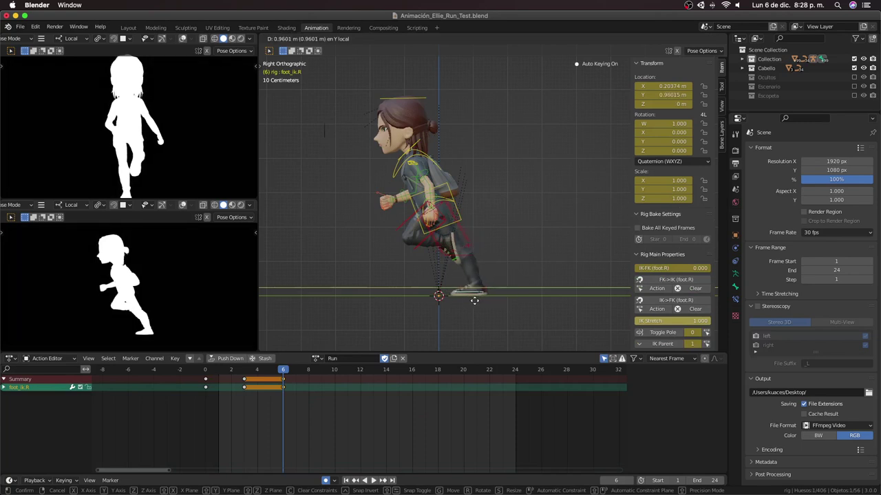
{"action": "left_click", "coordinate": [486, 302]}
Step: Tilt the right heel 64.7° on X and slide the right foot back along local Y
{"action": "left_click", "coordinate": [496, 292]}
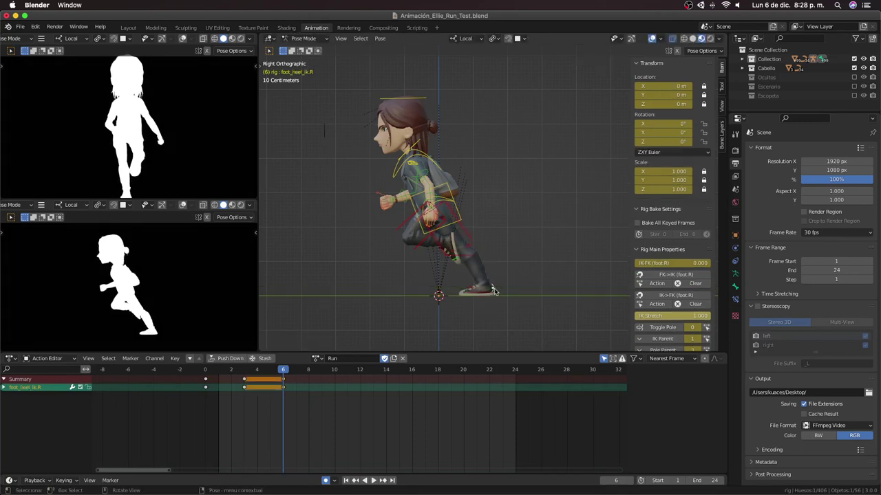
{"action": "key", "text": "r"}
{"action": "key", "text": "x"}
{"action": "left_click", "coordinate": [511, 271]}
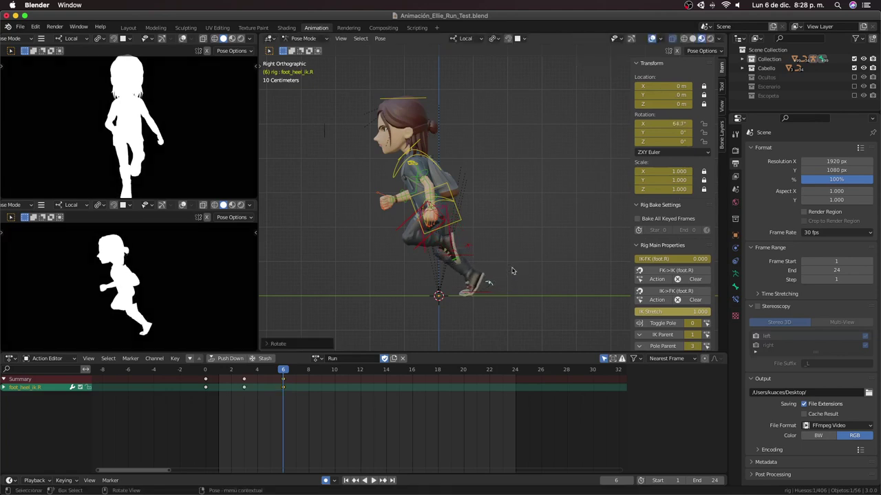
{"action": "left_click", "coordinate": [481, 291]}
{"action": "key", "text": "g"}
{"action": "key", "text": "y"}
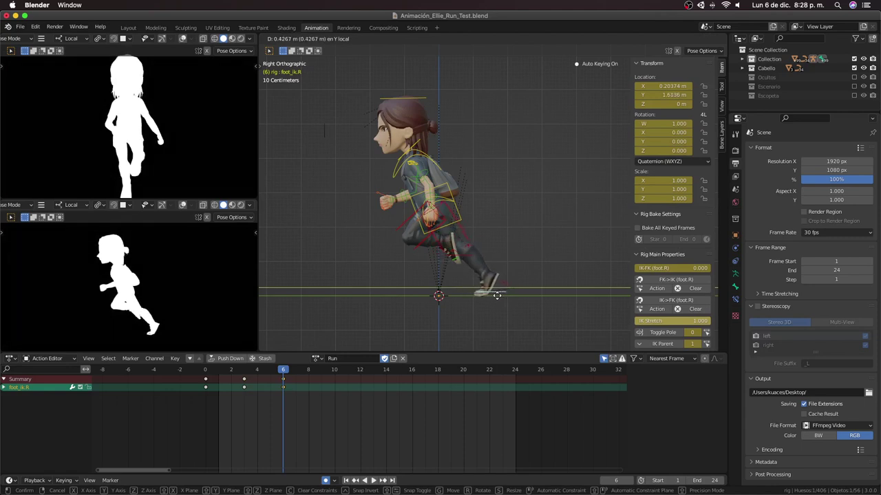
{"action": "left_click", "coordinate": [492, 292]}
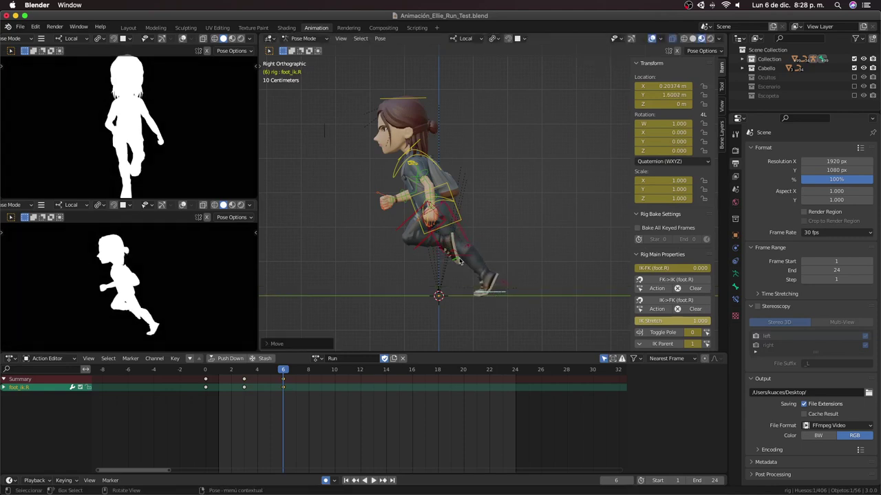
Step: Lower the torso control along its local Z
{"action": "left_click", "coordinate": [460, 212]}
{"action": "key", "text": "g"}
{"action": "key", "text": "z"}
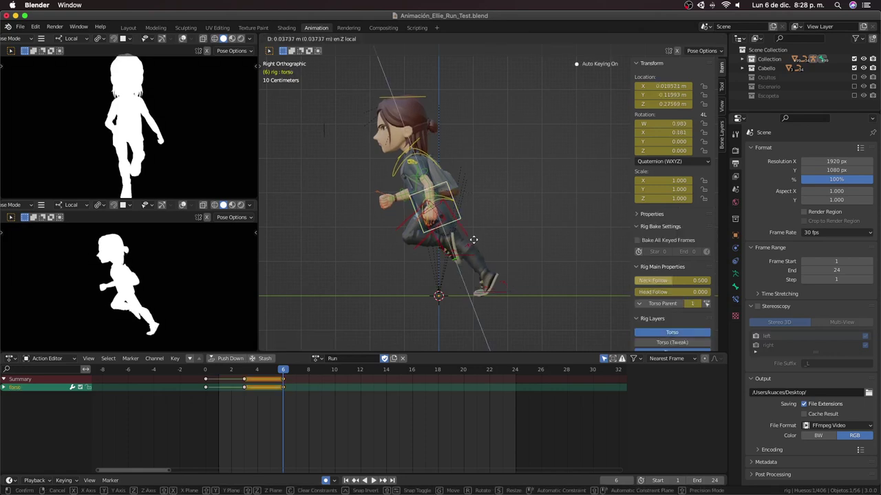
{"action": "left_click", "coordinate": [473, 242]}
Step: Lift the left foot behind the body and rotate the left heel
{"action": "left_click", "coordinate": [468, 258]}
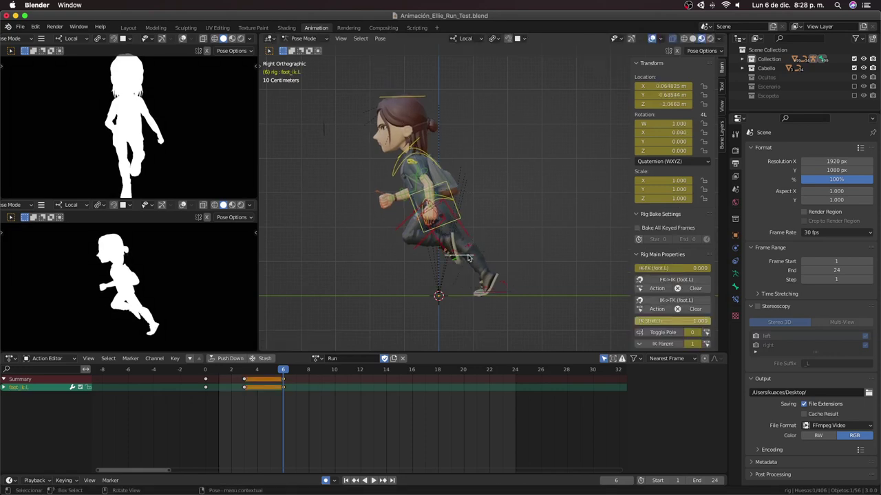
{"action": "key", "text": "g"}
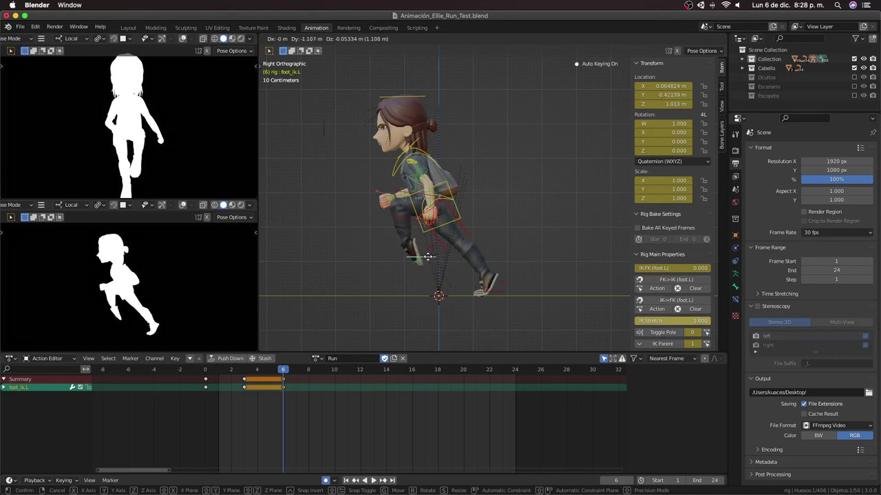
{"action": "left_click", "coordinate": [460, 254]}
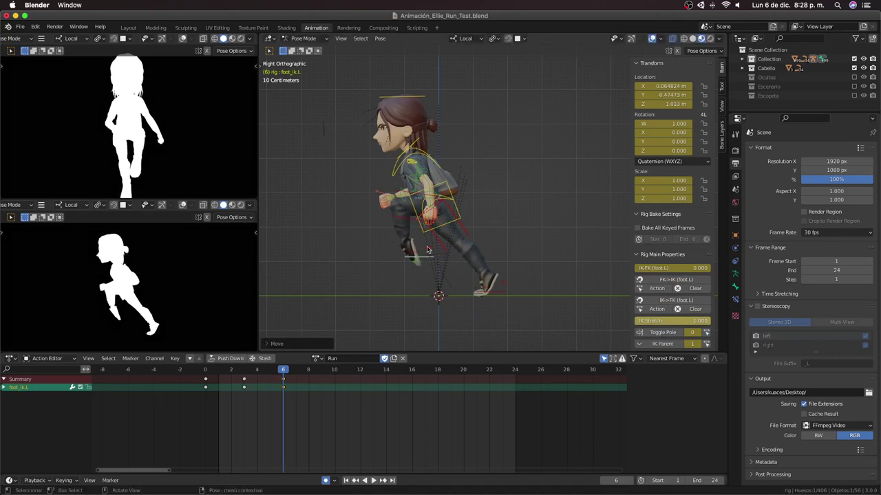
{"action": "left_click", "coordinate": [427, 250]}
{"action": "key", "text": "r"}
{"action": "left_click", "coordinate": [416, 267]}
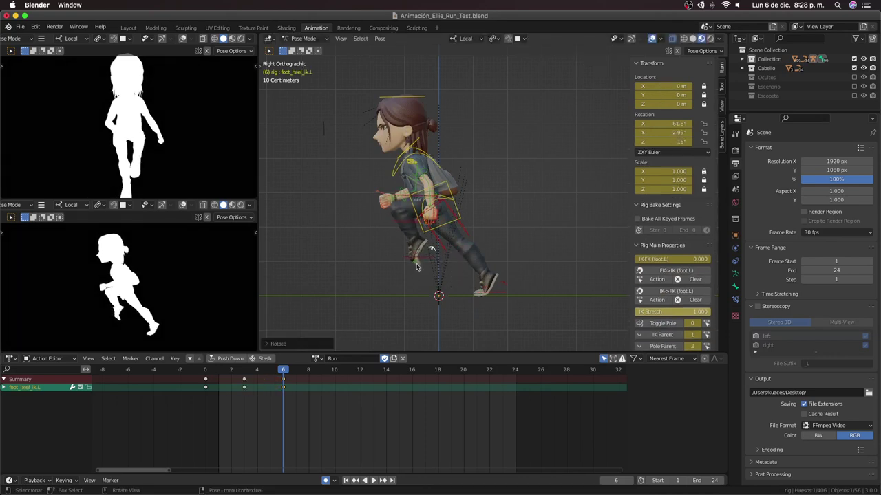
{"action": "left_click", "coordinate": [415, 268]}
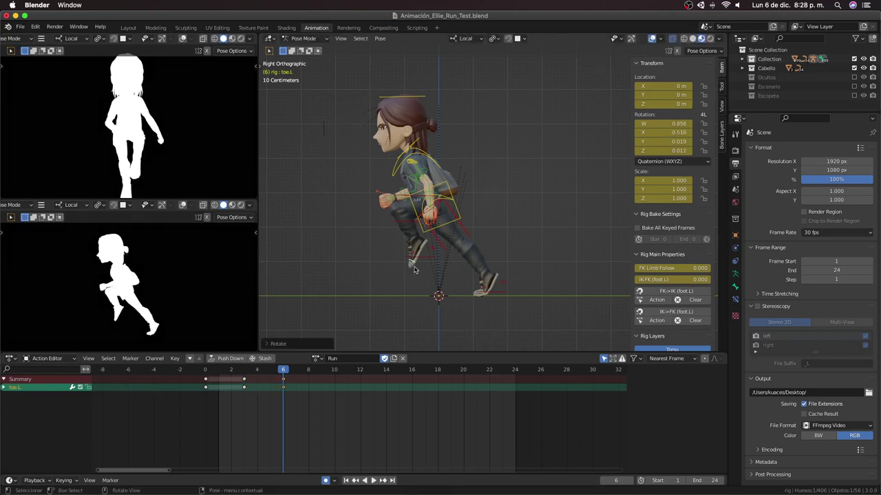
{"action": "left_click", "coordinate": [432, 251]}
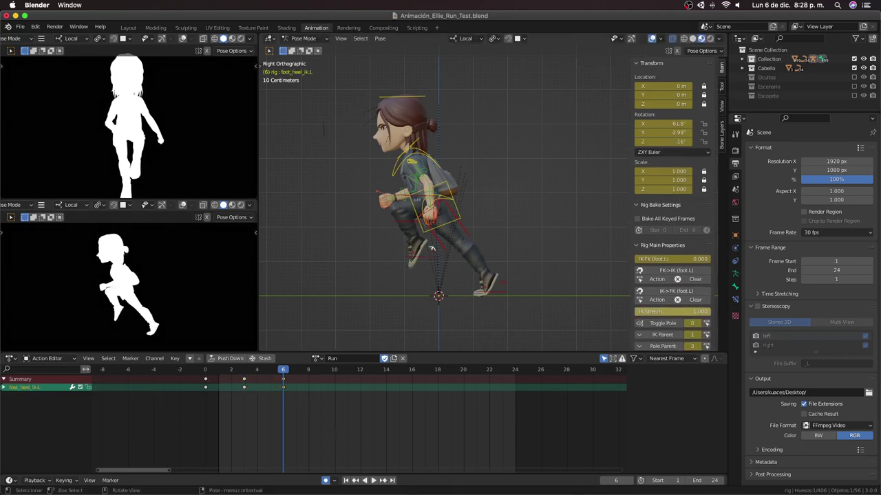
{"action": "key", "text": "g"}
{"action": "key", "text": "Escape"}
Step: Increase the left heel's tilt and bend the left toe
{"action": "left_click", "coordinate": [421, 251]}
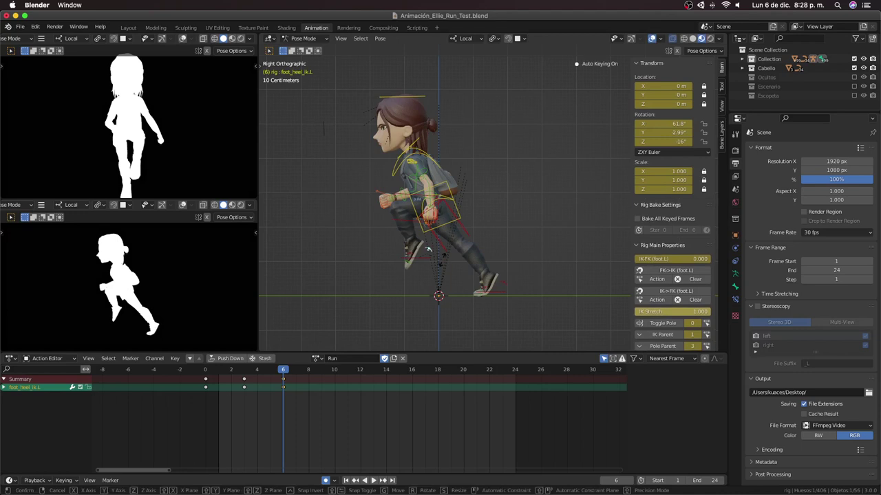
{"action": "key", "text": "g"}
{"action": "left_click", "coordinate": [437, 260]}
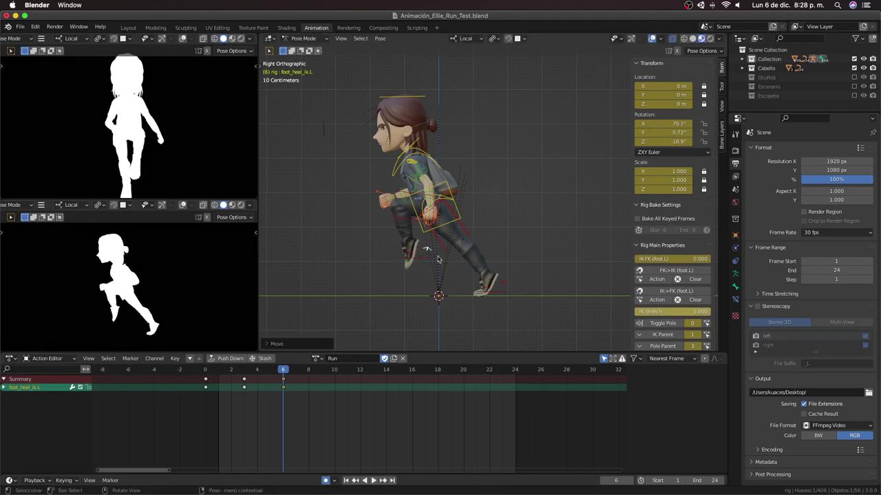
{"action": "left_click", "coordinate": [404, 265]}
{"action": "key", "text": "r"}
{"action": "left_click", "coordinate": [413, 263]}
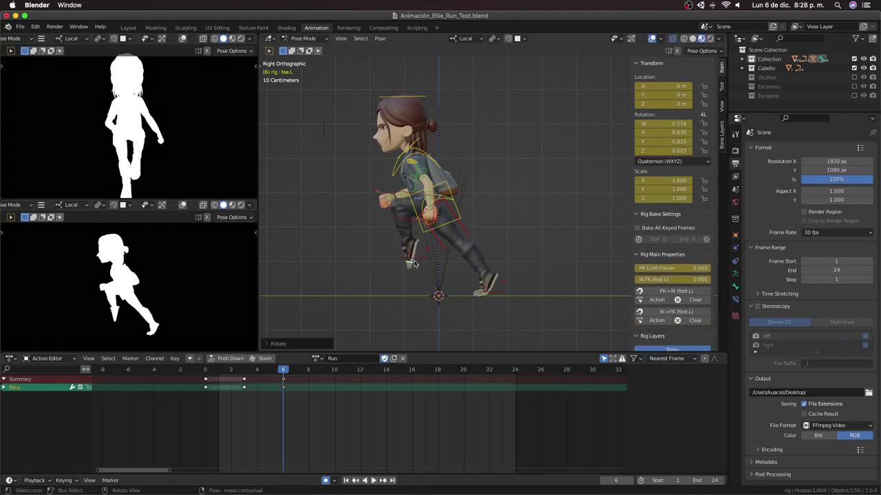
{"action": "scroll", "coordinate": [426, 209], "scroll_direction": "up", "scroll_amount": 1}
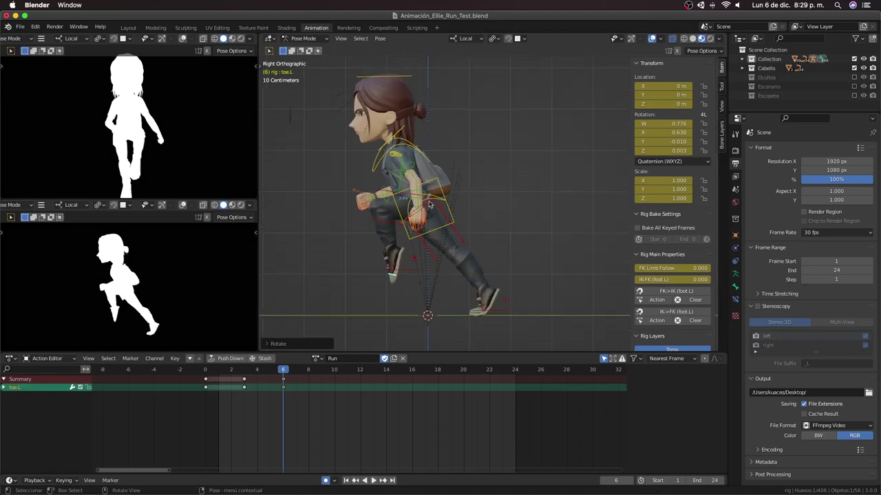
Step: Rotate the hips, then twist them further while viewing from the front and above
{"action": "left_click", "coordinate": [435, 203]}
{"action": "key", "text": "r"}
{"action": "key", "text": "r"}
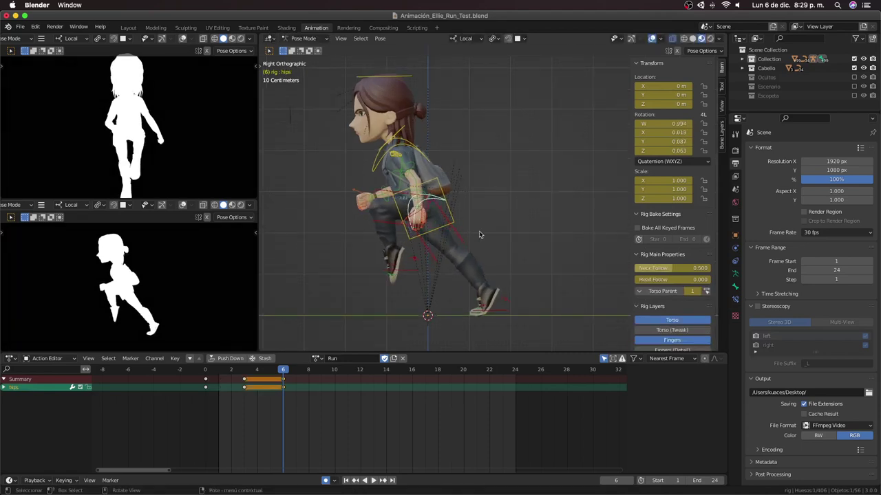
{"action": "left_click", "coordinate": [423, 200]}
{"action": "middle_click_drag", "start_coordinate": [423, 199], "coordinate": [514, 250]}
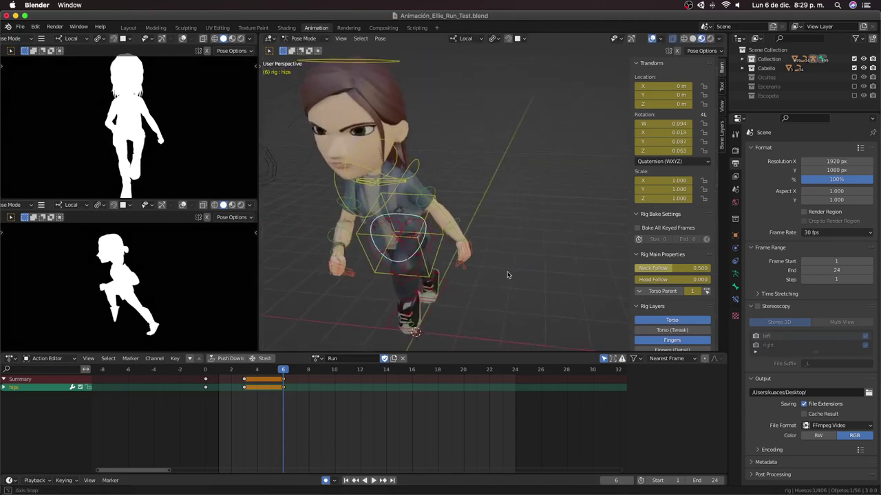
{"action": "key", "text": "KP_1"}
{"action": "key", "text": "KP_5"}
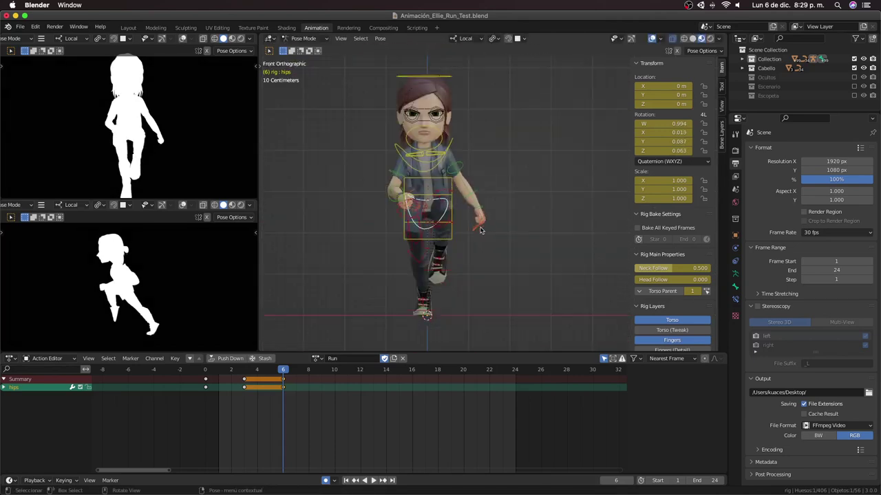
{"action": "middle_click_drag", "start_coordinate": [480, 230], "coordinate": [493, 308]}
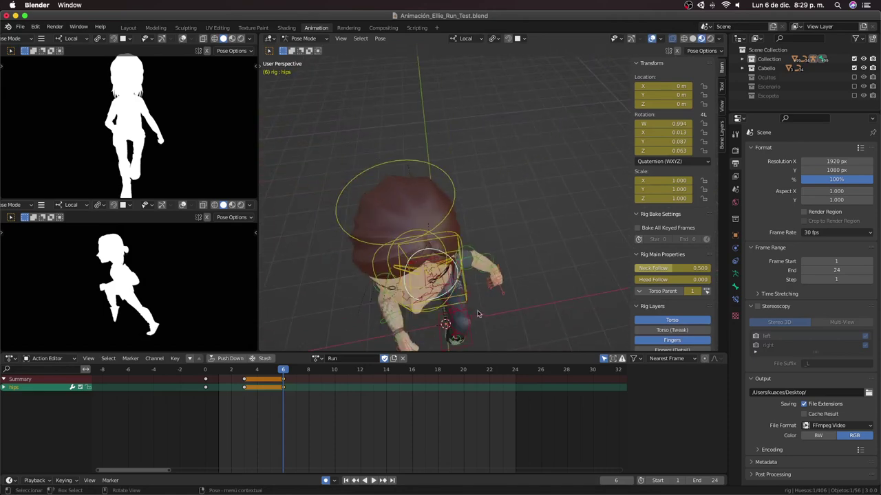
{"action": "key", "text": "r"}
{"action": "left_click", "coordinate": [498, 313]}
Step: Tilt the hips in front view to W 0.998, X 0.025, Y 0.054, Z 0.030, then return to right view
{"action": "key", "text": "KP_3"}
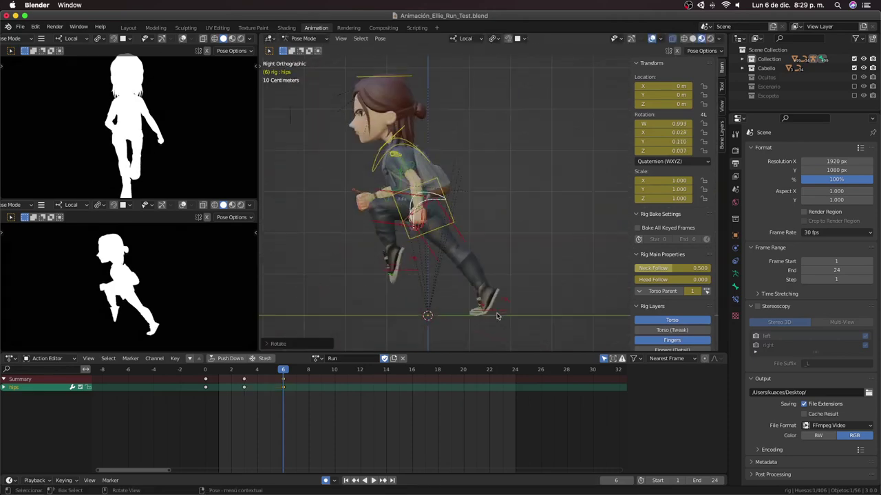
{"action": "key", "text": "KP_1"}
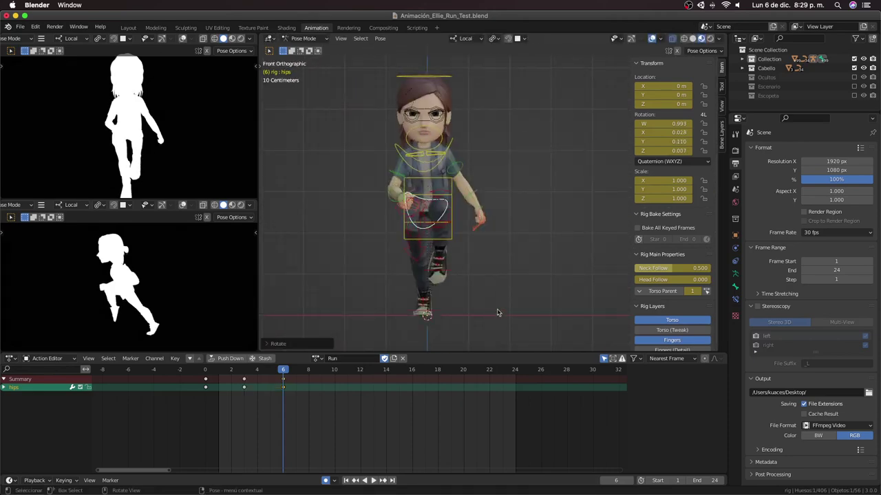
{"action": "key", "text": "r"}
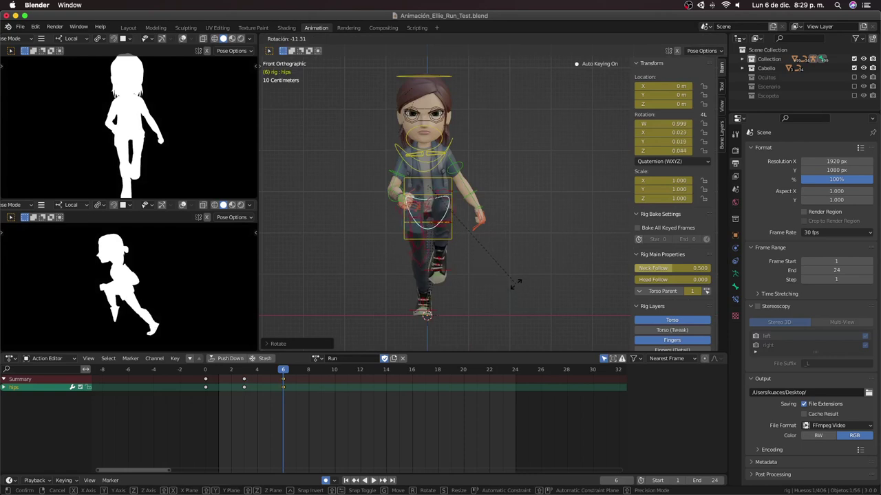
{"action": "left_click", "coordinate": [508, 289]}
{"action": "scroll", "coordinate": [523, 268], "scroll_direction": "up", "scroll_amount": 1}
{"action": "scroll", "coordinate": [496, 220], "scroll_direction": "down", "scroll_amount": 1}
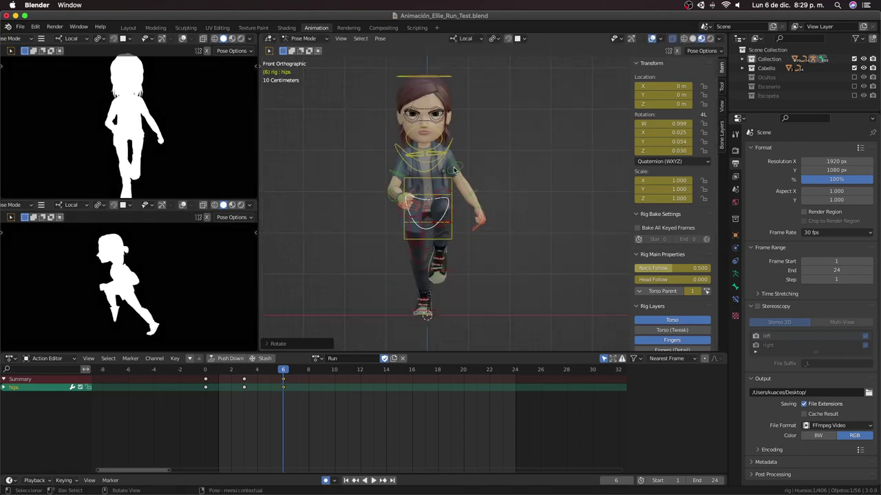
{"action": "middle_click_drag", "start_coordinate": [454, 170], "coordinate": [446, 244], "text": "shift"}
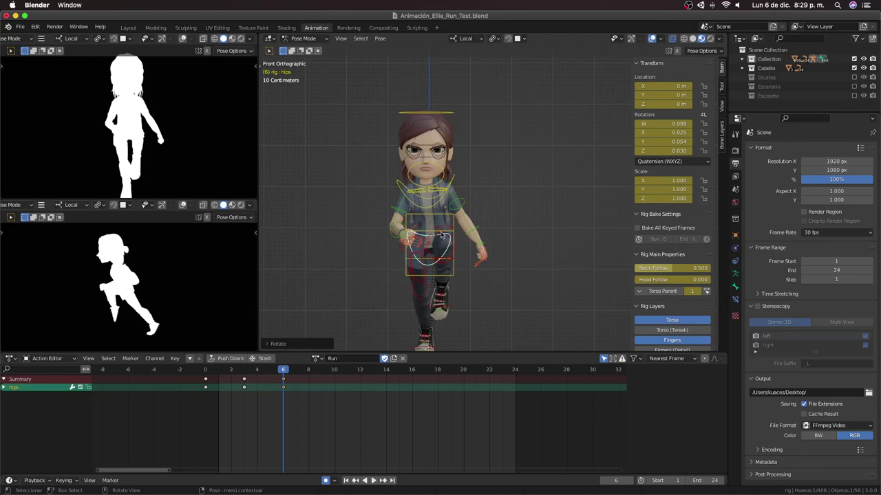
{"action": "scroll", "coordinate": [440, 236], "scroll_direction": "up", "scroll_amount": 1}
{"action": "key", "text": "KP_3"}
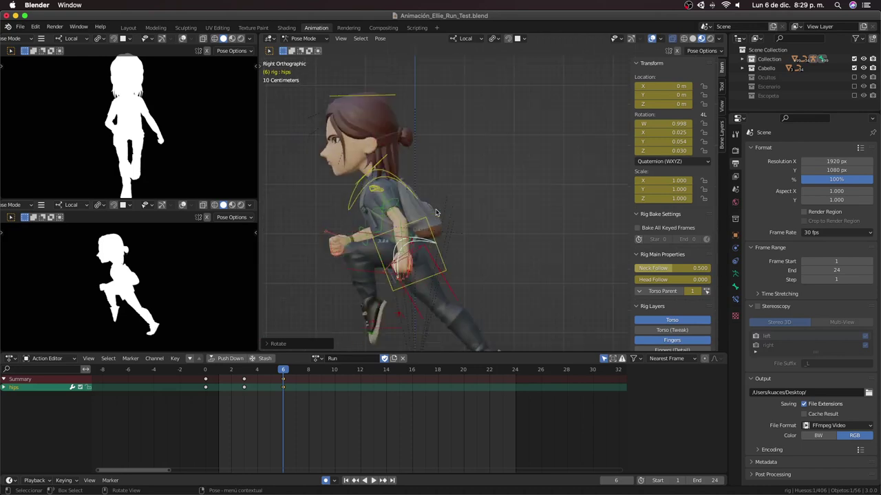
Step: Key a chest rotation at frame 3 and lean the chest further forward at frame 6
{"action": "left_click", "coordinate": [207, 369]}
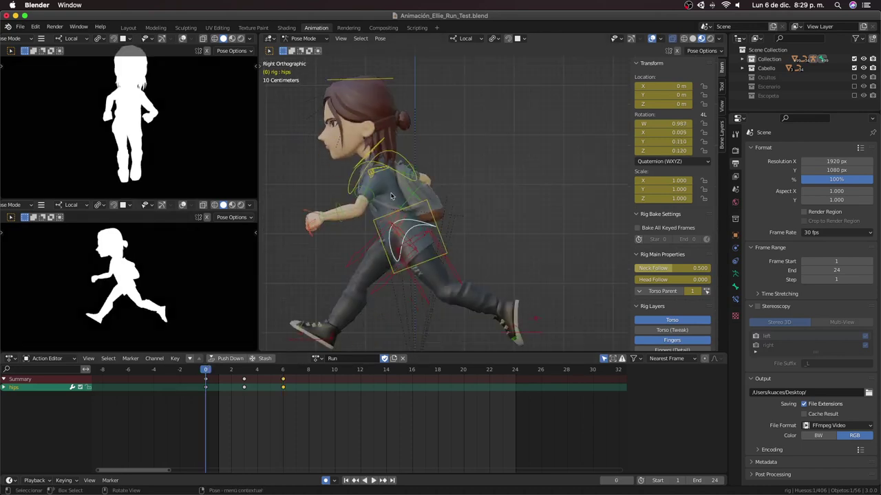
{"action": "left_click", "coordinate": [393, 170]}
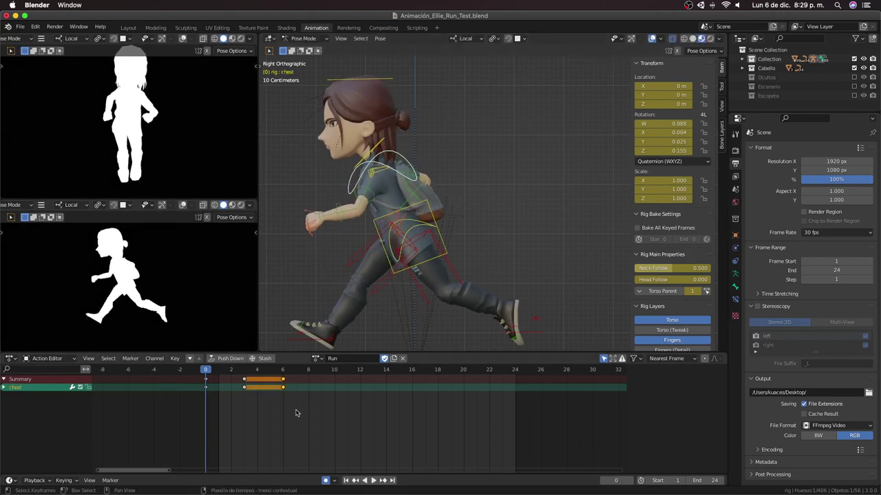
{"action": "left_click", "coordinate": [242, 370]}
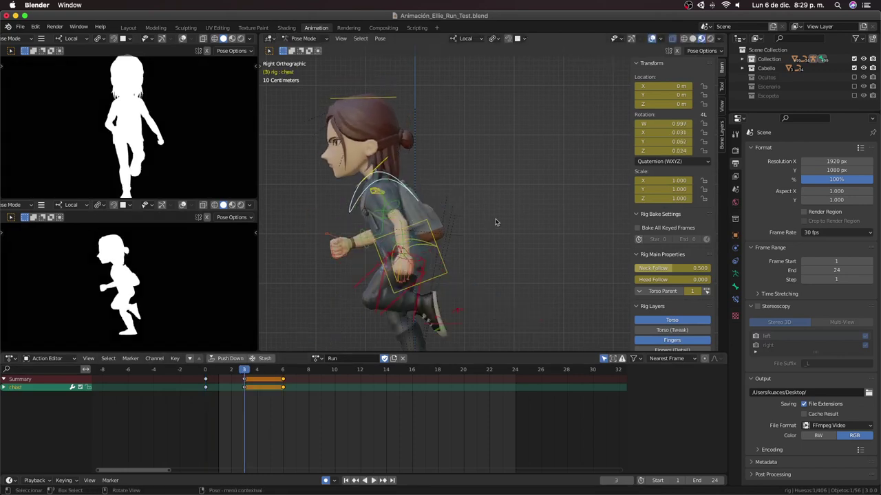
{"action": "key", "text": "r"}
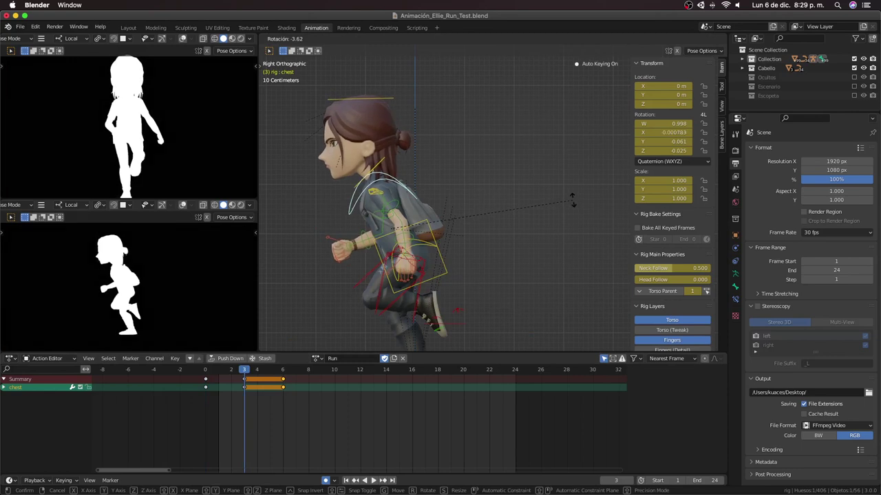
{"action": "left_click", "coordinate": [572, 199]}
{"action": "left_click", "coordinate": [282, 370]}
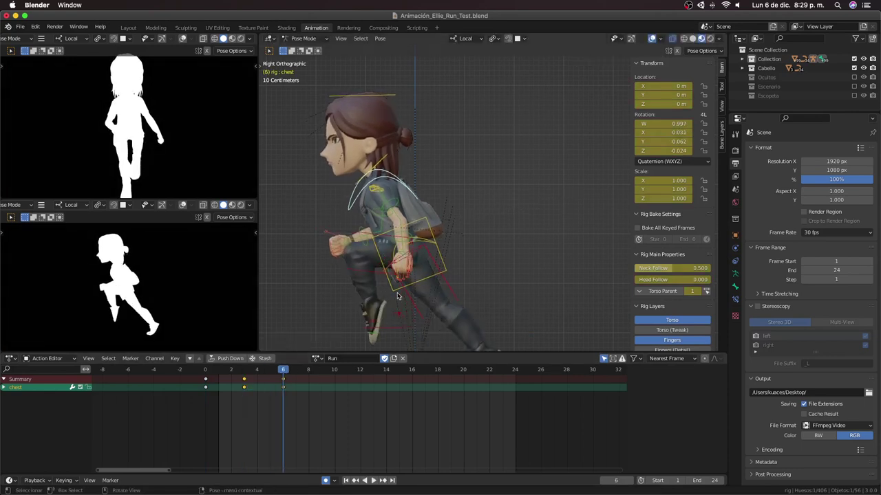
{"action": "key", "text": "r"}
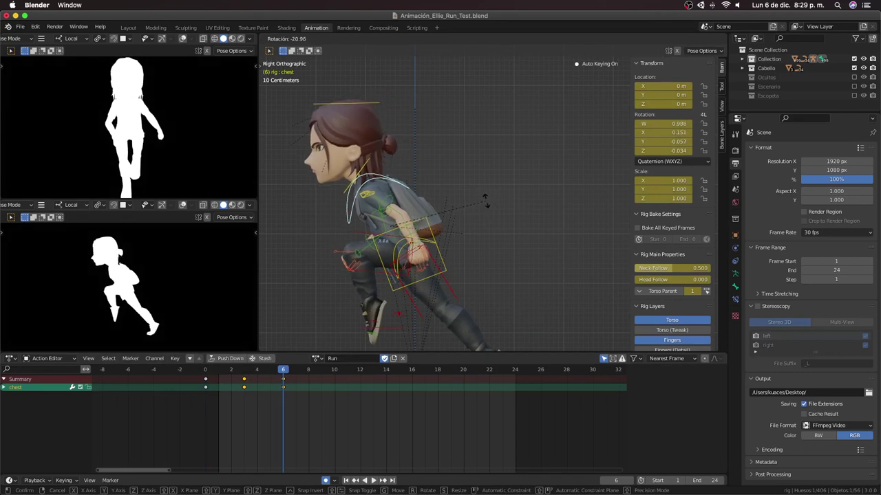
{"action": "left_click", "coordinate": [485, 208]}
Step: Move the left foot IK control to X -0.0648, Y 0.2014, Z 0.9863 m
{"action": "key", "text": "Home"}
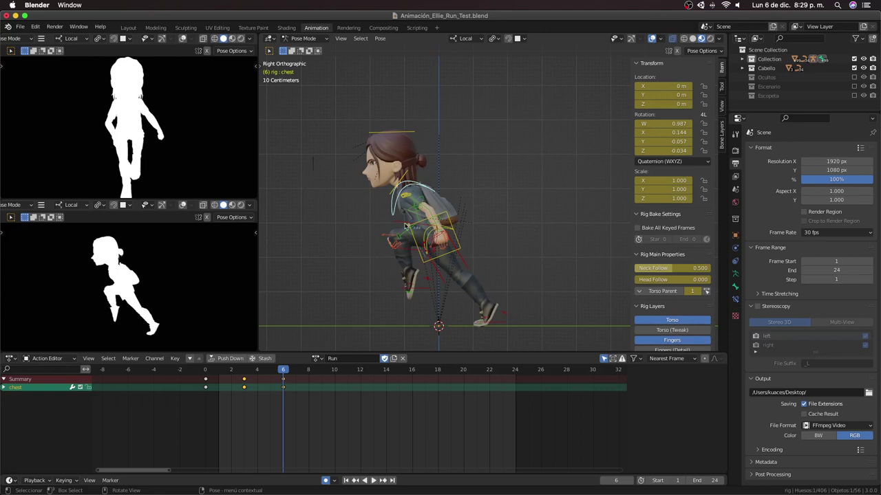
{"action": "key", "text": "r"}
{"action": "key", "text": "Escape"}
{"action": "left_click", "coordinate": [420, 286]}
{"action": "key", "text": "g"}
{"action": "left_click", "coordinate": [421, 292]}
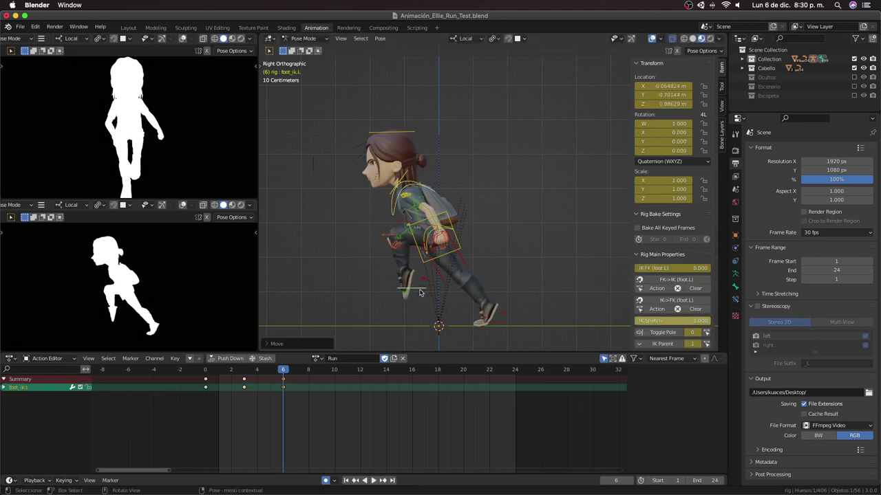
Step: Swing the right upper arm forward and bend the right forearm
{"action": "scroll", "coordinate": [464, 231], "scroll_direction": "up", "scroll_amount": 2}
{"action": "left_click", "coordinate": [378, 215]}
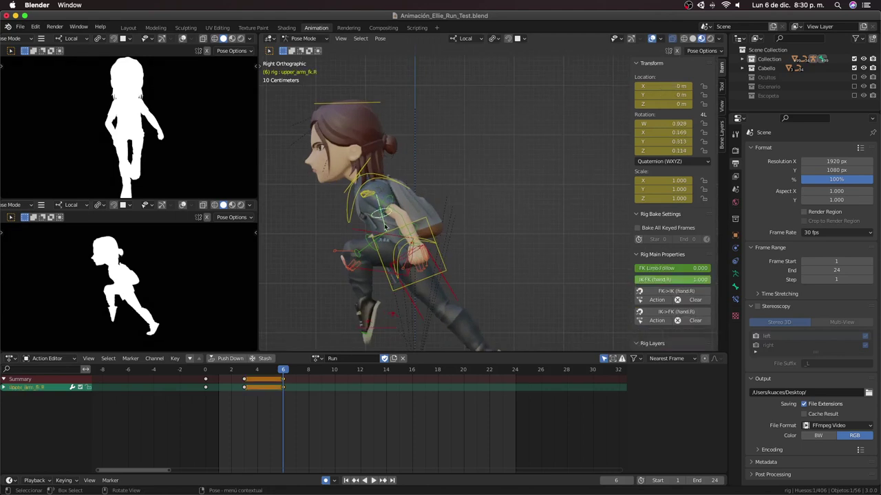
{"action": "key", "text": "r"}
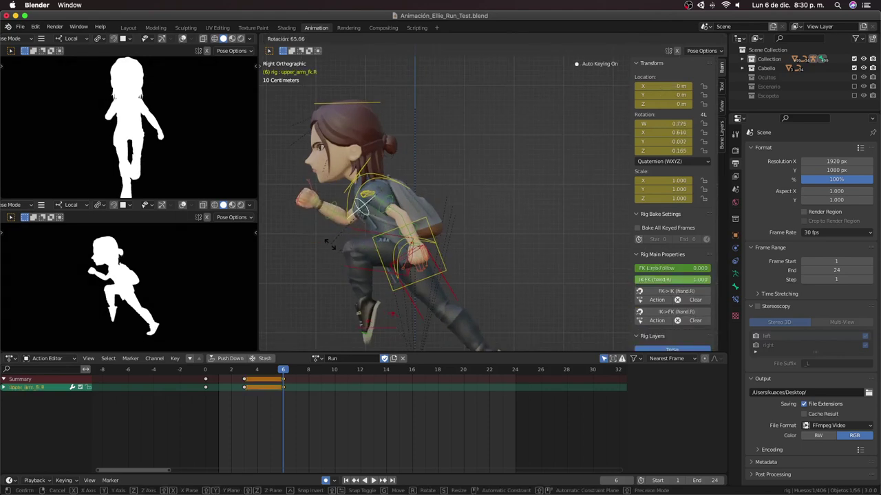
{"action": "left_click", "coordinate": [332, 208]}
{"action": "left_click", "coordinate": [332, 220]}
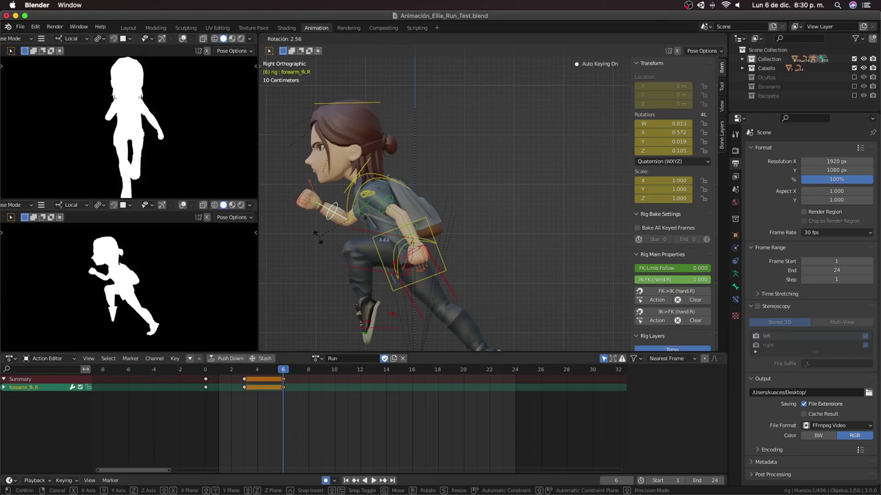
{"action": "mouse_move", "coordinate": [331, 221]}
{"action": "middle_mouse_down"}
{"action": "mouse_move", "coordinate": [419, 235]}
{"action": "mouse_move", "coordinate": [463, 229]}
{"action": "mouse_move", "coordinate": [526, 285]}
{"action": "mouse_move", "coordinate": [506, 257]}
{"action": "mouse_move", "coordinate": [437, 236]}
{"action": "mouse_move", "coordinate": [334, 167]}
{"action": "middle_mouse_up"}
Step: Rotate the chest, refining it in front view to quaternion W 0.981, X 0.135, Y 0.053, Z 0.129
{"action": "left_click", "coordinate": [487, 222]}
{"action": "key", "text": "r"}
{"action": "left_click", "coordinate": [520, 234]}
{"action": "key", "text": "KP_1"}
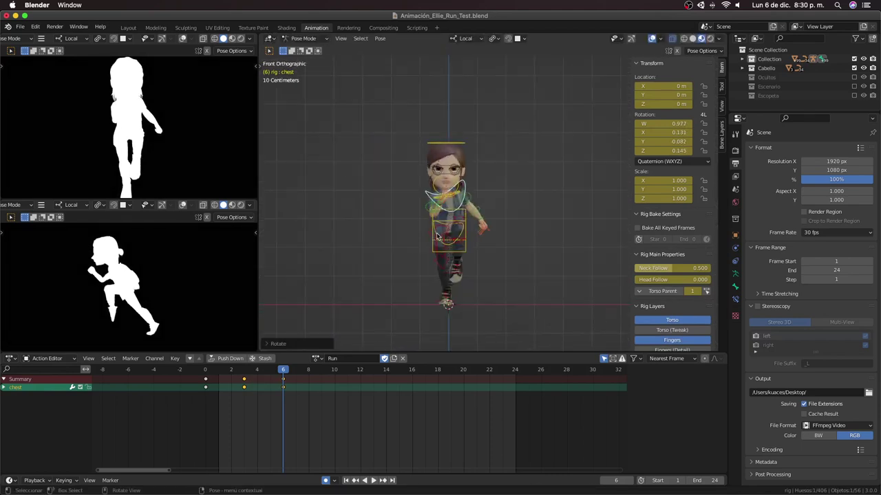
{"action": "scroll", "coordinate": [444, 195], "scroll_direction": "up", "scroll_amount": 3}
{"action": "scroll", "coordinate": [444, 195], "scroll_direction": "up", "scroll_amount": 3}
{"action": "middle_click_drag", "start_coordinate": [443, 196], "coordinate": [468, 200], "text": "shift"}
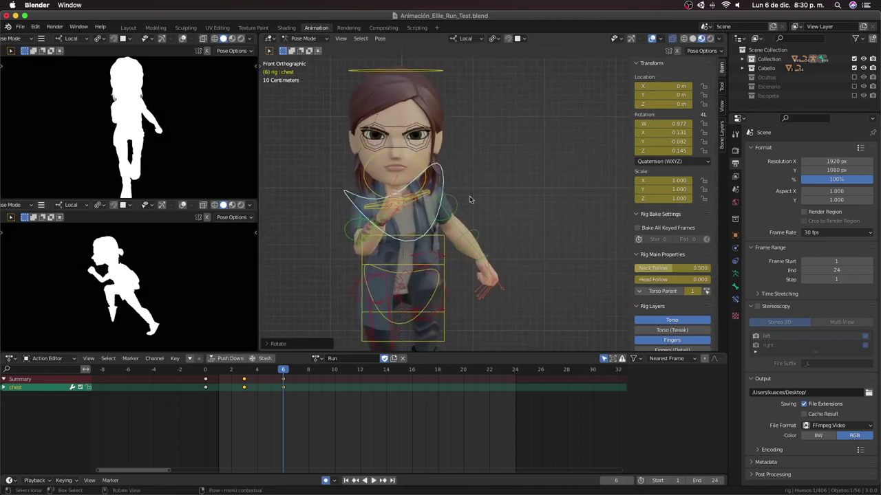
{"action": "key", "text": "r"}
{"action": "left_click", "coordinate": [475, 234]}
{"action": "mouse_move", "coordinate": [474, 234]}
{"action": "middle_mouse_down"}
{"action": "mouse_move", "coordinate": [431, 264]}
{"action": "mouse_move", "coordinate": [463, 232]}
{"action": "middle_mouse_up"}
{"action": "scroll", "coordinate": [431, 265], "scroll_direction": "down", "scroll_amount": 4}
{"action": "key", "text": "KP_1"}
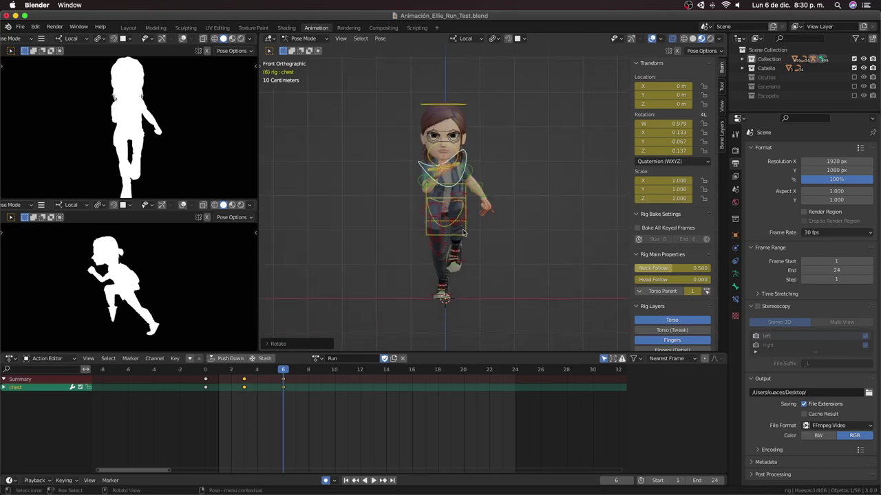
Step: Shift the torso sideways along X, rotate the hips, and undo the last change
{"action": "left_click", "coordinate": [463, 232]}
{"action": "key", "text": "g"}
{"action": "key", "text": "x"}
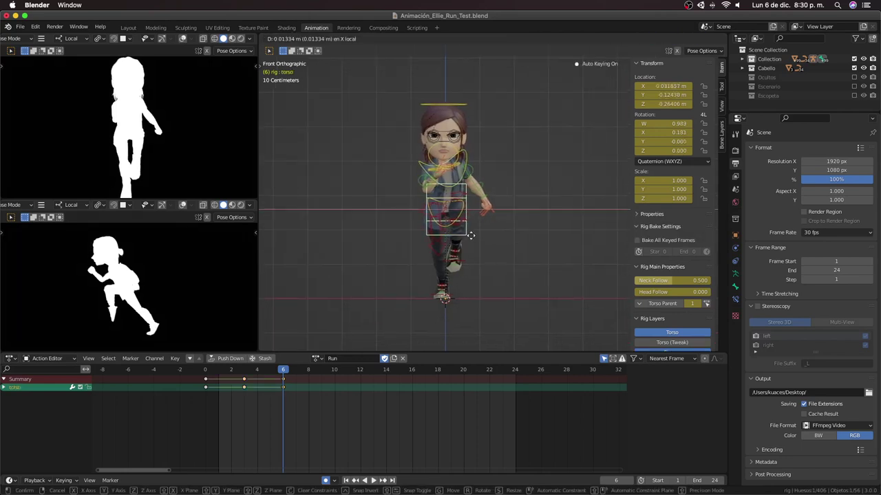
{"action": "left_click", "coordinate": [472, 238]}
{"action": "left_click", "coordinate": [460, 213]}
{"action": "key", "text": "r"}
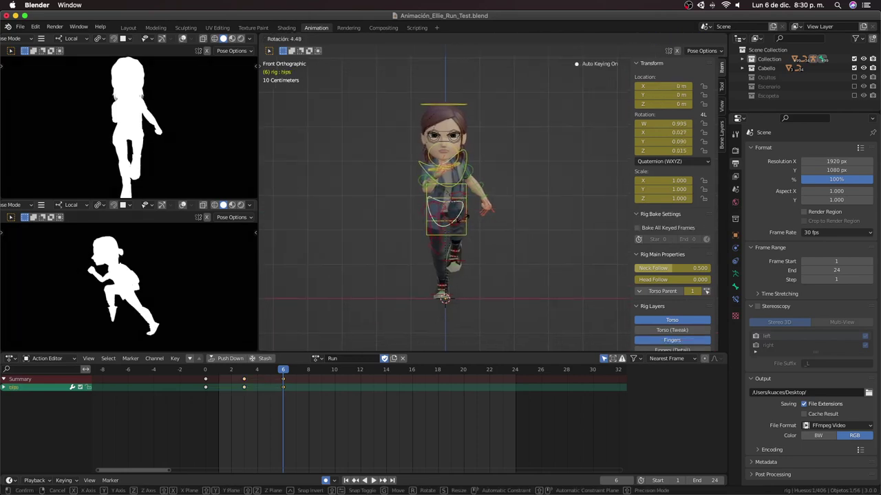
{"action": "left_click", "coordinate": [466, 222]}
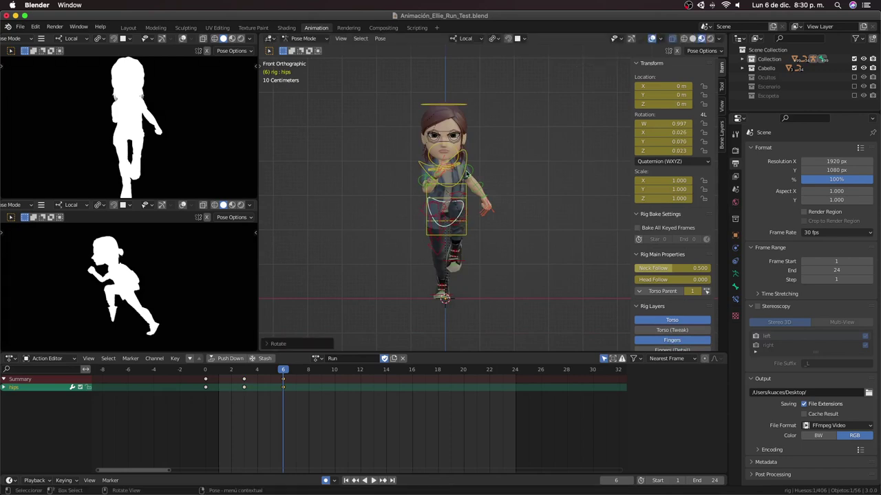
{"action": "left_click", "coordinate": [469, 162]}
{"action": "scroll", "coordinate": [481, 207], "scroll_direction": "up", "scroll_amount": 3}
{"action": "key", "text": "ctrl+z"}
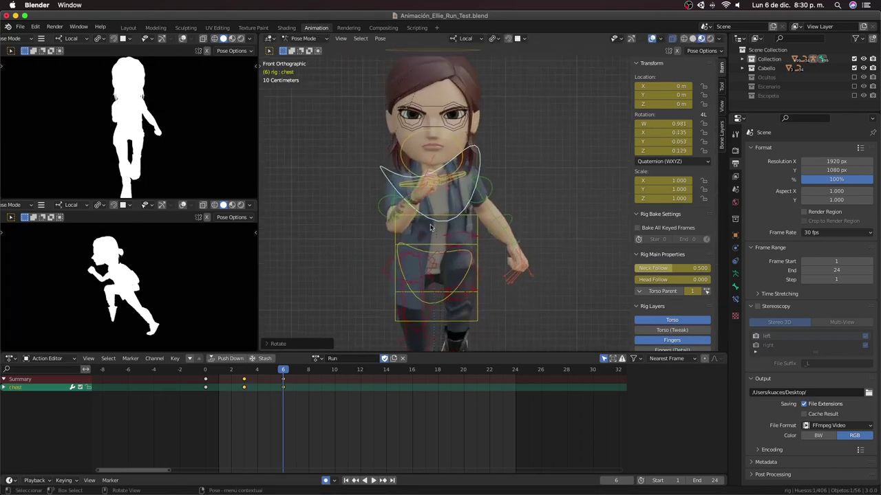
Step: Twist the right upper arm around its own Y axis at frame 6
{"action": "scroll", "coordinate": [415, 230], "scroll_direction": "up", "scroll_amount": 2}
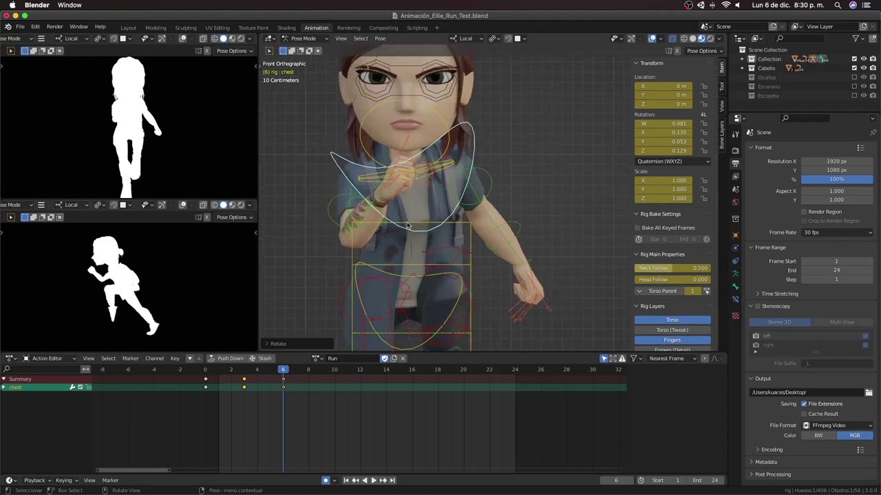
{"action": "left_click", "coordinate": [335, 220]}
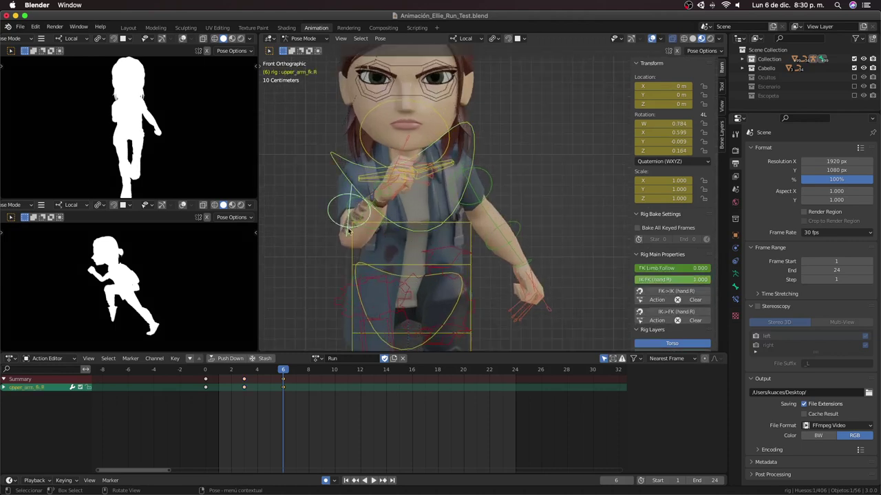
{"action": "key", "text": "r"}
{"action": "key", "text": "y"}
{"action": "key", "text": "y"}
{"action": "left_click", "coordinate": [434, 240]}
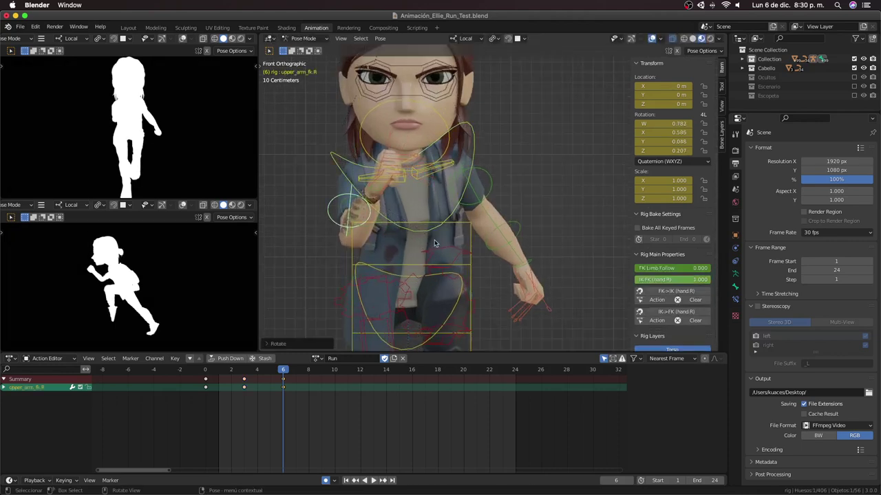
Step: Rotate the right forearm and right hand to follow the arm swing
{"action": "left_click", "coordinate": [381, 224]}
{"action": "key", "text": "r"}
{"action": "left_click", "coordinate": [391, 213]}
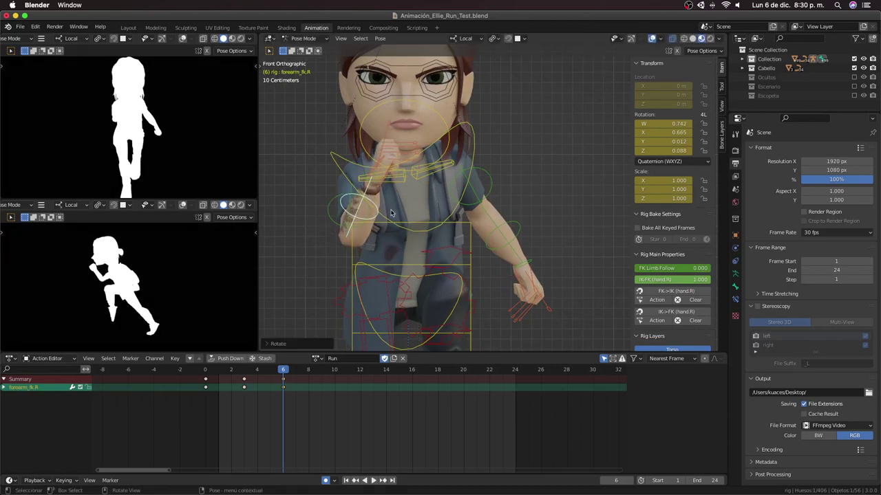
{"action": "left_click", "coordinate": [384, 184]}
{"action": "key", "text": "r"}
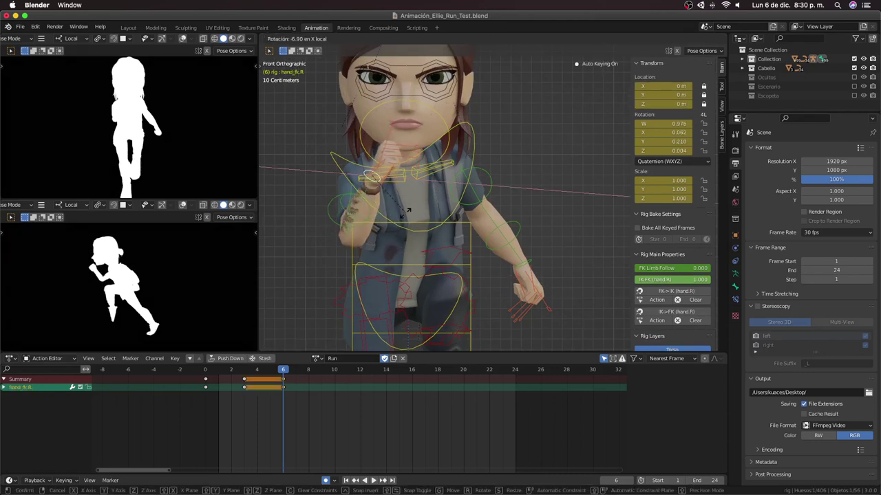
{"action": "left_click", "coordinate": [412, 217]}
Step: Rotate the left and right shoulders against the right-side view (Numpad 3)
{"action": "middle_click_drag", "start_coordinate": [411, 217], "coordinate": [395, 222]}
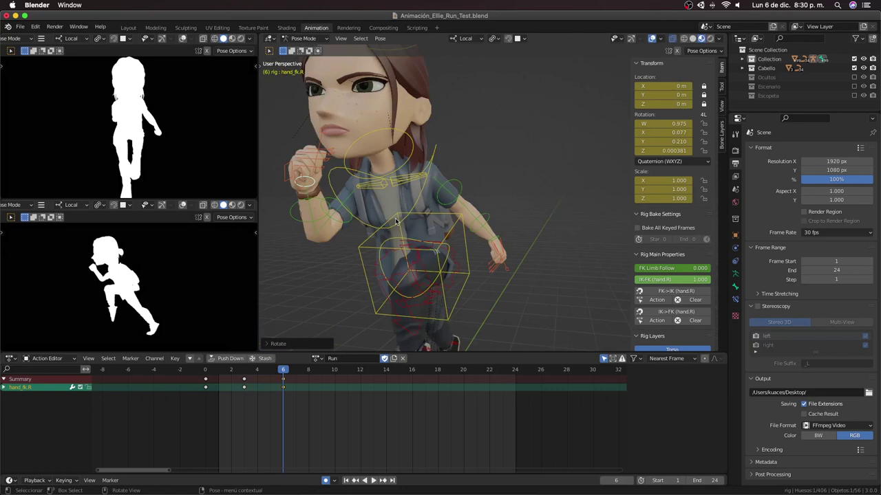
{"action": "key", "text": "KP_3"}
{"action": "scroll", "coordinate": [404, 199], "scroll_direction": "up", "scroll_amount": 3}
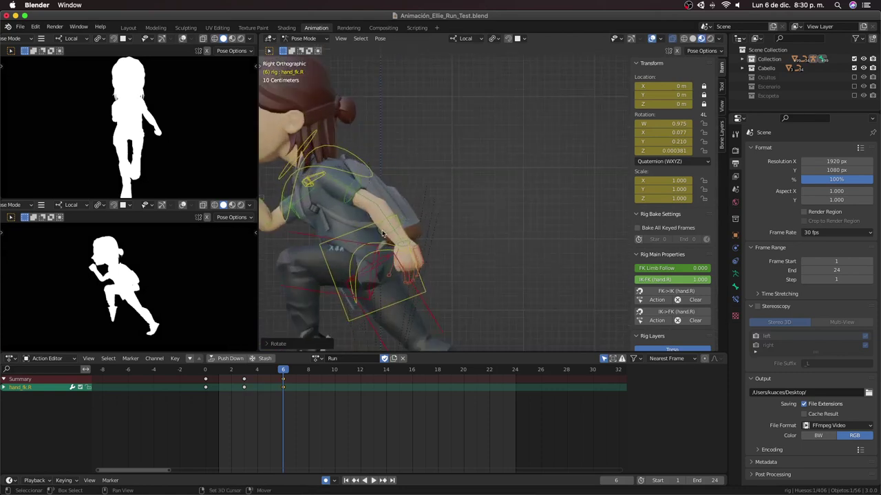
{"action": "scroll", "coordinate": [405, 206], "scroll_direction": "down", "scroll_amount": 2}
{"action": "left_click", "coordinate": [375, 191]}
{"action": "key", "text": "r"}
{"action": "key", "text": "r"}
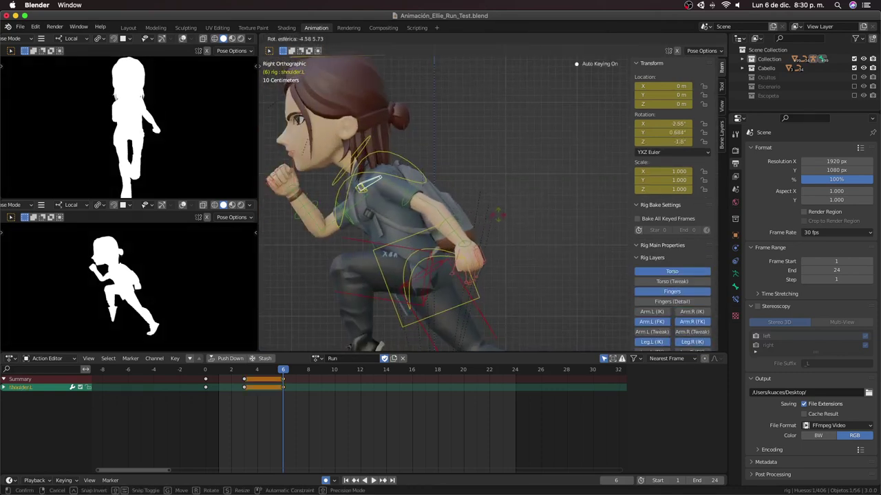
{"action": "left_click", "coordinate": [423, 217]}
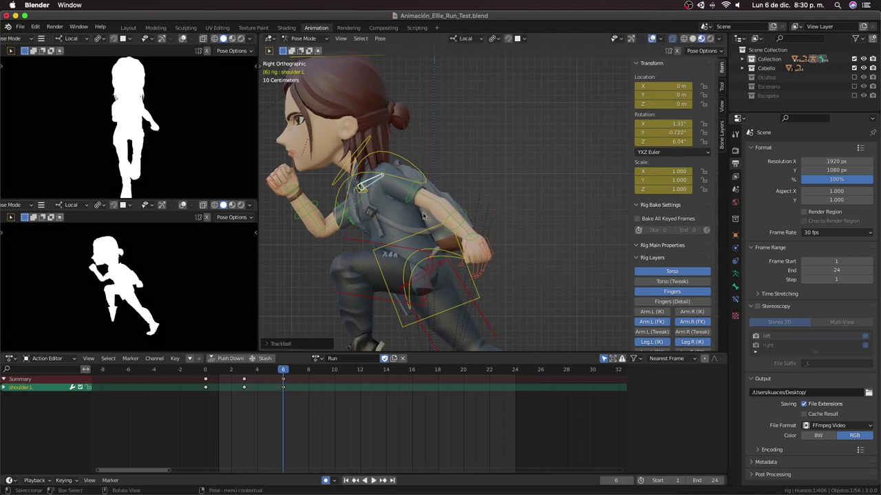
{"action": "left_click", "coordinate": [370, 218]}
{"action": "key", "text": "r"}
{"action": "key", "text": "r"}
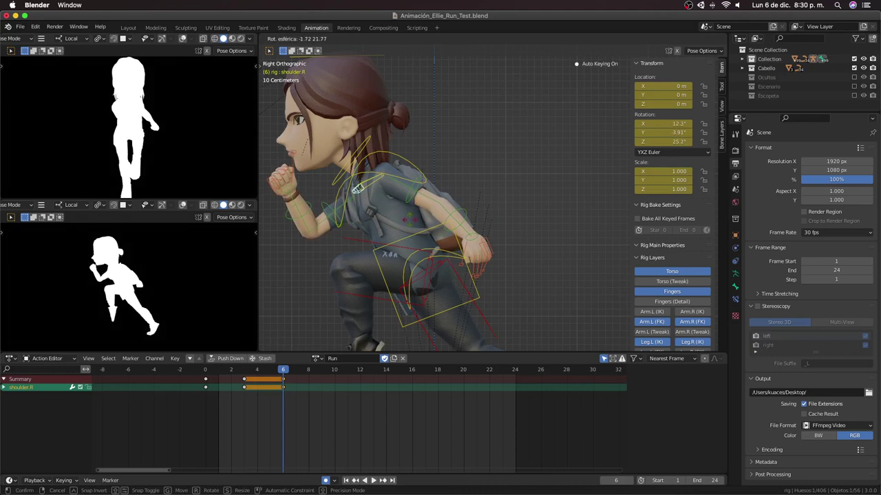
{"action": "left_click", "coordinate": [408, 222]}
Step: In front view, rotate the right upper arm around the global Z axis
{"action": "key", "text": "KP_1"}
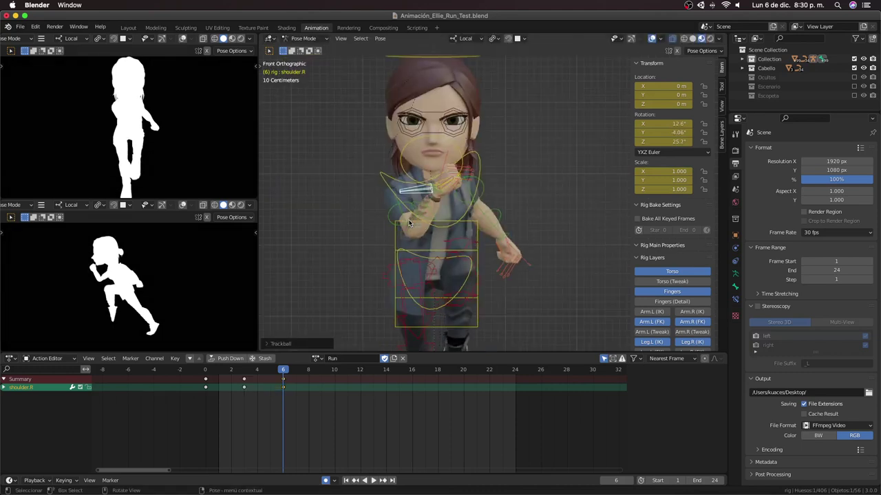
{"action": "left_click", "coordinate": [413, 208]}
{"action": "key", "text": "r"}
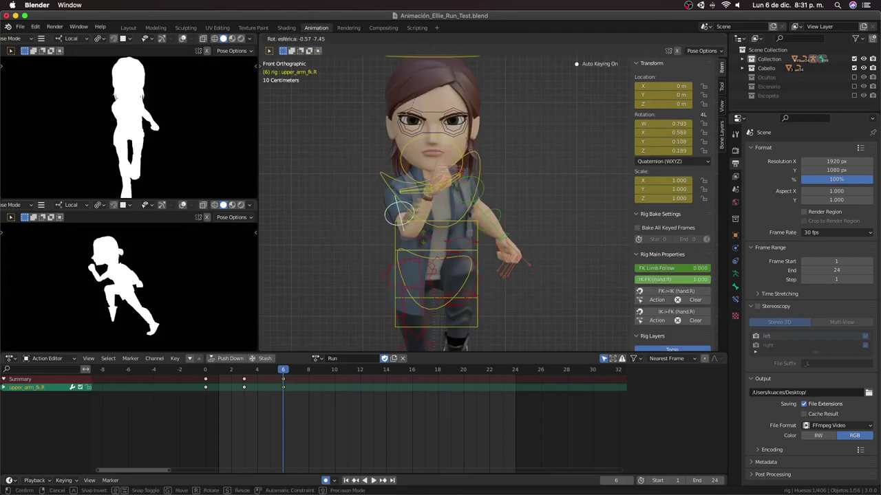
{"action": "key", "text": "z"}
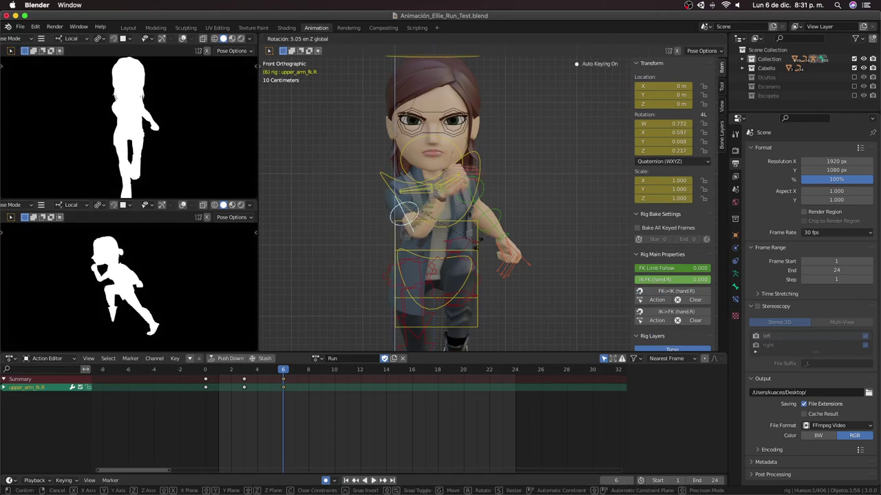
{"action": "left_click", "coordinate": [513, 208]}
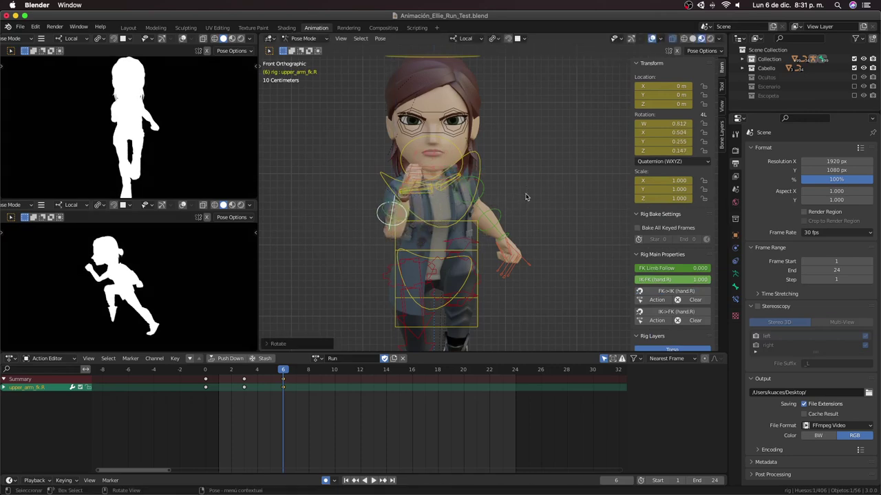
{"action": "middle_click_drag", "start_coordinate": [513, 209], "coordinate": [425, 223]}
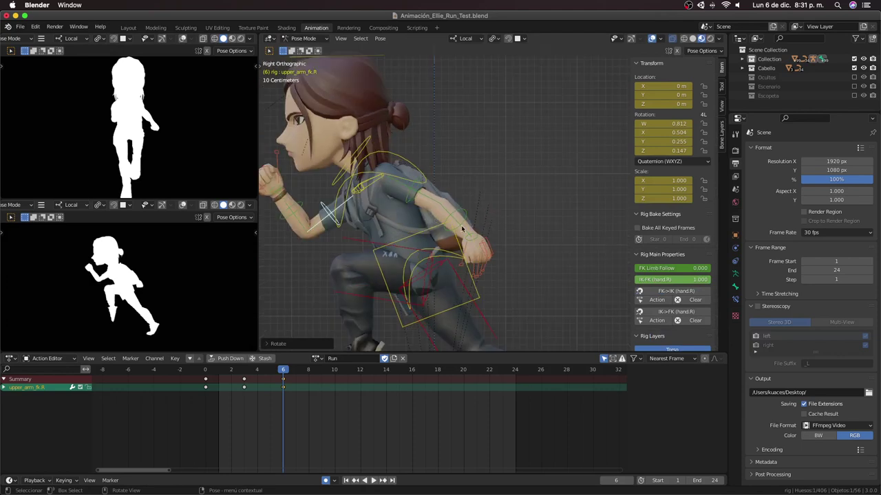
Step: Rotate the left upper arm and the left shoulder
{"action": "left_click", "coordinate": [419, 193]}
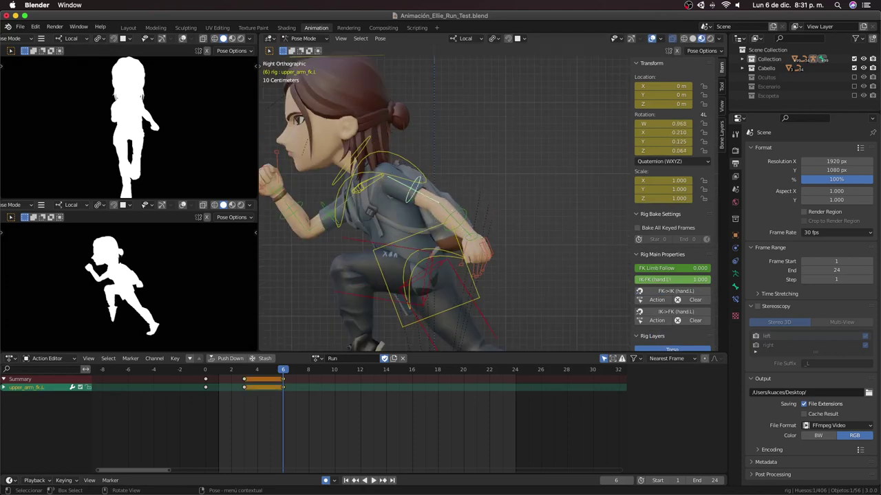
{"action": "key", "text": "r"}
{"action": "left_click", "coordinate": [365, 187]}
{"action": "left_click", "coordinate": [377, 182]}
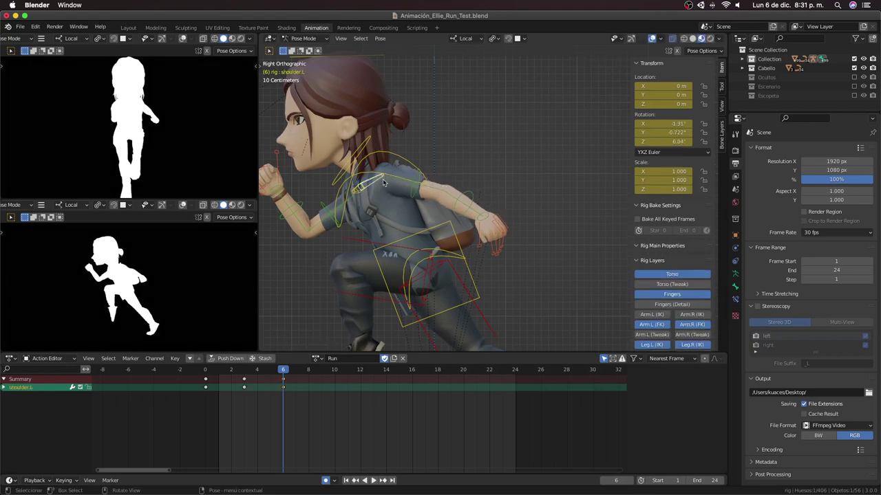
{"action": "key", "text": "r"}
Step: Free-rotate the left forearm, then adjust the left upper arm twice
{"action": "key", "text": "r"}
{"action": "left_click", "coordinate": [397, 197]}
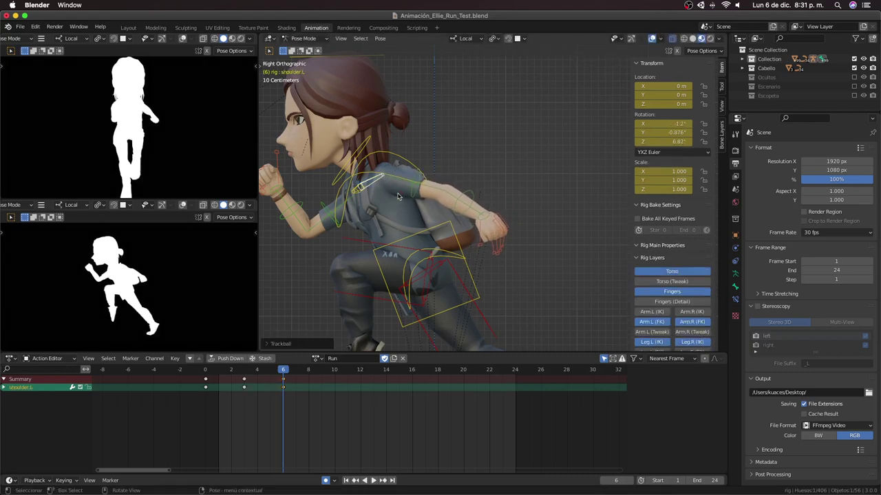
{"action": "left_click", "coordinate": [467, 201]}
{"action": "key", "text": "r"}
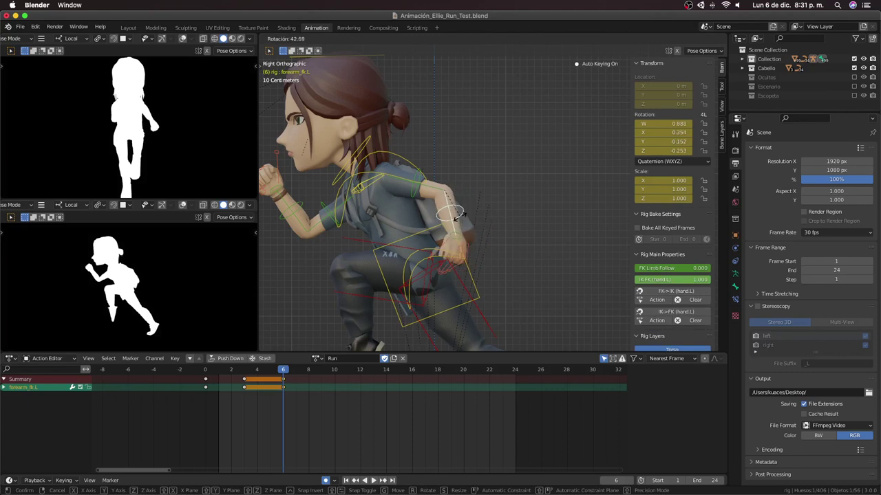
{"action": "left_click", "coordinate": [440, 198]}
{"action": "left_click", "coordinate": [432, 187]}
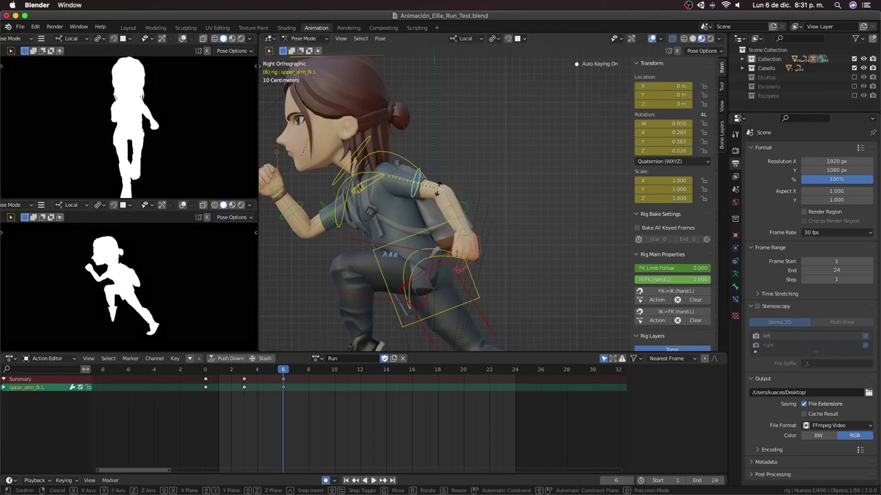
{"action": "key", "text": "r"}
{"action": "left_click", "coordinate": [441, 189]}
{"action": "key", "text": "r"}
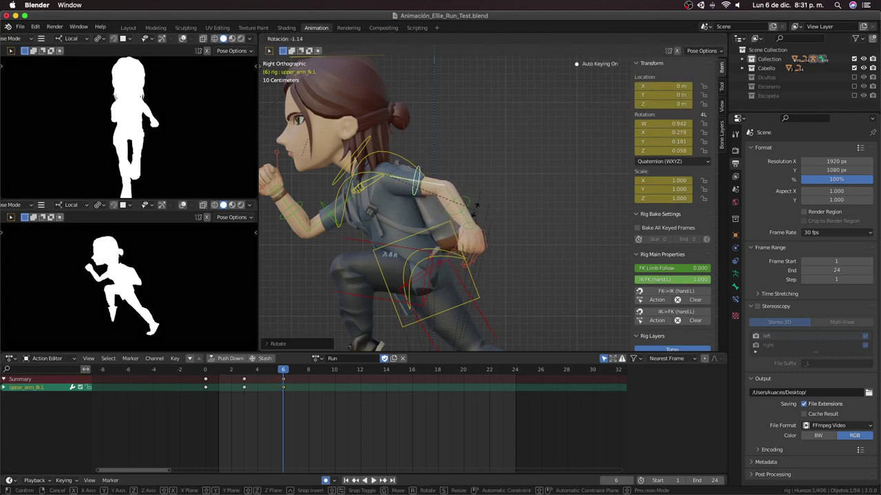
{"action": "left_click", "coordinate": [475, 220]}
Step: Rotate the left hand, then bend the left forearm on its local X axis in front view
{"action": "left_click", "coordinate": [476, 231]}
{"action": "key", "text": "r"}
{"action": "left_click", "coordinate": [477, 229]}
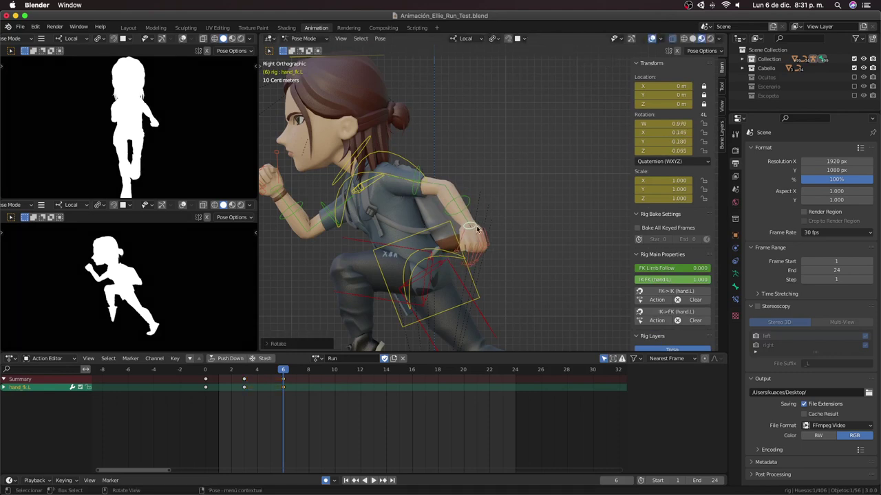
{"action": "key", "text": "KP_1"}
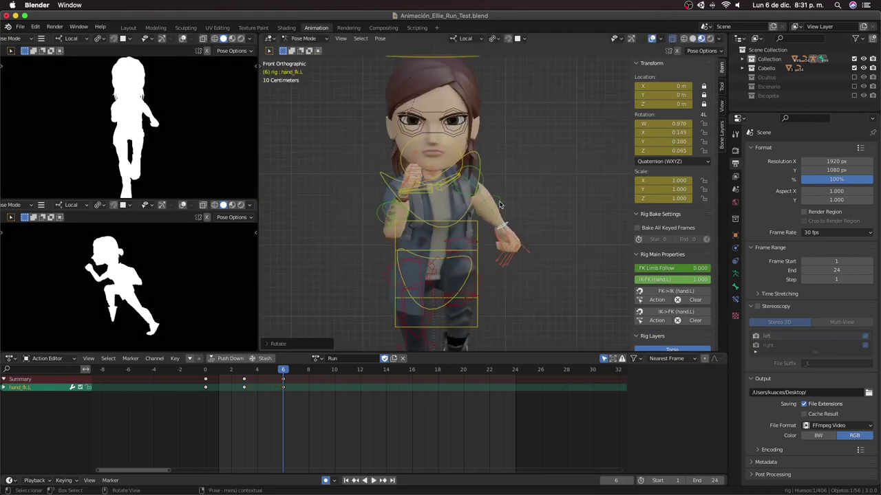
{"action": "left_click", "coordinate": [500, 205]}
{"action": "key", "text": "r"}
{"action": "key", "text": "x"}
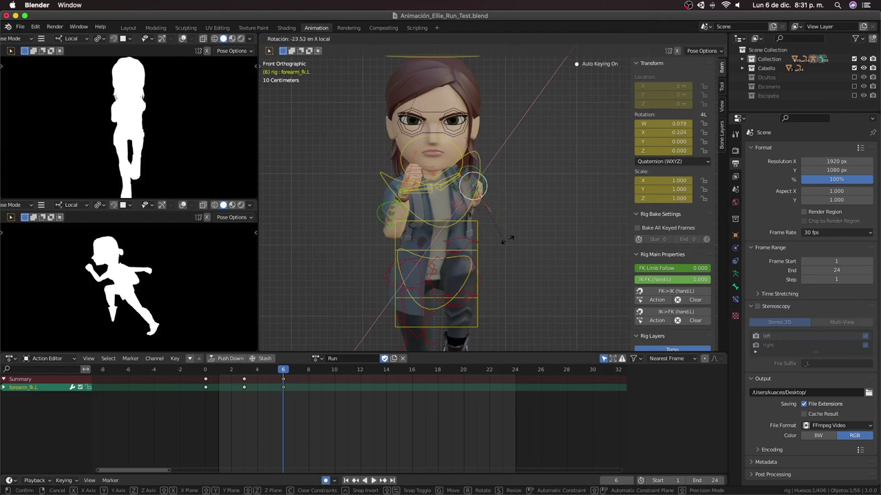
Step: Twist the left upper arm twice on local Y, reaching W 0.824, Y 0.490
{"action": "scroll", "coordinate": [539, 228], "scroll_direction": "up", "scroll_amount": 5}
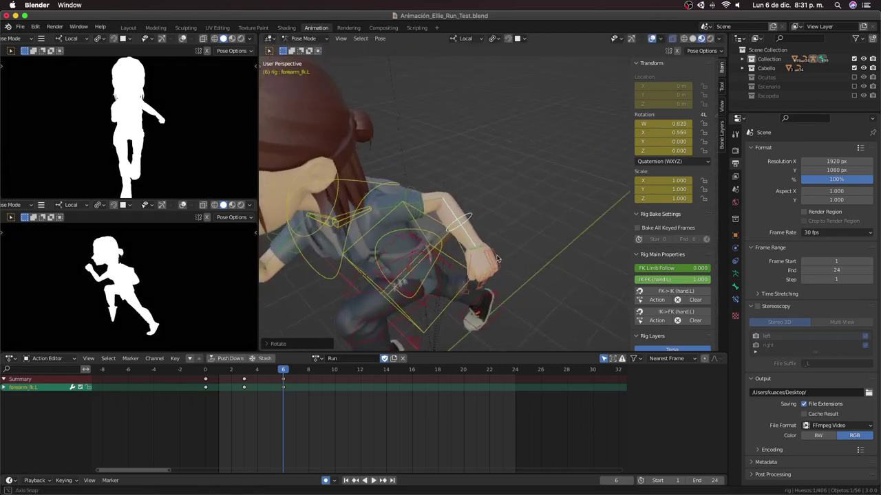
{"action": "middle_click_drag", "start_coordinate": [539, 228], "coordinate": [496, 238]}
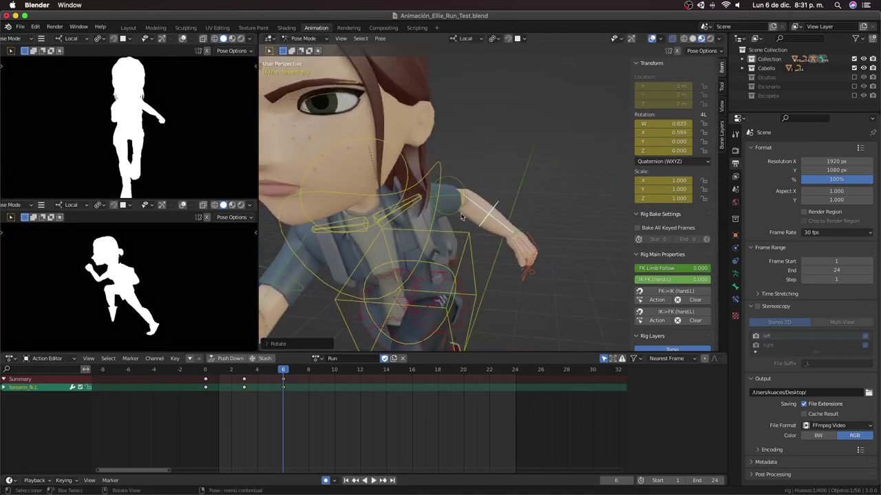
{"action": "left_click", "coordinate": [462, 217]}
{"action": "middle_click_drag", "start_coordinate": [462, 218], "coordinate": [418, 260]}
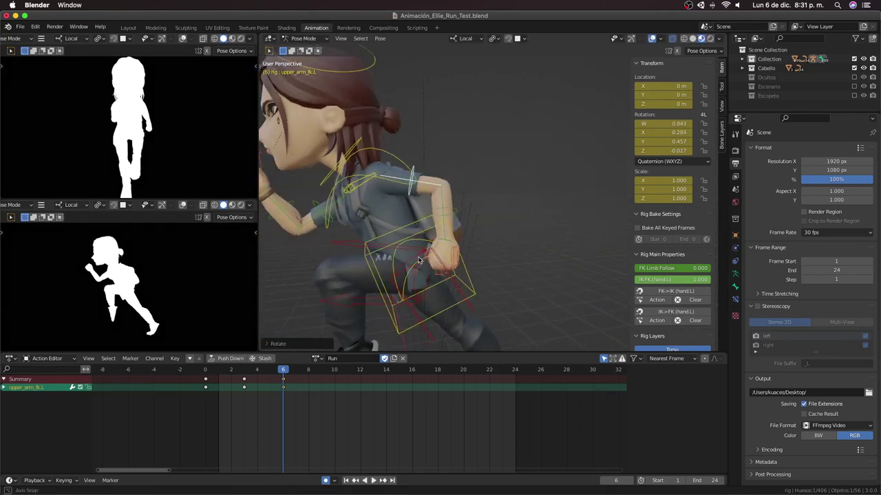
{"action": "key", "text": "KP_1"}
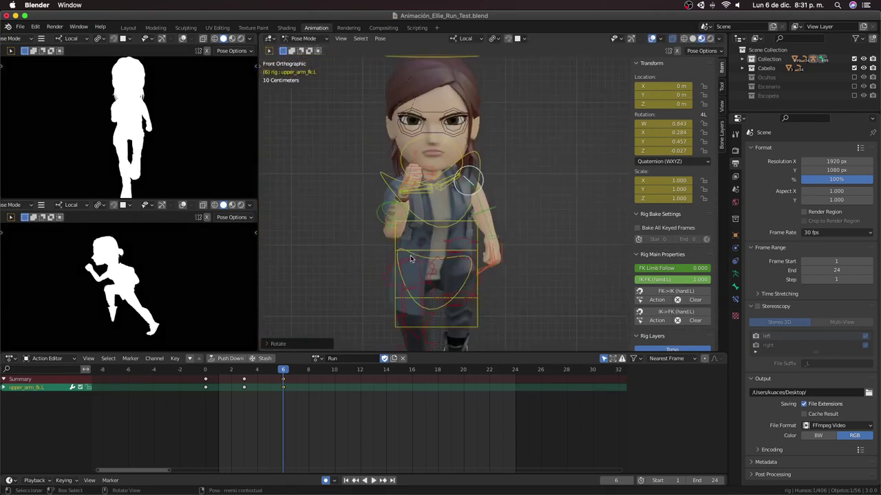
{"action": "key", "text": "r"}
{"action": "key", "text": "y"}
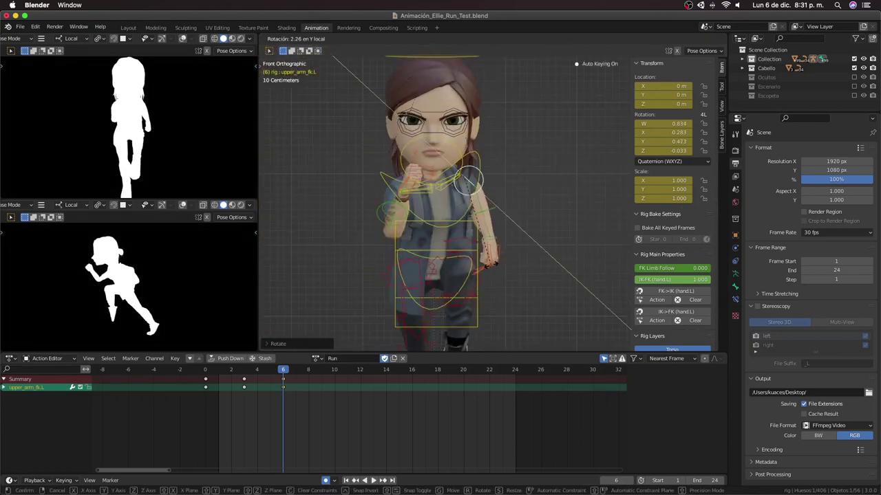
{"action": "left_click", "coordinate": [492, 265]}
{"action": "key", "text": "r"}
{"action": "key", "text": "y"}
{"action": "left_click", "coordinate": [490, 261]}
{"action": "mouse_move", "coordinate": [489, 261]}
{"action": "middle_mouse_down"}
{"action": "mouse_move", "coordinate": [483, 253]}
{"action": "mouse_move", "coordinate": [393, 248]}
{"action": "mouse_move", "coordinate": [273, 252]}
{"action": "mouse_move", "coordinate": [354, 295]}
{"action": "mouse_move", "coordinate": [456, 289]}
{"action": "mouse_move", "coordinate": [401, 231]}
{"action": "mouse_move", "coordinate": [369, 245]}
{"action": "mouse_move", "coordinate": [293, 358]}
{"action": "middle_mouse_up"}
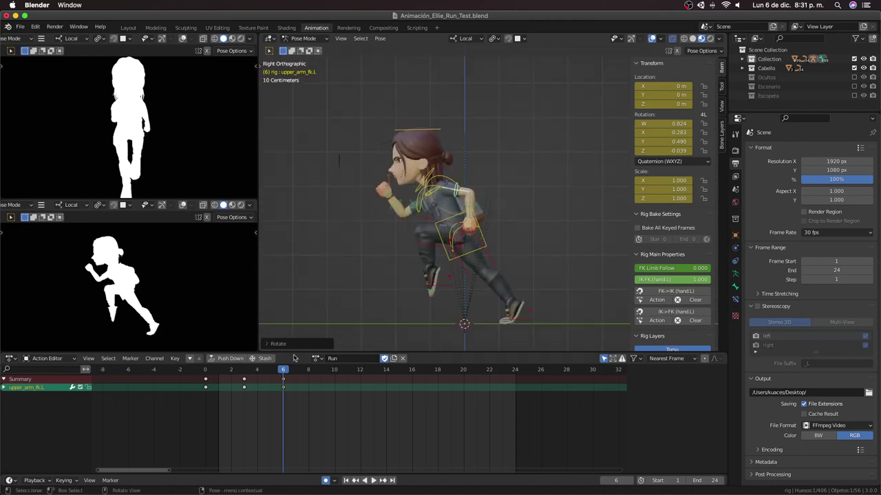
Step: Play the run animation and stop it on frame 9
{"action": "key", "text": "space"}
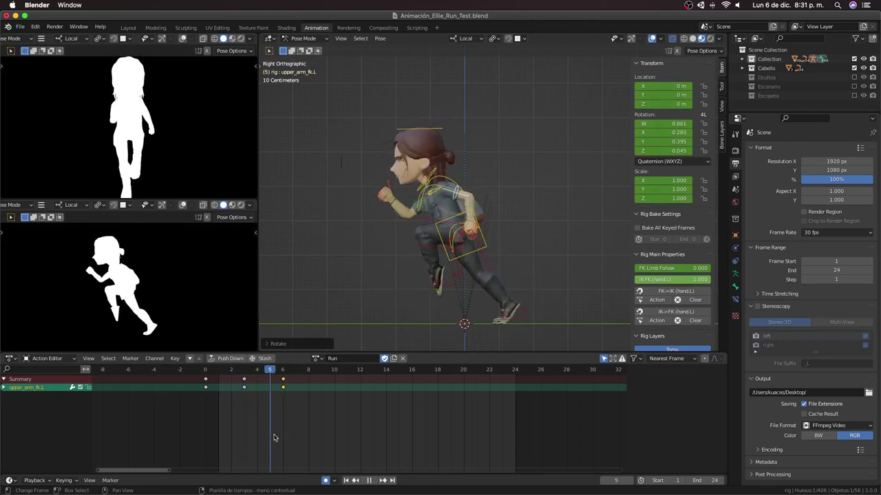
{"action": "left_click_drag", "start_coordinate": [344, 433], "coordinate": [321, 434]}
{"action": "key", "text": "space"}
Step: Duplicate every bone's frame-6 keyframes onto frame 9
{"action": "key", "text": "a"}
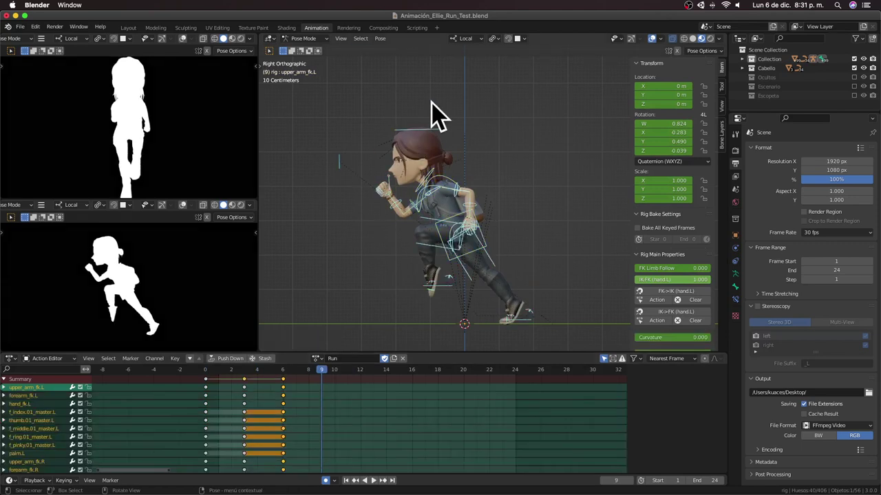
{"action": "left_click", "coordinate": [282, 379]}
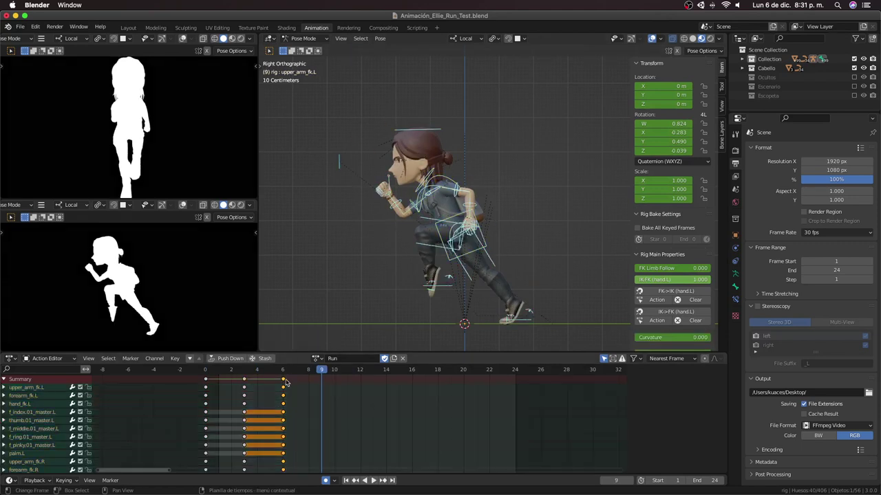
{"action": "key", "text": "shift+d"}
{"action": "left_click", "coordinate": [322, 398]}
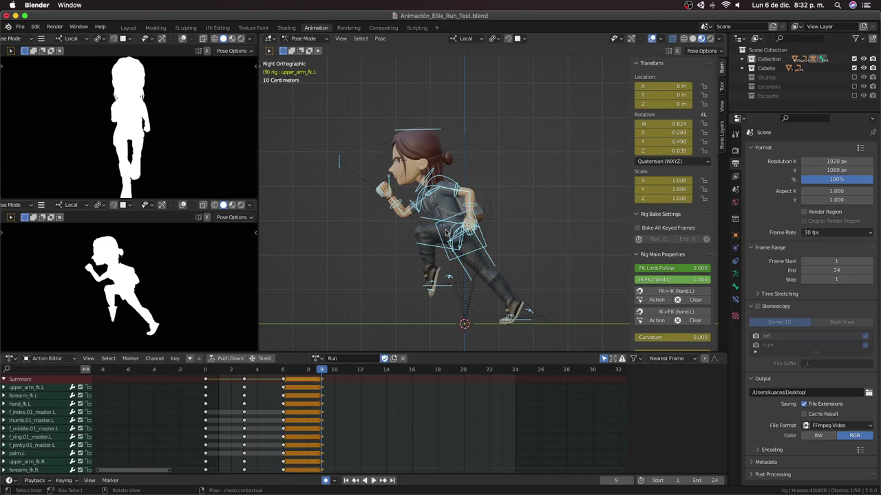
{"action": "left_click", "coordinate": [485, 244]}
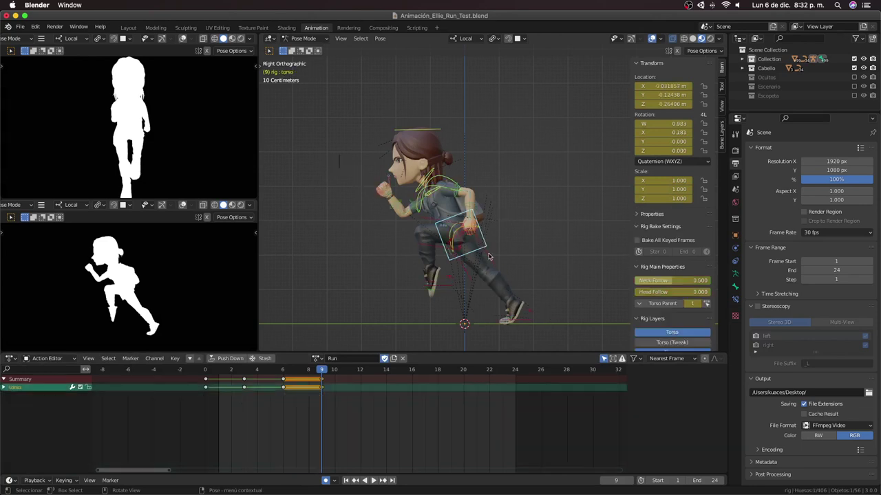
Step: Lower the torso vertically at frame 9 and tilt the chest
{"action": "key", "text": "g"}
{"action": "key", "text": "z"}
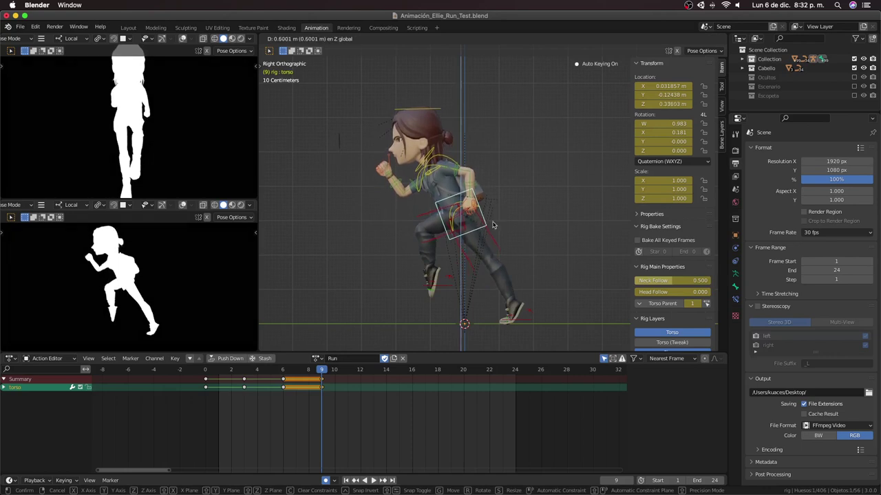
{"action": "left_click", "coordinate": [493, 225]}
{"action": "left_click", "coordinate": [469, 170]}
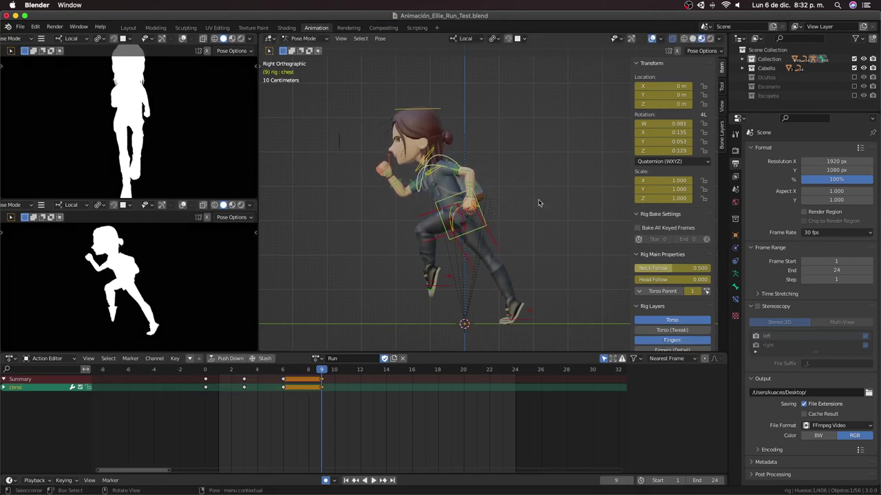
{"action": "key", "text": "r"}
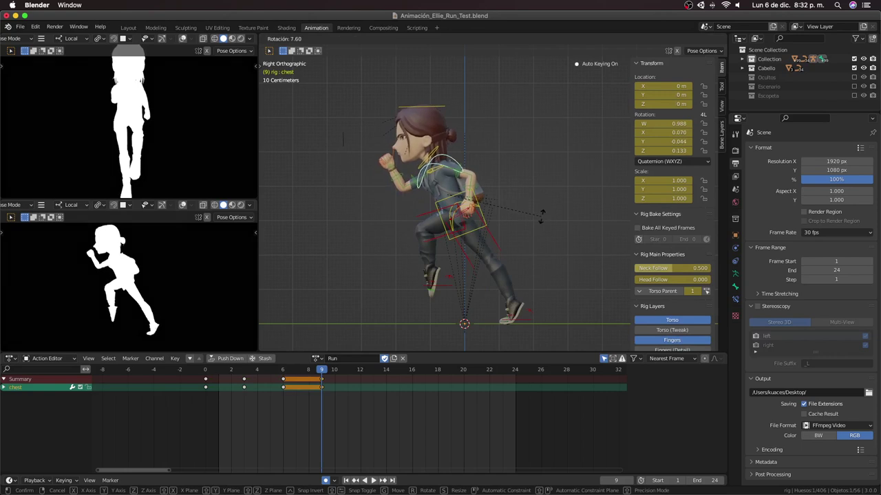
{"action": "left_click", "coordinate": [542, 215]}
Step: Move the left foot control and rotate the left heel
{"action": "left_click", "coordinate": [439, 288]}
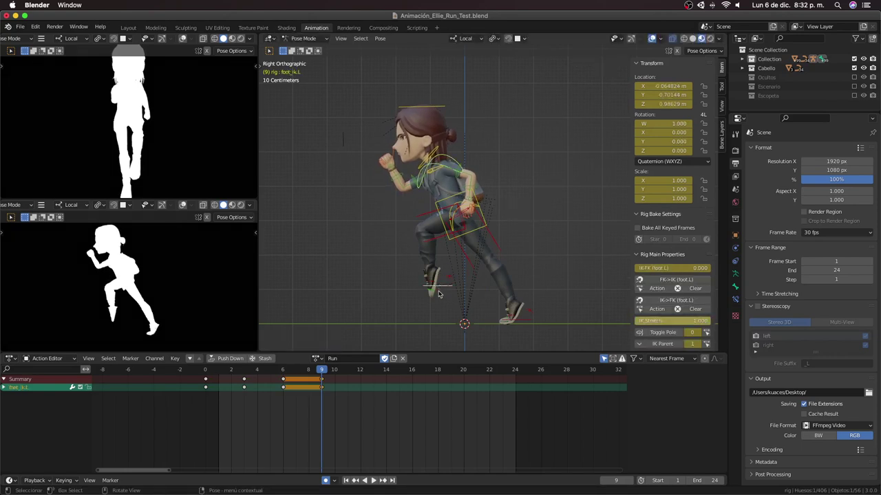
{"action": "key", "text": "g"}
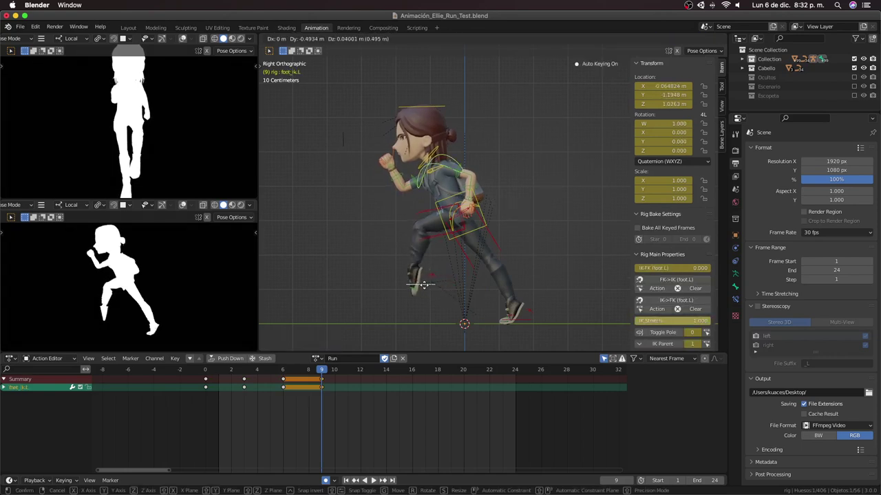
{"action": "left_click", "coordinate": [411, 287]}
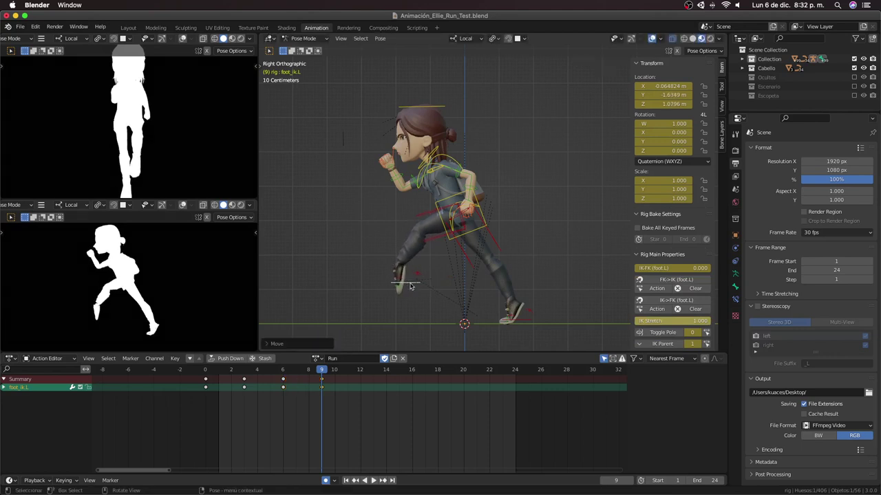
{"action": "key", "text": "g"}
{"action": "right_click", "coordinate": [419, 286]}
{"action": "left_click", "coordinate": [421, 277]}
{"action": "key", "text": "r"}
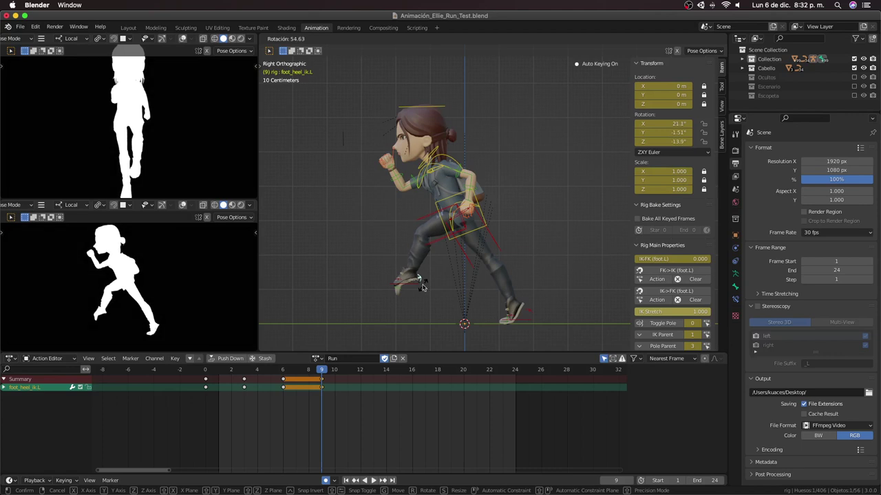
{"action": "left_click", "coordinate": [420, 286]}
Step: Rotate the left foot bone and reduce the left heel angle
{"action": "left_click", "coordinate": [404, 289]}
{"action": "key", "text": "r"}
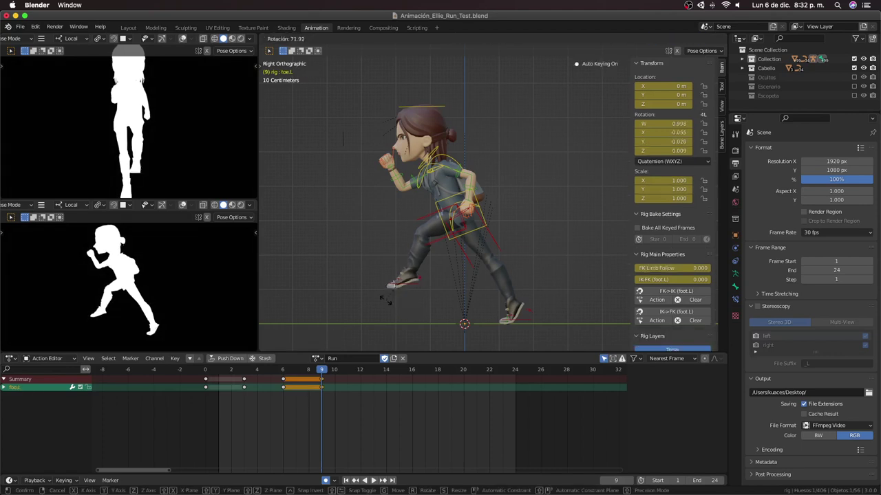
{"action": "left_click", "coordinate": [412, 301]}
{"action": "left_click", "coordinate": [418, 290]}
{"action": "key", "text": "r"}
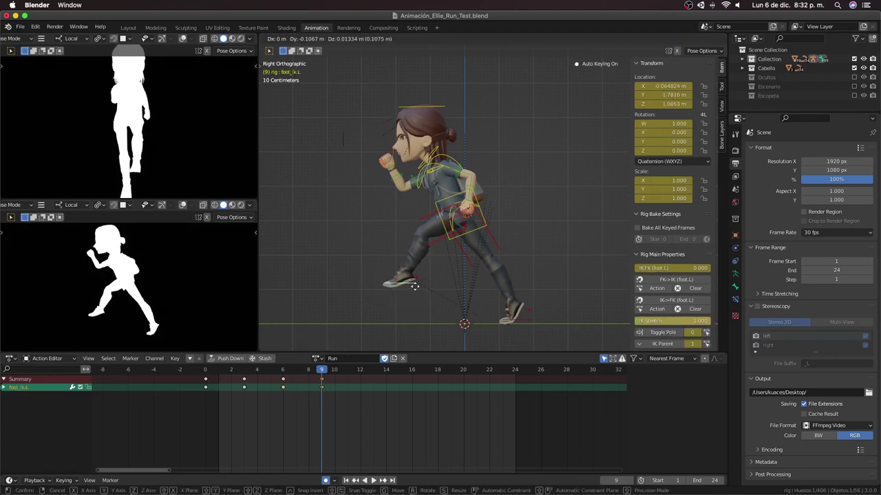
{"action": "left_click", "coordinate": [423, 293]}
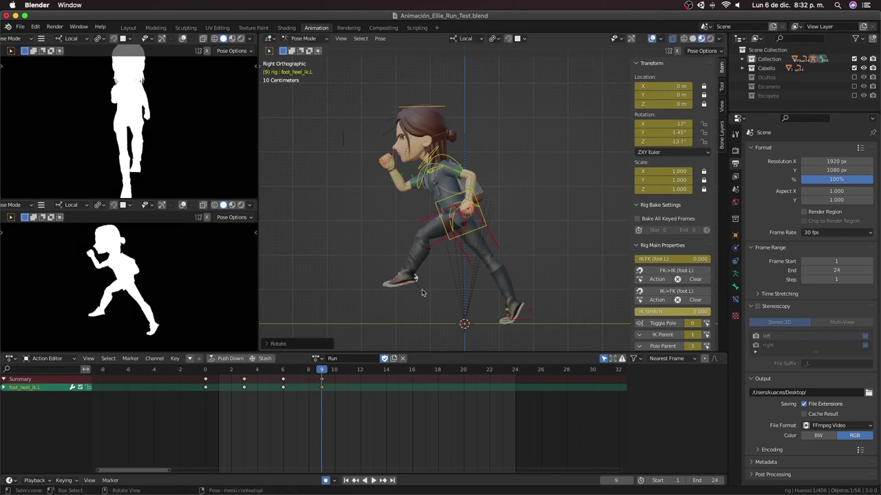
Step: Lift the right foot up and forward, angle its heel, and bend the right toe
{"action": "left_click_drag", "start_coordinate": [530, 324], "coordinate": [550, 285]}
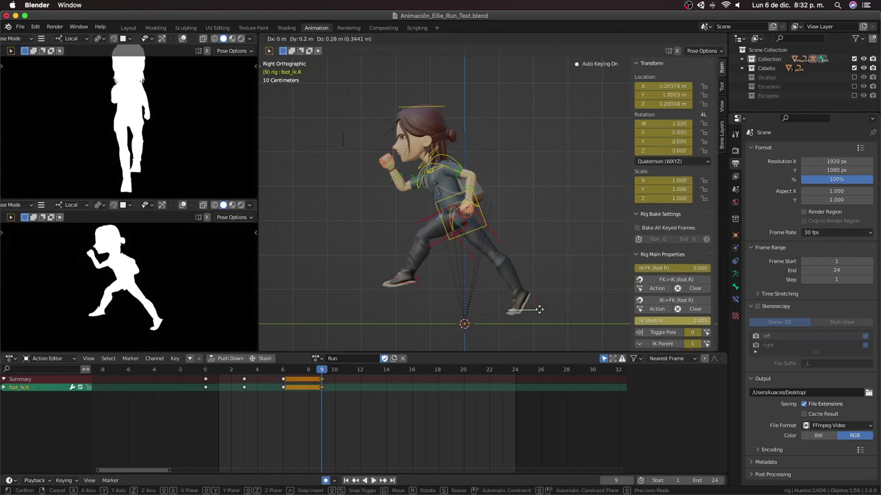
{"action": "left_click", "coordinate": [551, 285]}
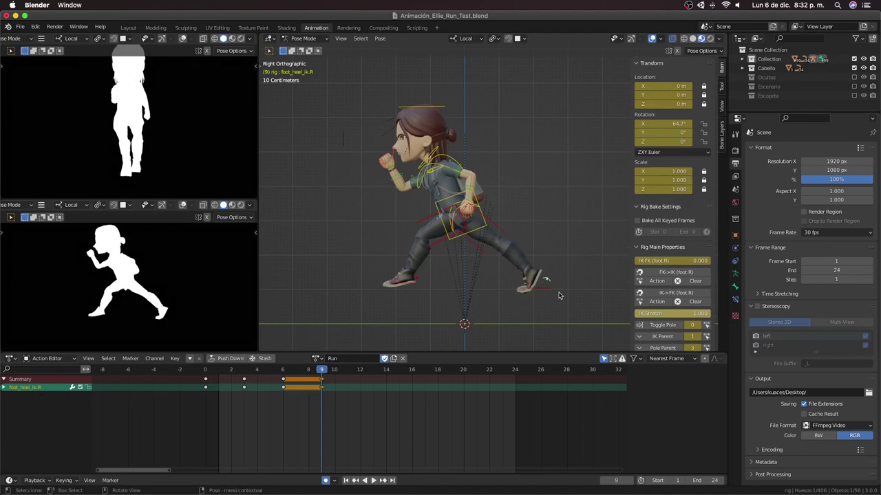
{"action": "key", "text": "r"}
{"action": "left_click", "coordinate": [558, 287]}
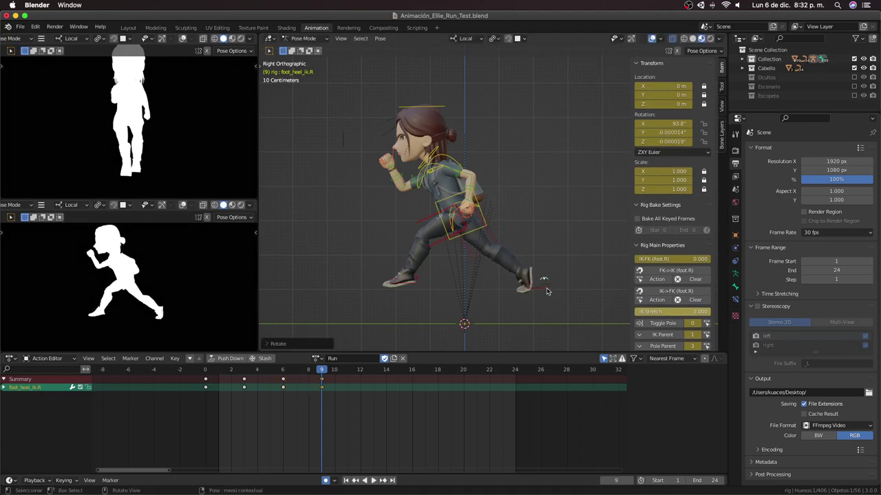
{"action": "left_click_drag", "start_coordinate": [547, 291], "coordinate": [538, 288]}
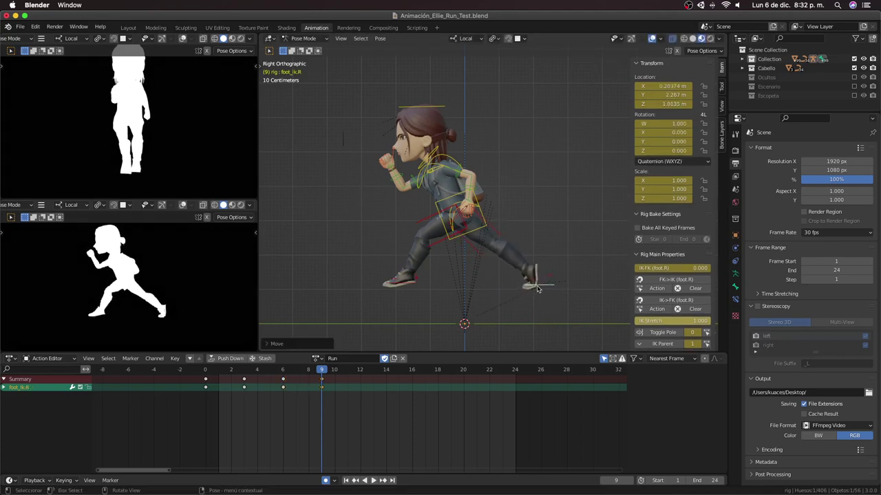
{"action": "left_click", "coordinate": [528, 291]}
{"action": "key", "text": "r"}
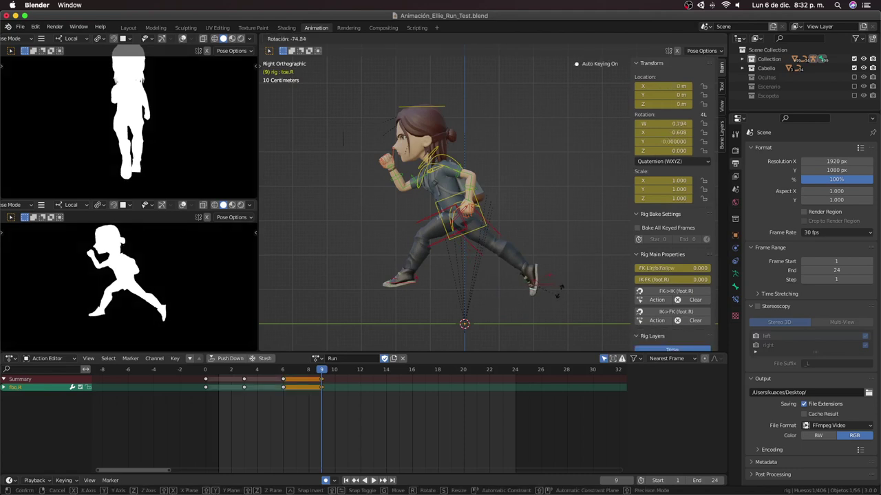
{"action": "left_click", "coordinate": [561, 282]}
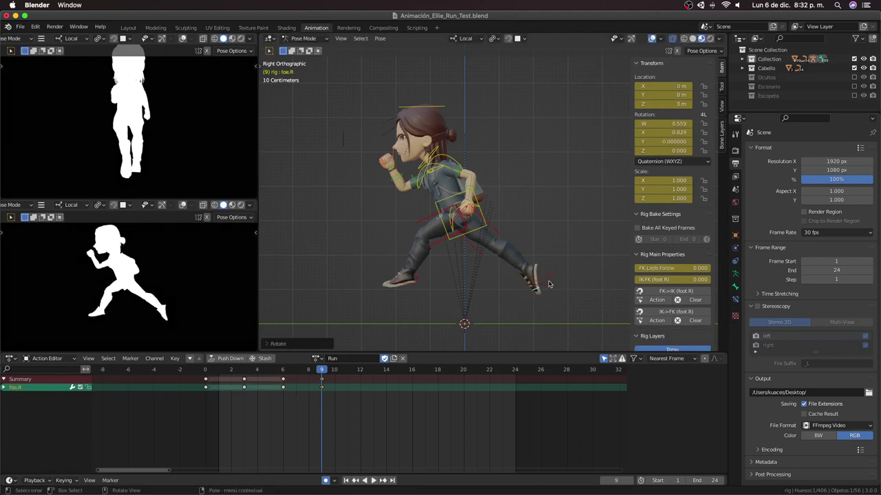
Step: Rotate the right heel further and set the right foot control to X 0.20374 m
{"action": "left_click", "coordinate": [547, 276]}
{"action": "key", "text": "r"}
{"action": "left_click", "coordinate": [559, 287]}
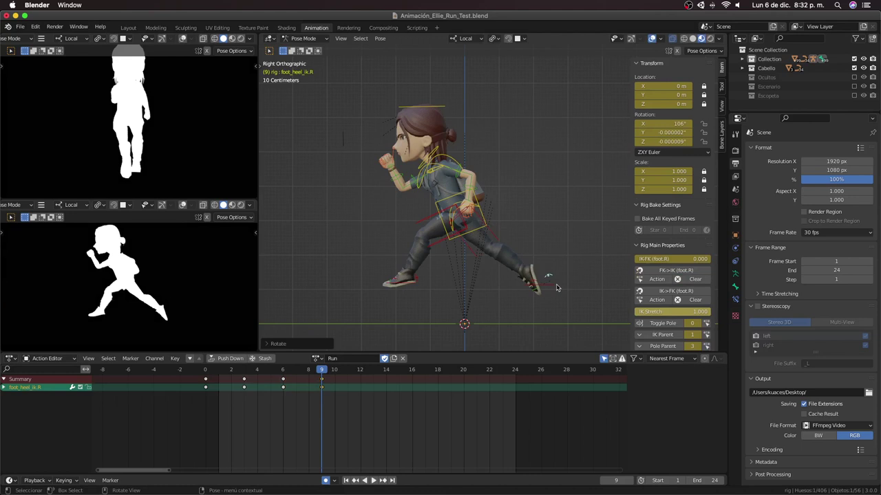
{"action": "left_click", "coordinate": [558, 286]}
{"action": "key", "text": "g"}
{"action": "left_click", "coordinate": [557, 285]}
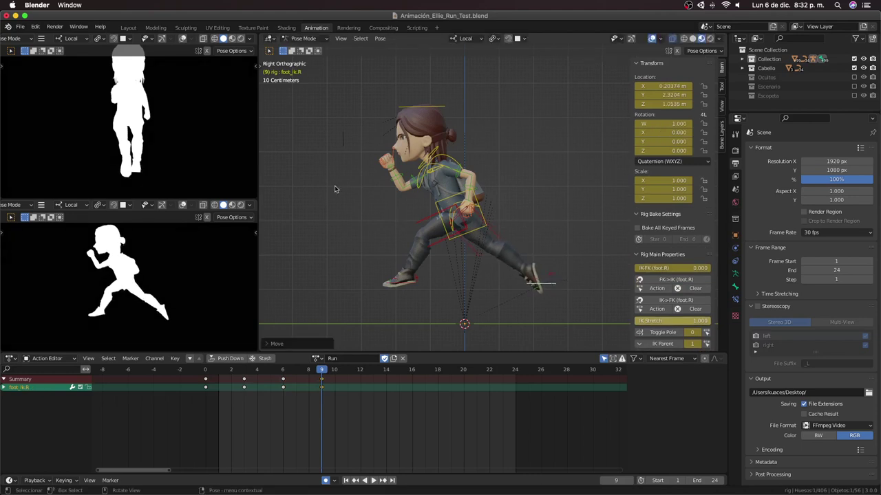
{"action": "left_click", "coordinate": [482, 213]}
{"action": "left_click", "coordinate": [207, 372]}
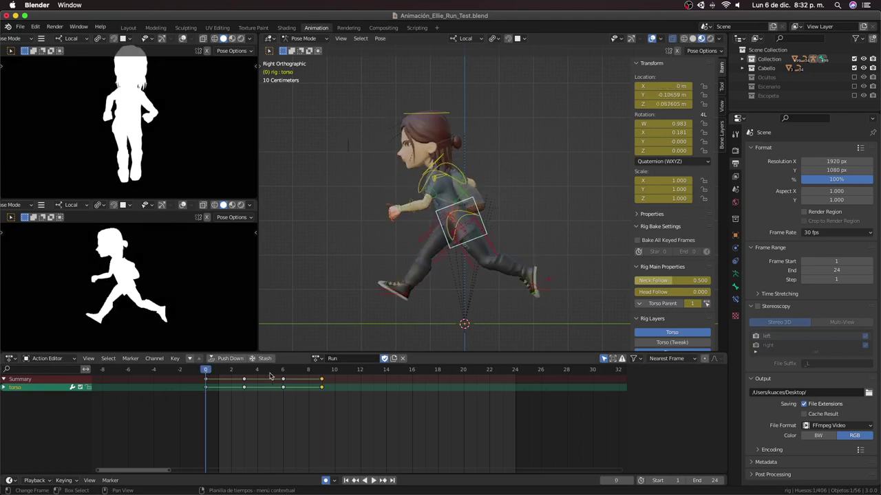
Step: Raise the torso control at frame 9 to Z 0.34937 m
{"action": "left_click", "coordinate": [321, 372]}
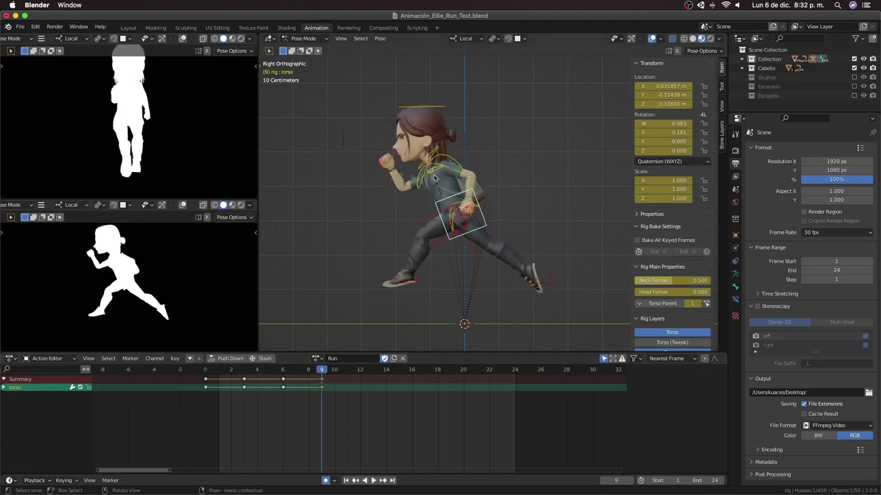
{"action": "key", "text": "g"}
{"action": "key", "text": "z"}
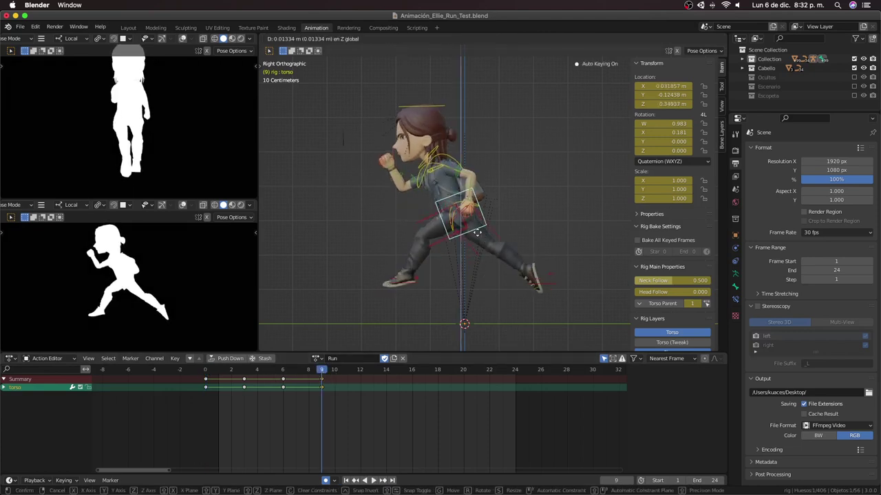
{"action": "left_click", "coordinate": [478, 235]}
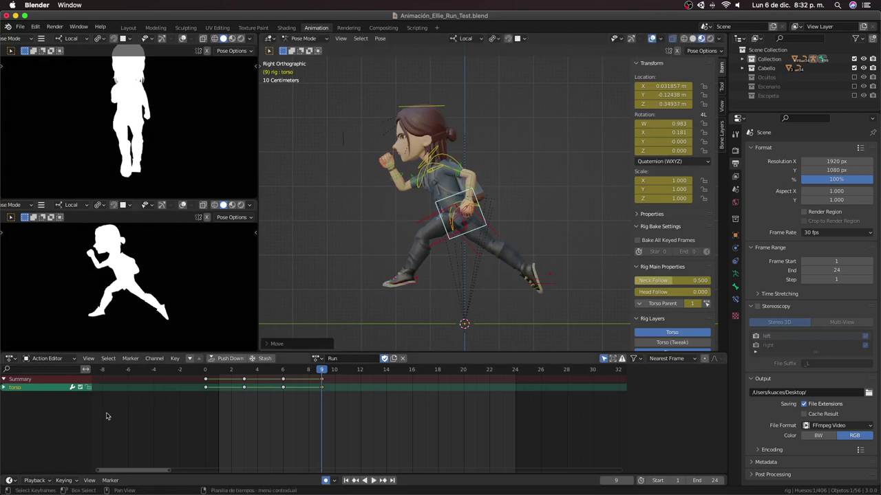
Step: Play the run cycle back from frame 0 to review the pose
{"action": "left_click", "coordinate": [205, 372]}
{"action": "key", "text": "space"}
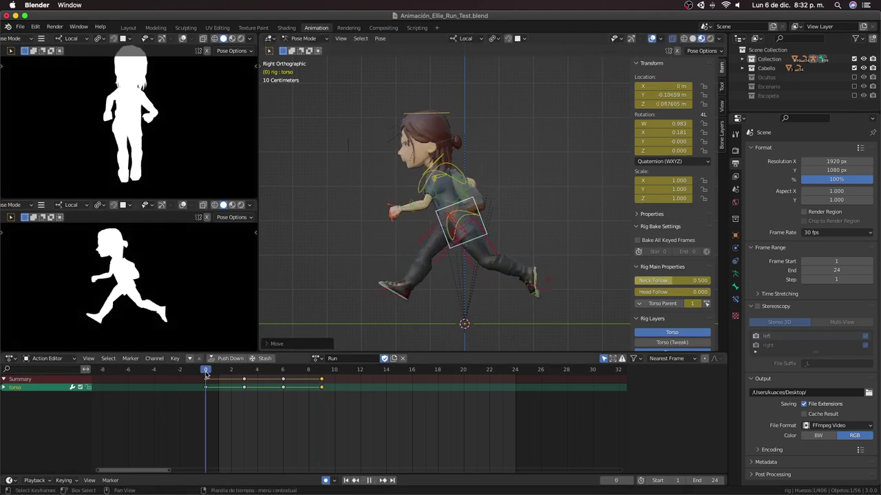
{"action": "key", "text": "Escape"}
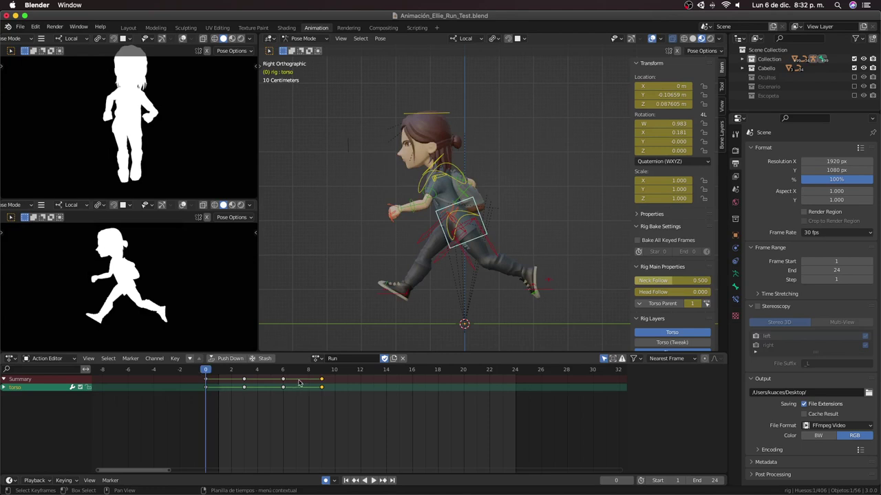
{"action": "left_click", "coordinate": [326, 371]}
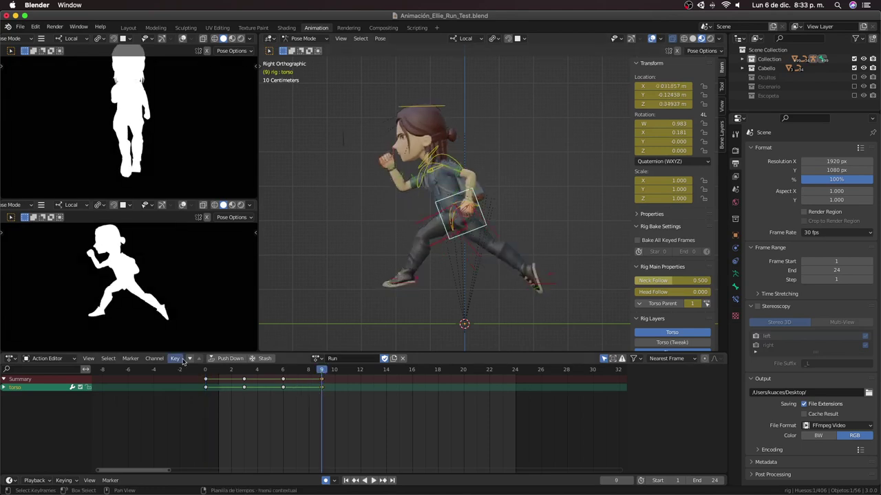
{"action": "left_click", "coordinate": [204, 371]}
{"action": "key", "text": "space"}
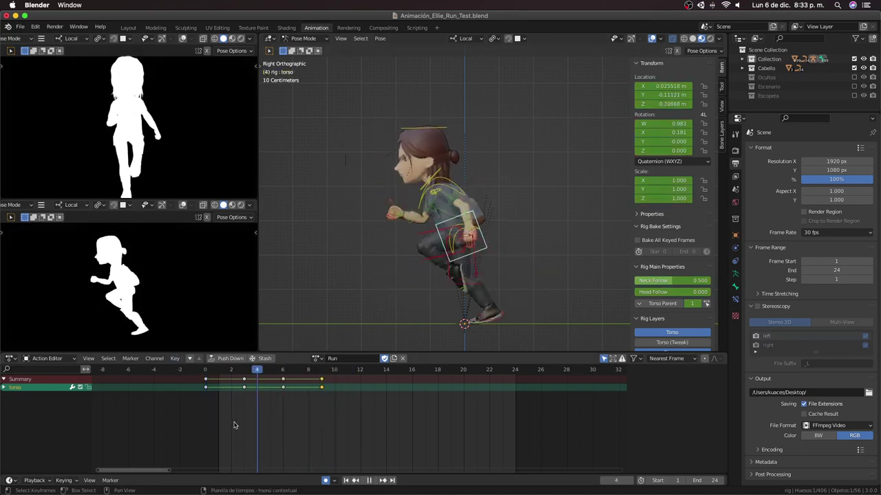
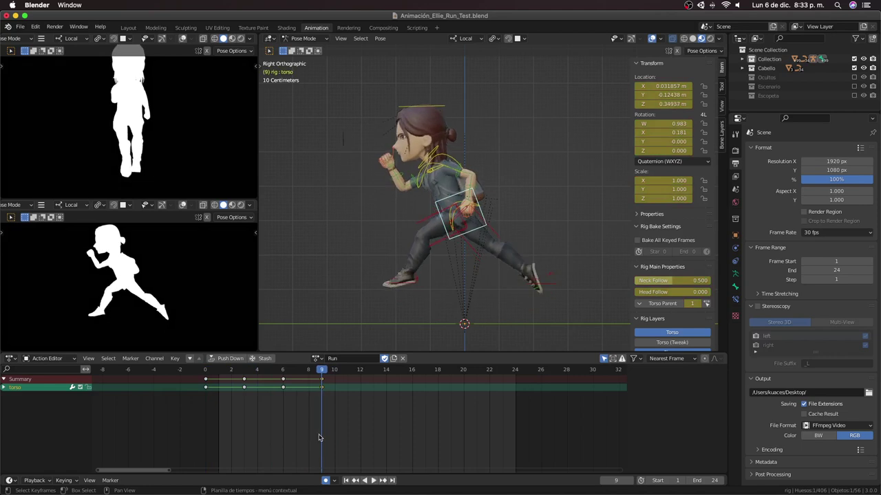
Step: Stop playback at frame 9 and reposition the left foot IK control
{"action": "key", "text": "space"}
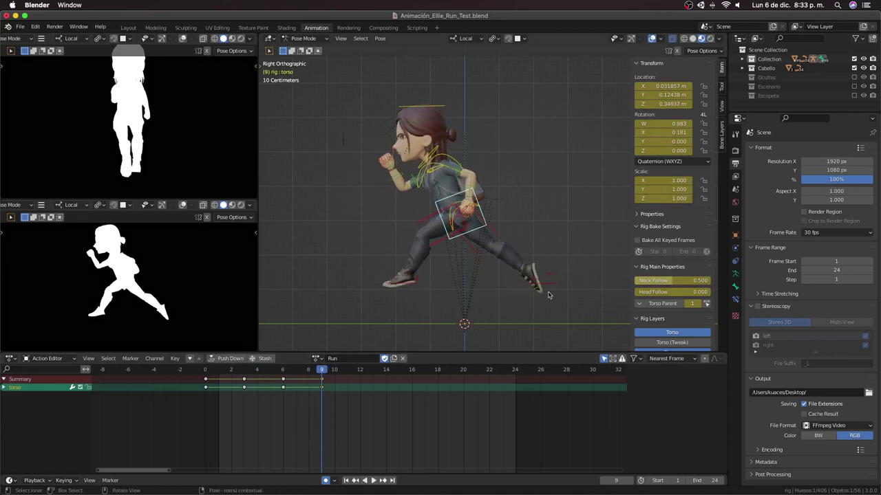
{"action": "left_click", "coordinate": [411, 290]}
{"action": "key", "text": "g"}
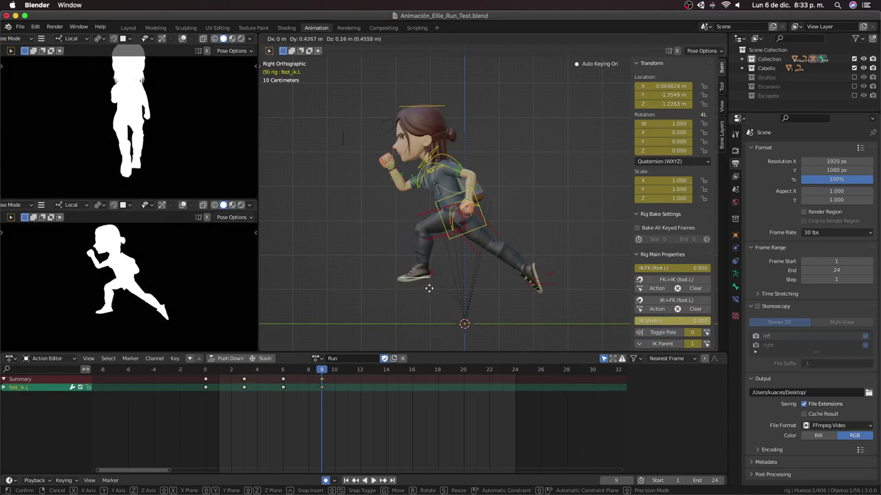
{"action": "left_click", "coordinate": [428, 289]}
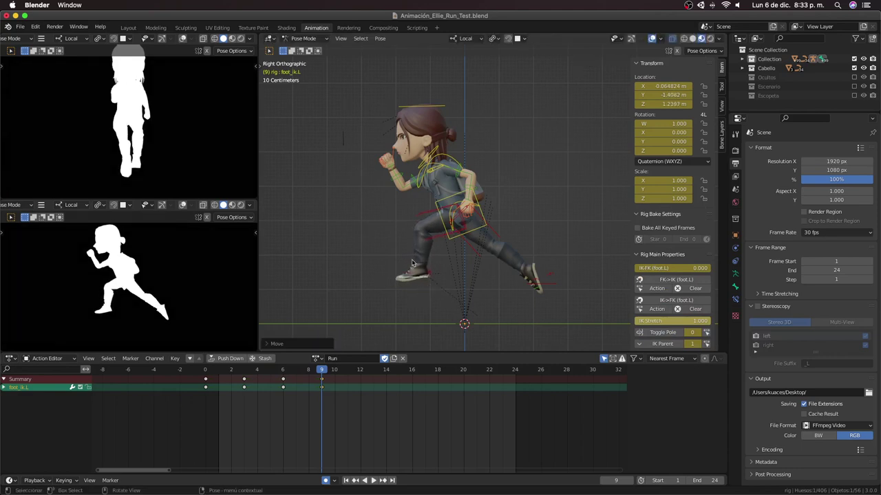
{"action": "scroll", "coordinate": [431, 306], "scroll_direction": "up", "scroll_amount": 2}
{"action": "key", "text": "g"}
{"action": "left_click", "coordinate": [431, 304]}
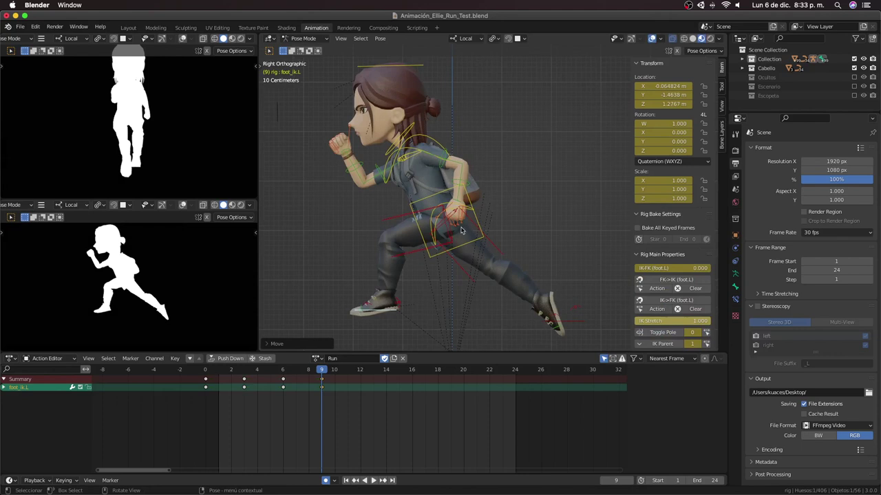
Step: Rotate the right upper arm and right shoulder, then view the character from the front
{"action": "left_click", "coordinate": [382, 178]}
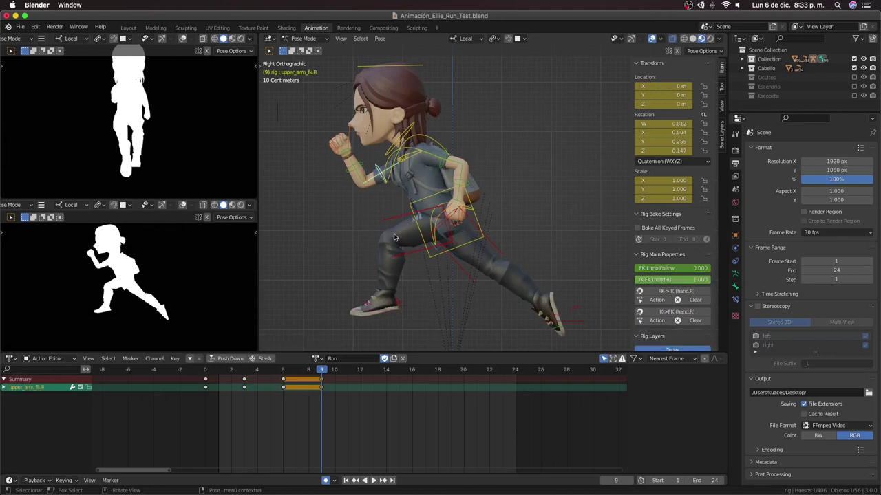
{"action": "key", "text": "r"}
{"action": "left_click", "coordinate": [349, 191]}
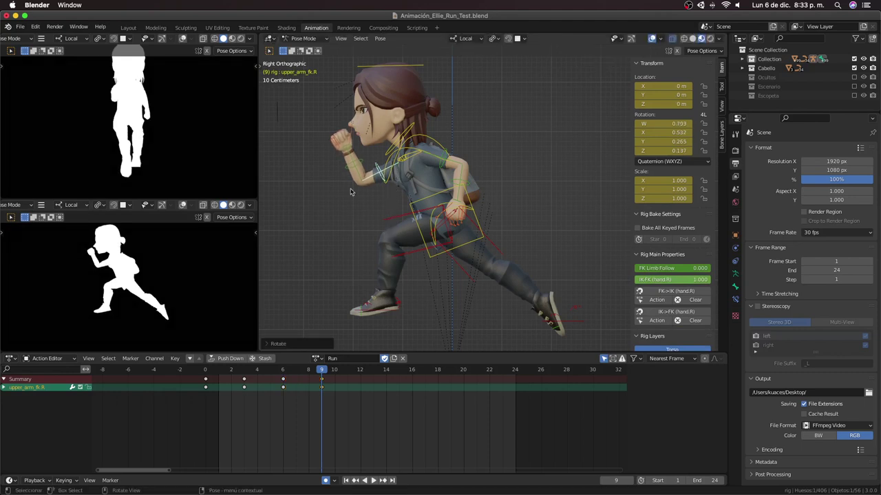
{"action": "left_click", "coordinate": [398, 165]}
{"action": "key", "text": "r"}
{"action": "key", "text": "r"}
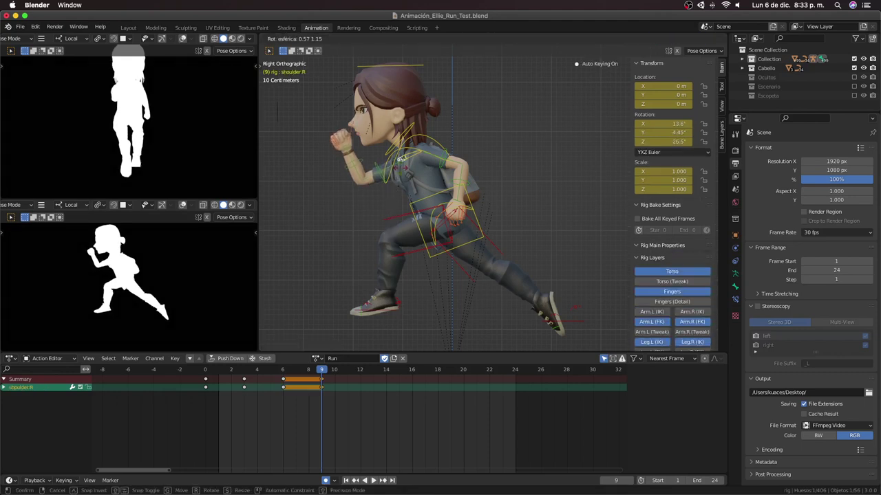
{"action": "left_click", "coordinate": [403, 171]}
{"action": "middle_click_drag", "start_coordinate": [403, 170], "coordinate": [542, 299]}
{"action": "key", "text": "KP_1"}
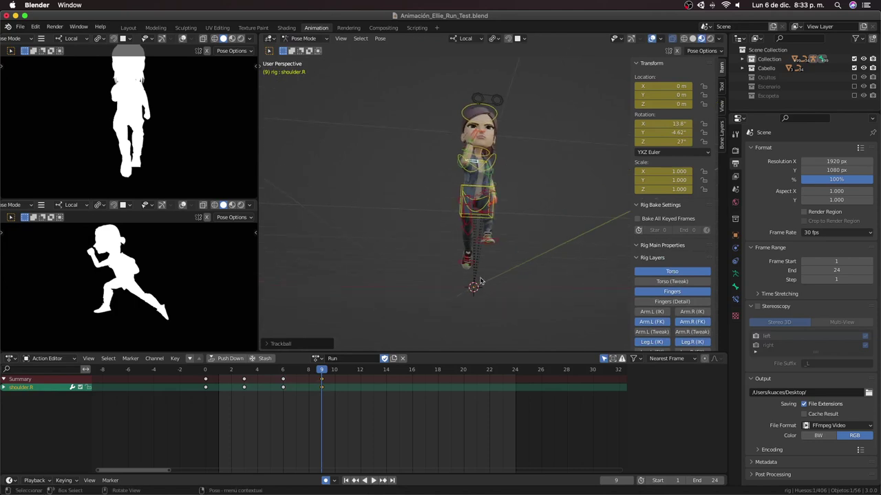
Step: Rotate the hips bone, then trackball-rotate it freely to tilt the pelvis
{"action": "scroll", "coordinate": [480, 282], "scroll_direction": "down", "scroll_amount": 3}
{"action": "scroll", "coordinate": [480, 282], "scroll_direction": "up", "scroll_amount": 3}
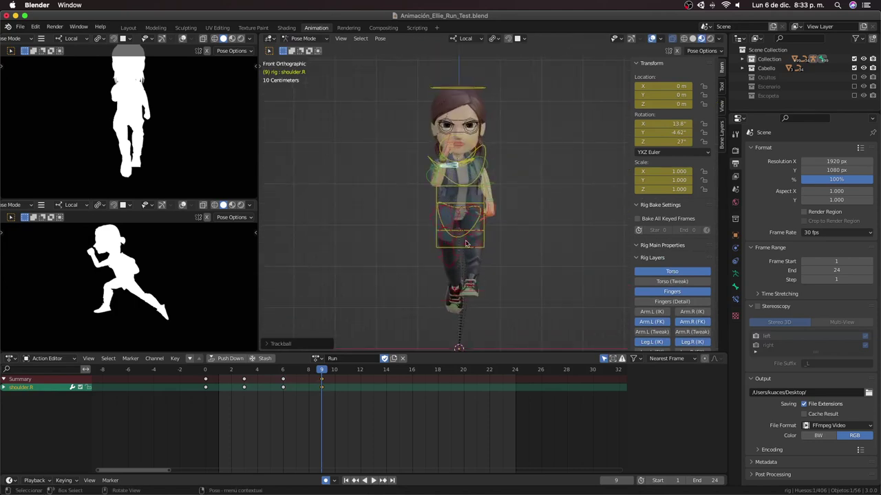
{"action": "left_click", "coordinate": [439, 220]}
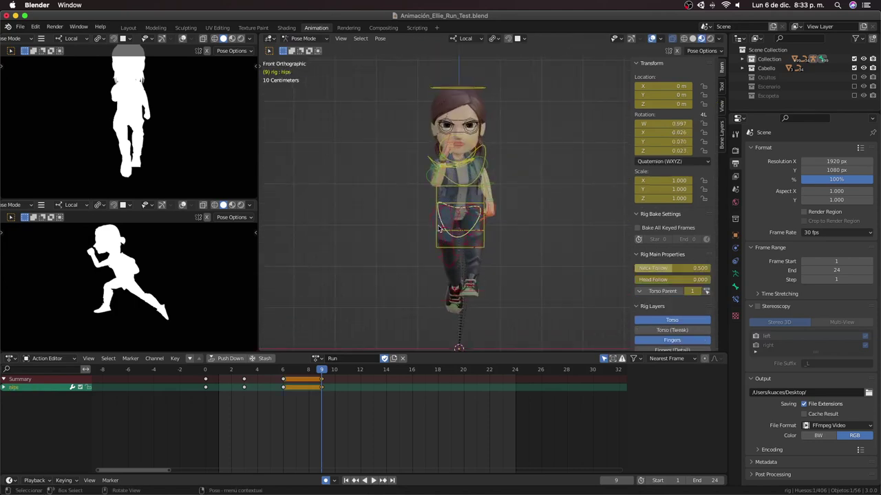
{"action": "key", "text": "r"}
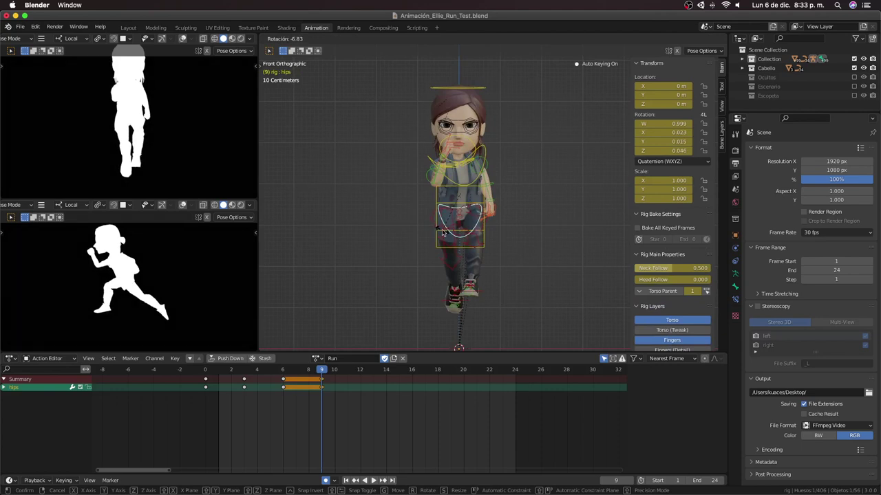
{"action": "left_click", "coordinate": [442, 231]}
{"action": "key", "text": "r"}
{"action": "key", "text": "r"}
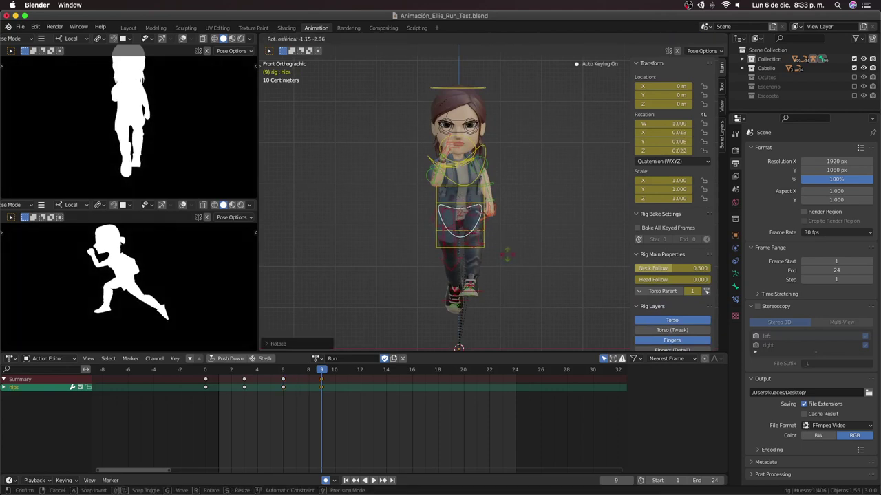
{"action": "left_click", "coordinate": [500, 257]}
Step: Refine the hips rotation and check it from the front and side orthographic views
{"action": "middle_click_drag", "start_coordinate": [500, 258], "coordinate": [426, 264]}
{"action": "key", "text": "r"}
{"action": "key", "text": "r"}
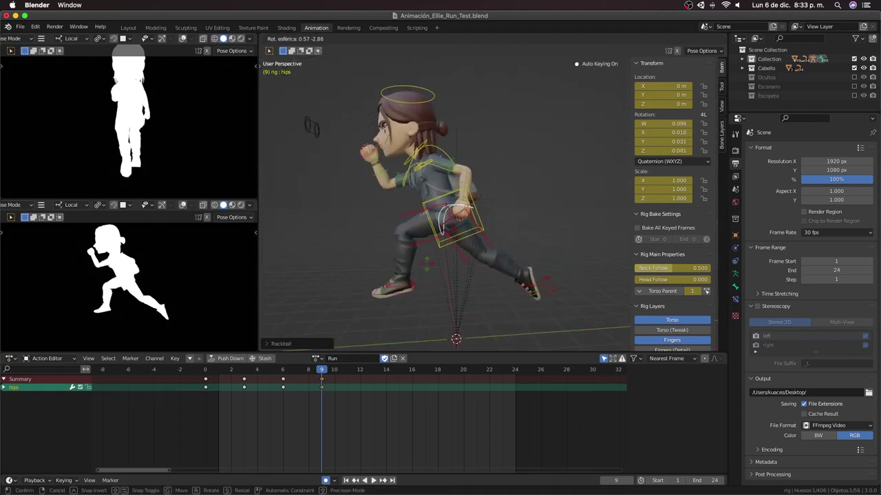
{"action": "left_click", "coordinate": [428, 264]}
{"action": "key", "text": "KP_3"}
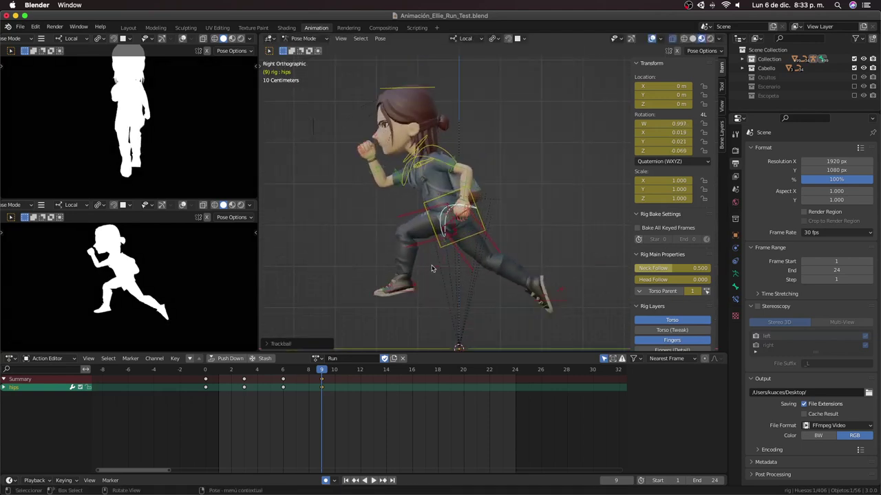
{"action": "key", "text": "KP_1"}
{"action": "scroll", "coordinate": [479, 213], "scroll_direction": "up", "scroll_amount": 2}
{"action": "scroll", "coordinate": [480, 213], "scroll_direction": "up", "scroll_amount": 2}
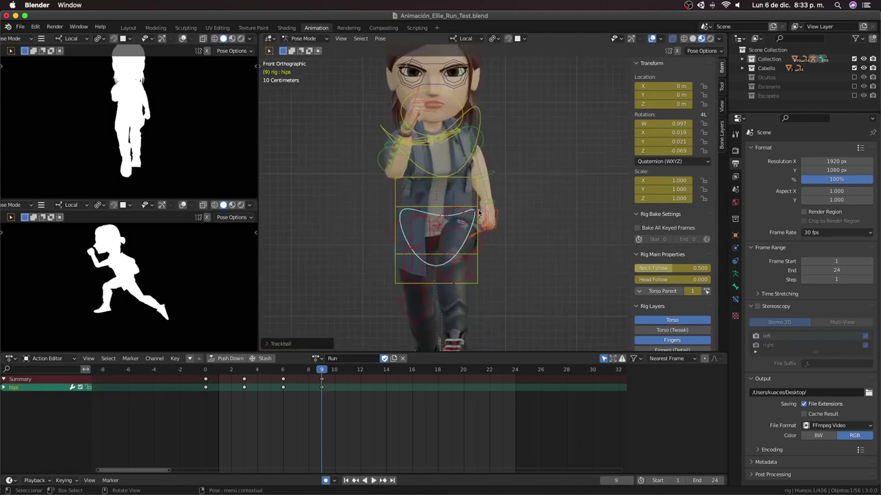
{"action": "key", "text": "KP_3"}
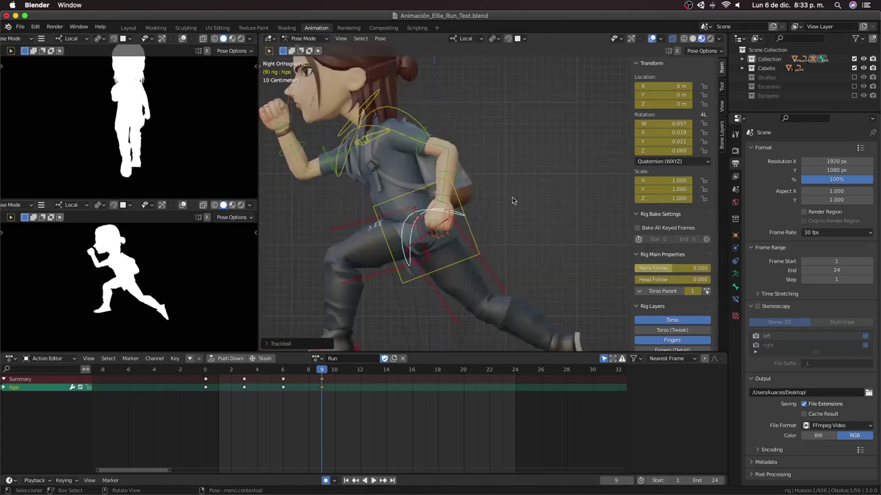
Step: Rotate the left upper arm up, then slightly back down
{"action": "left_click", "coordinate": [423, 157]}
{"action": "key", "text": "r"}
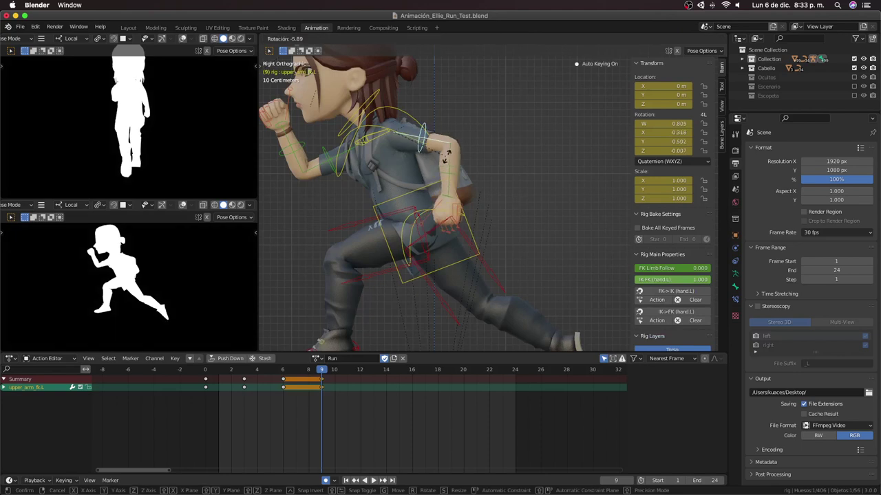
{"action": "left_click", "coordinate": [440, 131]}
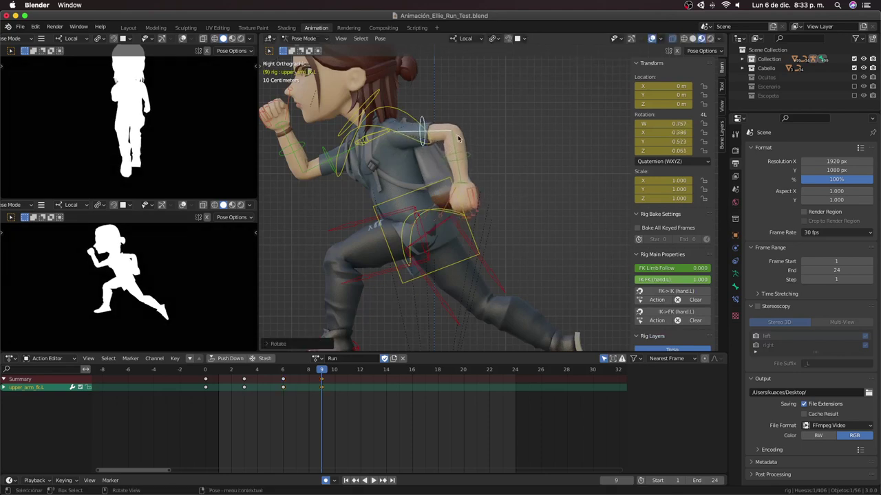
{"action": "key", "text": "r"}
{"action": "left_click", "coordinate": [470, 178]}
Step: Rotate the left forearm on its local X axis
{"action": "left_click", "coordinate": [465, 166]}
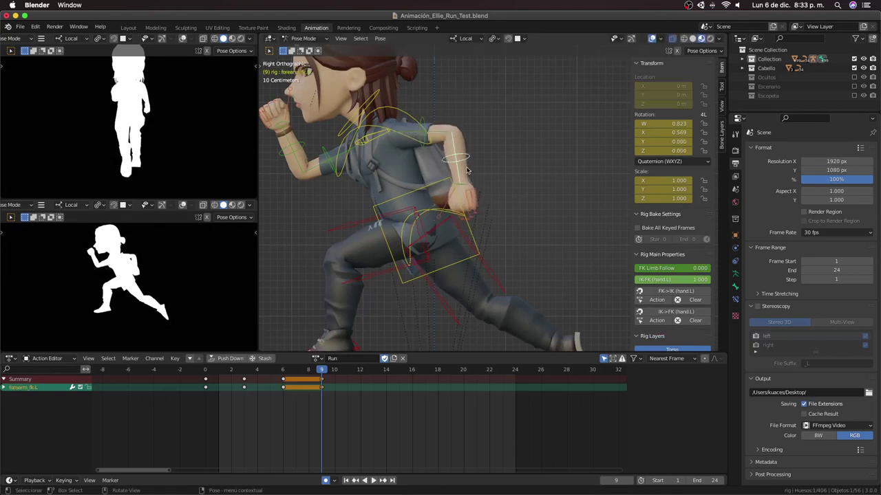
{"action": "key", "text": "r"}
{"action": "key", "text": "Escape"}
{"action": "key", "text": "r"}
{"action": "key", "text": "x"}
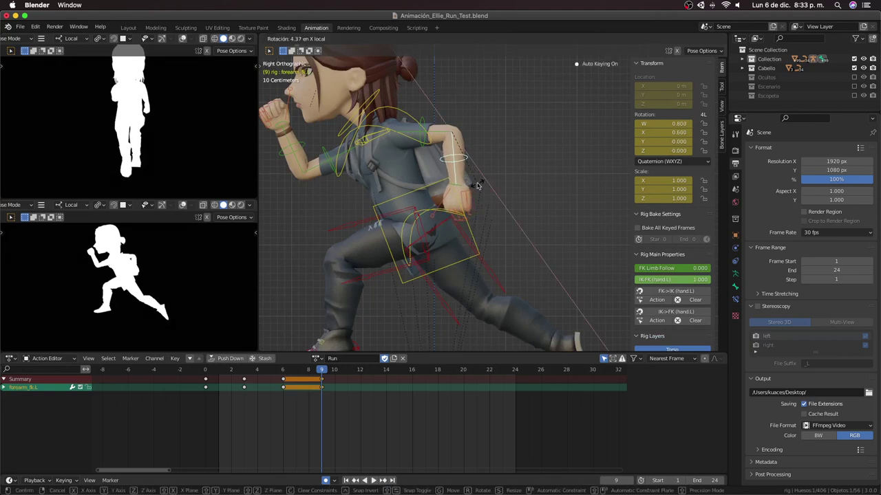
{"action": "left_click", "coordinate": [470, 190]}
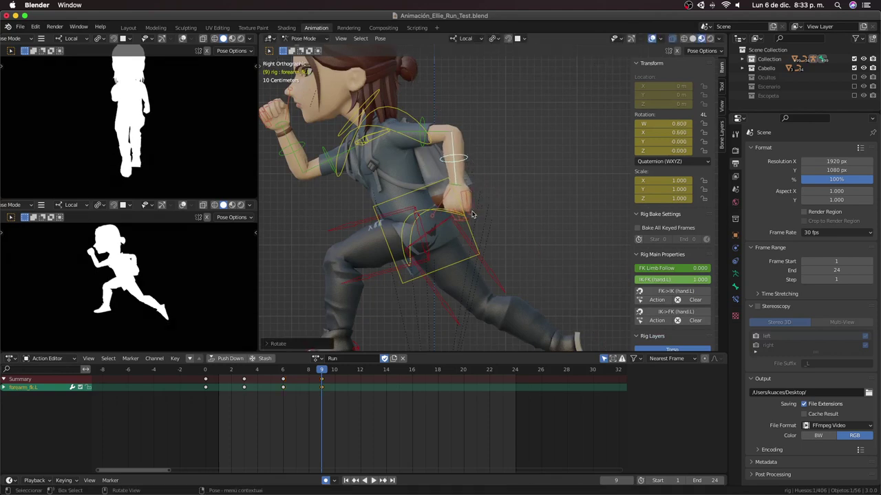
Step: Trackball-rotate the left hand and select the left shoulder bone
{"action": "left_click", "coordinate": [465, 195]}
{"action": "key", "text": "r"}
{"action": "key", "text": "r"}
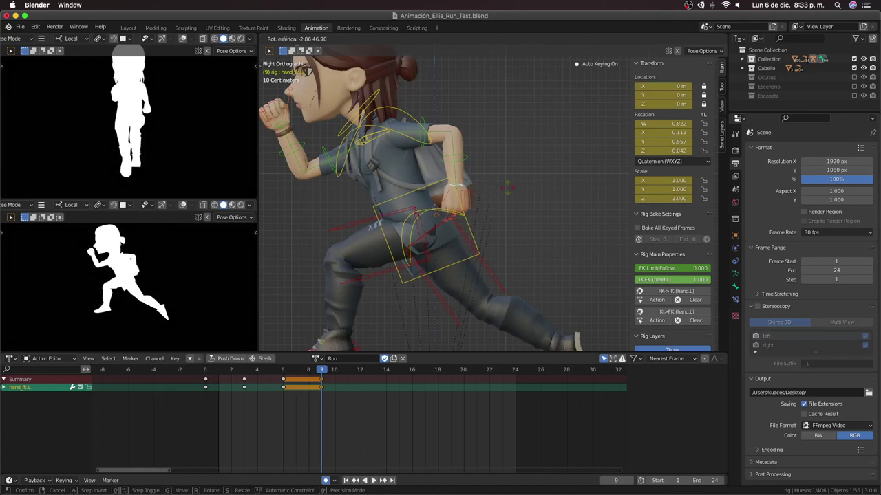
{"action": "left_click", "coordinate": [506, 209]}
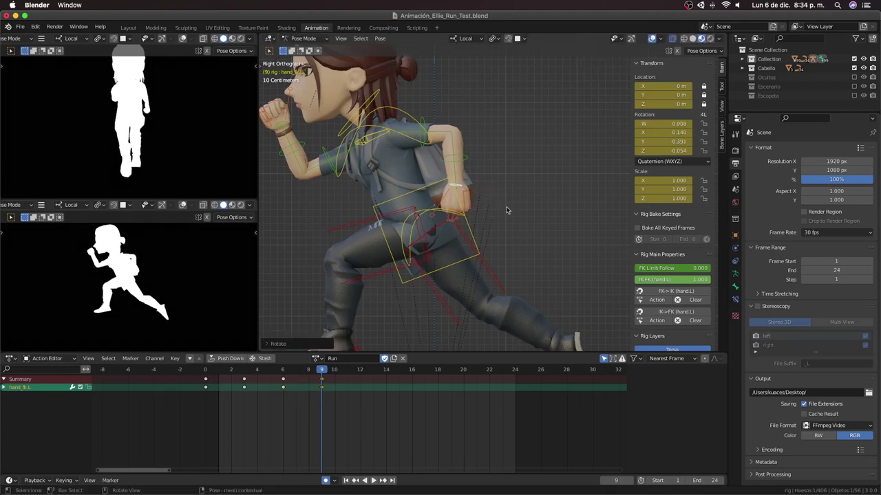
{"action": "scroll", "coordinate": [433, 179], "scroll_direction": "left", "scroll_amount": 4, "text": "ctrl"}
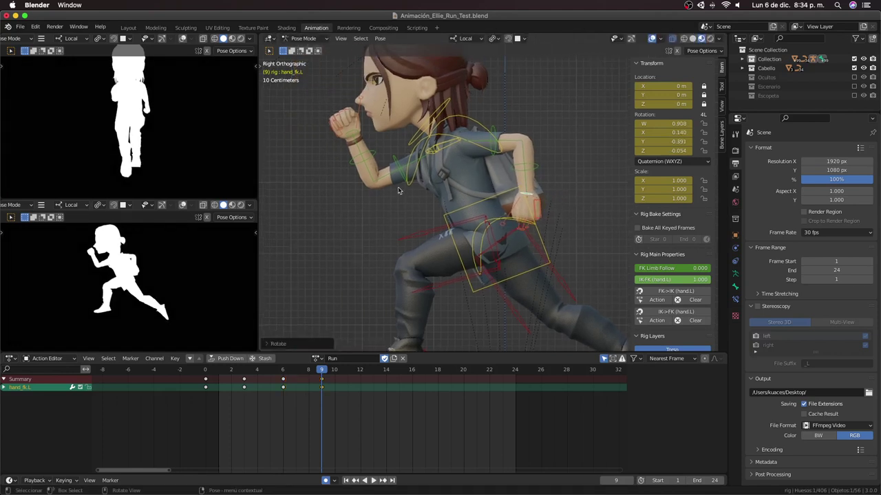
{"action": "left_click", "coordinate": [463, 150]}
Step: Freely rotate the left and right shoulder bones, then view from the front
{"action": "key", "text": "r"}
{"action": "key", "text": "r"}
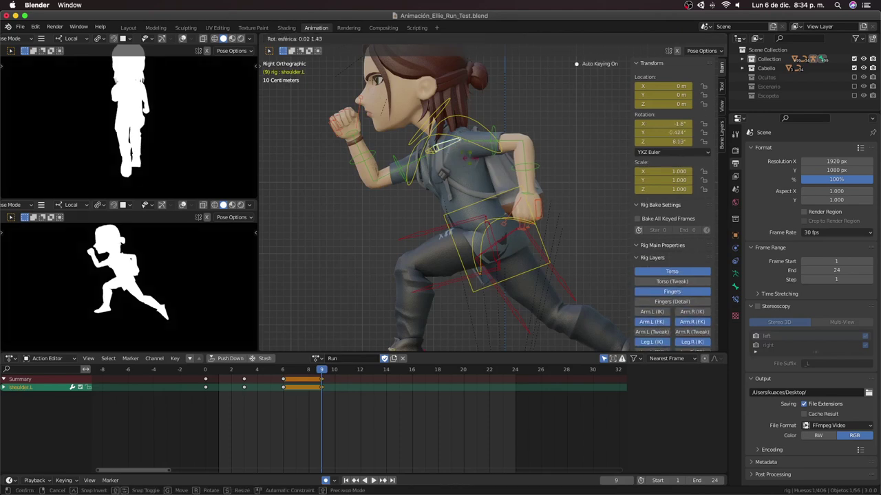
{"action": "left_click", "coordinate": [413, 165]}
{"action": "left_click", "coordinate": [428, 158]}
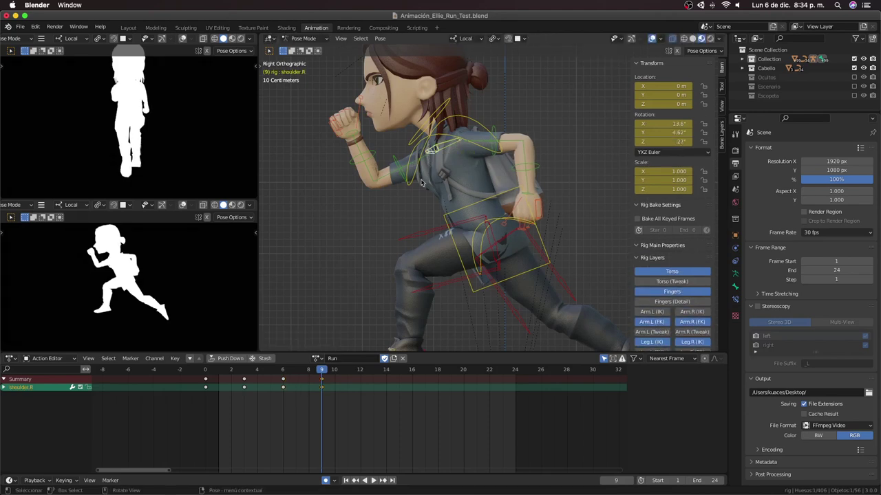
{"action": "key", "text": "r"}
{"action": "key", "text": "r"}
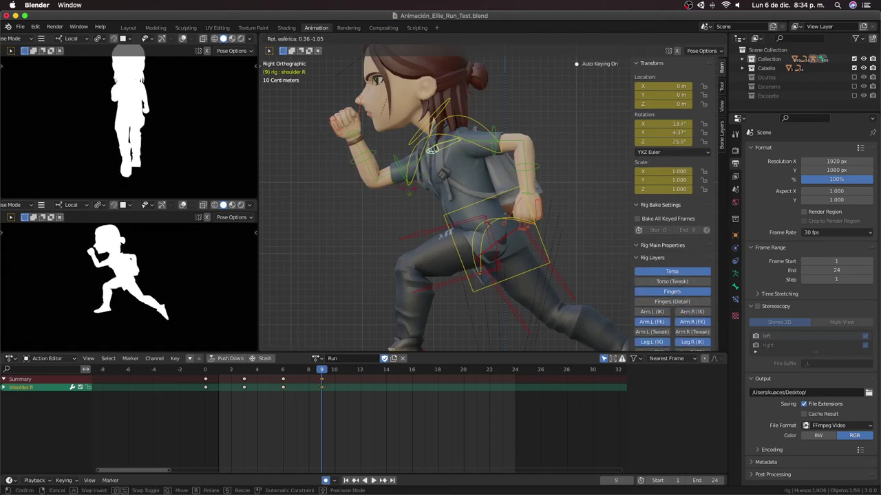
{"action": "left_click", "coordinate": [408, 192]}
{"action": "key", "text": "KP_1"}
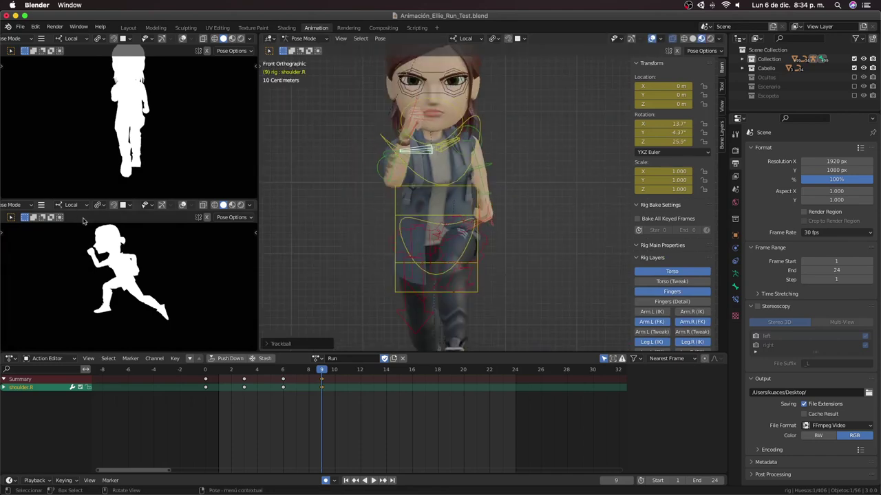
Step: Compare against frame 6, then re-rotate the right upper arm at frame 9
{"action": "left_click", "coordinate": [282, 372]}
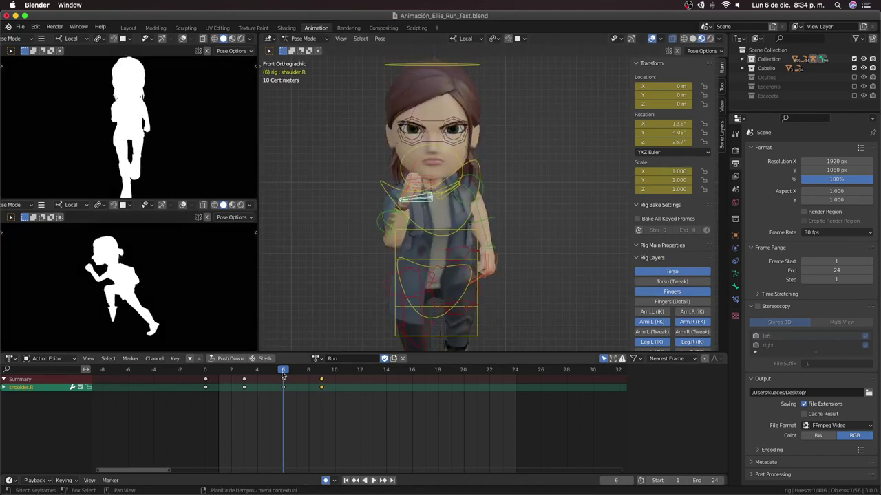
{"action": "left_click", "coordinate": [321, 371]}
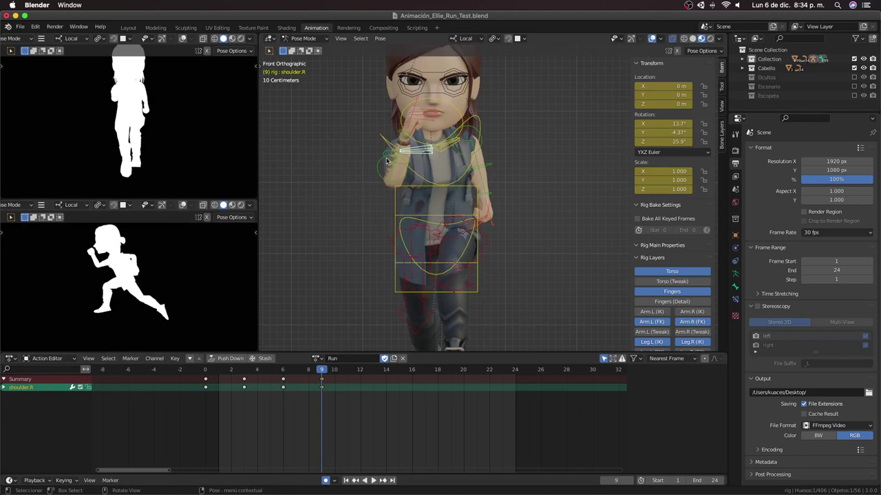
{"action": "left_click", "coordinate": [386, 159]}
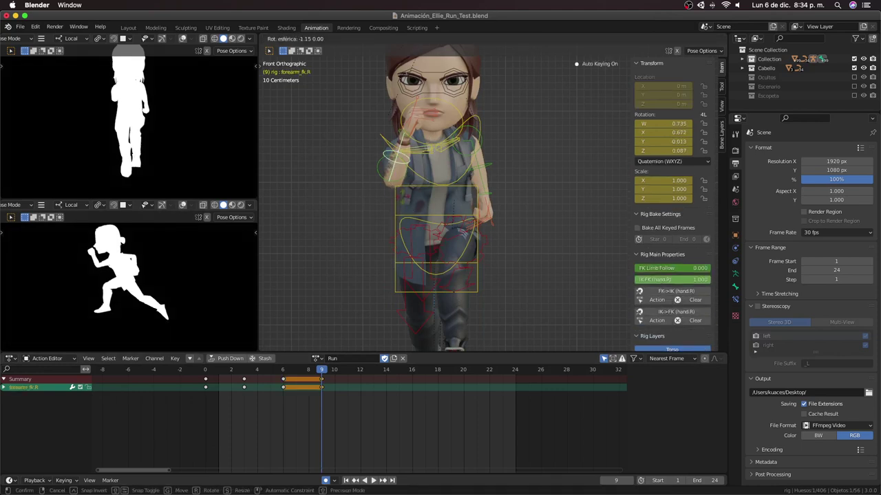
{"action": "left_click", "coordinate": [378, 168]}
{"action": "key", "text": "r"}
{"action": "key", "text": "r"}
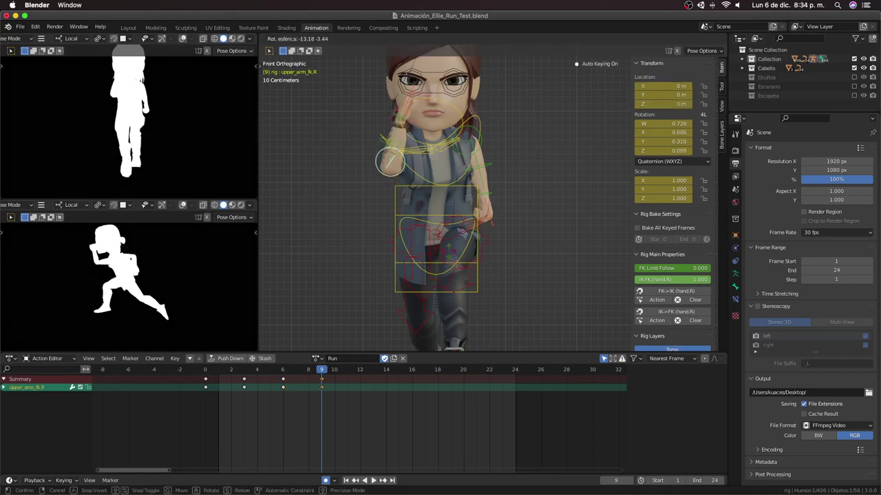
{"action": "left_click", "coordinate": [403, 163]}
{"action": "key", "text": "KP_3"}
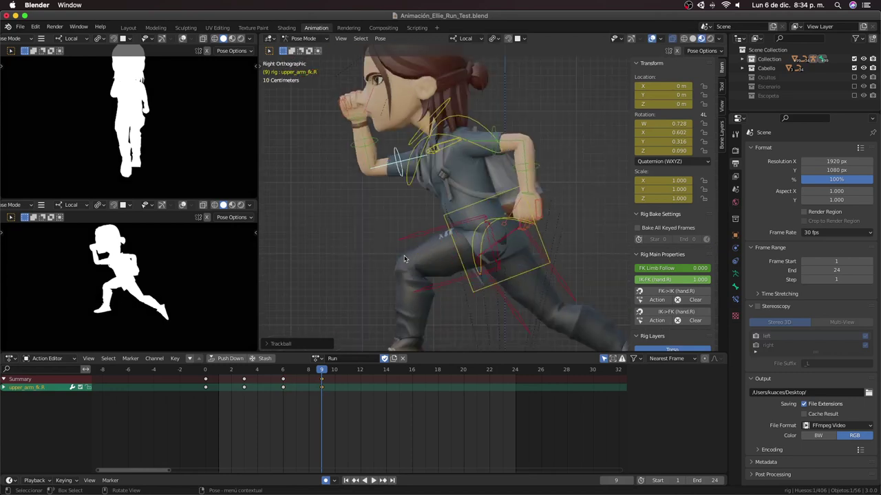
Step: Bend the right forearm on its local X axis
{"action": "left_click", "coordinate": [380, 143]}
{"action": "key", "text": "r"}
{"action": "key", "text": "x"}
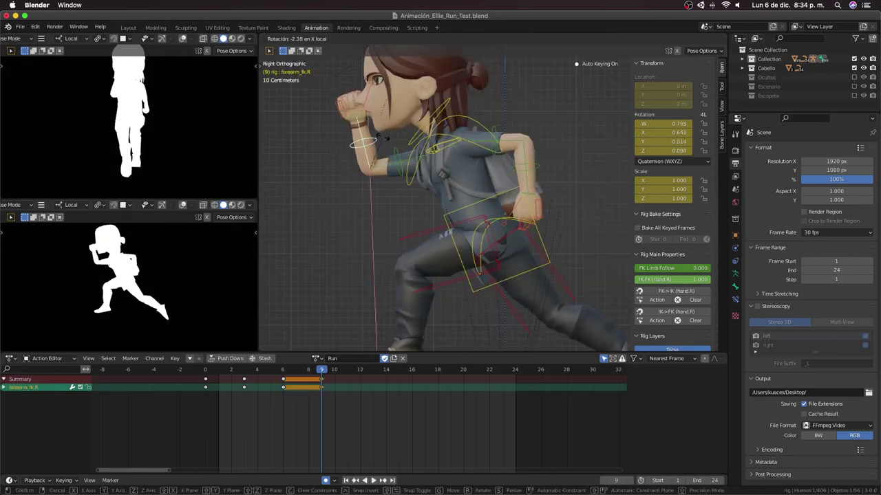
{"action": "left_click", "coordinate": [356, 112]}
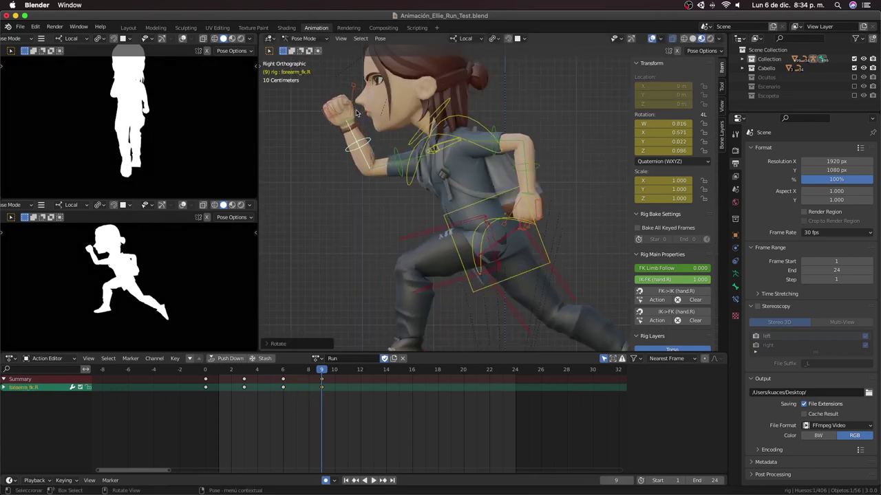
{"action": "left_click", "coordinate": [347, 118]}
{"action": "scroll", "coordinate": [435, 218], "scroll_direction": "up", "scroll_amount": 2}
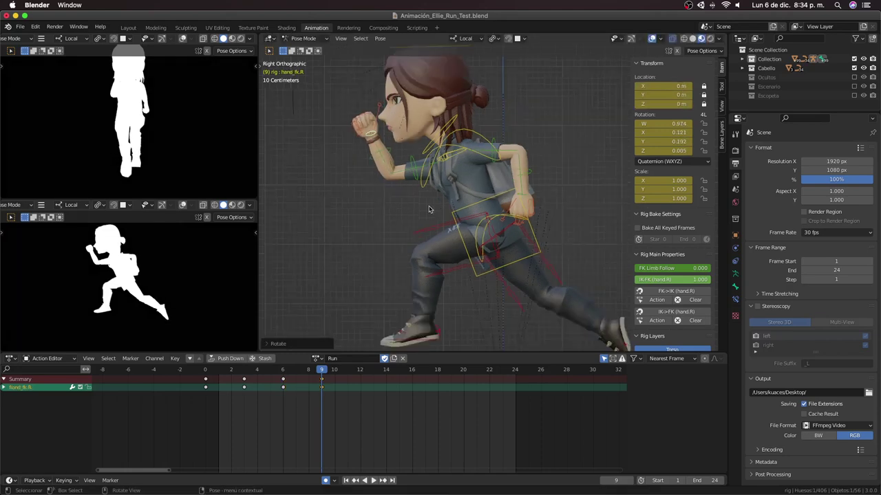
{"action": "middle_click_drag", "start_coordinate": [406, 141], "coordinate": [452, 205]}
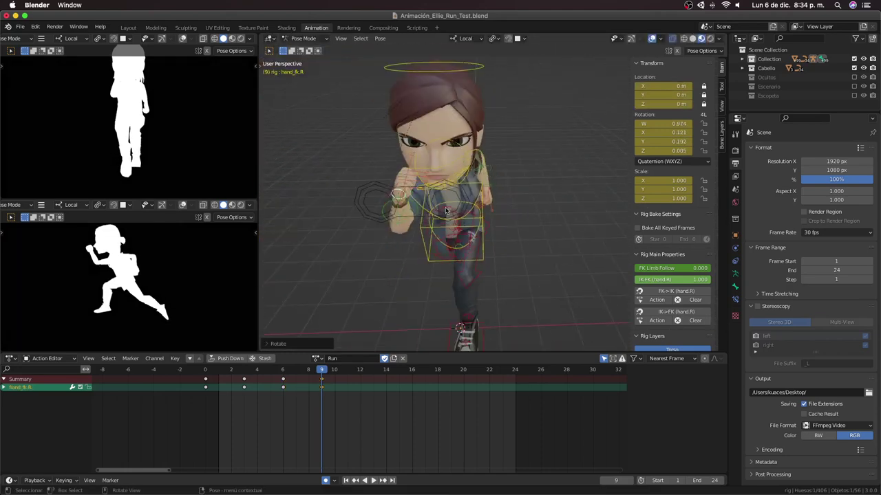
Step: Rotate the right shoulder and right upper arm on their local Z axes
{"action": "left_click", "coordinate": [451, 208]}
{"action": "key", "text": "r"}
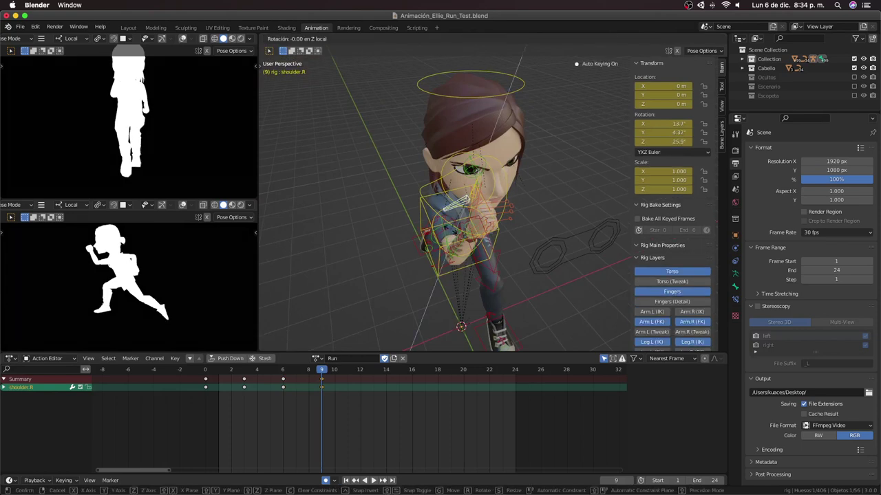
{"action": "key", "text": "z"}
{"action": "key", "text": "z"}
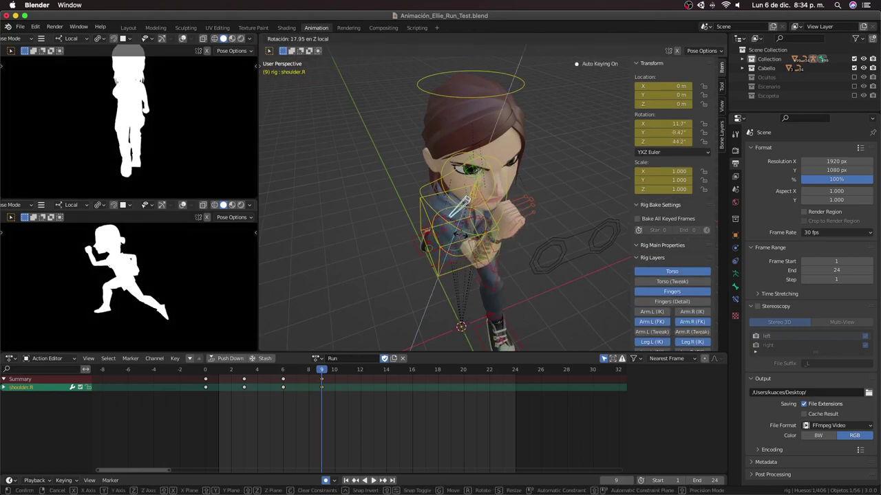
{"action": "left_click", "coordinate": [459, 206]}
{"action": "left_click", "coordinate": [455, 231]}
{"action": "key", "text": "r"}
{"action": "key", "text": "z"}
{"action": "key", "text": "z"}
{"action": "left_click", "coordinate": [467, 234]}
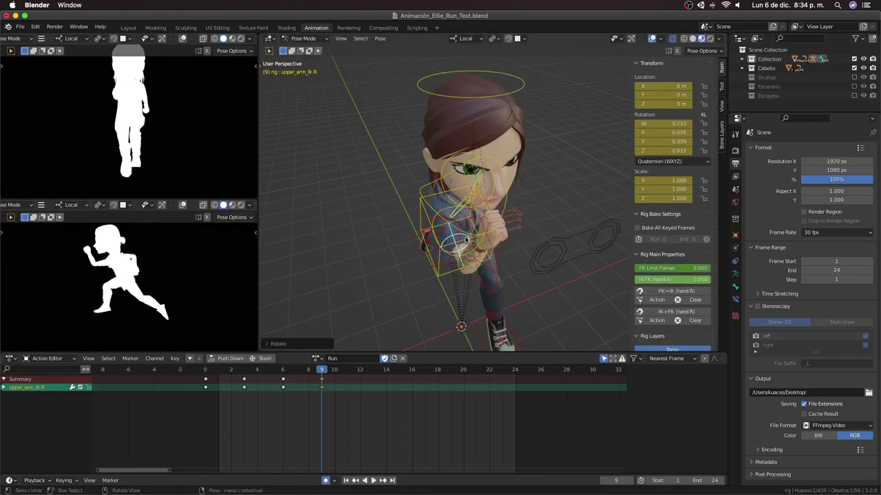
{"action": "key", "text": "KP_3"}
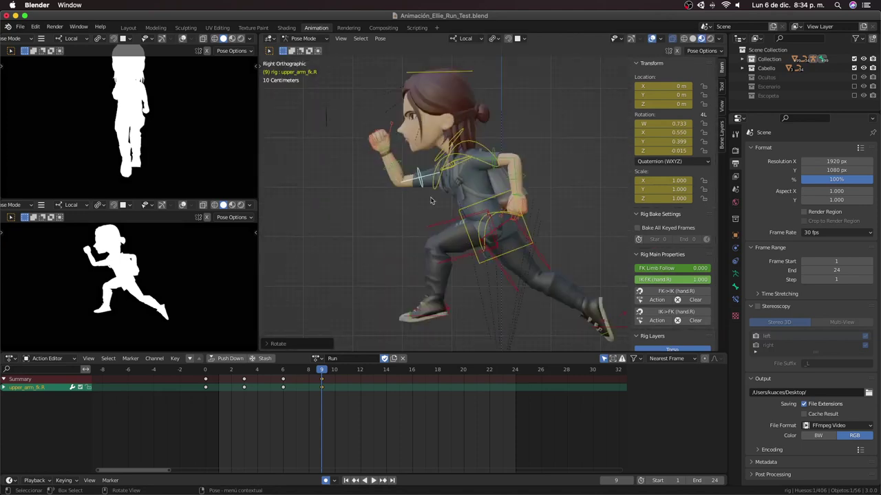
Step: Swing the right upper arm further back, bend the forearm on local X, and play the cycle
{"action": "left_click", "coordinate": [403, 166]}
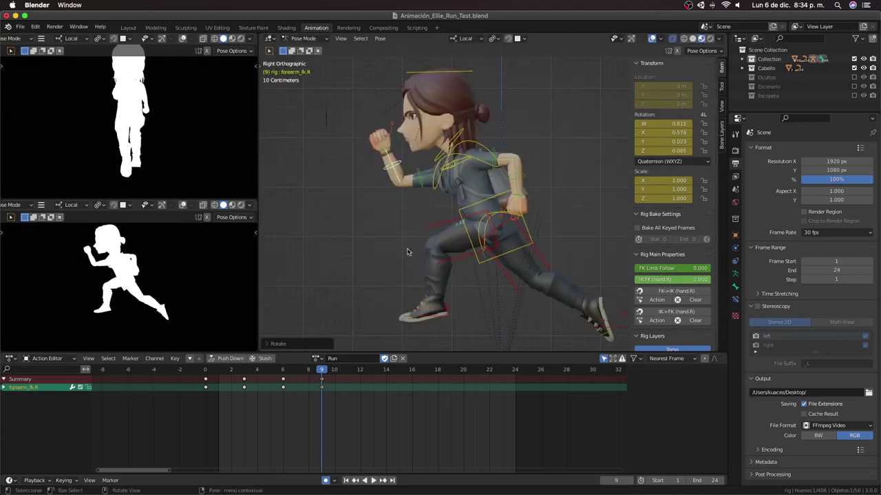
{"action": "left_click", "coordinate": [423, 186]}
{"action": "key", "text": "r"}
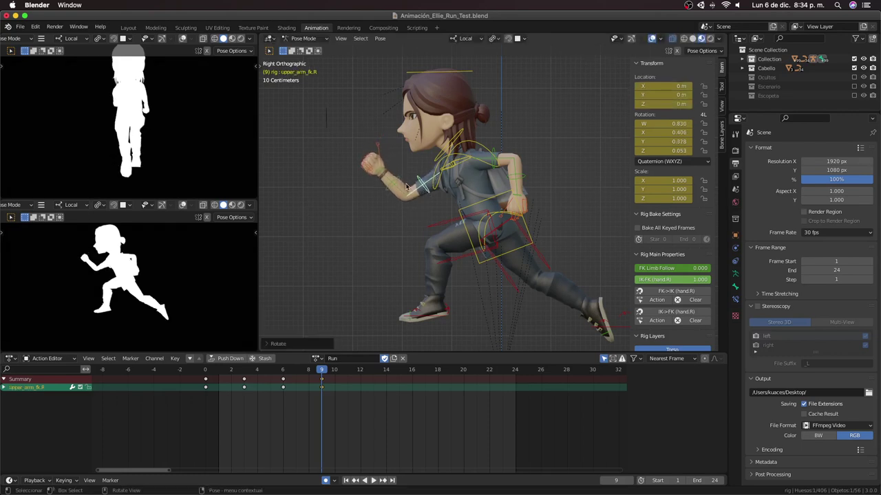
{"action": "left_click", "coordinate": [406, 183]}
{"action": "key", "text": "r"}
{"action": "key", "text": "x"}
{"action": "key", "text": "Return"}
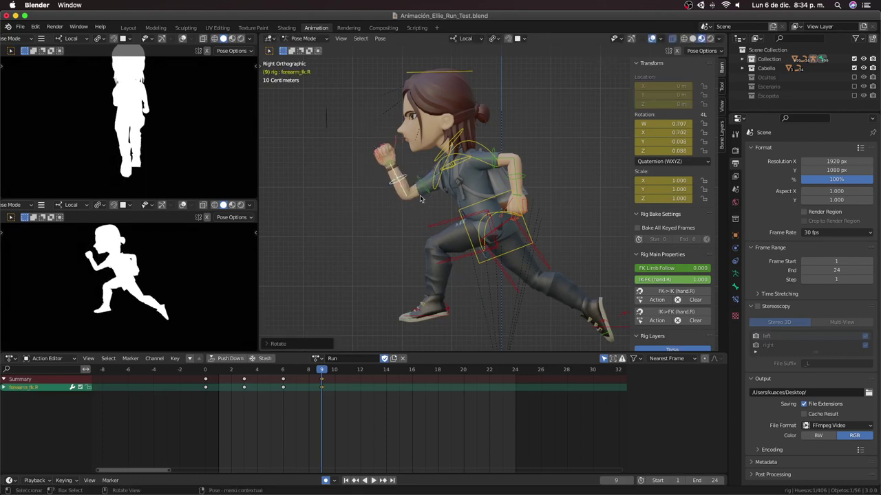
{"action": "mouse_move", "coordinate": [441, 220]}
{"action": "middle_mouse_down"}
{"action": "mouse_move", "coordinate": [512, 222]}
{"action": "mouse_move", "coordinate": [474, 227]}
{"action": "middle_mouse_up"}
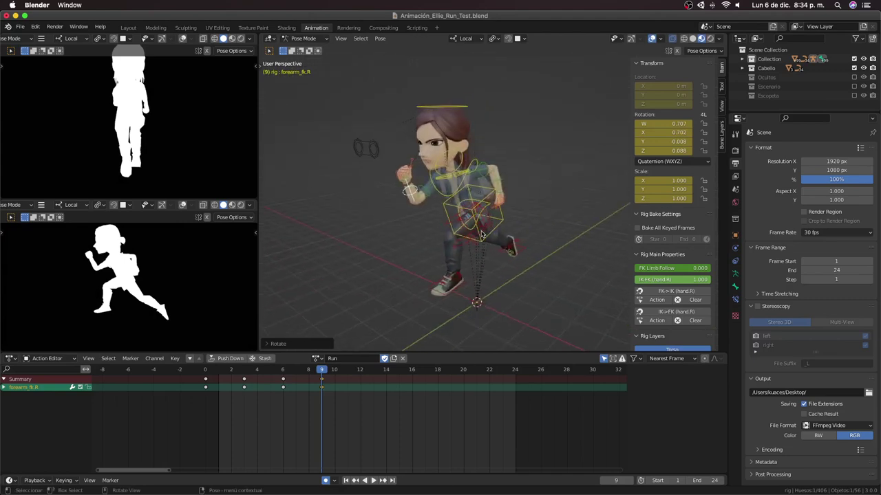
{"action": "key", "text": "space"}
{"action": "key", "text": "space"}
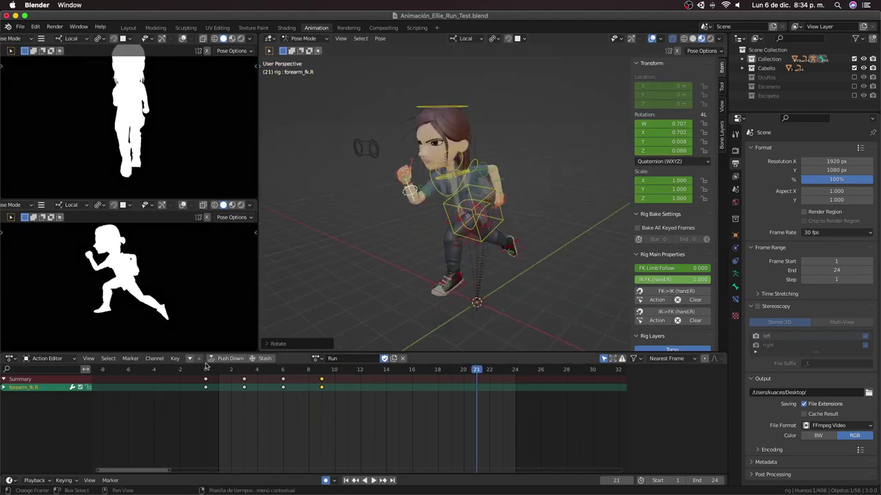
{"action": "key", "text": "space"}
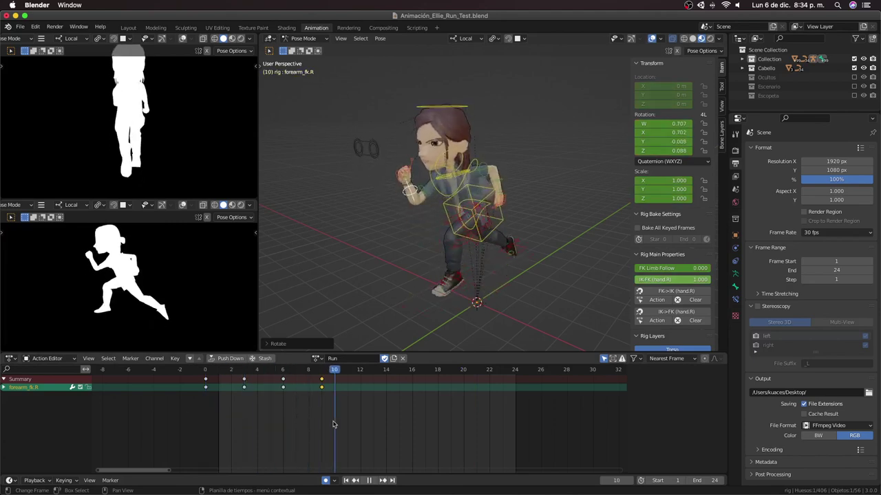
Step: Stop playback, select all the rig's bones and copy the frame 0 pose
{"action": "key", "text": "Escape"}
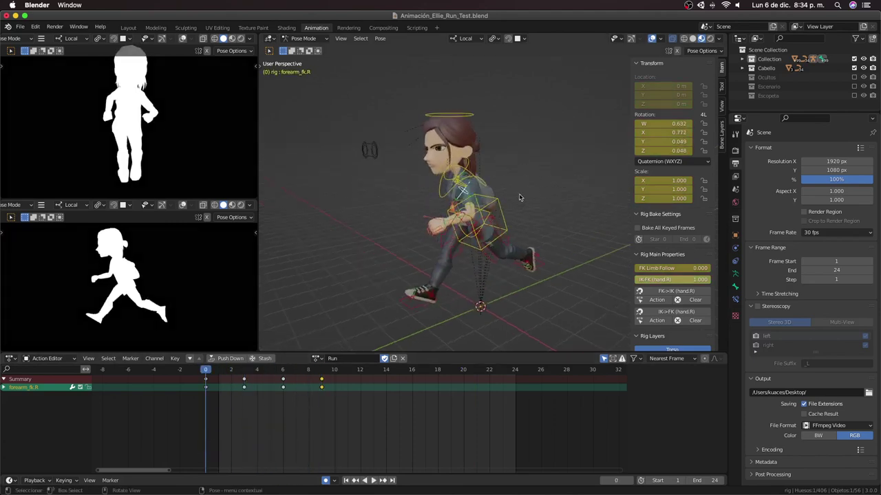
{"action": "left_click_drag", "start_coordinate": [314, 80], "coordinate": [612, 320]}
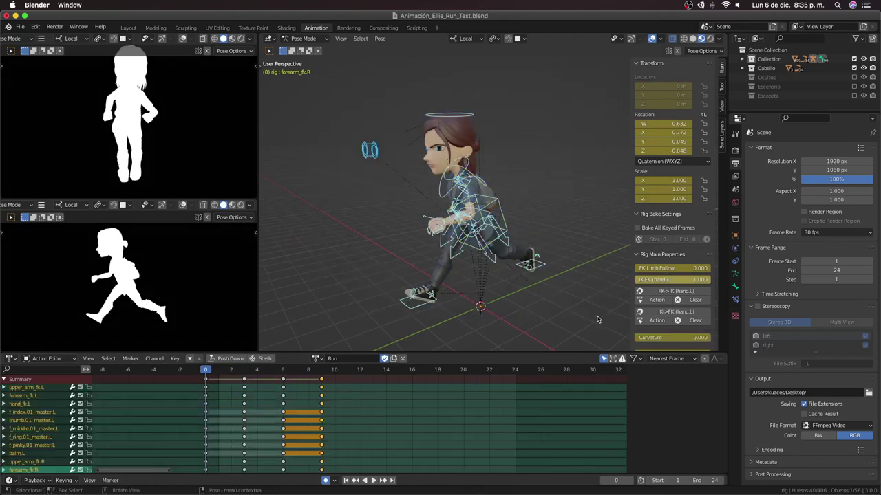
{"action": "mouse_move", "coordinate": [612, 319]}
{"action": "middle_mouse_down"}
{"action": "mouse_move", "coordinate": [502, 306]}
{"action": "mouse_move", "coordinate": [514, 308]}
{"action": "middle_mouse_up"}
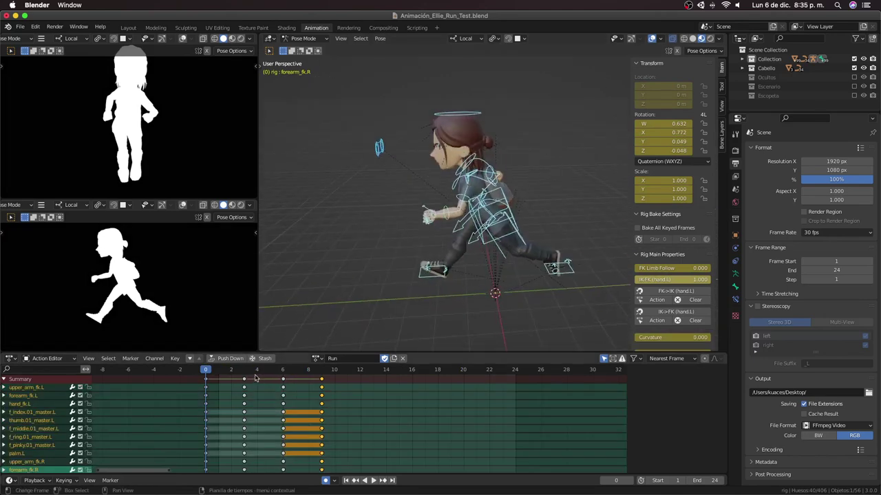
{"action": "left_click", "coordinate": [206, 383]}
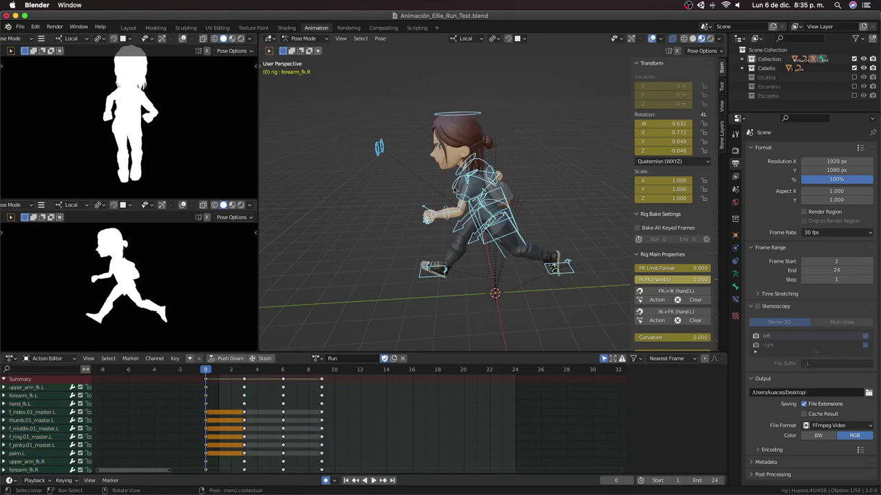
{"action": "left_click_drag", "start_coordinate": [357, 105], "coordinate": [584, 311]}
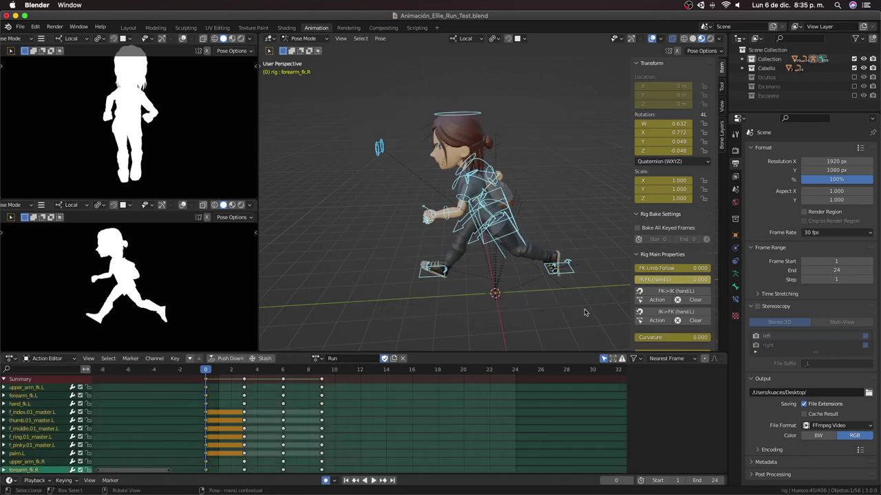
{"action": "key", "text": "ctrl+c"}
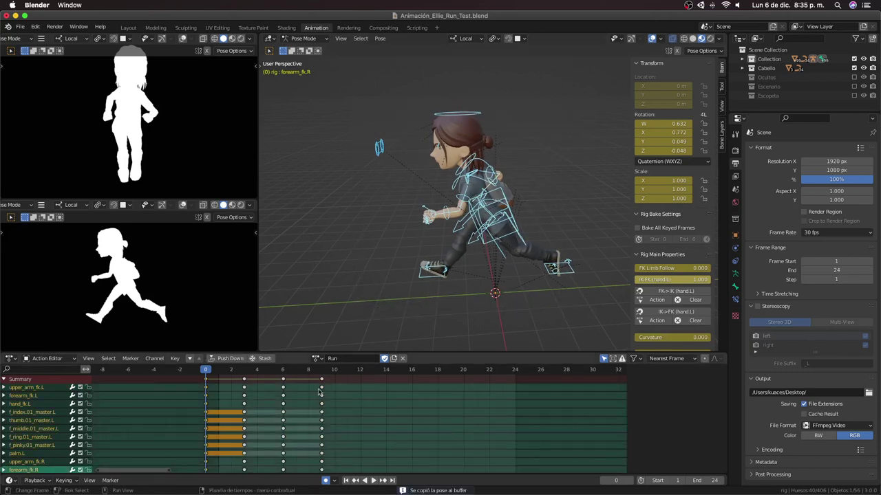
Step: Paste the frame 0 pose flipped onto frame 12 with Paste Pose Flipped (Ctrl+Shift+V)
{"action": "left_click", "coordinate": [361, 372]}
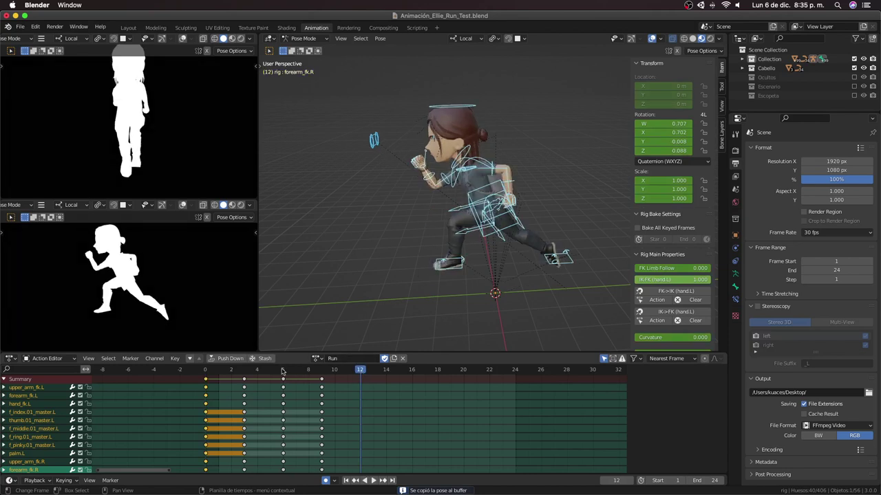
{"action": "left_click", "coordinate": [206, 372]}
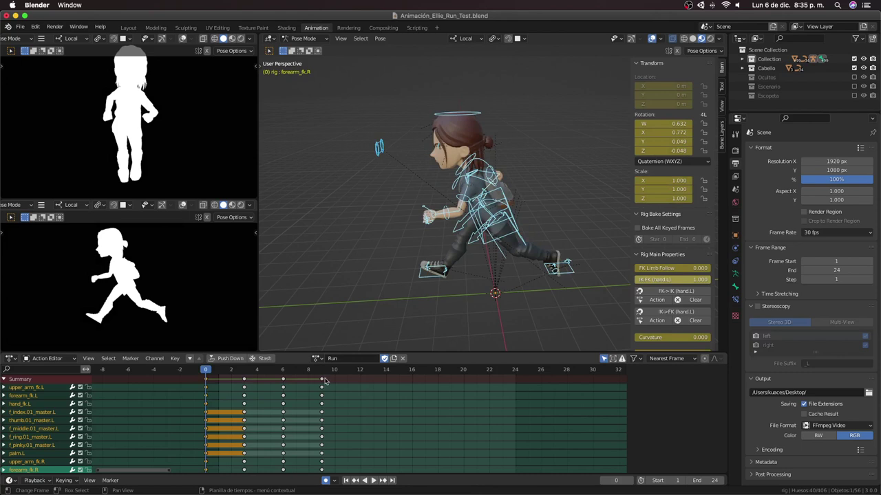
{"action": "left_click", "coordinate": [361, 371]}
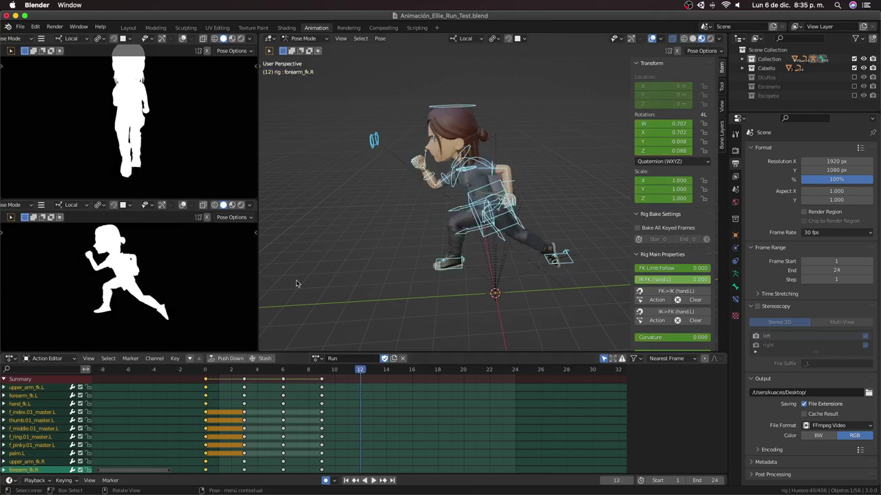
{"action": "left_click", "coordinate": [206, 371]}
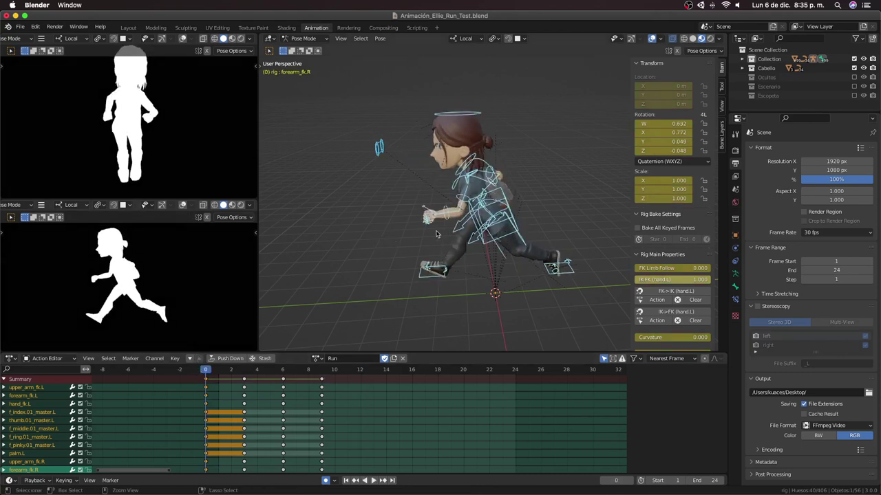
{"action": "left_click", "coordinate": [380, 38]}
{"action": "mouse_move", "coordinate": [401, 167]}
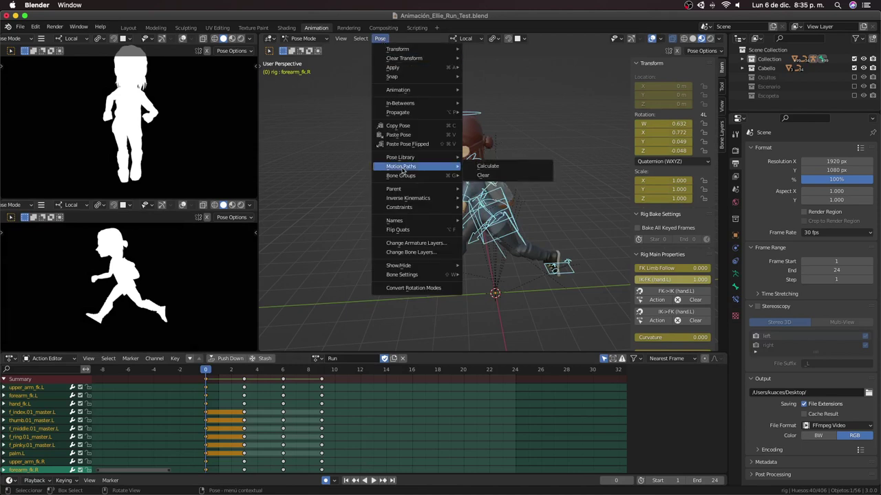
{"action": "left_click", "coordinate": [414, 126]}
{"action": "left_click", "coordinate": [359, 370]}
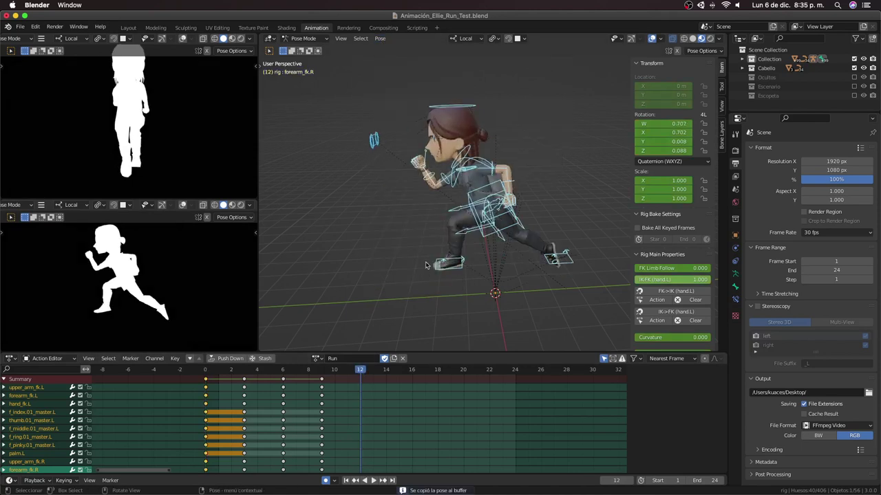
{"action": "key", "text": "ctrl+shift+v"}
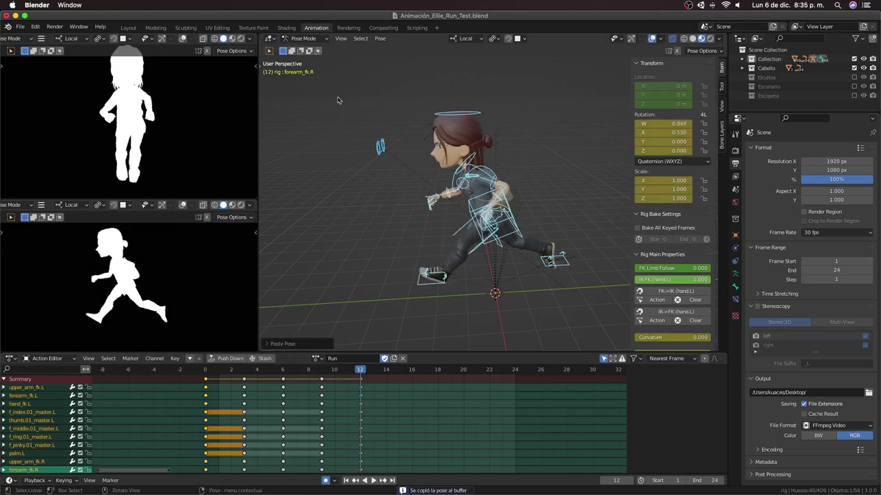
{"action": "left_click", "coordinate": [379, 39]}
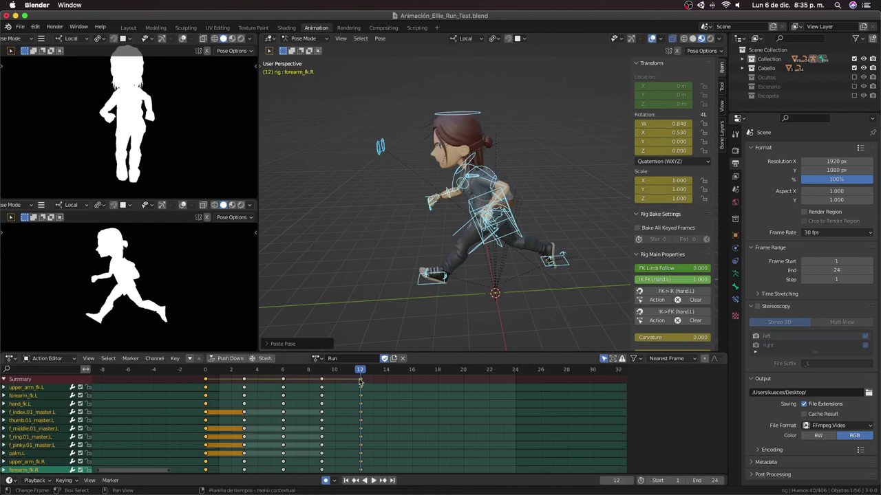
Step: Paste the frame 3 and frame 6 poses mirrored onto frames 15 and 18
{"action": "left_click", "coordinate": [241, 375]}
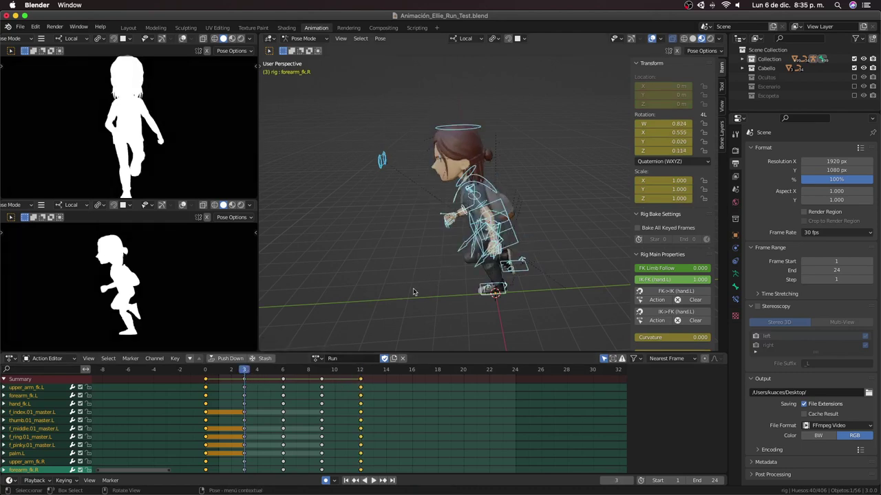
{"action": "key", "text": "ctrl+c"}
{"action": "left_click", "coordinate": [398, 375]}
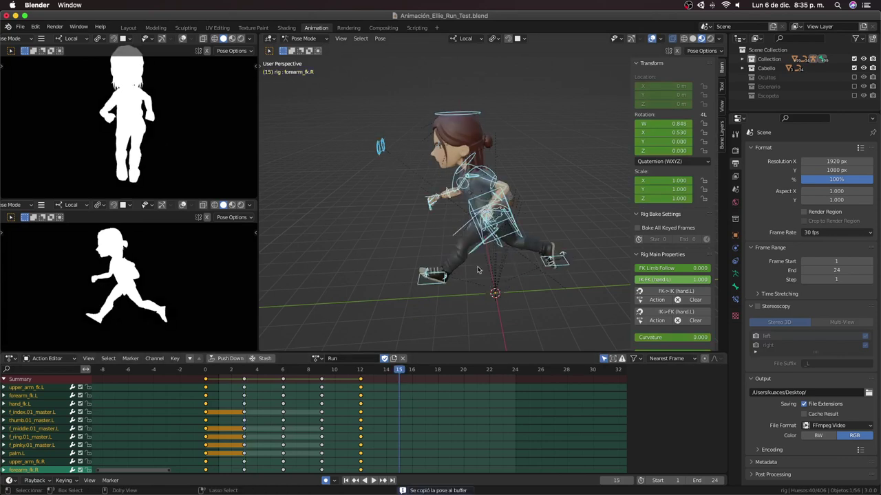
{"action": "key", "text": "ctrl+v"}
{"action": "left_click", "coordinate": [281, 372]}
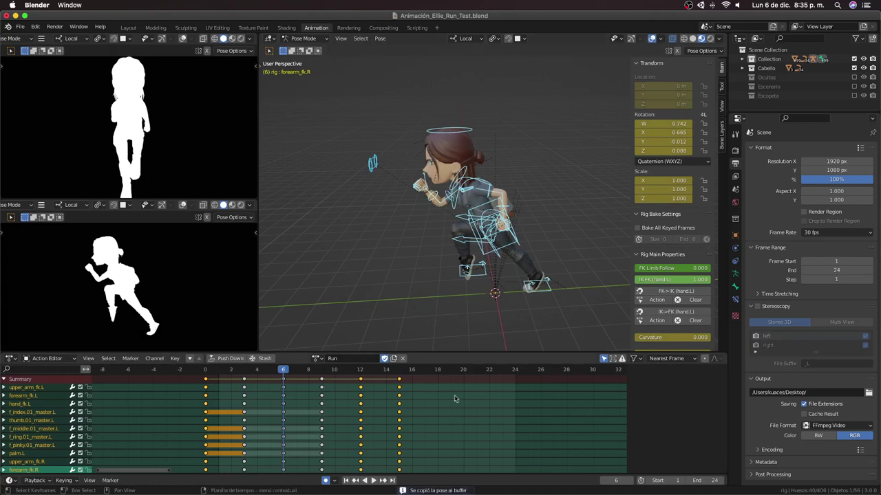
{"action": "left_click", "coordinate": [438, 371]}
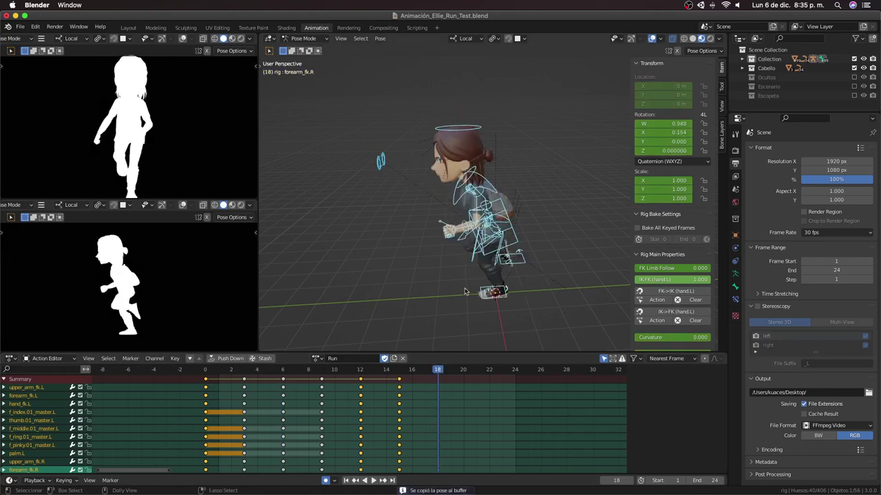
{"action": "key", "text": "ctrl+v"}
Step: Paste the frame 9 pose mirrored onto frame 21, play to check, and copy frame 0's keys
{"action": "left_click", "coordinate": [321, 372]}
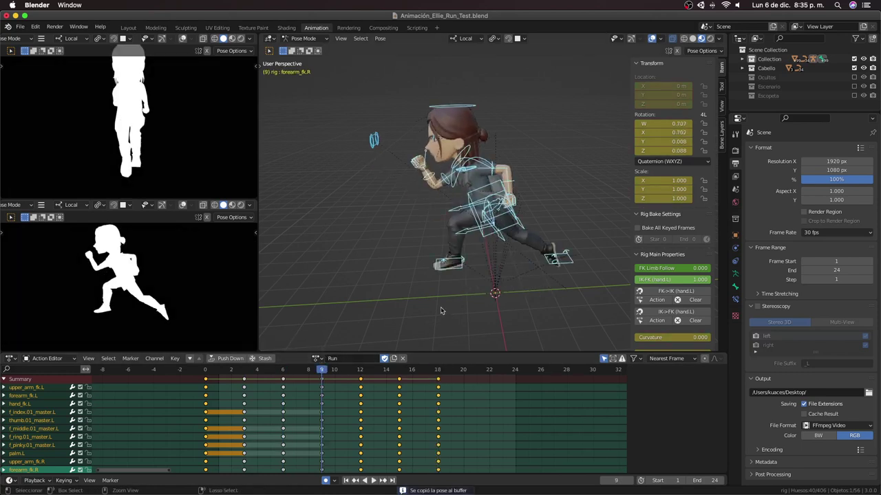
{"action": "left_click", "coordinate": [476, 371]}
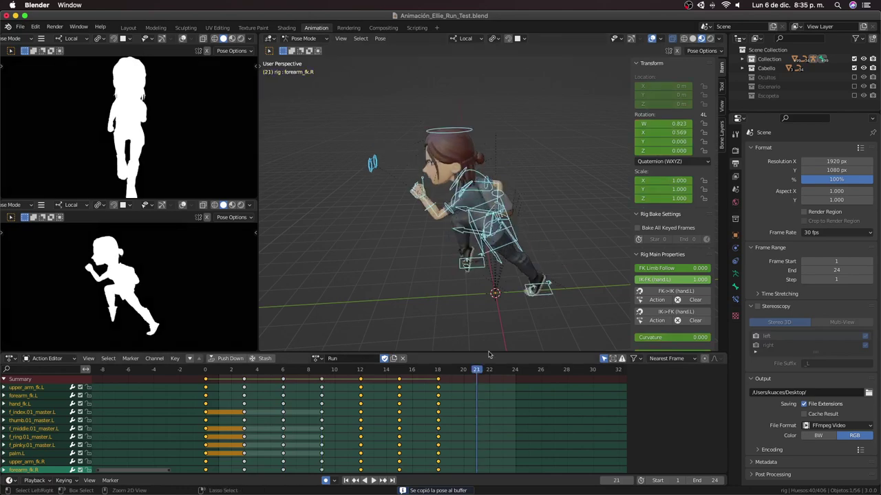
{"action": "key", "text": "ctrl+v"}
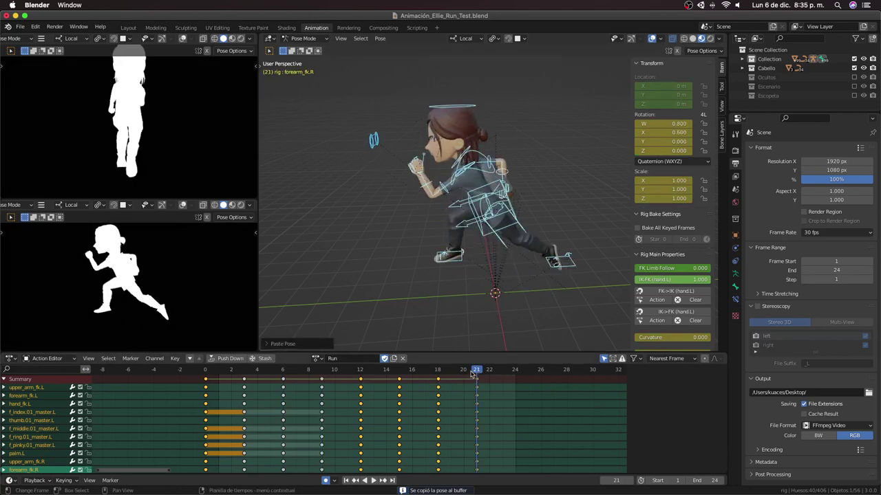
{"action": "key", "text": "space"}
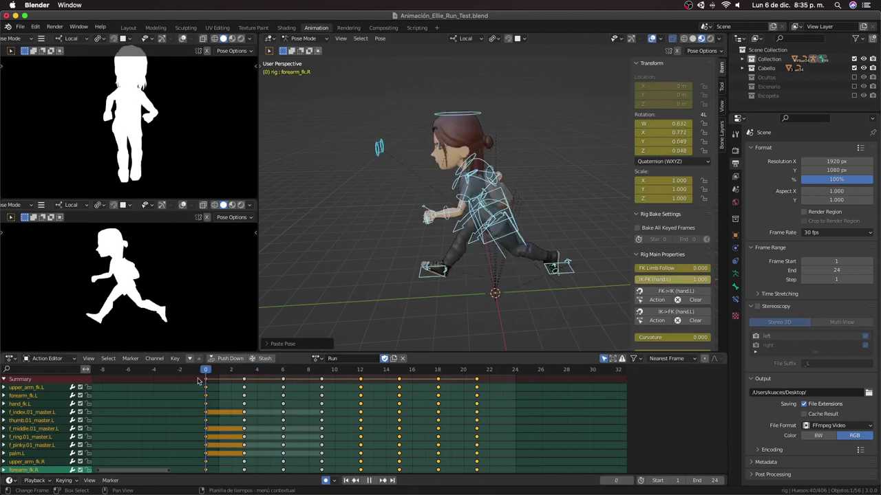
{"action": "key", "text": "space"}
{"action": "left_click", "coordinate": [205, 380]}
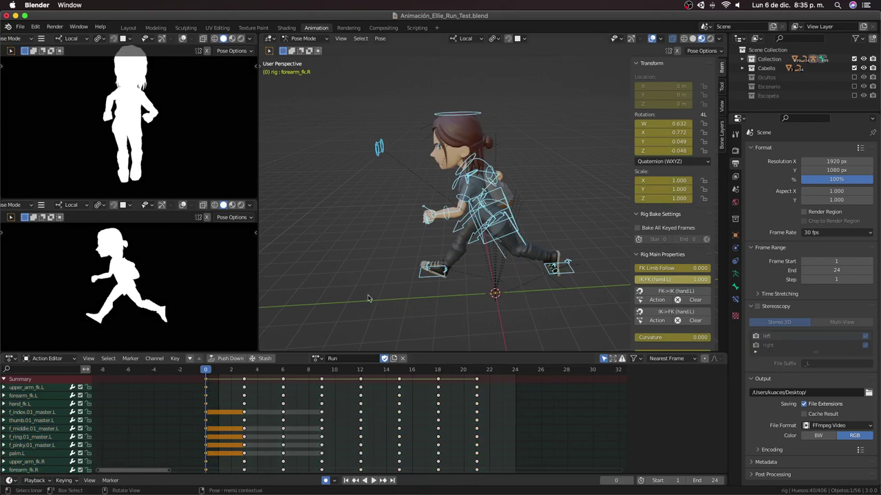
{"action": "key", "text": "ctrl+c"}
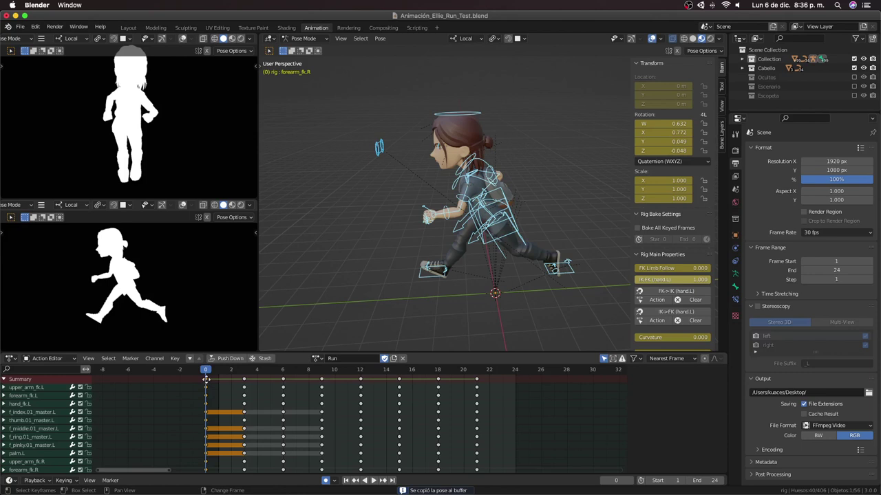
Step: Duplicate the frame 0 keys onto frame 24 and play the looping run cycle
{"action": "key", "text": "shift+d"}
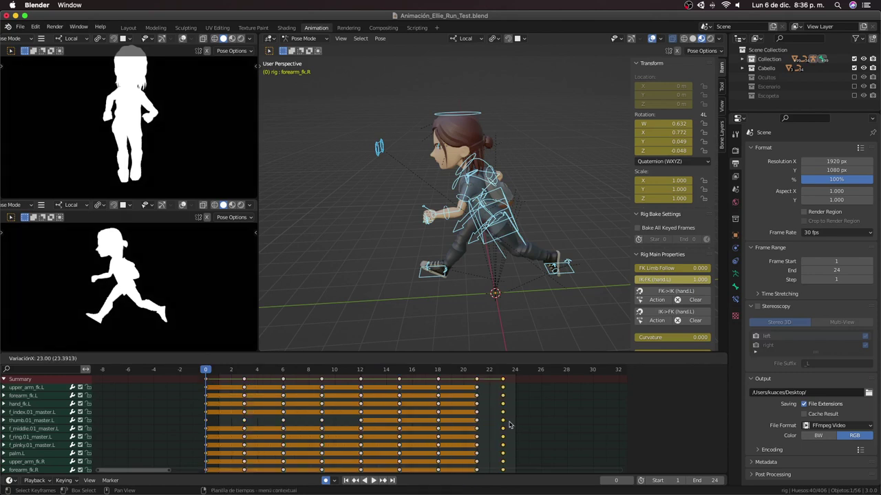
{"action": "left_click", "coordinate": [512, 425]}
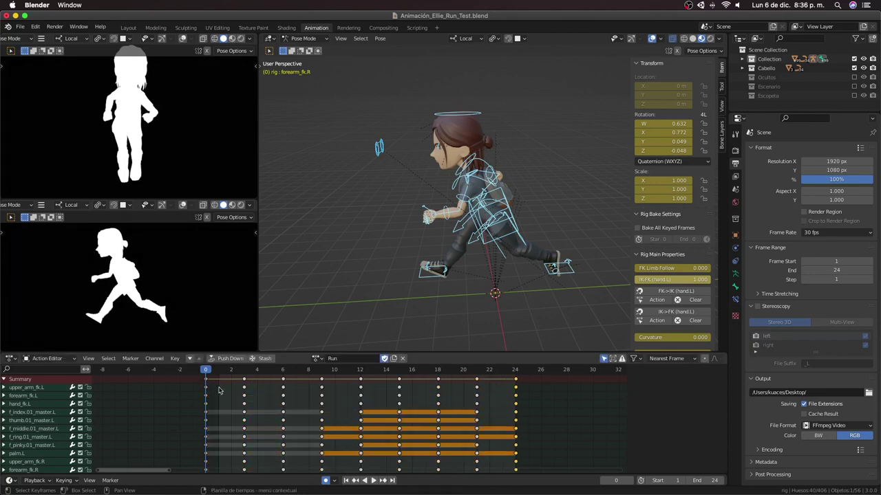
{"action": "key", "text": "space"}
{"action": "mouse_move", "coordinate": [413, 220]}
{"action": "middle_mouse_down"}
{"action": "mouse_move", "coordinate": [490, 217]}
{"action": "mouse_move", "coordinate": [550, 200]}
{"action": "middle_mouse_up"}
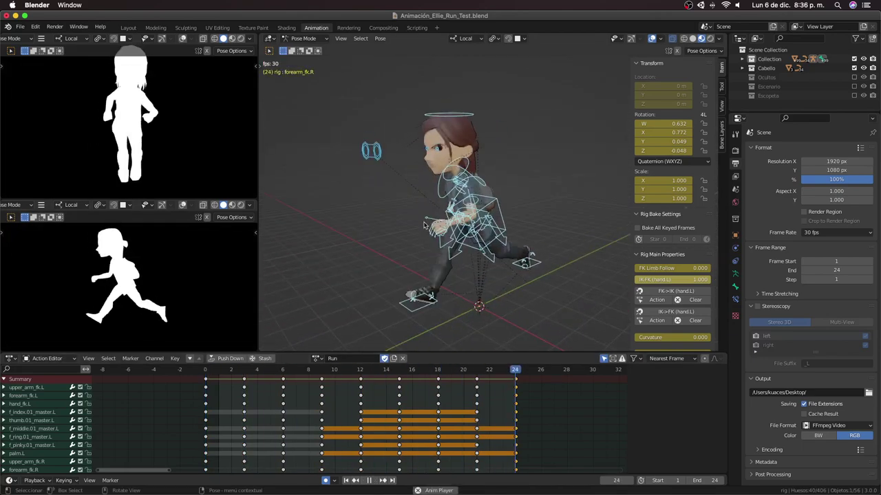
Step: Hide the viewport overlays and orbit around the playing run cycle, then stop it
{"action": "left_click", "coordinate": [652, 38]}
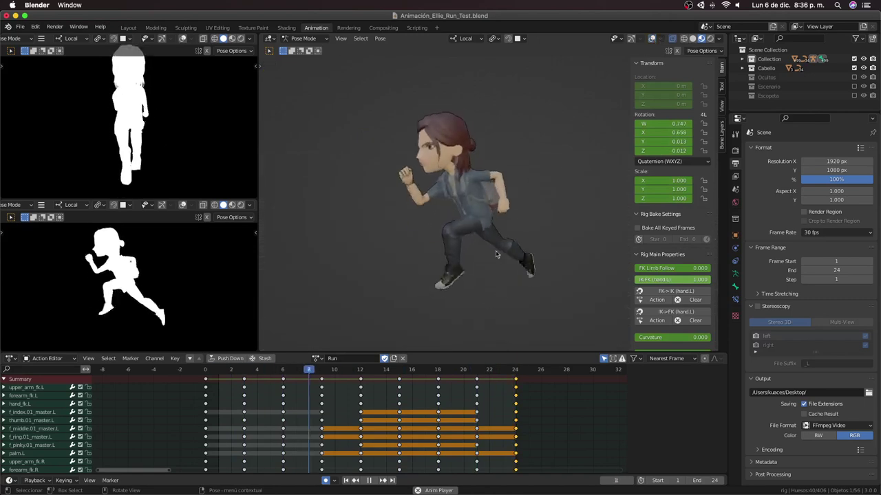
{"action": "mouse_move", "coordinate": [412, 257]}
{"action": "middle_mouse_down"}
{"action": "mouse_move", "coordinate": [562, 256]}
{"action": "mouse_move", "coordinate": [532, 255]}
{"action": "middle_mouse_up"}
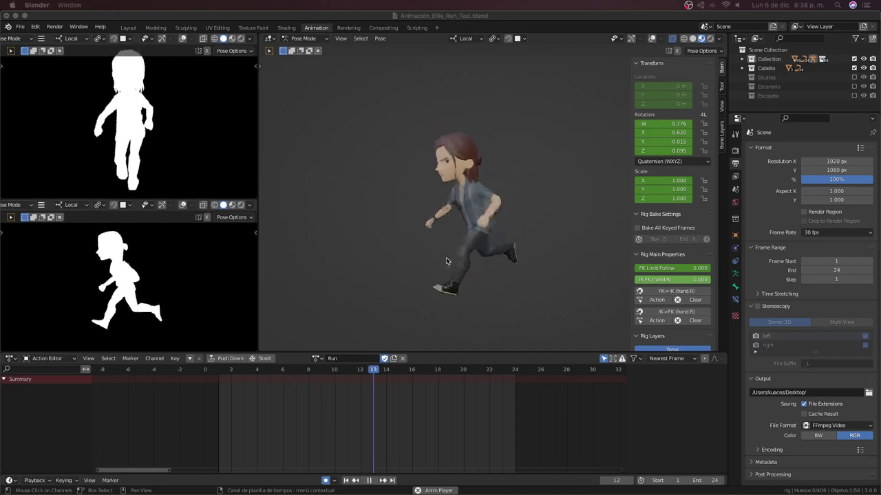
{"action": "mouse_move", "coordinate": [446, 261]}
{"action": "middle_mouse_down"}
{"action": "mouse_move", "coordinate": [393, 250]}
{"action": "mouse_move", "coordinate": [314, 275]}
{"action": "mouse_move", "coordinate": [362, 251]}
{"action": "mouse_move", "coordinate": [457, 244]}
{"action": "middle_mouse_up"}
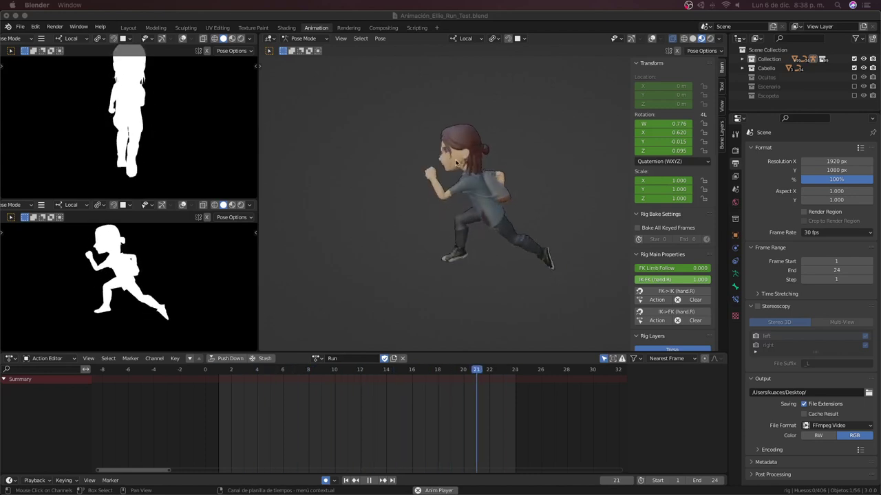
{"action": "mouse_move", "coordinate": [455, 163]}
{"action": "middle_mouse_down"}
{"action": "mouse_move", "coordinate": [517, 208]}
{"action": "mouse_move", "coordinate": [566, 196]}
{"action": "mouse_move", "coordinate": [491, 211]}
{"action": "middle_mouse_up"}
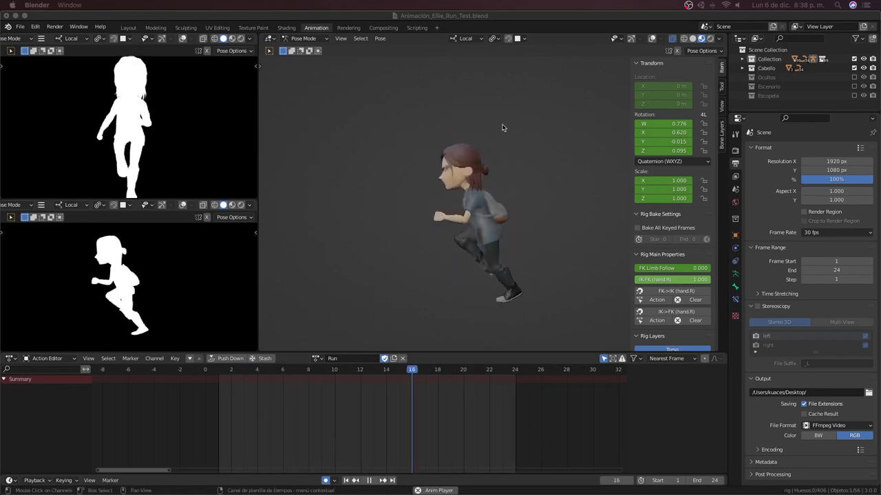
{"action": "key", "text": "space"}
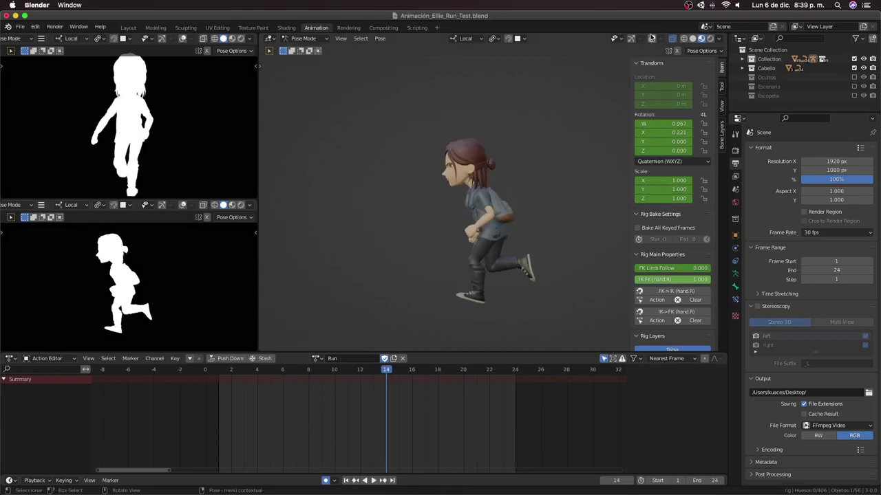
Step: Toggle the overlays on and off to compare, then play the cycle with overlays hidden
{"action": "left_click", "coordinate": [651, 38]}
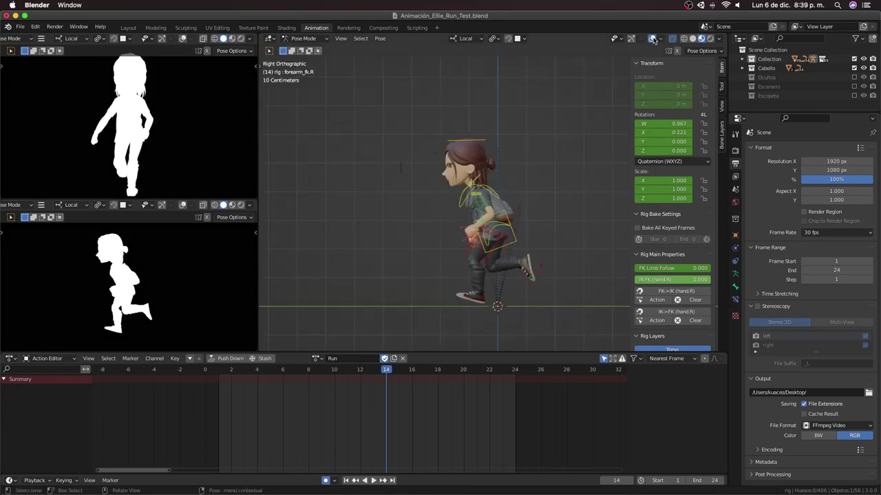
{"action": "left_click", "coordinate": [651, 38]}
{"action": "left_click", "coordinate": [651, 39]}
{"action": "left_click", "coordinate": [651, 38]}
{"action": "left_click", "coordinate": [652, 39]}
{"action": "left_click", "coordinate": [652, 38]}
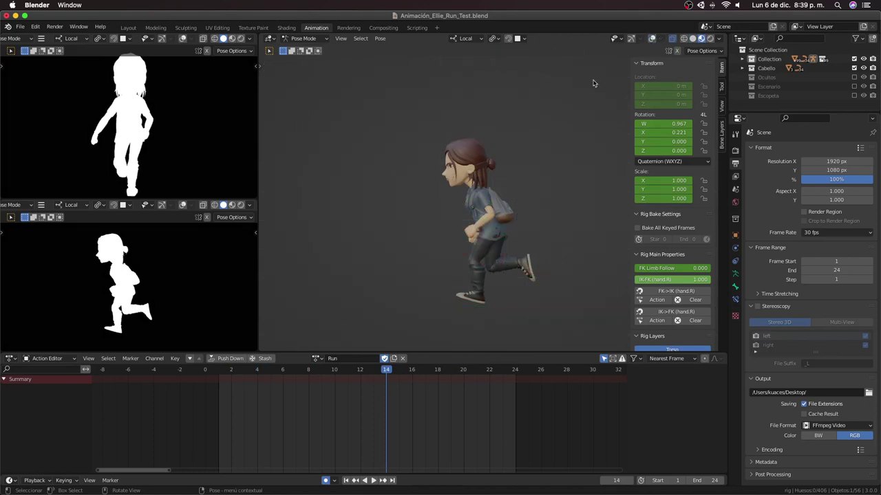
{"action": "left_click", "coordinate": [651, 39]}
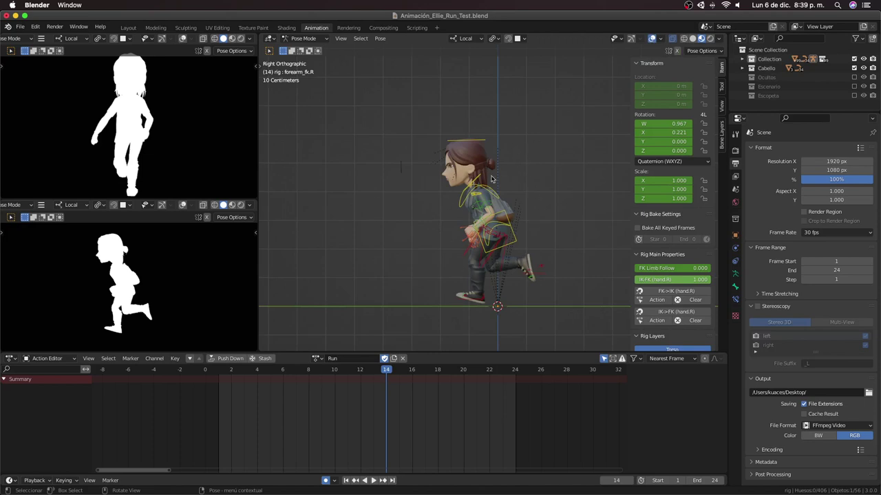
{"action": "left_click", "coordinate": [651, 38]}
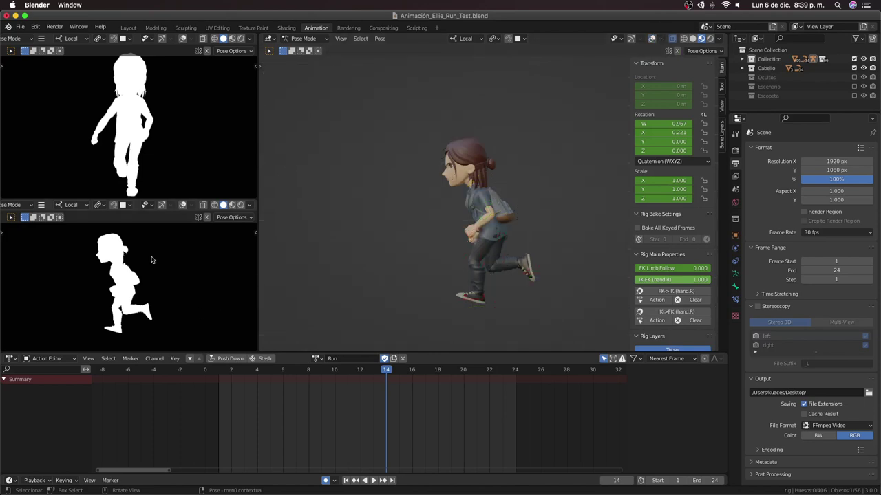
{"action": "key", "text": "space"}
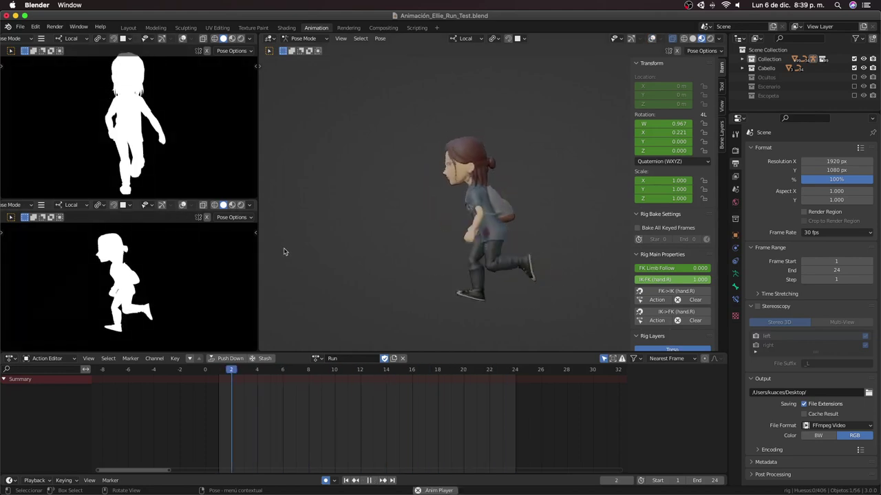
Step: Stop the run playback, restore the rig overlays and select the torso control
{"action": "key", "text": "space"}
{"action": "left_click", "coordinate": [651, 38]}
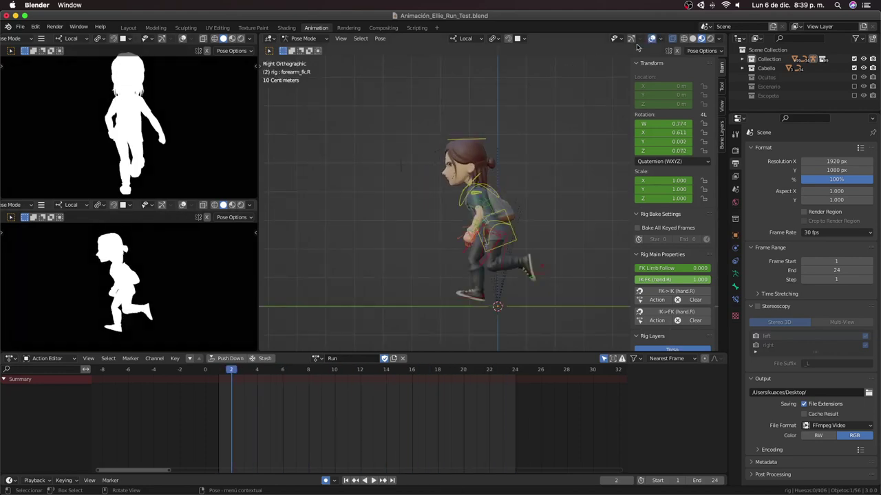
{"action": "scroll", "coordinate": [534, 200], "scroll_direction": "up", "scroll_amount": 2}
{"action": "left_click", "coordinate": [526, 261]}
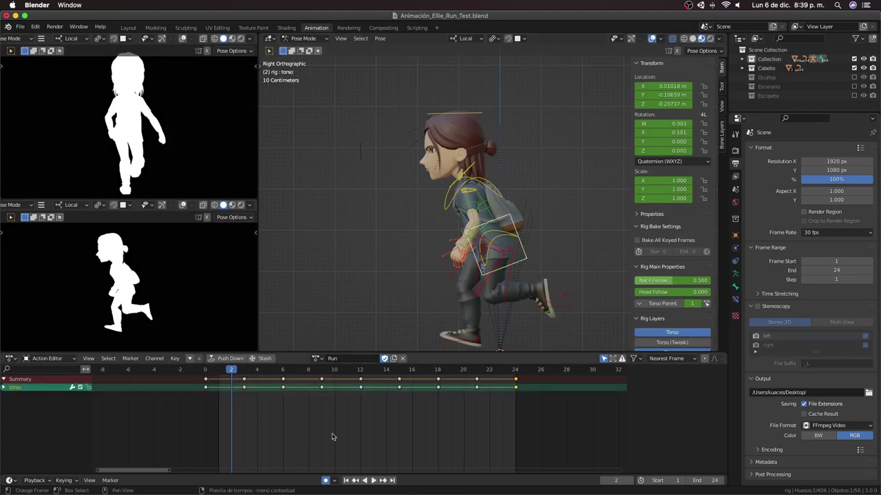
Step: Display the torso's animation as editable curves and frame every keyframe in view
{"action": "key", "text": "ctrl+Tab"}
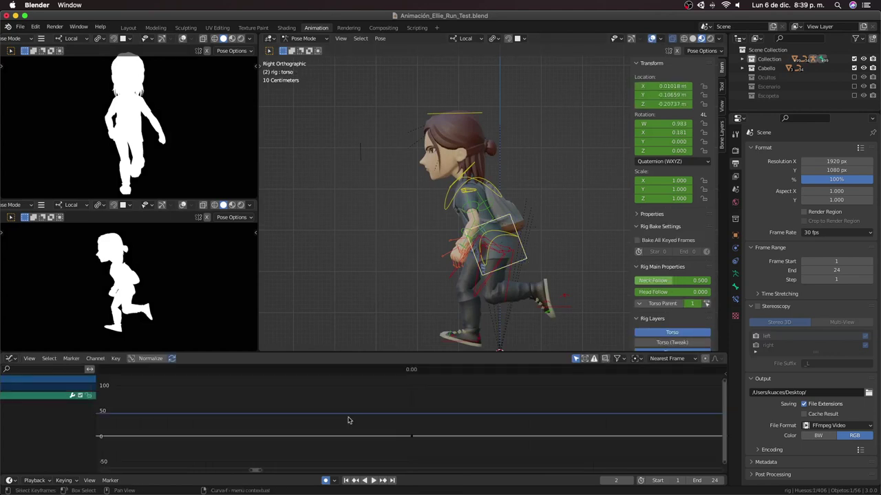
{"action": "key", "text": "ctrl+Tab"}
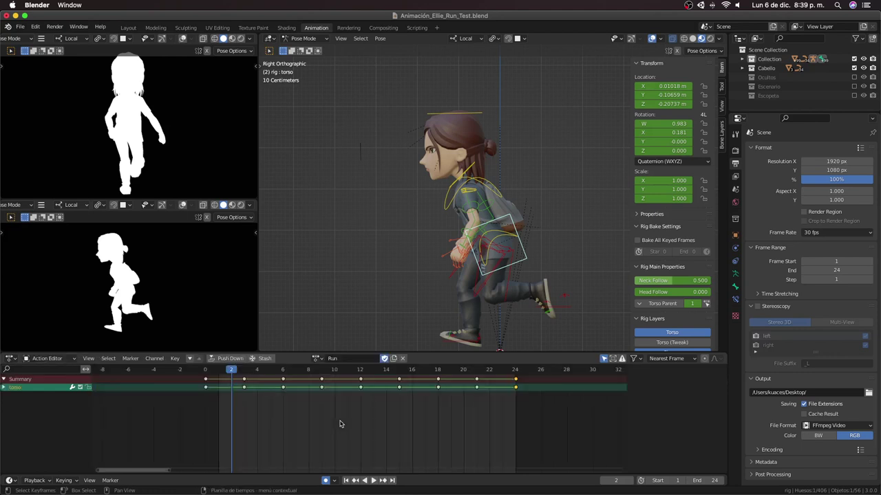
{"action": "key", "text": "ctrl+Tab"}
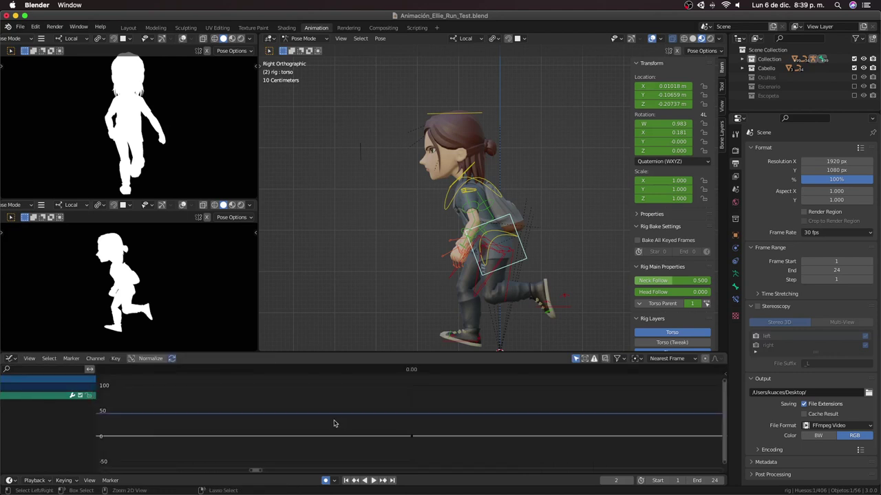
{"action": "key", "text": "ctrl+Tab"}
{"action": "left_click", "coordinate": [88, 359]}
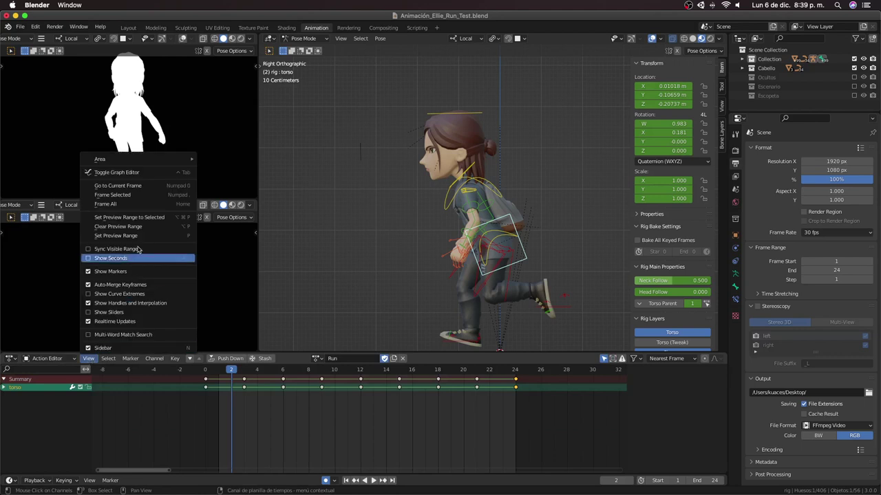
{"action": "left_click", "coordinate": [107, 176]}
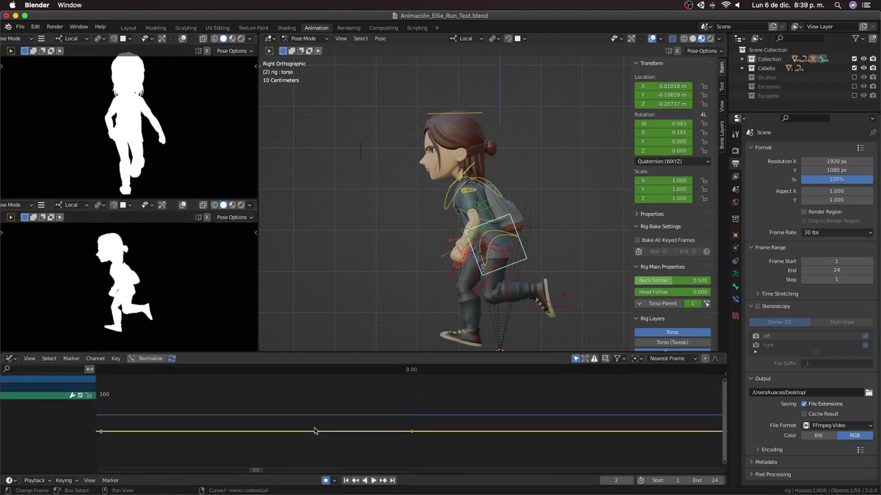
{"action": "middle_click_drag", "start_coordinate": [313, 427], "coordinate": [318, 427], "text": "ctrl"}
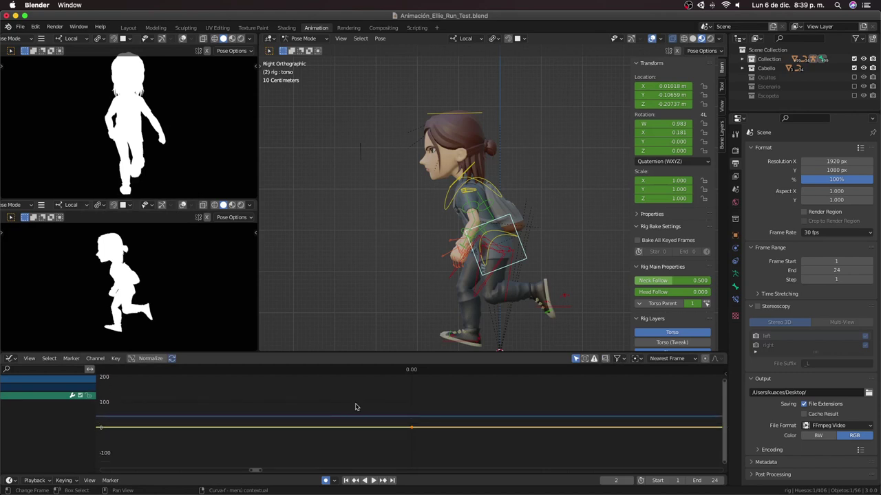
{"action": "key", "text": "Home"}
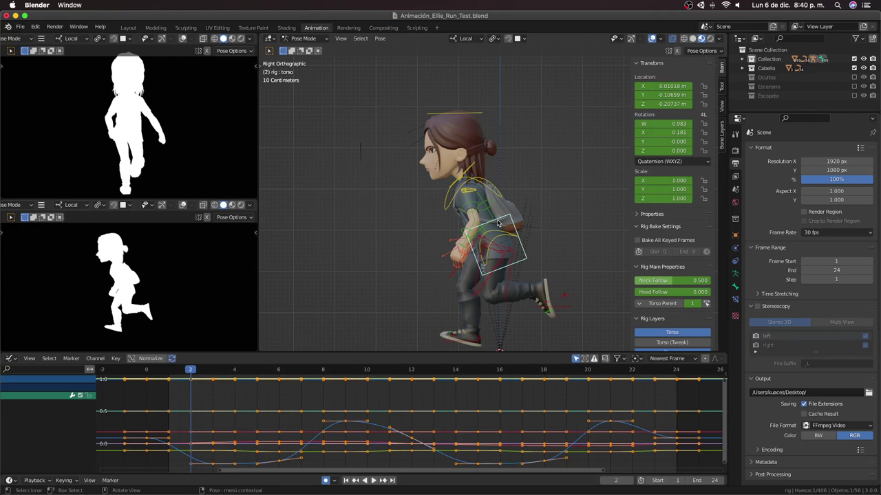
Step: Try selecting the flat, blue and red curves in the collapsed torso channel
{"action": "left_click", "coordinate": [342, 421]}
{"action": "left_click", "coordinate": [351, 419]}
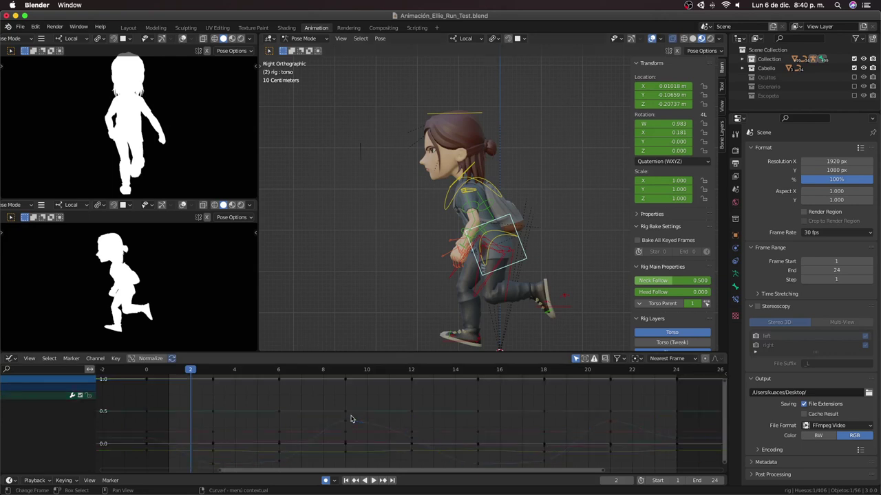
{"action": "left_click", "coordinate": [347, 413]}
{"action": "left_click", "coordinate": [346, 422]}
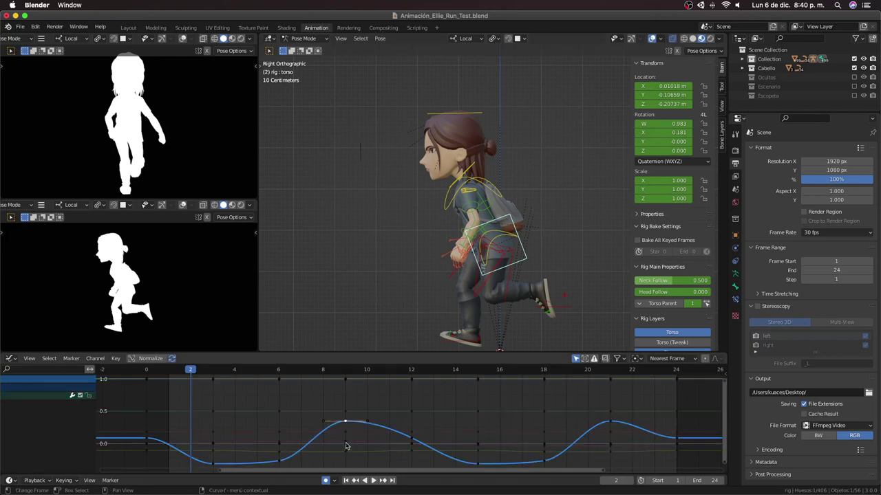
{"action": "left_click", "coordinate": [345, 444]}
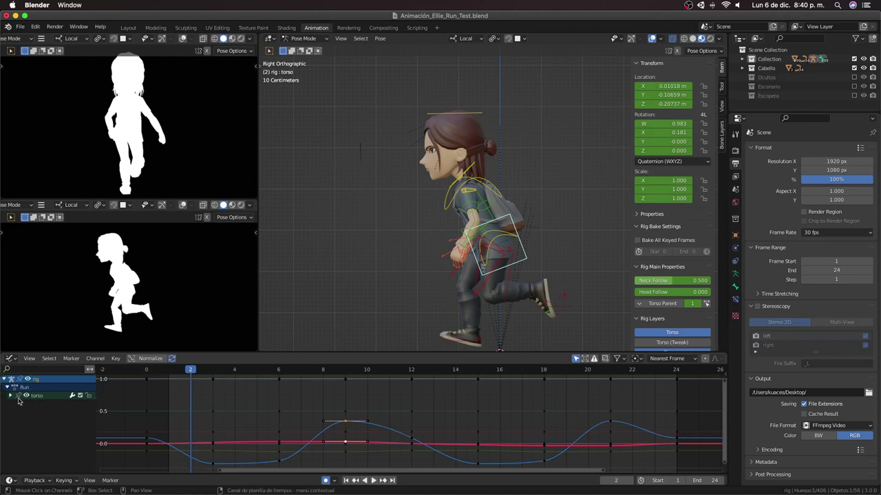
Step: Expand the torso channel into separate curves and select the blue Z Location curve
{"action": "left_click", "coordinate": [19, 396]}
{"action": "left_click", "coordinate": [9, 395]}
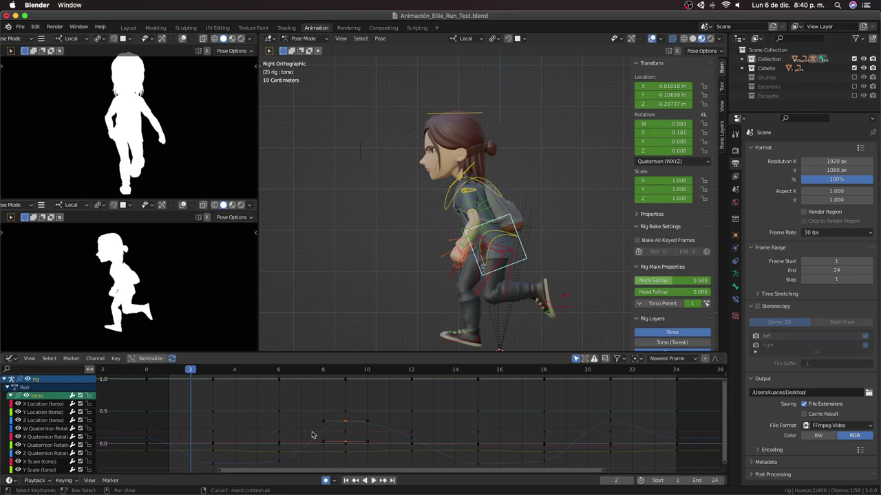
{"action": "left_click", "coordinate": [353, 444]}
{"action": "left_click", "coordinate": [345, 444], "text": "shift"}
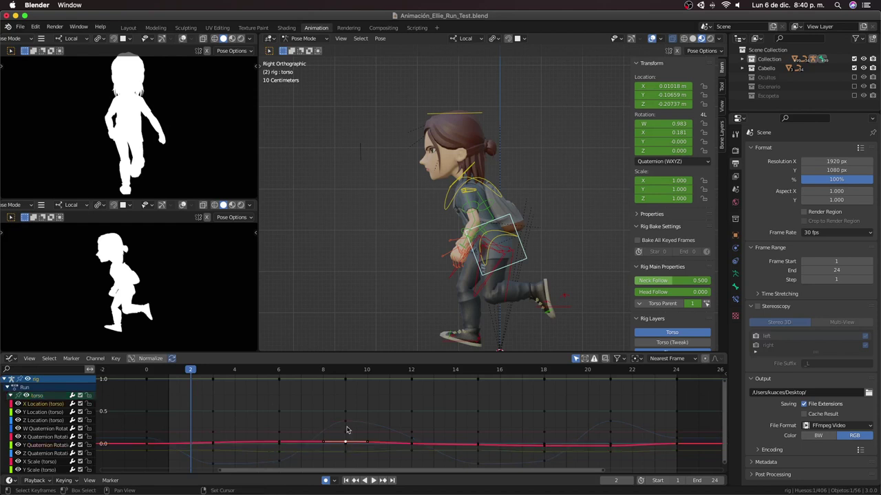
{"action": "left_click", "coordinate": [346, 422], "text": "shift"}
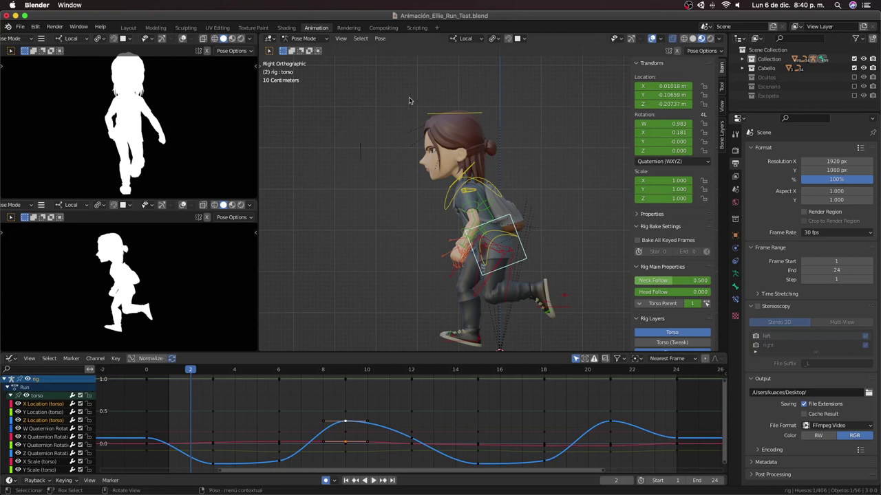
{"action": "left_click", "coordinate": [676, 443]}
{"action": "left_click", "coordinate": [675, 442]}
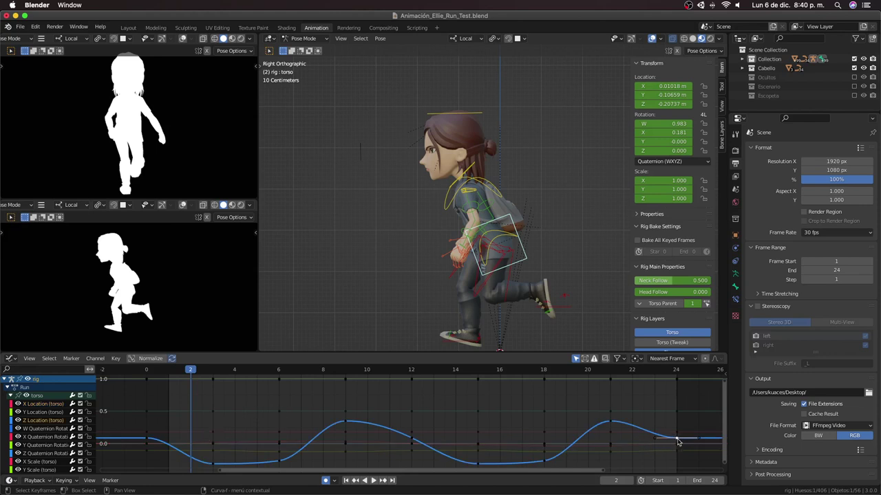
Step: Set Z Location handles to Auto Clamped and trial-lower the frame-9 peak, cancelling
{"action": "right_click", "coordinate": [587, 374]}
{"action": "mouse_move", "coordinate": [578, 412]}
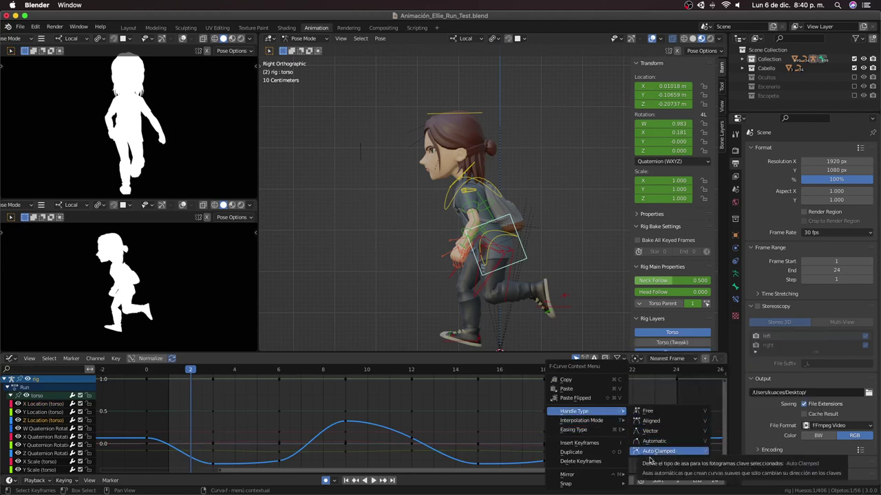
{"action": "left_click_drag", "start_coordinate": [343, 417], "coordinate": [346, 452]}
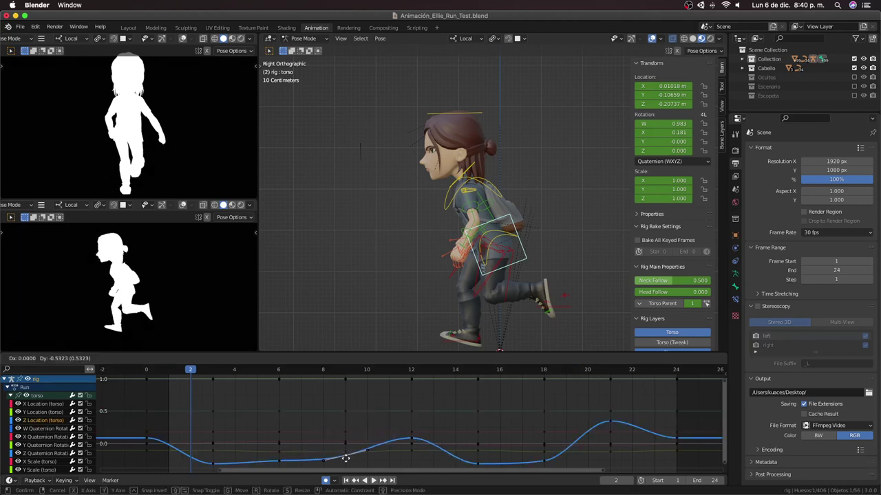
{"action": "right_click", "coordinate": [347, 445]}
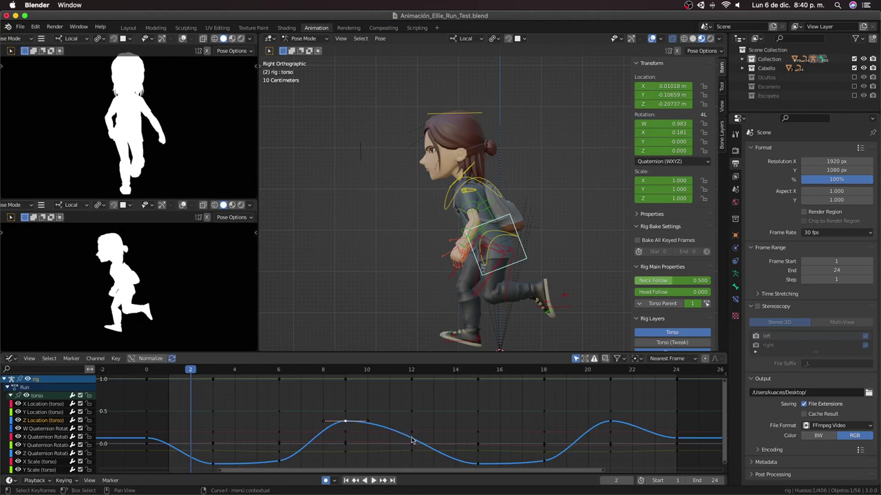
Step: Preview the run and inspect the Z Location keys at frames 24 and 0
{"action": "left_click", "coordinate": [678, 437]}
{"action": "key", "text": "space"}
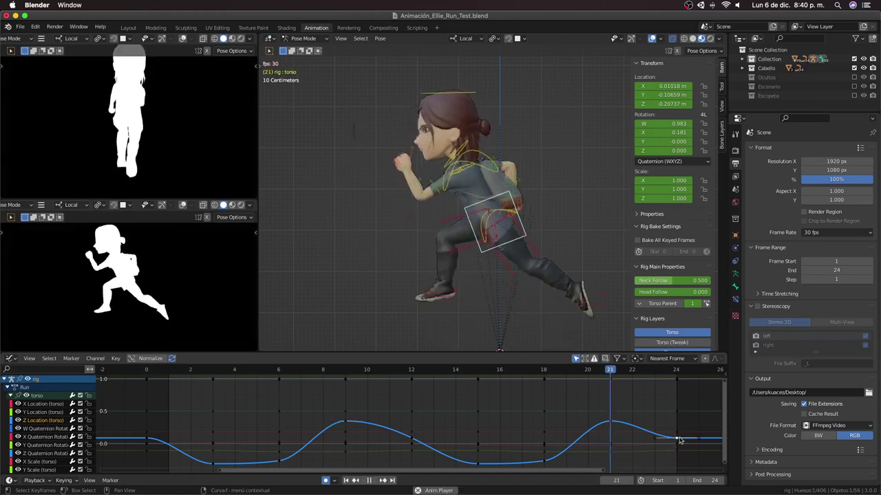
{"action": "key", "text": "space"}
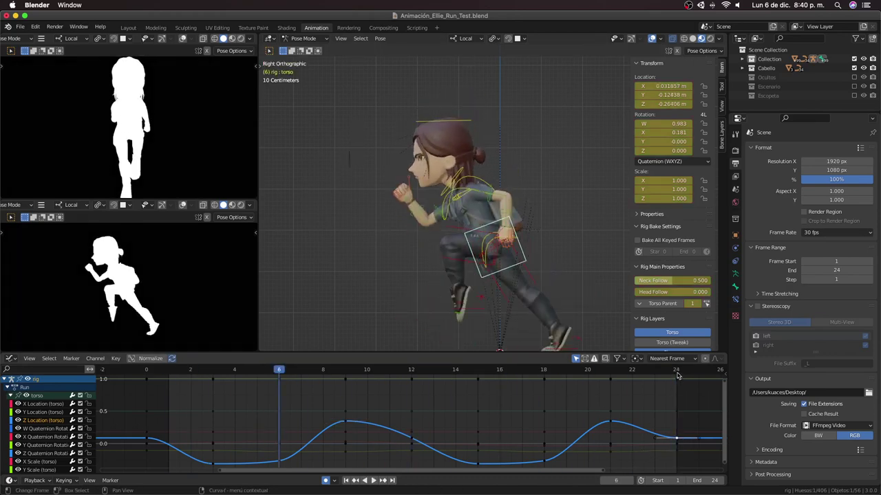
{"action": "left_click", "coordinate": [678, 375]}
{"action": "left_click", "coordinate": [145, 372]}
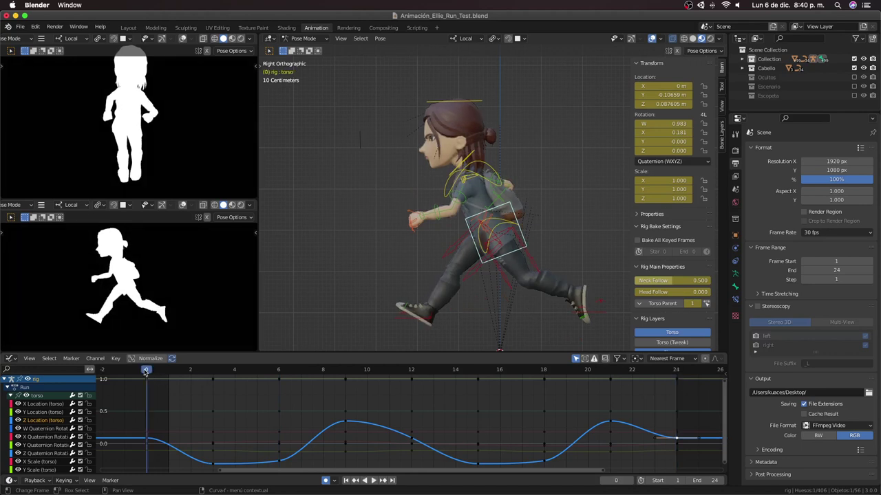
Step: Rotate the handles of the frame 0 and 24 keys around the 2D Cursor pivot
{"action": "left_click", "coordinate": [146, 440]}
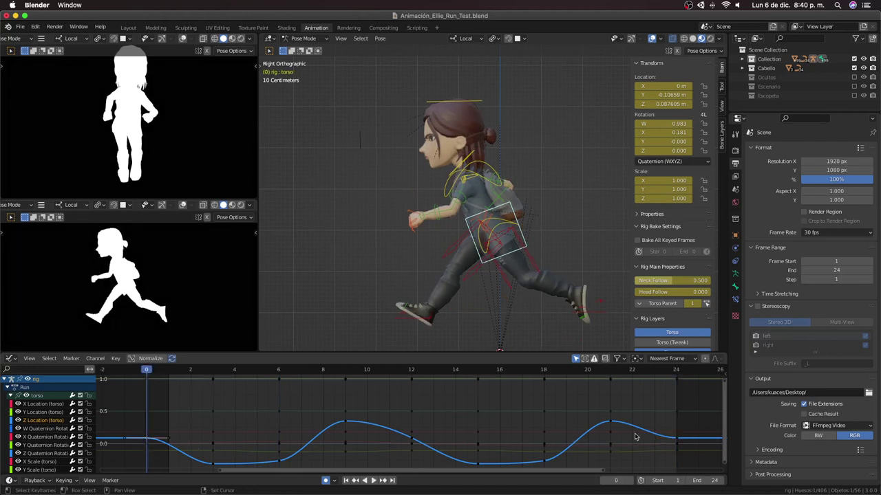
{"action": "left_click", "coordinate": [674, 440], "text": "shift"}
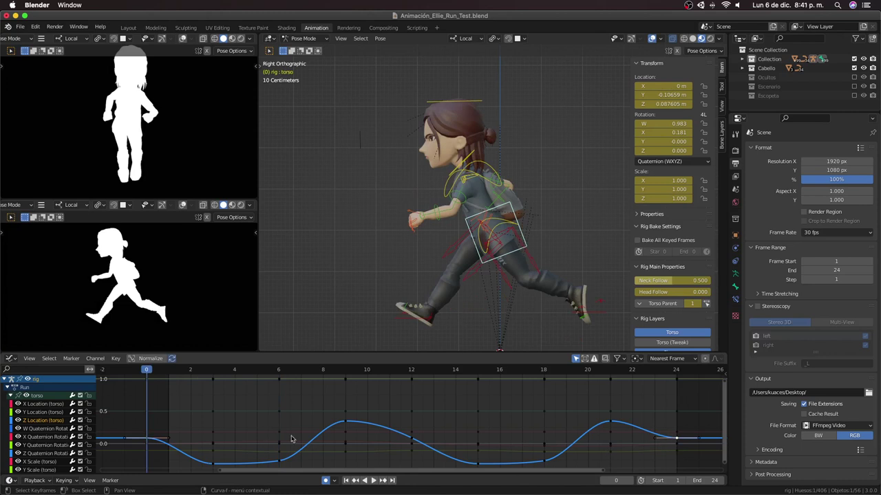
{"action": "left_click", "coordinate": [636, 358]}
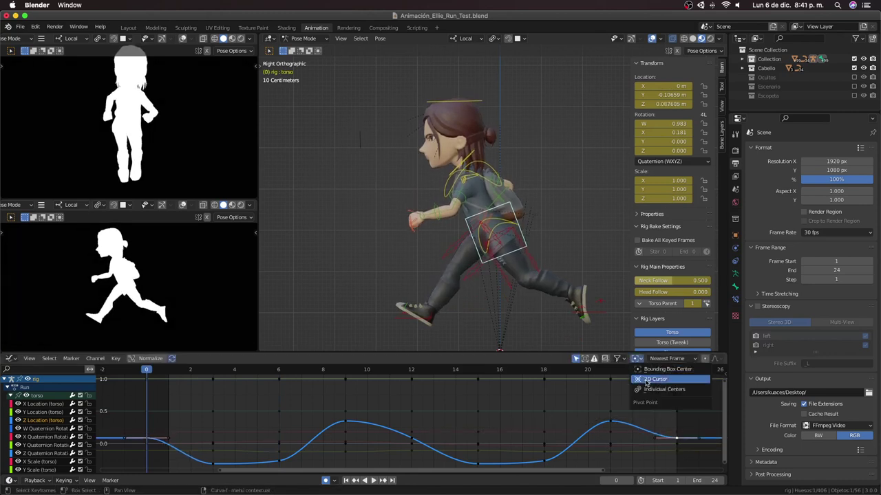
{"action": "left_click", "coordinate": [664, 387]}
{"action": "key", "text": "r"}
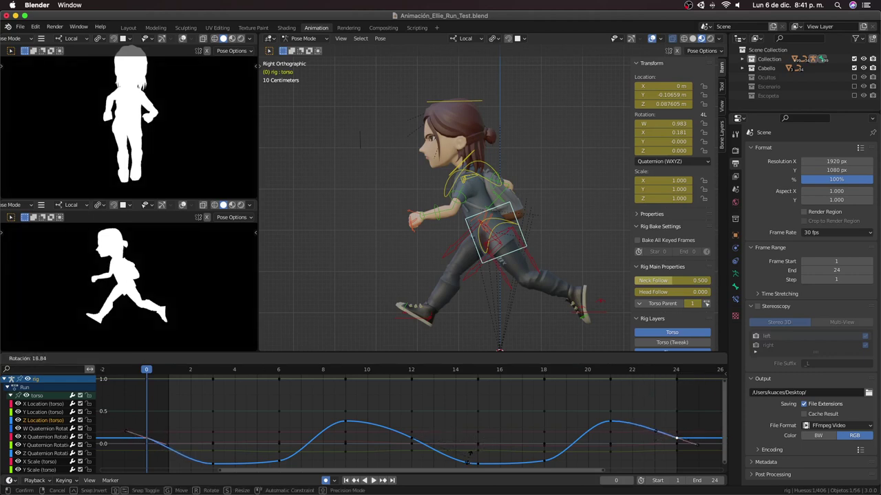
{"action": "left_click", "coordinate": [331, 422]}
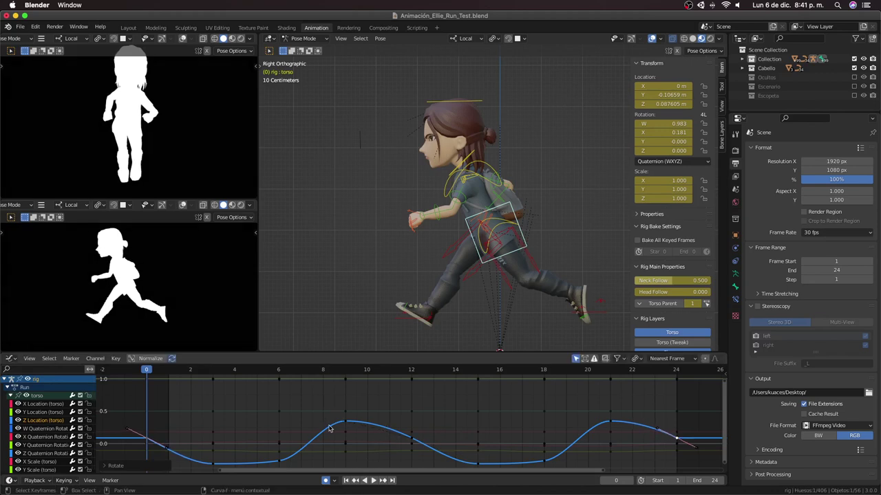
Step: Play back the run to check the tilted handles, then stop at the first frame
{"action": "key", "text": "space"}
{"action": "right_click", "coordinate": [335, 428]}
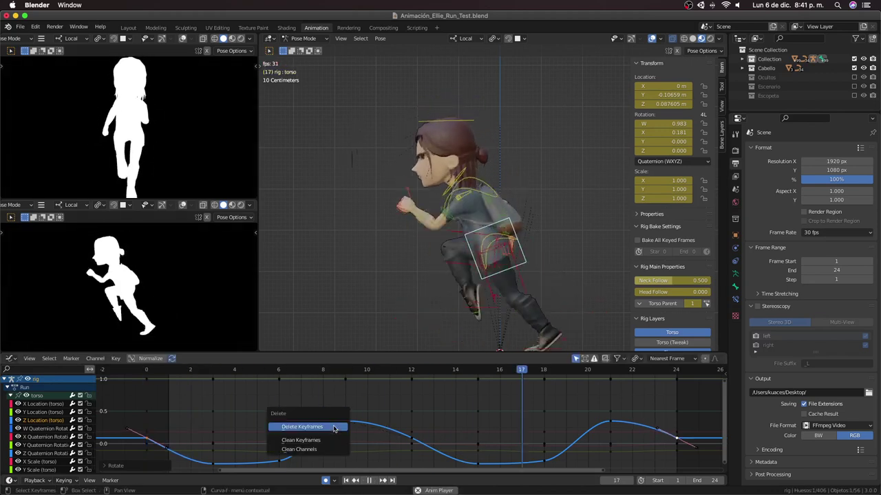
{"action": "key", "text": "space"}
{"action": "key", "text": "Escape"}
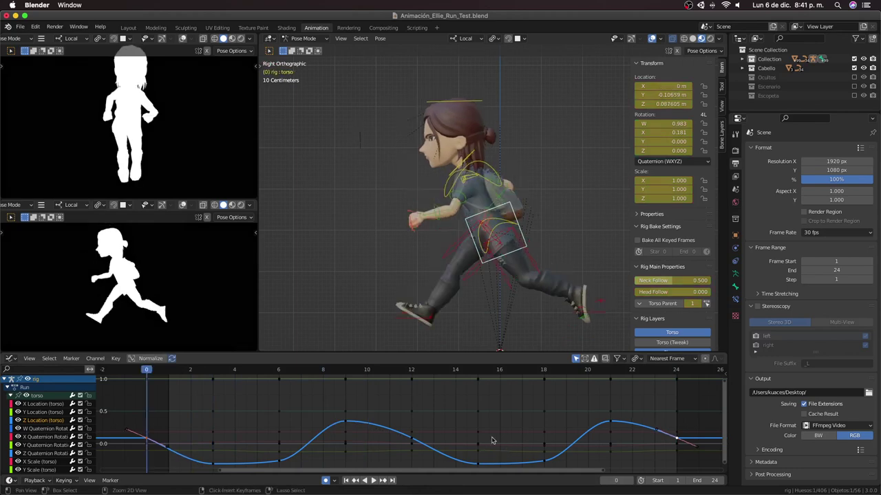
Step: Select every bone and keyframe and set all curves to cyclic extrapolation
{"action": "key", "text": "a"}
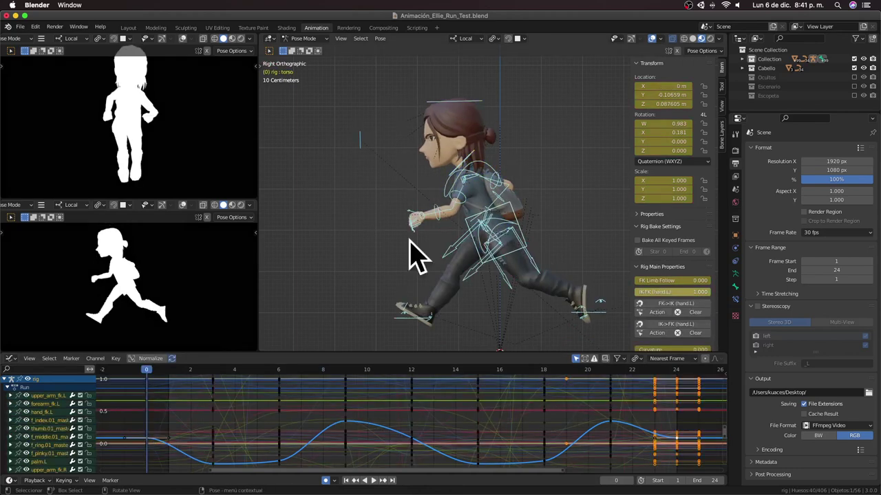
{"action": "key", "text": "a"}
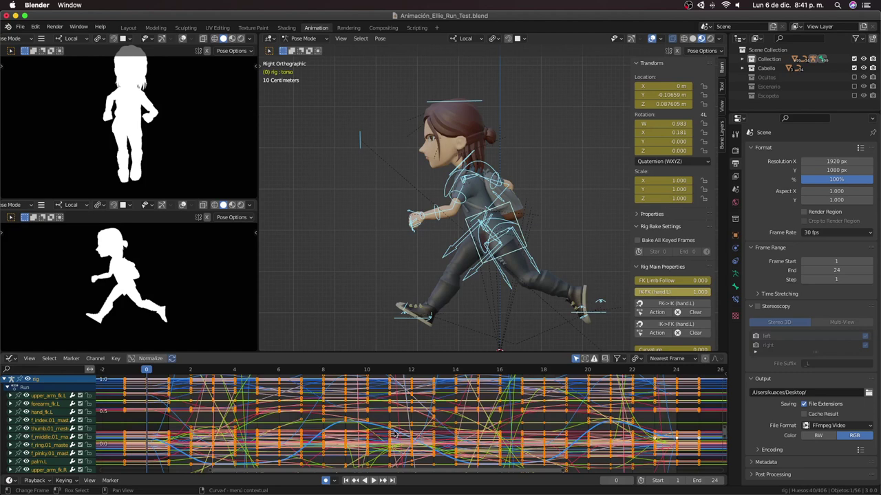
{"action": "key", "text": "Home"}
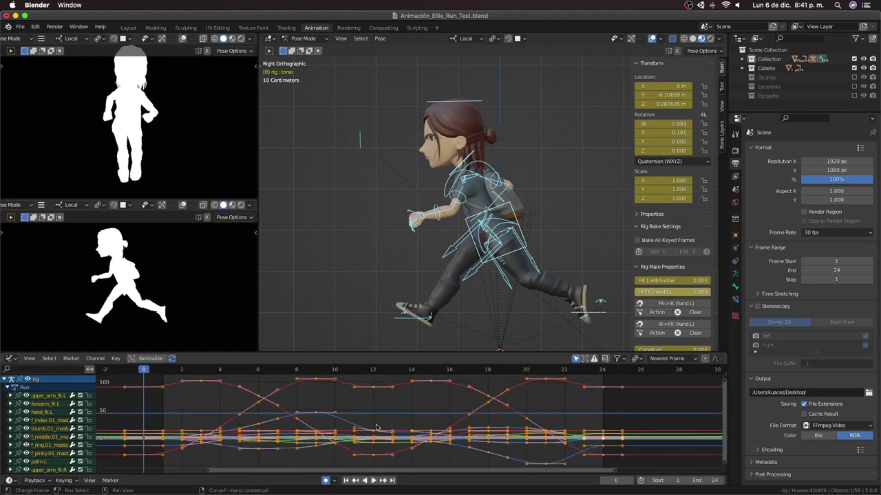
{"action": "key", "text": "shift+e"}
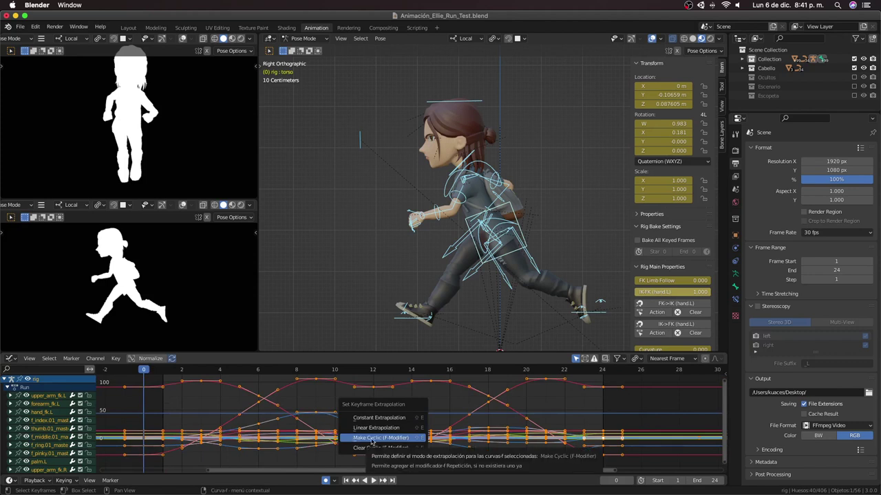
{"action": "left_click", "coordinate": [383, 440]}
Step: Reselect the torso bone and fit its curves in the graph view
{"action": "scroll", "coordinate": [385, 437], "scroll_direction": "down", "scroll_amount": 1}
{"action": "scroll", "coordinate": [389, 433], "scroll_direction": "down", "scroll_amount": 2}
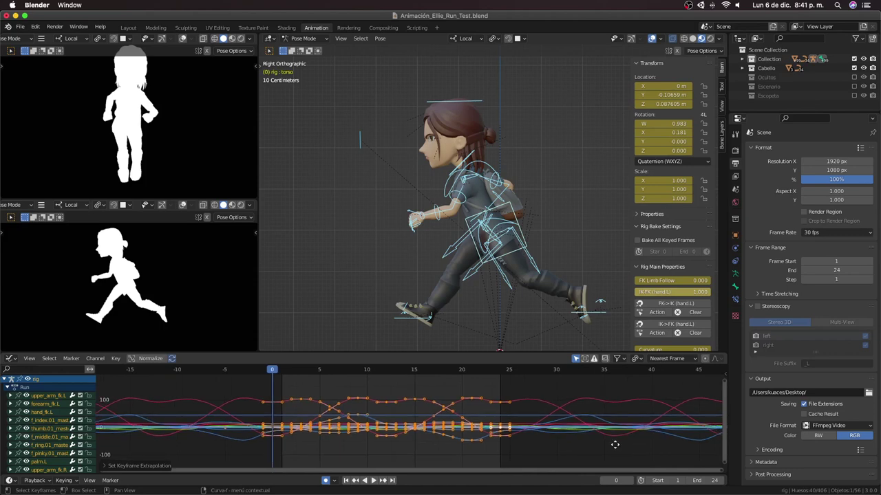
{"action": "scroll", "coordinate": [394, 428], "scroll_direction": "down", "scroll_amount": 2}
{"action": "scroll", "coordinate": [541, 436], "scroll_direction": "up", "scroll_amount": 3}
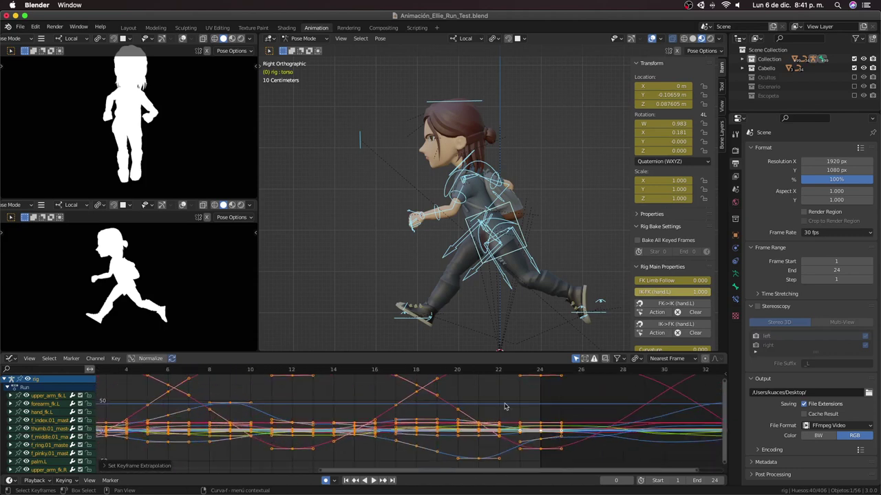
{"action": "scroll", "coordinate": [489, 433], "scroll_direction": "up", "scroll_amount": 2}
{"action": "middle_click_drag", "start_coordinate": [488, 434], "coordinate": [495, 402]}
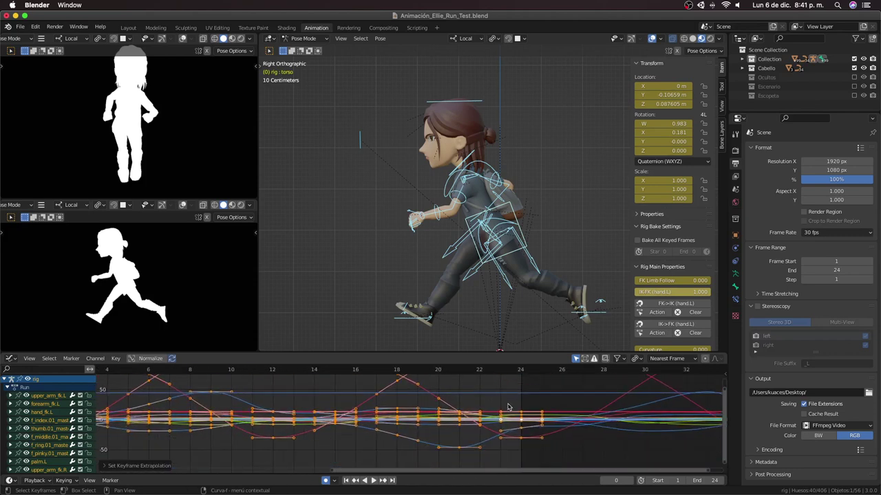
{"action": "left_click", "coordinate": [526, 233]}
{"action": "key", "text": "Home"}
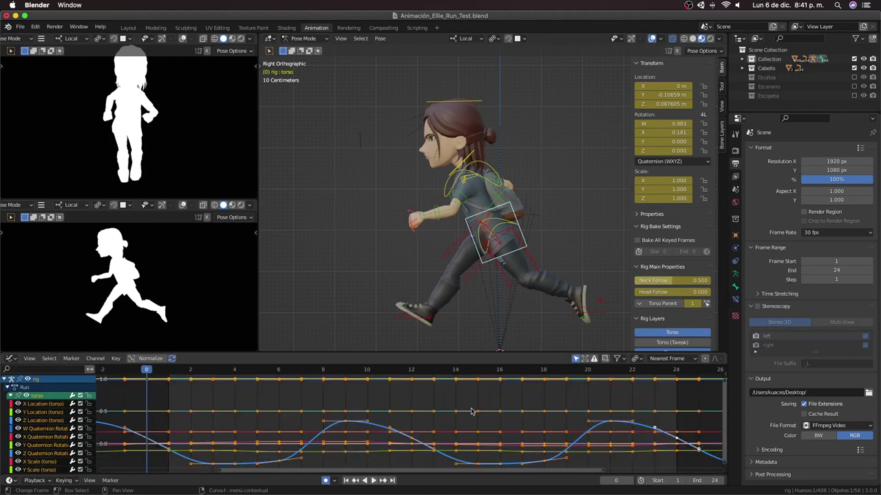
Step: Isolate the torso's Z Location curve across frames 4–30 and play the run cycle
{"action": "middle_click_drag", "start_coordinate": [646, 451], "coordinate": [571, 438]}
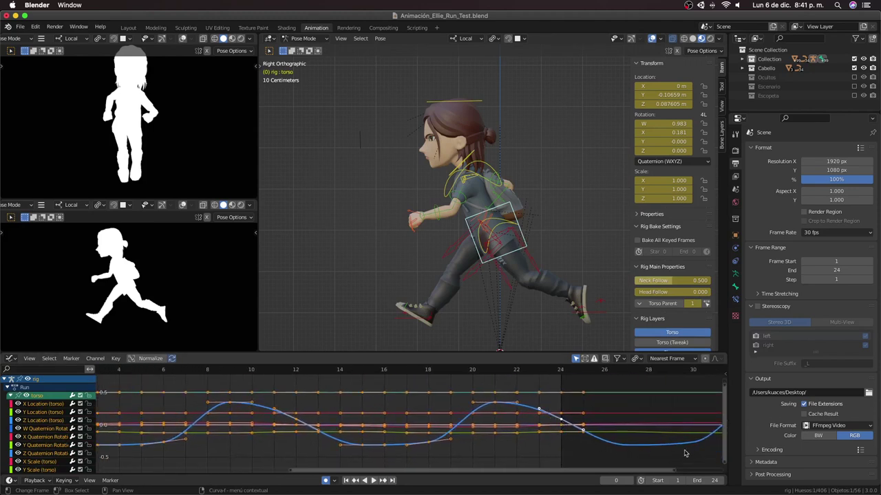
{"action": "left_click", "coordinate": [577, 432]}
{"action": "left_click", "coordinate": [563, 421]}
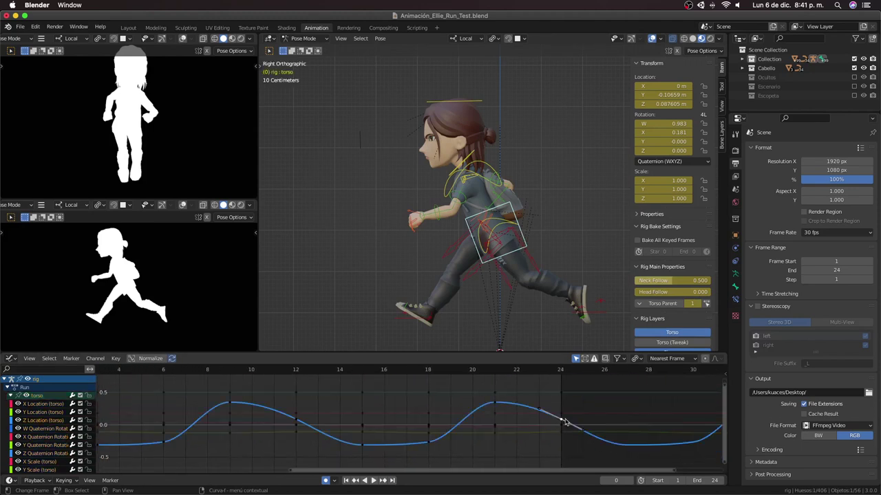
{"action": "scroll", "coordinate": [574, 431], "scroll_direction": "down", "scroll_amount": 1}
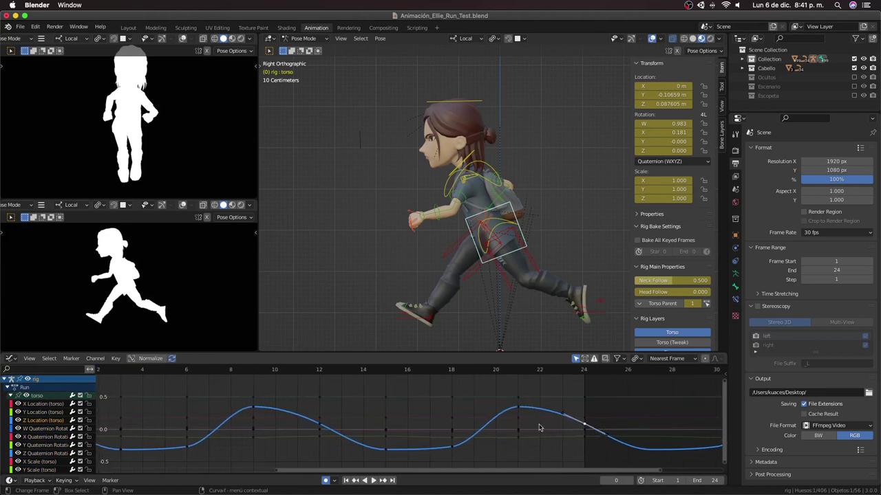
{"action": "scroll", "coordinate": [544, 435], "scroll_direction": "down", "scroll_amount": 1}
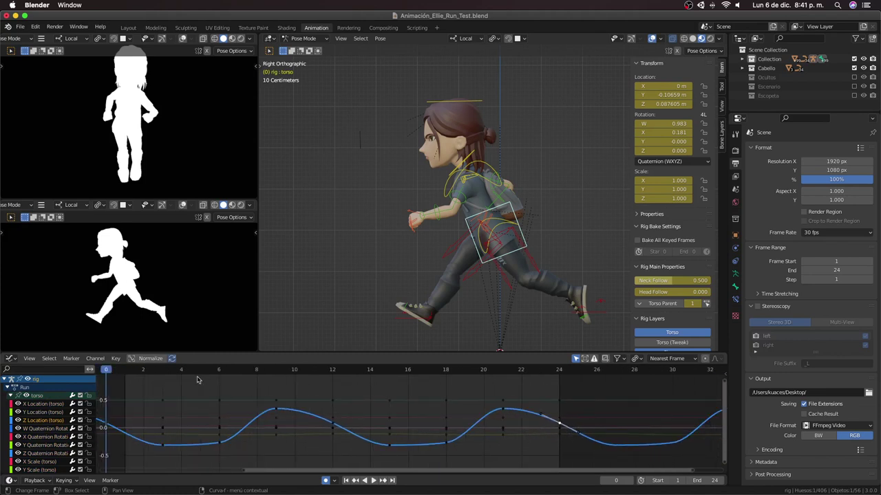
{"action": "key", "text": "space"}
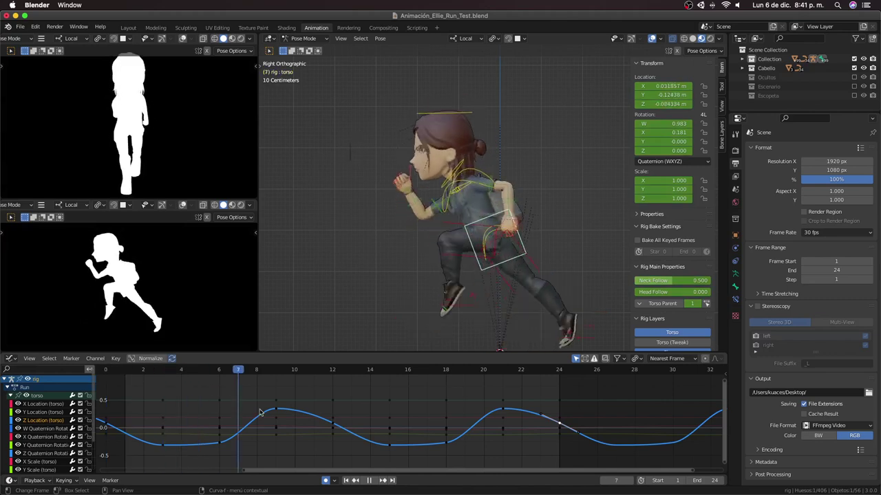
Step: Stop playback and trial-move low Z Location keyframes, cancelling each attempt
{"action": "key", "text": "Escape"}
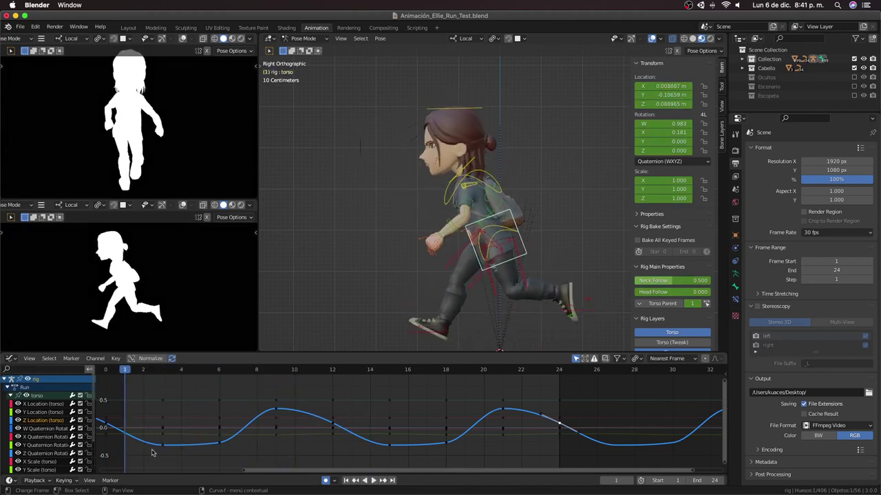
{"action": "middle_click_drag", "start_coordinate": [238, 453], "coordinate": [269, 448]}
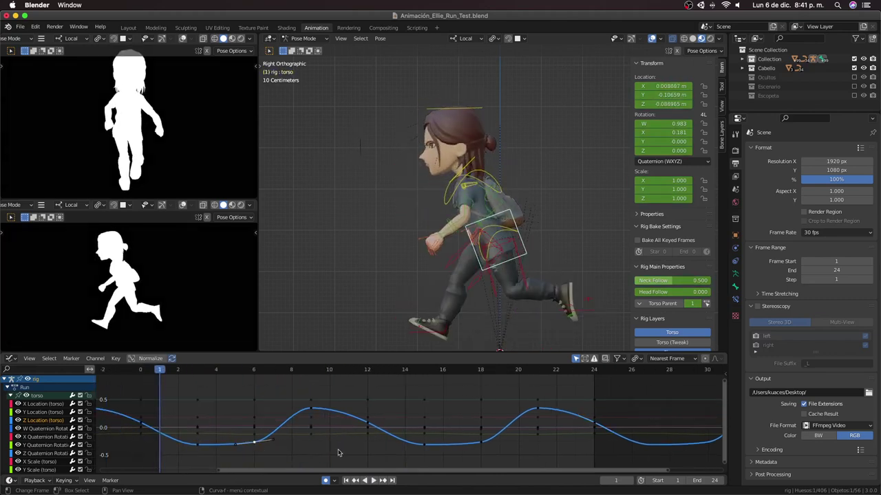
{"action": "key", "text": "g"}
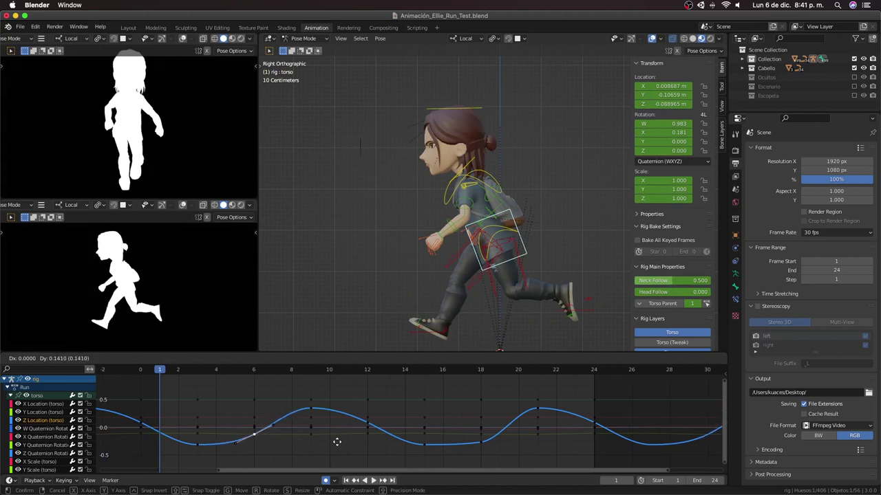
{"action": "right_click", "coordinate": [337, 443]}
{"action": "key", "text": "space"}
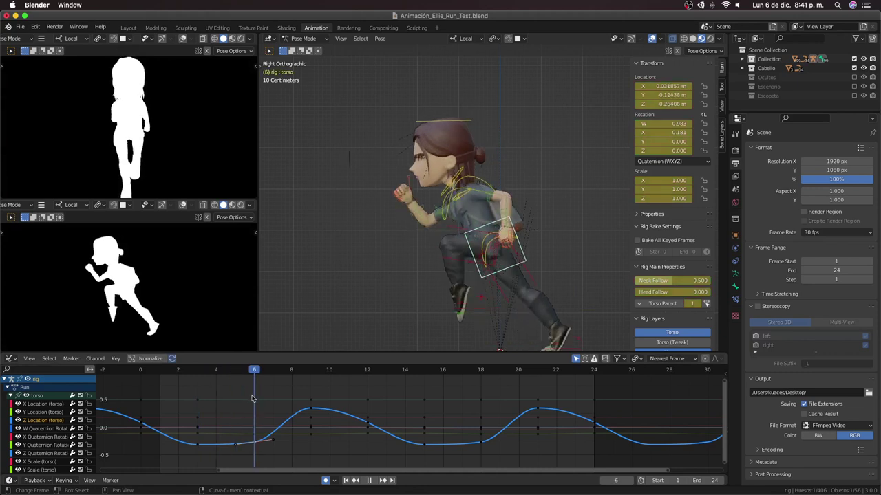
{"action": "key", "text": "space"}
{"action": "key", "text": "g"}
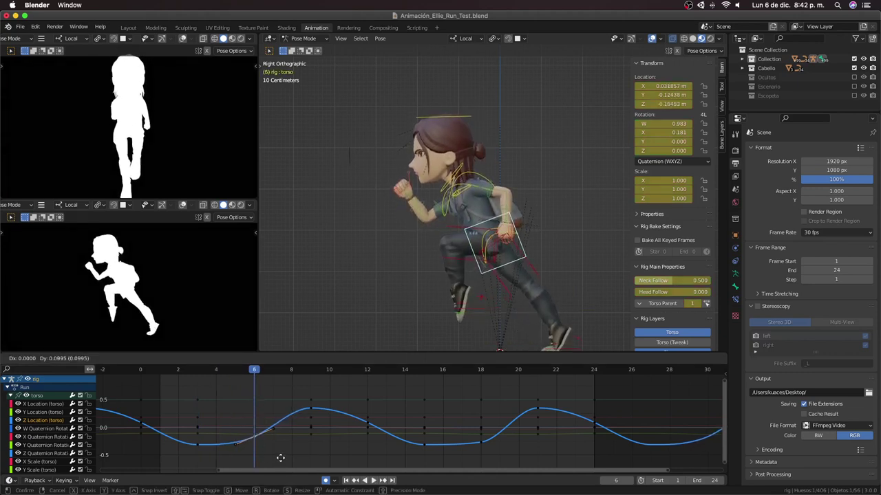
{"action": "key", "text": "Escape"}
Step: Raise the Z Location keyframe near frame 18 and play back to review
{"action": "left_click", "coordinate": [481, 445]}
{"action": "key", "text": "g"}
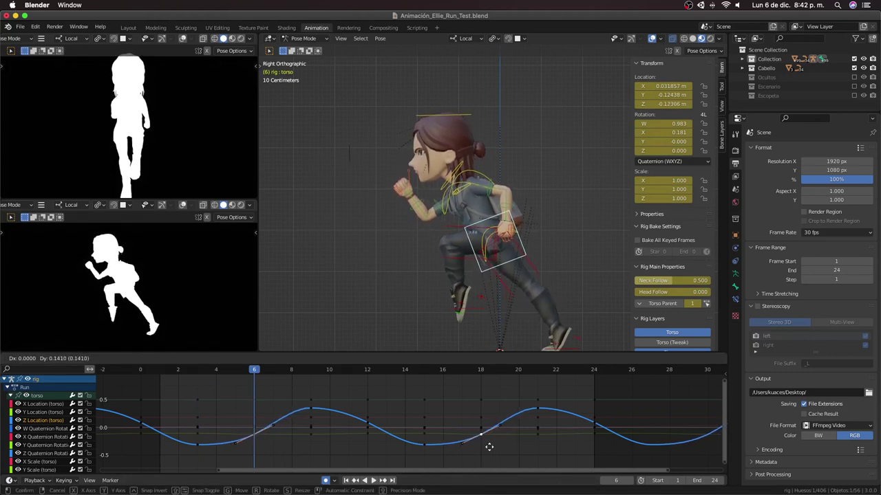
{"action": "left_click", "coordinate": [489, 451]}
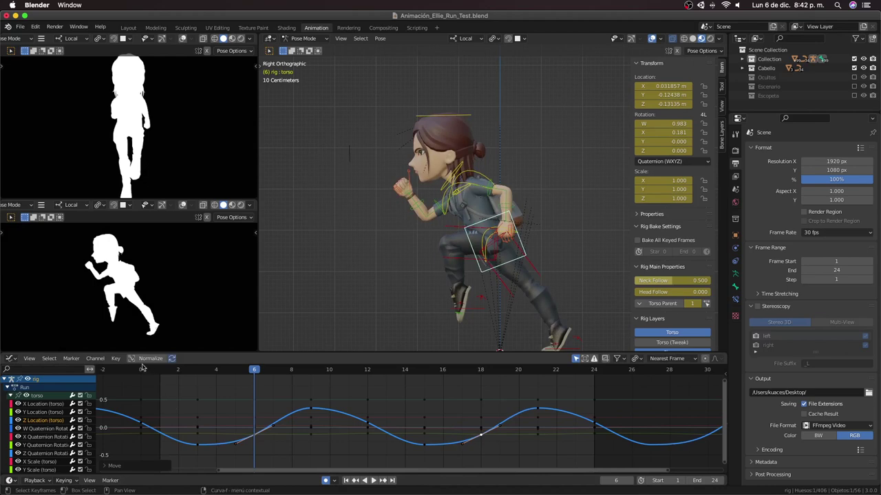
{"action": "key", "text": "space"}
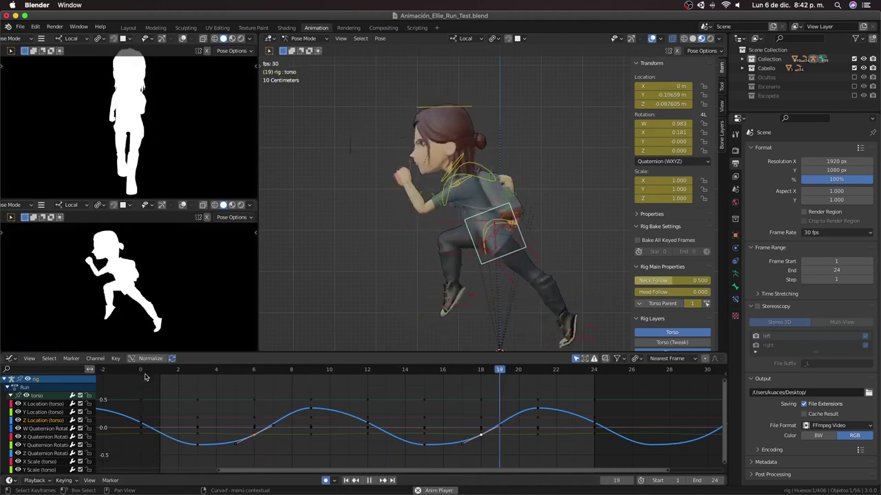
{"action": "key", "text": "space"}
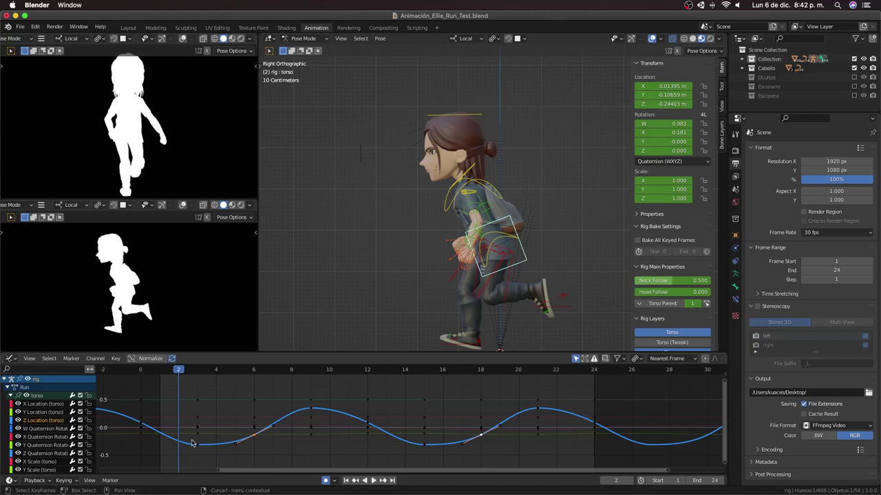
Step: Select the low Z Location keyframe near frame 2 and replay the run cycle
{"action": "left_click", "coordinate": [195, 445]}
{"action": "left_click", "coordinate": [183, 452]}
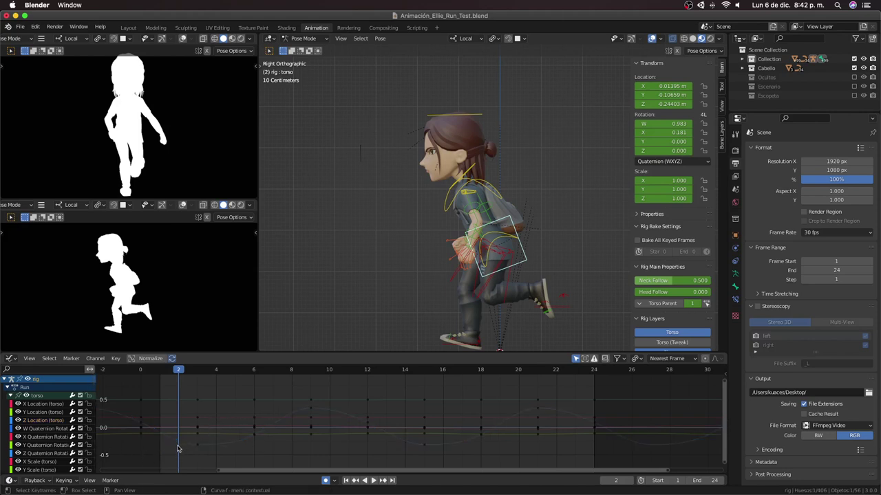
{"action": "left_click", "coordinate": [197, 447]}
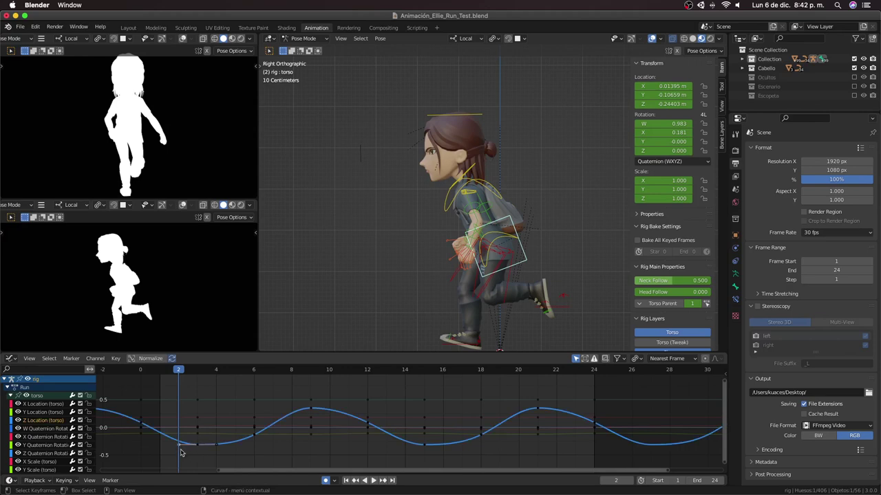
{"action": "key", "text": "space"}
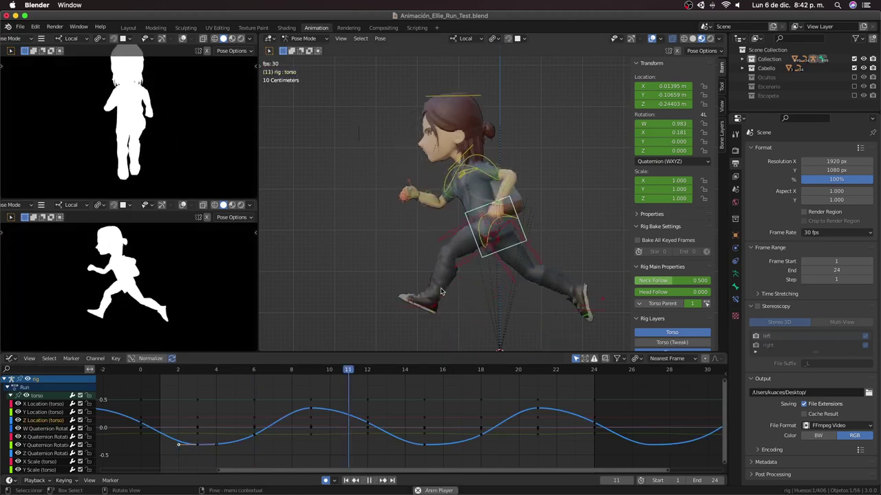
{"action": "left_click", "coordinate": [462, 239]}
{"action": "key", "text": "space"}
Step: Select all rig bones, switch to the Dope Sheet, and play with overlays hidden
{"action": "left_click", "coordinate": [455, 242]}
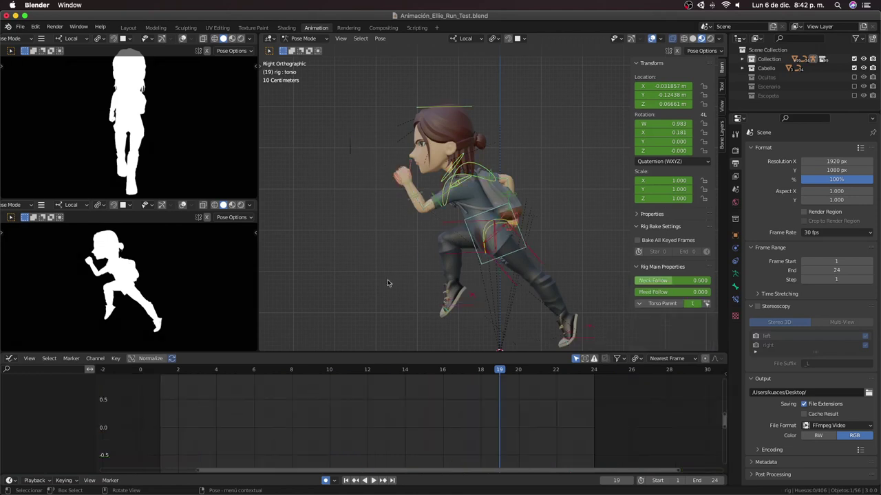
{"action": "key", "text": "a"}
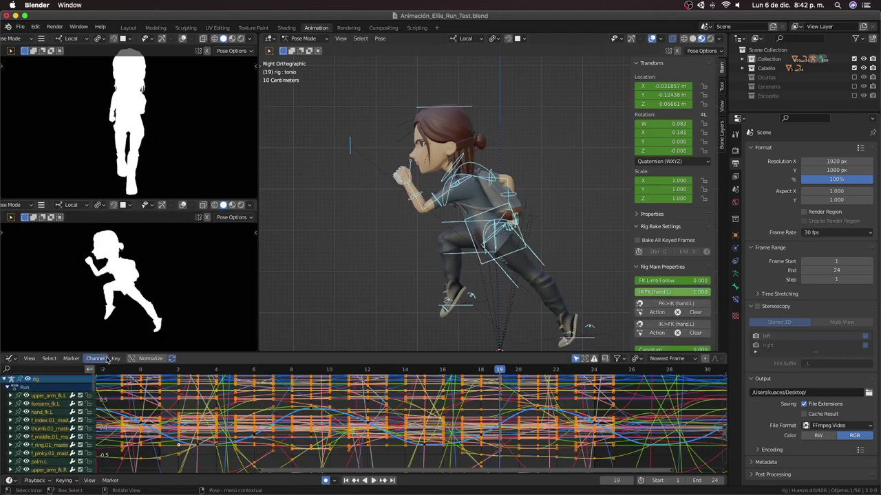
{"action": "left_click", "coordinate": [30, 359]}
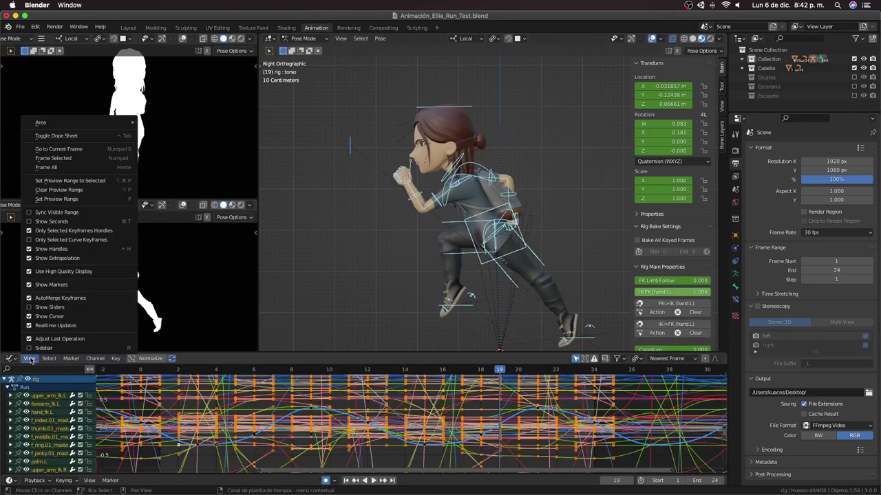
{"action": "left_click", "coordinate": [65, 135]}
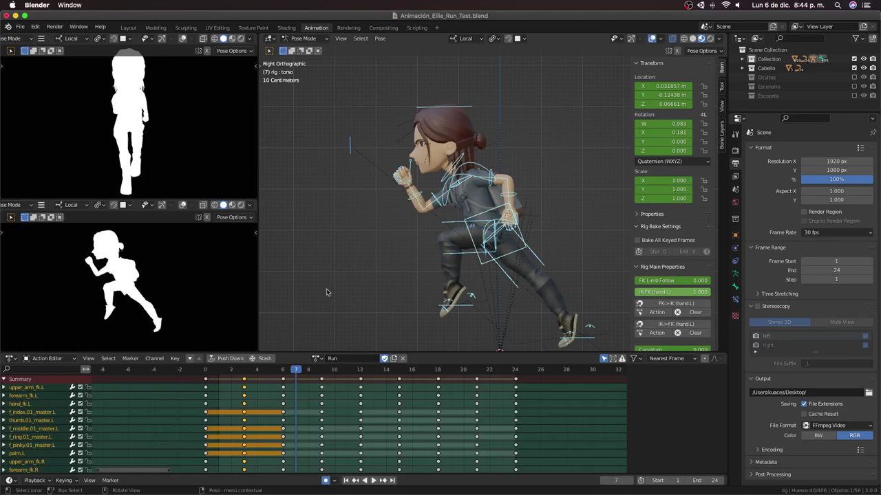
{"action": "key", "text": "space"}
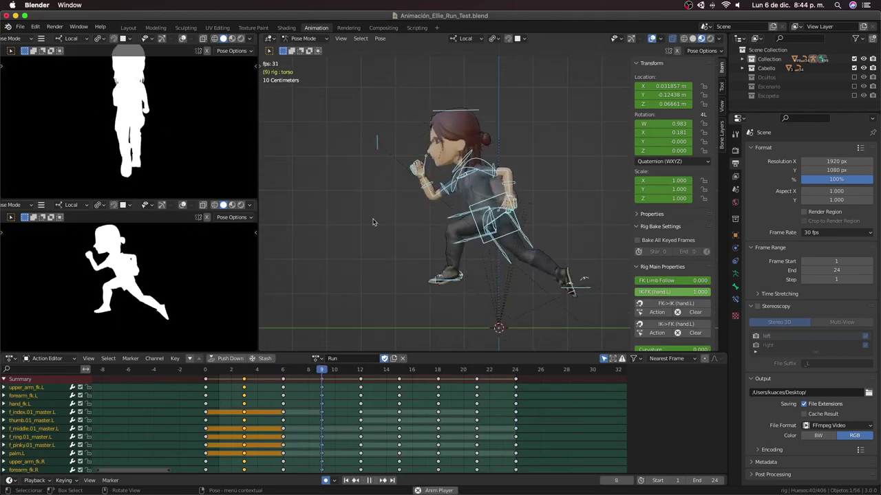
{"action": "key", "text": "shift+alt+z"}
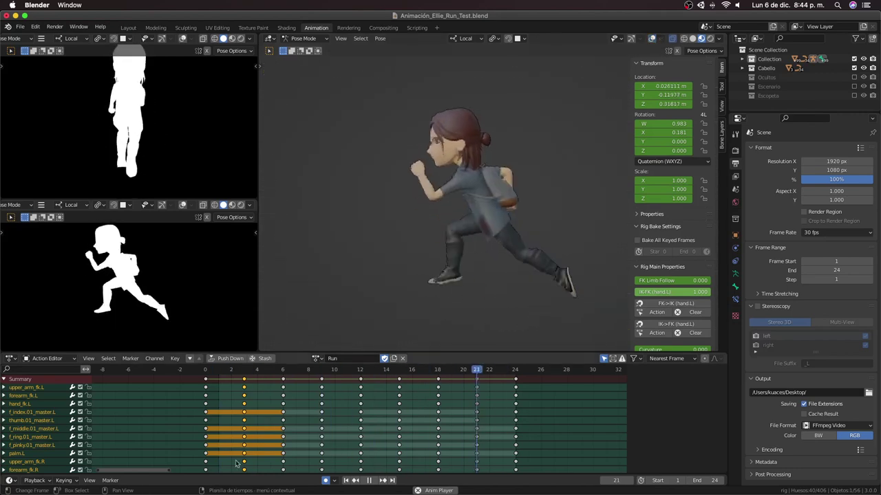
Step: Move the selected keys to frame 8 and shift the frame-18 keys one frame earlier
{"action": "key", "text": "g"}
{"action": "left_click", "coordinate": [269, 383]}
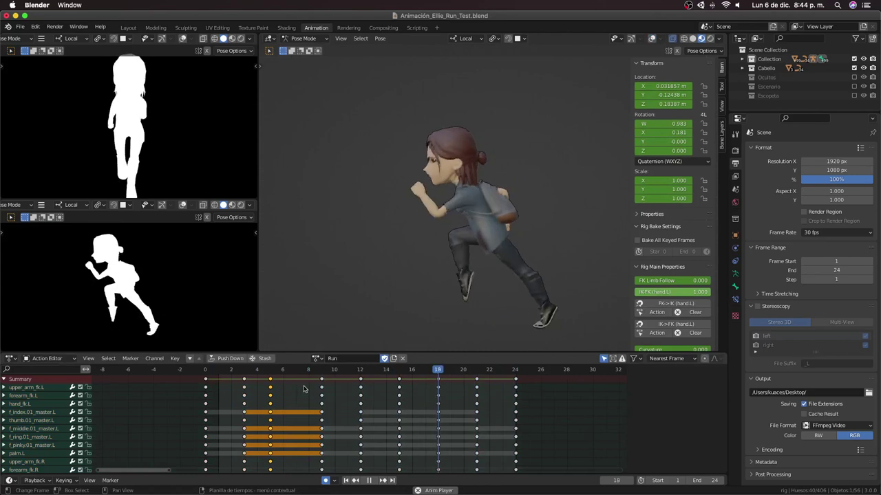
{"action": "key", "text": "g"}
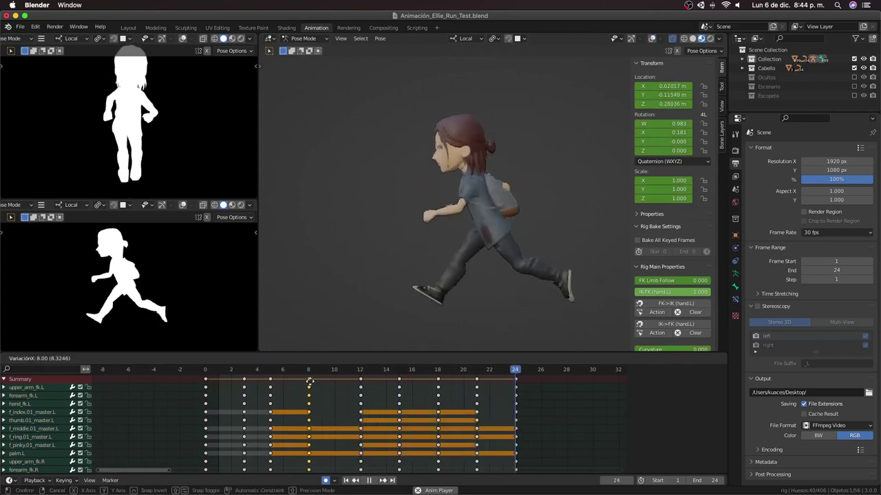
{"action": "left_click", "coordinate": [310, 381]}
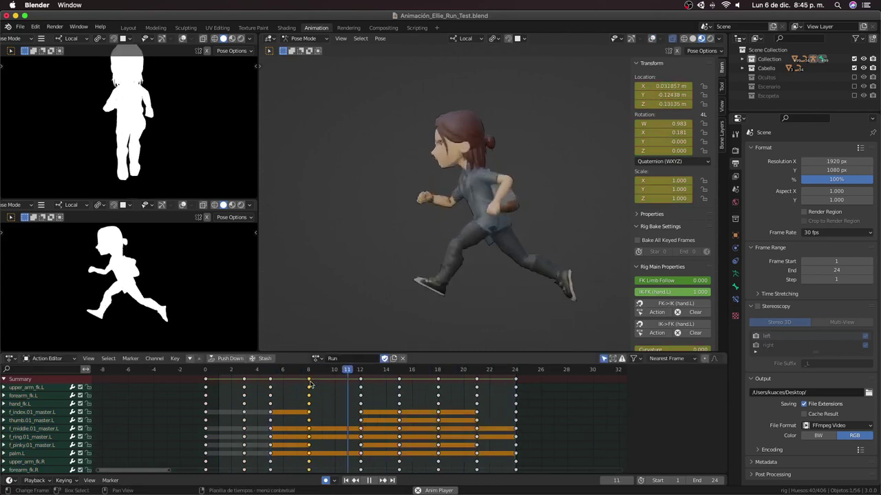
{"action": "left_click", "coordinate": [399, 379]}
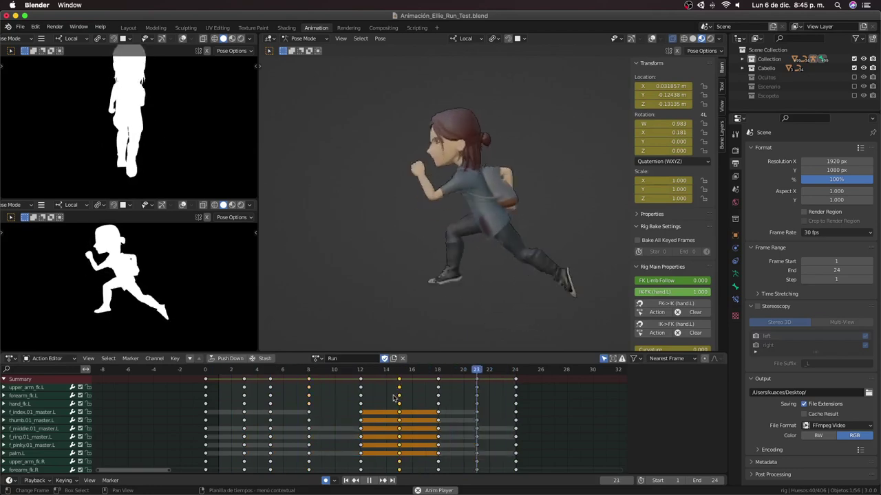
{"action": "mouse_move", "coordinate": [437, 379]}
{"action": "left_mouse_down"}
{"action": "mouse_move", "coordinate": [425, 379]}
{"action": "mouse_move", "coordinate": [464, 379]}
{"action": "left_mouse_up"}
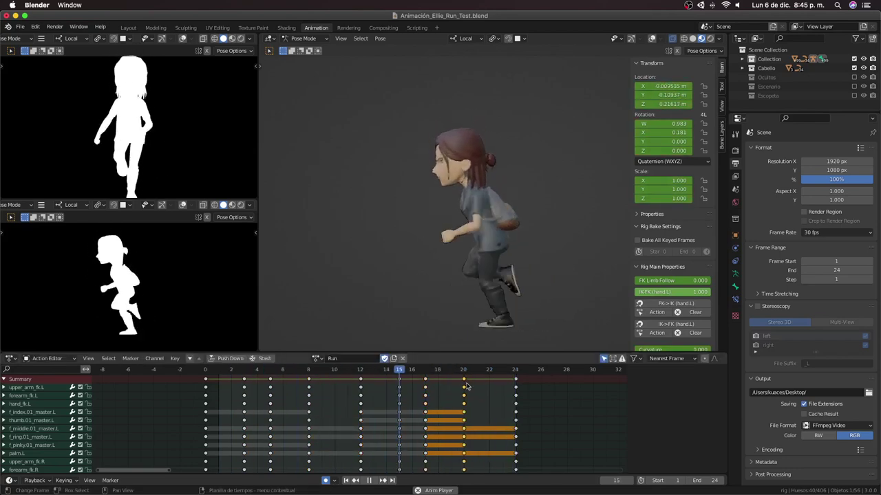
Step: Orbit to a three-quarter view of the character and stop playback
{"action": "mouse_move", "coordinate": [453, 348]}
{"action": "middle_mouse_down"}
{"action": "mouse_move", "coordinate": [464, 280]}
{"action": "mouse_move", "coordinate": [387, 293]}
{"action": "middle_mouse_up"}
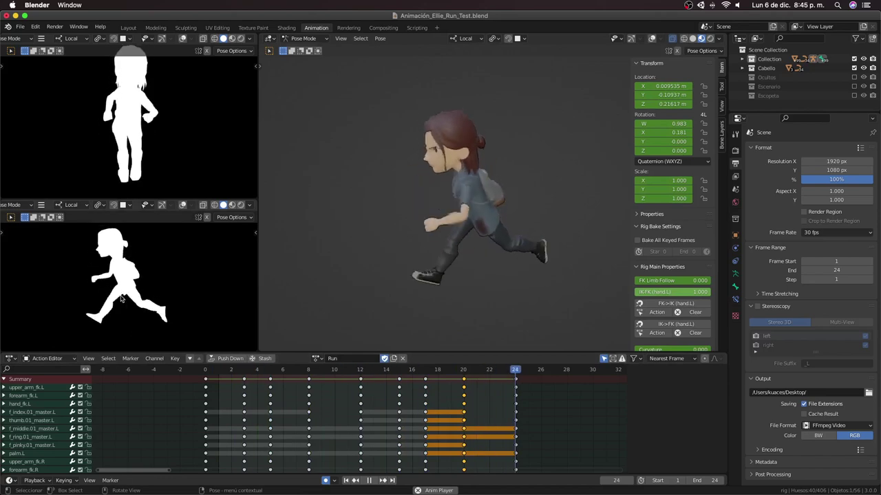
{"action": "mouse_move", "coordinate": [387, 293]}
{"action": "middle_mouse_down"}
{"action": "mouse_move", "coordinate": [498, 196]}
{"action": "mouse_move", "coordinate": [482, 196]}
{"action": "middle_mouse_up"}
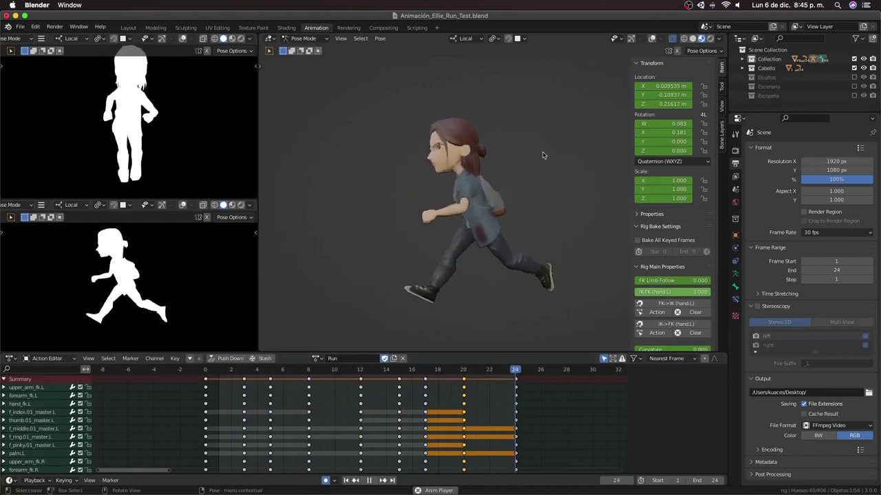
{"action": "left_click", "coordinate": [652, 38]}
Step: Show the rig's bones and select all of them
{"action": "key", "text": "space"}
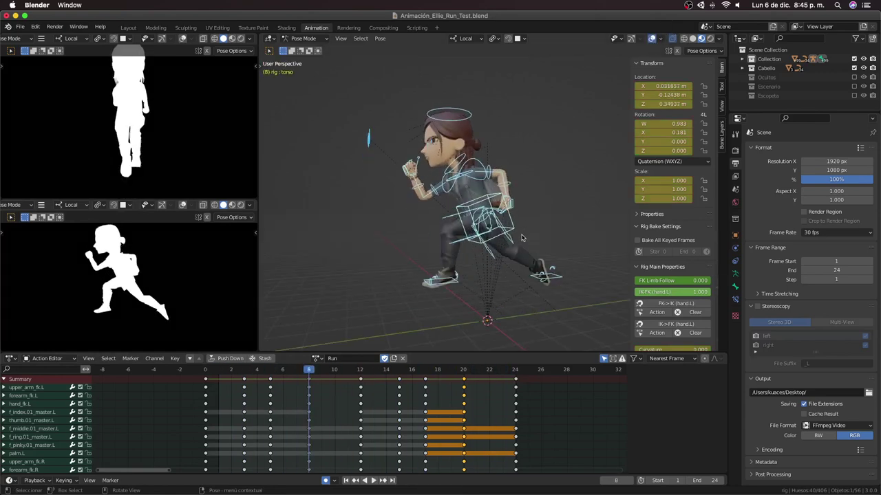
{"action": "left_click", "coordinate": [517, 234]}
{"action": "left_click", "coordinate": [502, 237]}
{"action": "left_click", "coordinate": [491, 241]}
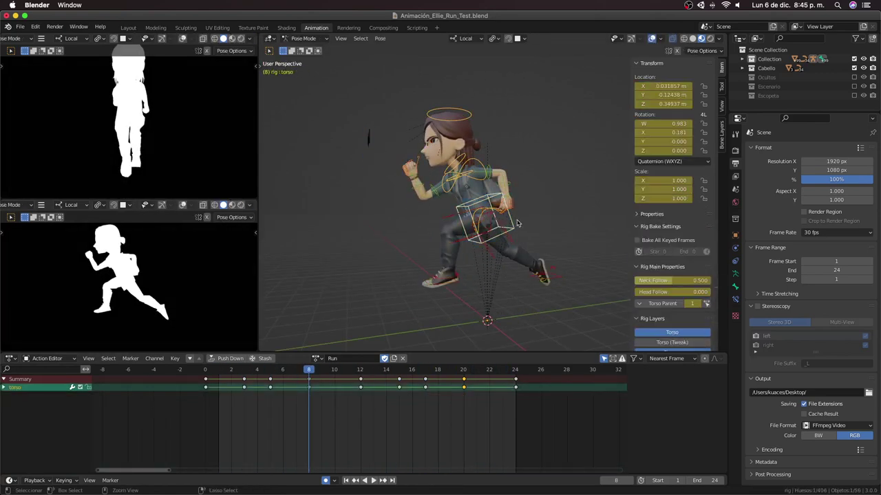
{"action": "key", "text": "a"}
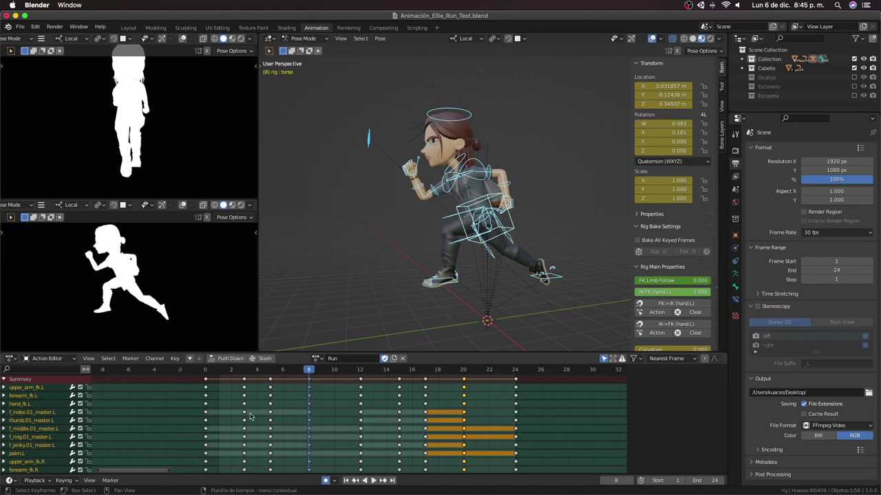
Step: Show only the torso's curves in the Graph Editor and play the run from the start
{"action": "key", "text": "ctrl+Tab"}
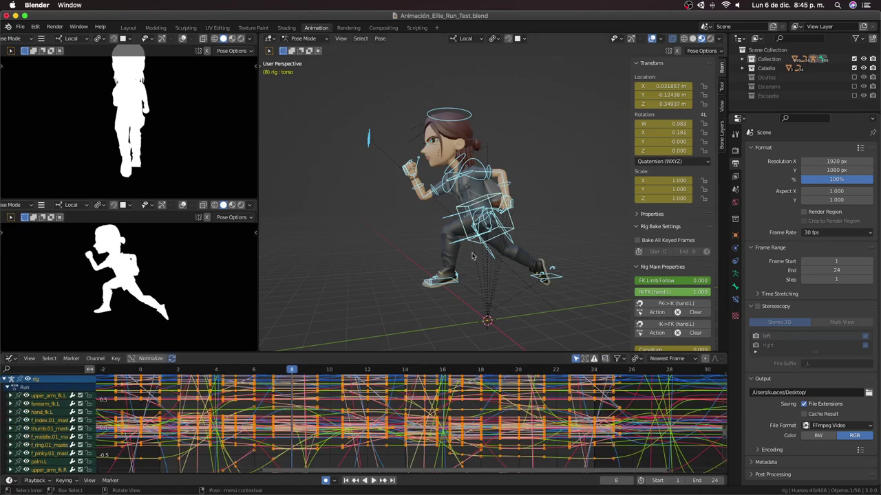
{"action": "left_click", "coordinate": [535, 231]}
{"action": "left_click", "coordinate": [518, 229]}
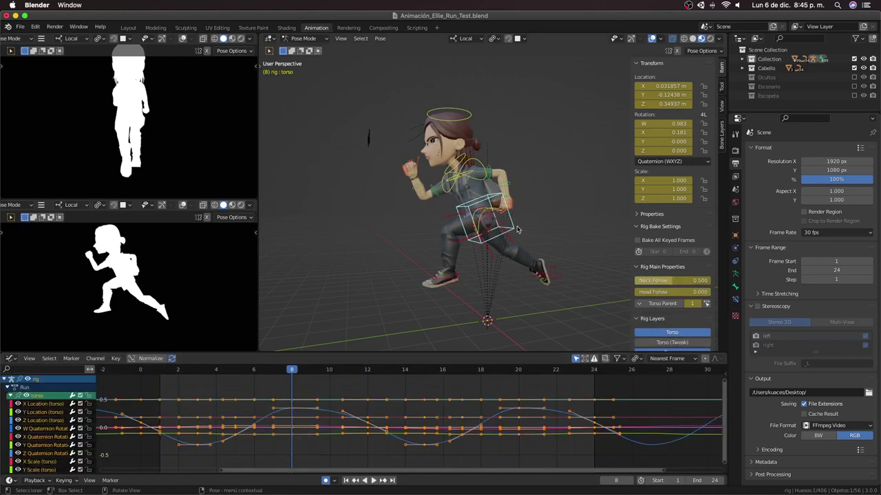
{"action": "left_click", "coordinate": [576, 359]}
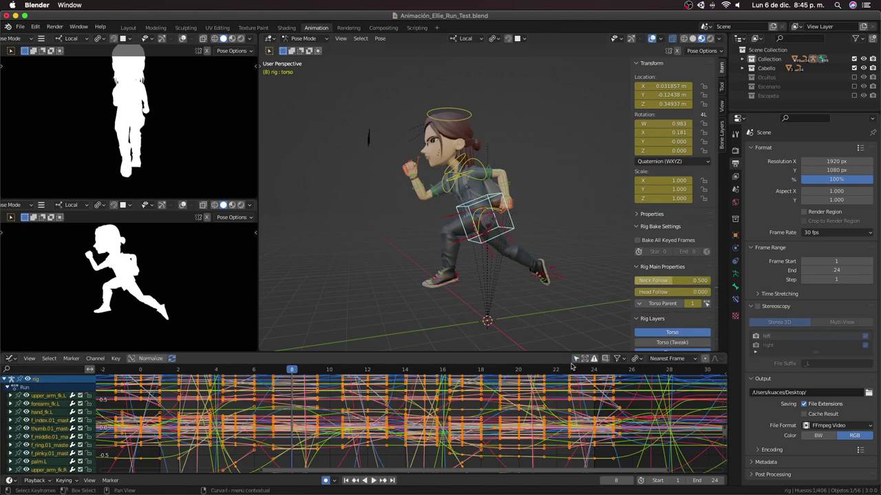
{"action": "left_click", "coordinate": [576, 359]}
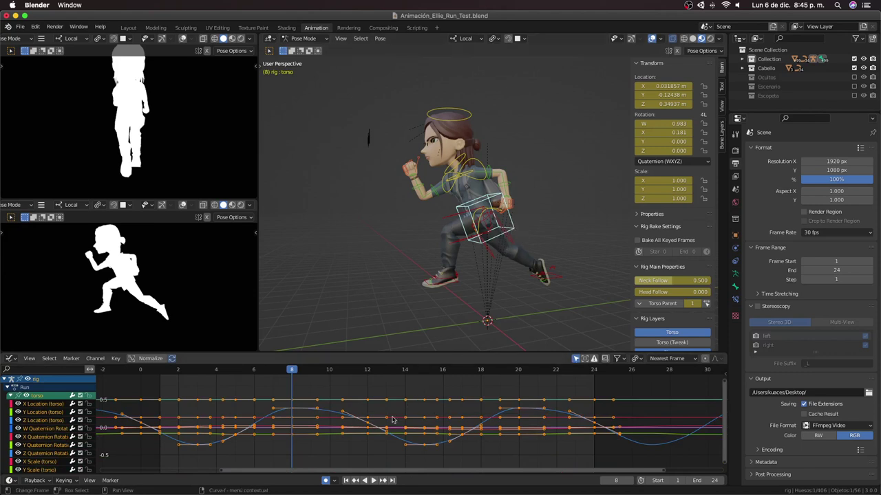
{"action": "left_click", "coordinate": [143, 375]}
{"action": "key", "text": "space"}
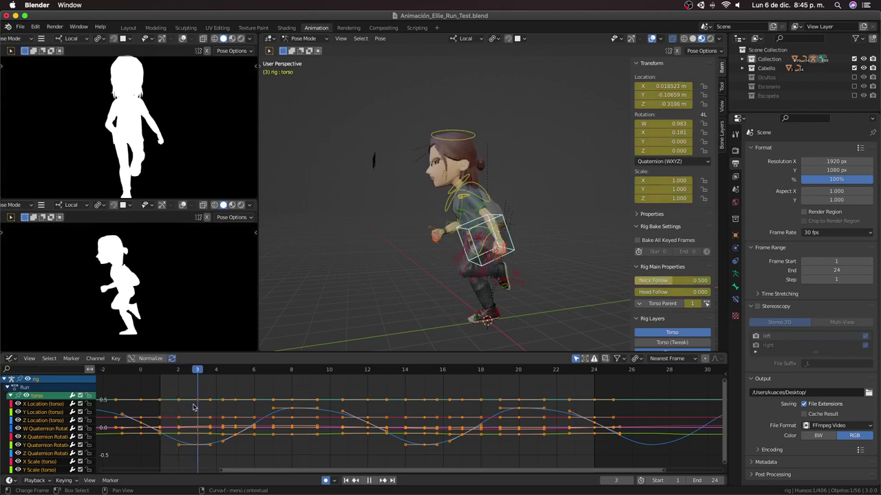
{"action": "left_click", "coordinate": [148, 425]}
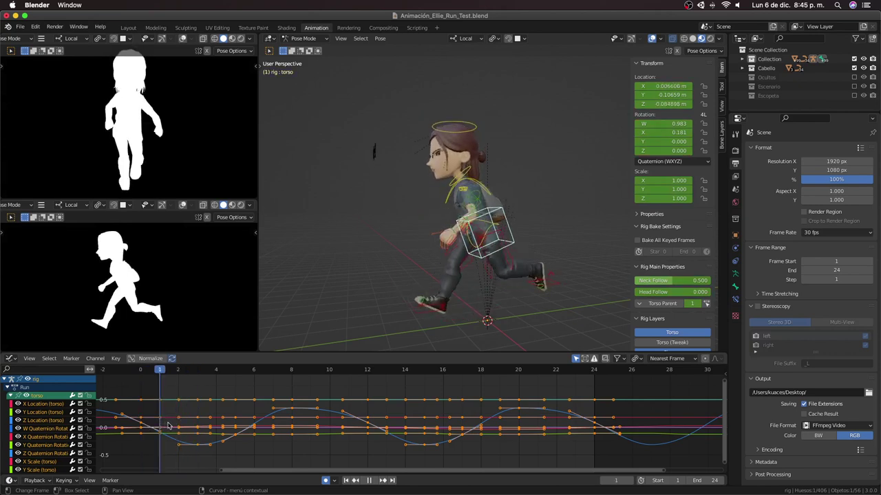
Step: Stop playback and lengthen the handles on the Z Location trough keyframes
{"action": "key", "text": "space"}
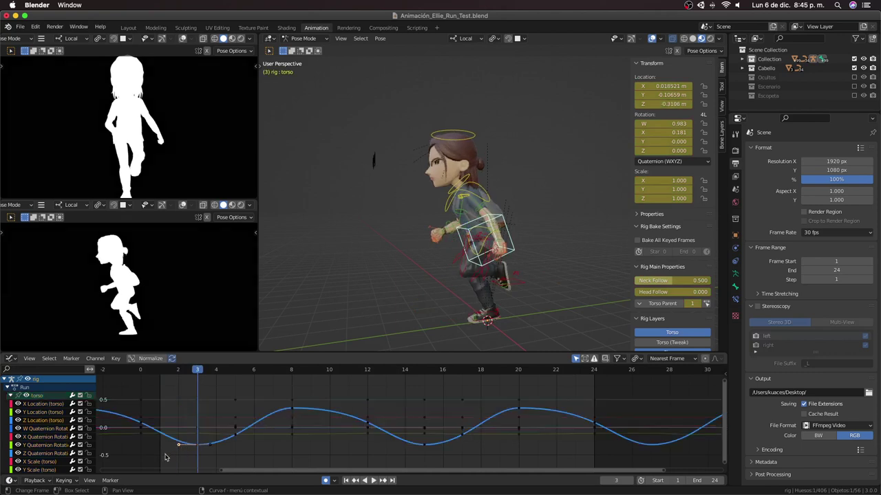
{"action": "left_click", "coordinate": [178, 445]}
{"action": "key", "text": "s"}
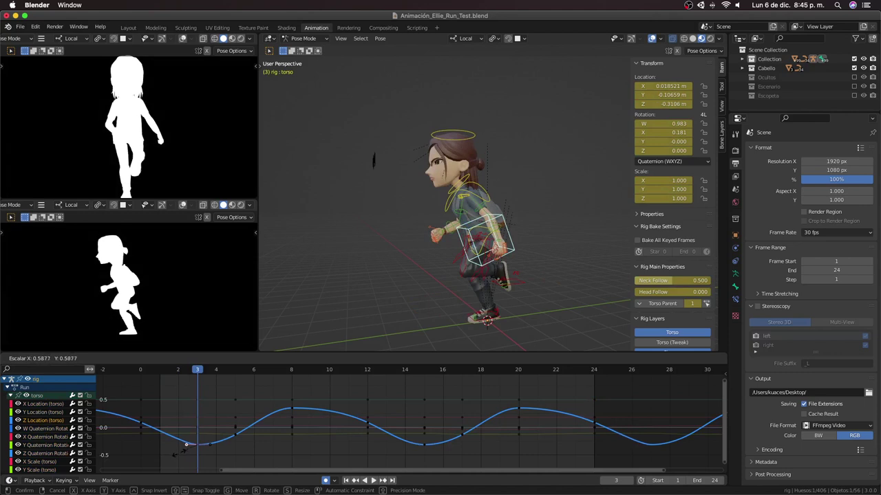
{"action": "left_click", "coordinate": [180, 456]}
{"action": "left_click", "coordinate": [209, 443]}
{"action": "key", "text": "s"}
{"action": "left_click", "coordinate": [231, 450]}
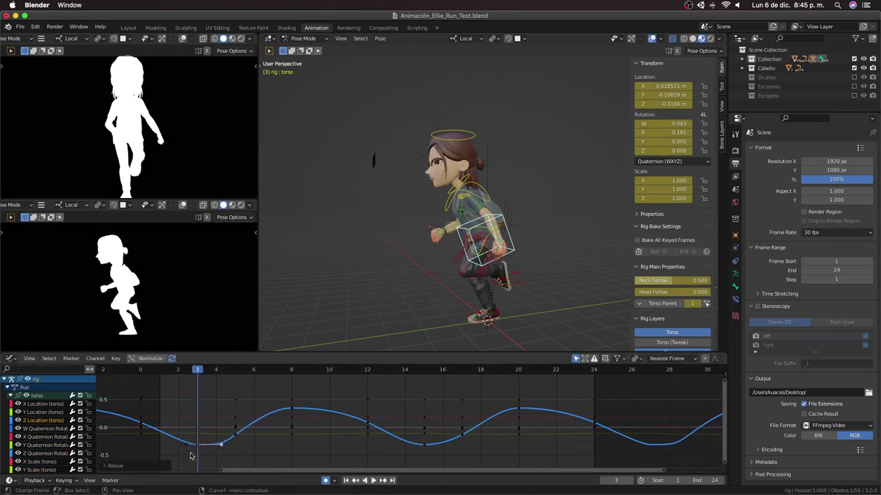
{"action": "key", "text": "s"}
{"action": "left_click", "coordinate": [229, 443]}
Step: Scale the frame-8 peak's handles to flatten the top of the bounce
{"action": "left_click", "coordinate": [291, 407]}
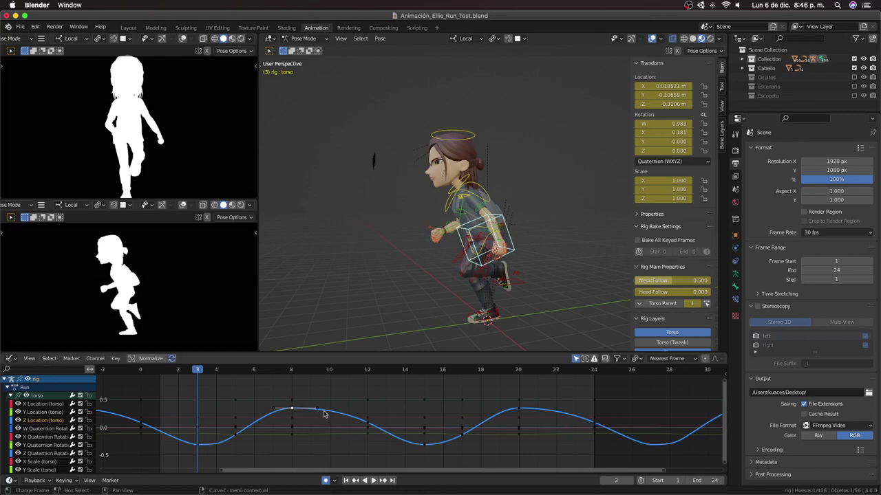
{"action": "left_click", "coordinate": [273, 410]}
{"action": "key", "text": "s"}
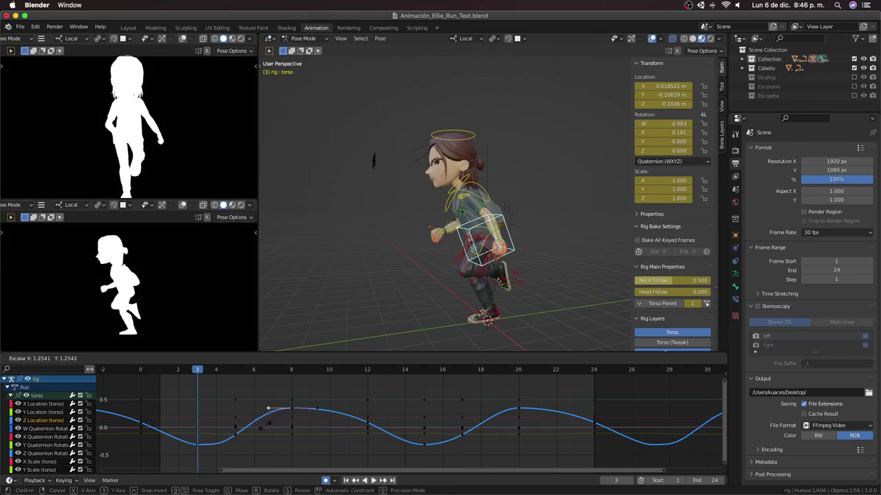
{"action": "left_click", "coordinate": [269, 430]}
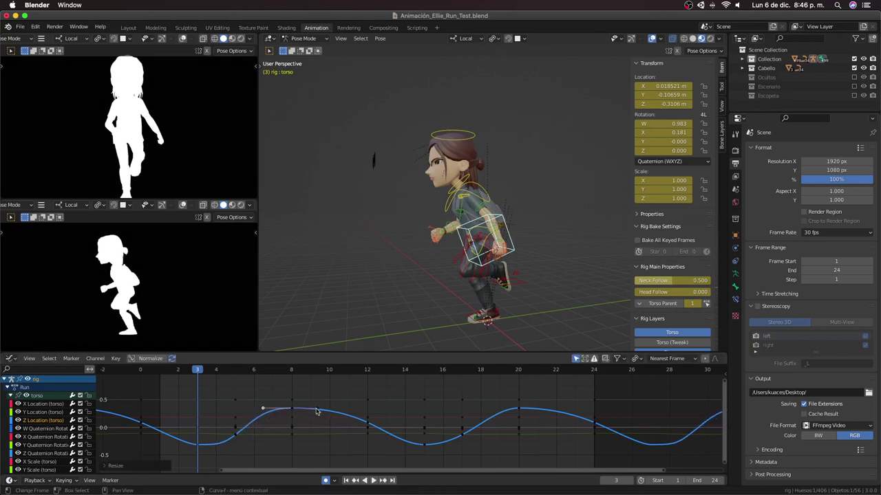
{"action": "key", "text": "s"}
{"action": "left_click", "coordinate": [323, 410]}
Step: Isolate Z Location and duplicate the frame 2–8 keys 12 frames later
{"action": "left_click", "coordinate": [235, 436]}
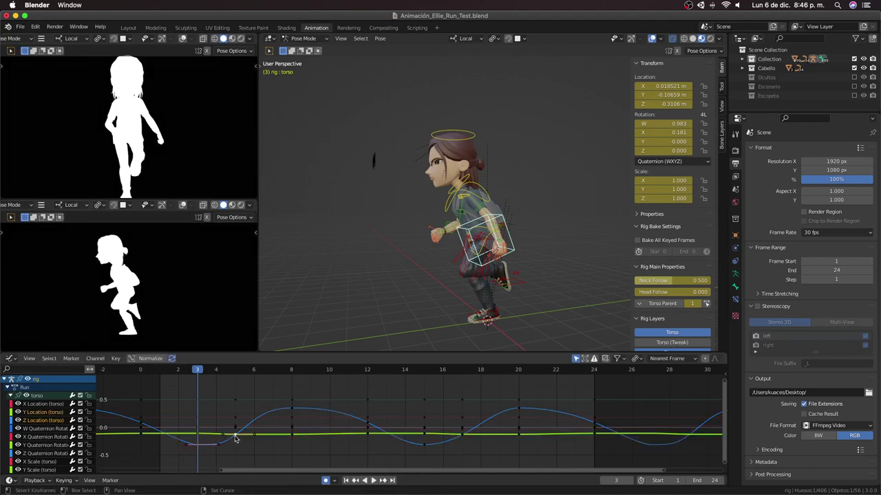
{"action": "left_click", "coordinate": [241, 445]}
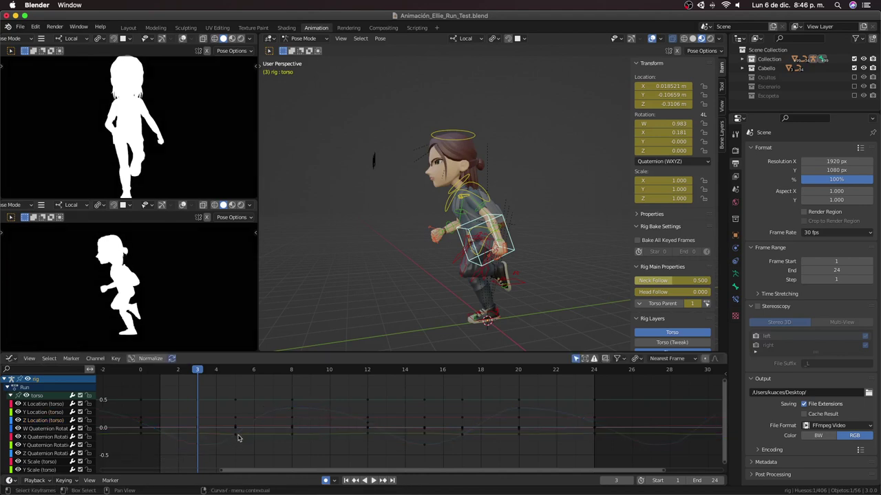
{"action": "left_click", "coordinate": [289, 413]}
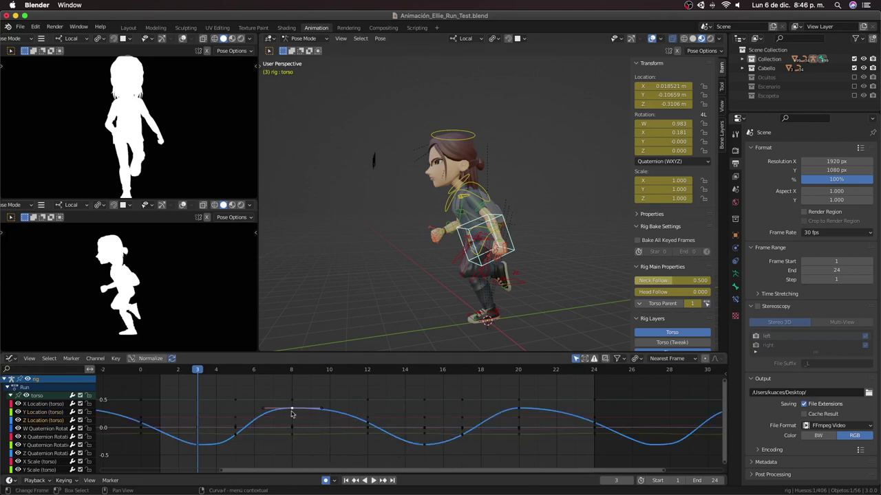
{"action": "key", "text": "shift+h"}
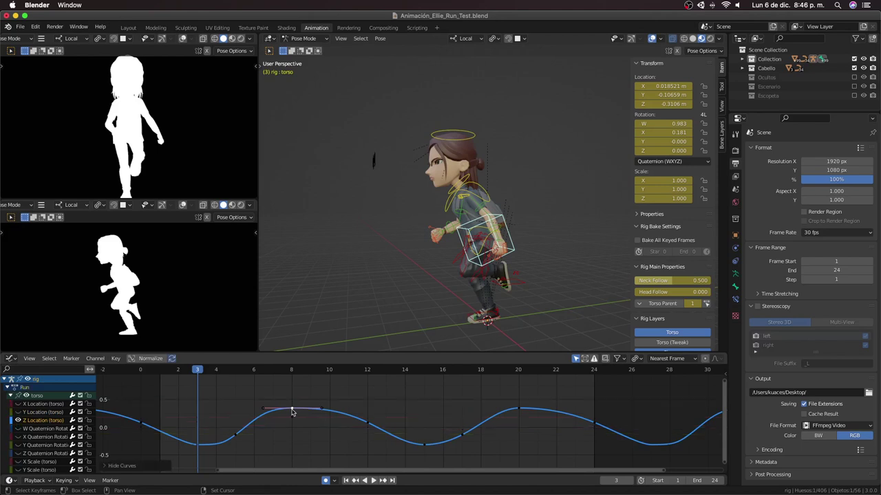
{"action": "left_click_drag", "start_coordinate": [176, 397], "coordinate": [309, 473]}
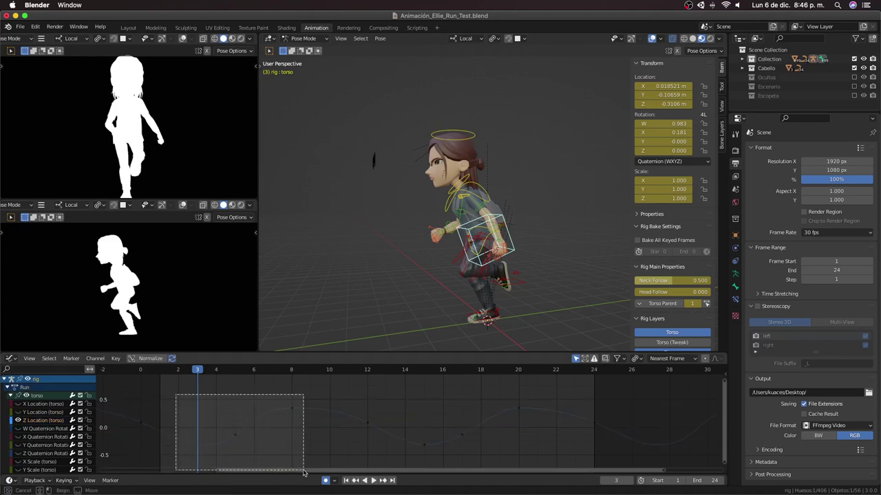
{"action": "key", "text": "g"}
{"action": "key", "text": "x"}
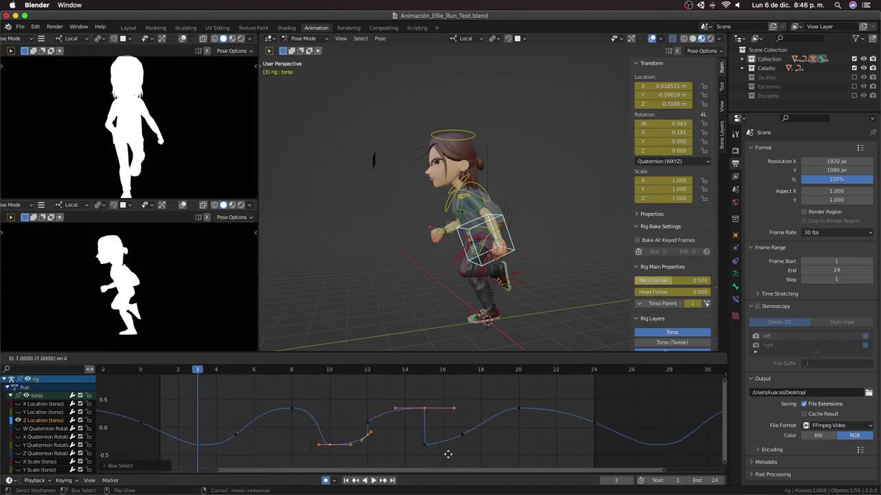
{"action": "left_click", "coordinate": [525, 455]}
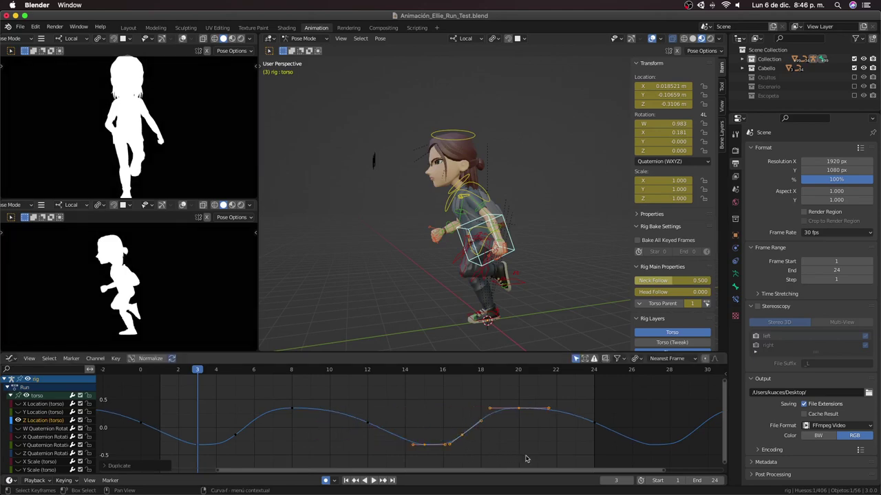
{"action": "left_click", "coordinate": [512, 452]}
Step: Play the run, view the character from the front (numpad 1), and stop at frame 12
{"action": "key", "text": "space"}
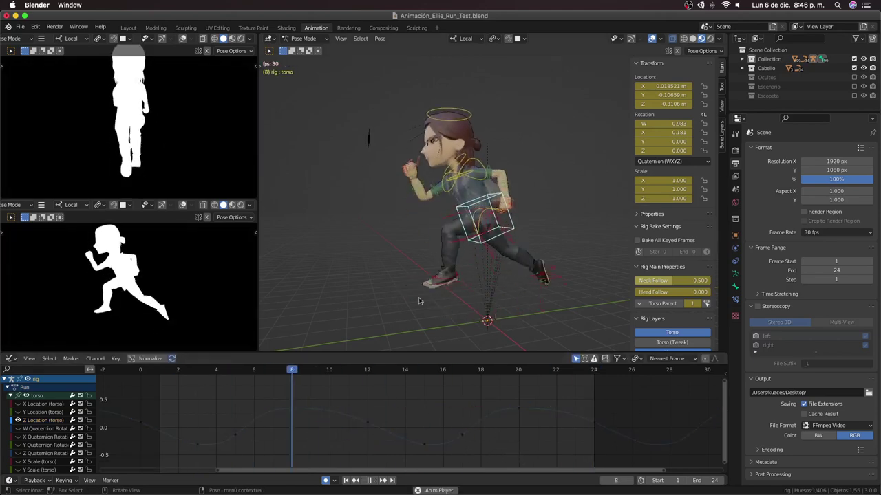
{"action": "mouse_move", "coordinate": [440, 282]}
{"action": "middle_mouse_down"}
{"action": "mouse_move", "coordinate": [484, 282]}
{"action": "mouse_move", "coordinate": [465, 283]}
{"action": "middle_mouse_up"}
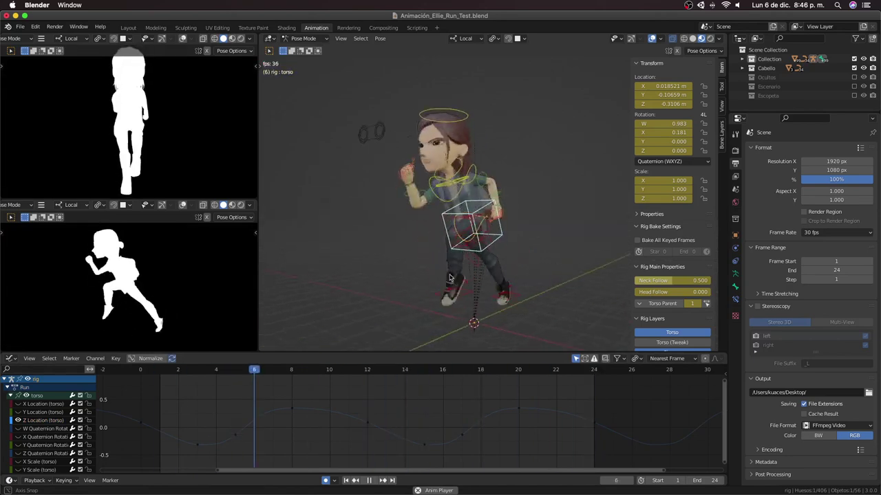
{"action": "key", "text": "KP_1"}
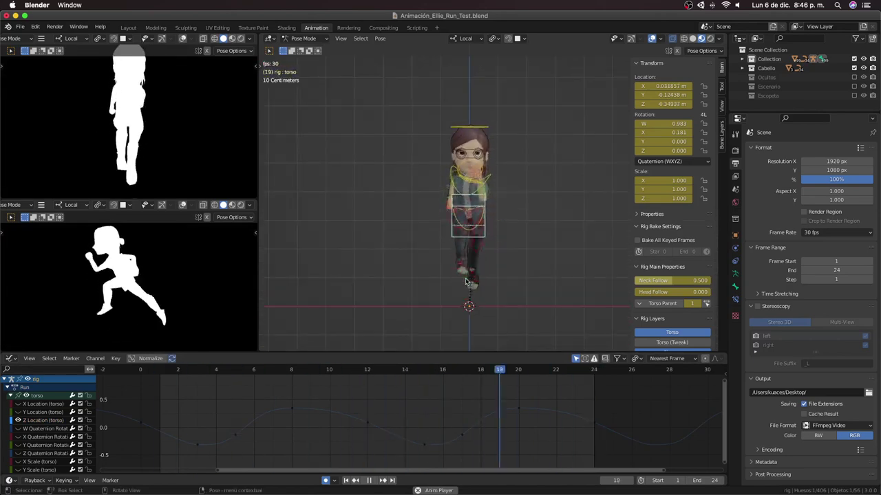
{"action": "scroll", "coordinate": [466, 278], "scroll_direction": "up", "scroll_amount": 3}
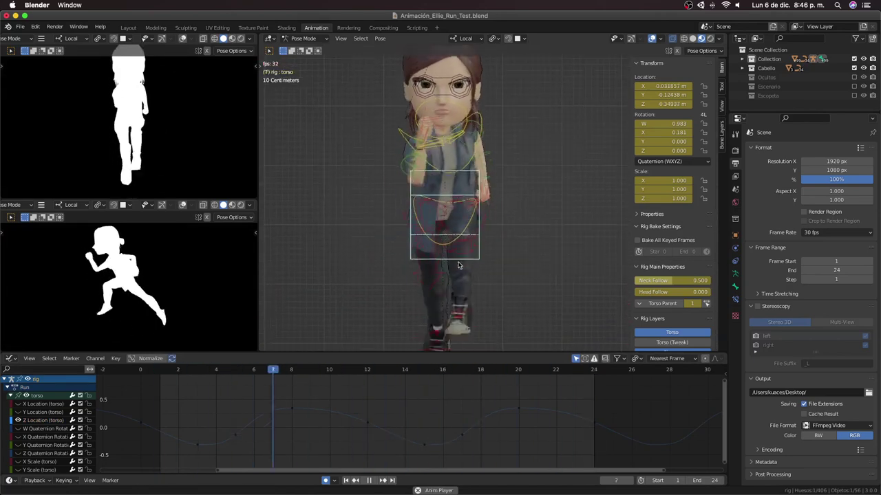
{"action": "scroll", "coordinate": [458, 265], "scroll_direction": "down", "scroll_amount": 2}
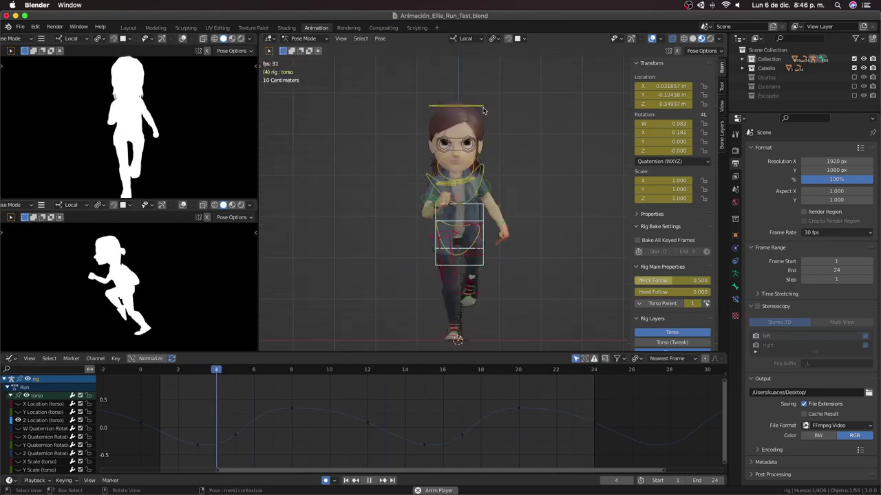
{"action": "key", "text": "space"}
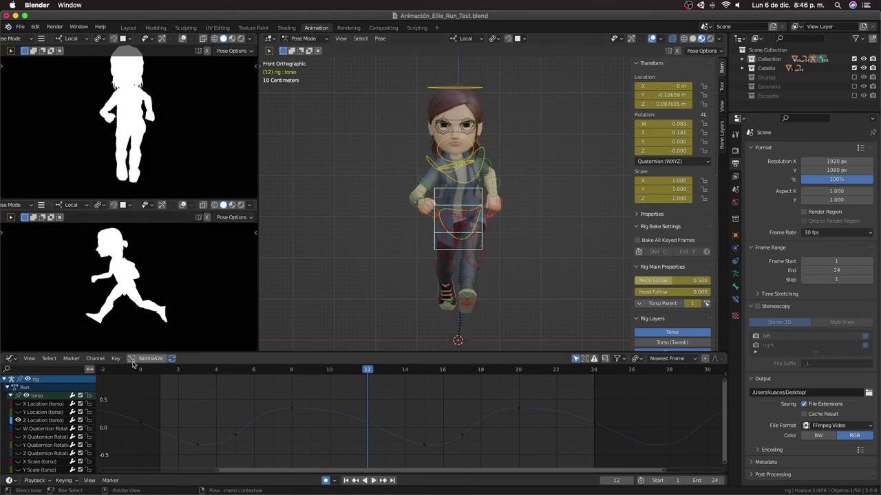
Step: Select the torso's flat X Location curve and frame it in the Graph Editor
{"action": "left_click", "coordinate": [13, 421]}
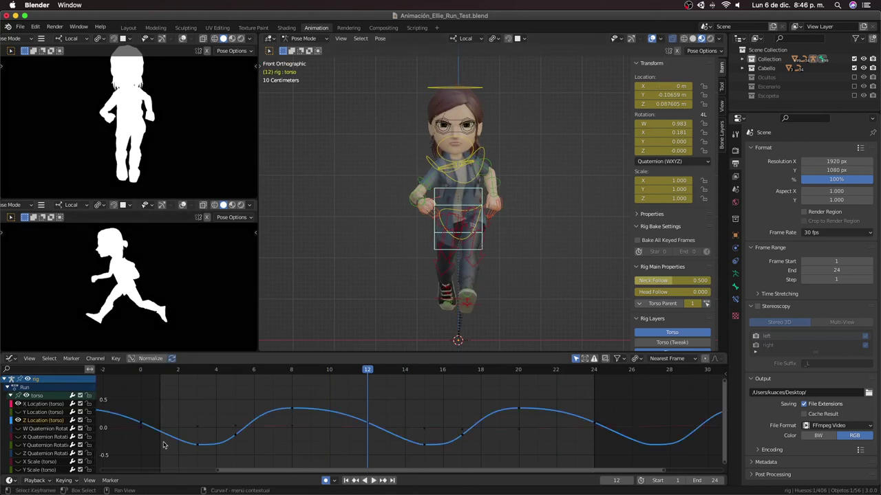
{"action": "left_click", "coordinate": [337, 425]}
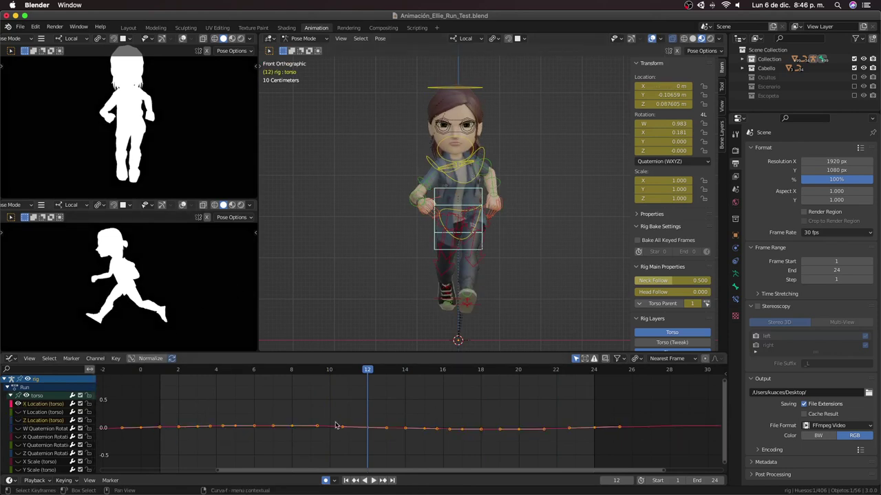
{"action": "key", "text": "Home"}
{"action": "left_click", "coordinate": [309, 414]}
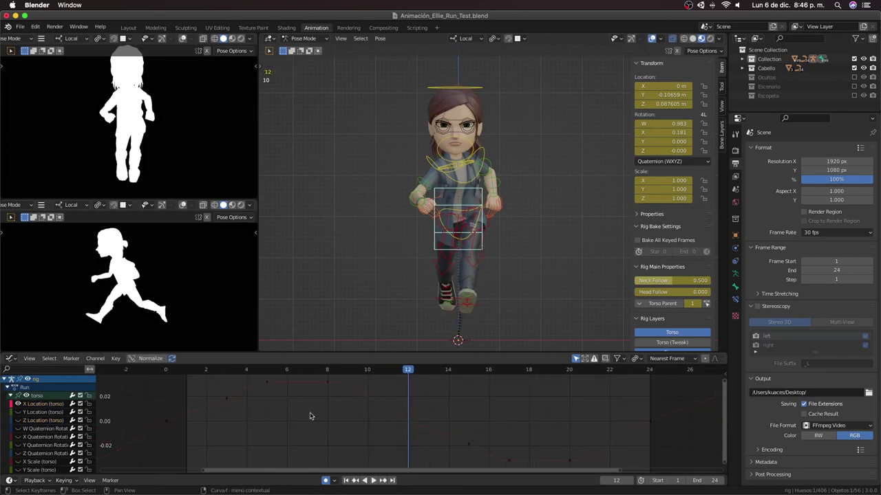
{"action": "scroll", "coordinate": [304, 410], "scroll_direction": "down", "scroll_amount": 2}
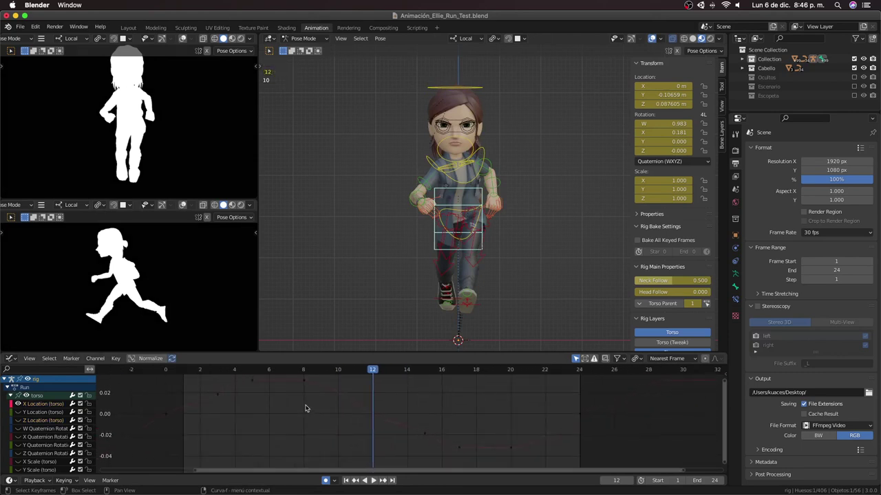
{"action": "scroll", "coordinate": [275, 398], "scroll_direction": "down", "scroll_amount": 1}
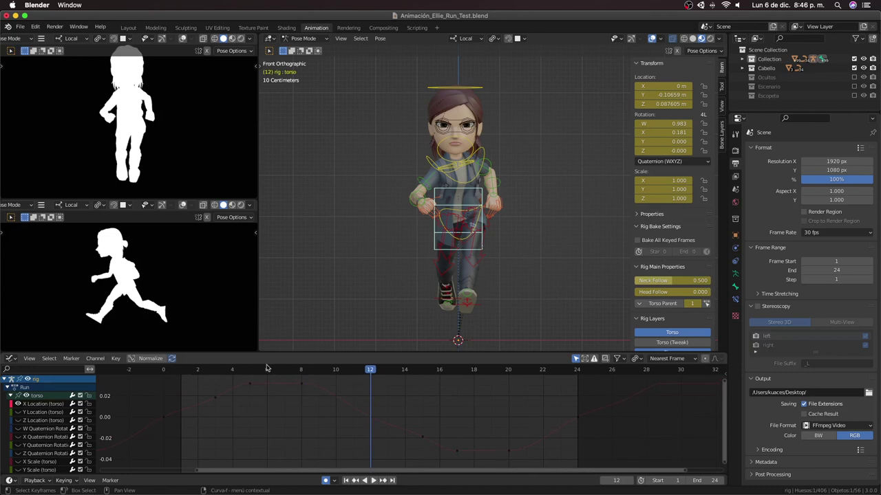
Step: Play the run cycle, stop at frame 5, and begin moving all the curve's keyframes
{"action": "key", "text": "space"}
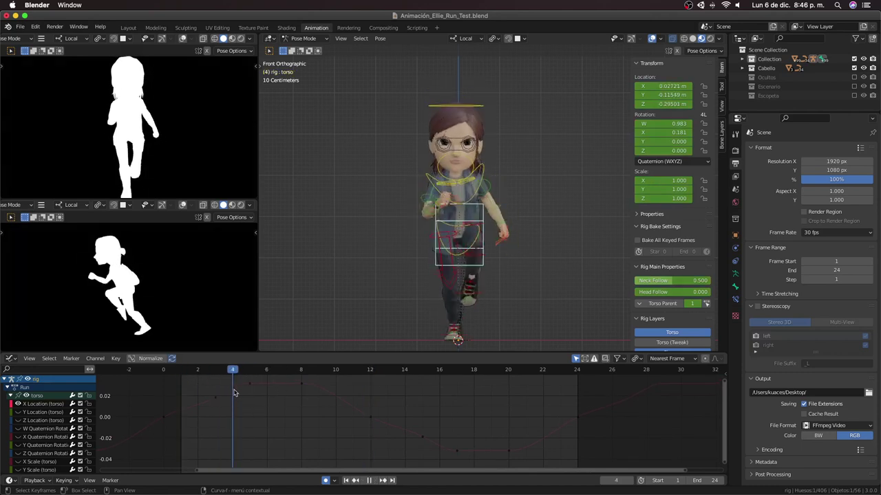
{"action": "key", "text": "space"}
{"action": "key", "text": "a"}
{"action": "key", "text": "g"}
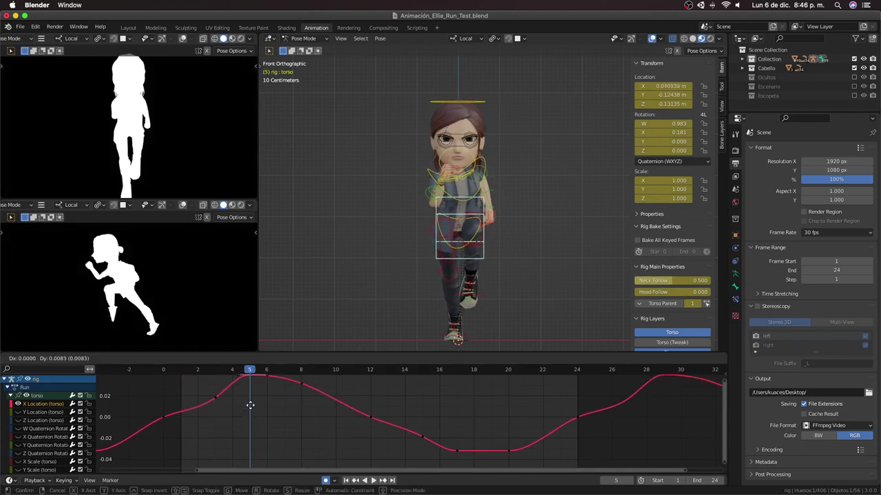
Step: Cancel the move, return to frame 5, lower the frame-8 key and raise the frame-3 key
{"action": "key", "text": "Escape"}
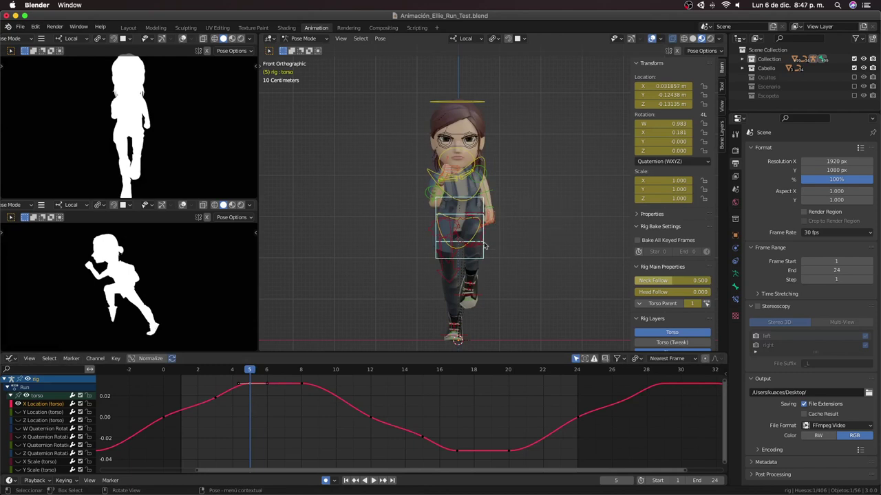
{"action": "key", "text": "space"}
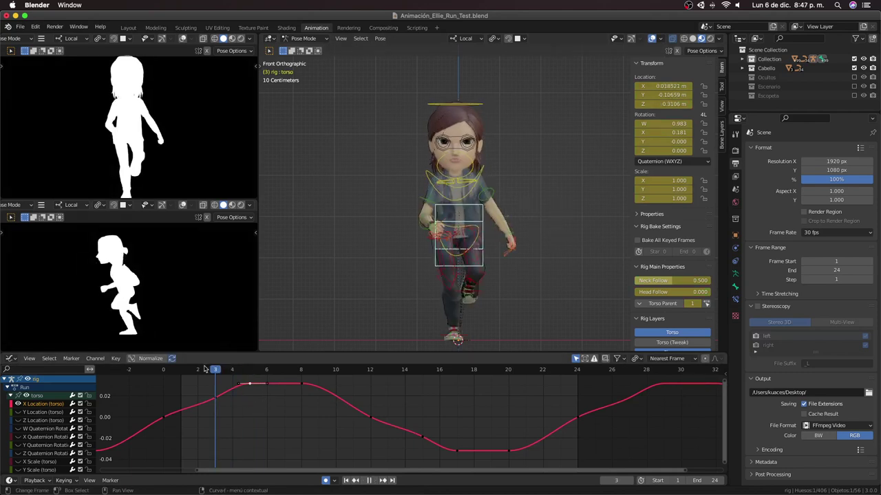
{"action": "mouse_move", "coordinate": [222, 385]}
{"action": "left_mouse_down"}
{"action": "mouse_move", "coordinate": [249, 390]}
{"action": "mouse_move", "coordinate": [212, 409]}
{"action": "mouse_move", "coordinate": [252, 410]}
{"action": "left_mouse_up"}
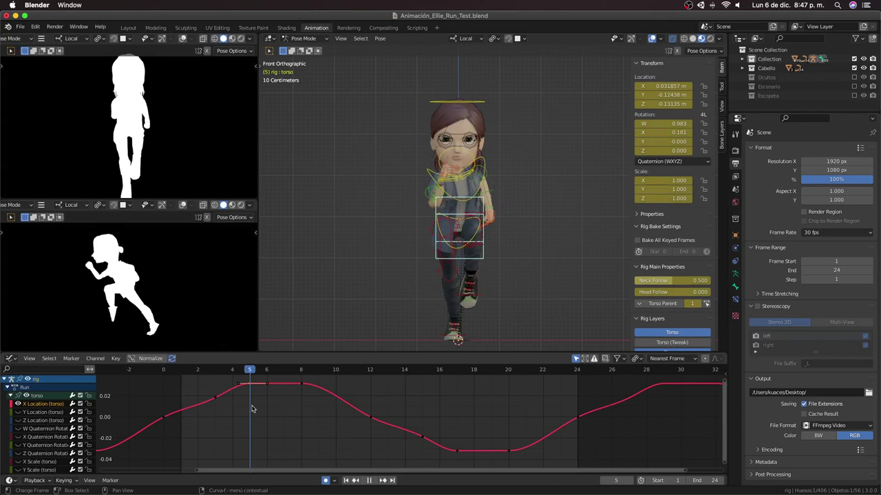
{"action": "left_click_drag", "start_coordinate": [305, 384], "coordinate": [303, 395]}
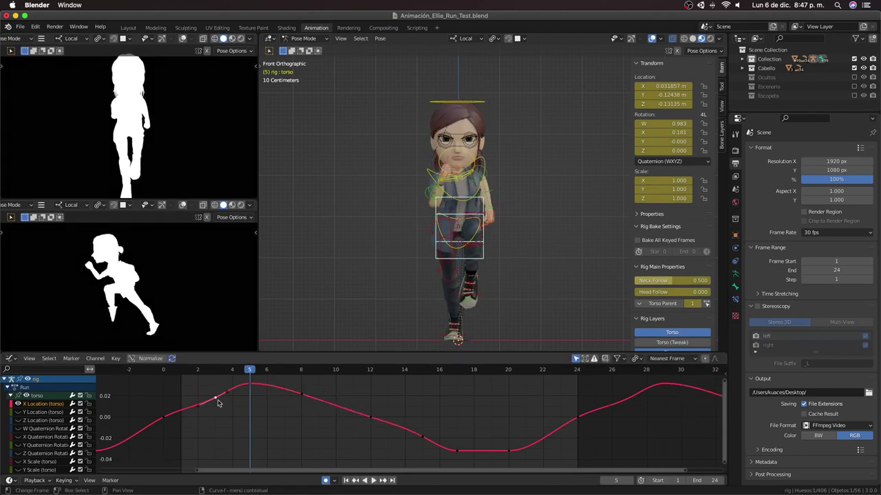
{"action": "key", "text": "g"}
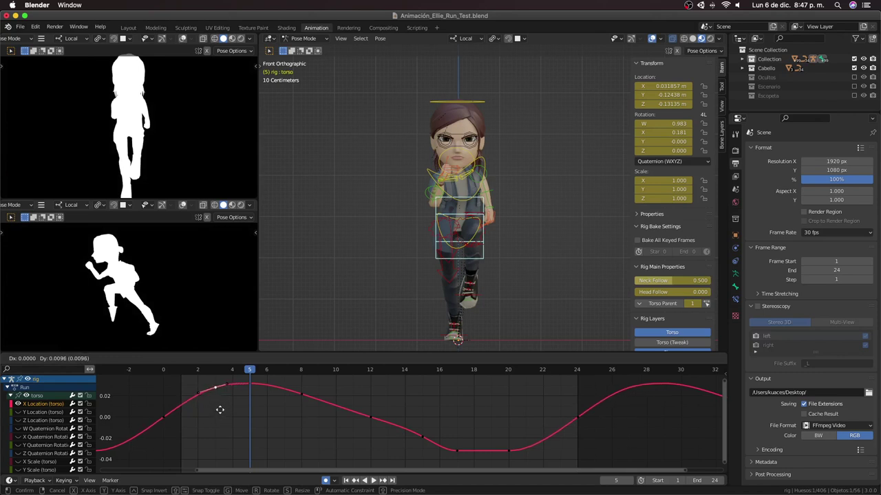
{"action": "left_click", "coordinate": [220, 409]}
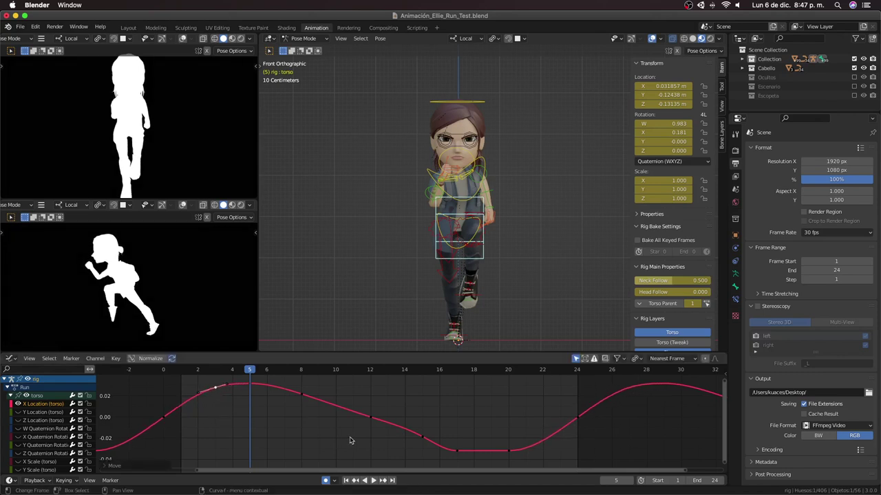
Step: Lower the frame-15 key, delete the extra keyframe, raise the frame-20 key, and replay
{"action": "key", "text": "g"}
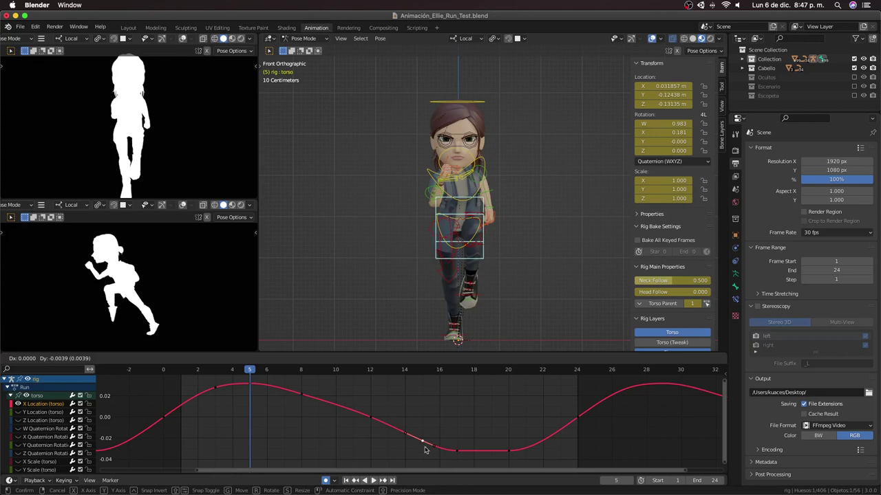
{"action": "left_click", "coordinate": [425, 450]}
{"action": "key", "text": "g"}
{"action": "left_click", "coordinate": [427, 400]}
{"action": "key", "text": "x"}
{"action": "left_click", "coordinate": [308, 424]}
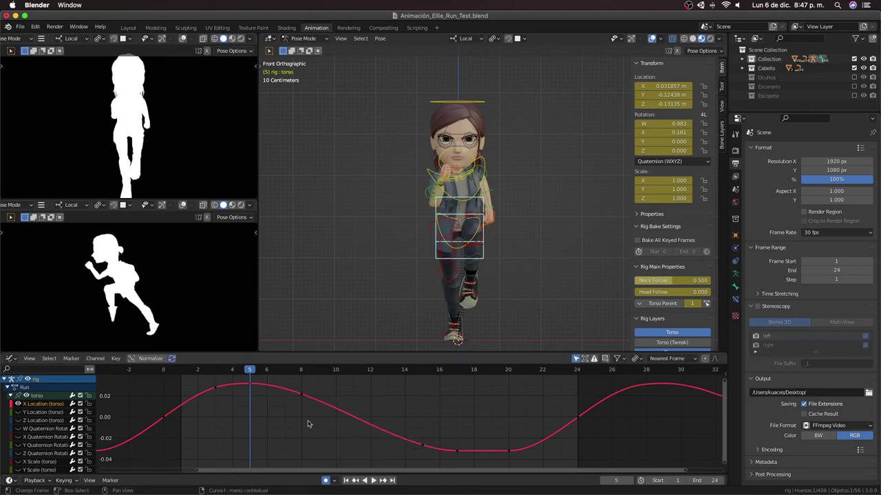
{"action": "key", "text": "g"}
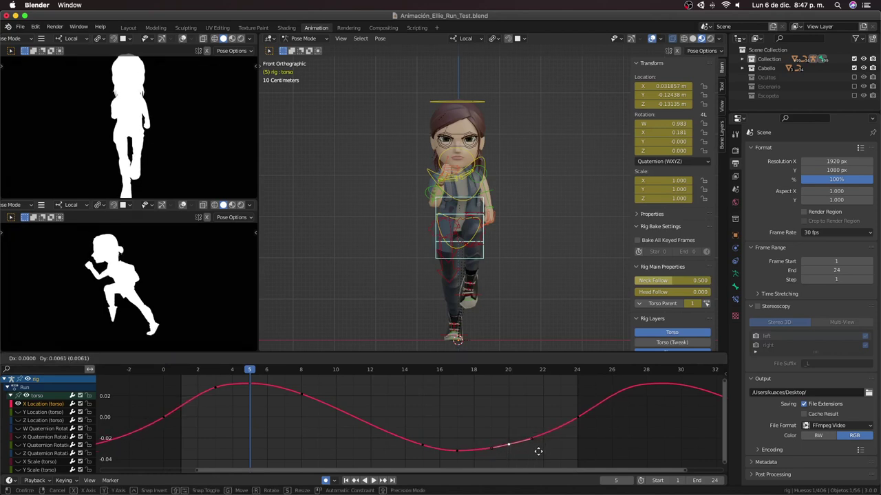
{"action": "left_click", "coordinate": [537, 451]}
{"action": "key", "text": "space"}
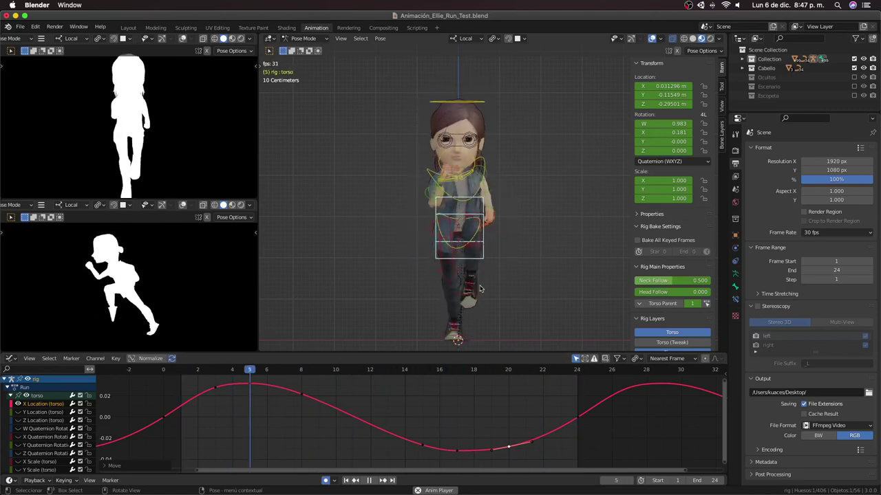
Step: Stop playback and frame the hips bone's animation curves in the Graph Editor
{"action": "key", "text": "space"}
{"action": "left_click", "coordinate": [475, 218]}
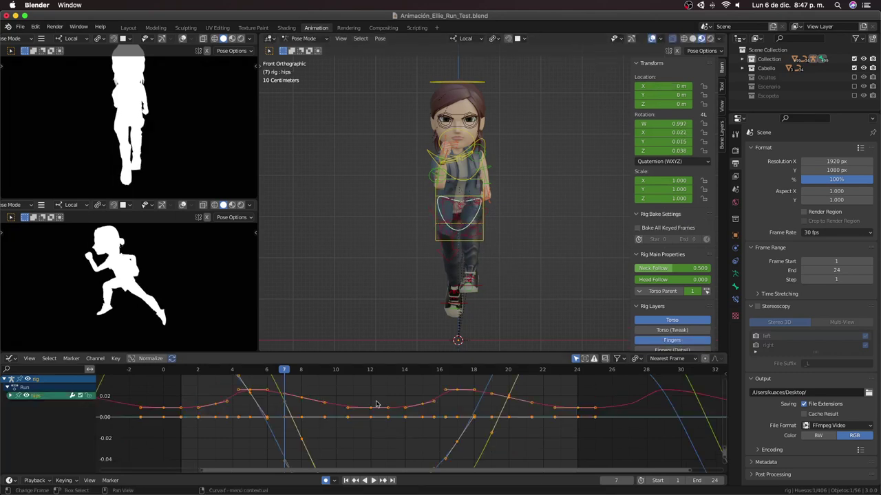
{"action": "key", "text": "Home"}
{"action": "left_click", "coordinate": [48, 427]}
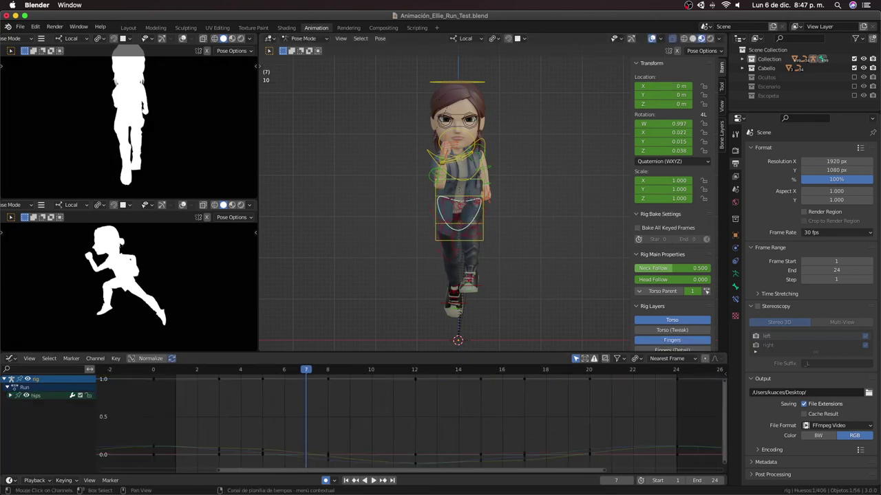
Step: Expand the hips channels and select its Location through Scale channels
{"action": "left_click", "coordinate": [8, 396]}
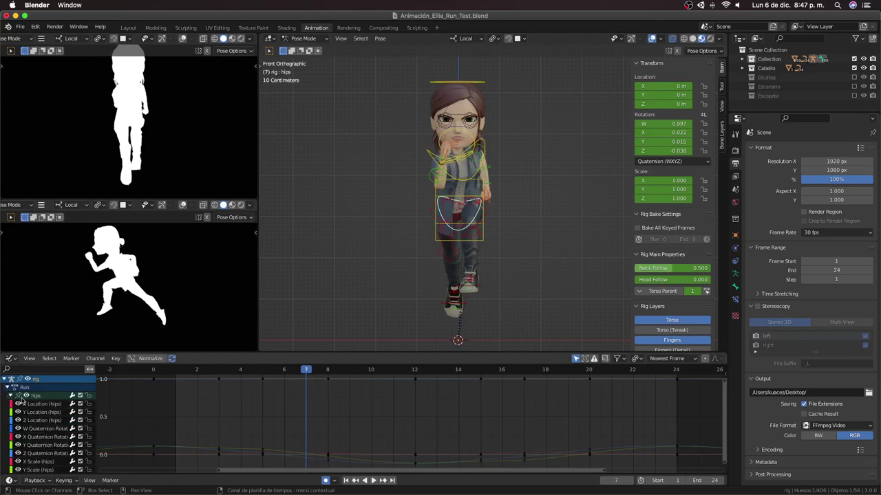
{"action": "scroll", "coordinate": [41, 430], "scroll_direction": "down", "scroll_amount": 1}
{"action": "left_click", "coordinate": [47, 386]}
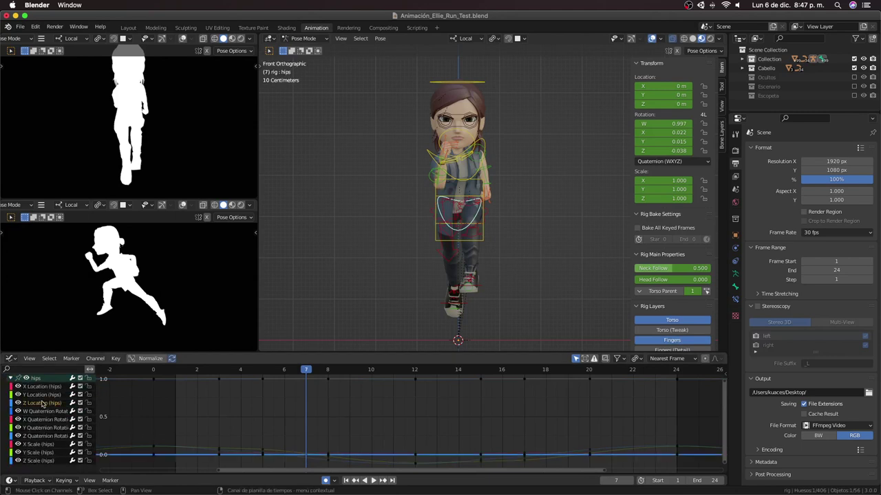
{"action": "left_click", "coordinate": [44, 395]}
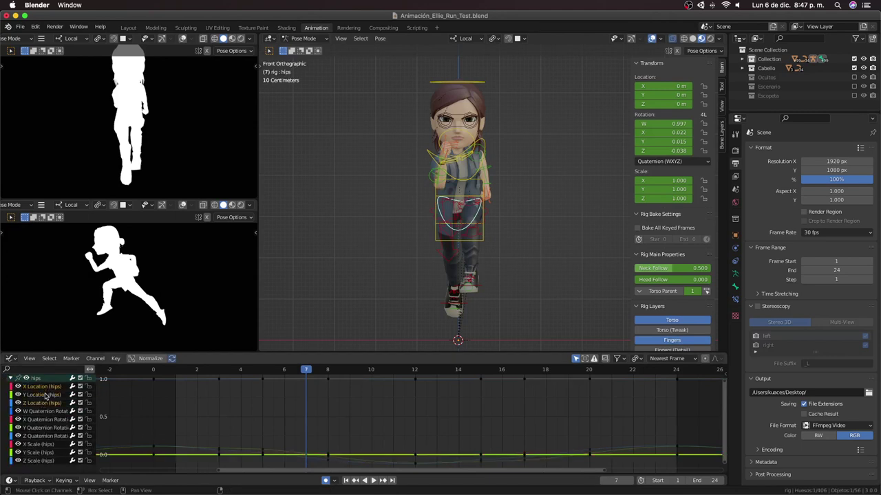
{"action": "left_click", "coordinate": [39, 460]}
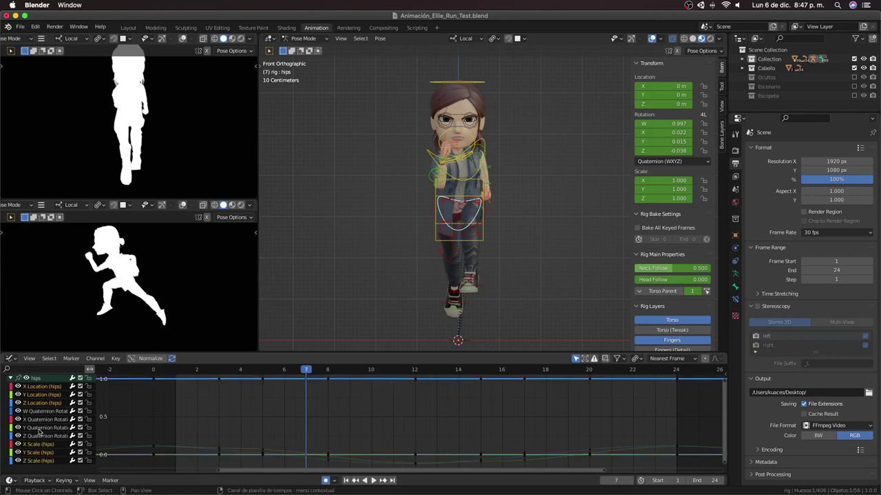
Step: Delete the hips location and scale channels and frame the remaining quaternion curves
{"action": "right_click", "coordinate": [54, 399]}
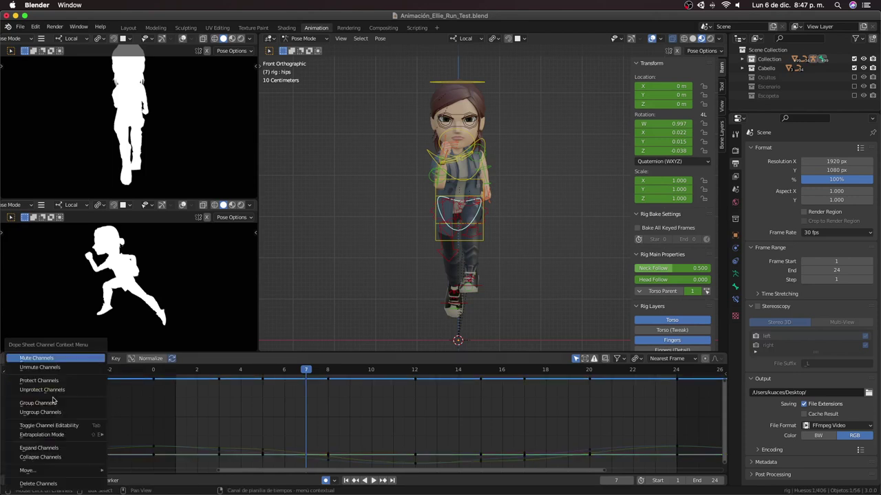
{"action": "left_click", "coordinate": [41, 484]}
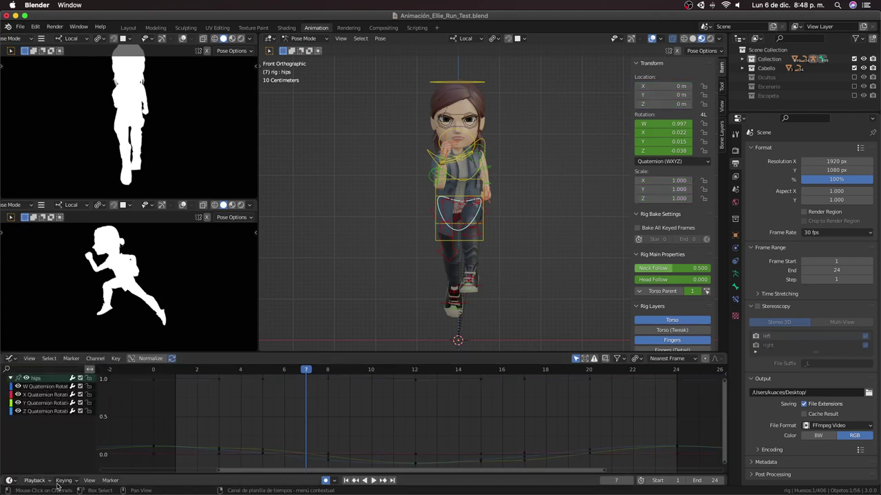
{"action": "key", "text": "a"}
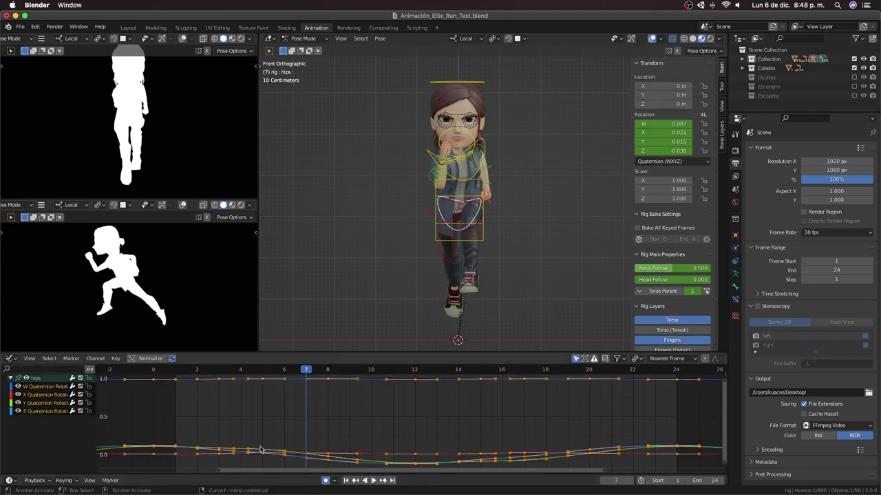
{"action": "left_click", "coordinate": [182, 453]}
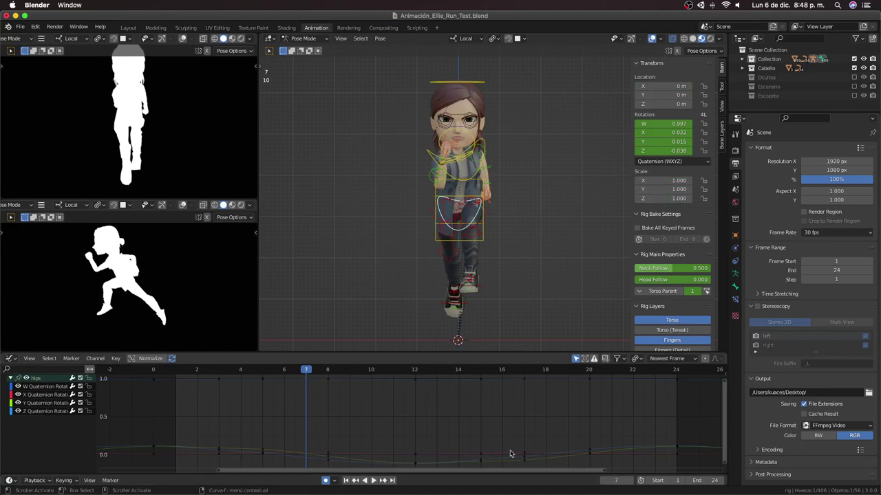
{"action": "key", "text": "b"}
{"action": "left_click_drag", "start_coordinate": [688, 449], "coordinate": [687, 451]}
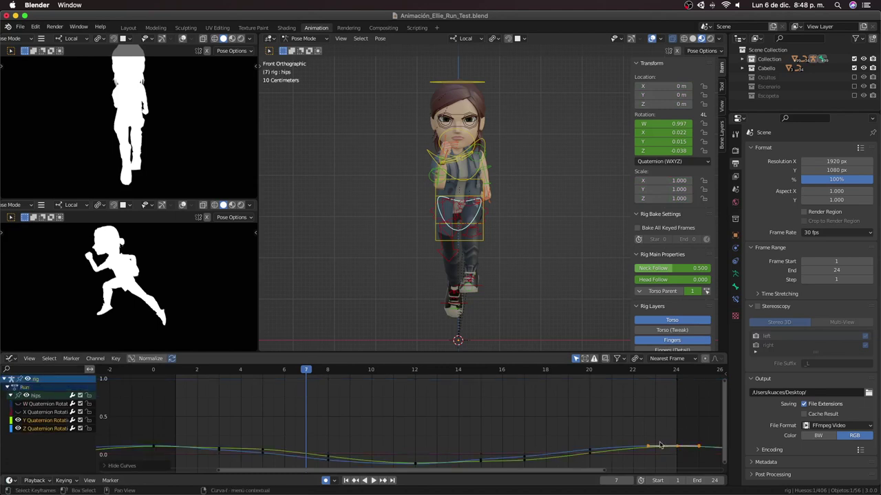
{"action": "key", "text": "a"}
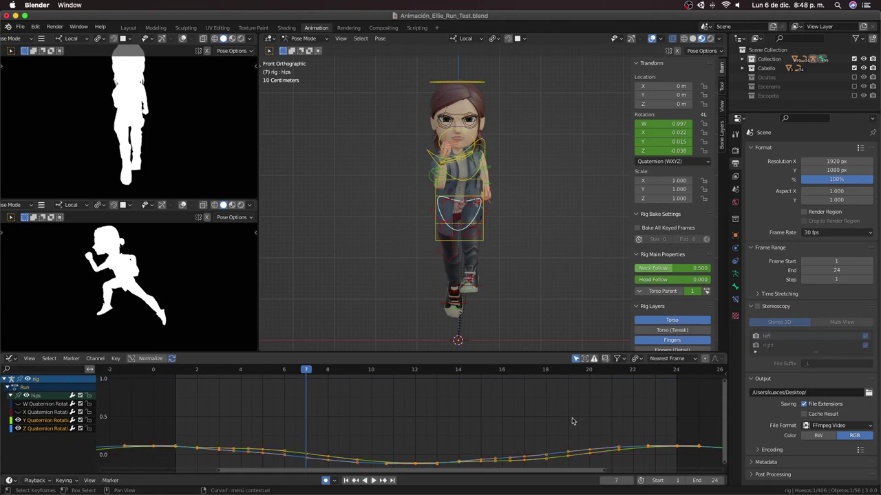
{"action": "key", "text": "Home"}
{"action": "left_click", "coordinate": [422, 382]}
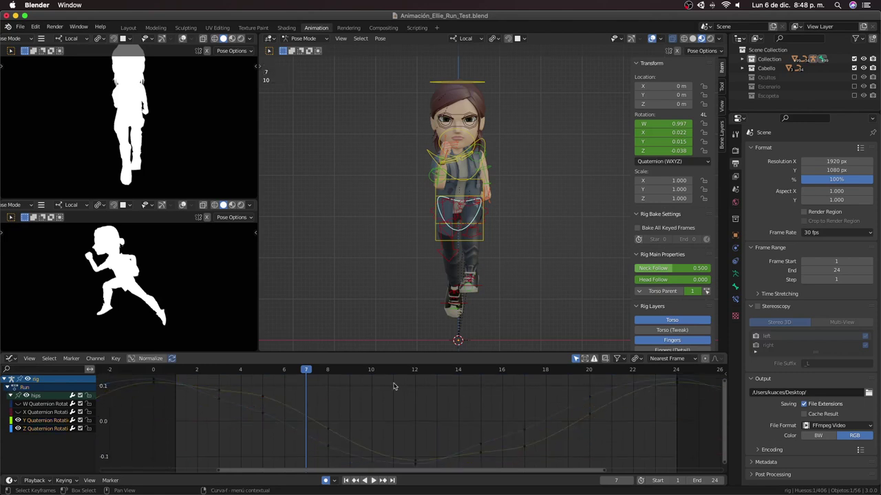
Step: Raise the frame-5 key of the hips Y Quaternion curve, checking it with playback
{"action": "left_click", "coordinate": [262, 396]}
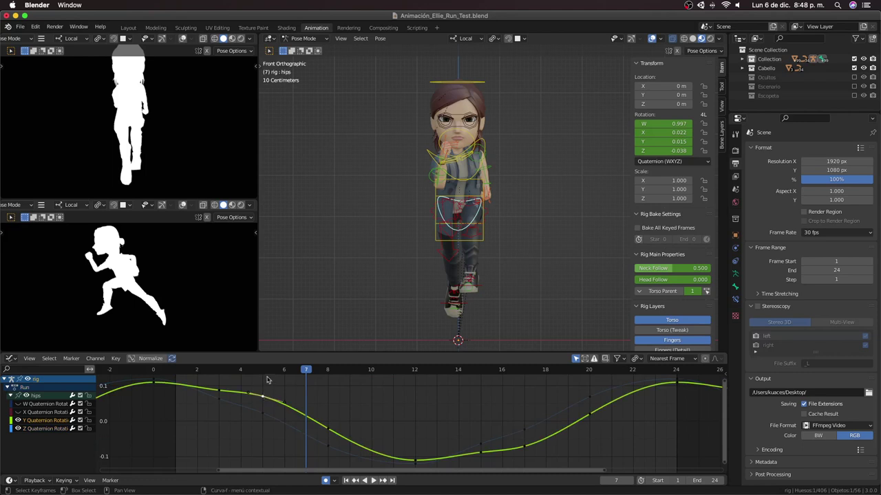
{"action": "left_click", "coordinate": [263, 372]}
{"action": "key", "text": "g"}
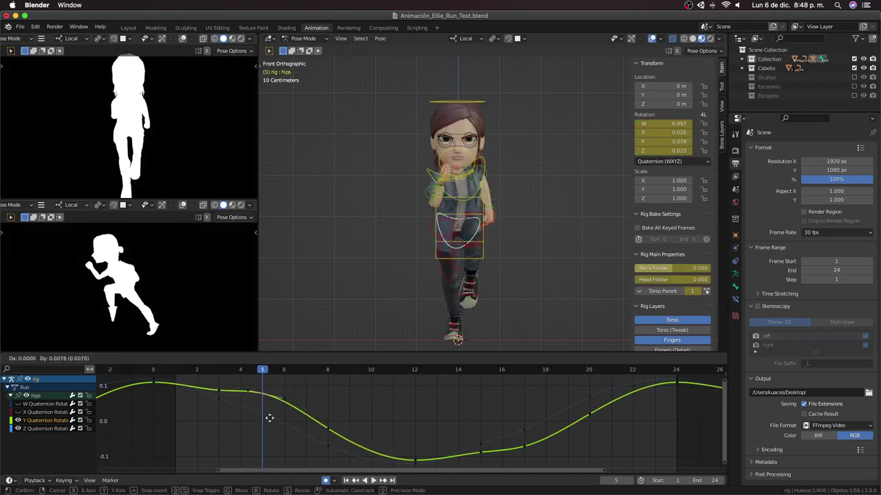
{"action": "right_click", "coordinate": [305, 419]}
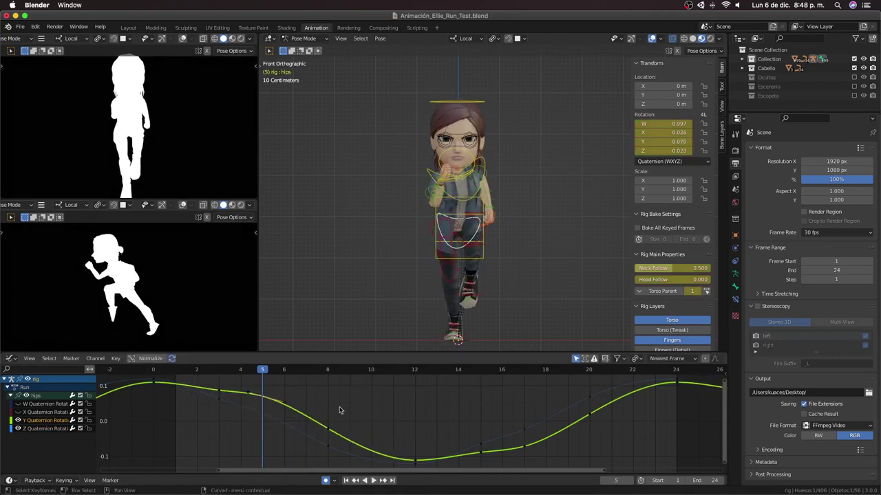
{"action": "left_click", "coordinate": [153, 370]}
{"action": "key", "text": "space"}
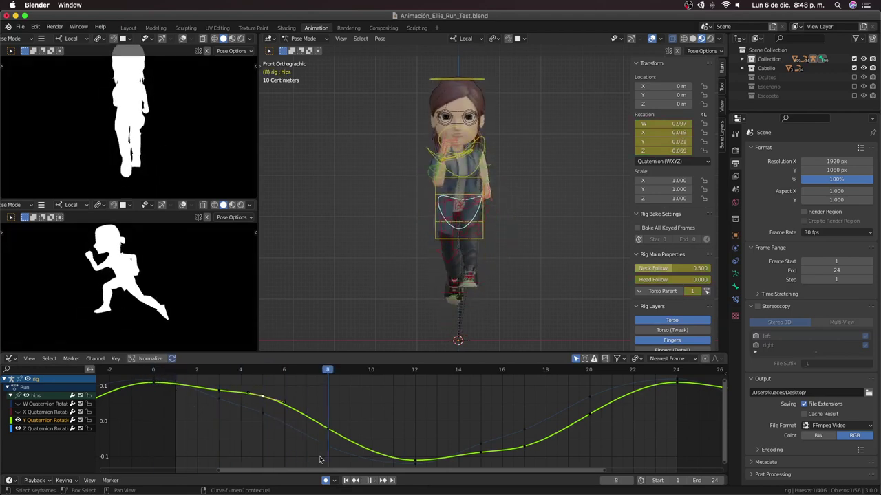
{"action": "key", "text": "space"}
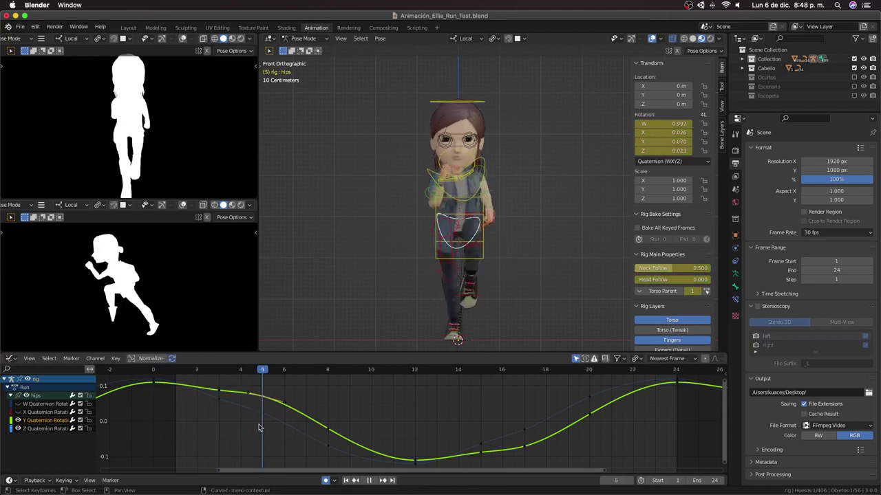
{"action": "key", "text": "g"}
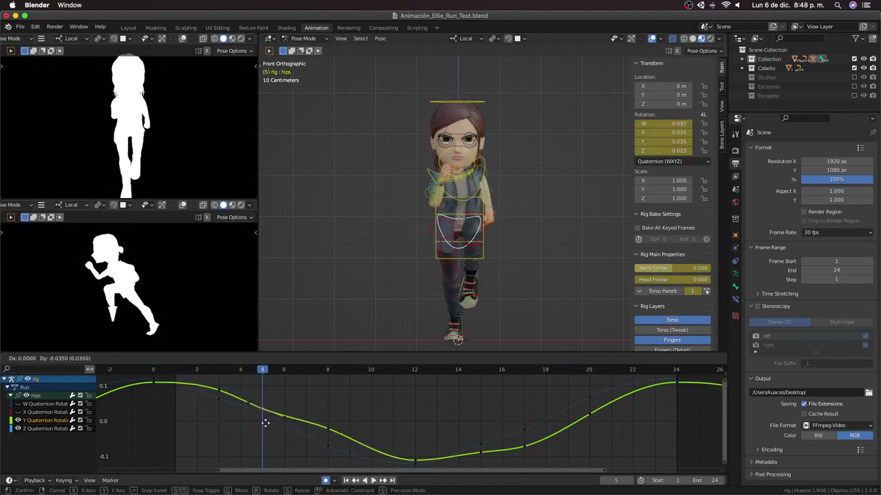
{"action": "left_click", "coordinate": [267, 408]}
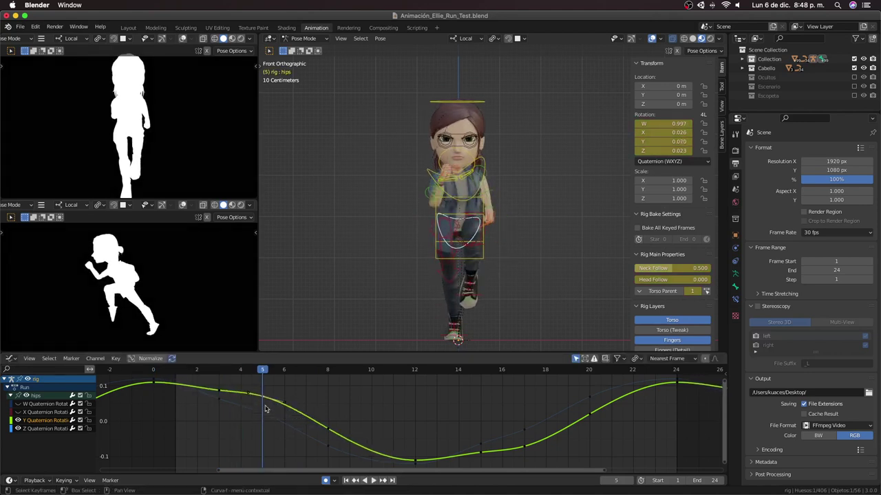
{"action": "key", "text": "space"}
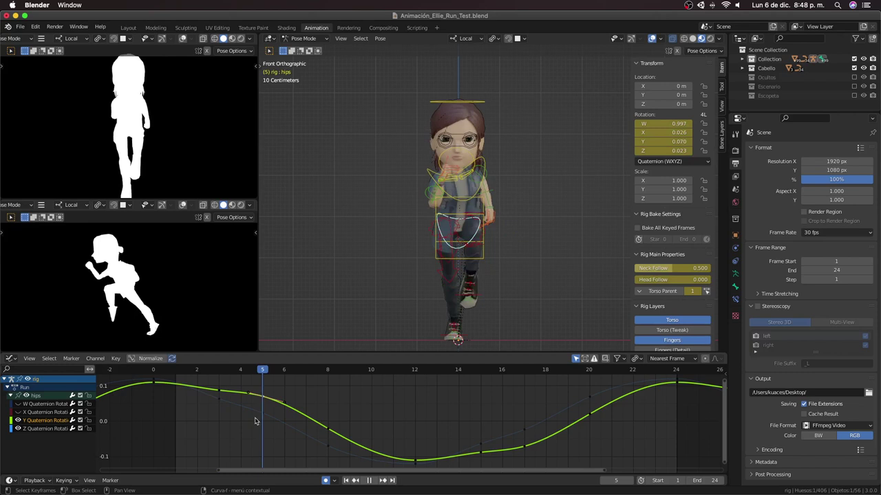
Step: Raise the keys around frames 3–8 to plateau, and lower the frame-0 and 24 keys
{"action": "left_click_drag", "start_coordinate": [323, 435], "coordinate": [324, 421]}
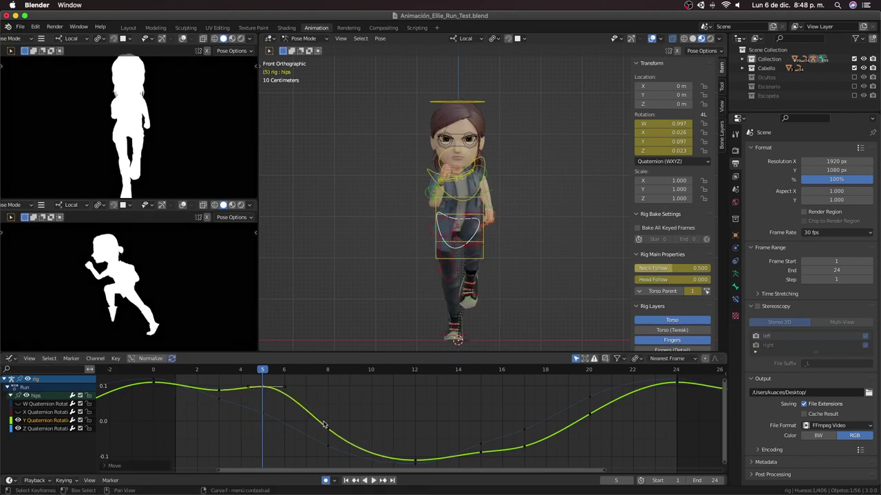
{"action": "key", "text": "g"}
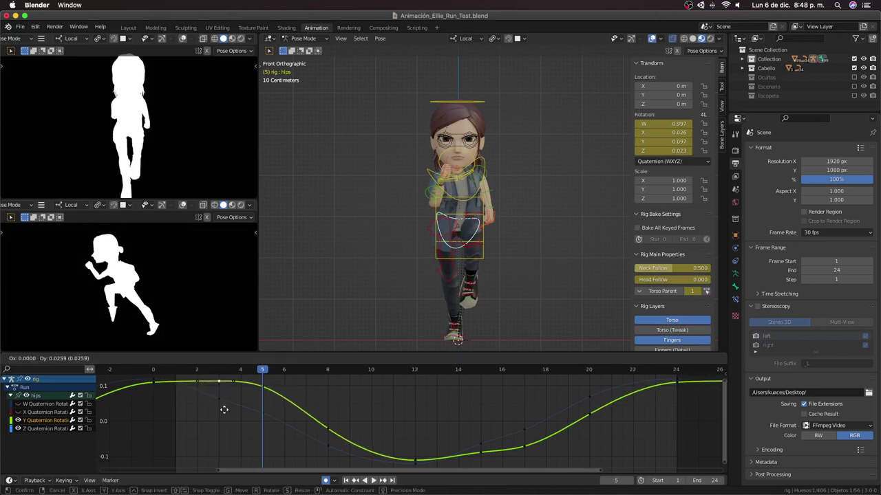
{"action": "left_click", "coordinate": [223, 414]}
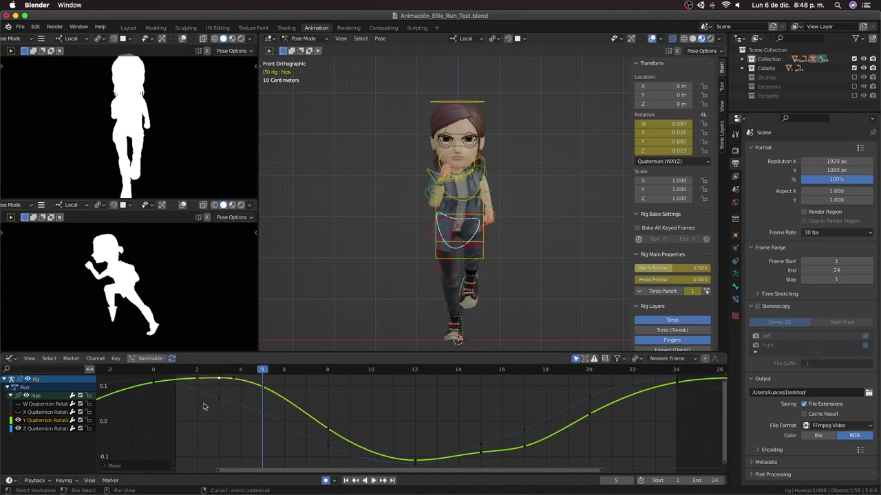
{"action": "left_click", "coordinate": [156, 391]}
{"action": "left_click", "coordinate": [153, 383]}
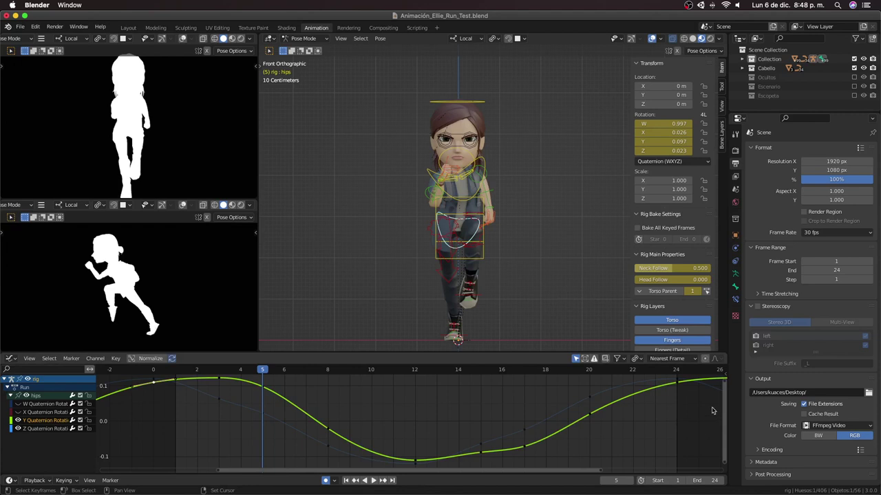
{"action": "key", "text": "g"}
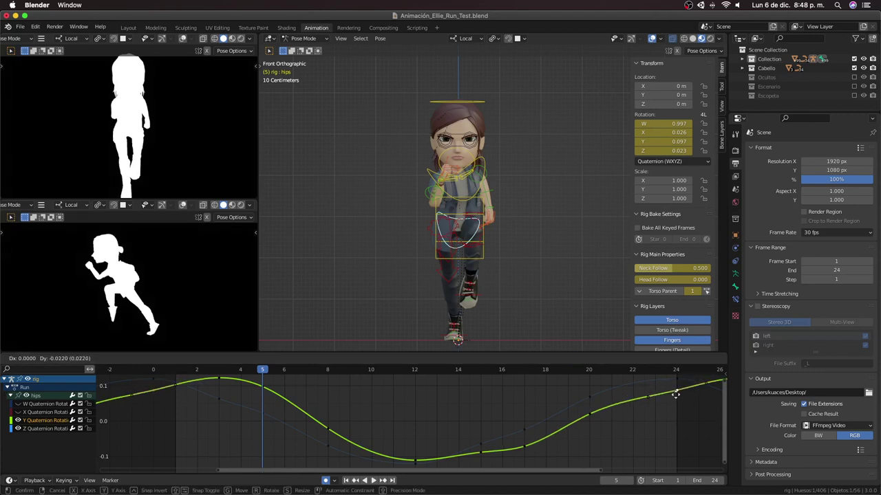
{"action": "left_click", "coordinate": [584, 403]}
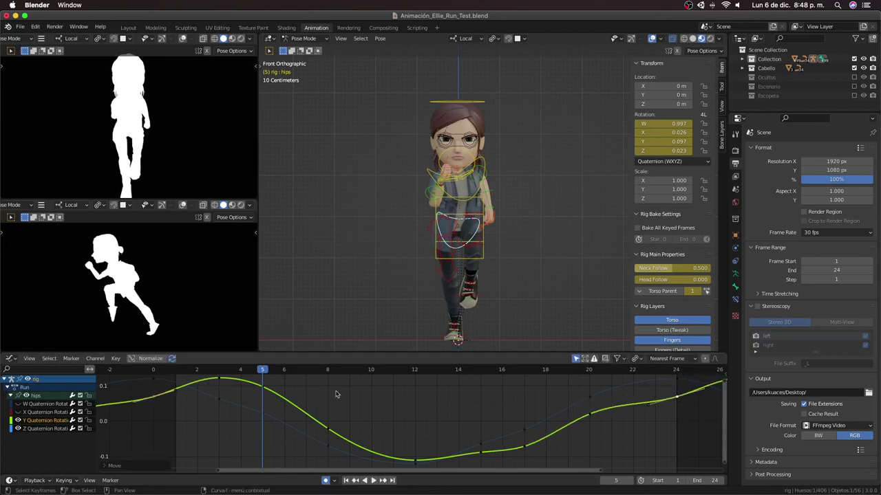
{"action": "key", "text": "space"}
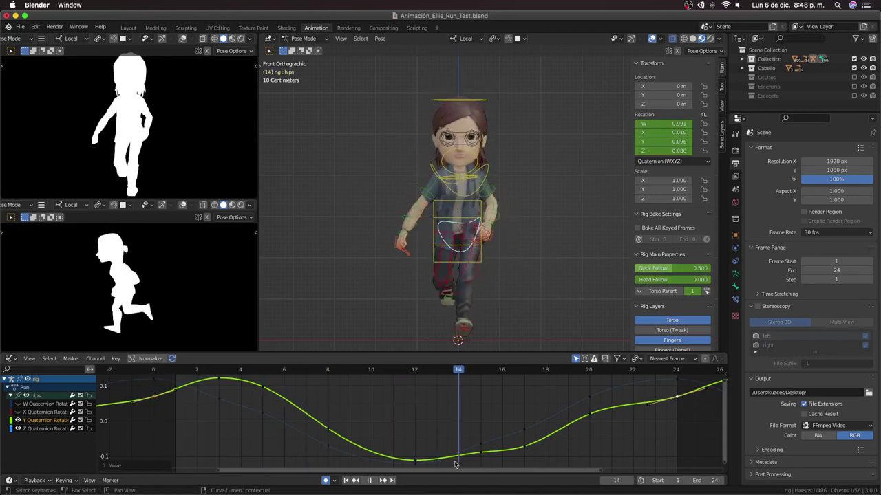
Step: Pause at frame 15 and lower the Y Quaternion keys near frames 15, 13 and 17
{"action": "key", "text": "space"}
{"action": "right_click", "coordinate": [476, 454], "text": "ctrl"}
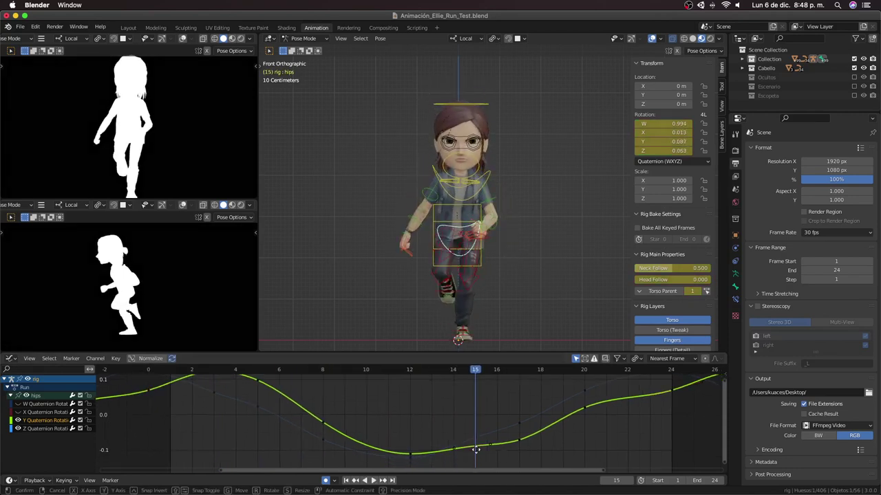
{"action": "key", "text": "g"}
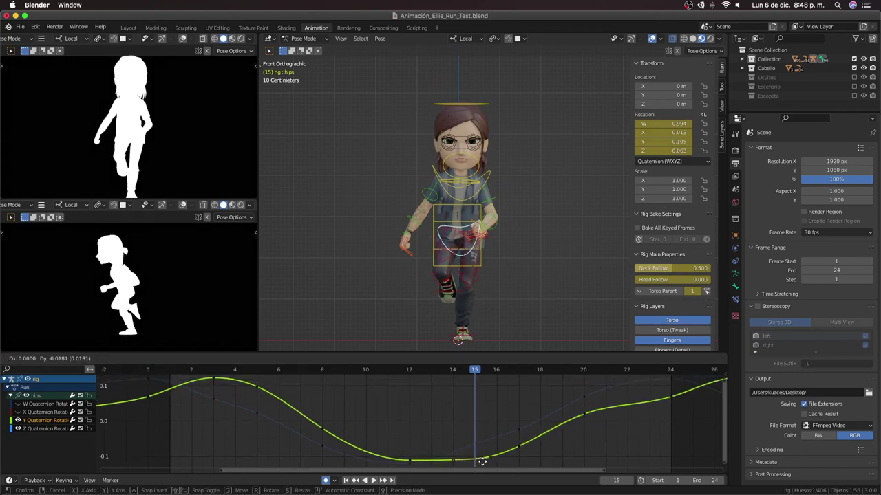
{"action": "left_click", "coordinate": [482, 464]}
{"action": "key", "text": "g"}
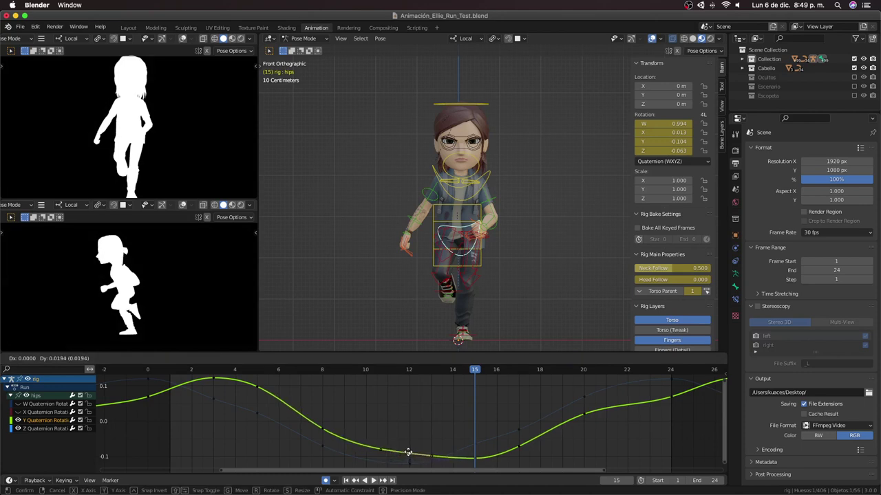
{"action": "left_click", "coordinate": [503, 468]}
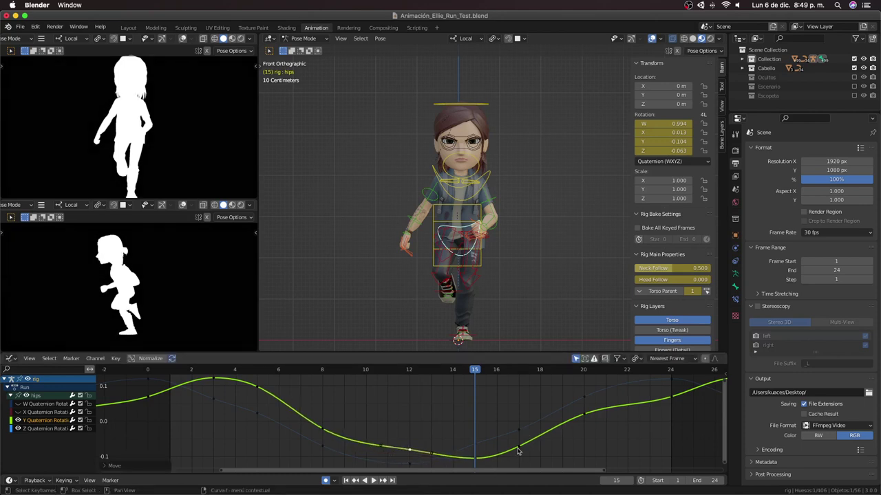
{"action": "key", "text": "g"}
{"action": "left_click", "coordinate": [519, 462]}
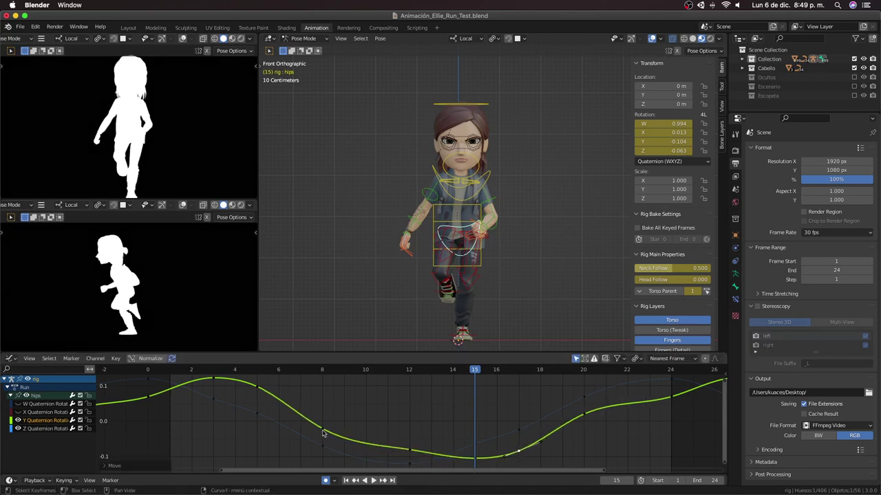
Step: Raise the frame-8 key, lower the frame-20 key, and replay the run cycle
{"action": "left_click", "coordinate": [322, 432]}
{"action": "key", "text": "g"}
{"action": "left_click", "coordinate": [322, 414]}
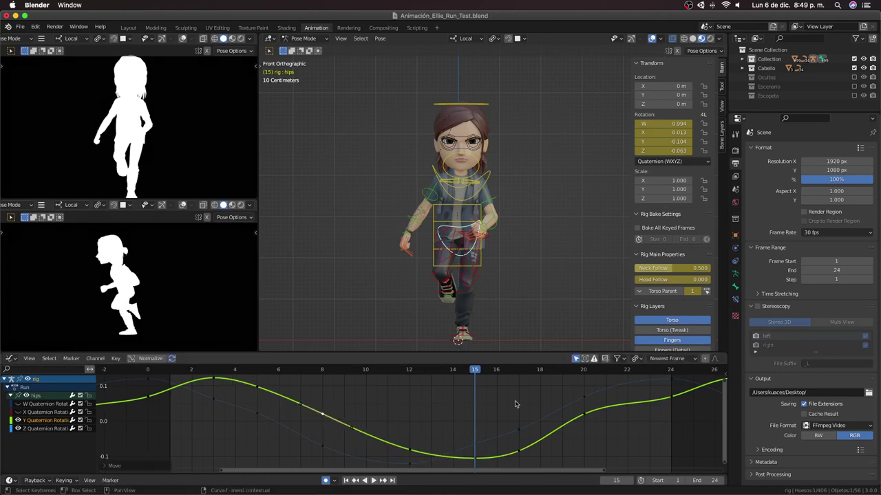
{"action": "key", "text": "g"}
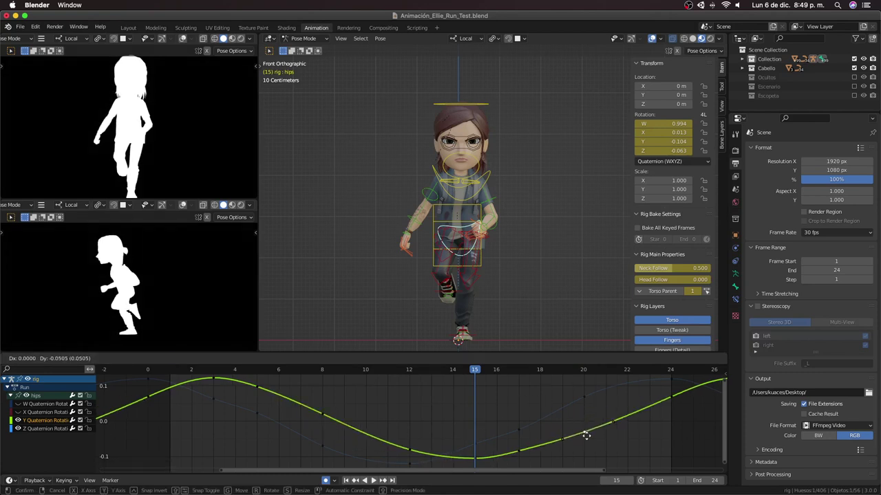
{"action": "left_click", "coordinate": [586, 438]}
{"action": "key", "text": "space"}
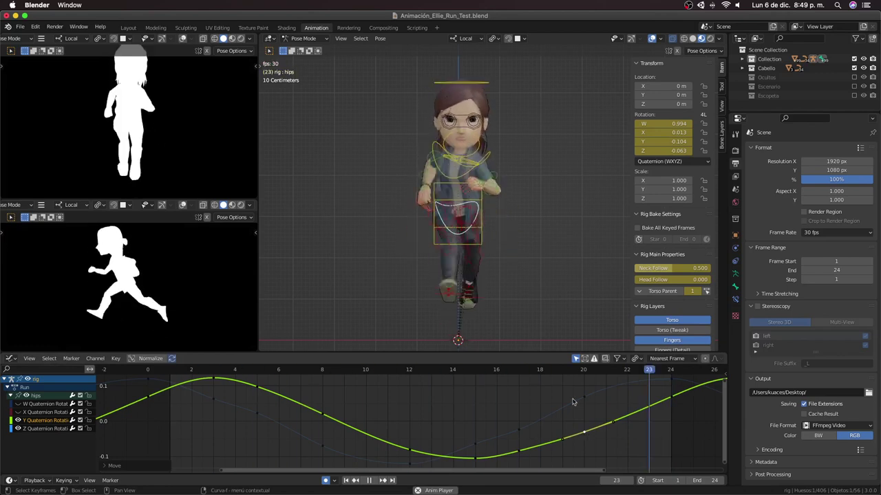
{"action": "key", "text": "space"}
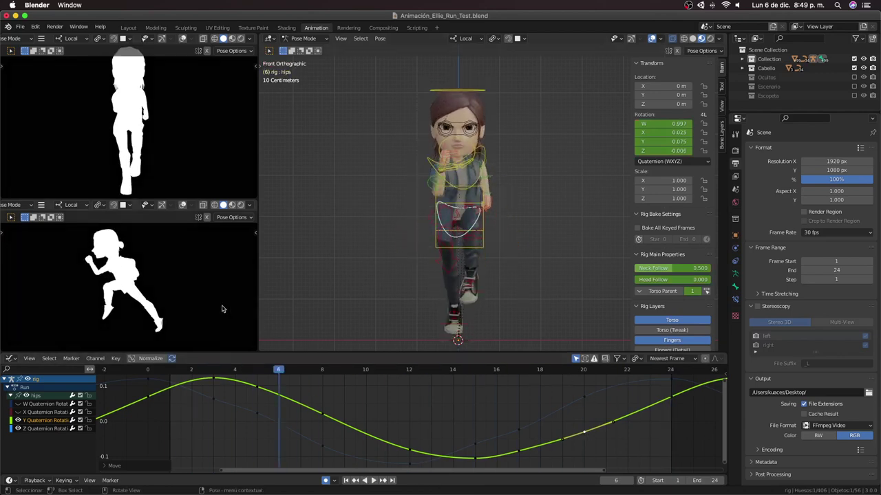
Step: Scrub to frame 3 and adjust its key to form the curve's peak
{"action": "left_click", "coordinate": [172, 371]}
{"action": "key", "text": "space"}
{"action": "left_click_drag", "start_coordinate": [187, 375], "coordinate": [232, 378]}
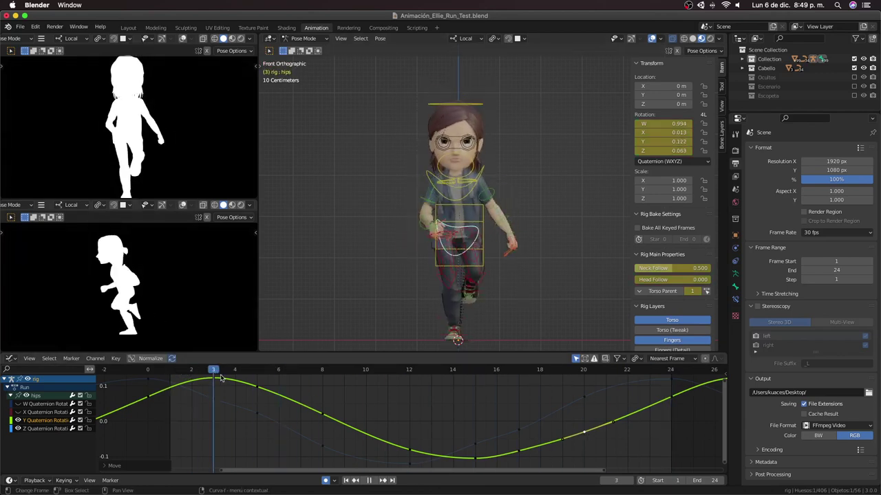
{"action": "key", "text": "space"}
{"action": "key", "text": "Left"}
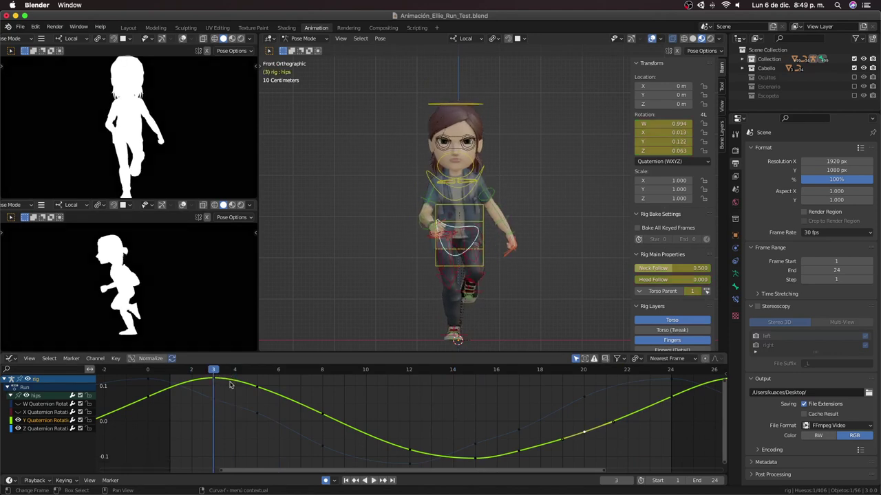
{"action": "key", "text": "g"}
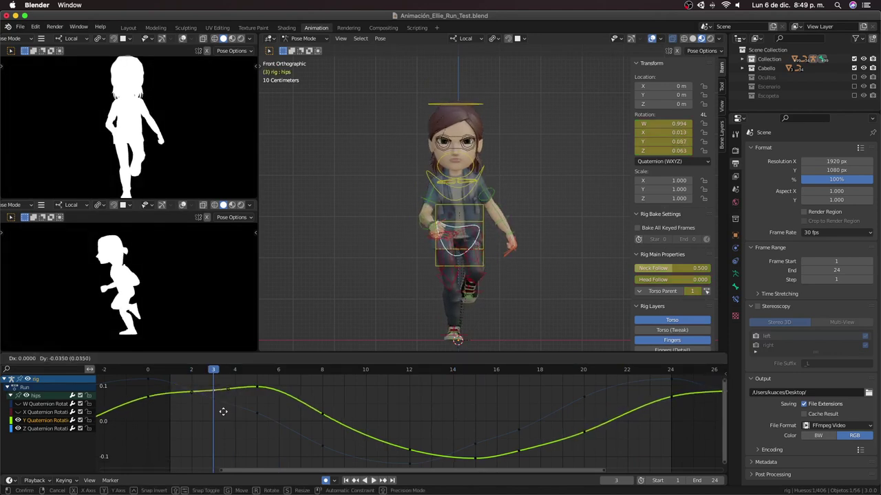
{"action": "left_click", "coordinate": [222, 409]}
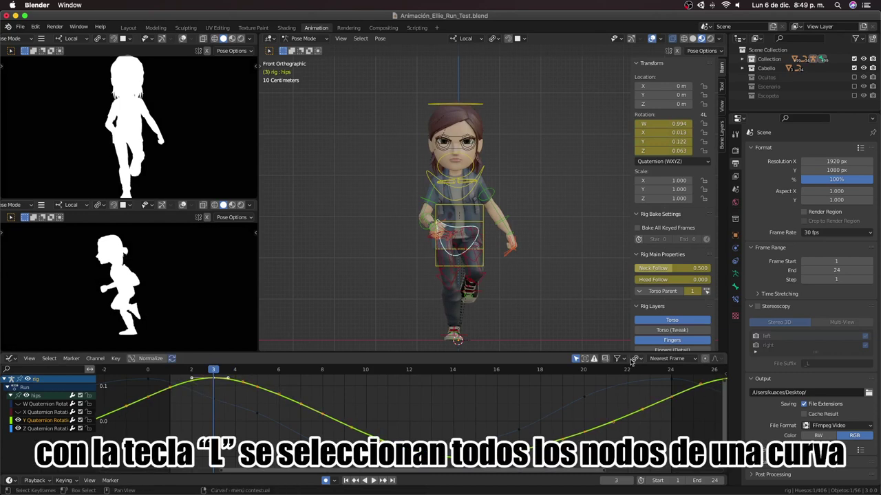
Step: With pivot set to 2D Cursor, scale the Y Quaternion curve vertically to about 0.91
{"action": "left_click", "coordinate": [636, 359]}
{"action": "left_click", "coordinate": [655, 379]}
{"action": "key", "text": "s"}
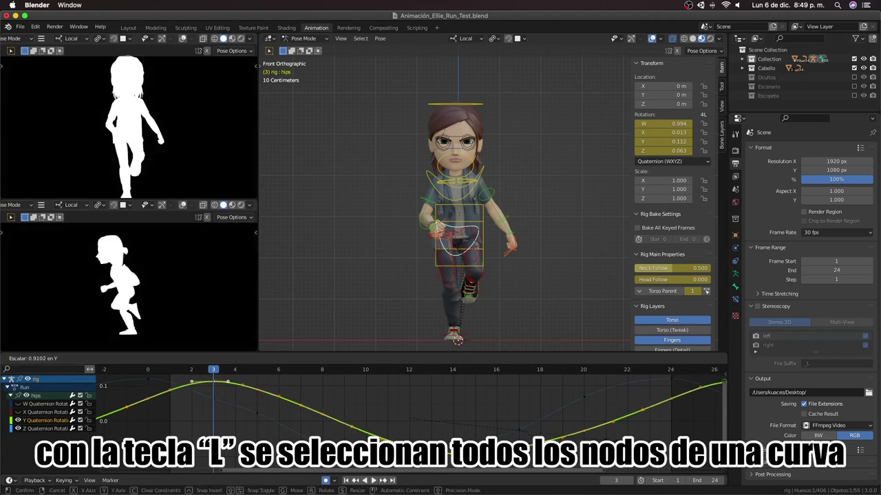
{"action": "left_click", "coordinate": [560, 435]}
{"action": "key", "text": "space"}
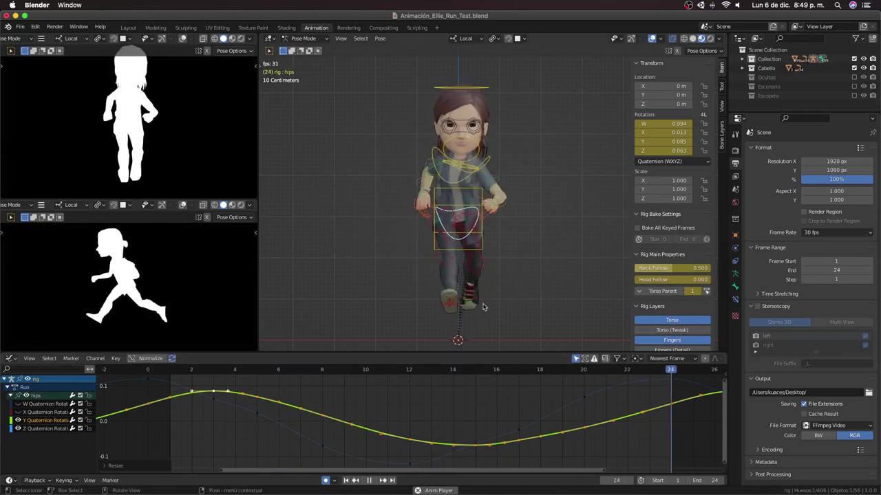
Step: Switch the viewport to the right side view and set the current frame to 5
{"action": "key", "text": "KP_3"}
{"action": "key", "text": "space"}
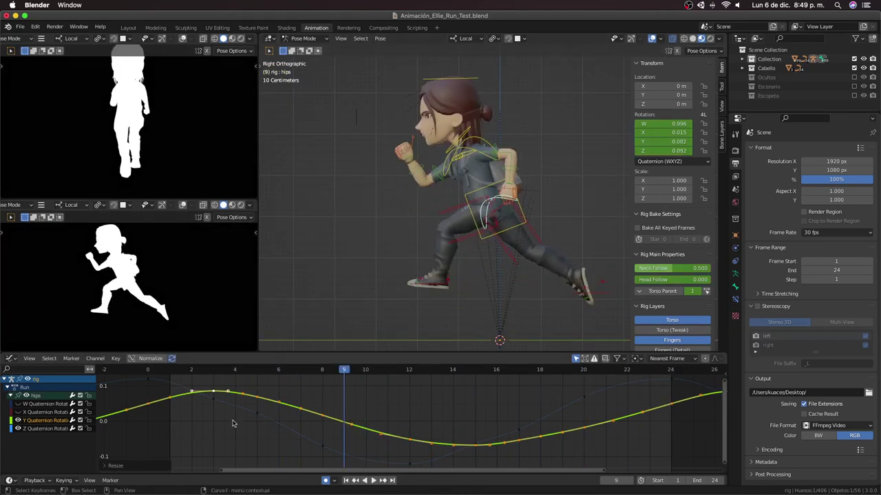
{"action": "left_click", "coordinate": [259, 416]}
{"action": "left_click", "coordinate": [260, 388]}
{"action": "left_click", "coordinate": [256, 371]}
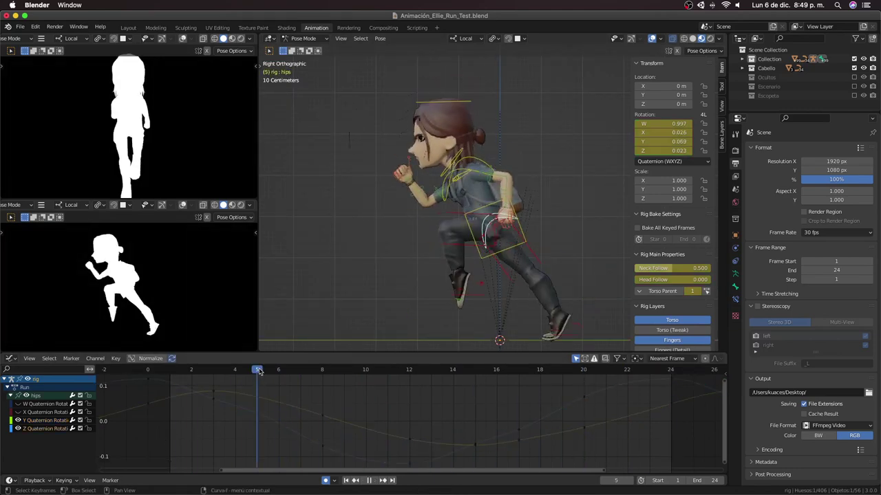
Step: Move a hips Z Quaternion keyframe, then replay the run cycle from frame 0
{"action": "left_click", "coordinate": [255, 419]}
{"action": "key", "text": "g"}
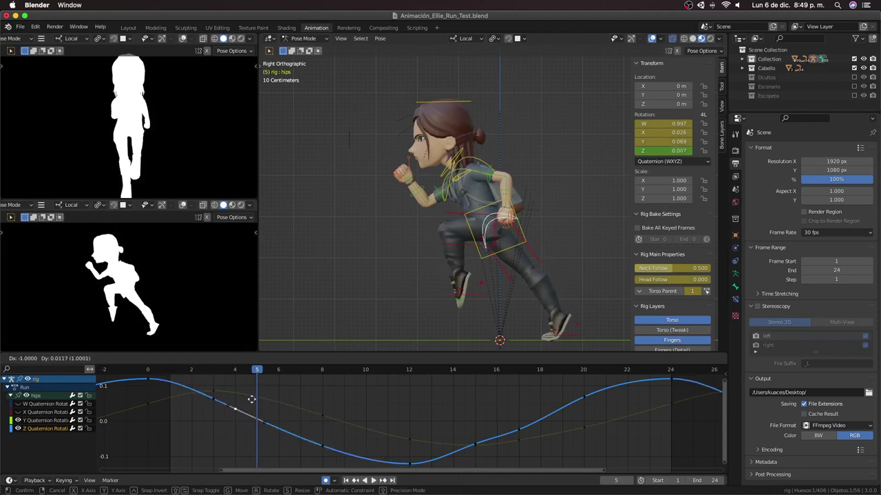
{"action": "left_click", "coordinate": [253, 399]}
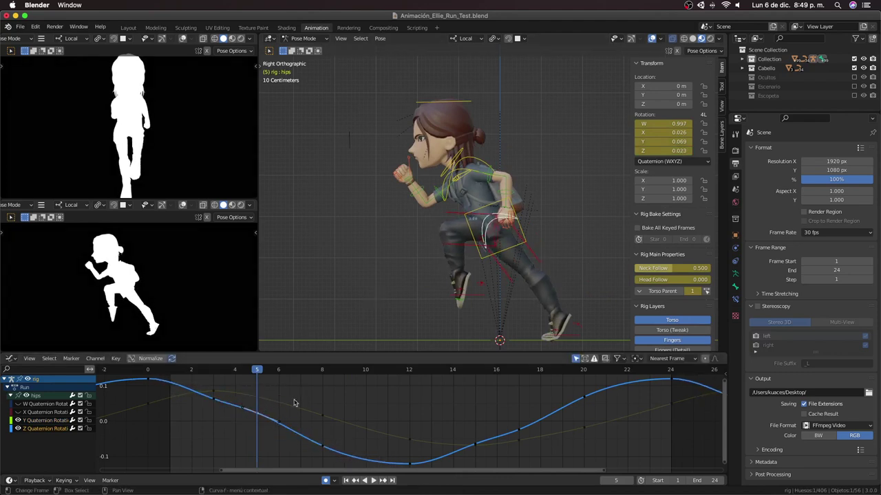
{"action": "key", "text": "g"}
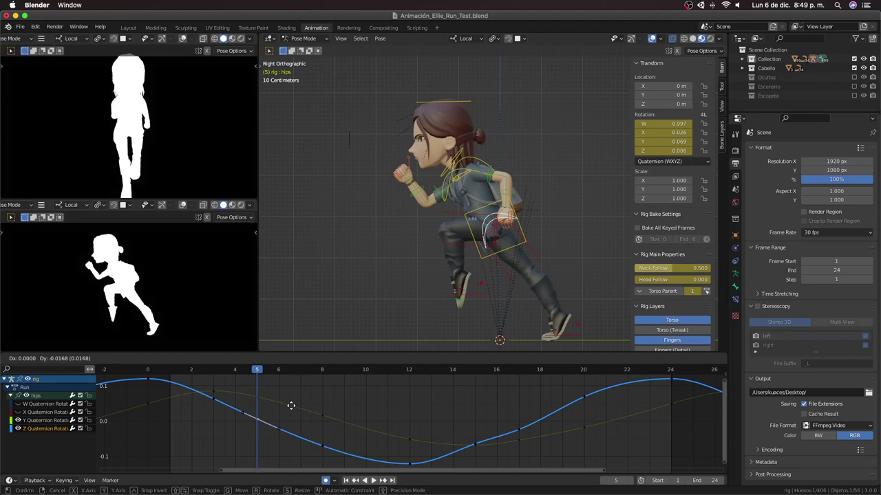
{"action": "right_click", "coordinate": [291, 407]}
{"action": "middle_click_drag", "start_coordinate": [310, 324], "coordinate": [434, 274]}
{"action": "left_click", "coordinate": [145, 372]}
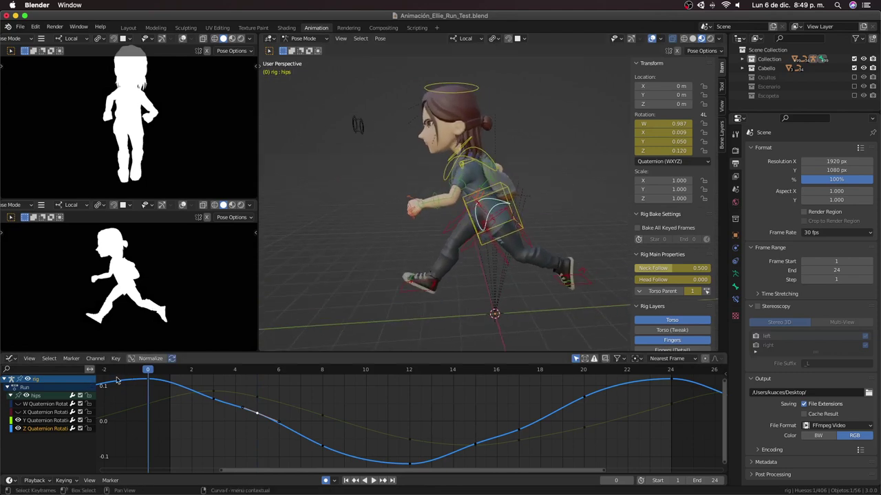
{"action": "key", "text": "space"}
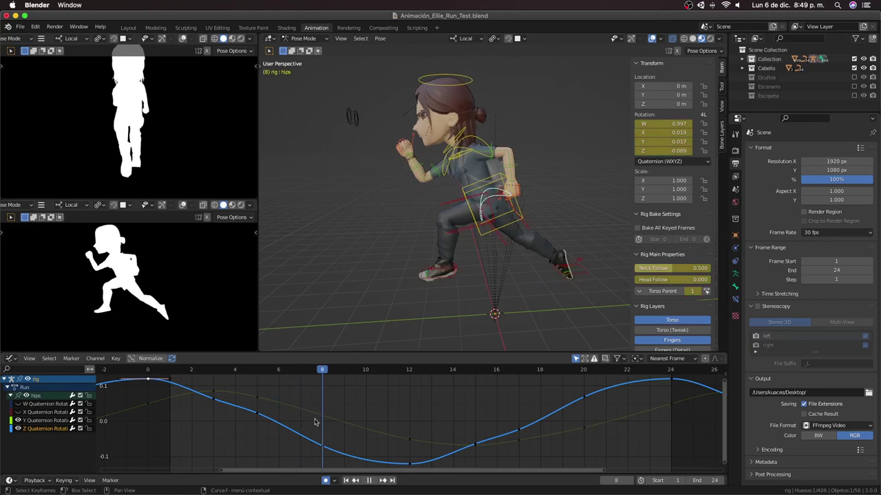
{"action": "key", "text": "space"}
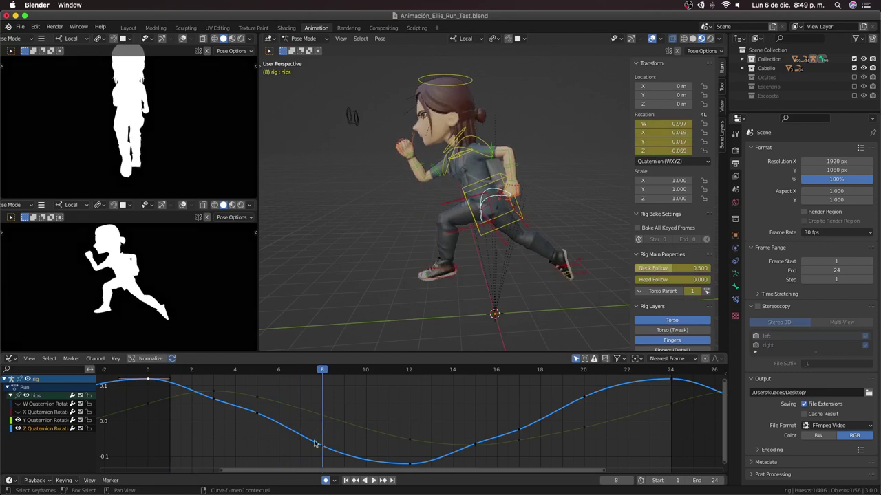
Step: Raise the frame-20 Z Quaternion key and lower the frame-8 key to deepen the dip
{"action": "scroll", "coordinate": [532, 421], "scroll_direction": "down", "scroll_amount": 2}
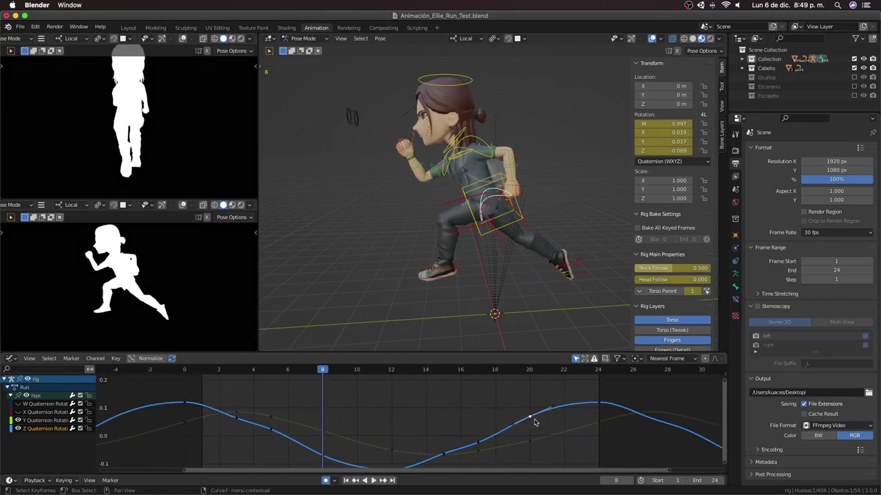
{"action": "left_click", "coordinate": [528, 427]}
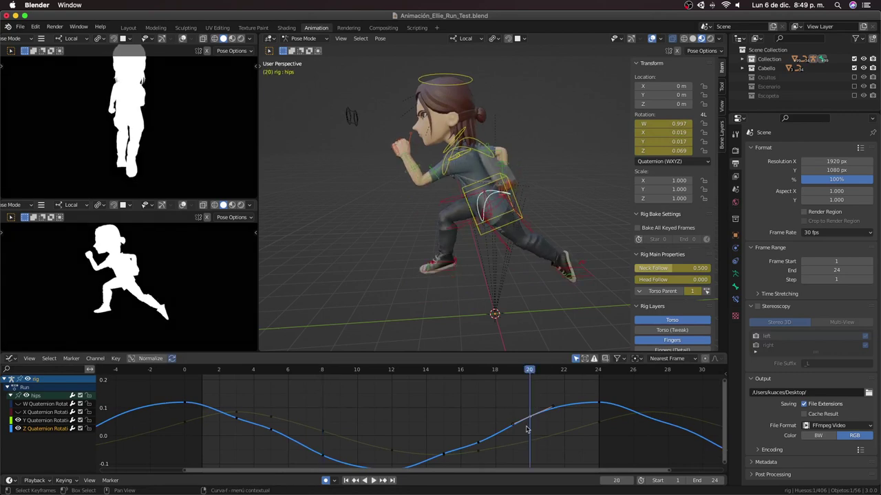
{"action": "key", "text": "g"}
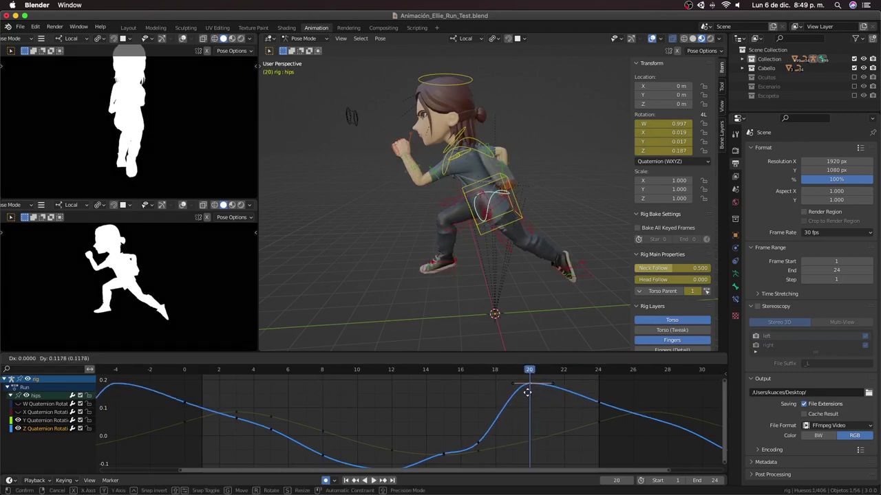
{"action": "left_click", "coordinate": [526, 395]}
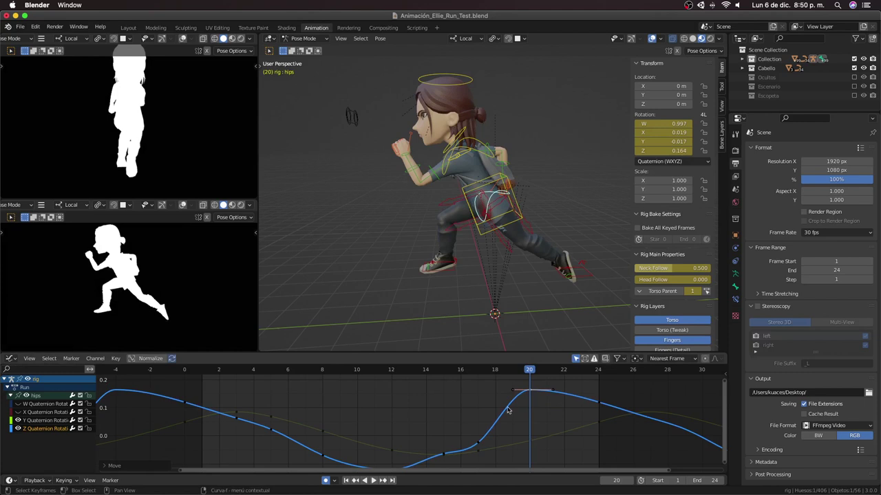
{"action": "middle_click_drag", "start_coordinate": [507, 411], "coordinate": [481, 392]}
{"action": "key", "text": "g"}
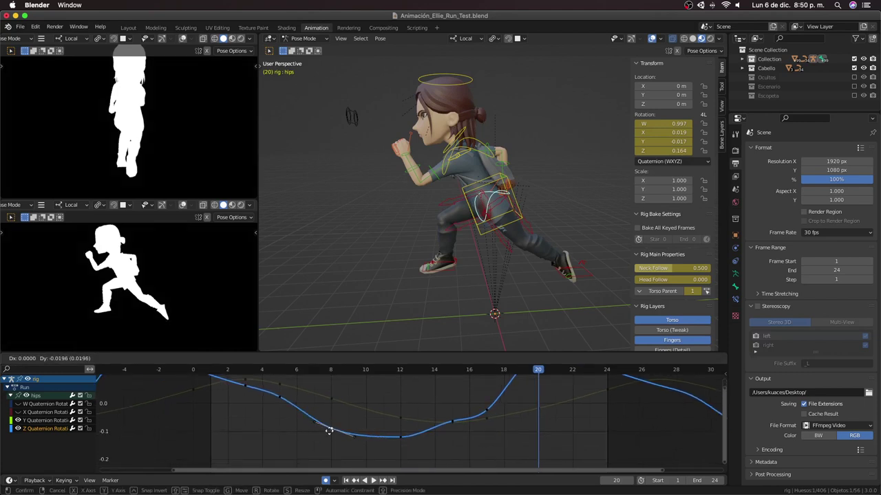
{"action": "left_click", "coordinate": [328, 445]}
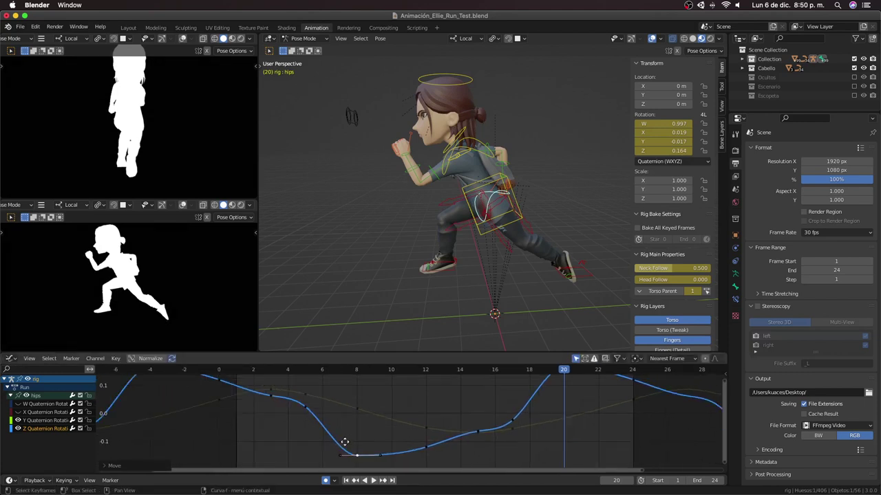
{"action": "middle_click_drag", "start_coordinate": [329, 446], "coordinate": [359, 459]}
Step: Inspect the hips Y and Z Quaternion curves by selecting each in turn
{"action": "left_click", "coordinate": [311, 410]}
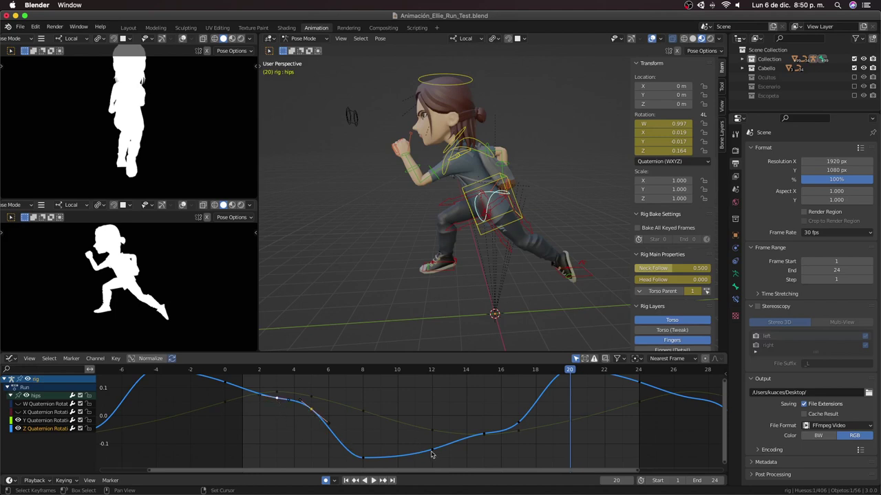
{"action": "middle_click_drag", "start_coordinate": [504, 446], "coordinate": [485, 454]}
{"action": "left_click", "coordinate": [492, 436]}
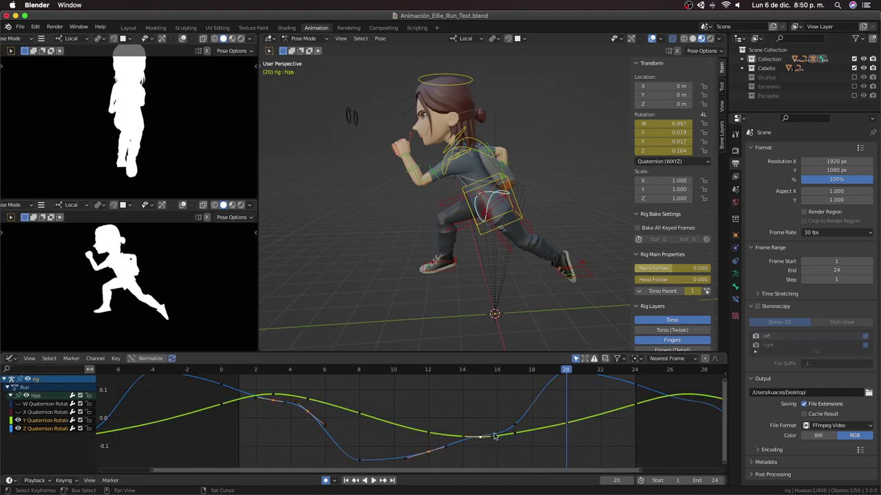
{"action": "left_click", "coordinate": [472, 452]}
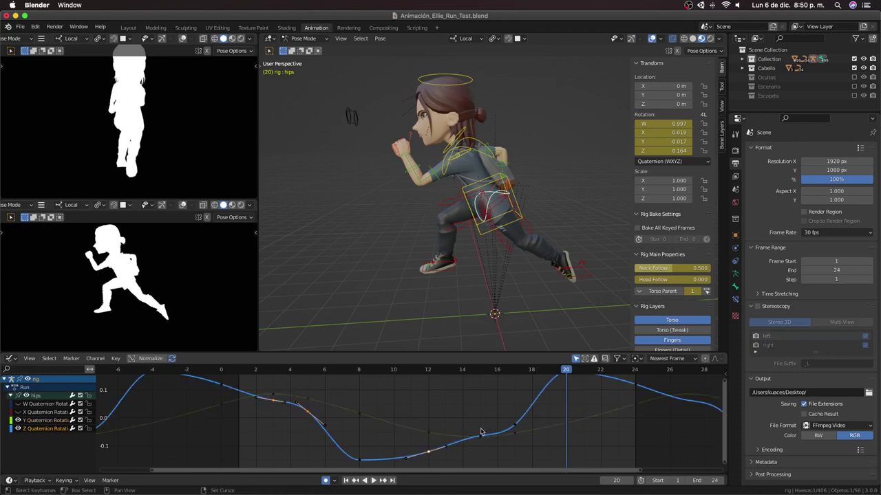
{"action": "left_click", "coordinate": [464, 453]}
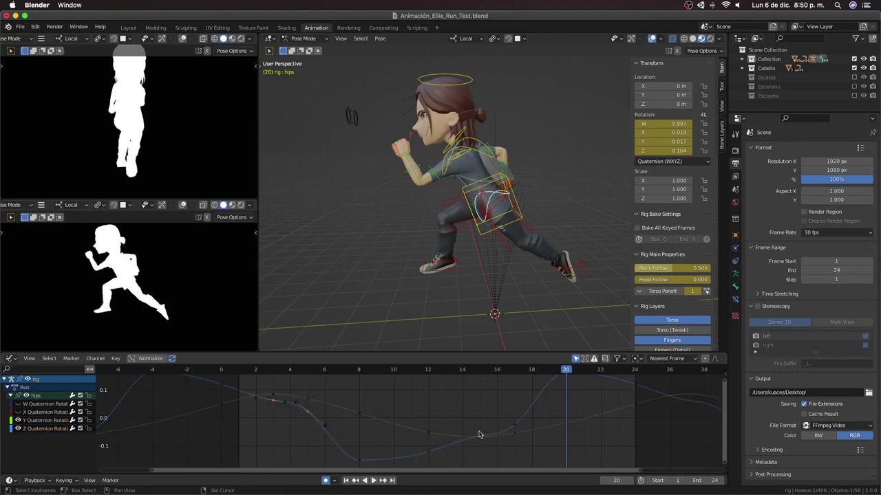
{"action": "left_click", "coordinate": [481, 435]}
{"action": "left_click", "coordinate": [486, 433]}
{"action": "left_click", "coordinate": [512, 429]}
{"action": "right_click", "coordinate": [512, 428]}
{"action": "key", "text": "Escape"}
Step: Frame the Y and Z Quaternion curves, nudge a Z key, and replay the motion
{"action": "left_click", "coordinate": [481, 437]}
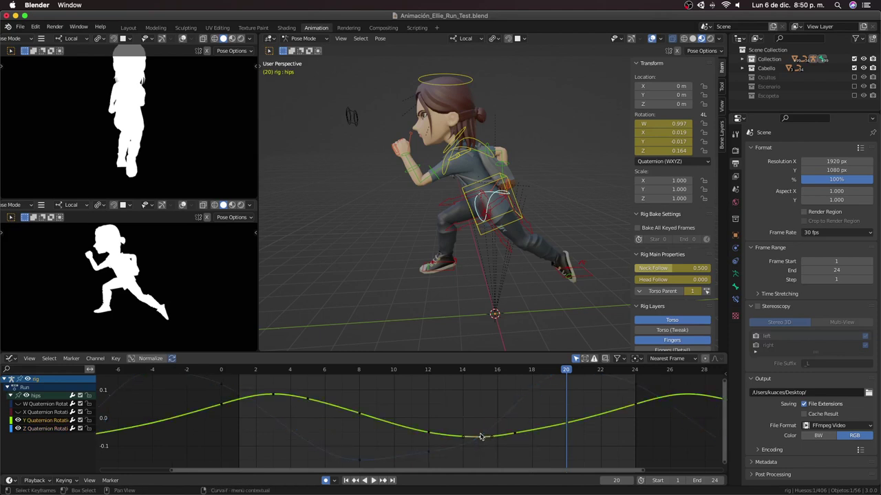
{"action": "left_click", "coordinate": [481, 441]}
{"action": "key", "text": "Home"}
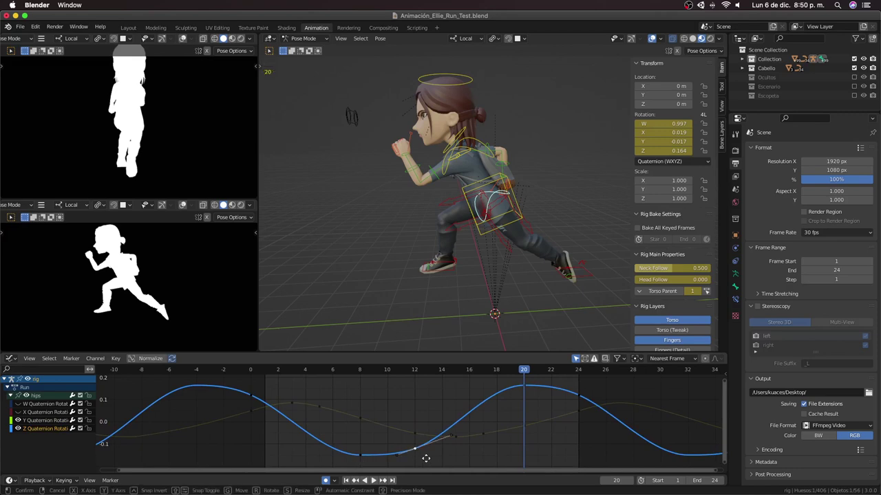
{"action": "left_click_drag", "start_coordinate": [411, 452], "coordinate": [421, 454]}
{"action": "key", "text": "space"}
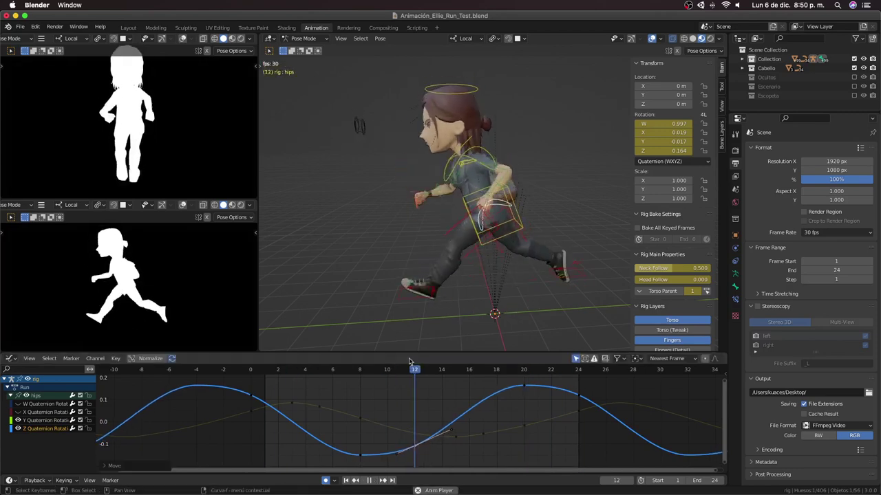
{"action": "mouse_move", "coordinate": [413, 275]}
{"action": "middle_mouse_down"}
{"action": "mouse_move", "coordinate": [476, 281]}
{"action": "mouse_move", "coordinate": [408, 281]}
{"action": "mouse_move", "coordinate": [472, 279]}
{"action": "mouse_move", "coordinate": [481, 149]}
{"action": "middle_mouse_up"}
{"action": "key", "text": "space"}
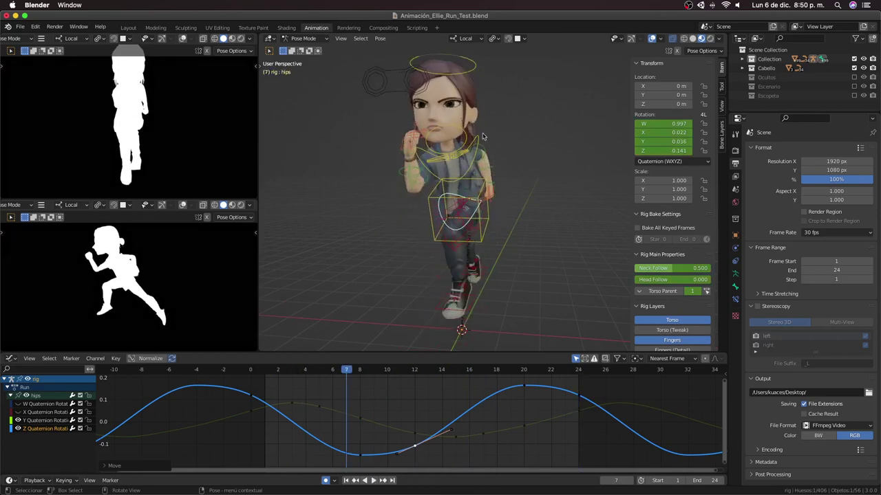
Step: Select the chest bone, switch to front view, and expand its channel list
{"action": "left_click", "coordinate": [479, 140]}
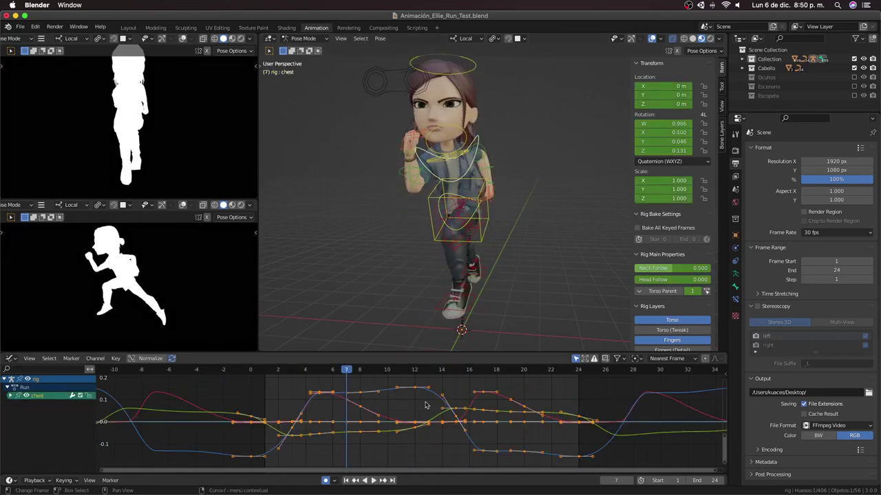
{"action": "middle_click_drag", "start_coordinate": [463, 228], "coordinate": [457, 231]}
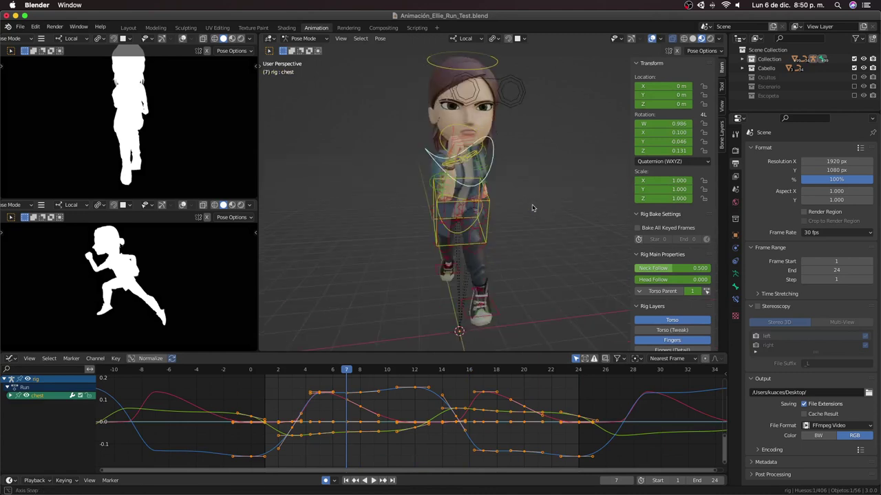
{"action": "key", "text": "KP_1"}
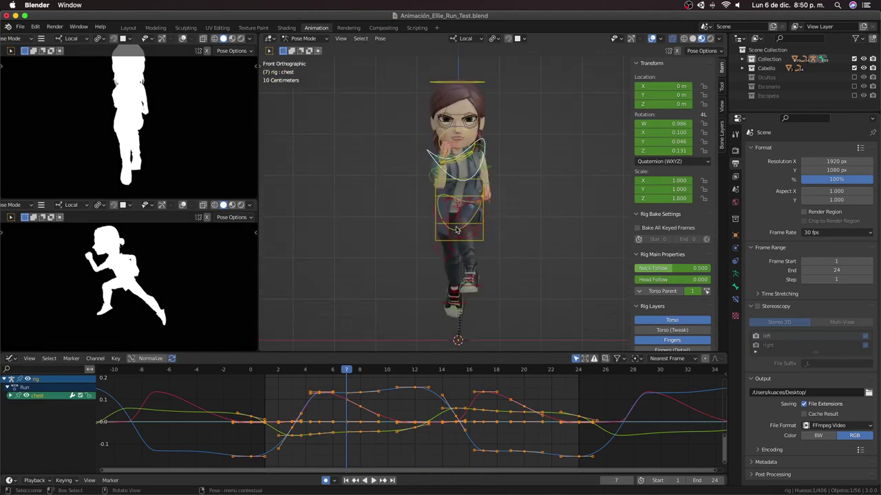
{"action": "left_click", "coordinate": [9, 395]}
{"action": "scroll", "coordinate": [31, 411], "scroll_direction": "down", "scroll_amount": 1}
Step: Delete the chest location and scale channels and re-show its X and Y quaternion curves
{"action": "left_click", "coordinate": [49, 387]}
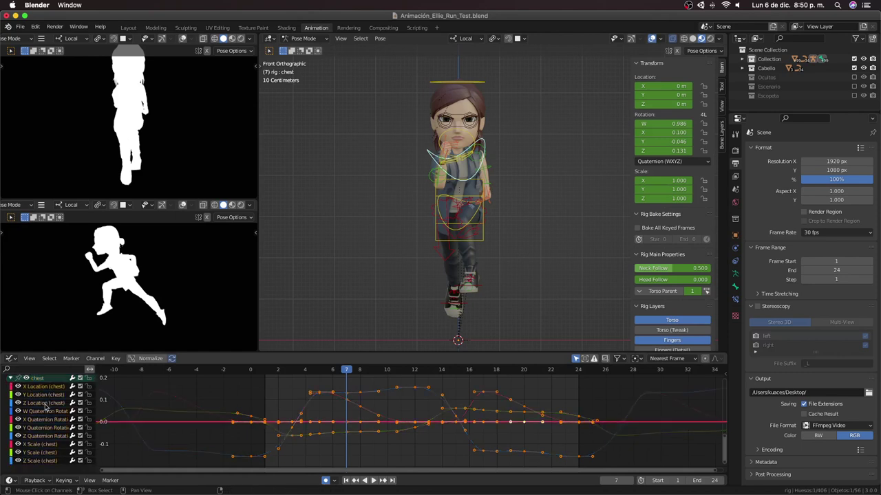
{"action": "left_click", "coordinate": [50, 397]}
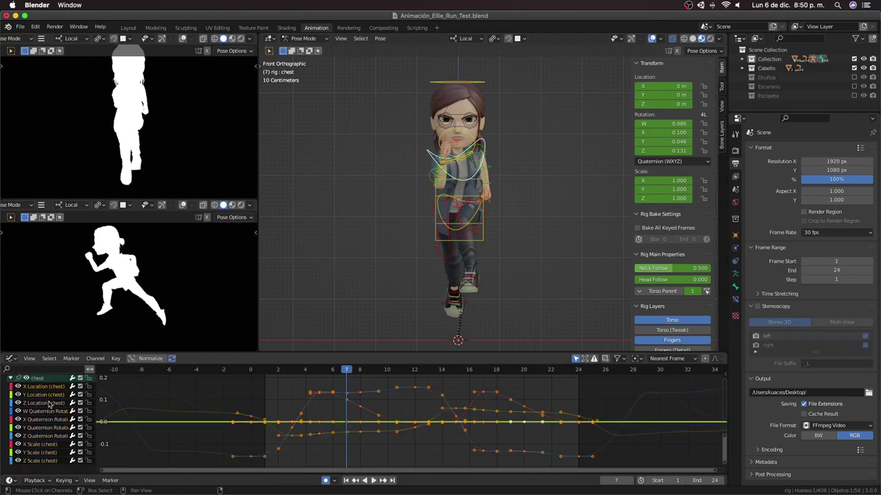
{"action": "left_click", "coordinate": [45, 420]}
{"action": "left_click", "coordinate": [41, 444]}
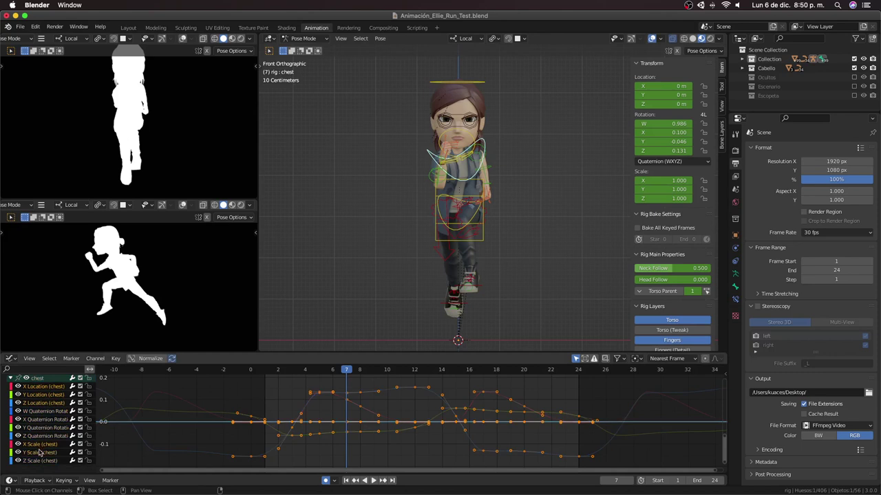
{"action": "right_click", "coordinate": [43, 457]}
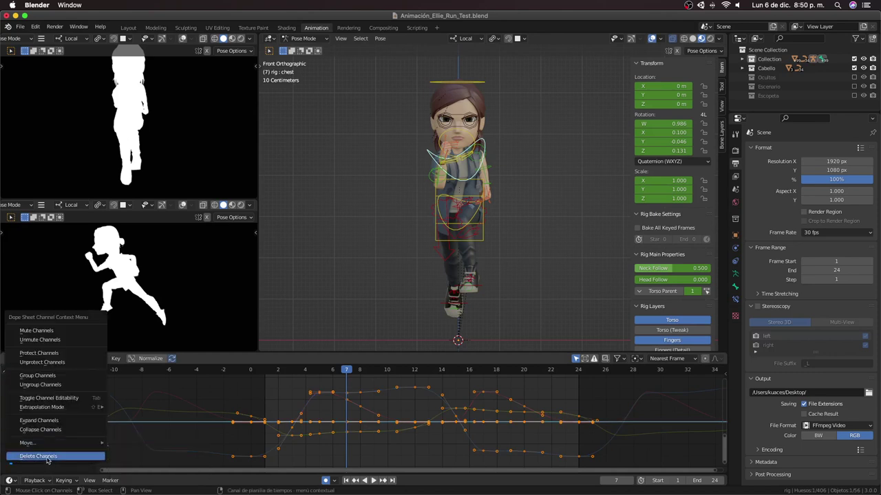
{"action": "left_click", "coordinate": [48, 456]}
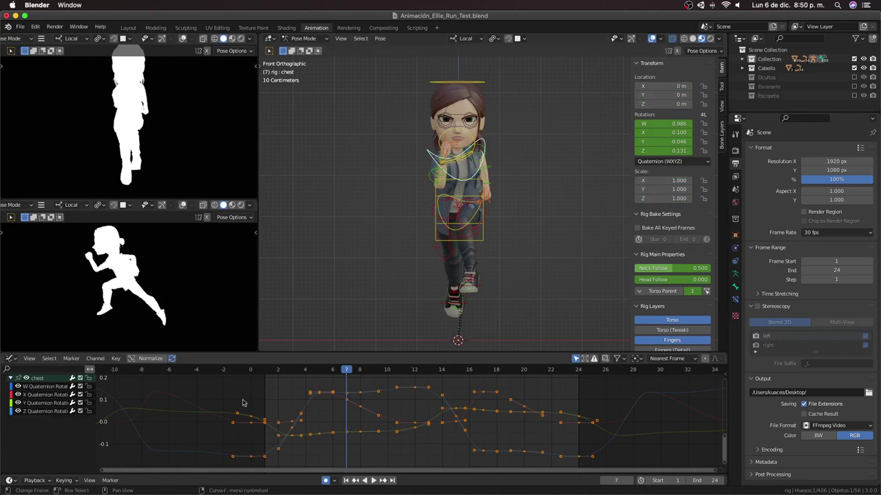
{"action": "left_click_drag", "start_coordinate": [18, 396], "coordinate": [20, 422]}
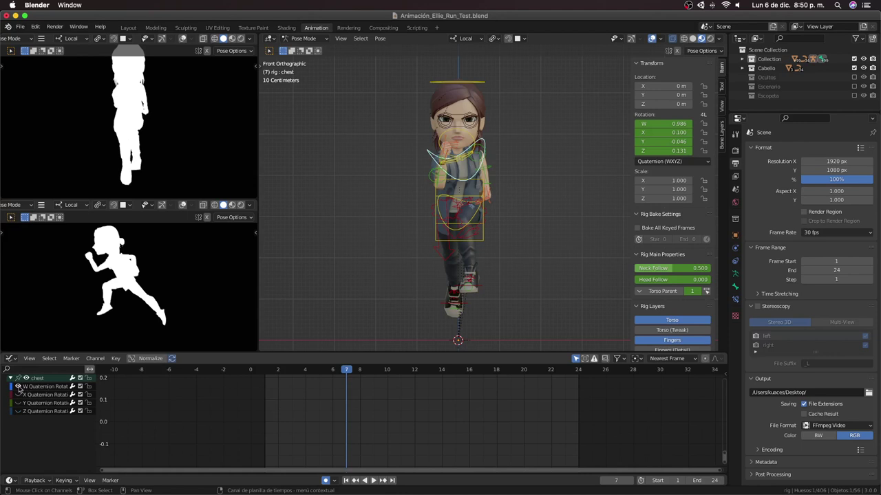
{"action": "left_click_drag", "start_coordinate": [18, 402], "coordinate": [18, 395]}
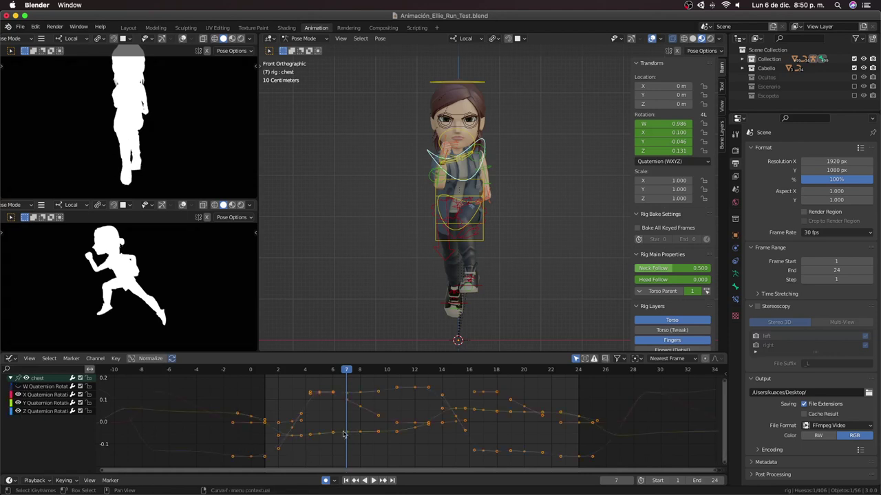
Step: Select the chest's Z Quaternion curve and try a first adjustment of the keys near frame 8
{"action": "left_click", "coordinate": [378, 394]}
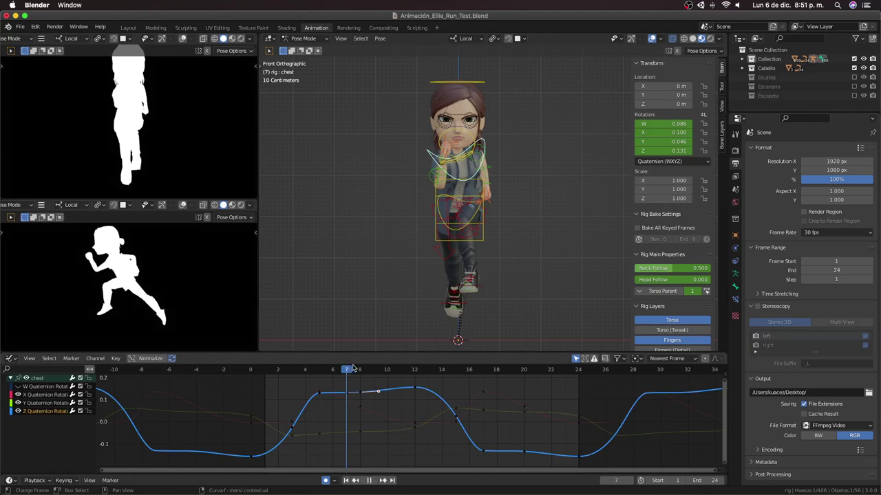
{"action": "left_click_drag", "start_coordinate": [350, 370], "coordinate": [355, 369]}
{"action": "key", "text": "g"}
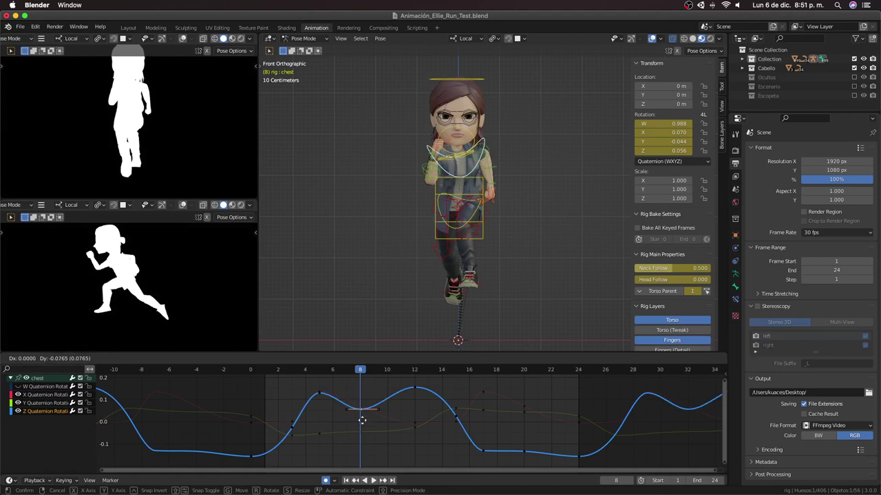
{"action": "left_click", "coordinate": [361, 408]}
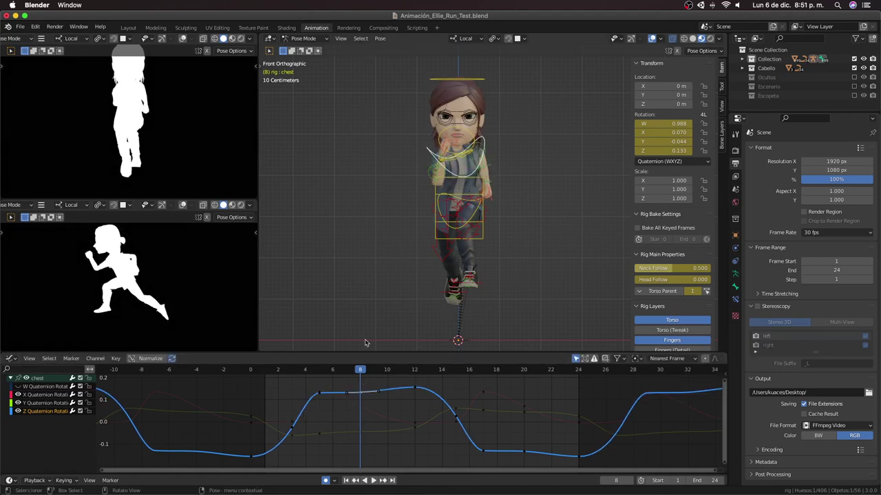
{"action": "middle_click_drag", "start_coordinate": [439, 336], "coordinate": [372, 339]}
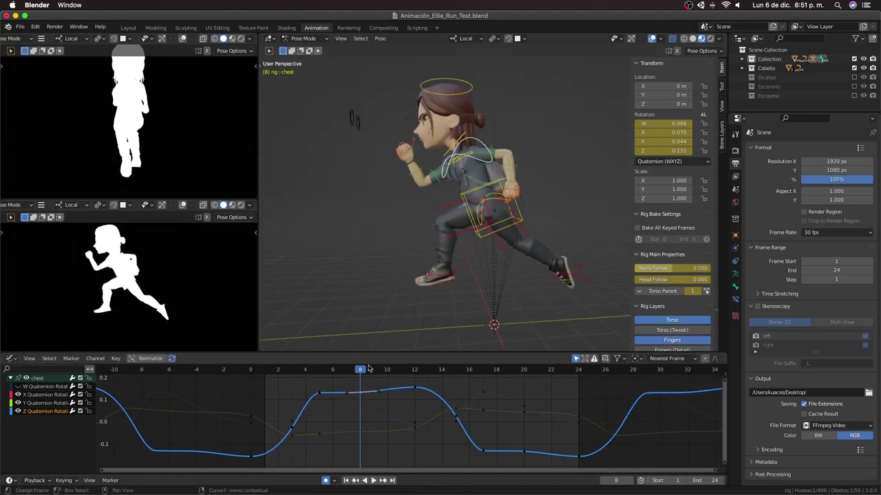
{"action": "mouse_move", "coordinate": [361, 369]}
{"action": "left_mouse_down"}
{"action": "mouse_move", "coordinate": [388, 374]}
{"action": "mouse_move", "coordinate": [251, 399]}
{"action": "left_mouse_up"}
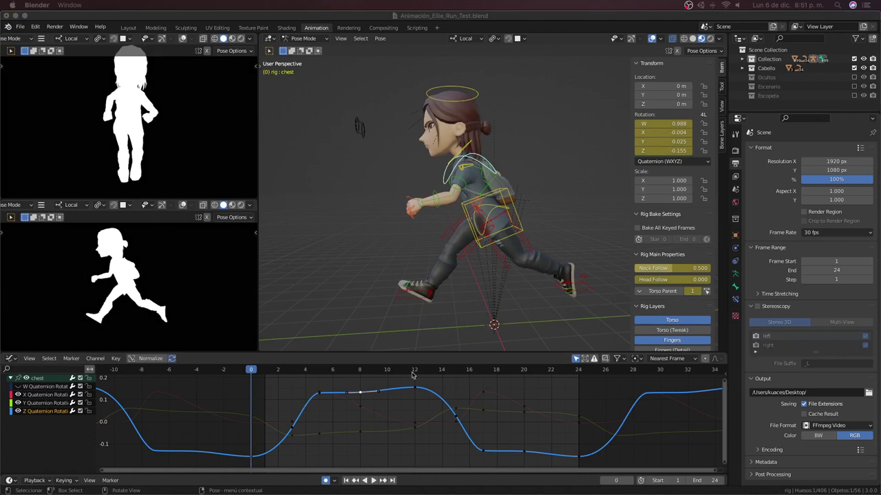
Step: Raise the frame-8 key on the Z Quaternion curve and check the pose at frame 5
{"action": "left_click", "coordinate": [359, 369]}
{"action": "key", "text": "g"}
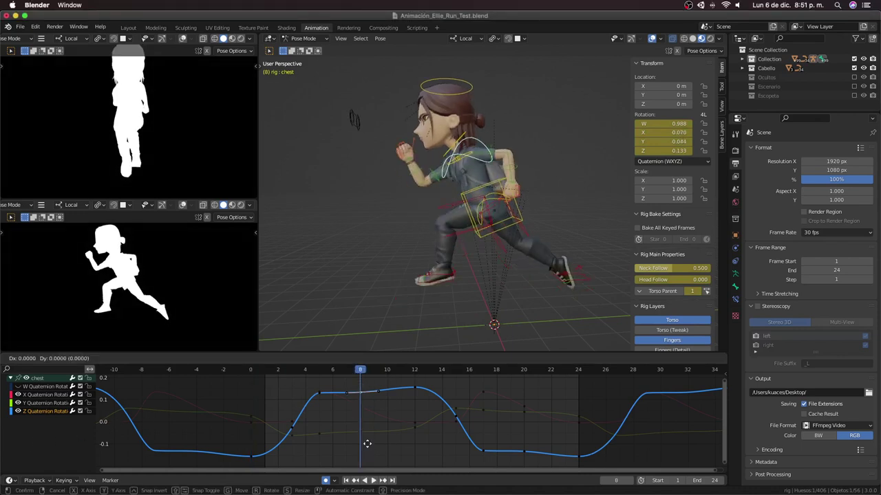
{"action": "left_click", "coordinate": [367, 436]}
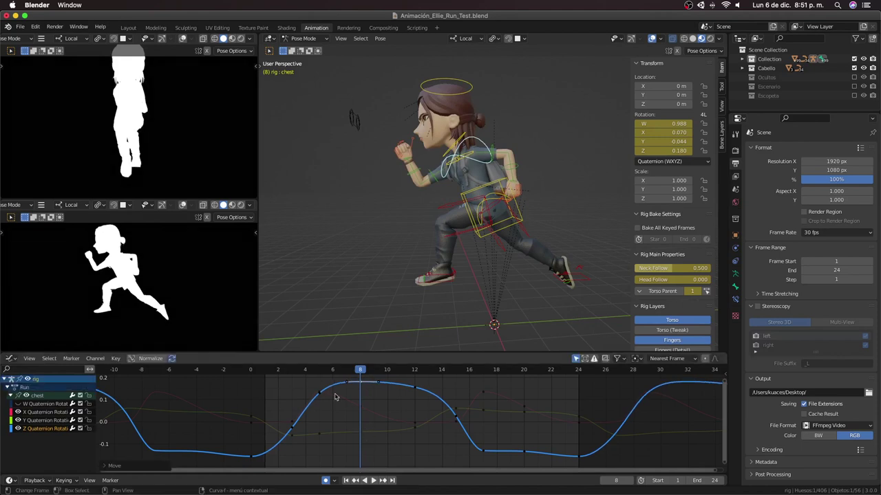
{"action": "mouse_move", "coordinate": [335, 372]}
{"action": "left_mouse_down"}
{"action": "mouse_move", "coordinate": [320, 371]}
{"action": "mouse_move", "coordinate": [318, 398]}
{"action": "left_mouse_up"}
{"action": "left_click", "coordinate": [318, 397]}
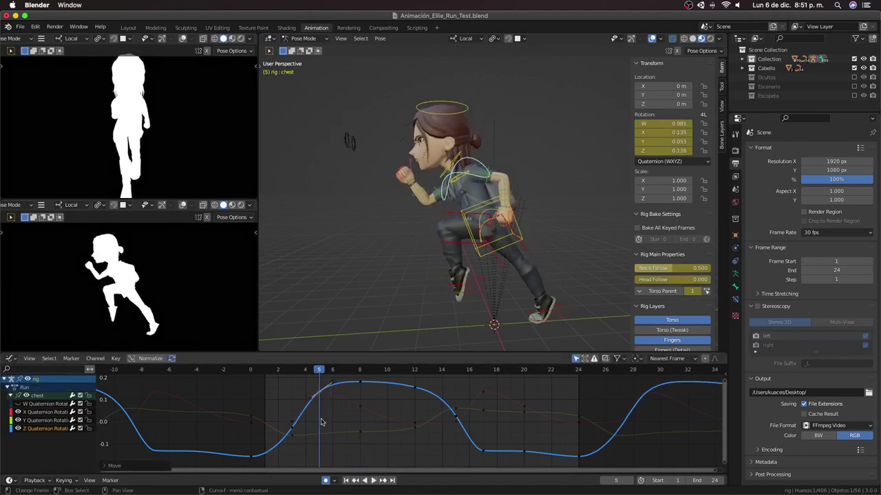
Step: Play back the run cycle to review it, then frame the graph on the later keys
{"action": "key", "text": "shift+ctrl+space"}
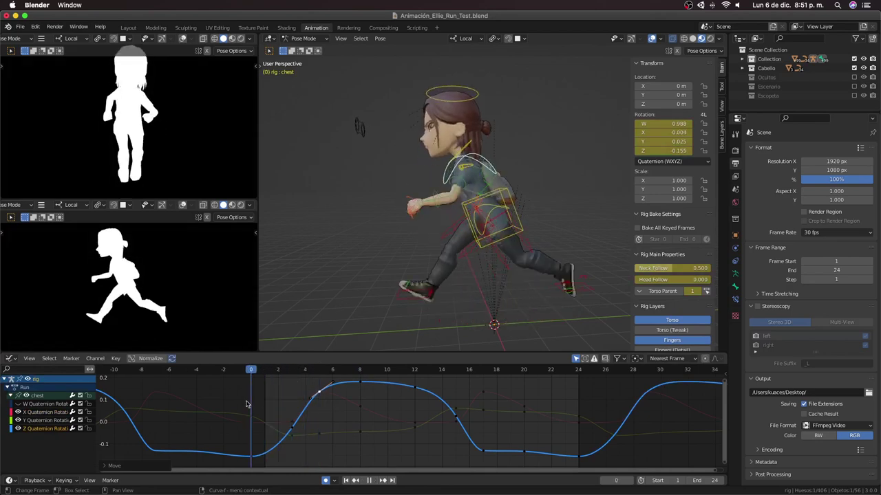
{"action": "left_click_drag", "start_coordinate": [252, 405], "coordinate": [412, 406]}
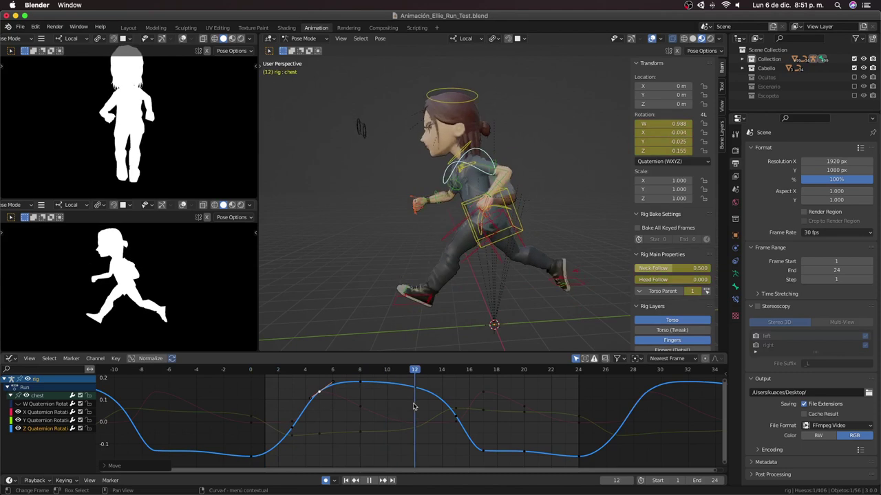
{"action": "key", "text": "space"}
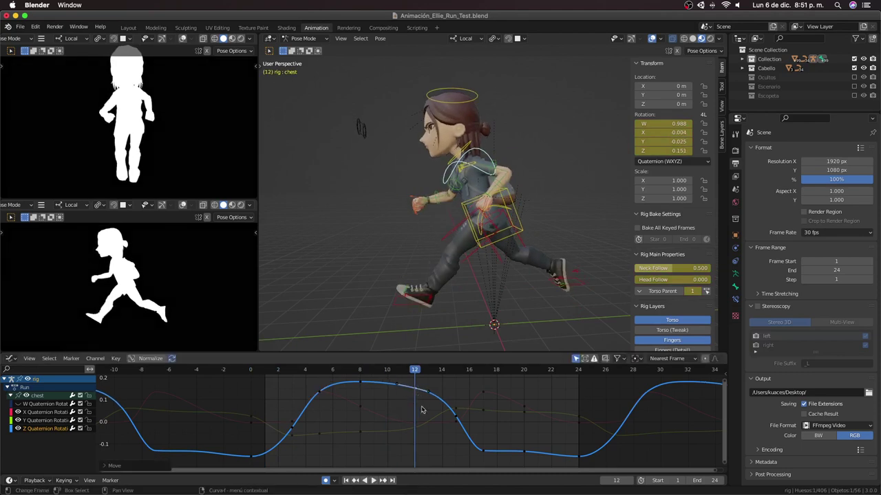
{"action": "key", "text": "KP_0"}
{"action": "middle_click_drag", "start_coordinate": [434, 428], "coordinate": [408, 434]}
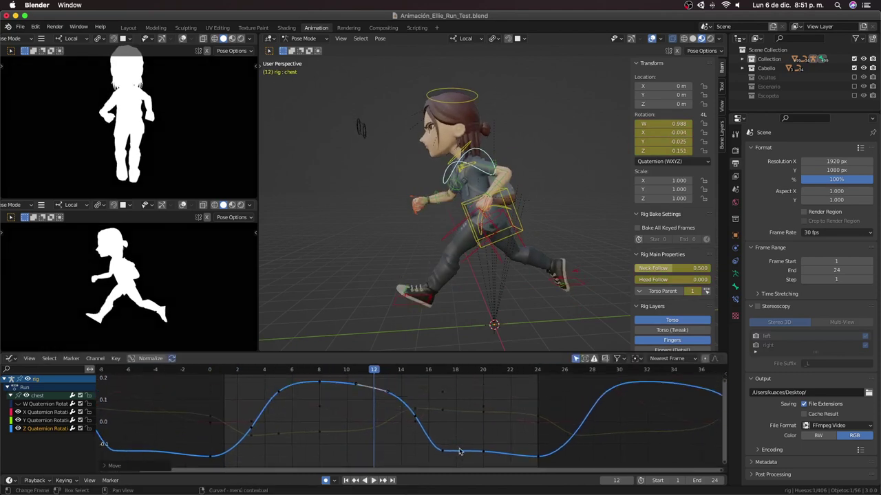
Step: Reposition the keys at frames 17, 20 and 24 so the curve's dip flows smoothly
{"action": "left_click", "coordinate": [442, 451]}
{"action": "key", "text": "g"}
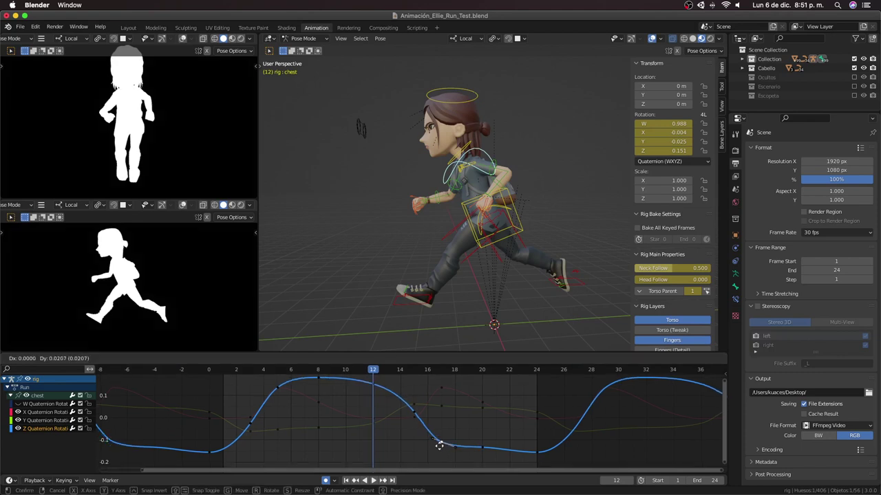
{"action": "left_click", "coordinate": [441, 443]}
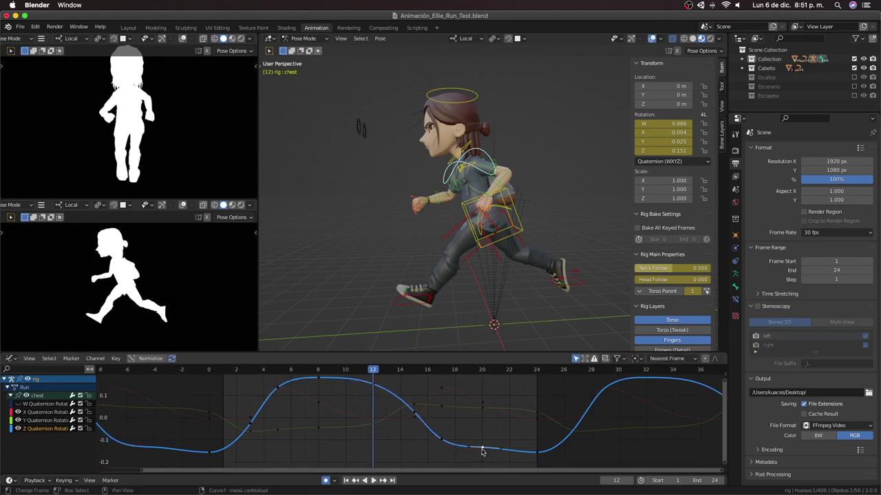
{"action": "left_click", "coordinate": [485, 375]}
{"action": "key", "text": "g"}
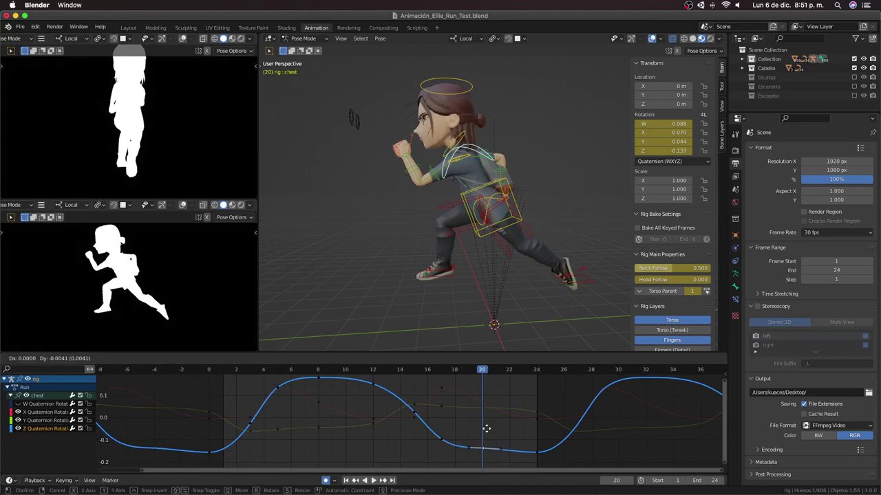
{"action": "left_click", "coordinate": [516, 449]}
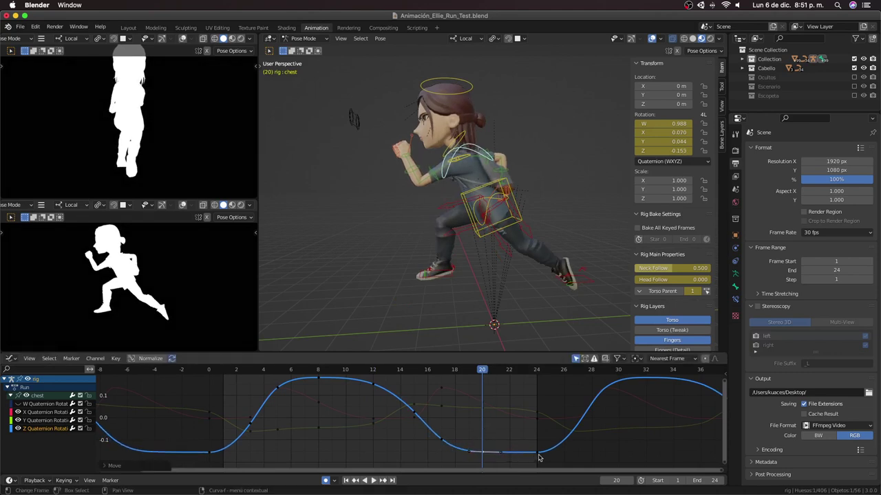
{"action": "left_click", "coordinate": [538, 454]}
{"action": "key", "text": "g"}
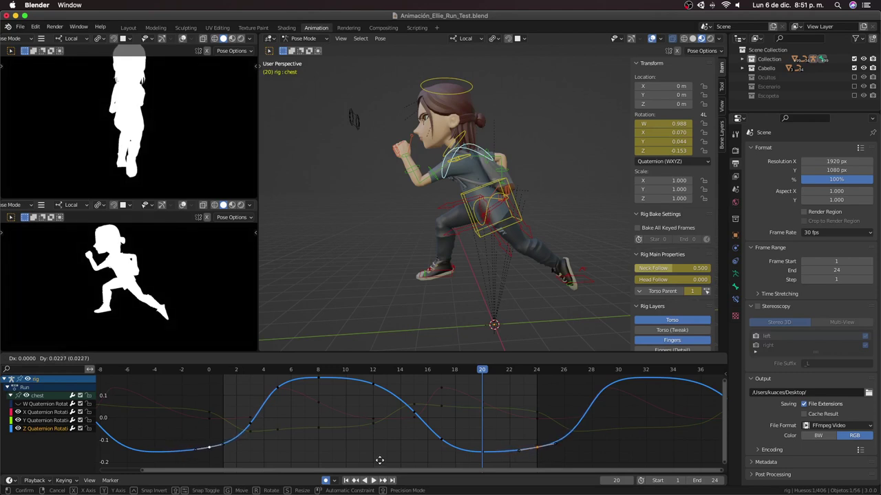
{"action": "left_click", "coordinate": [337, 451]}
Step: Slightly adjust the rising key near frame 3 and play the run cycle to review
{"action": "left_click", "coordinate": [249, 421]}
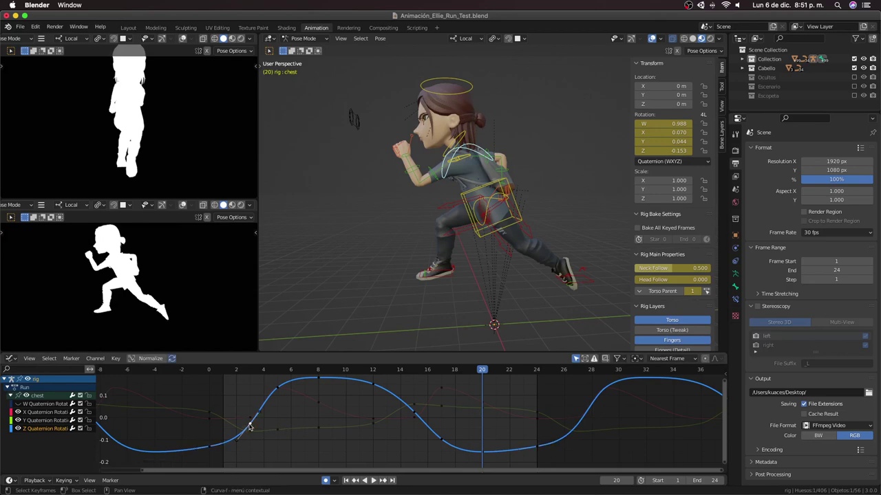
{"action": "key", "text": "g"}
{"action": "left_click", "coordinate": [268, 435]}
{"action": "key", "text": "space"}
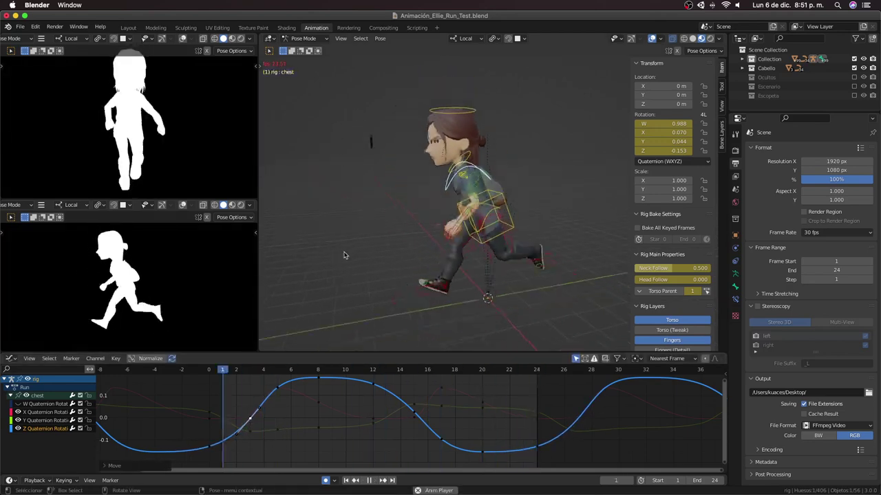
{"action": "middle_click_drag", "start_coordinate": [345, 256], "coordinate": [367, 179]}
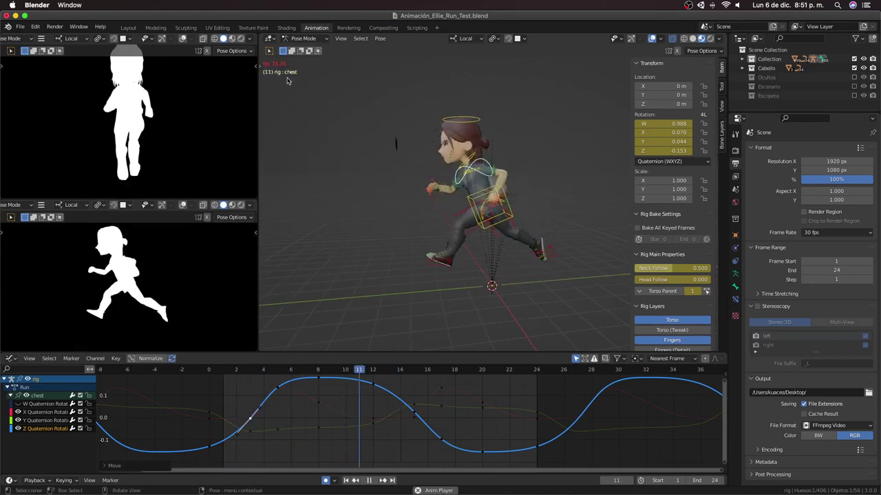
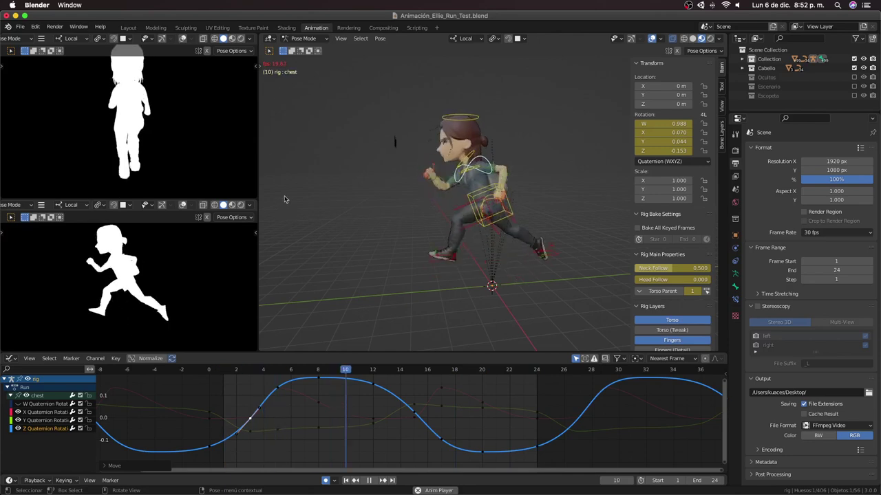
Step: Set playback Sync to Frame Dropping so the animation stays real-time
{"action": "left_click", "coordinate": [34, 480]}
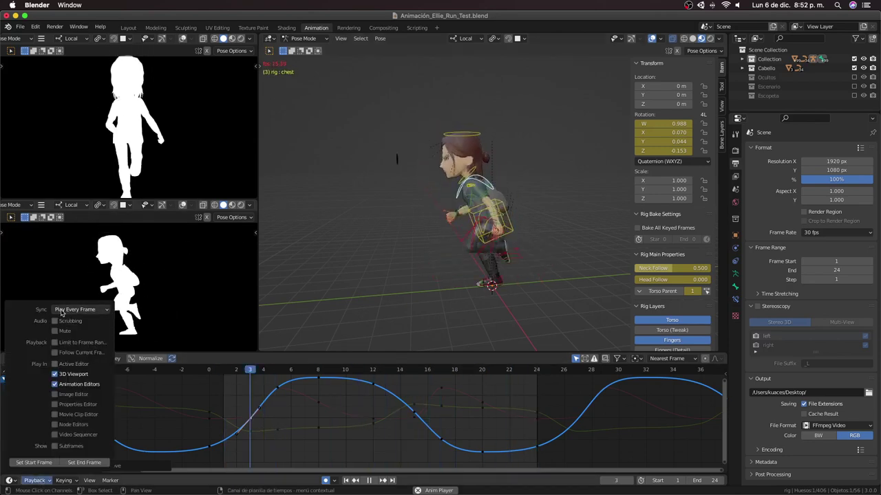
{"action": "left_click", "coordinate": [74, 310]}
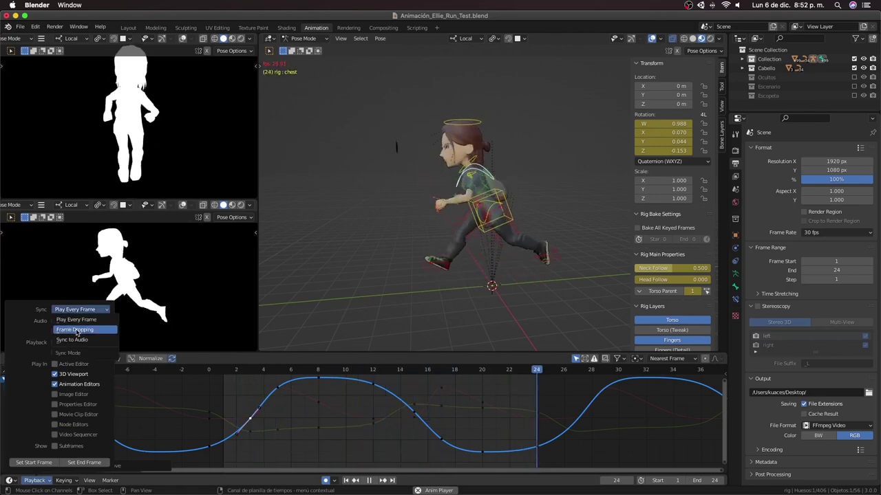
{"action": "left_click", "coordinate": [76, 330]}
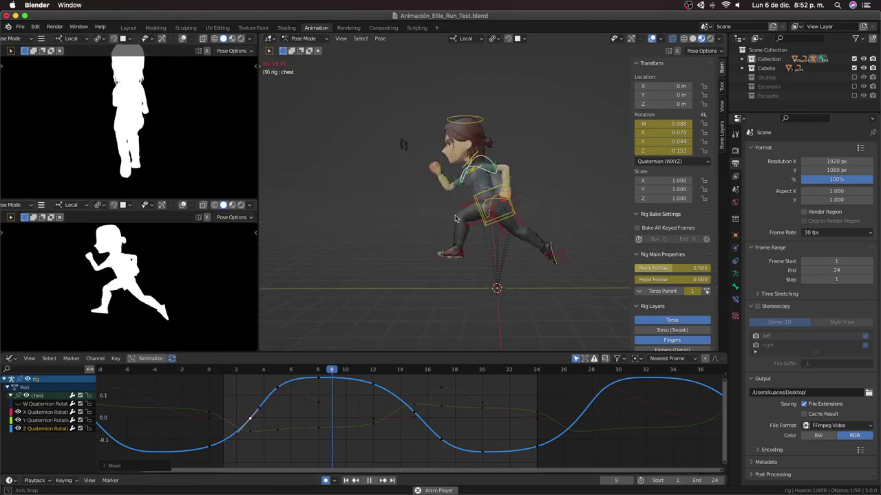
{"action": "scroll", "coordinate": [461, 220], "scroll_direction": "up", "scroll_amount": 3}
{"action": "scroll", "coordinate": [455, 218], "scroll_direction": "up", "scroll_amount": 3}
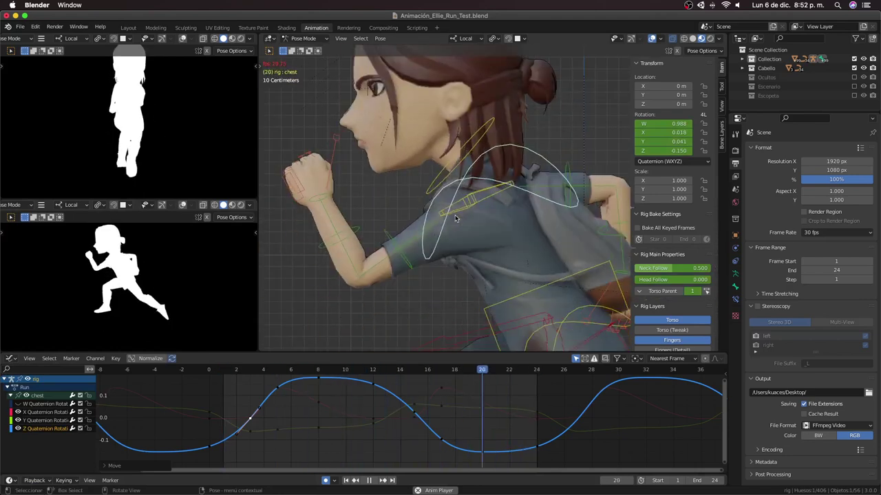
{"action": "scroll", "coordinate": [440, 220], "scroll_direction": "down", "scroll_amount": 5}
Step: Deselect the chest bone, switch to Right Orthographic view, and save the file
{"action": "left_click", "coordinate": [397, 221]}
{"action": "scroll", "coordinate": [397, 221], "scroll_direction": "up", "scroll_amount": 2}
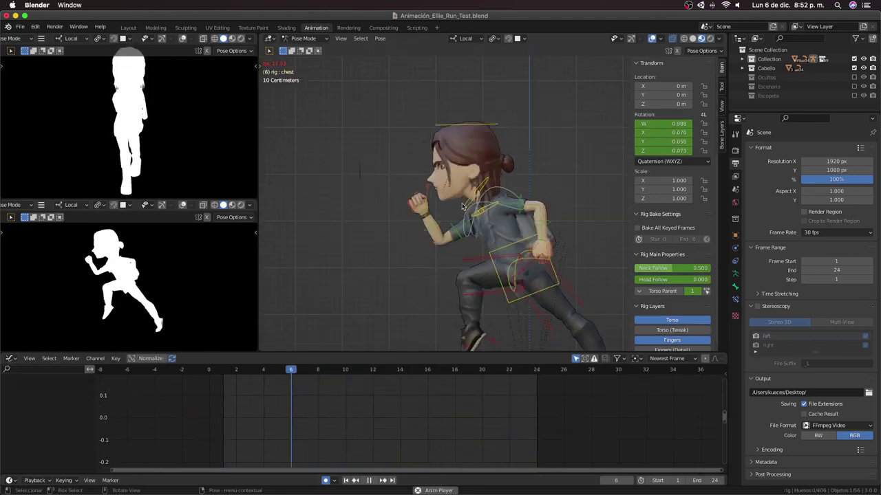
{"action": "scroll", "coordinate": [389, 270], "scroll_direction": "down", "scroll_amount": 3}
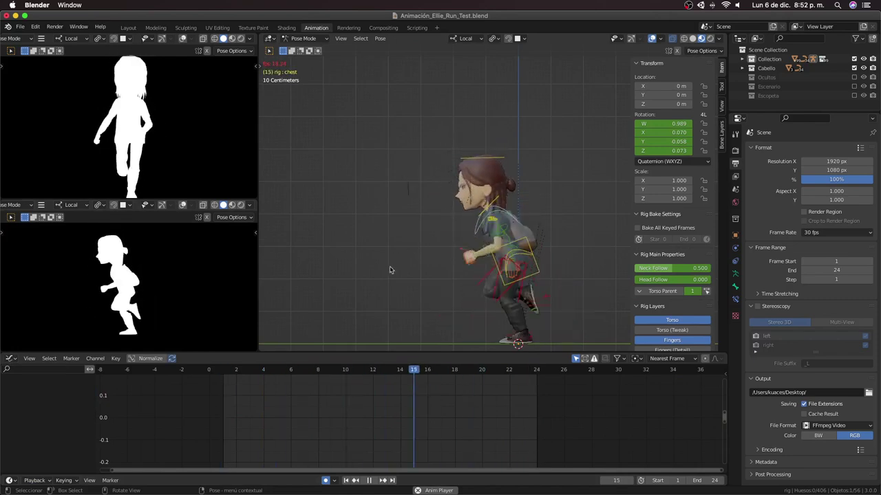
{"action": "key", "text": "KP_3"}
{"action": "key", "text": "super+s"}
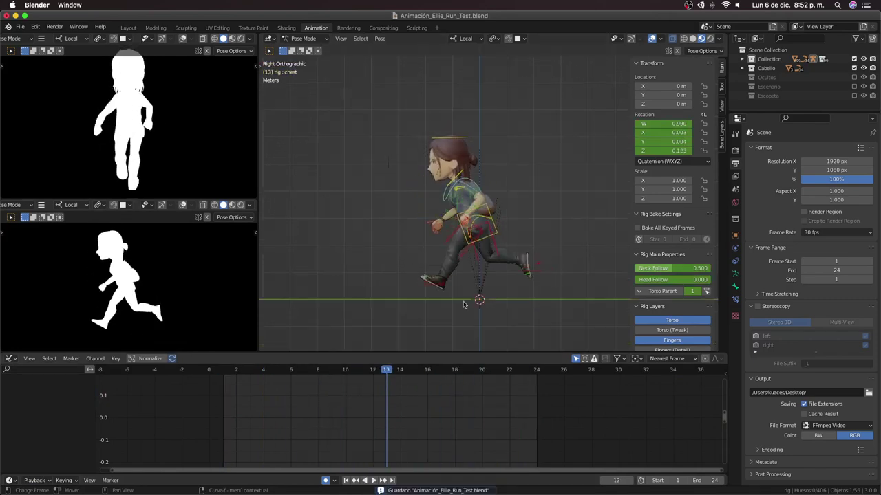
Step: Activate the chest bone's X Quaternion Rotation curve and try lowering its frame-7 peak key
{"action": "left_click", "coordinate": [490, 224]}
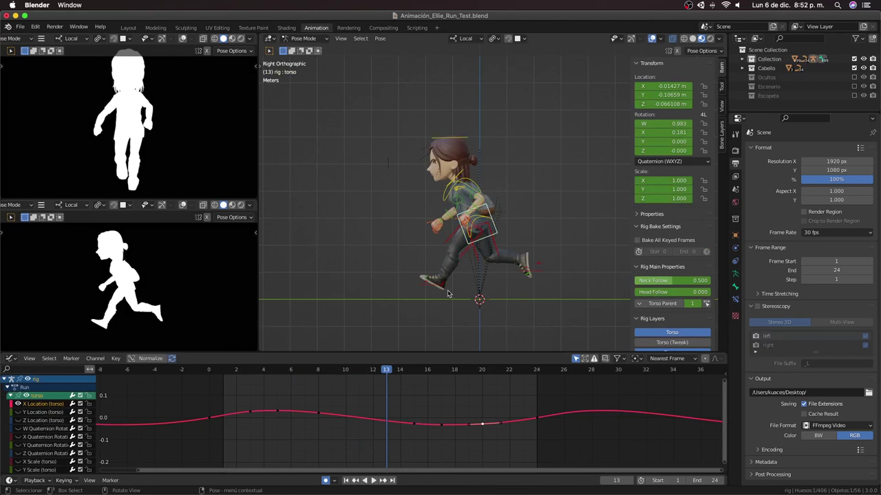
{"action": "left_click", "coordinate": [442, 197]}
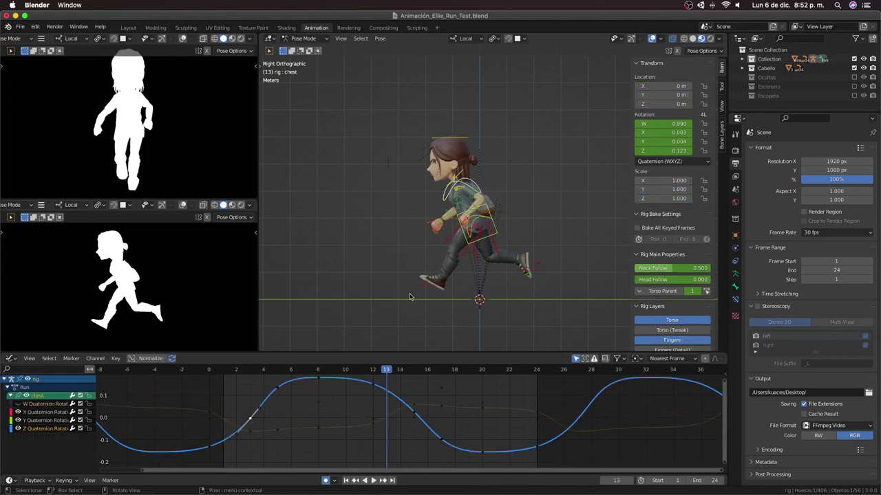
{"action": "left_click", "coordinate": [325, 400]}
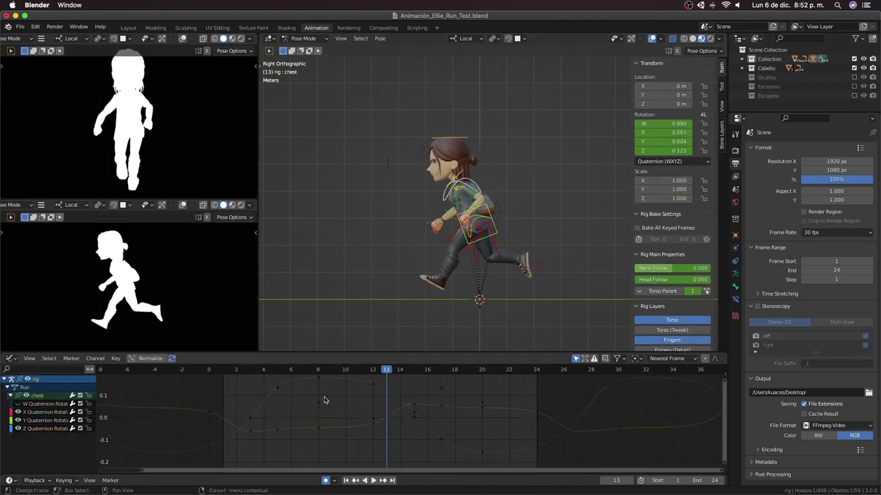
{"action": "left_click", "coordinate": [324, 370]}
{"action": "key", "text": "g"}
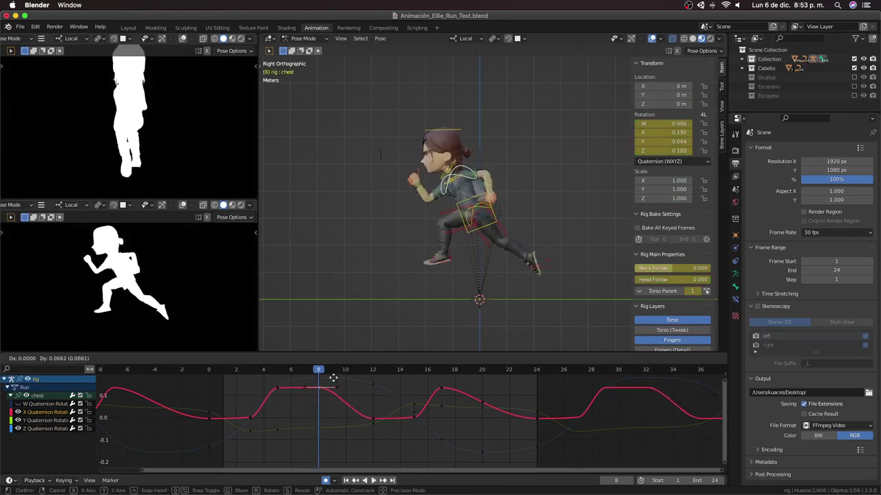
{"action": "key", "text": "Escape"}
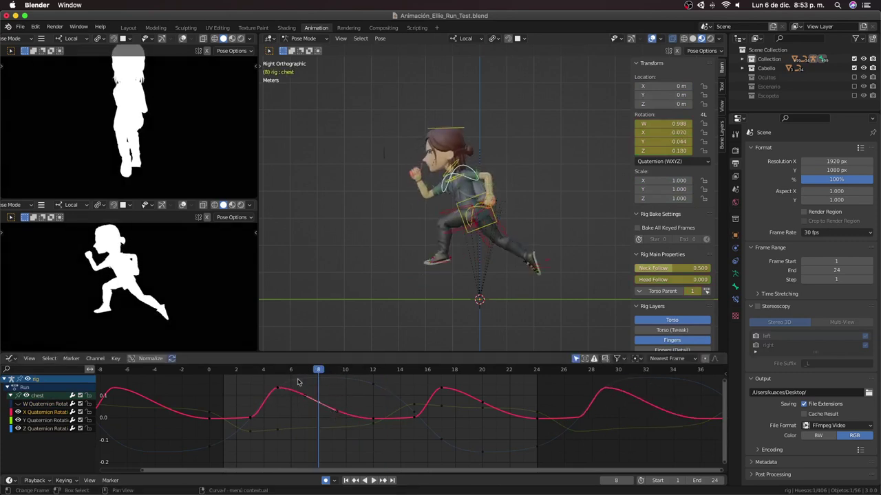
{"action": "key", "text": "space"}
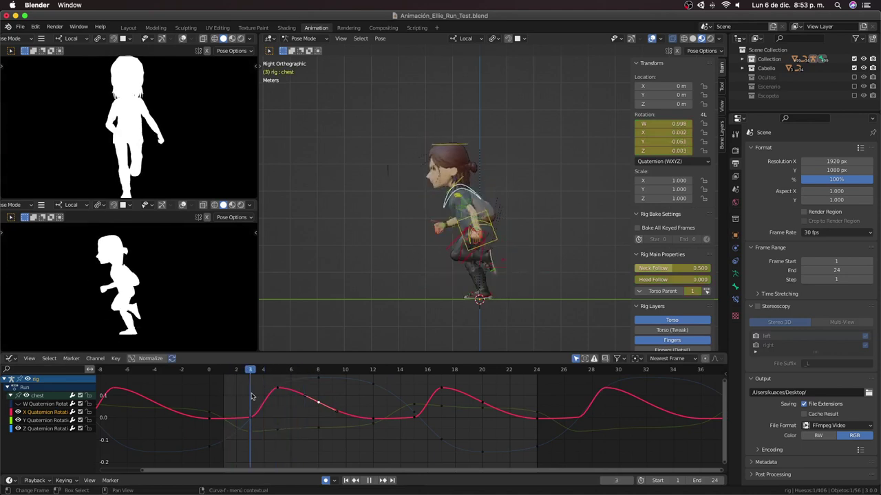
{"action": "key", "text": "space"}
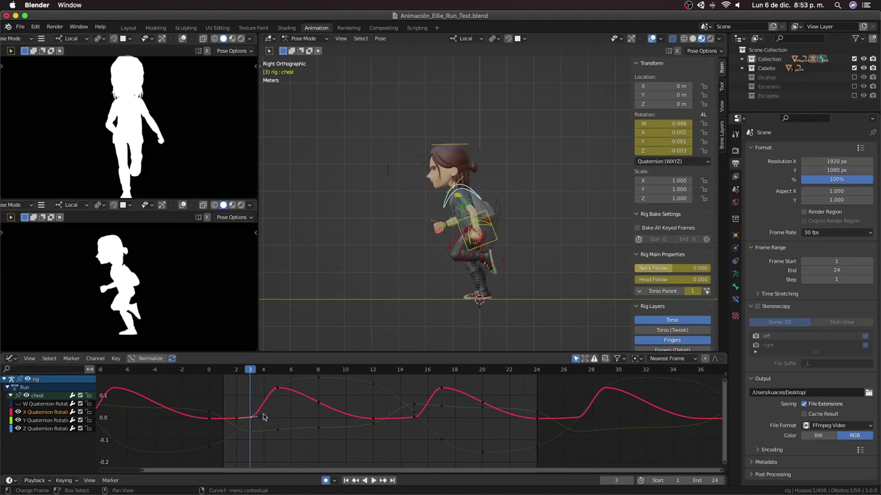
Step: Raise the frame-3 key and copy a key to around frame 14, then play back
{"action": "key", "text": "g"}
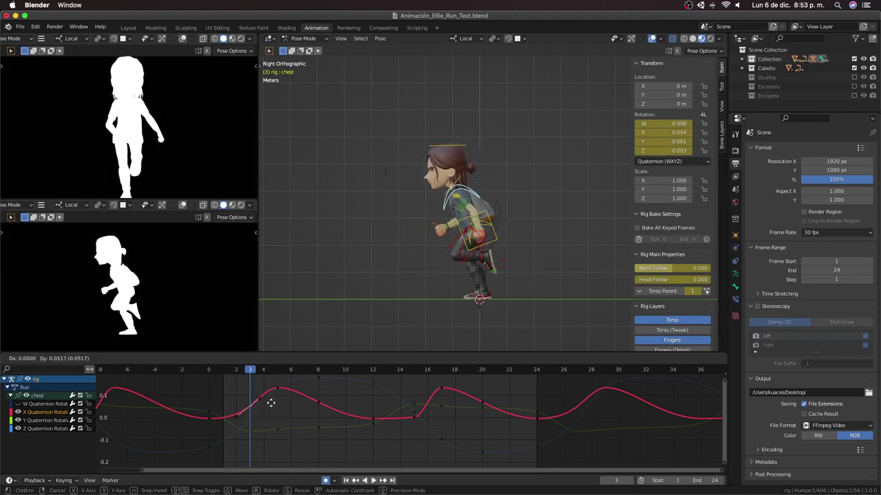
{"action": "left_click", "coordinate": [271, 402]}
{"action": "left_click", "coordinate": [410, 424]}
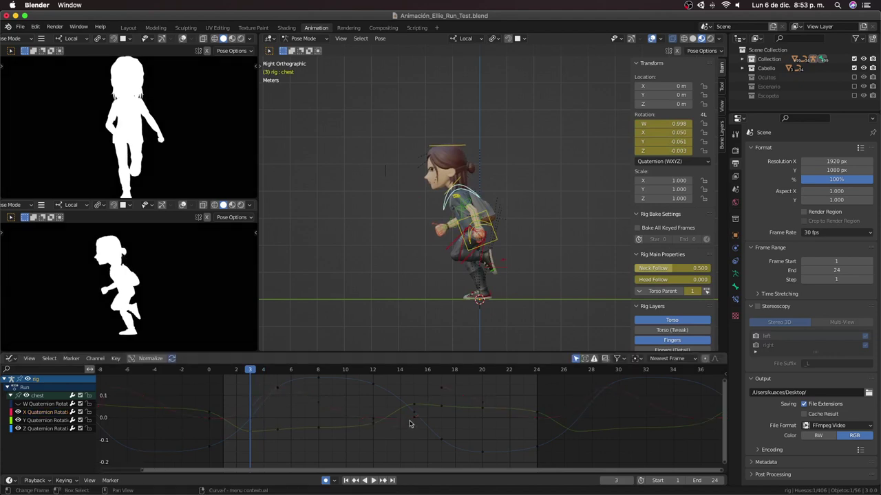
{"action": "left_click", "coordinate": [413, 418]}
{"action": "left_click", "coordinate": [415, 419]}
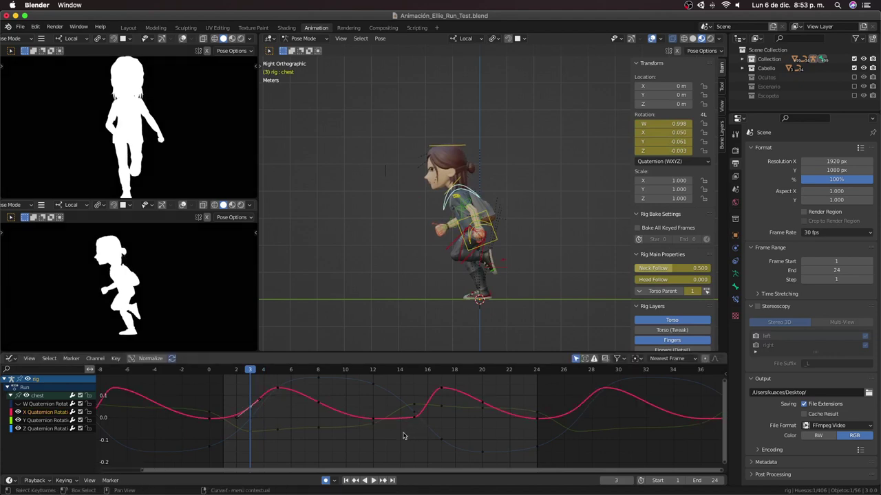
{"action": "left_click_drag", "start_coordinate": [253, 427], "coordinate": [393, 432]}
{"action": "key", "text": "x"}
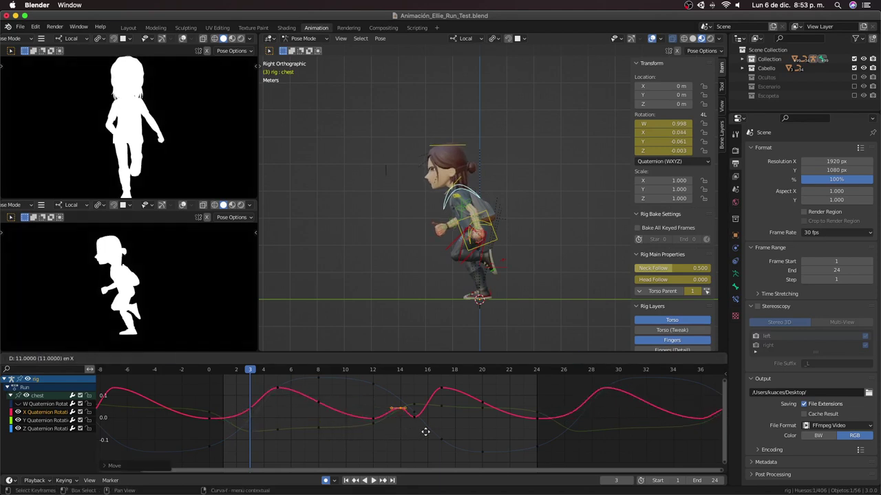
{"action": "left_click", "coordinate": [416, 433]}
{"action": "key", "text": "space"}
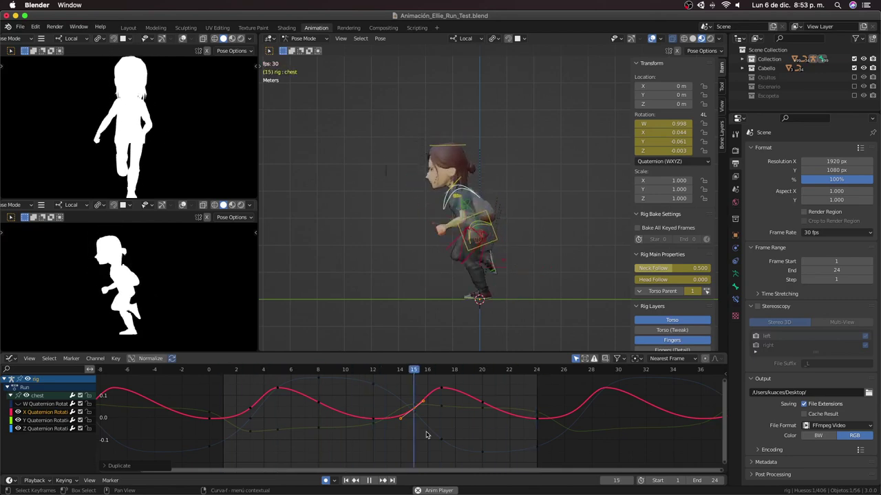
{"action": "key", "text": "space"}
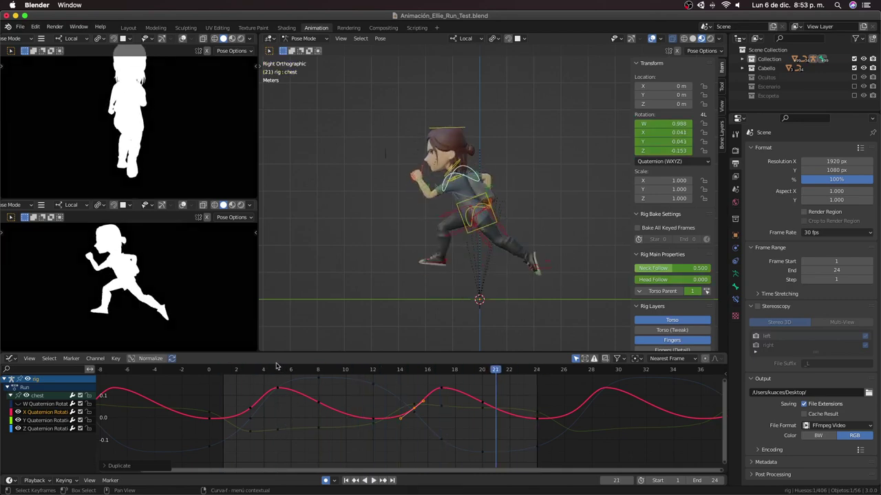
Step: Activate the chest's Y Quaternion Rotation curve, view from the front, and lower its frame-8 key
{"action": "left_click", "coordinate": [277, 369]}
{"action": "left_click", "coordinate": [277, 430]}
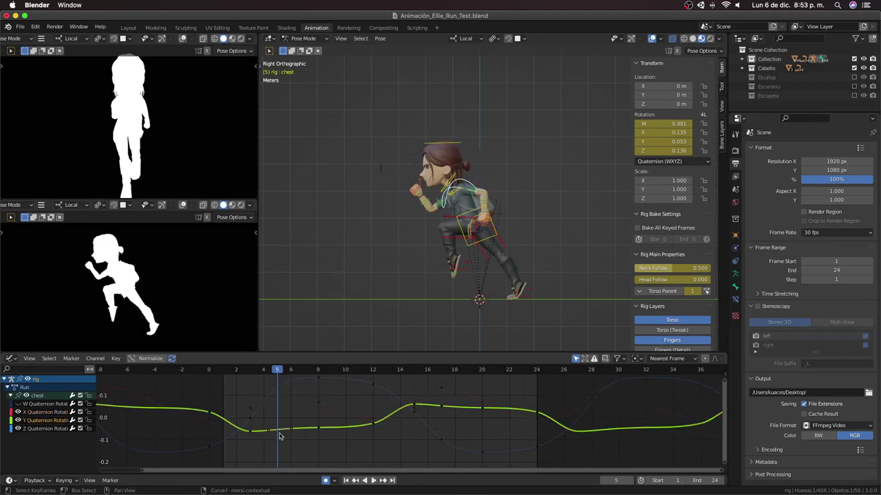
{"action": "key", "text": "KP_1"}
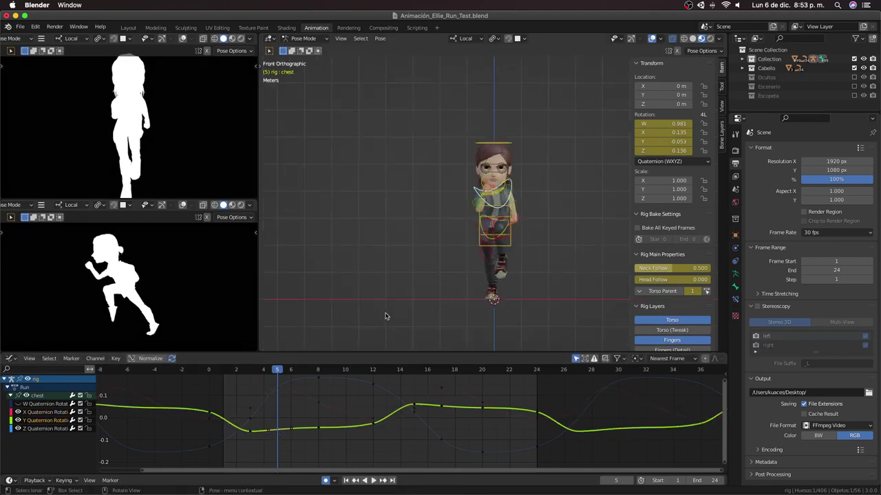
{"action": "scroll", "coordinate": [385, 317], "scroll_direction": "up", "scroll_amount": 2}
{"action": "left_click", "coordinate": [210, 372]}
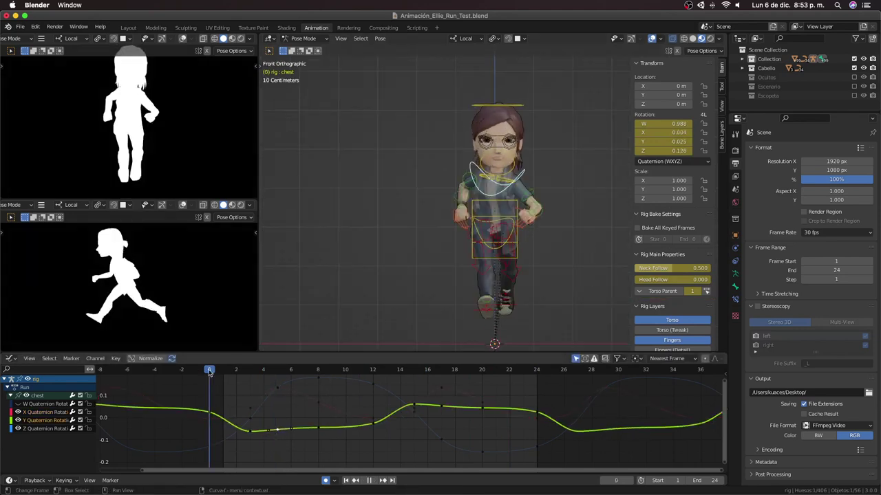
{"action": "left_click_drag", "start_coordinate": [210, 372], "coordinate": [260, 382]}
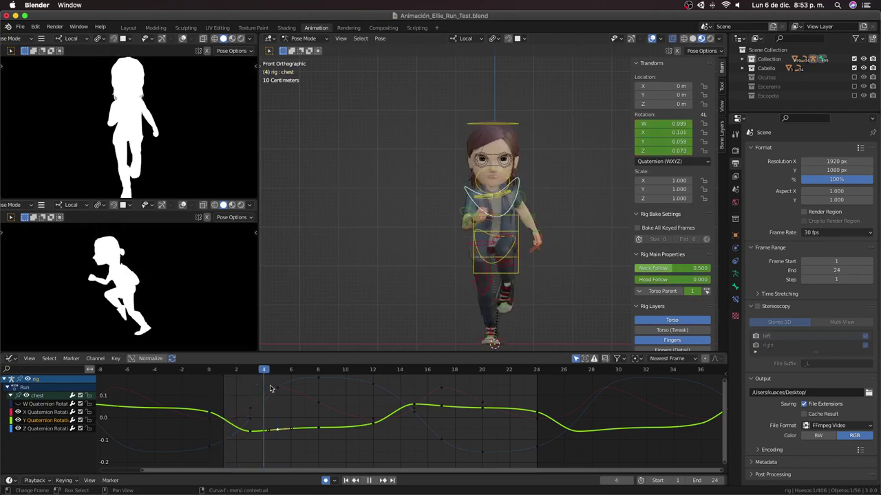
{"action": "mouse_move", "coordinate": [265, 391]}
{"action": "left_mouse_down"}
{"action": "mouse_move", "coordinate": [190, 401]}
{"action": "mouse_move", "coordinate": [314, 414]}
{"action": "mouse_move", "coordinate": [321, 439]}
{"action": "left_mouse_up"}
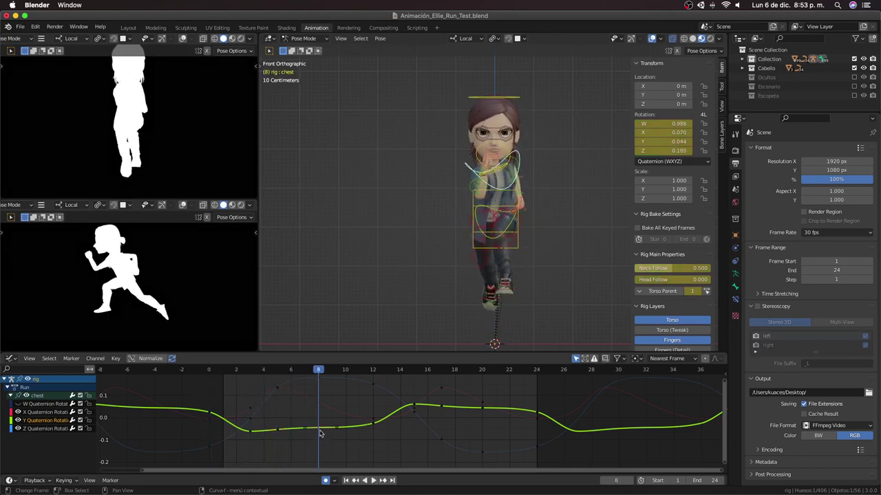
{"action": "key", "text": "g"}
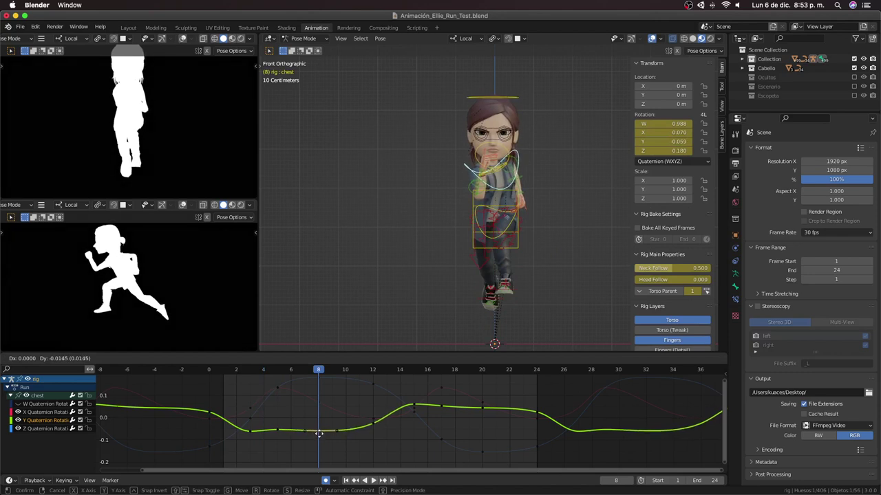
{"action": "left_click", "coordinate": [313, 433]}
{"action": "key", "text": "shift+ctrl+space"}
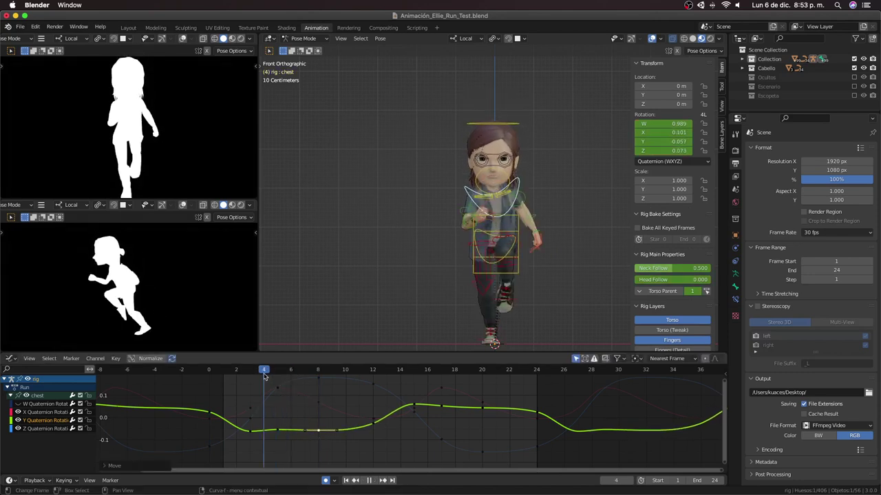
{"action": "key", "text": "space"}
Step: Raise the chest Y rotation keys near frames 3 and 20
{"action": "left_click", "coordinate": [250, 370]}
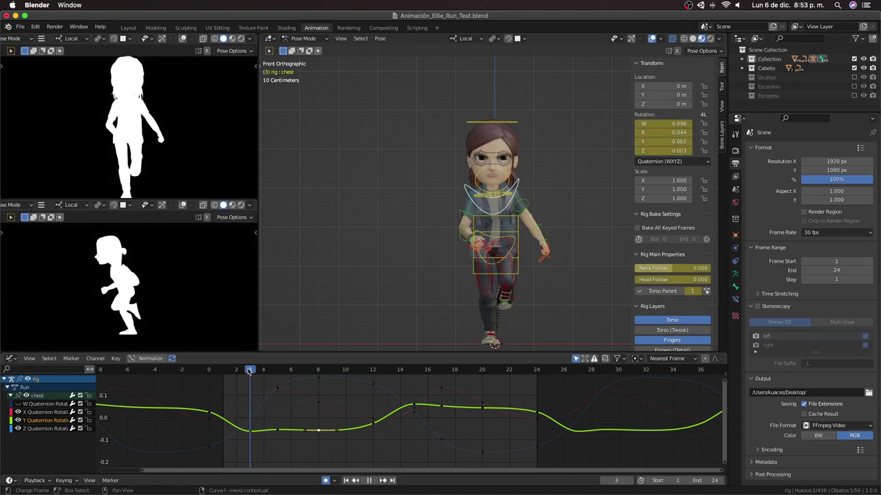
{"action": "key", "text": "g"}
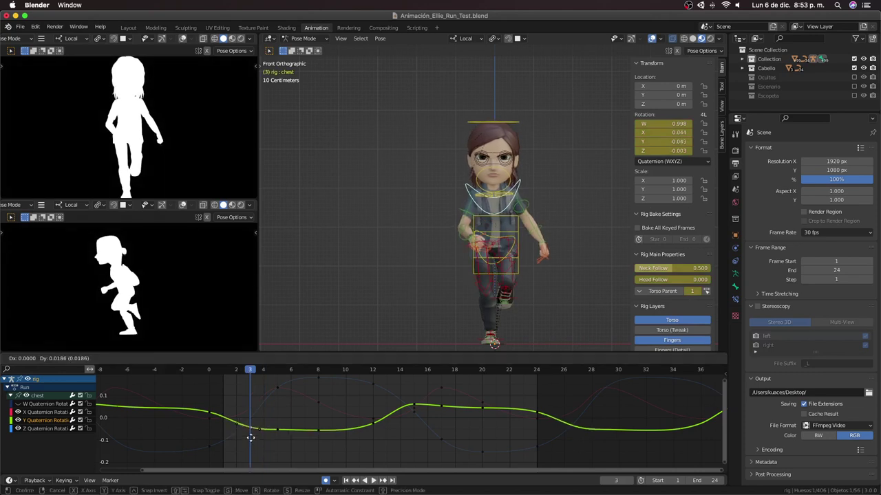
{"action": "left_click", "coordinate": [249, 430]}
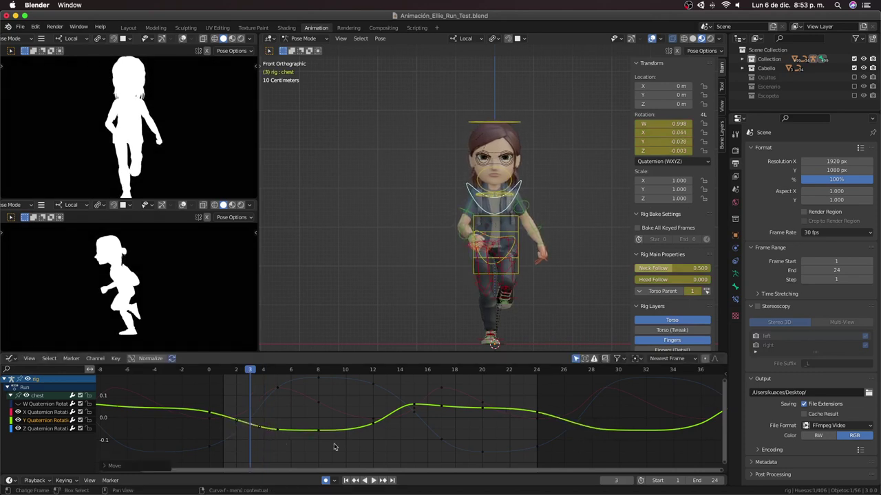
{"action": "left_click", "coordinate": [485, 411]}
{"action": "key", "text": "g"}
{"action": "left_click", "coordinate": [481, 407]}
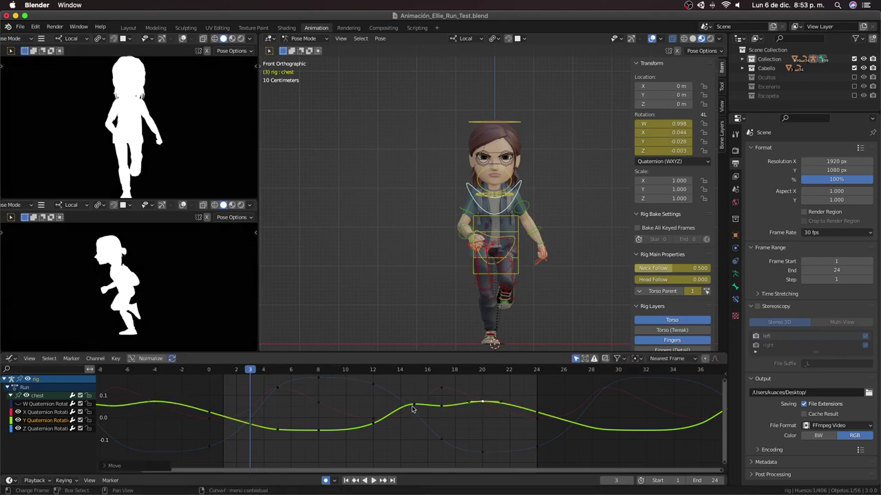
Step: Reposition the frame-15 key into an even wave and play back the run cycle
{"action": "left_click", "coordinate": [413, 408]}
{"action": "key", "text": "g"}
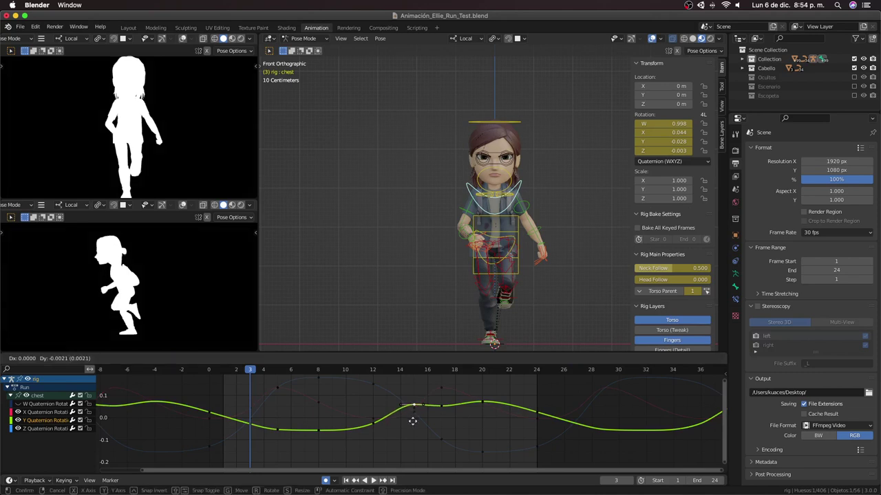
{"action": "left_click", "coordinate": [412, 424]}
{"action": "key", "text": "g"}
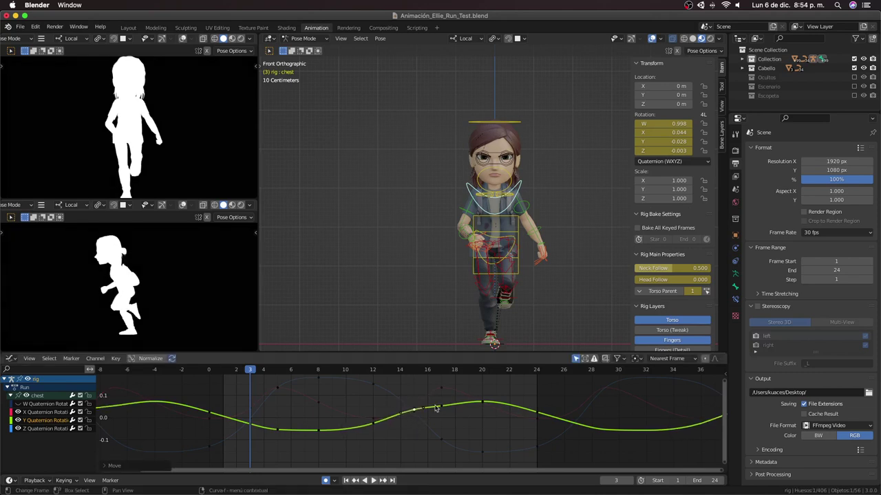
{"action": "left_click", "coordinate": [441, 420]}
{"action": "key", "text": "g"}
{"action": "left_click", "coordinate": [435, 413]}
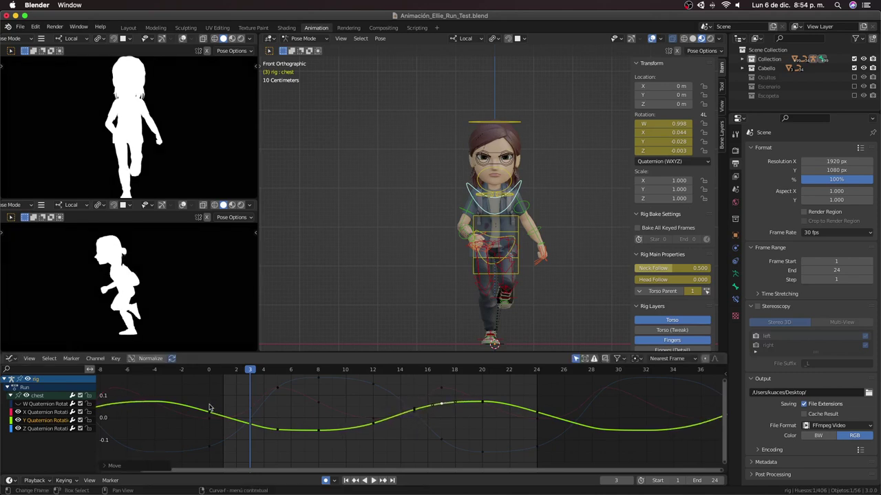
{"action": "left_click", "coordinate": [275, 430]}
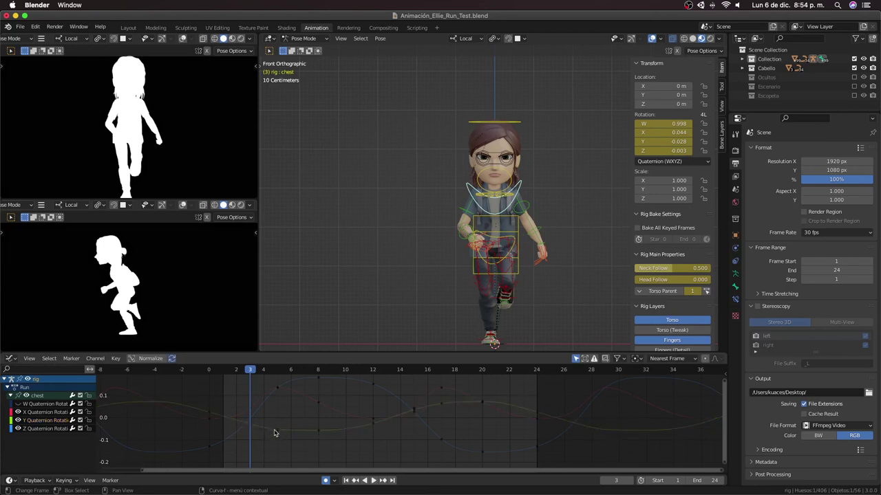
{"action": "key", "text": "space"}
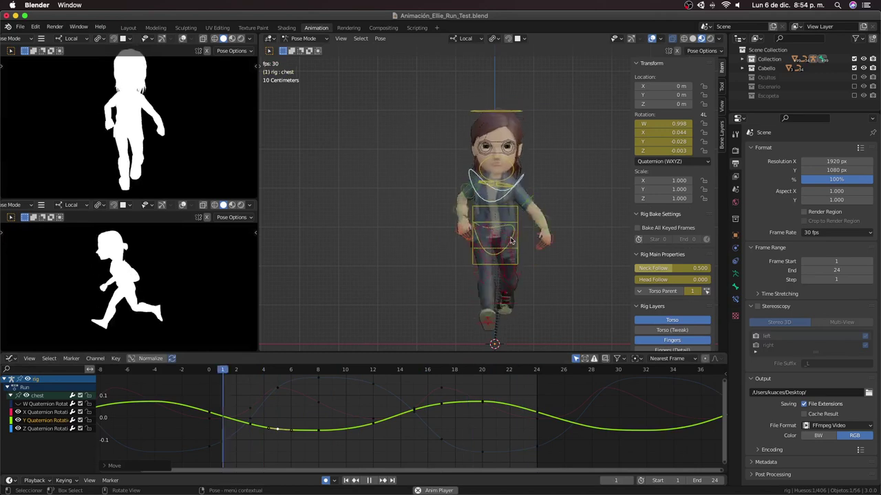
Step: Select the left foot IK control foot_ik.L and frame all its keyframes in the Graph Editor
{"action": "mouse_move", "coordinate": [510, 241]}
{"action": "middle_mouse_down"}
{"action": "mouse_move", "coordinate": [465, 270]}
{"action": "mouse_move", "coordinate": [571, 276]}
{"action": "mouse_move", "coordinate": [472, 305]}
{"action": "mouse_move", "coordinate": [489, 337]}
{"action": "middle_mouse_up"}
{"action": "scroll", "coordinate": [472, 305], "scroll_direction": "up", "scroll_amount": 5}
{"action": "key", "text": "space"}
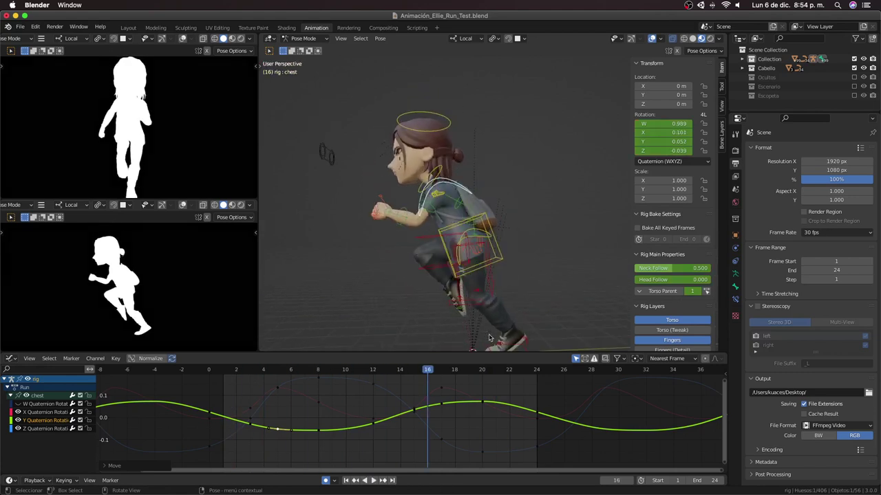
{"action": "left_click", "coordinate": [519, 349]}
{"action": "scroll", "coordinate": [481, 310], "scroll_direction": "down", "scroll_amount": 3}
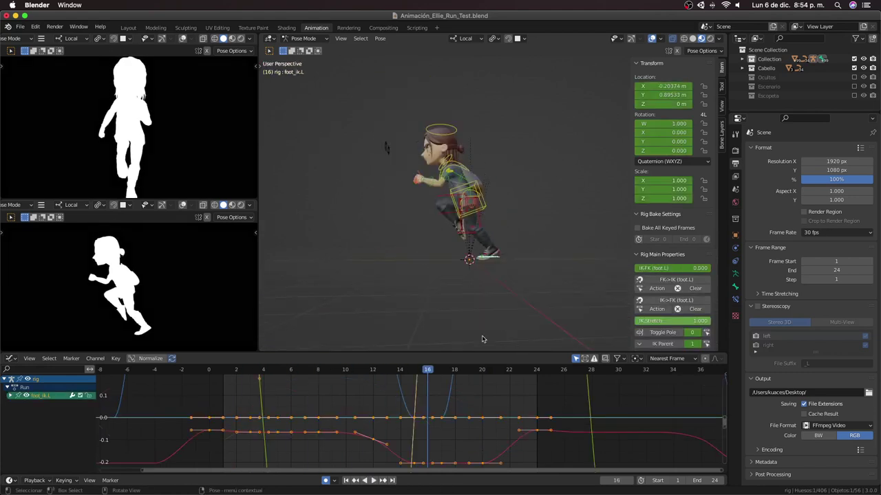
{"action": "left_click", "coordinate": [227, 375]}
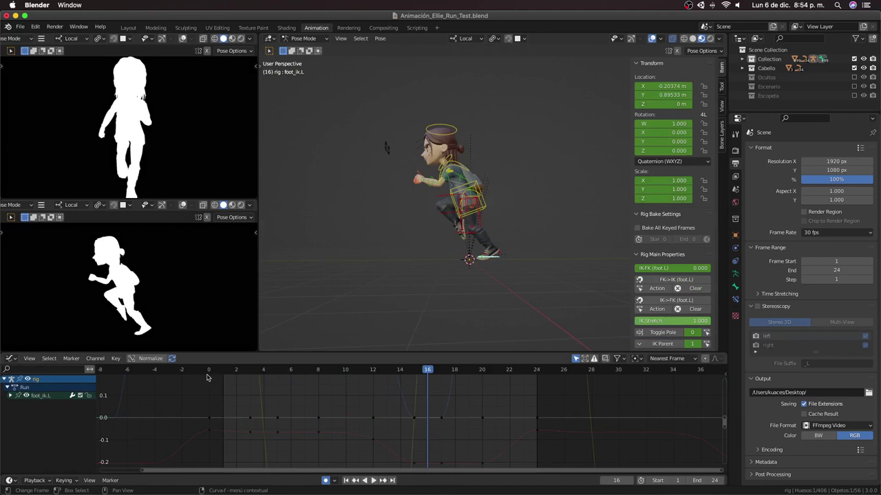
{"action": "left_click", "coordinate": [209, 370]}
{"action": "key", "text": "a"}
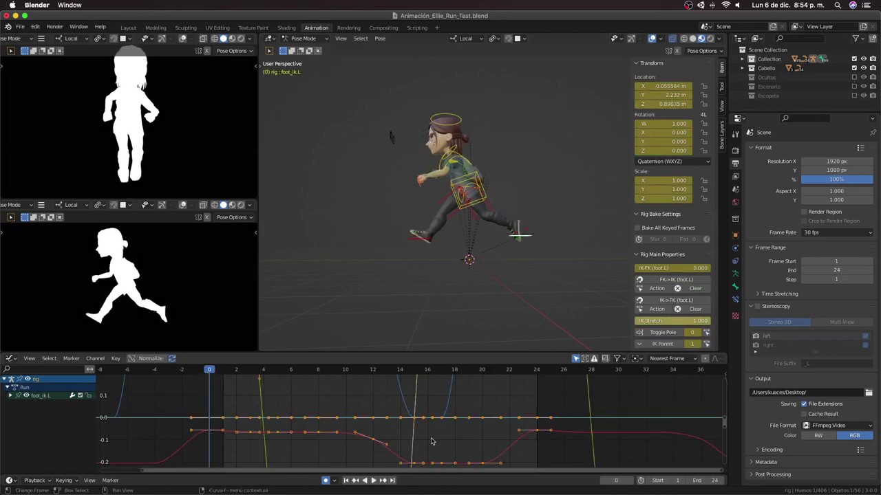
{"action": "key", "text": "Home"}
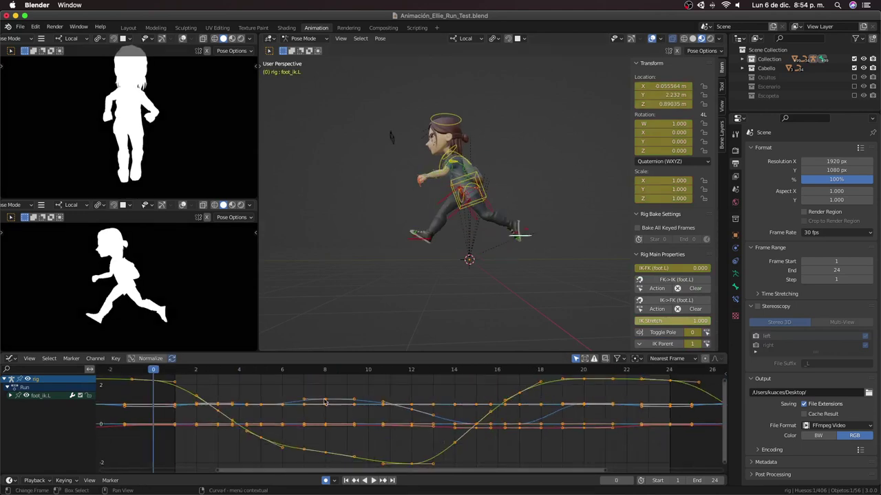
Step: Reselect foot_ik.L after trying the right foot controls, and switch to Right Orthographic view
{"action": "left_click", "coordinate": [415, 238]}
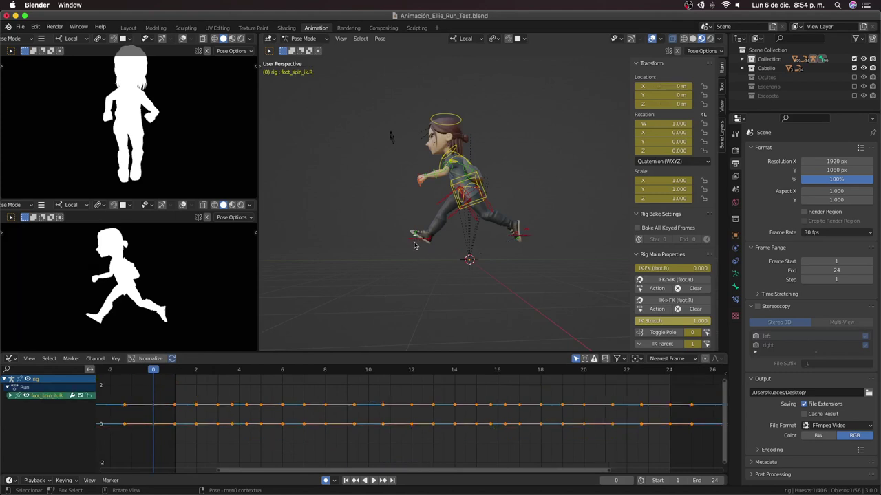
{"action": "left_click", "coordinate": [415, 239]}
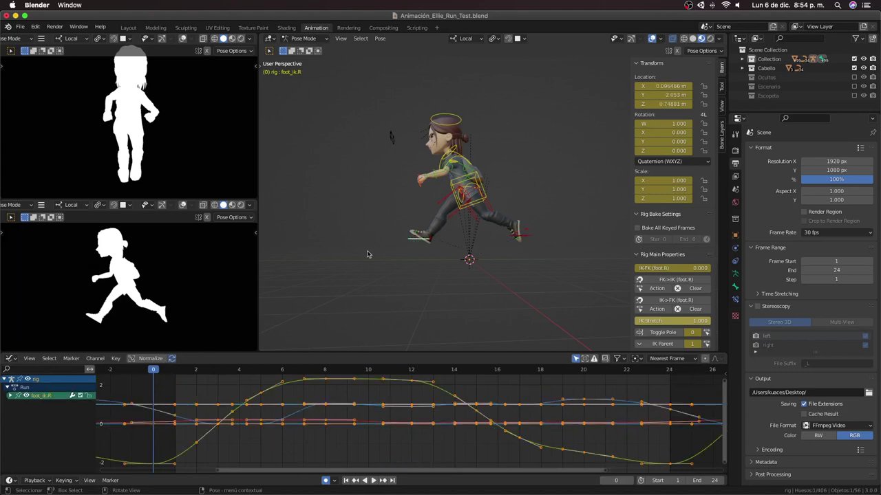
{"action": "left_click", "coordinate": [536, 238]}
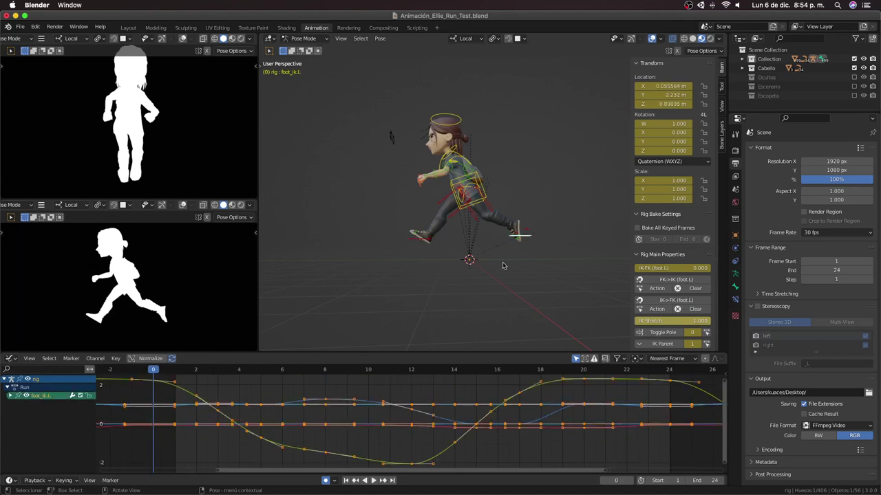
{"action": "scroll", "coordinate": [502, 265], "scroll_direction": "down", "scroll_amount": 2}
{"action": "key", "text": "KP_3"}
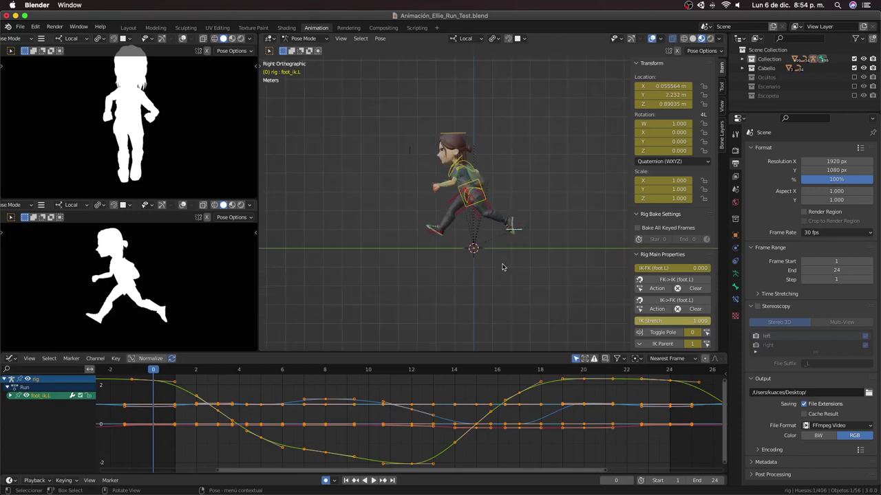
{"action": "middle_click_drag", "start_coordinate": [185, 407], "coordinate": [190, 409]}
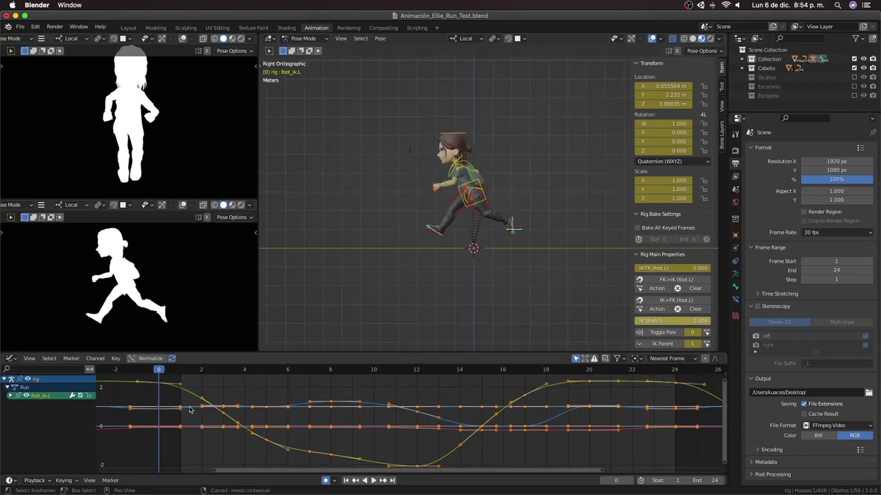
{"action": "left_click", "coordinate": [157, 387]}
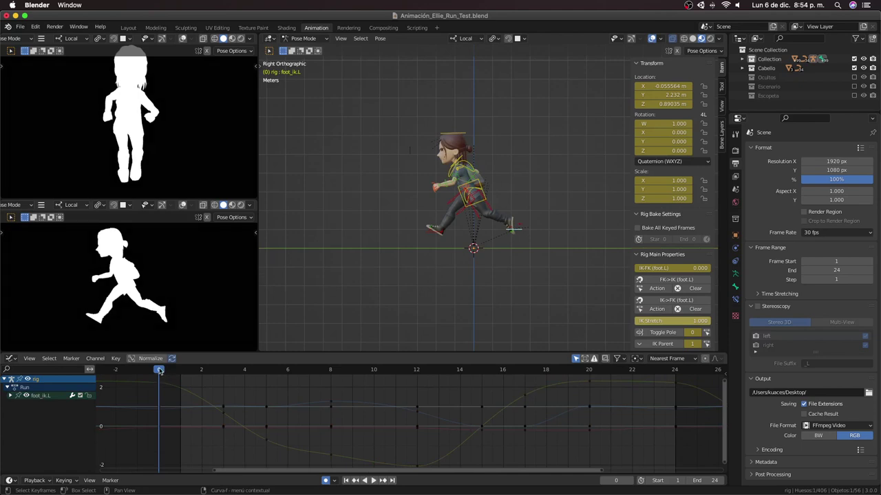
Step: Select the foot's Y Location curve and lower its frame-8 key
{"action": "left_click", "coordinate": [162, 385]}
{"action": "key", "text": "space"}
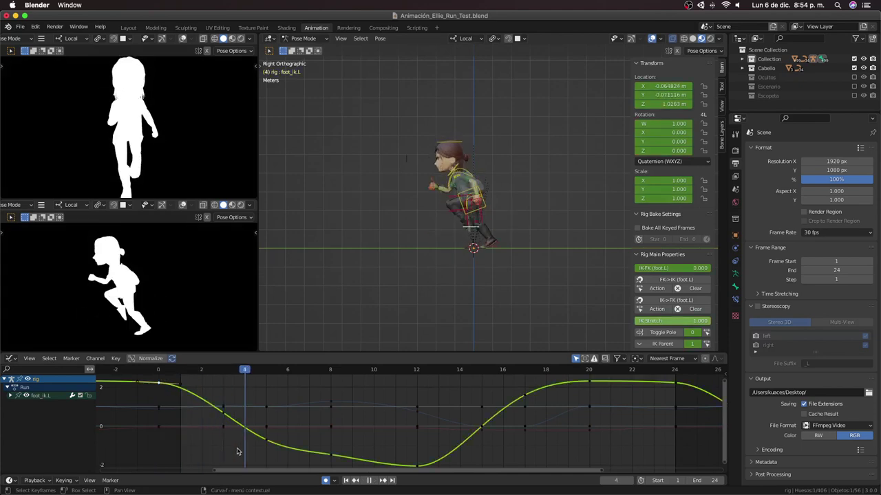
{"action": "key", "text": "space"}
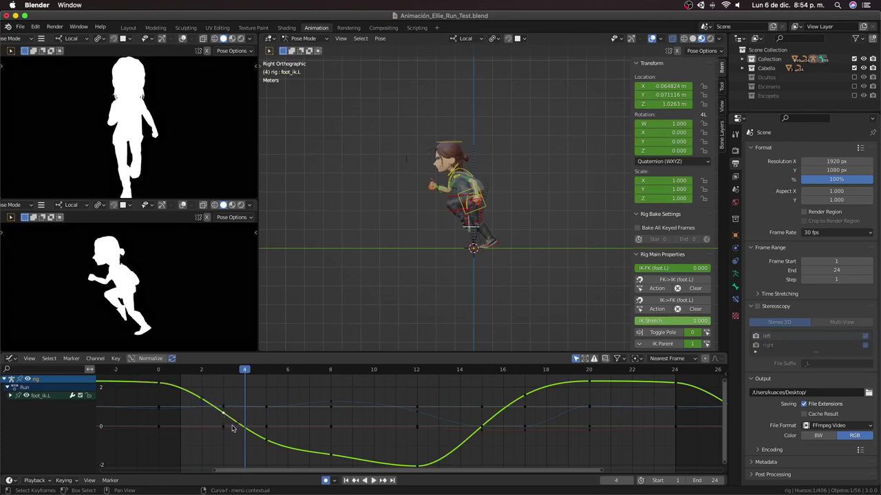
{"action": "key", "text": "g"}
{"action": "key", "text": "Escape"}
{"action": "key", "text": "space"}
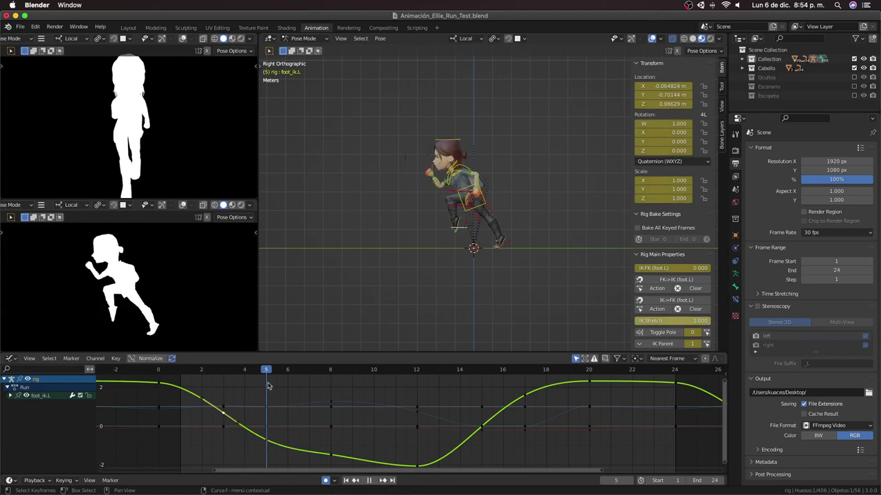
{"action": "key", "text": "space"}
{"action": "middle_click_drag", "start_coordinate": [354, 429], "coordinate": [356, 416]}
{"action": "key", "text": "g"}
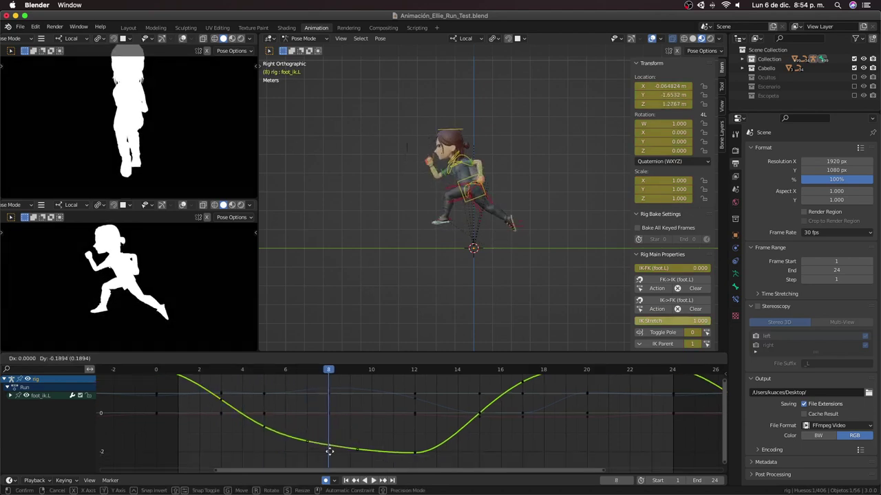
{"action": "left_click", "coordinate": [330, 452]}
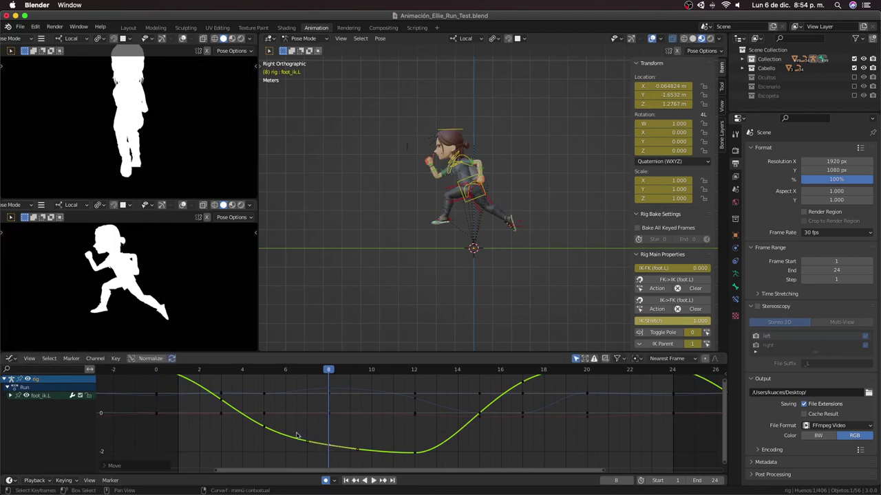
Step: Raise the key near frame 5 by about 0.09, check playback, and select the blue curve's frame-12 key
{"action": "left_click", "coordinate": [260, 432]}
{"action": "key", "text": "g"}
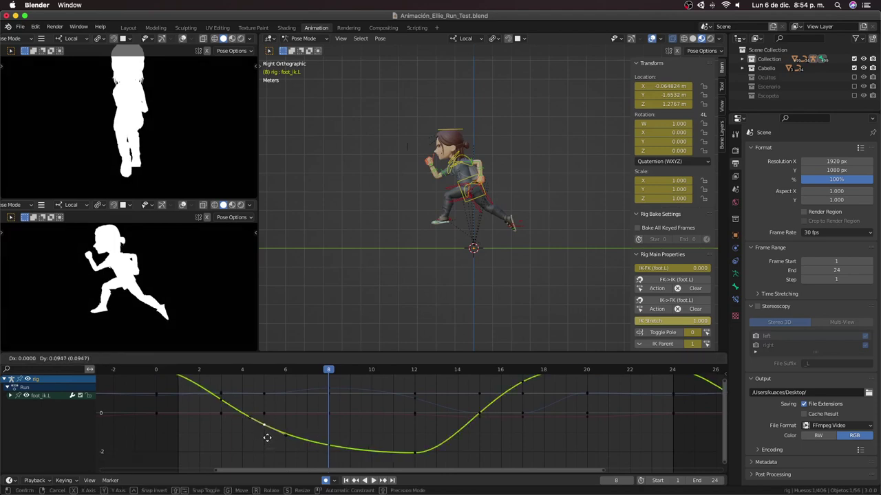
{"action": "left_click", "coordinate": [267, 438]}
{"action": "left_click", "coordinate": [262, 371]}
{"action": "key", "text": "space"}
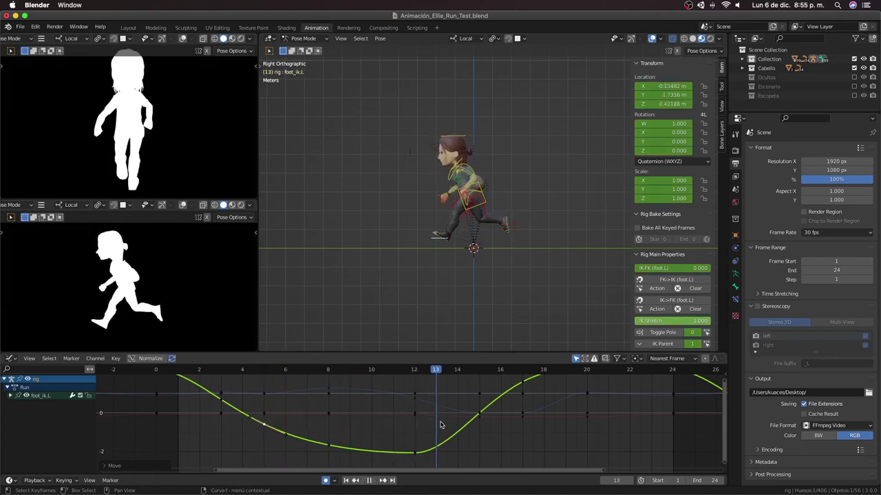
{"action": "left_click_drag", "start_coordinate": [436, 426], "coordinate": [457, 432]}
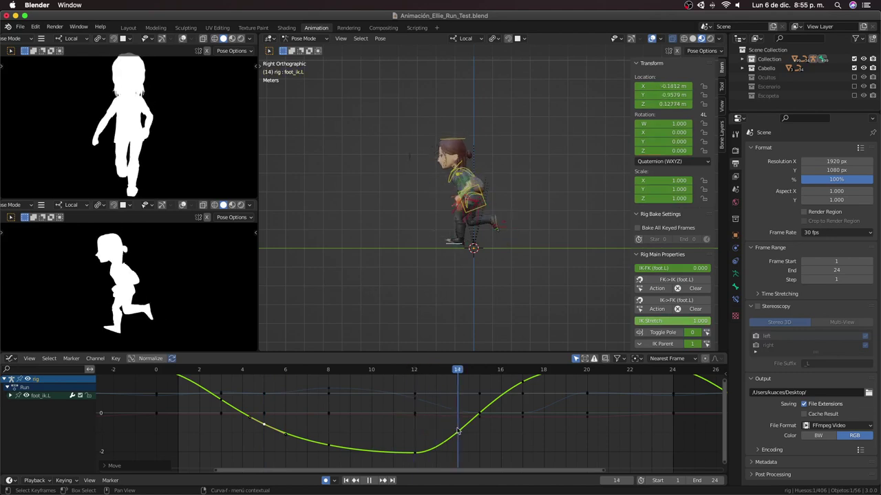
{"action": "scroll", "coordinate": [466, 432], "scroll_direction": "up", "scroll_amount": 1}
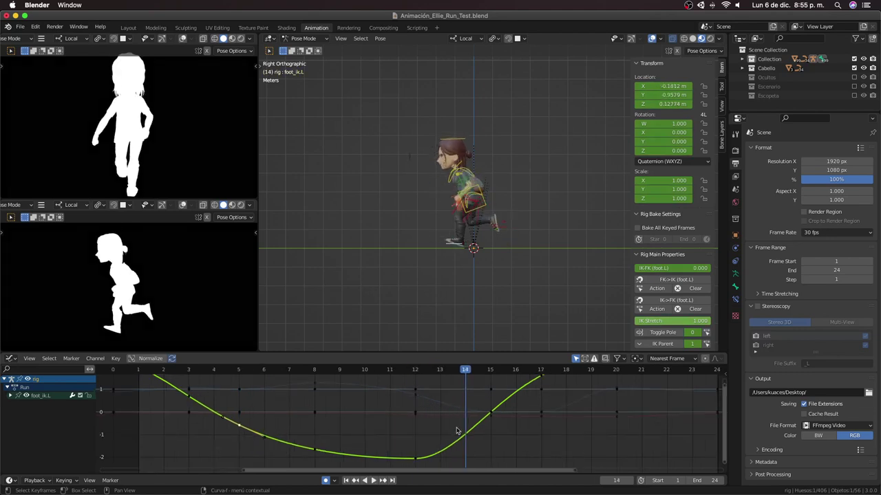
{"action": "middle_click_drag", "start_coordinate": [461, 430], "coordinate": [364, 407]}
{"action": "left_click", "coordinate": [393, 418]}
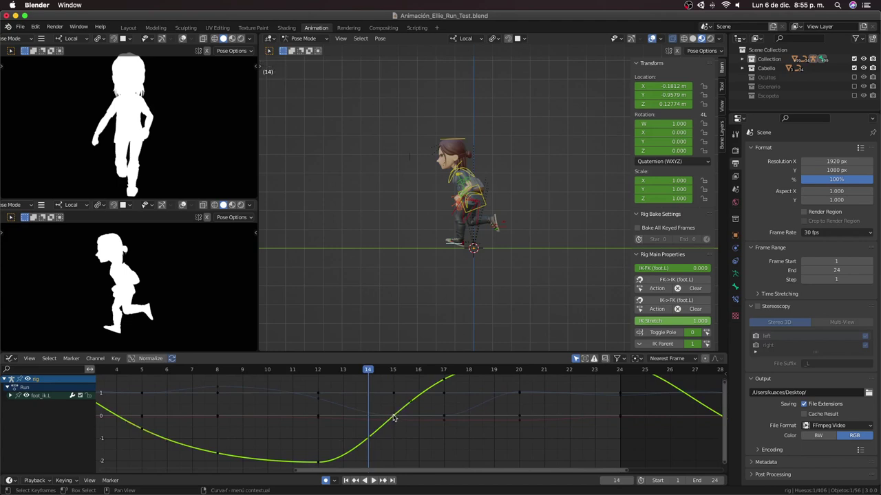
{"action": "left_click", "coordinate": [318, 399]}
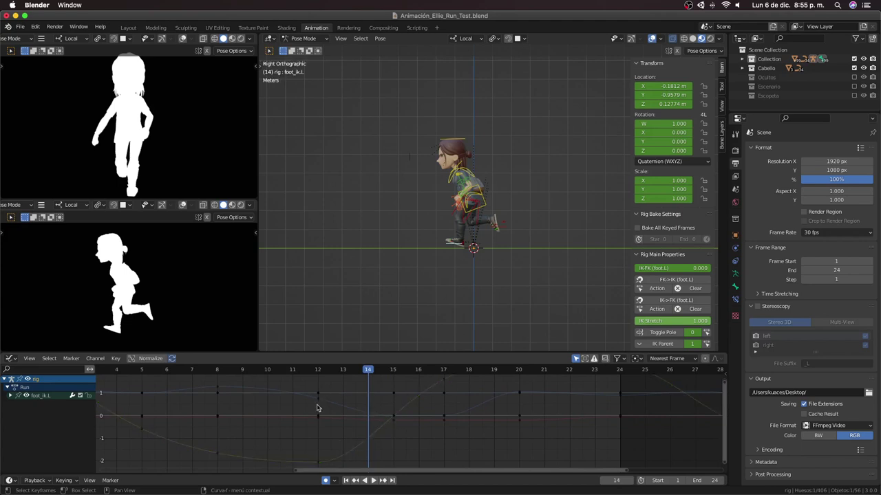
Step: Hide the red curve and move the blue curve's frame-15 key two frames earlier to frame 13
{"action": "left_click", "coordinate": [318, 461], "text": "shift"}
{"action": "key", "text": "shift+h"}
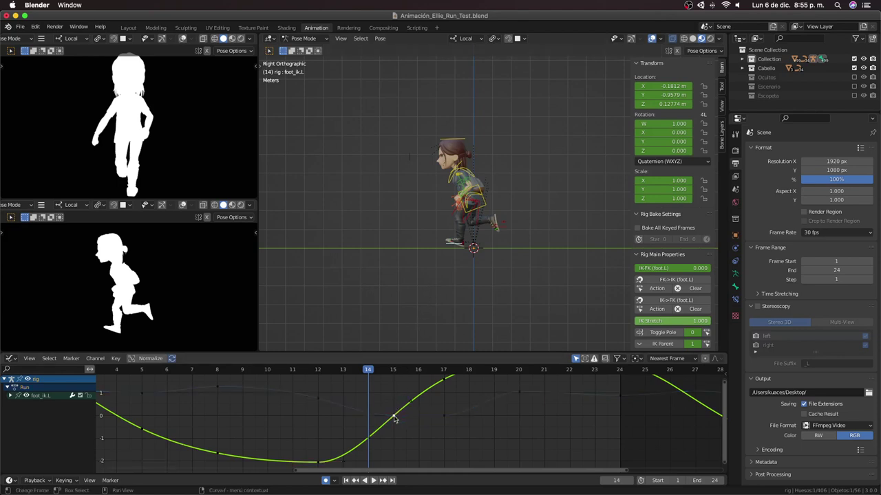
{"action": "left_click", "coordinate": [395, 416]}
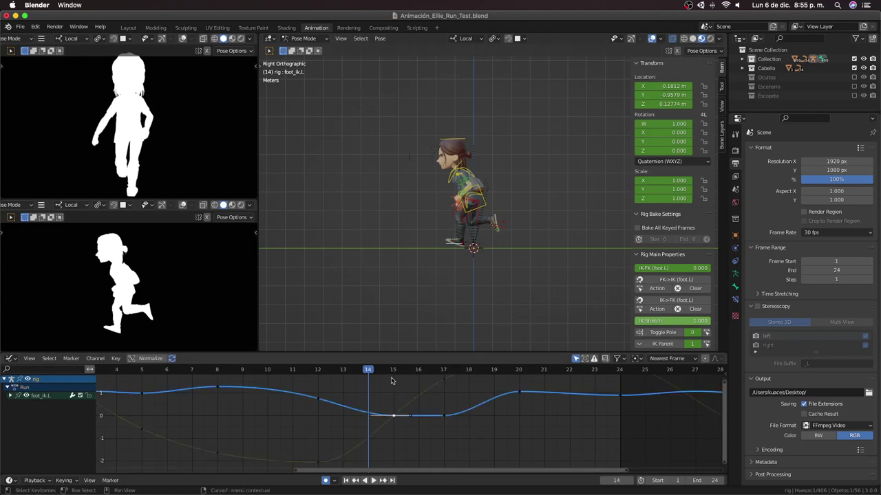
{"action": "key", "text": "Right"}
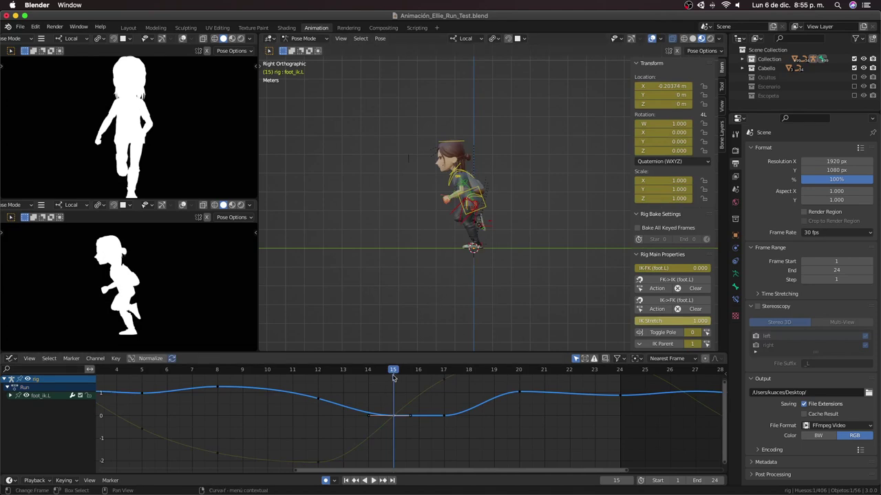
{"action": "key", "text": "ctrl+shift+space"}
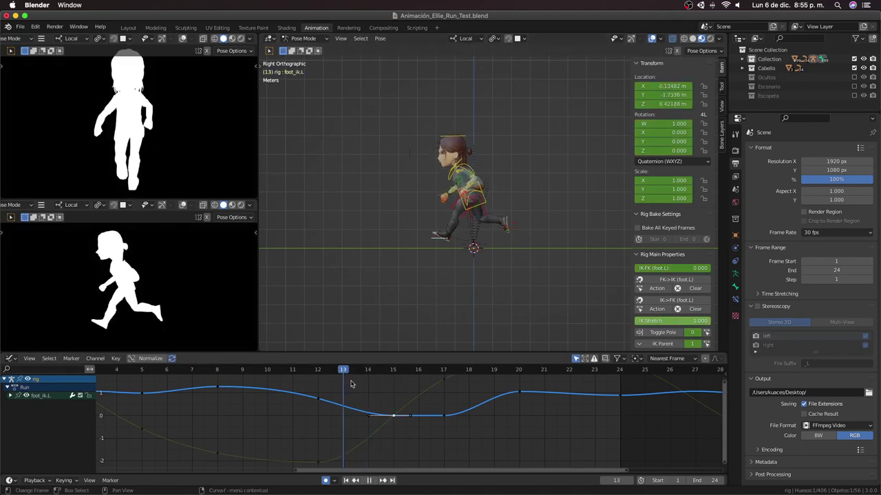
{"action": "key", "text": "space"}
{"action": "key", "text": "g"}
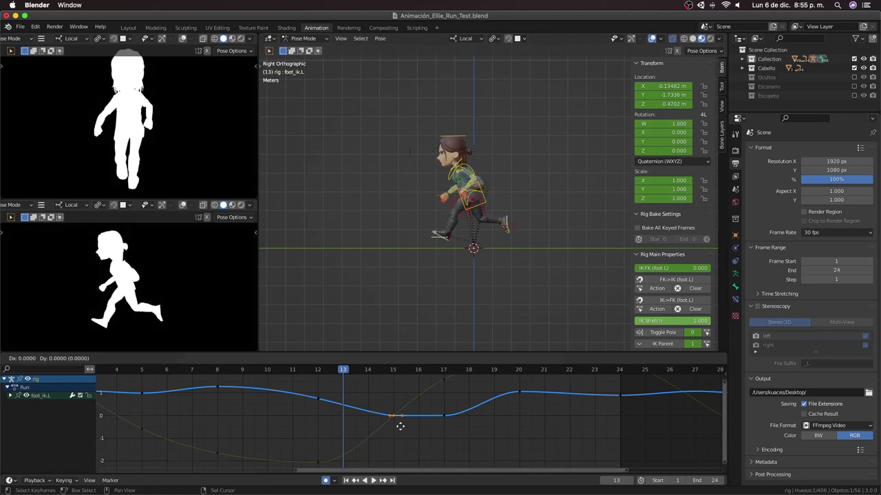
{"action": "key", "text": "x"}
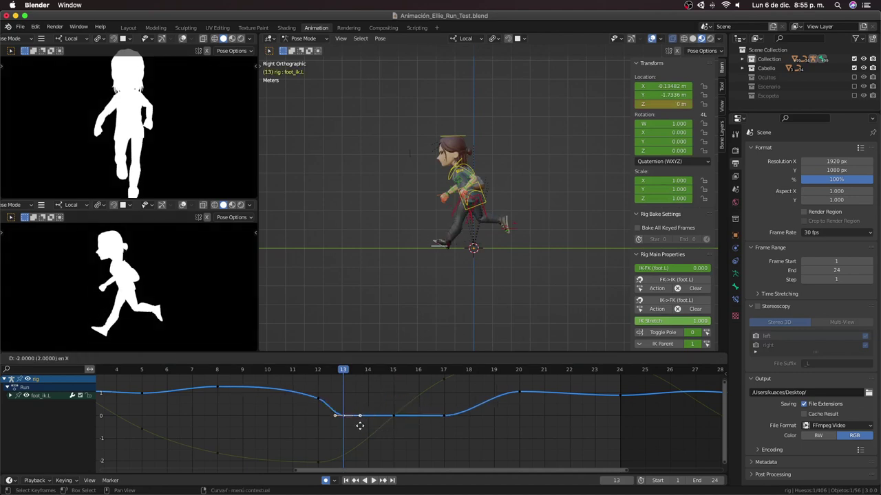
{"action": "left_click", "coordinate": [358, 429]}
Step: Lift foot_ik.L slightly along Z to about 0.082 m, then select the left heel control
{"action": "scroll", "coordinate": [413, 290], "scroll_direction": "up", "scroll_amount": 4}
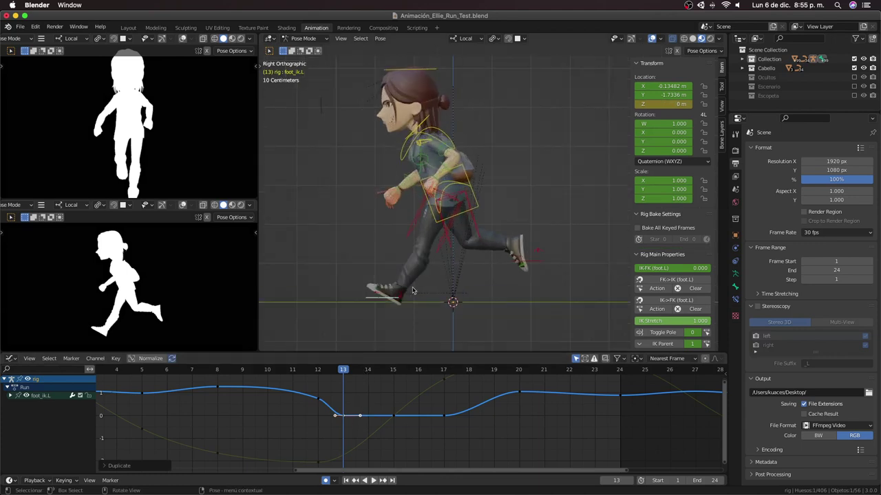
{"action": "middle_click_drag", "start_coordinate": [399, 315], "coordinate": [407, 302], "text": "shift"}
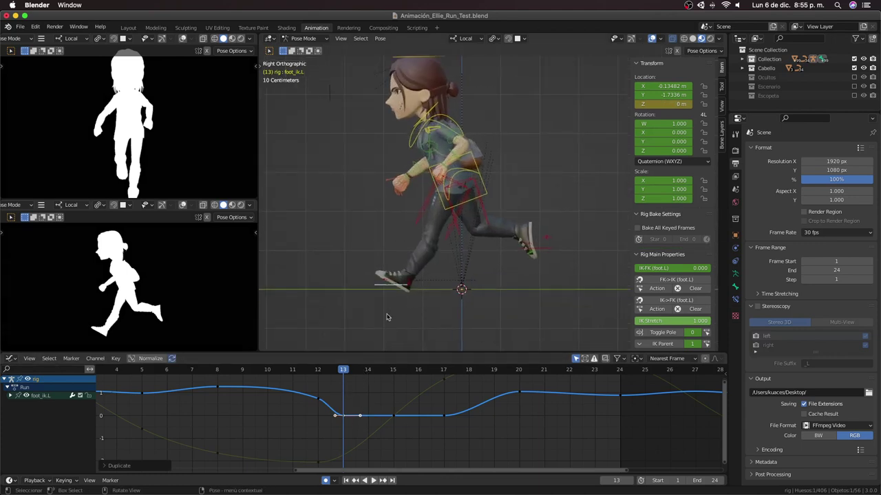
{"action": "key", "text": "g"}
{"action": "key", "text": "z"}
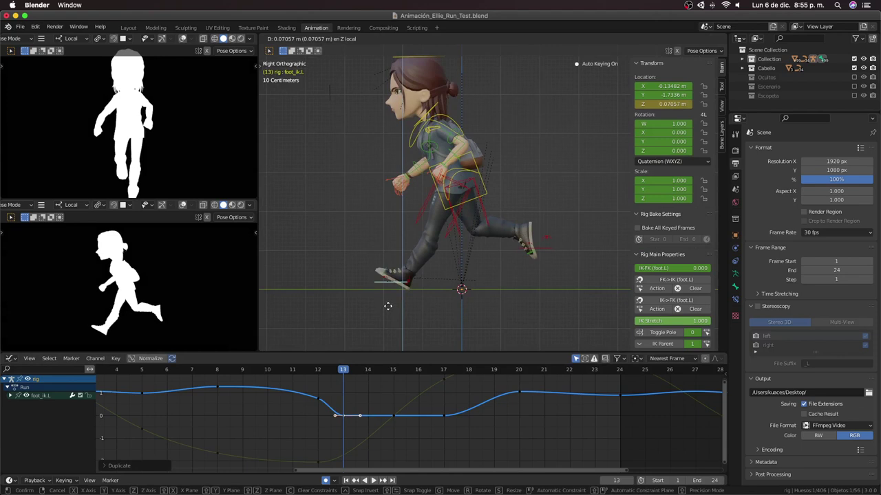
{"action": "left_click", "coordinate": [385, 309]}
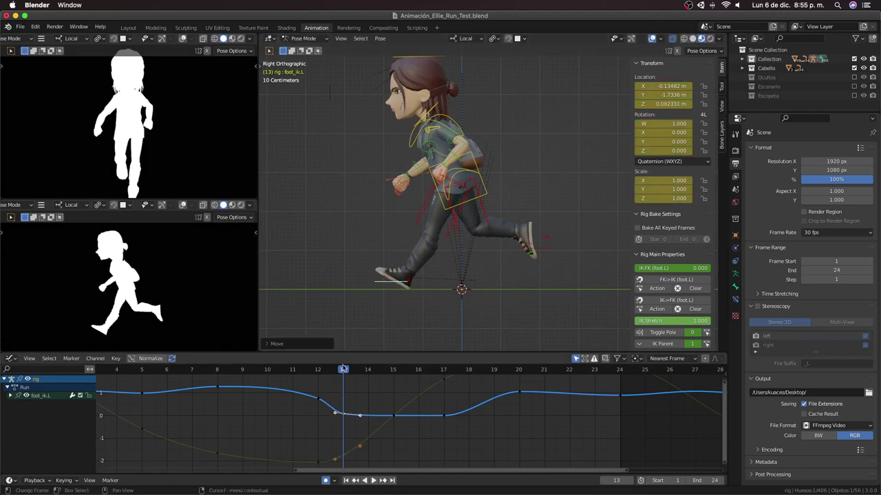
{"action": "left_click_drag", "start_coordinate": [343, 368], "coordinate": [366, 372]}
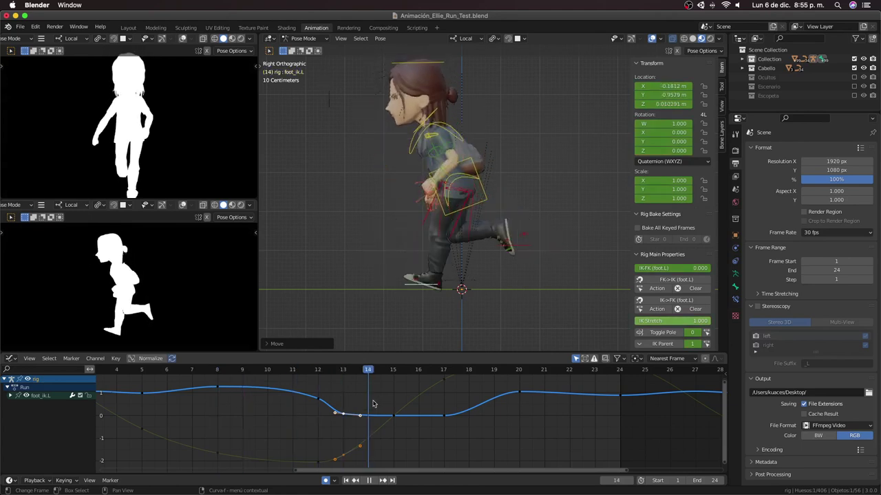
{"action": "key", "text": "Escape"}
{"action": "left_click", "coordinate": [439, 286]}
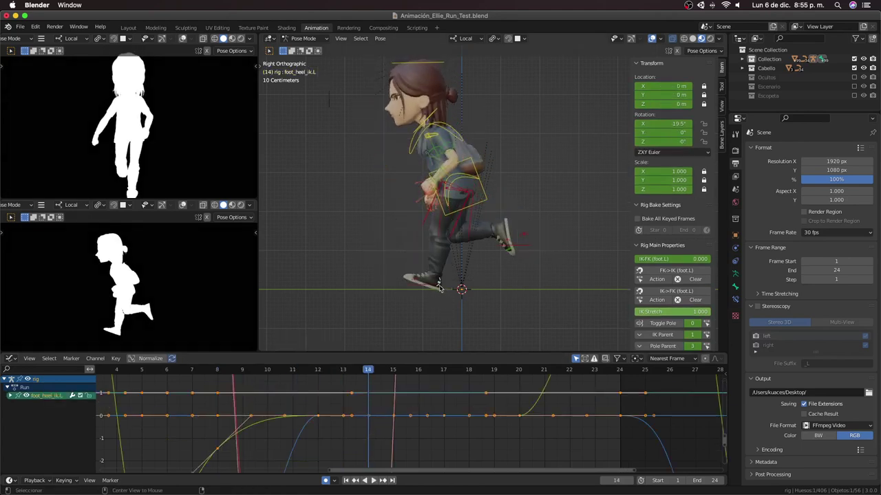
Step: Reset the left heel rotation at frame 14 and rotate it -28.2° at frame 13
{"action": "key", "text": "alt+r"}
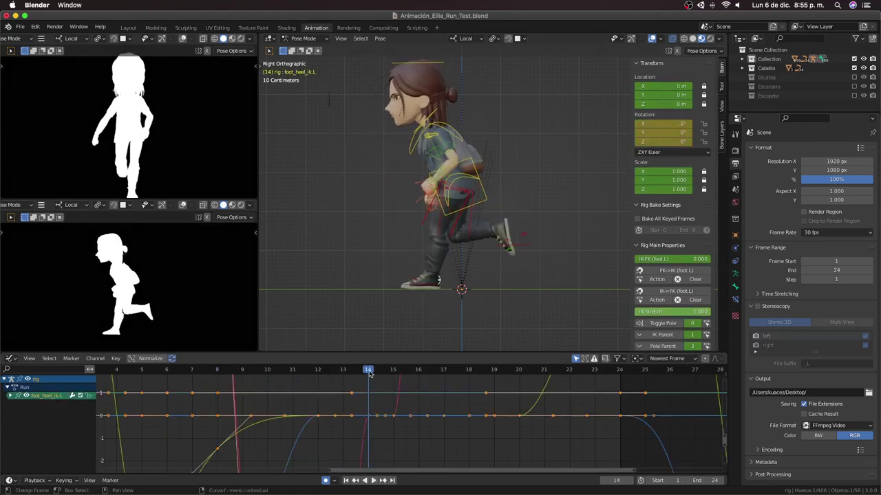
{"action": "key", "text": "Left"}
{"action": "key", "text": "r"}
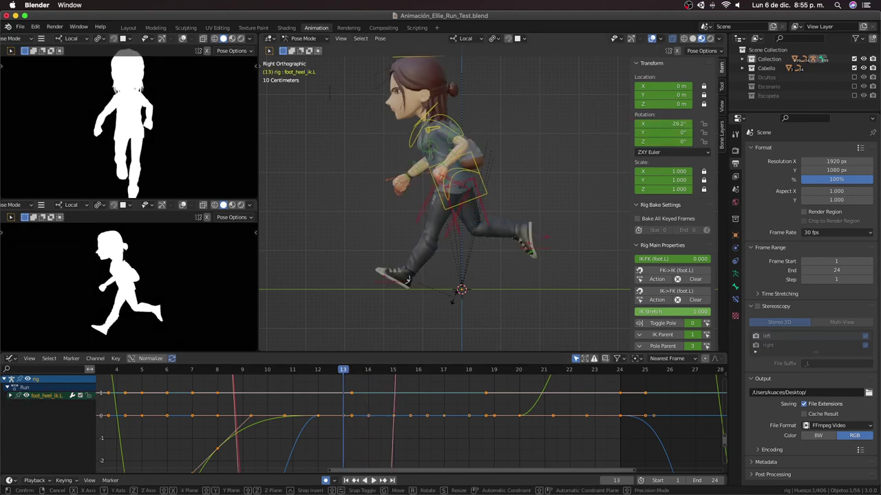
{"action": "left_click", "coordinate": [407, 279]}
{"action": "left_click", "coordinate": [366, 372]}
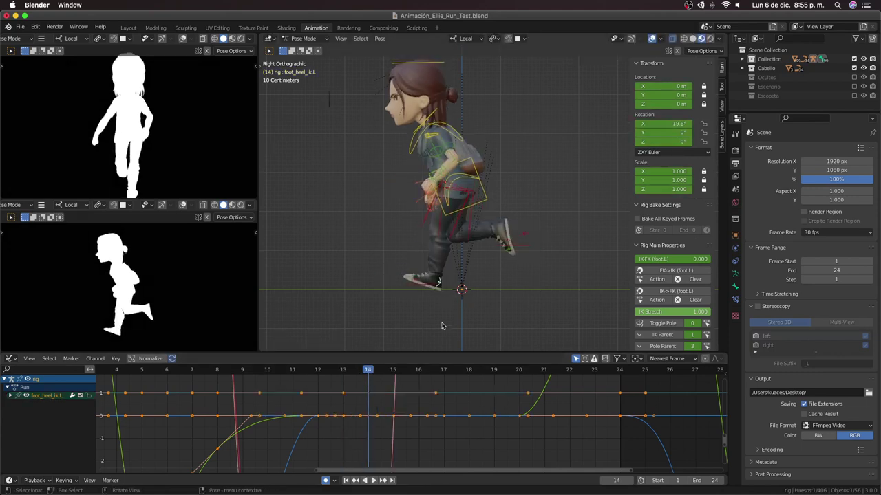
{"action": "left_click", "coordinate": [428, 288]}
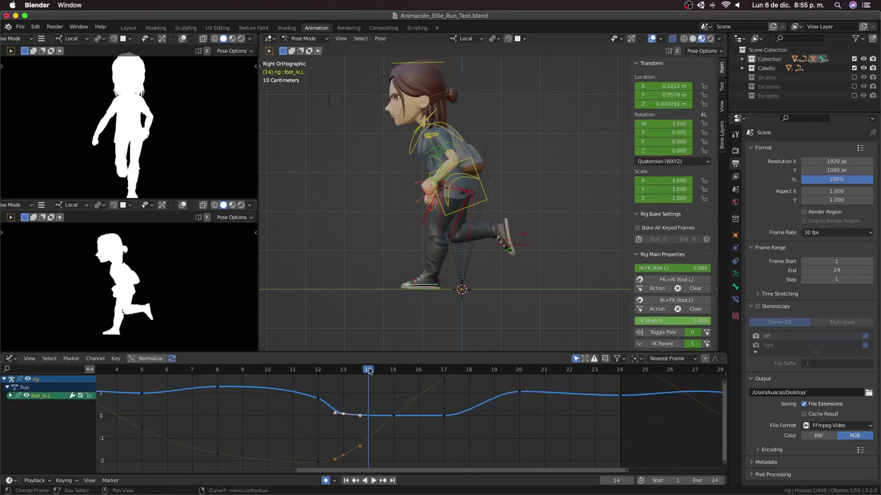
Step: Play back and scrub frames 12–20 to review the left foot's step
{"action": "key", "text": "space"}
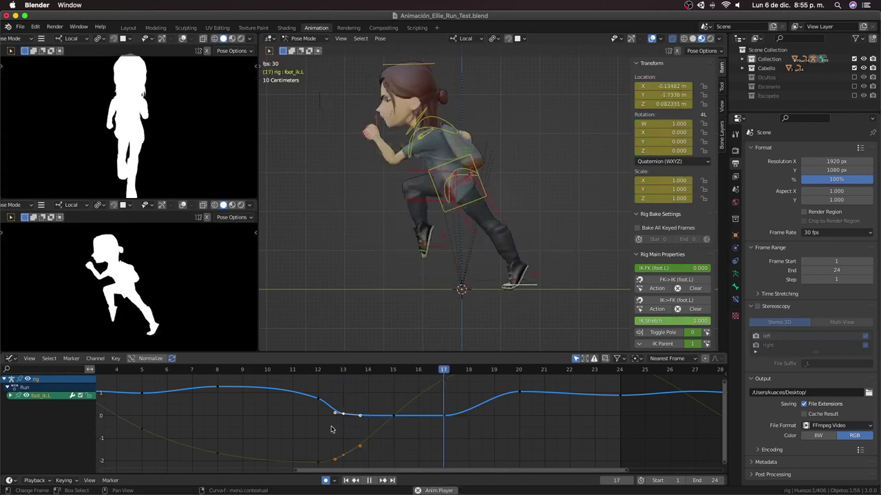
{"action": "scroll", "coordinate": [344, 425], "scroll_direction": "down", "scroll_amount": 2}
{"action": "scroll", "coordinate": [364, 421], "scroll_direction": "down", "scroll_amount": 2}
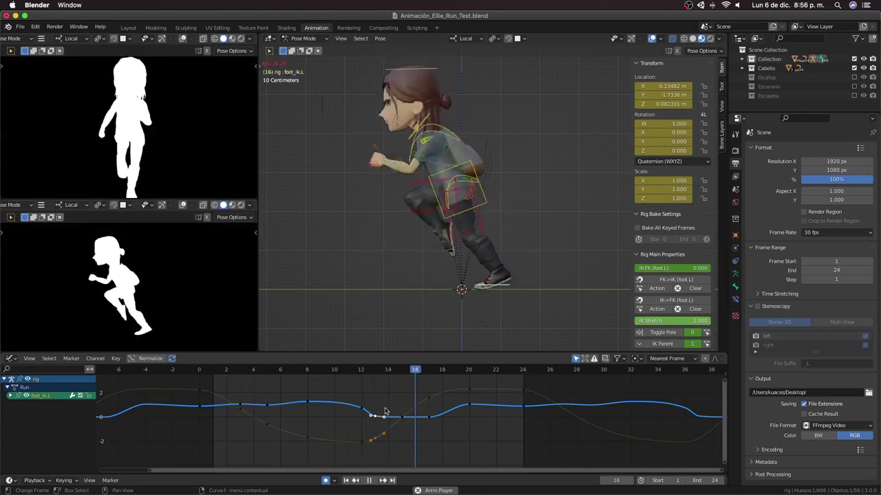
{"action": "key", "text": "space"}
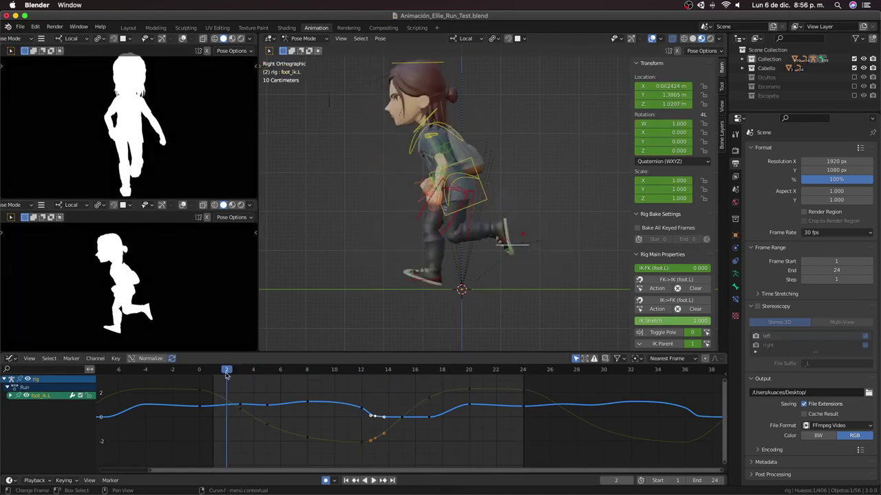
{"action": "key", "text": "space"}
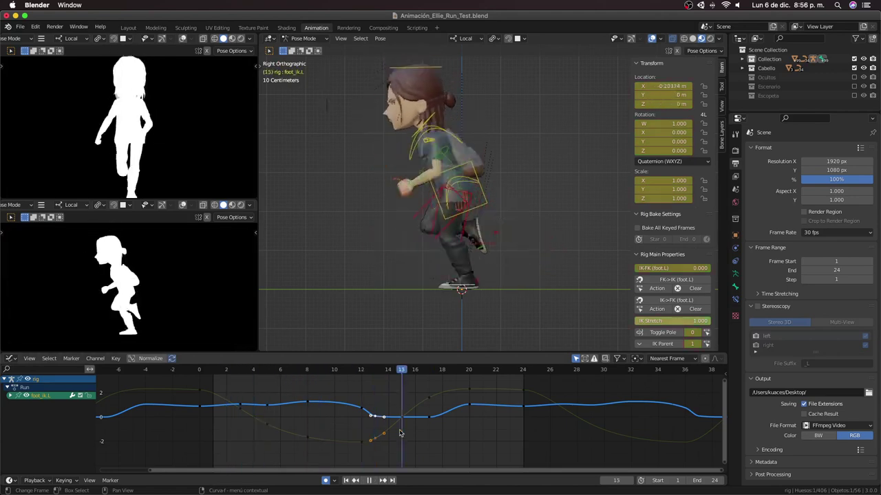
{"action": "mouse_move", "coordinate": [400, 434]}
{"action": "left_mouse_down"}
{"action": "mouse_move", "coordinate": [473, 442]}
{"action": "mouse_move", "coordinate": [426, 460]}
{"action": "mouse_move", "coordinate": [203, 433]}
{"action": "mouse_move", "coordinate": [194, 380]}
{"action": "left_mouse_up"}
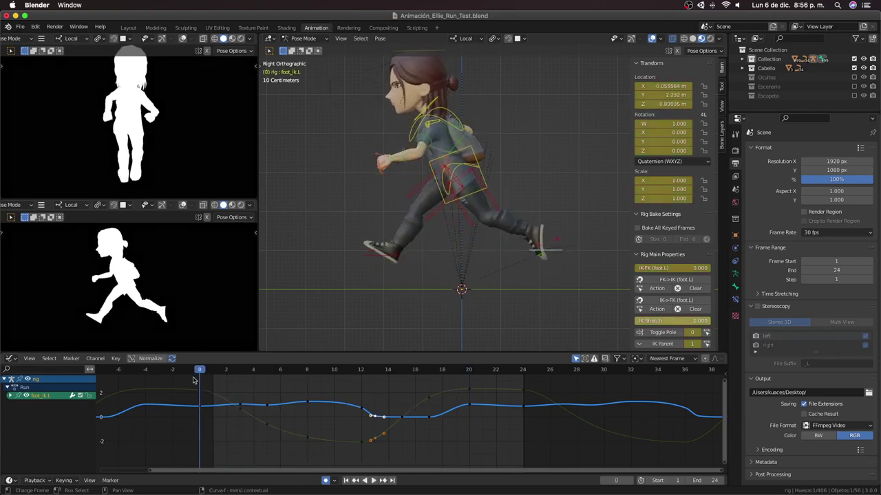
{"action": "left_click", "coordinate": [200, 391]}
{"action": "key", "text": "shift+d"}
{"action": "key", "text": "Escape"}
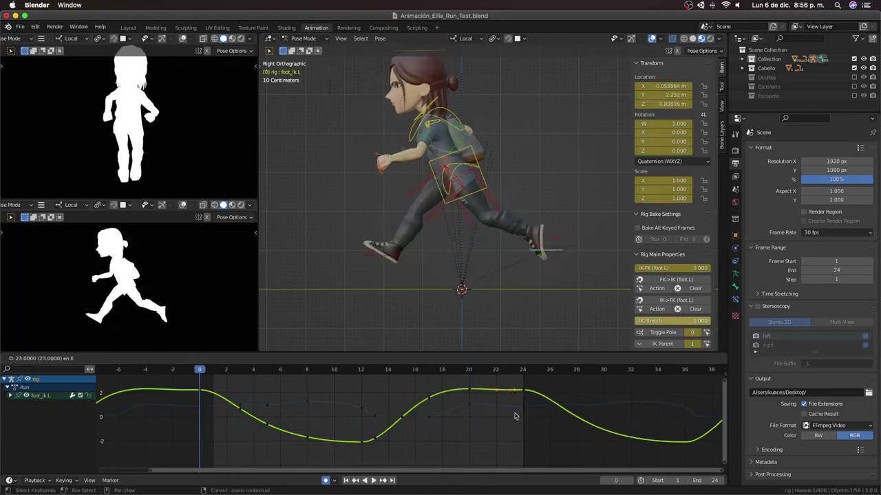
{"action": "key", "text": "space"}
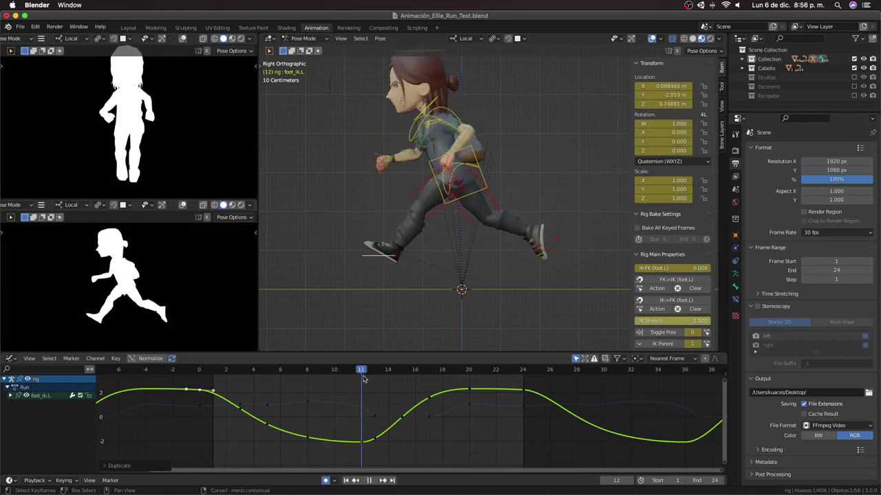
{"action": "left_click_drag", "start_coordinate": [382, 393], "coordinate": [365, 394]}
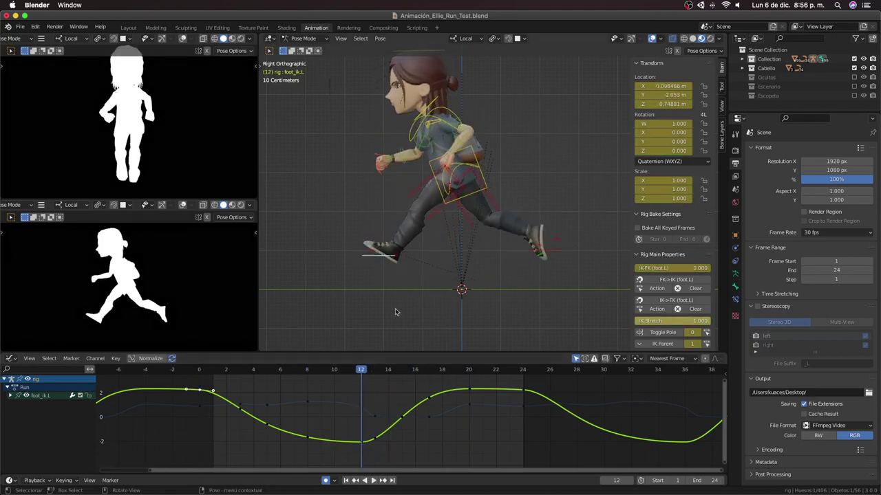
{"action": "key", "text": "Right"}
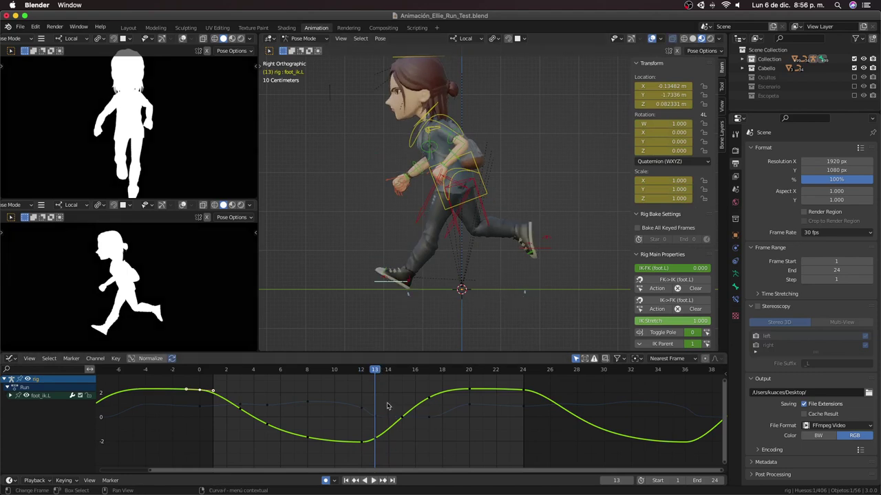
Step: Delete the foot_ik.L keyframe near frame 15
{"action": "left_click_drag", "start_coordinate": [379, 381], "coordinate": [384, 379]}
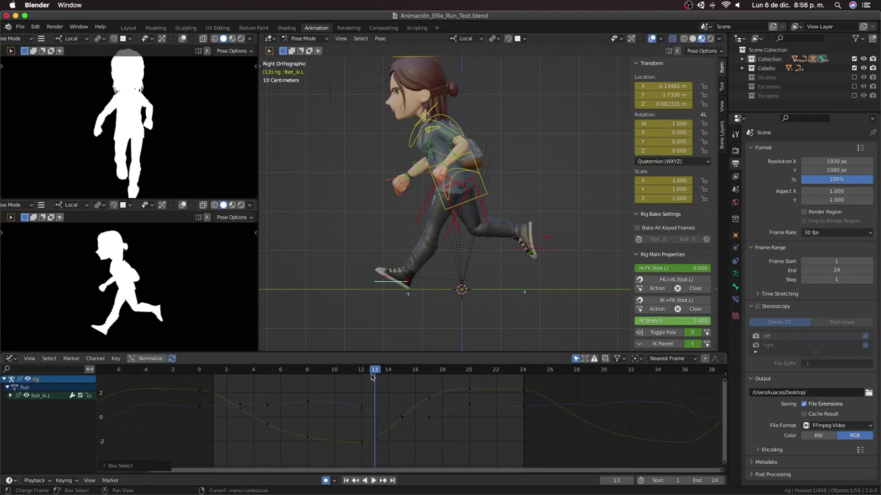
{"action": "key", "text": "space"}
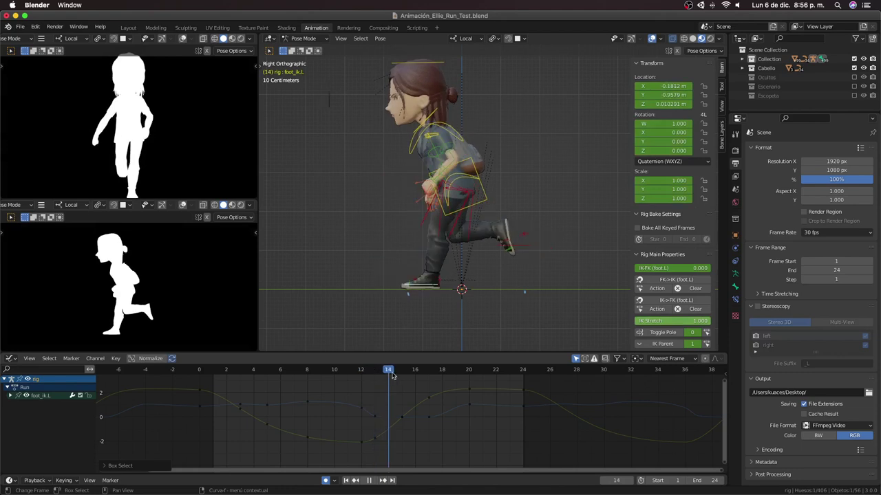
{"action": "left_click_drag", "start_coordinate": [382, 373], "coordinate": [432, 377]}
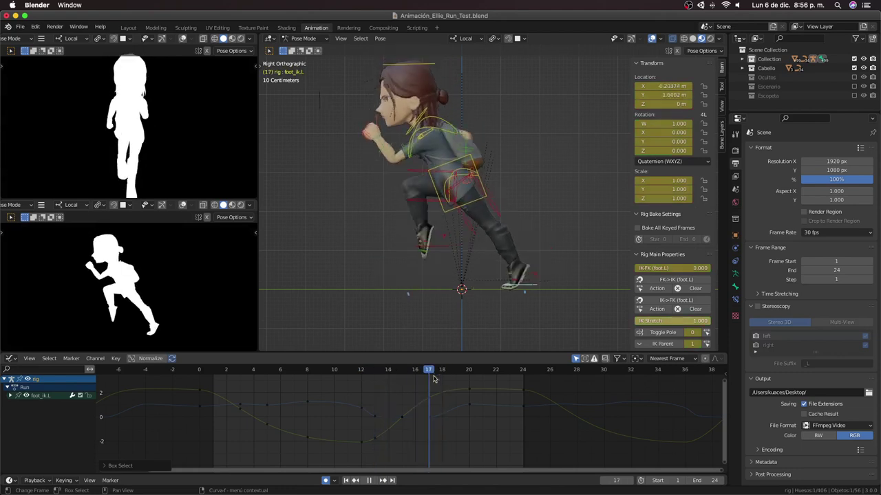
{"action": "key", "text": "space"}
{"action": "left_click", "coordinate": [429, 403]}
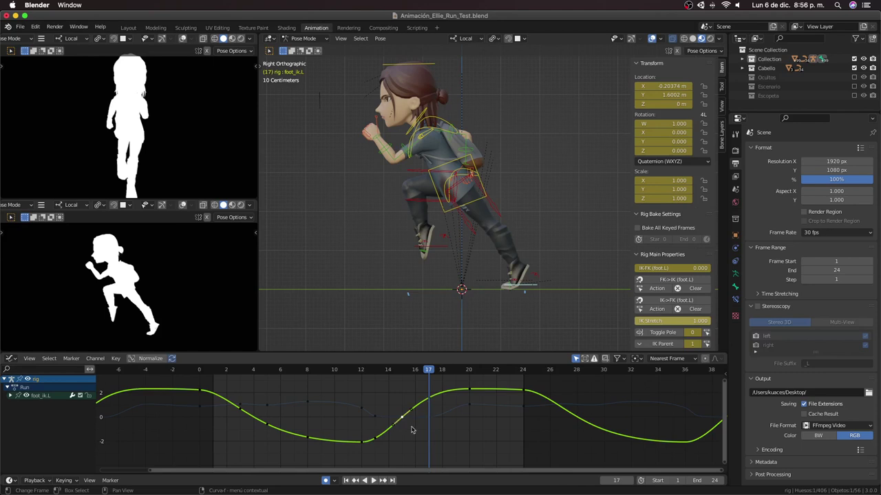
{"action": "key", "text": "x"}
{"action": "left_click", "coordinate": [412, 429]}
Step: Change the selected green foot_ik.L key's interpolation, then cancel a trial move
{"action": "right_click", "coordinate": [375, 441]}
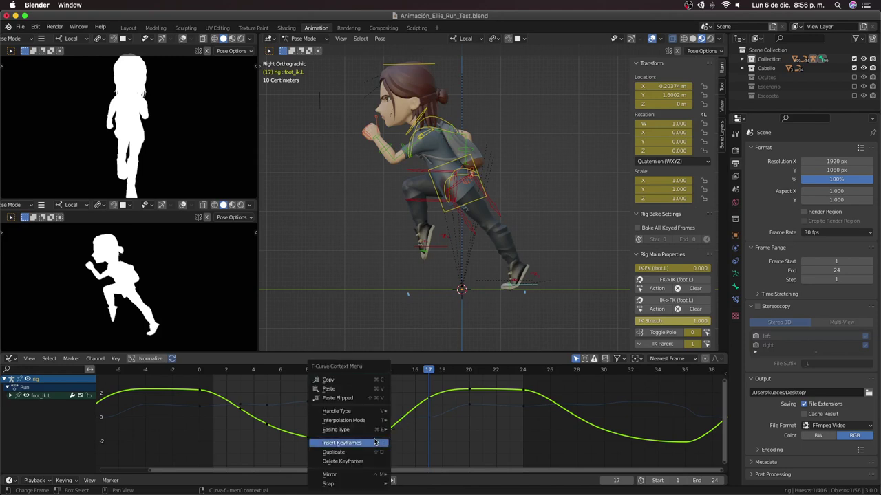
{"action": "mouse_move", "coordinate": [343, 421]}
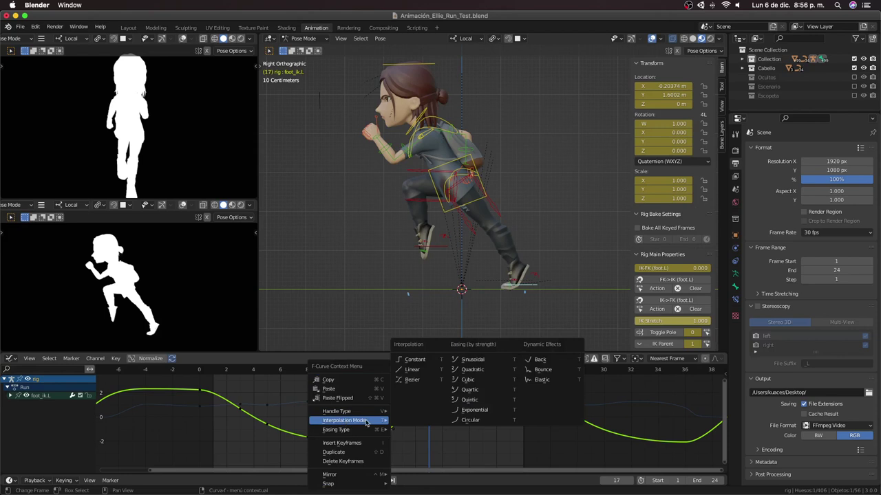
{"action": "left_click", "coordinate": [413, 371]}
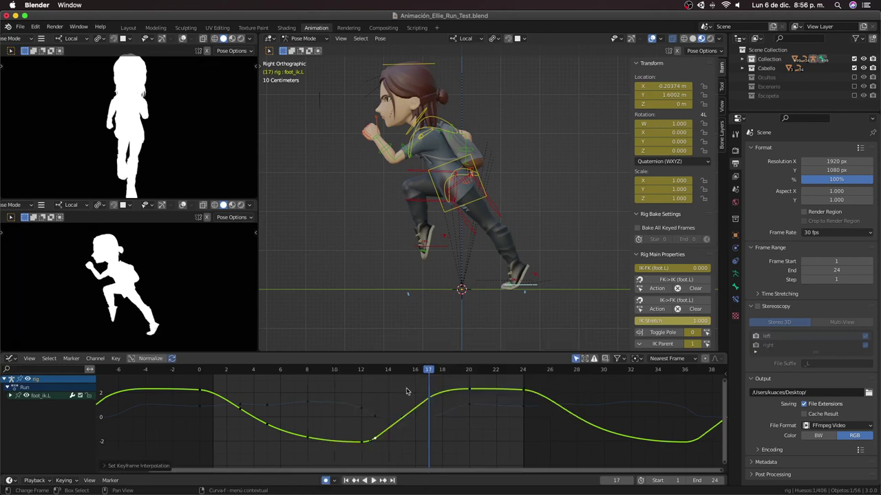
{"action": "key", "text": "g"}
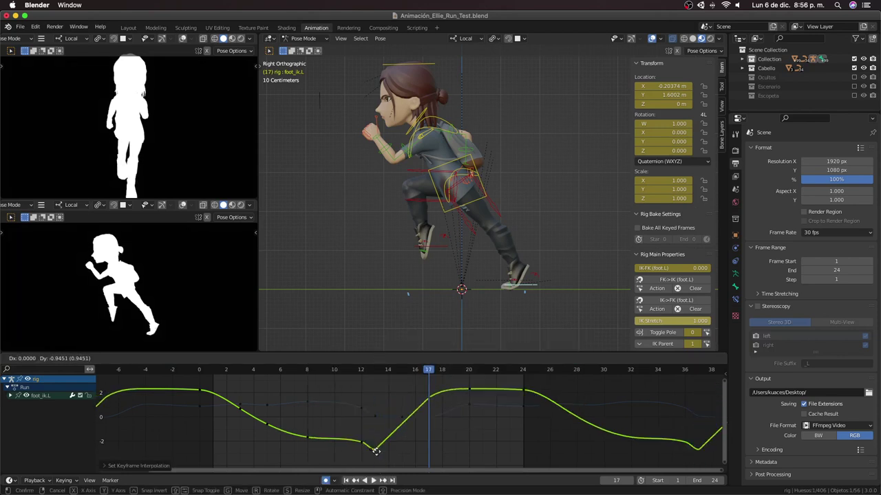
{"action": "key", "text": "Escape"}
Step: Scrub frames 13 to 20 and raise the green curve's frame-20 key
{"action": "left_click", "coordinate": [374, 372]}
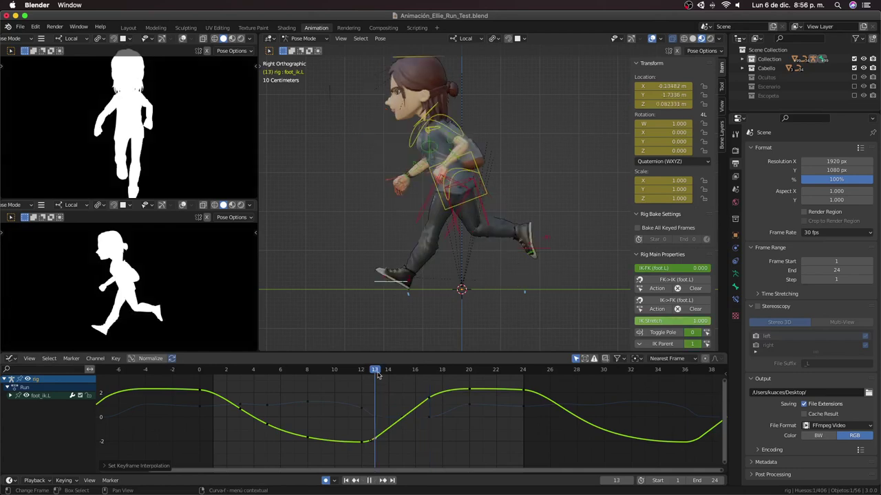
{"action": "mouse_move", "coordinate": [377, 375]}
{"action": "left_mouse_down"}
{"action": "mouse_move", "coordinate": [368, 419]}
{"action": "mouse_move", "coordinate": [468, 411]}
{"action": "left_mouse_up"}
{"action": "middle_click_drag", "start_coordinate": [458, 413], "coordinate": [451, 415]}
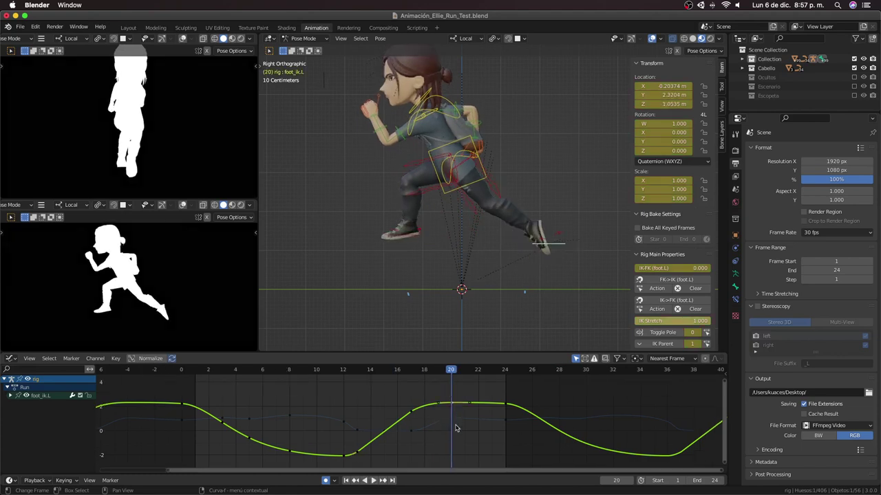
{"action": "key", "text": "g"}
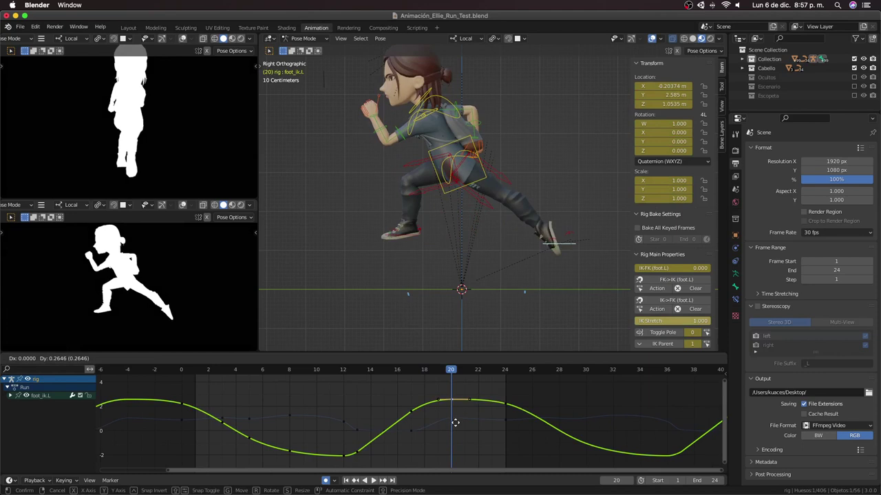
{"action": "left_click", "coordinate": [450, 400]}
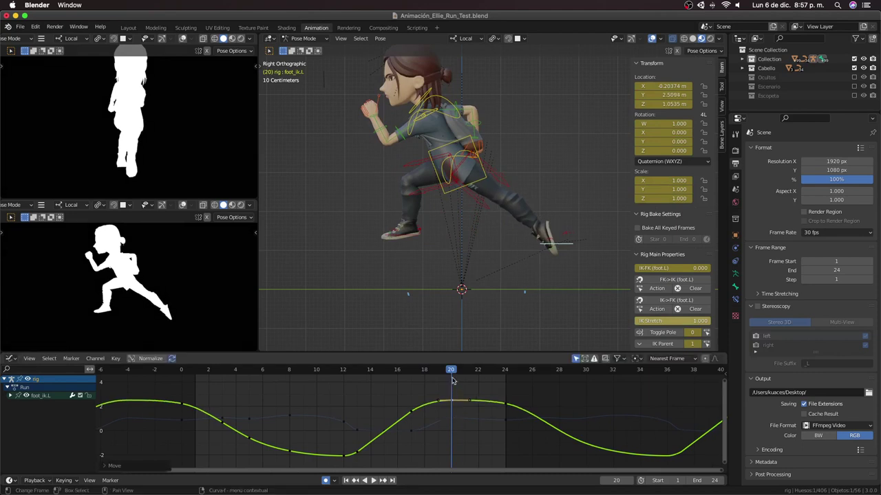
Step: Reposition the green curve's frame-0 key and play the run to check the stride
{"action": "left_click", "coordinate": [182, 379]}
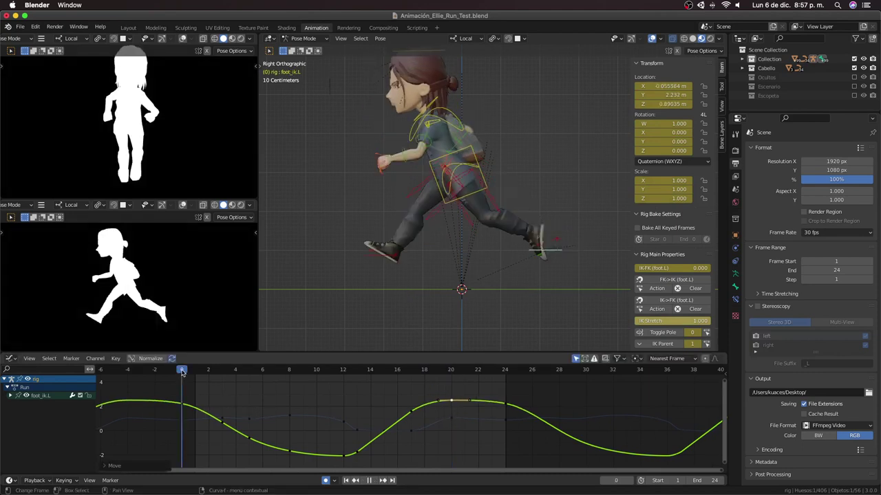
{"action": "left_click", "coordinate": [178, 408]}
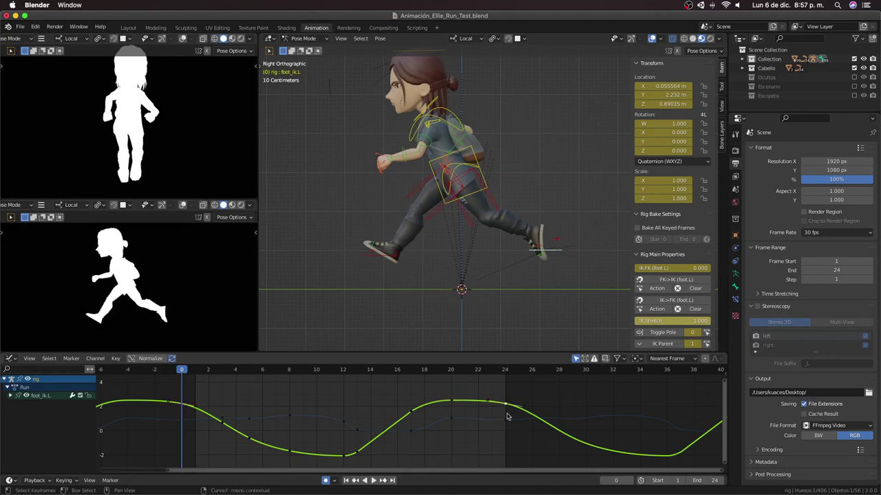
{"action": "key", "text": "g"}
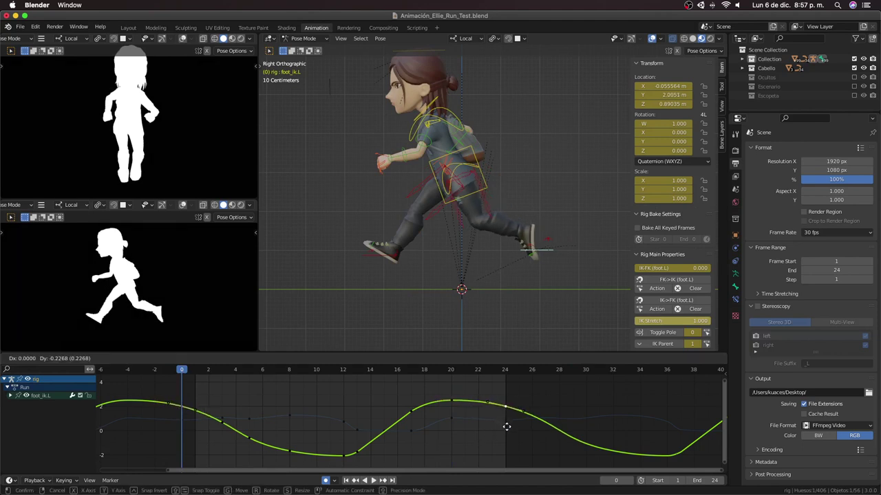
{"action": "left_click", "coordinate": [507, 429]}
{"action": "key", "text": "space"}
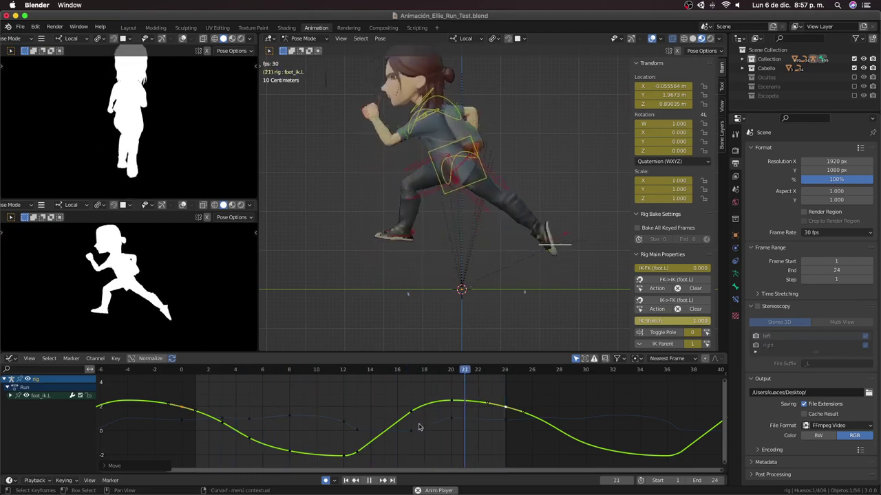
{"action": "key", "text": "Escape"}
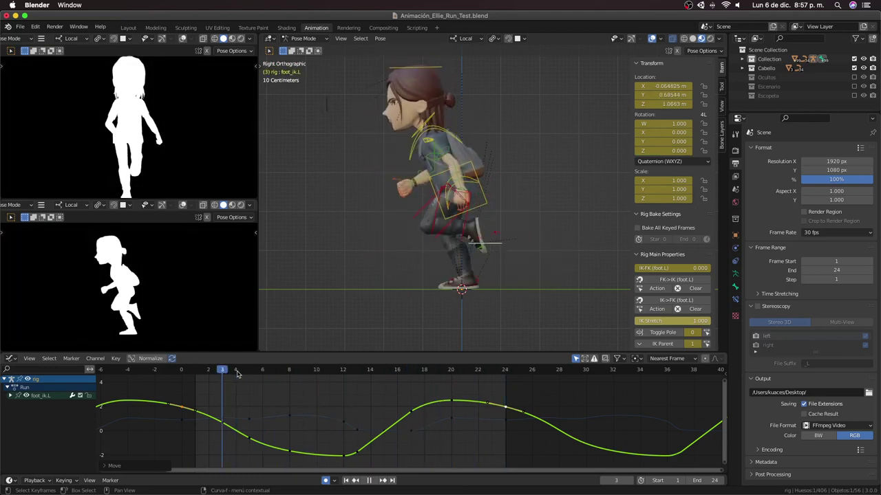
Step: Lift the blue curve's frame-5 key in line with the curve, then preview frames 0–8
{"action": "key", "text": "space"}
{"action": "left_click", "coordinate": [249, 418]}
{"action": "key", "text": "g"}
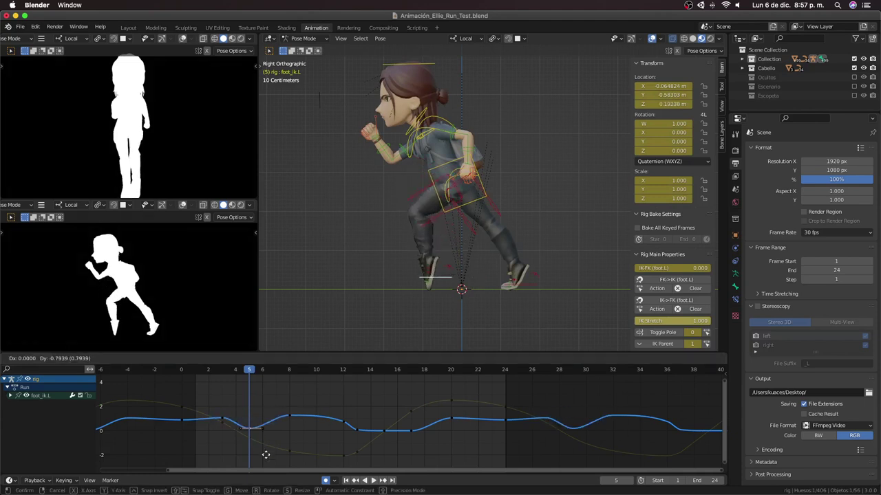
{"action": "left_click", "coordinate": [267, 445]}
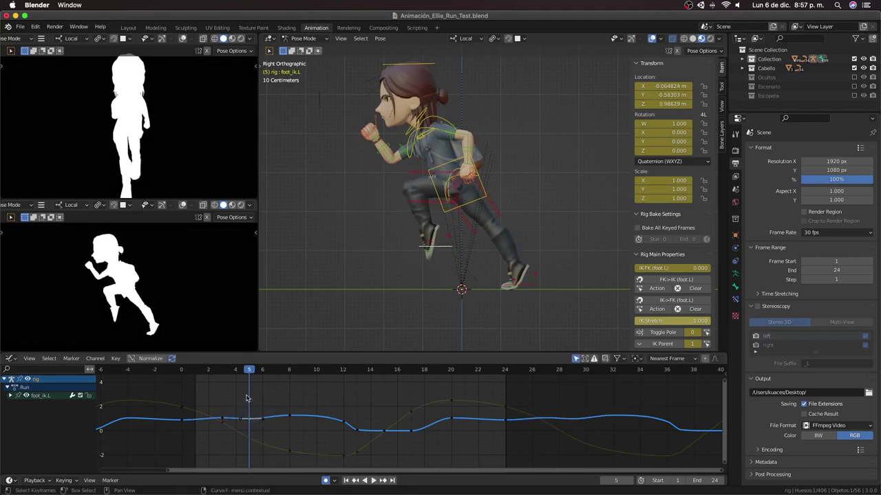
{"action": "left_click_drag", "start_coordinate": [251, 370], "coordinate": [186, 395]}
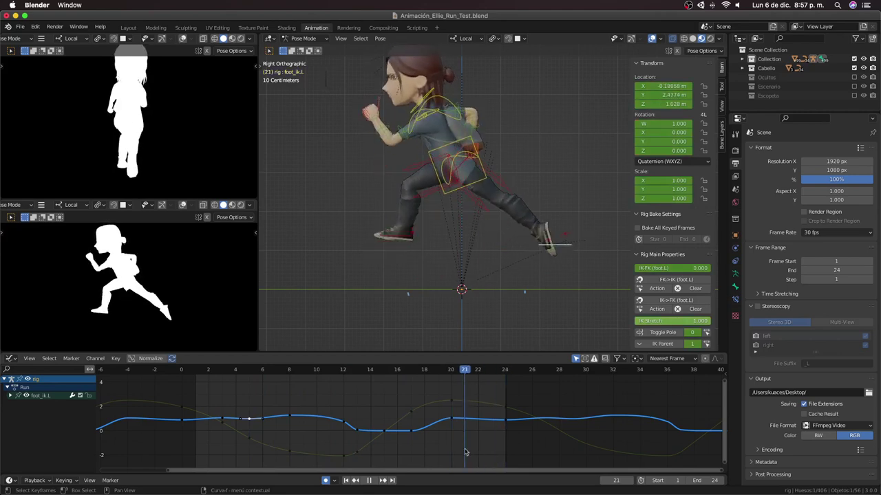
{"action": "key", "text": "space"}
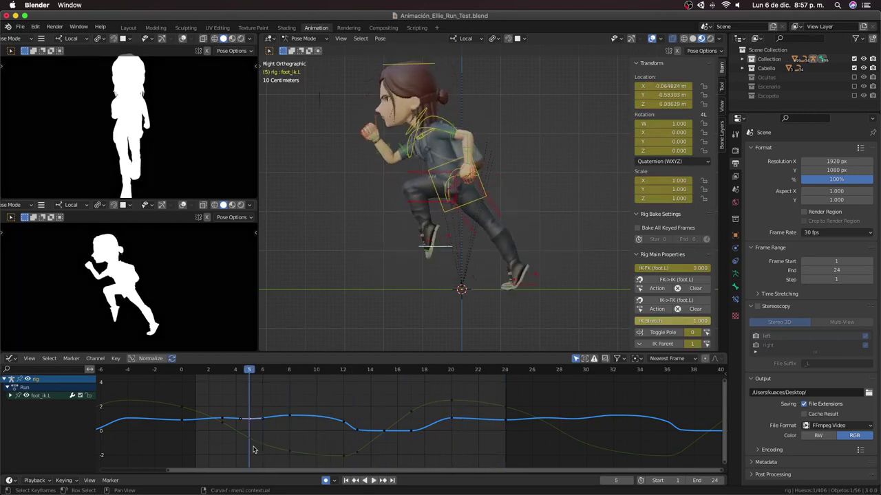
{"action": "mouse_move", "coordinate": [251, 372]}
{"action": "left_mouse_down"}
{"action": "mouse_move", "coordinate": [291, 380]}
{"action": "mouse_move", "coordinate": [223, 389]}
{"action": "left_mouse_up"}
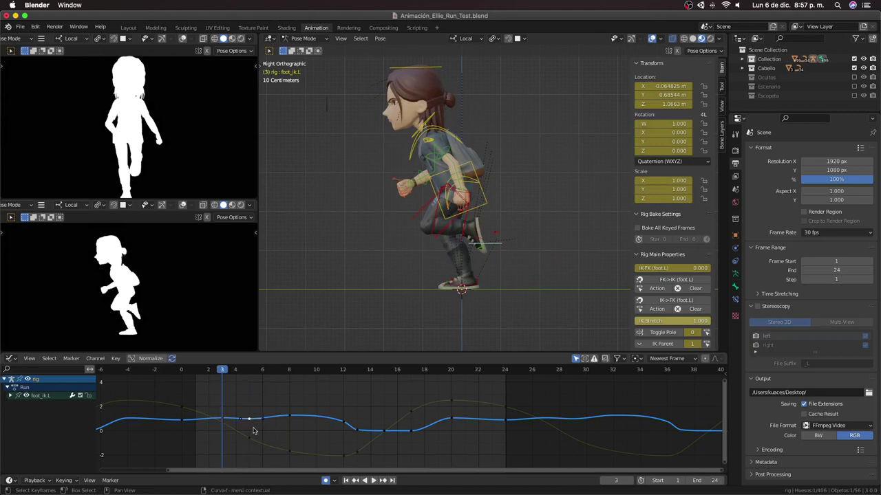
Step: Hide the green curve, fit the blue curve, and raise its frame-5 key about 0.22
{"action": "key", "text": "shift+h"}
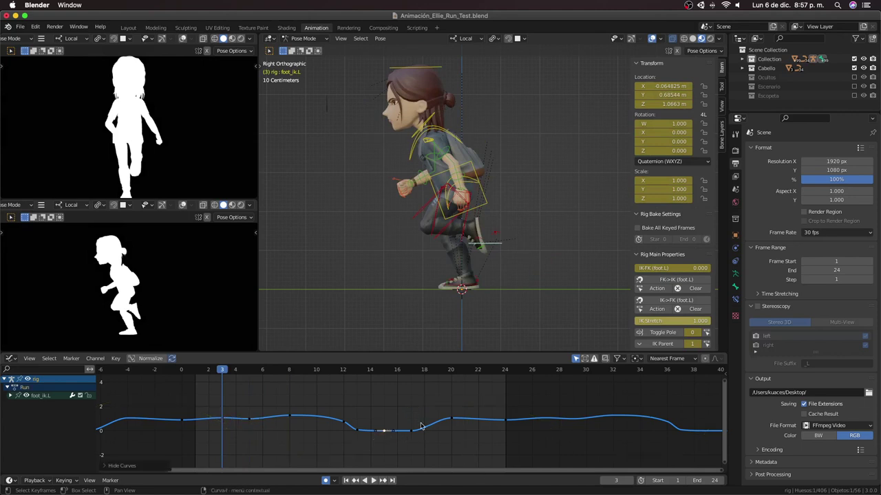
{"action": "key", "text": "Home"}
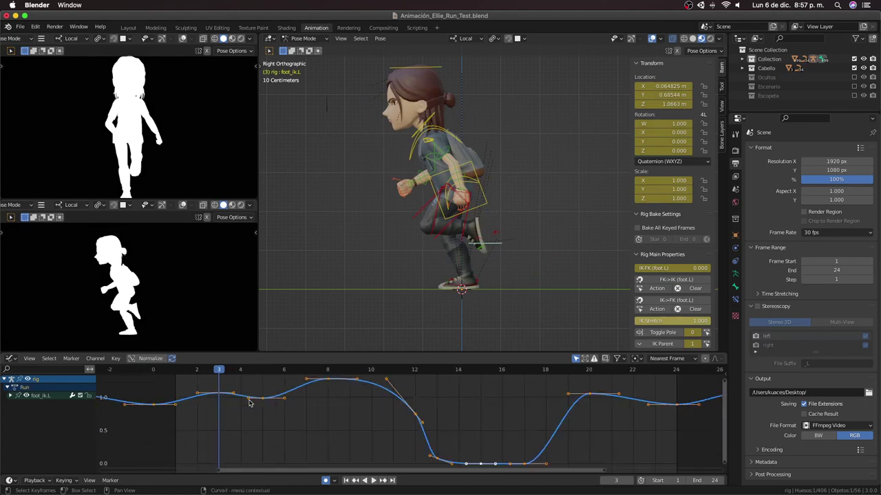
{"action": "left_click", "coordinate": [282, 404]}
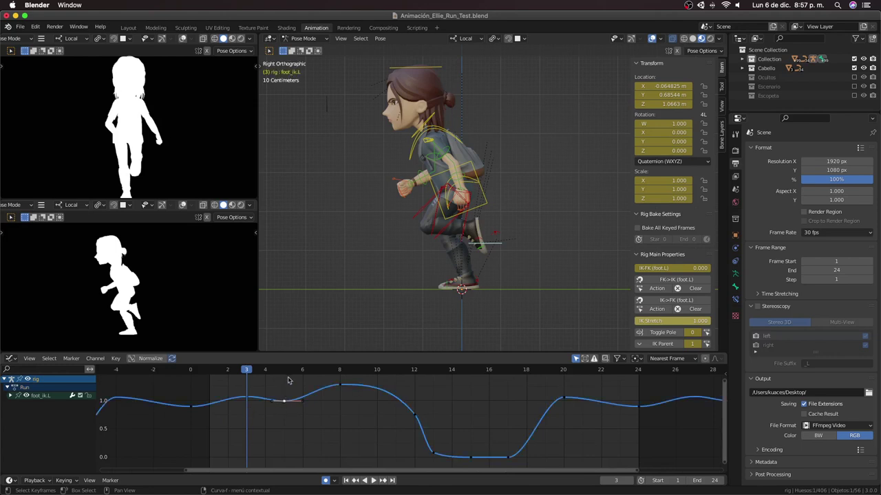
{"action": "key", "text": "Up"}
{"action": "key", "text": "g"}
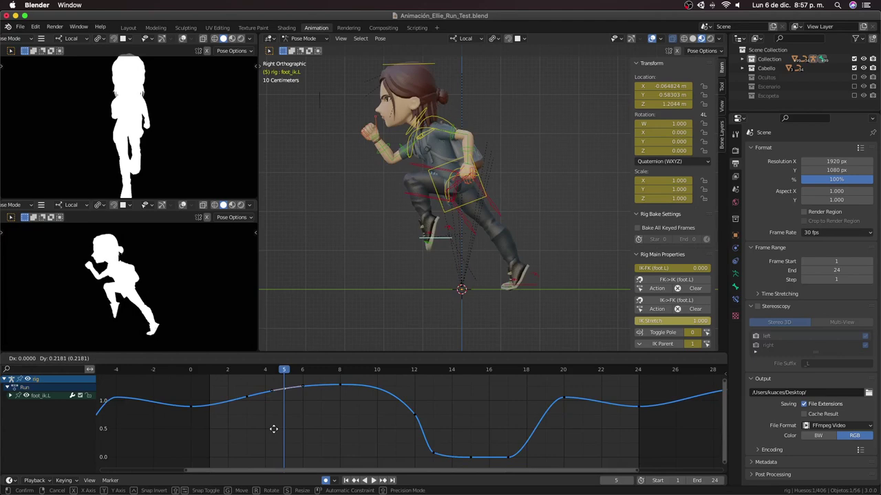
{"action": "left_click", "coordinate": [272, 432]}
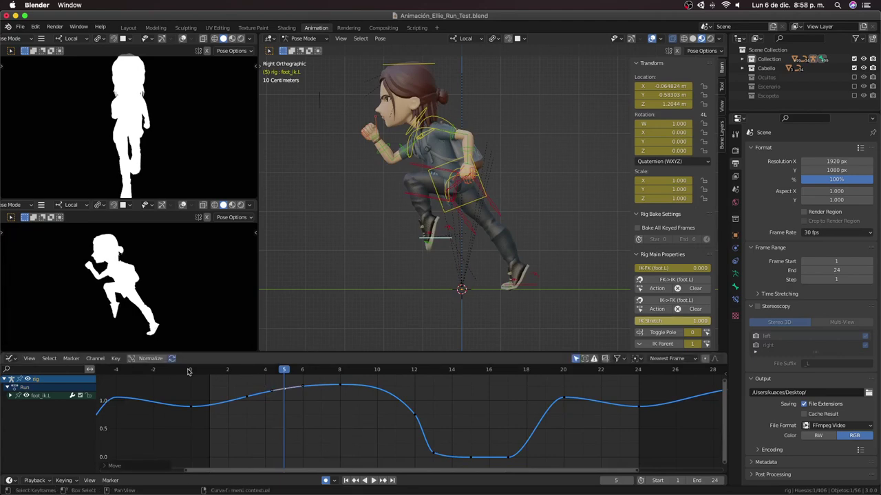
Step: Review the playback, then begin lifting the frame-0 key roughly 0.27
{"action": "key", "text": "space"}
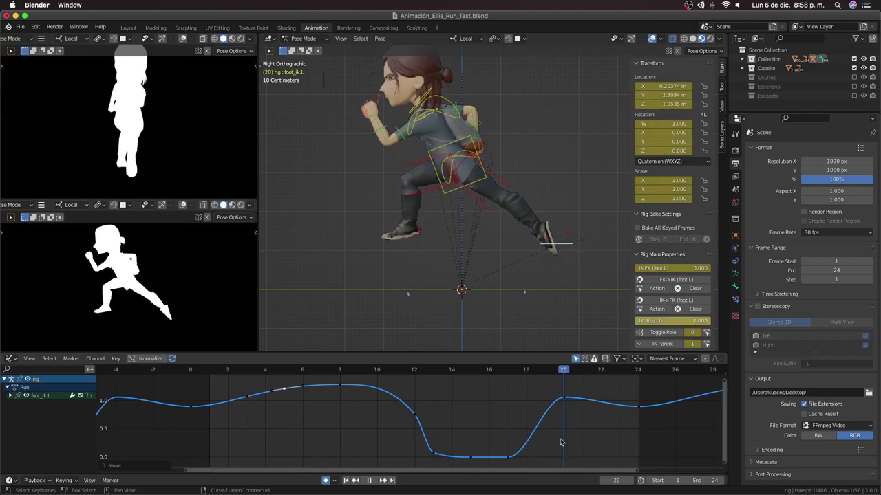
{"action": "key", "text": "space"}
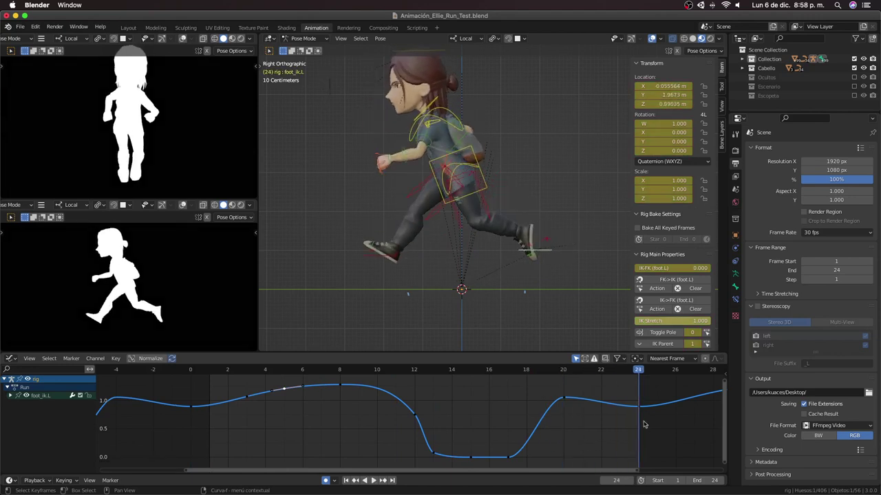
{"action": "left_click", "coordinate": [190, 406]}
{"action": "key", "text": "g"}
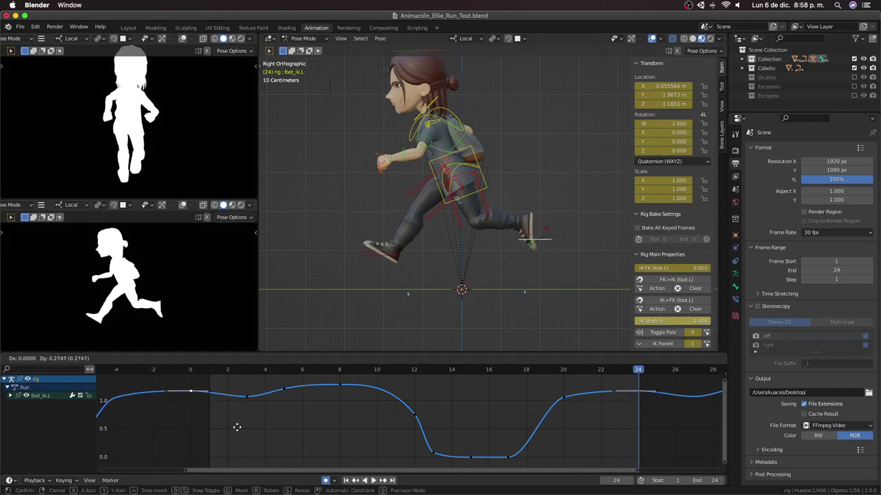
Step: Confirm the raised frame-0 key and delete the dipping frame-3 key
{"action": "left_click", "coordinate": [236, 422]}
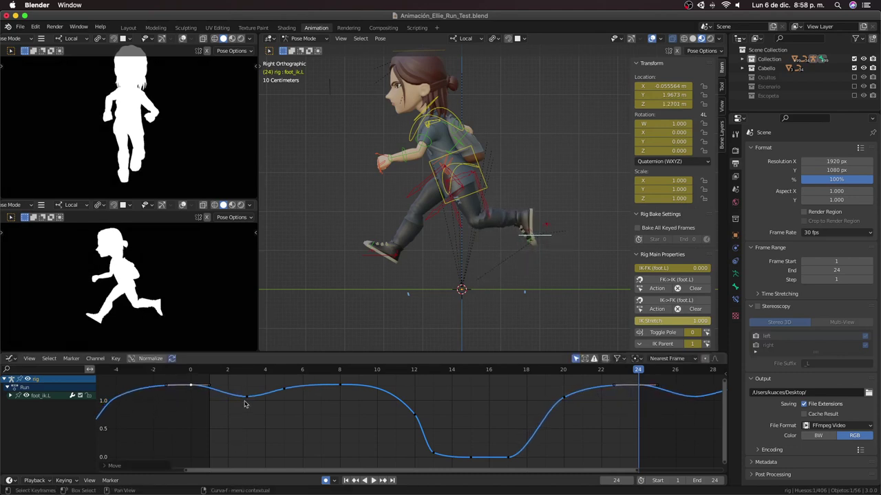
{"action": "left_click", "coordinate": [247, 404]}
{"action": "right_click", "coordinate": [247, 405]}
{"action": "left_click", "coordinate": [244, 406]}
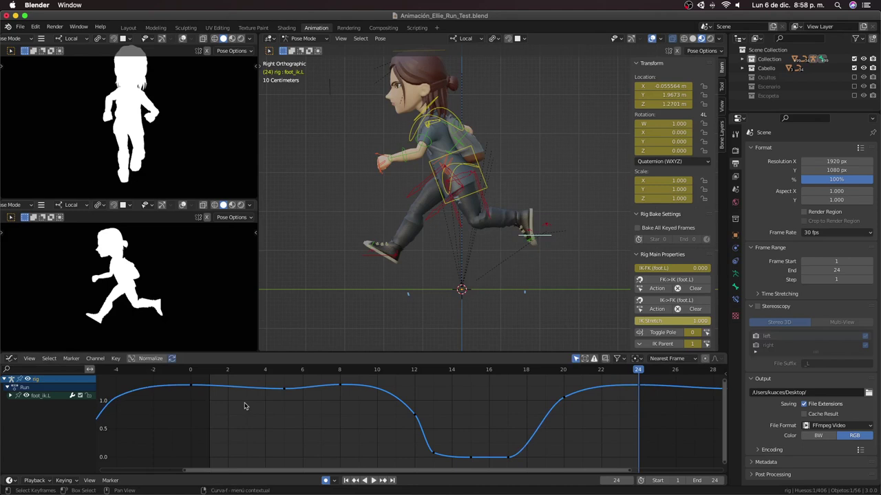
Step: Lower the frame-8 key so the curve slopes down, leaving the frame-12 key unchanged
{"action": "left_click", "coordinate": [339, 370]}
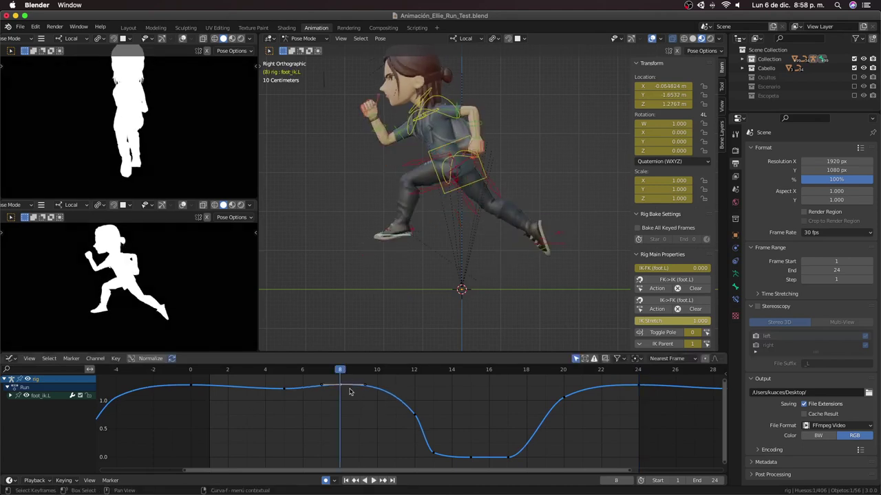
{"action": "key", "text": "g"}
{"action": "left_click", "coordinate": [388, 389]}
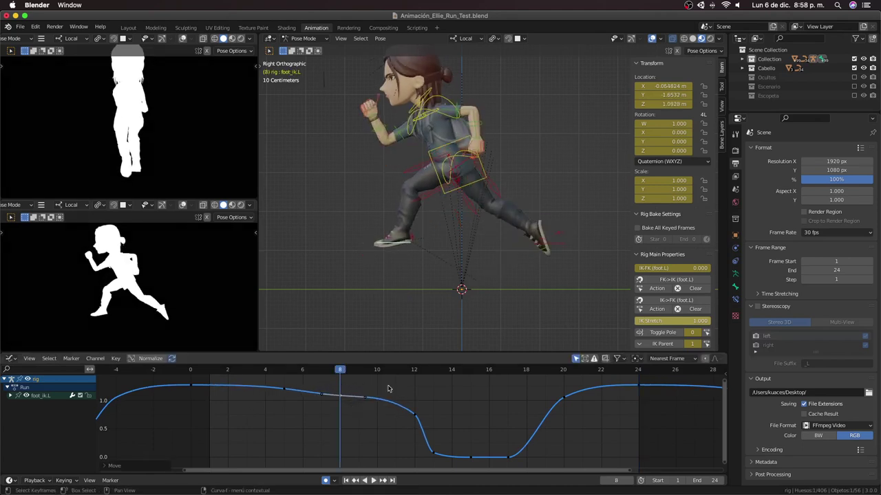
{"action": "left_click", "coordinate": [414, 371]}
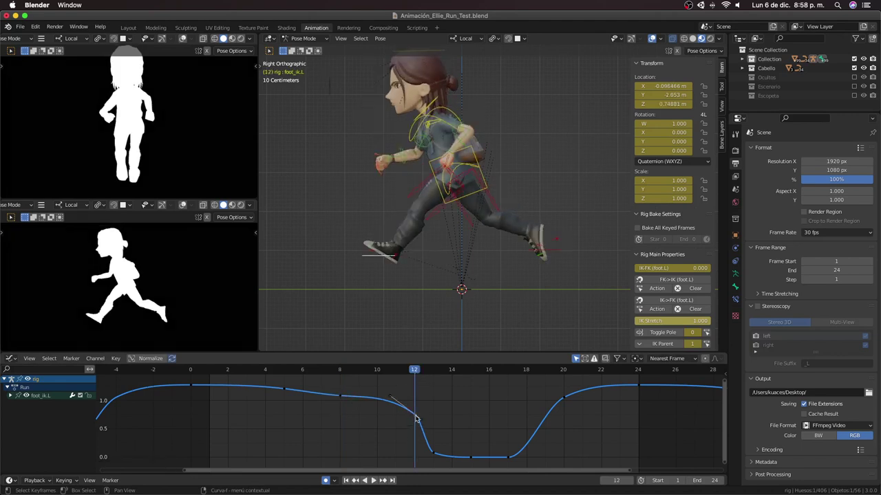
{"action": "key", "text": "g"}
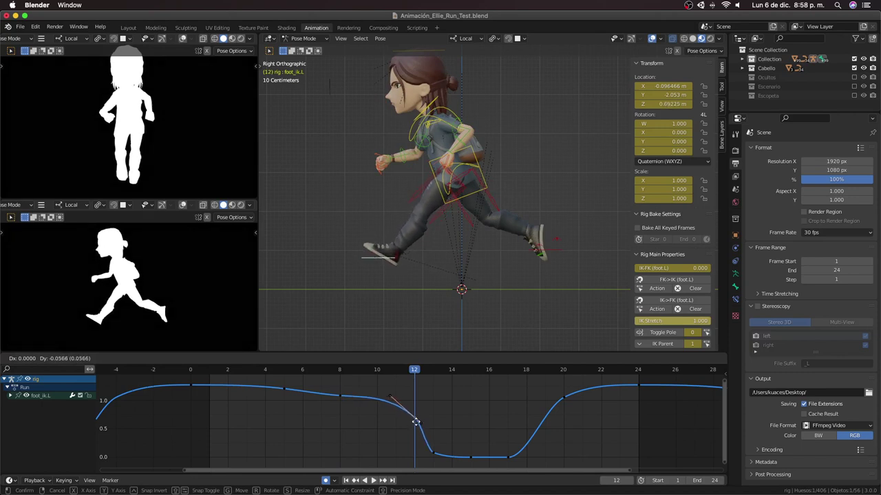
{"action": "right_click", "coordinate": [415, 421]}
{"action": "left_click", "coordinate": [342, 407]}
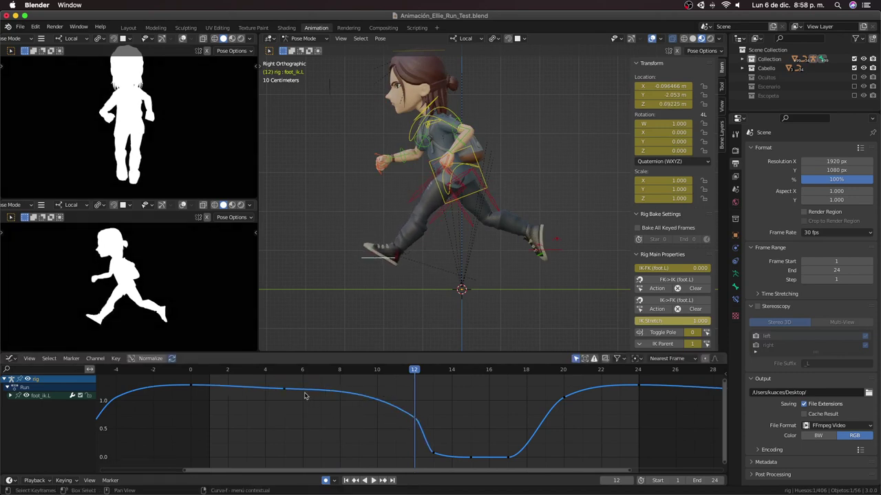
Step: Delete the frame-6 key and shift a falling-curve key earlier
{"action": "left_click", "coordinate": [283, 389]}
{"action": "key", "text": "x"}
{"action": "left_click", "coordinate": [234, 391]}
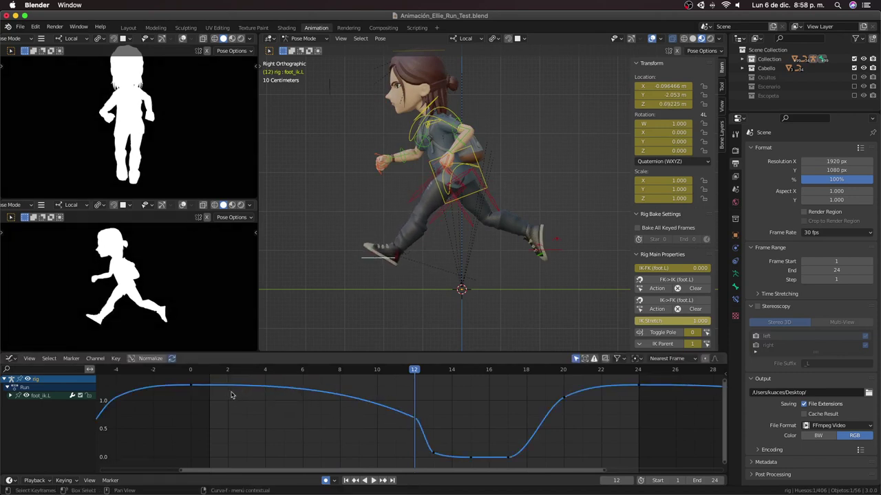
{"action": "left_click", "coordinate": [191, 387]}
{"action": "left_click", "coordinate": [414, 417]}
{"action": "key", "text": "g"}
{"action": "left_click", "coordinate": [323, 394]}
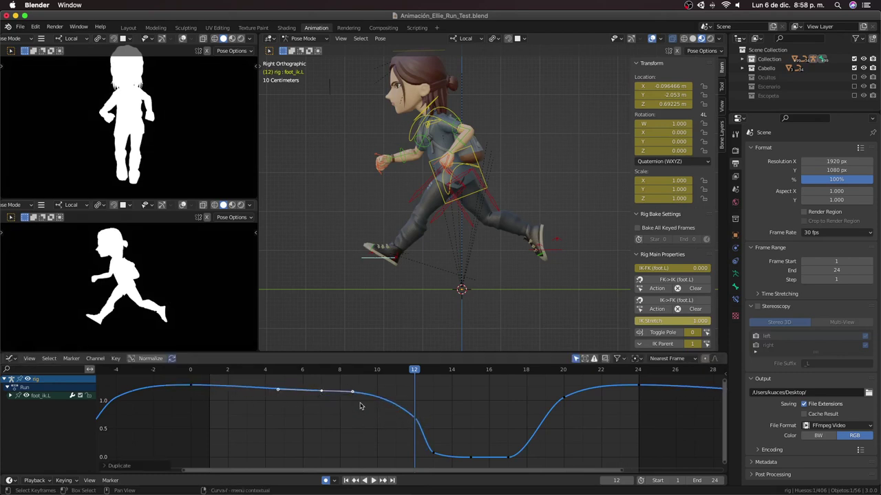
Step: Tilt and adjust the selected keys' handles to reshape the curve around frames 3–9
{"action": "key", "text": "r"}
{"action": "left_click", "coordinate": [363, 408]}
{"action": "key", "text": "g"}
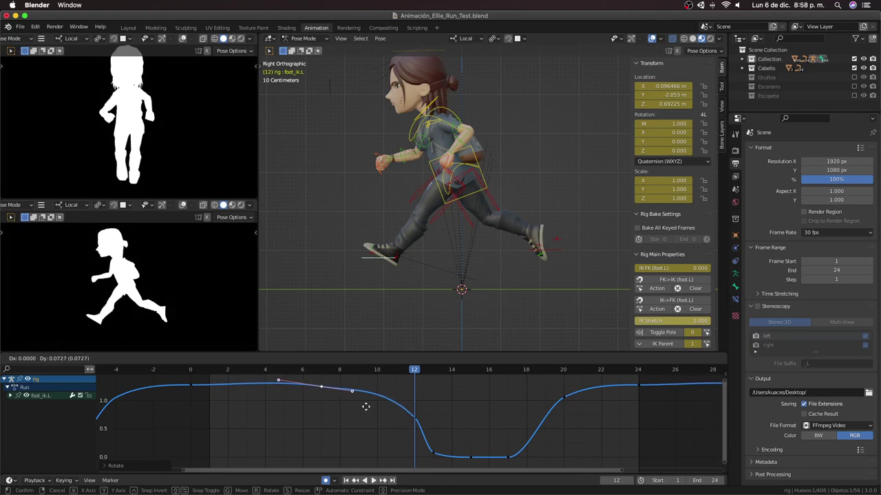
{"action": "left_click", "coordinate": [365, 410]}
{"action": "key", "text": "g"}
{"action": "left_click", "coordinate": [372, 410]}
{"action": "key", "text": "g"}
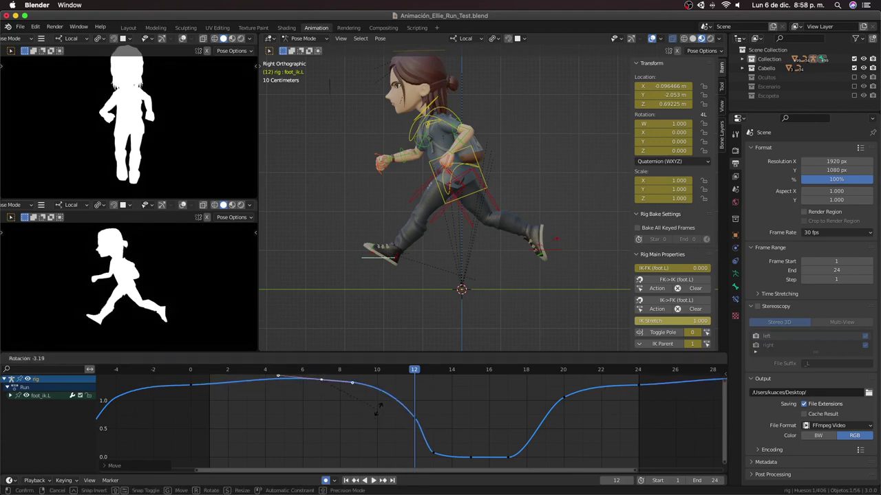
{"action": "left_click", "coordinate": [307, 410]}
{"action": "left_click", "coordinate": [352, 406]}
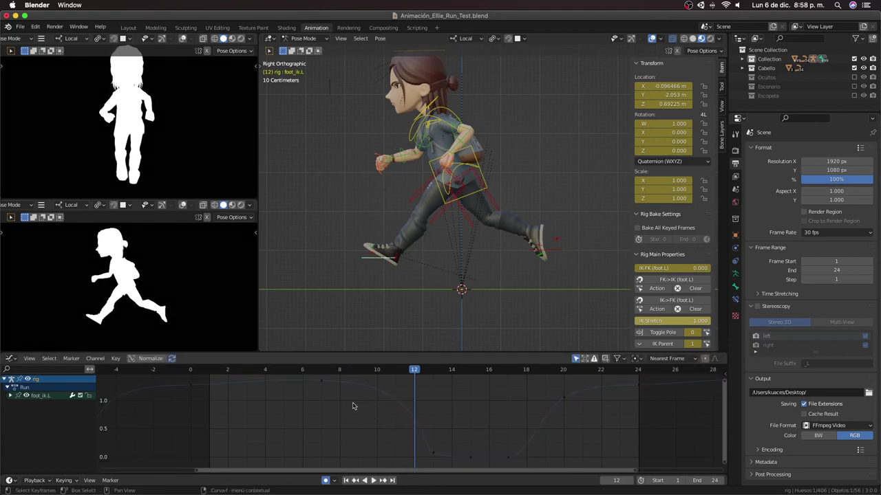
Step: Reposition the blue curve's frame-20 key
{"action": "left_click", "coordinate": [564, 400]}
{"action": "key", "text": "g"}
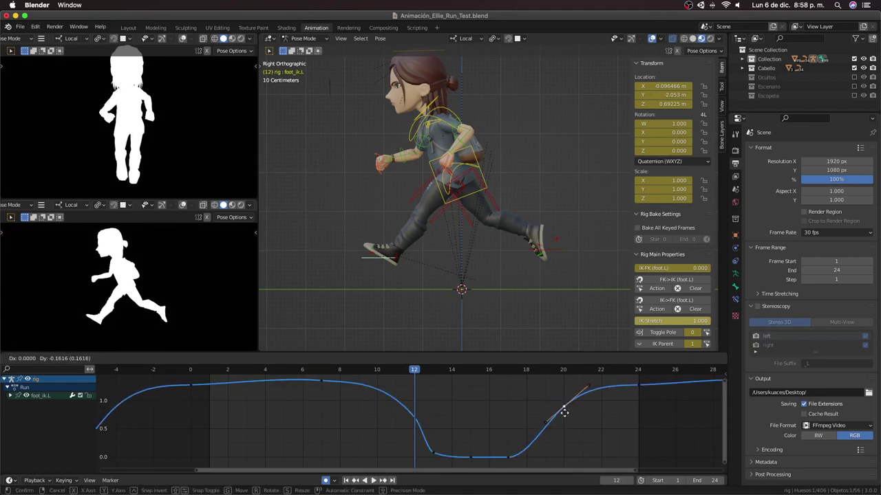
{"action": "key", "text": "Escape"}
{"action": "left_click", "coordinate": [564, 373]}
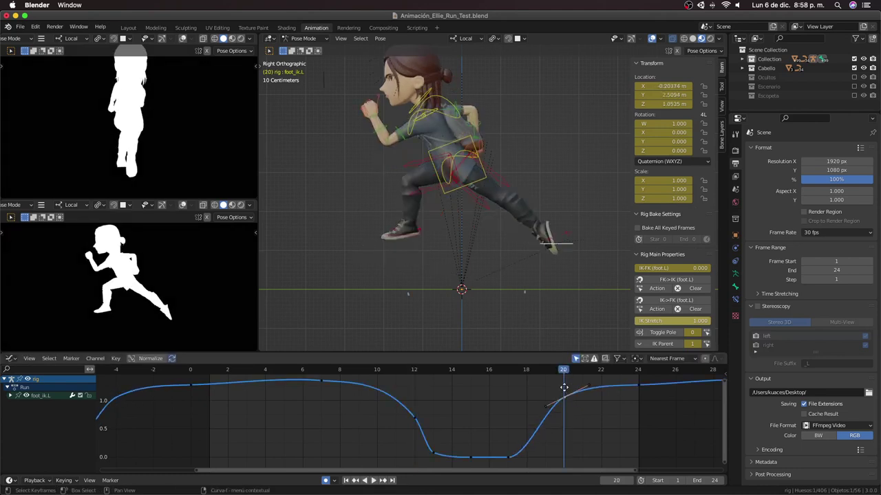
{"action": "key", "text": "g"}
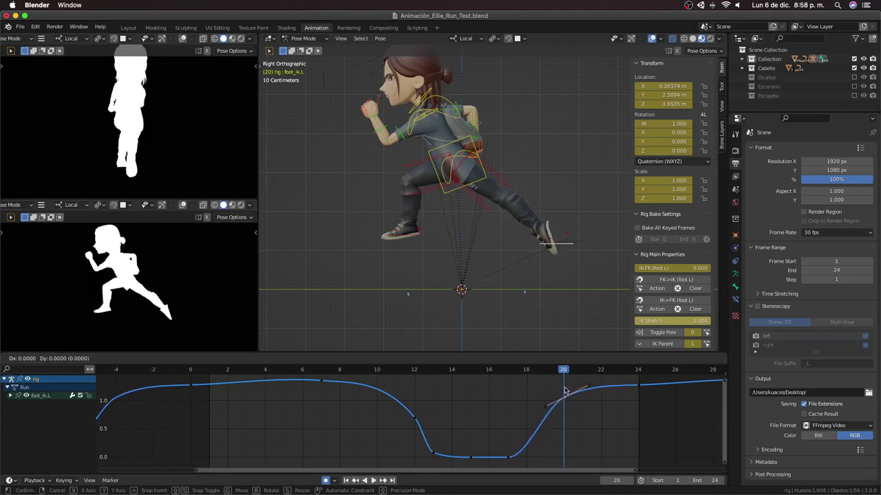
{"action": "left_click", "coordinate": [564, 390]}
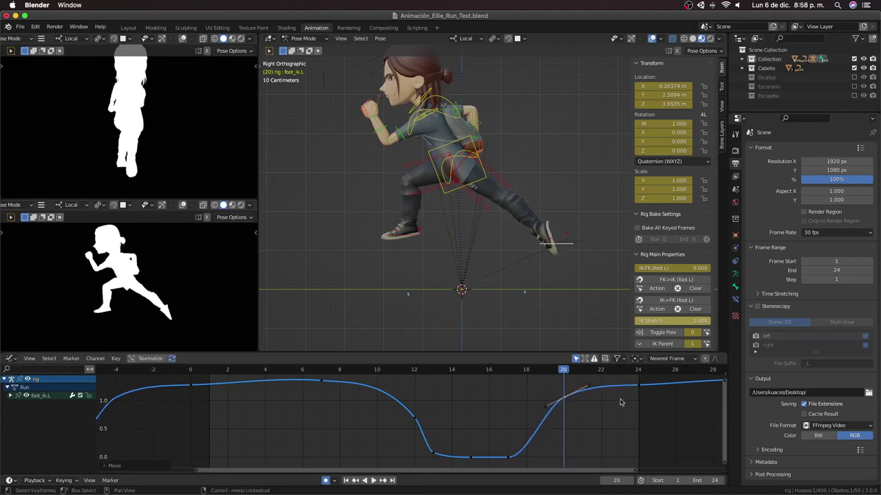
Step: Move the frame-7 key to frame 5 and nudge it vertically
{"action": "left_click", "coordinate": [320, 393]}
{"action": "left_click", "coordinate": [321, 382]}
{"action": "key", "text": "g"}
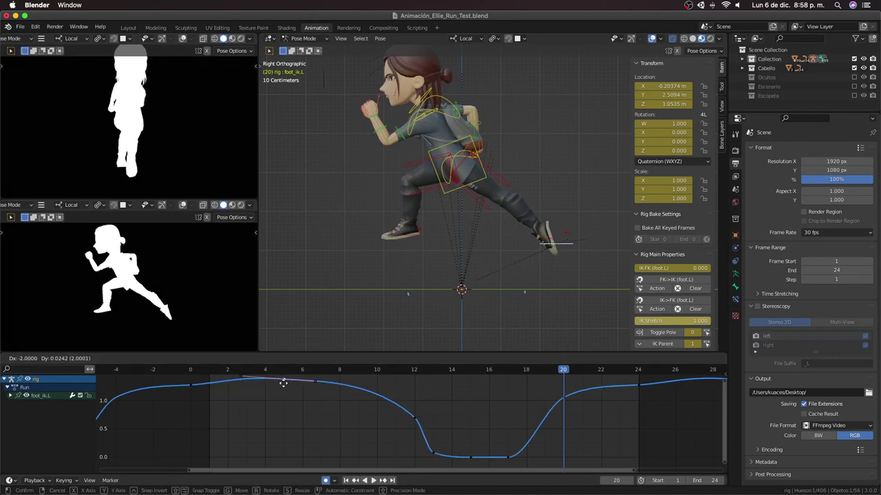
{"action": "left_click", "coordinate": [283, 383]}
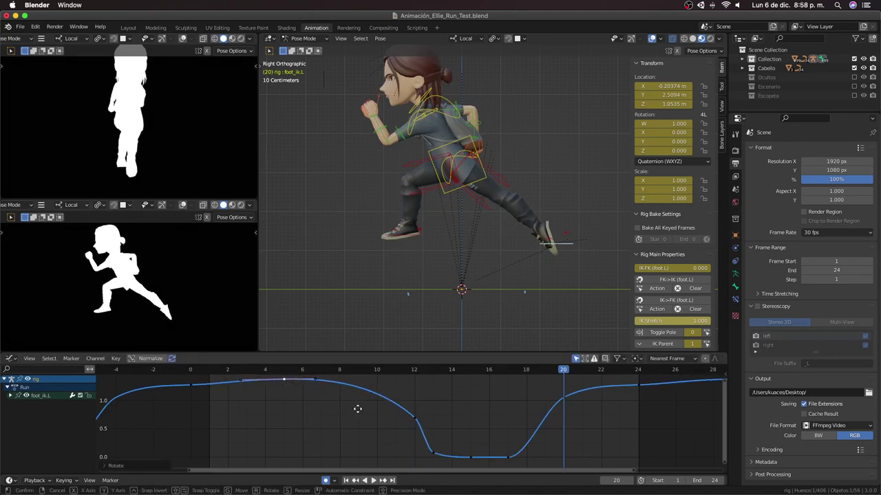
{"action": "key", "text": "g"}
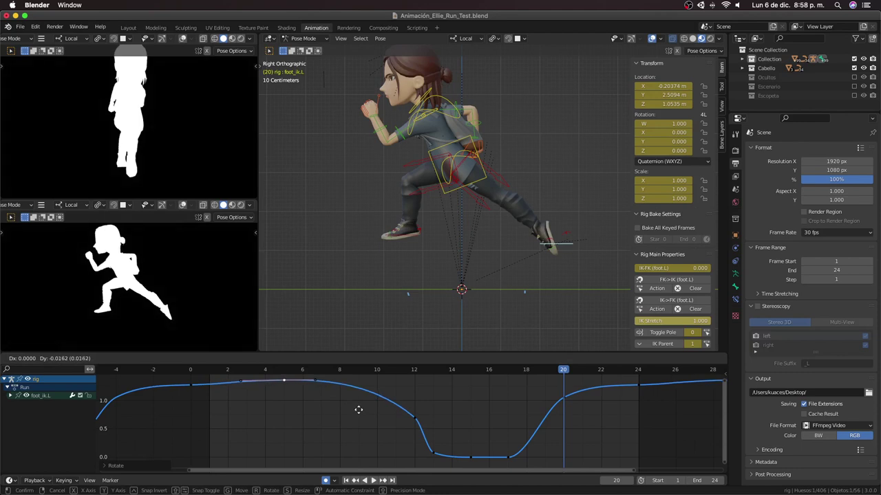
{"action": "left_click", "coordinate": [359, 410]}
Step: Lower the frame-0 key, leaving the frame-20 and frame-24 keys unchanged
{"action": "left_click", "coordinate": [562, 399]}
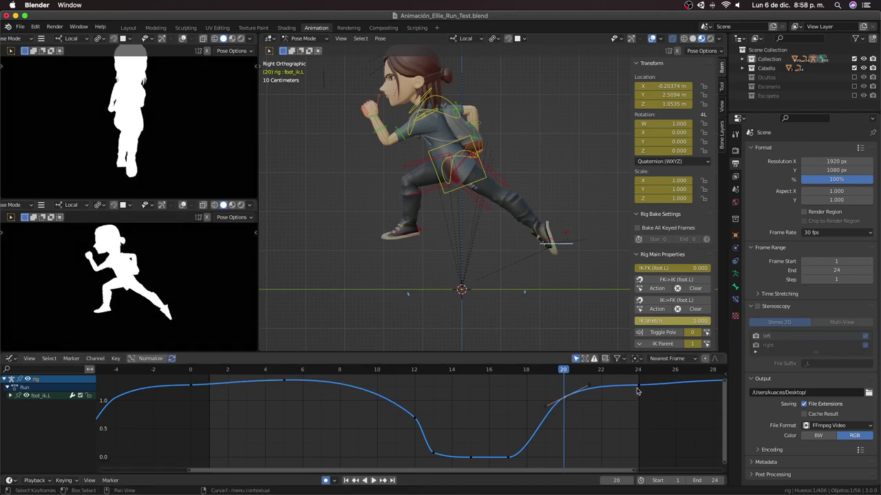
{"action": "left_click", "coordinate": [637, 392]}
{"action": "key", "text": "g"}
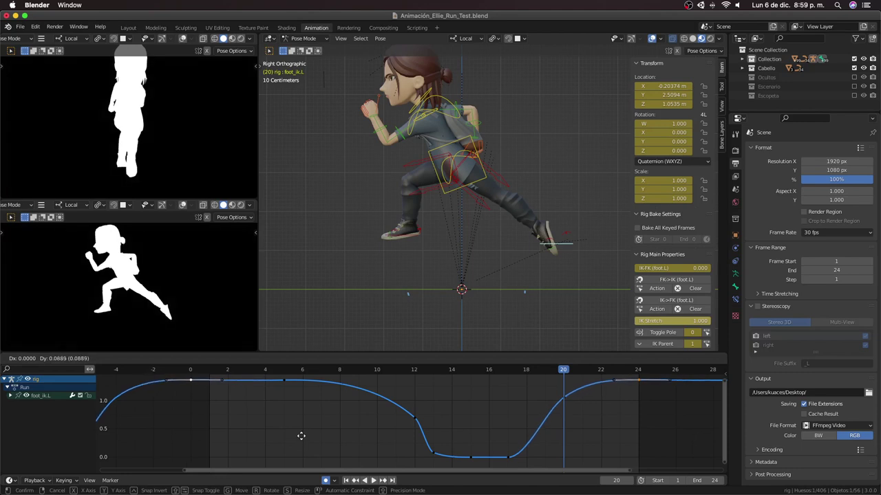
{"action": "key", "text": "Escape"}
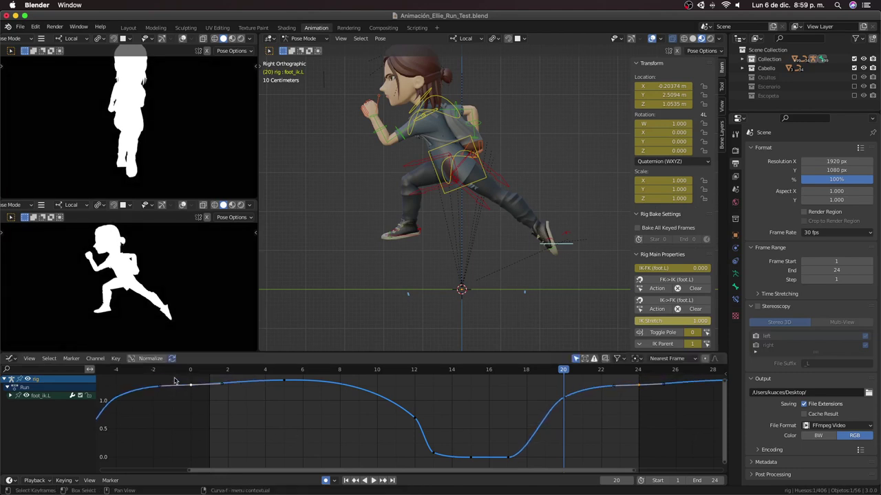
{"action": "left_click", "coordinate": [190, 375]}
{"action": "key", "text": "g"}
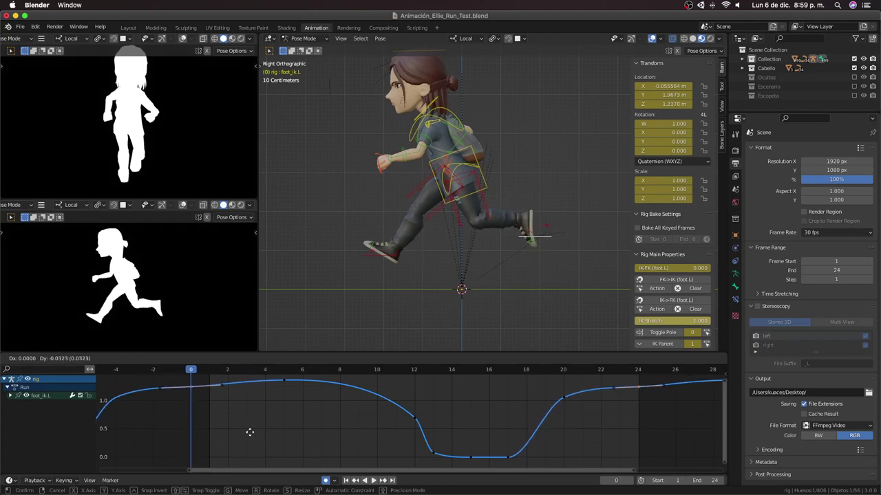
{"action": "left_click", "coordinate": [205, 391]}
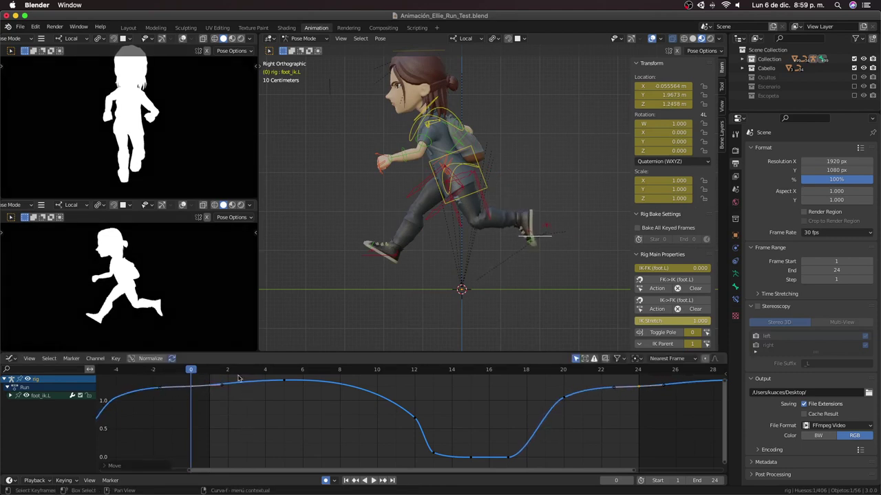
Step: Lower the frame-5 key to about 1.19 m with tilted handles and play the run
{"action": "left_click", "coordinate": [279, 374]}
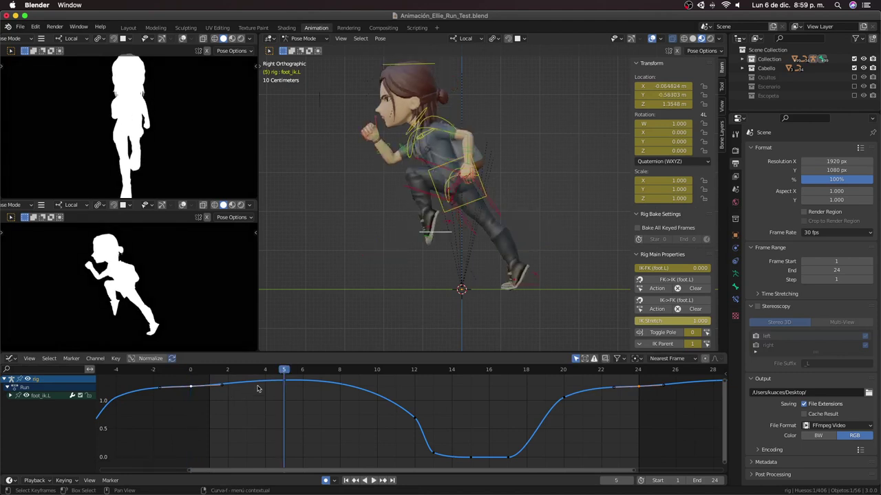
{"action": "left_click", "coordinate": [284, 385]}
{"action": "key", "text": "g"}
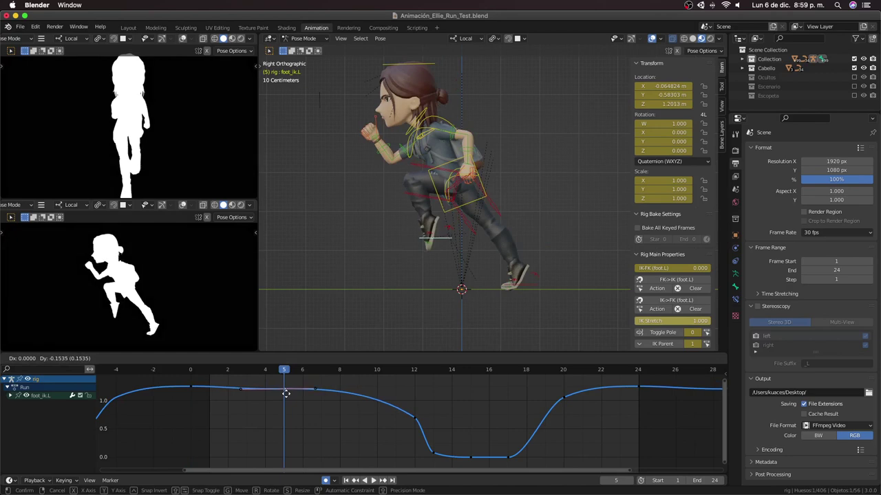
{"action": "left_click", "coordinate": [285, 390]}
{"action": "key", "text": "r"}
{"action": "left_click", "coordinate": [332, 407]}
{"action": "key", "text": "g"}
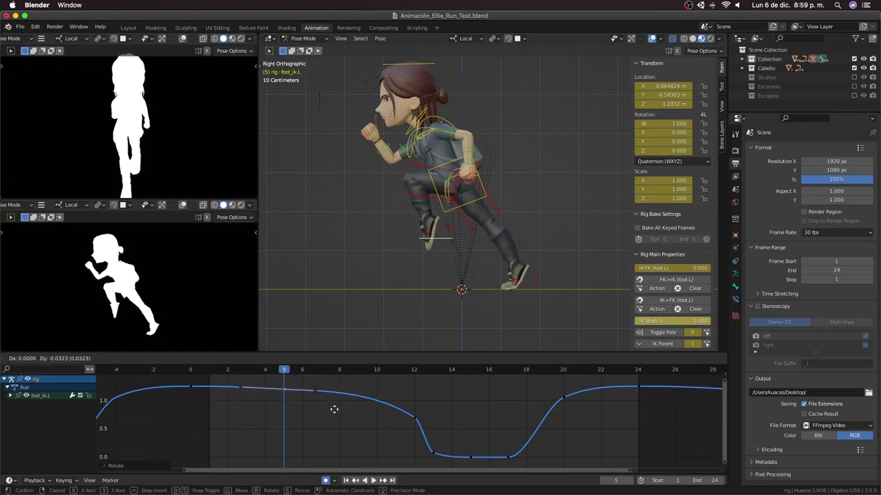
{"action": "left_click", "coordinate": [334, 409]}
{"action": "key", "text": "space"}
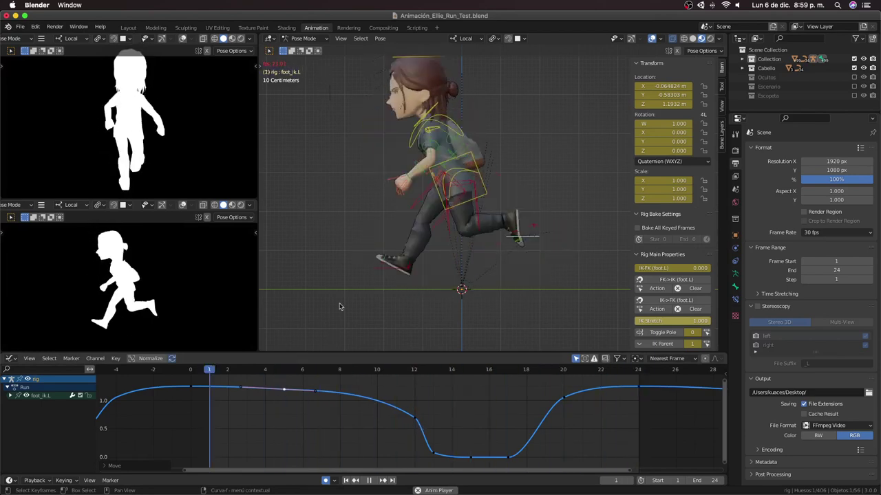
Step: Stop playback, select toe.L then foot_heel_ik.L, and fit the heel curves in the graph
{"action": "middle_click_drag", "start_coordinate": [382, 296], "coordinate": [394, 278]}
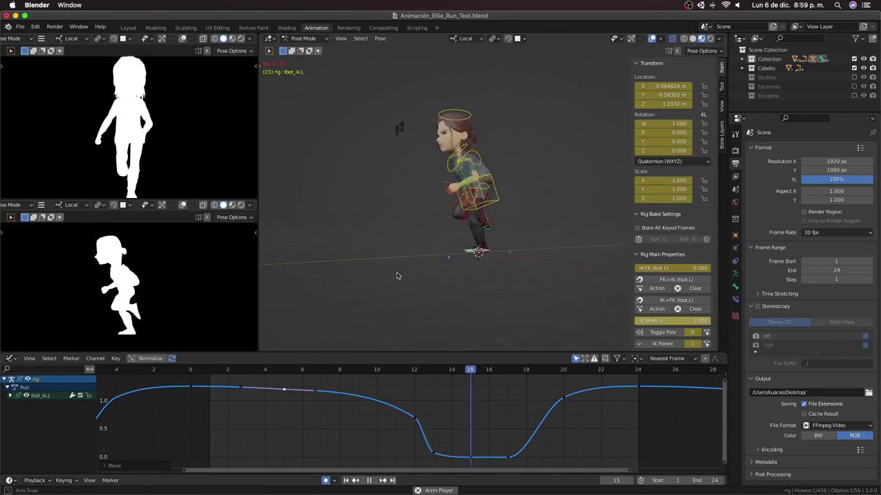
{"action": "scroll", "coordinate": [364, 289], "scroll_direction": "up", "scroll_amount": 3}
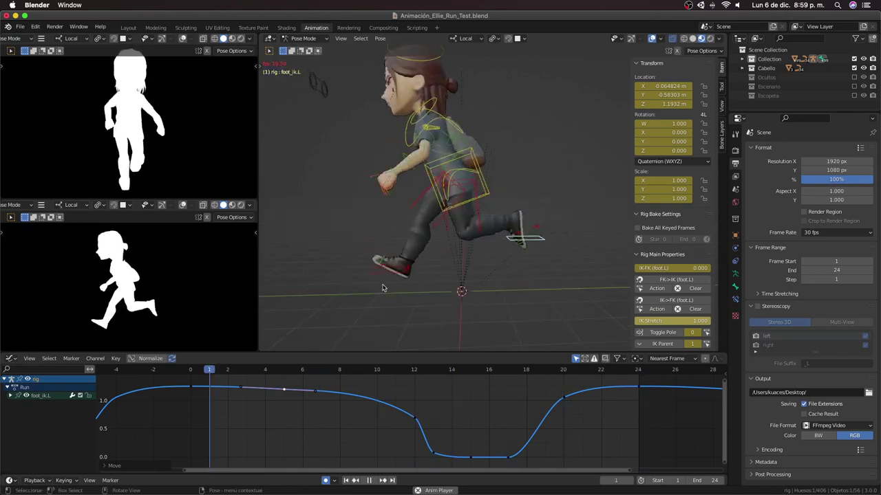
{"action": "middle_click_drag", "start_coordinate": [364, 289], "coordinate": [453, 284]}
{"action": "key", "text": "space"}
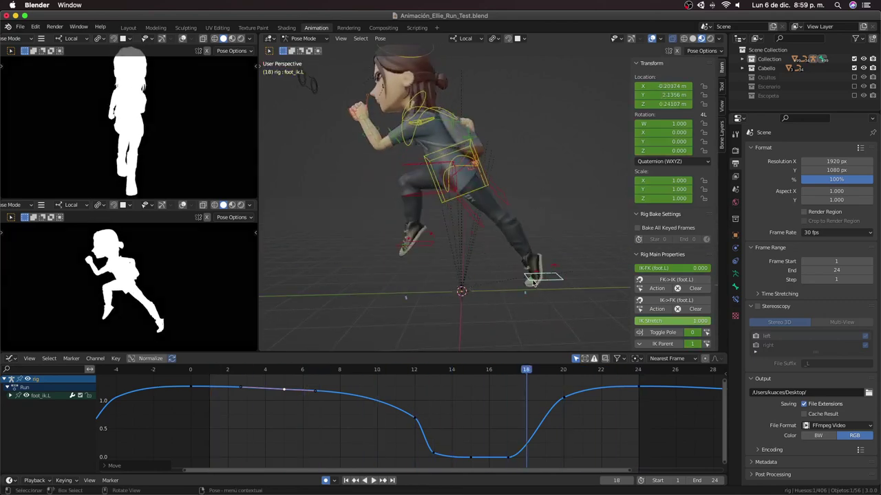
{"action": "left_click", "coordinate": [533, 282]}
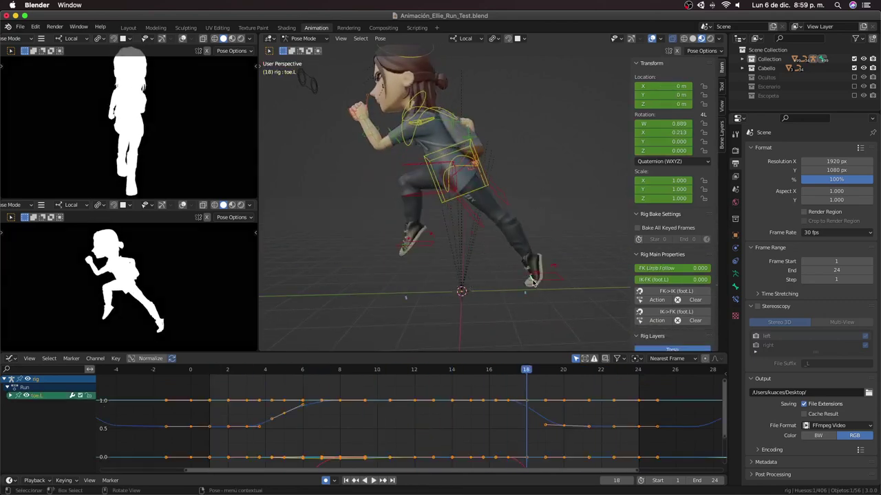
{"action": "left_click", "coordinate": [196, 373]}
{"action": "middle_click_drag", "start_coordinate": [482, 296], "coordinate": [499, 285]}
{"action": "left_click", "coordinate": [575, 241]}
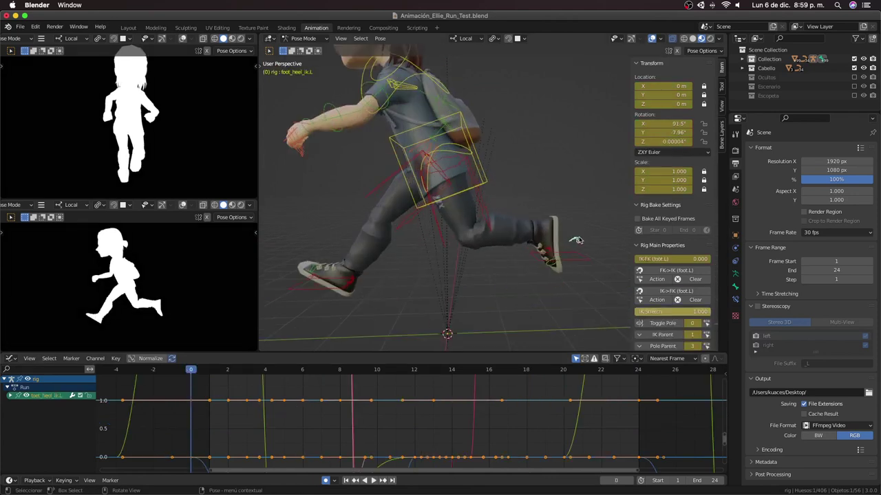
{"action": "key", "text": "r"}
{"action": "key", "text": "Home"}
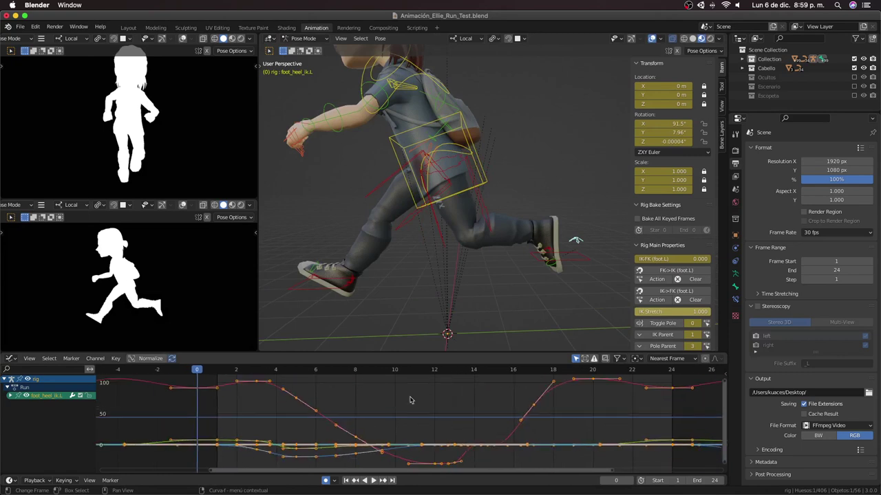
Step: Reselect foot_ik.L, view the character from the front, and unhide all its curves
{"action": "left_click", "coordinate": [578, 267]}
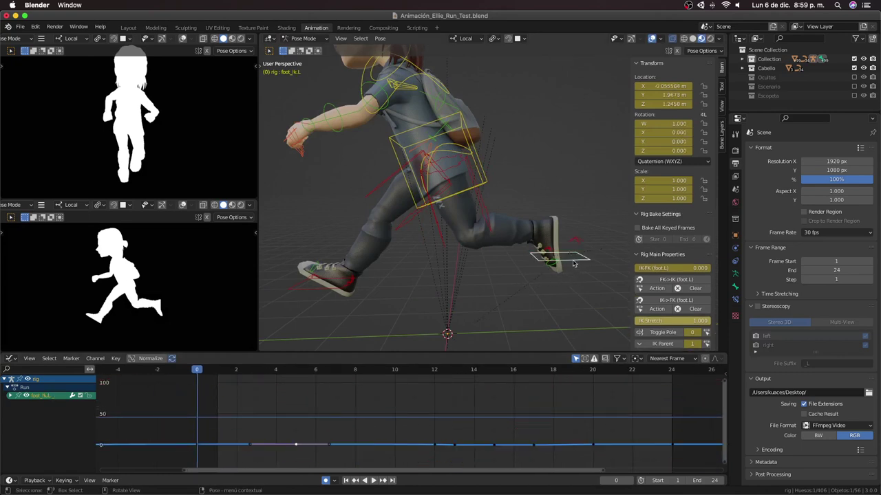
{"action": "key", "text": "KP_1"}
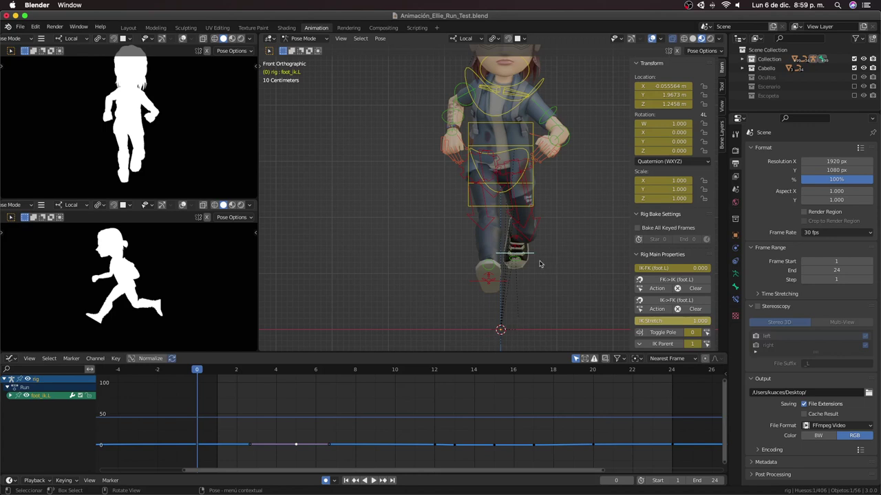
{"action": "key", "text": "alt+h"}
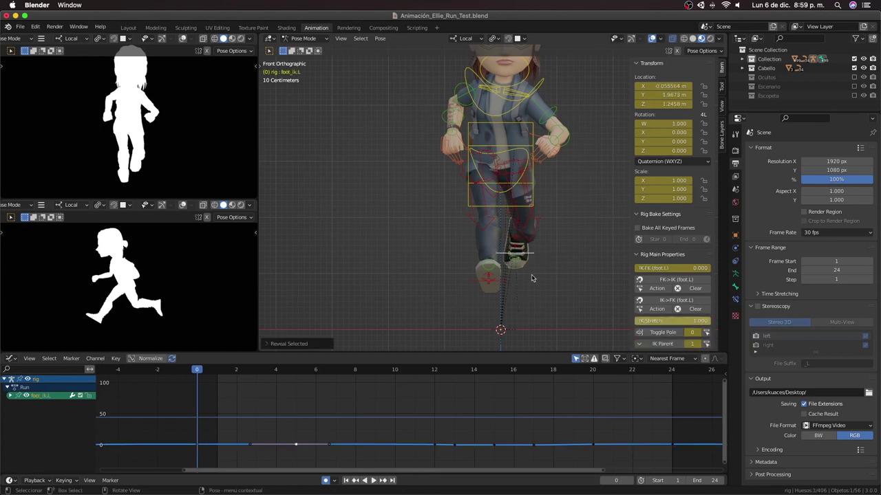
{"action": "key", "text": "alt+h"}
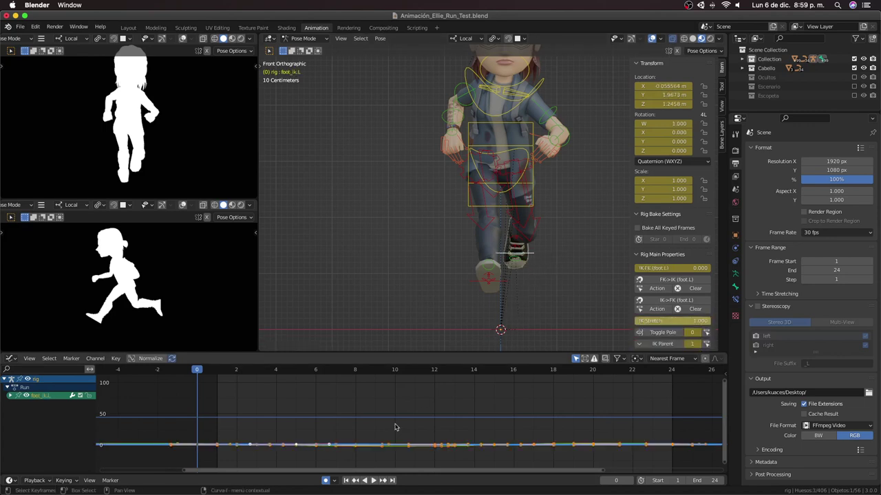
Step: Isolate the red foot_ik.L curve by hiding all other curves, then frame it
{"action": "key", "text": "Home"}
{"action": "left_click", "coordinate": [357, 441]}
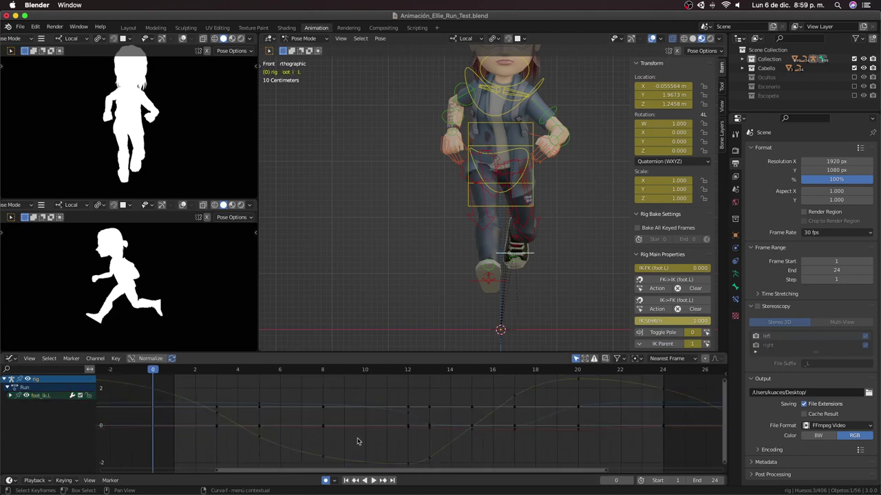
{"action": "left_click", "coordinate": [408, 429]}
{"action": "key", "text": "shift+h"}
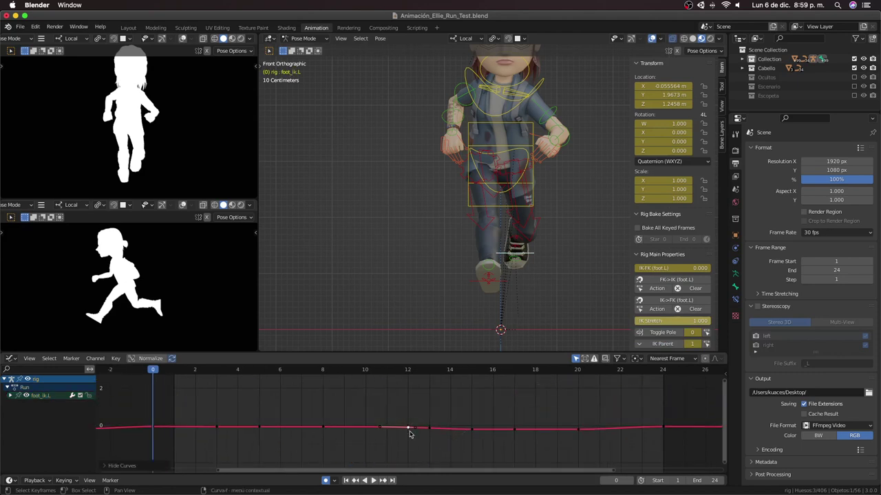
{"action": "key", "text": "Home"}
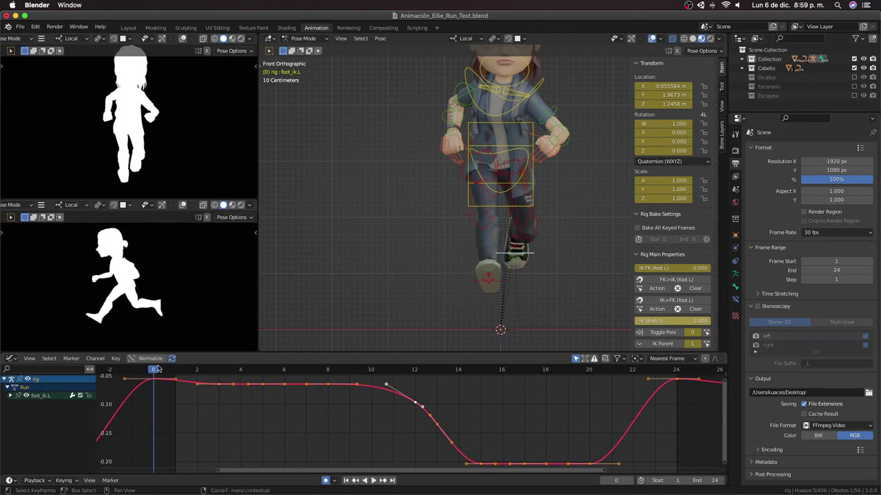
Step: Raise the foot_ik.L keys around frames 2–4 while checking the pose near frame 5
{"action": "mouse_move", "coordinate": [164, 373]}
{"action": "left_mouse_down"}
{"action": "mouse_move", "coordinate": [278, 414]}
{"action": "mouse_move", "coordinate": [287, 429]}
{"action": "mouse_move", "coordinate": [382, 439]}
{"action": "left_mouse_up"}
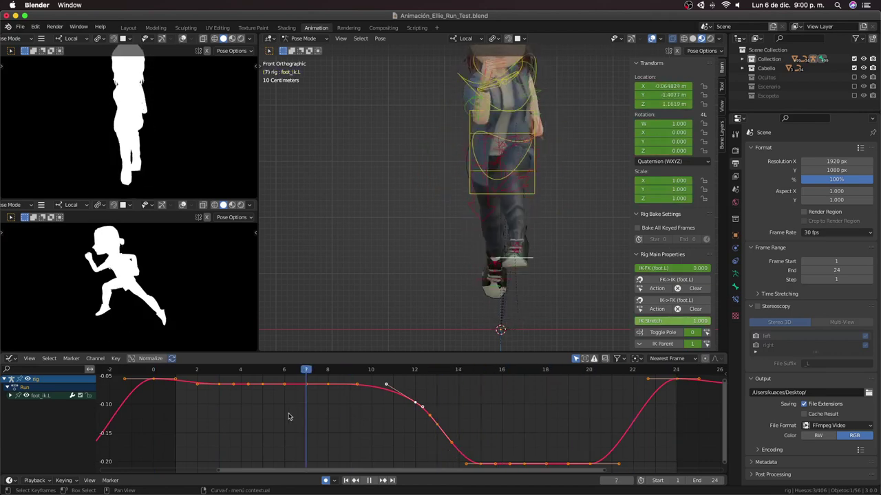
{"action": "key", "text": "space"}
{"action": "scroll", "coordinate": [303, 413], "scroll_direction": "down", "scroll_amount": 2}
{"action": "key", "text": "space"}
{"action": "left_click", "coordinate": [311, 371]}
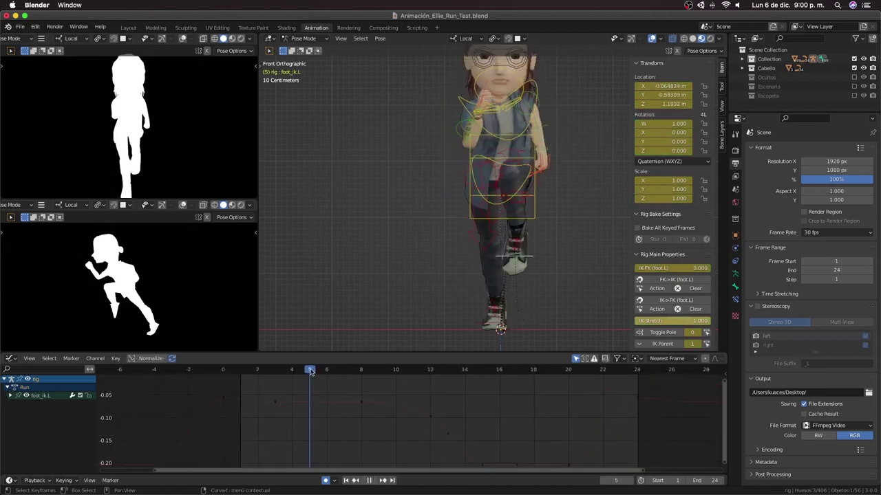
{"action": "left_click", "coordinate": [307, 403]}
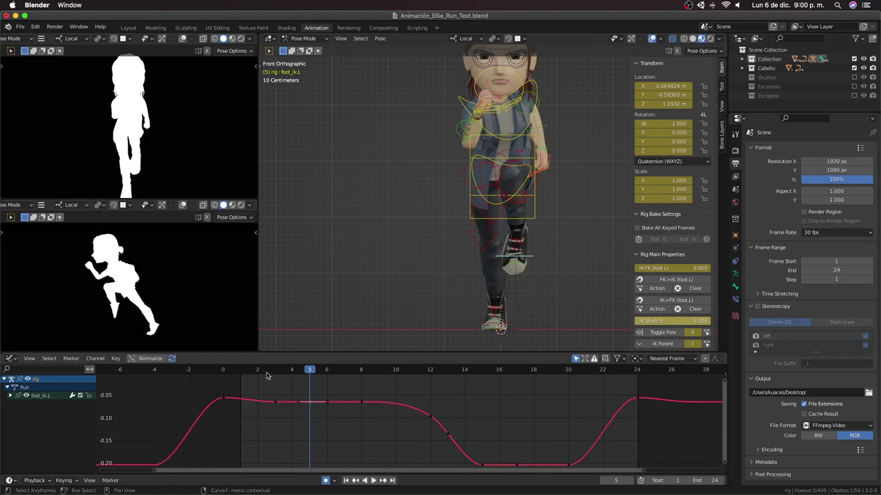
{"action": "left_click_drag", "start_coordinate": [267, 375], "coordinate": [273, 399]}
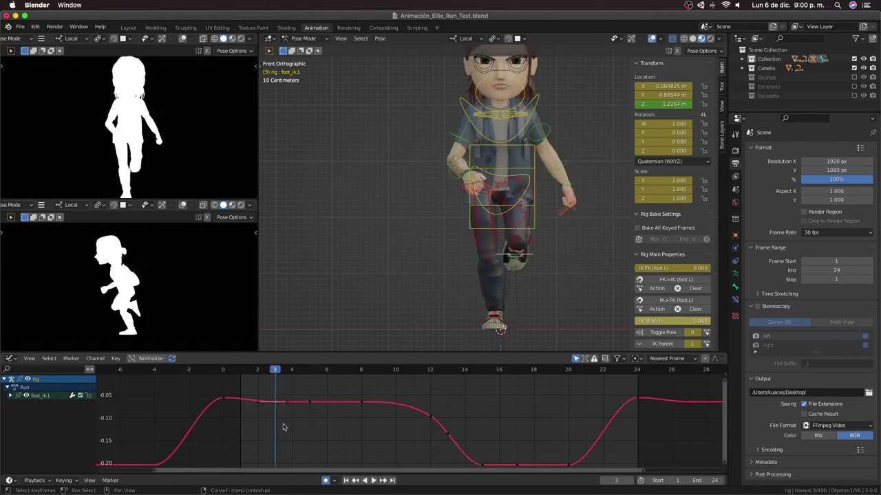
{"action": "key", "text": "g"}
{"action": "left_click", "coordinate": [300, 376]}
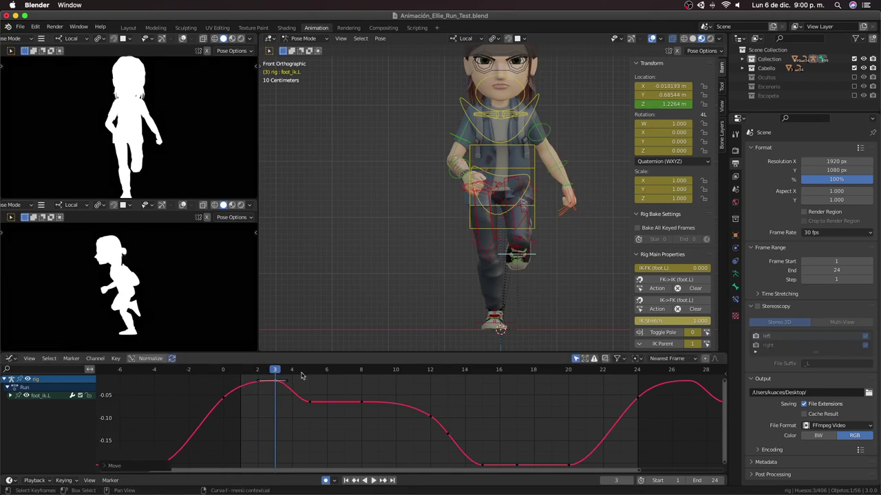
Step: Reposition the foot_ik.L keys at frames 5 and 3 to heighten the curve's peak
{"action": "left_click", "coordinate": [310, 370]}
{"action": "left_click", "coordinate": [310, 402]}
{"action": "key", "text": "g"}
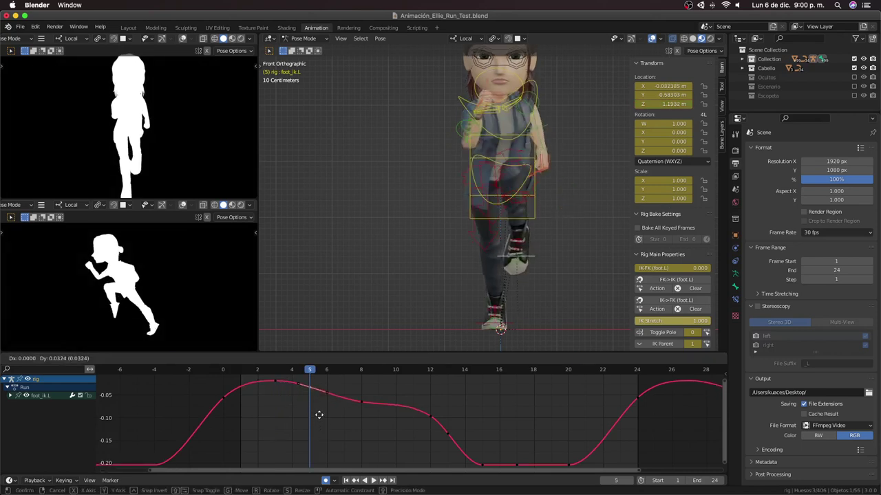
{"action": "left_click", "coordinate": [319, 411]}
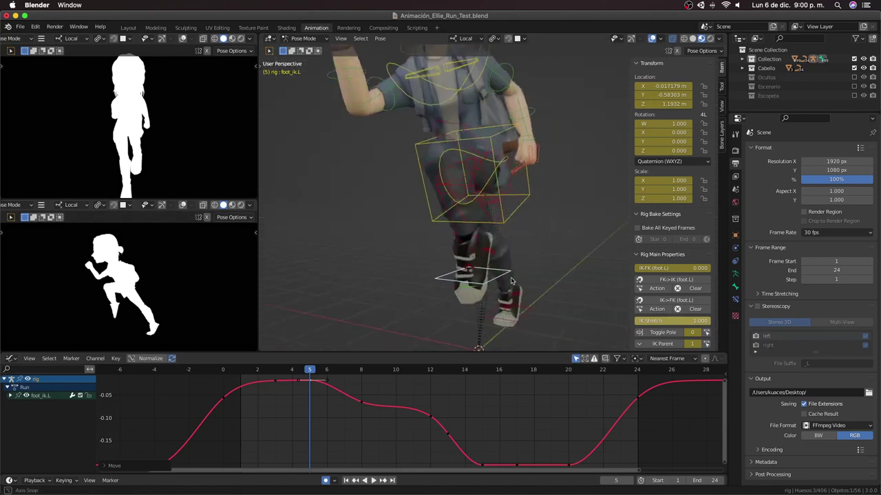
{"action": "middle_click_drag", "start_coordinate": [275, 275], "coordinate": [303, 323]}
{"action": "key", "text": "g"}
{"action": "left_click", "coordinate": [307, 395]}
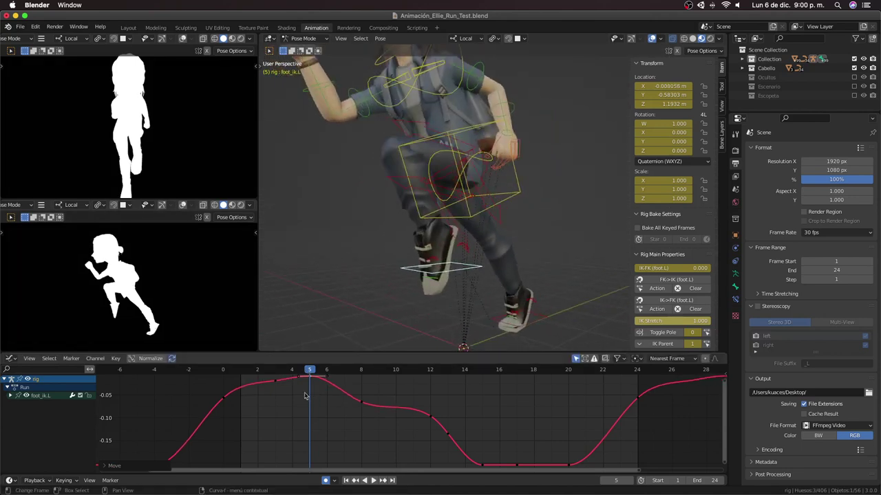
{"action": "left_click", "coordinate": [274, 384]}
{"action": "key", "text": "g"}
{"action": "left_click", "coordinate": [283, 397]}
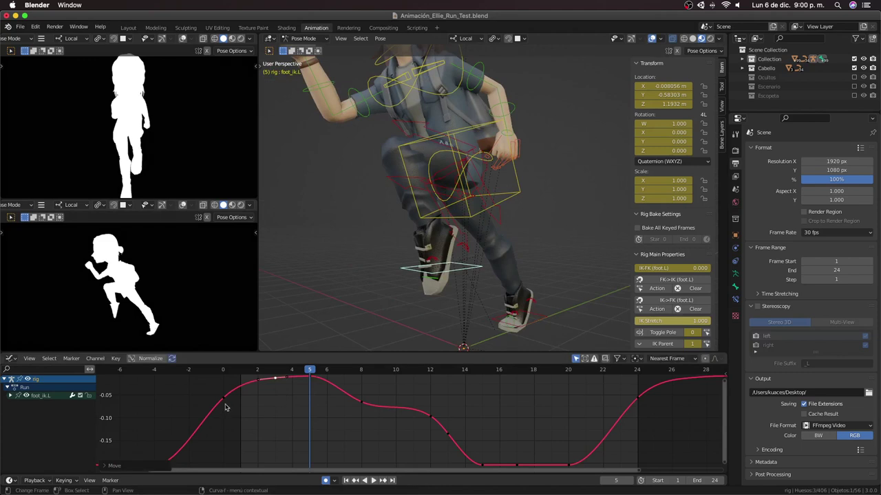
Step: Adjust the handles near frames 1 and 24, and give the frame-8 key smooth handles
{"action": "key", "text": "g"}
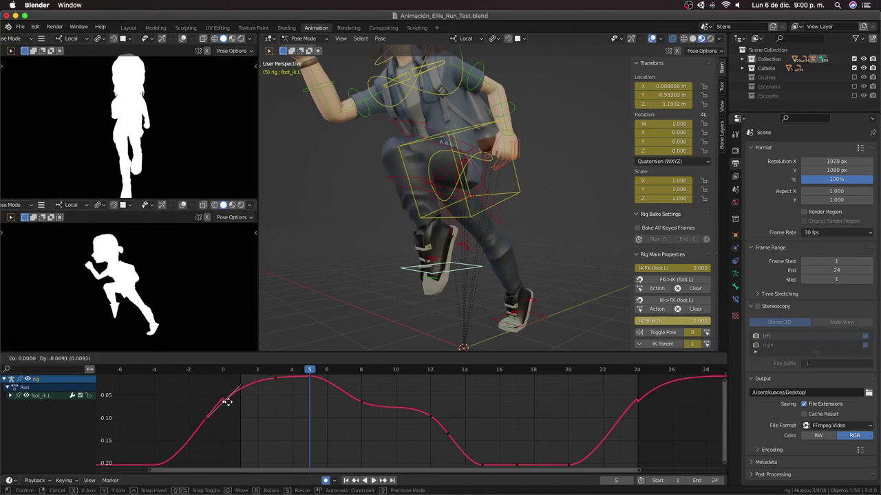
{"action": "left_click", "coordinate": [227, 402]}
{"action": "key", "text": "g"}
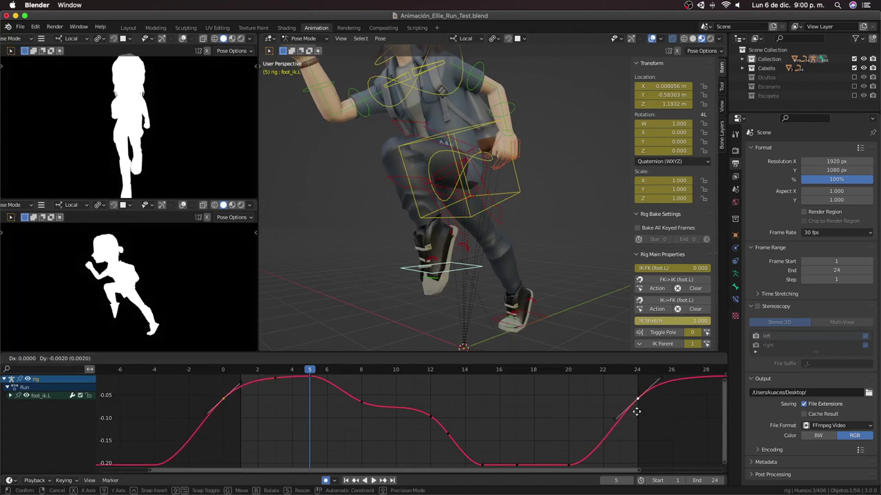
{"action": "left_click", "coordinate": [637, 417]}
{"action": "left_click", "coordinate": [359, 403]}
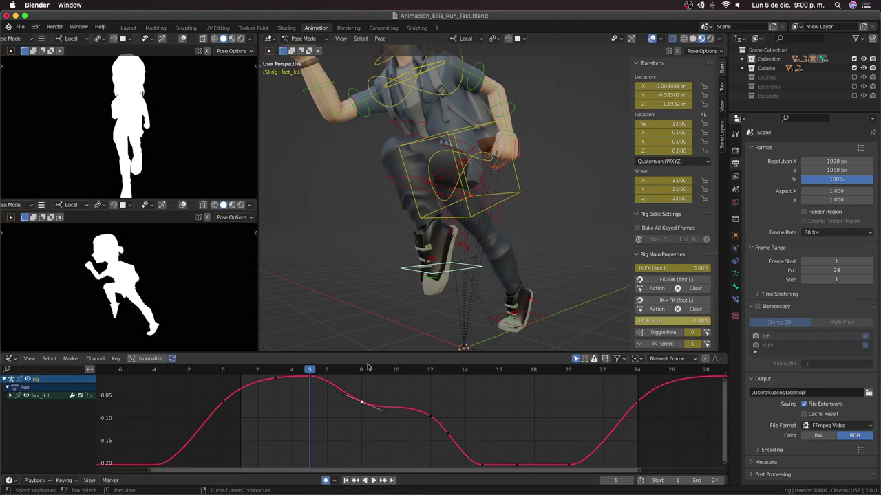
{"action": "key", "text": "v"}
{"action": "left_click", "coordinate": [370, 422]}
Step: Review playback in front orthographic view and add a keyframe near frame 8
{"action": "key", "text": "space"}
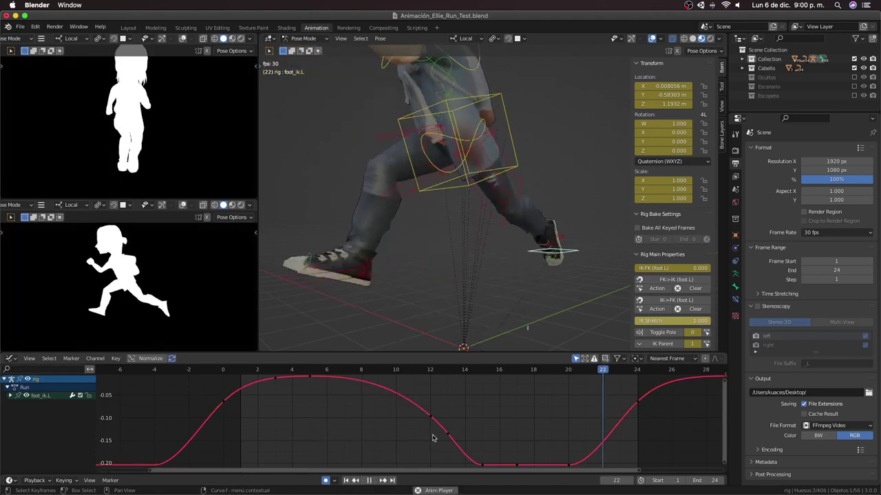
{"action": "scroll", "coordinate": [440, 289], "scroll_direction": "down", "scroll_amount": 5}
{"action": "middle_click_drag", "start_coordinate": [440, 289], "coordinate": [454, 282]}
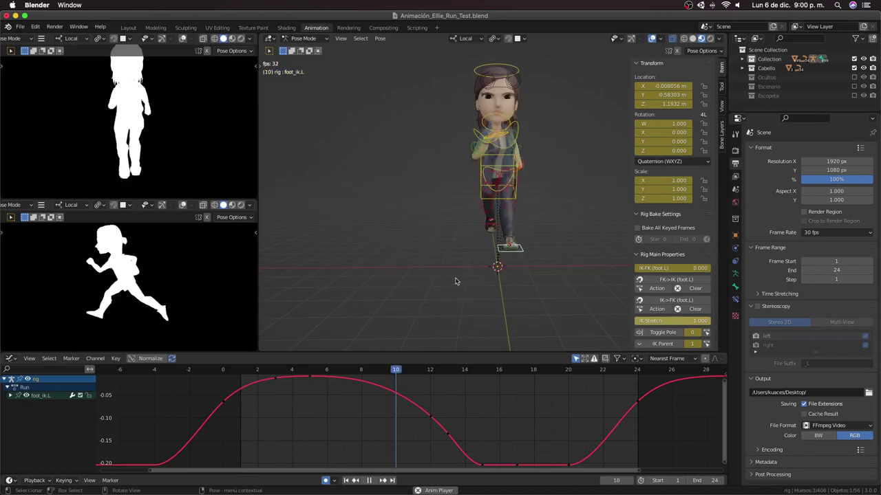
{"action": "key", "text": "KP_1"}
{"action": "key", "text": "space"}
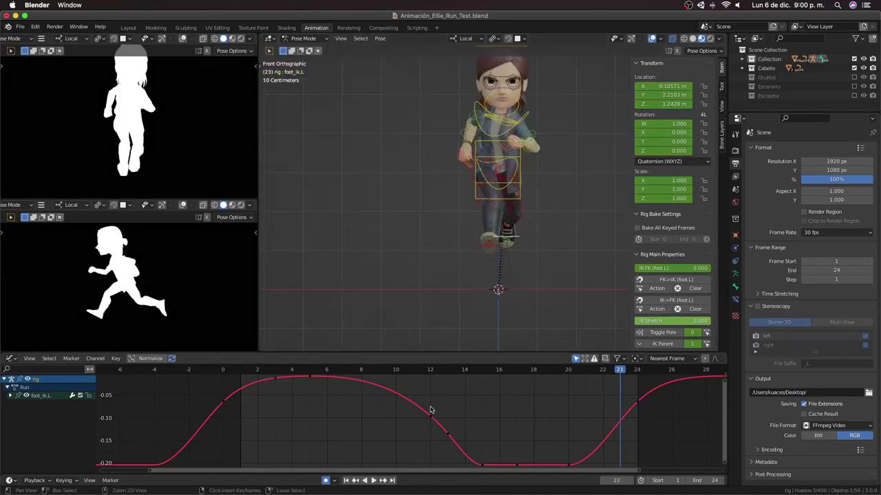
{"action": "right_click", "coordinate": [408, 398], "text": "ctrl"}
{"action": "left_click_drag", "start_coordinate": [334, 369], "coordinate": [361, 370]}
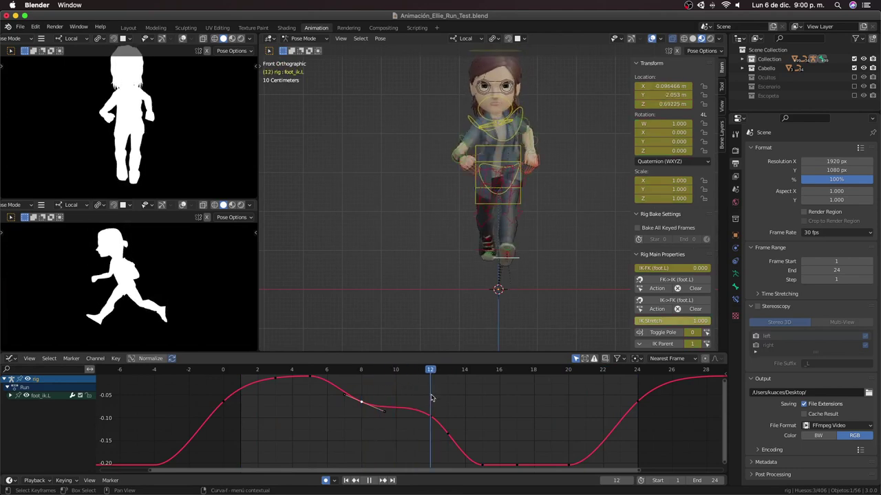
Step: Duplicate a foot_ik.L keyframe and place the copy near frame 13
{"action": "key", "text": "space"}
{"action": "key", "text": "Right"}
{"action": "key", "text": "Left"}
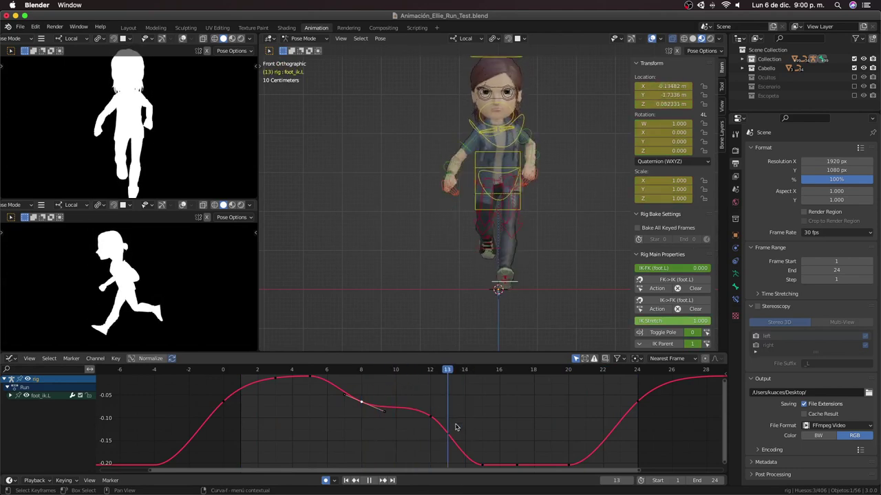
{"action": "middle_click_drag", "start_coordinate": [451, 428], "coordinate": [446, 416]}
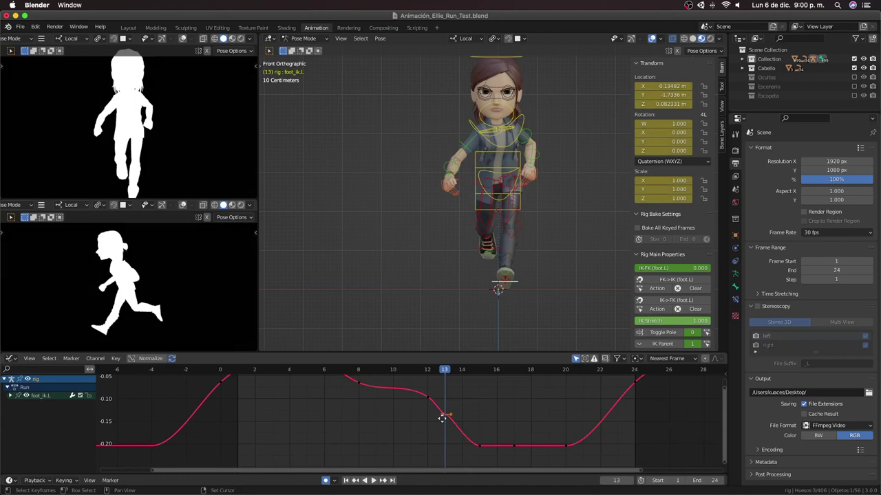
{"action": "key", "text": "g"}
{"action": "key", "text": "x"}
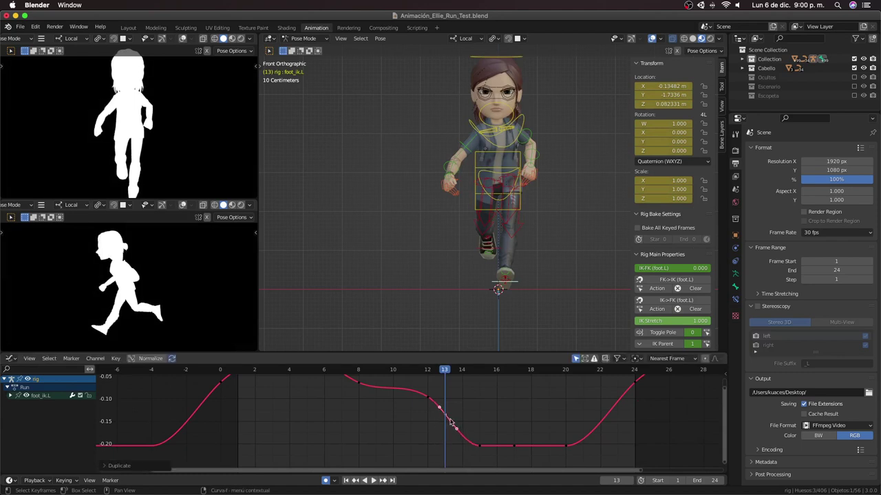
{"action": "key", "text": "shift+d"}
{"action": "key", "text": "x"}
{"action": "left_click", "coordinate": [447, 448]}
Step: Drop the frame-13 keyframe straight down to floor level, then frame the whole curve
{"action": "key", "text": "g"}
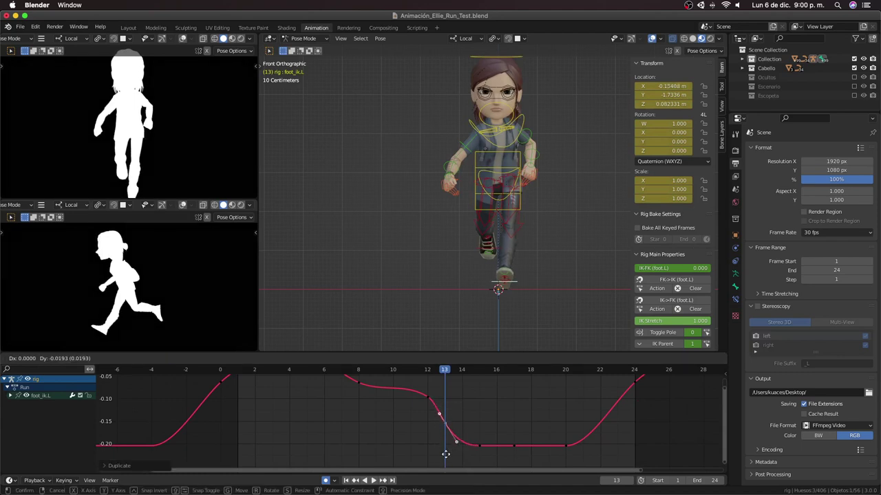
{"action": "right_click", "coordinate": [445, 454]}
{"action": "key", "text": "g"}
{"action": "key", "text": "y"}
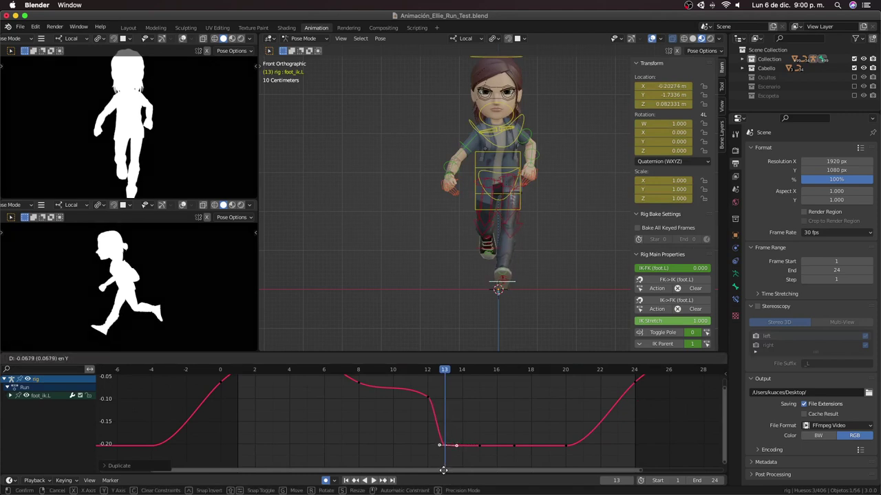
{"action": "left_click", "coordinate": [444, 470]}
{"action": "key", "text": "Home"}
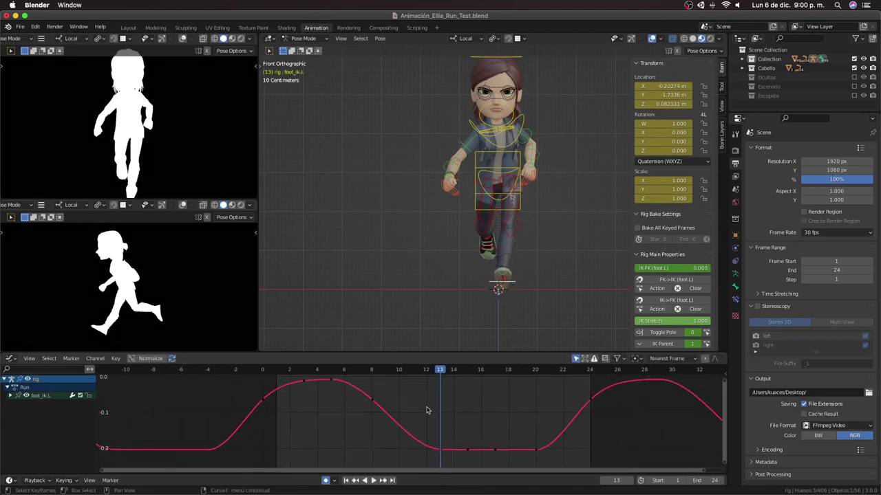
Step: Review the footfall in playback, undo the last change, and check frames 8–12
{"action": "key", "text": "space"}
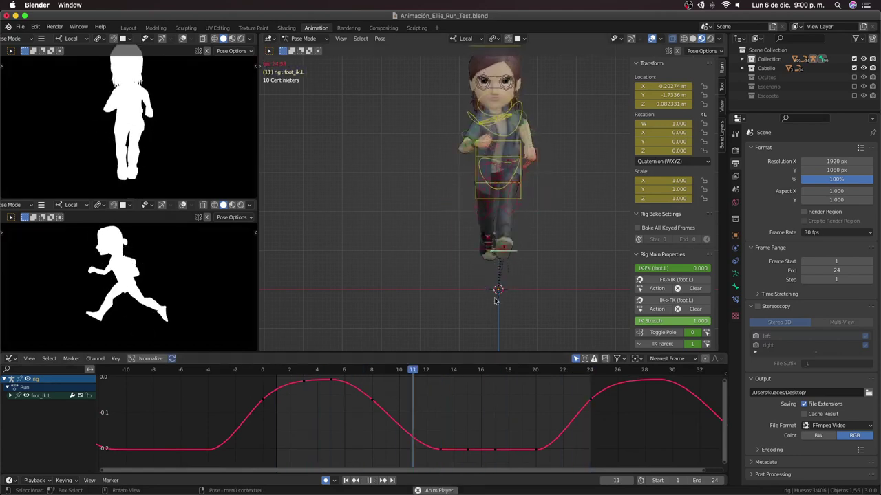
{"action": "key", "text": "space"}
{"action": "key", "text": "ctrl+z"}
{"action": "left_click", "coordinate": [375, 371]}
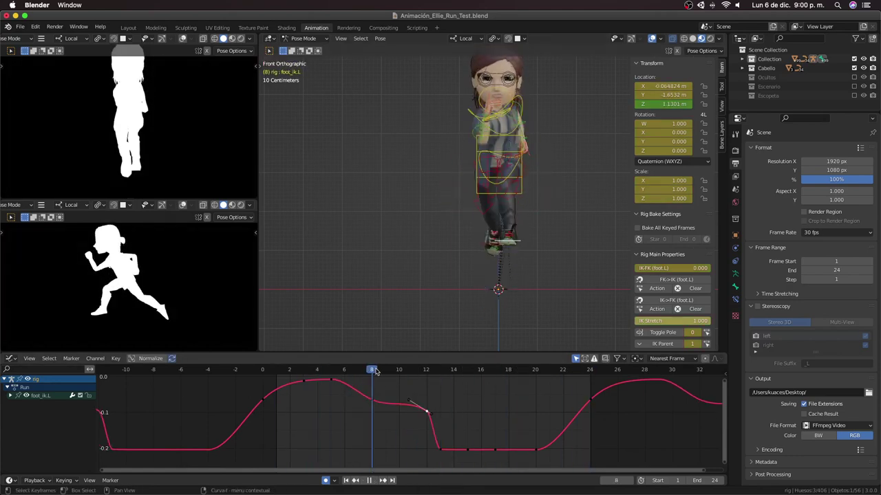
{"action": "left_click_drag", "start_coordinate": [375, 372], "coordinate": [381, 388]}
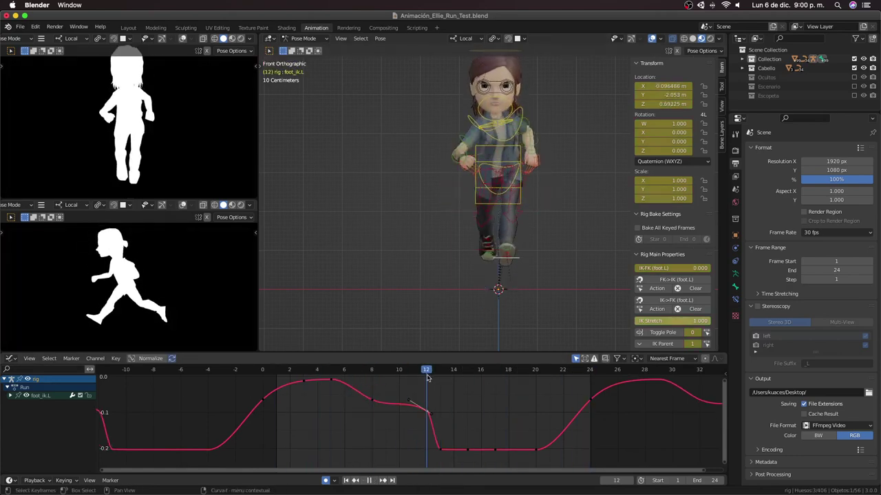
{"action": "key", "text": "Escape"}
Step: Raise the frame-8 key slightly, shorten the frame-12 key's handles, and replay the run
{"action": "left_click", "coordinate": [380, 401]}
{"action": "key", "text": "g"}
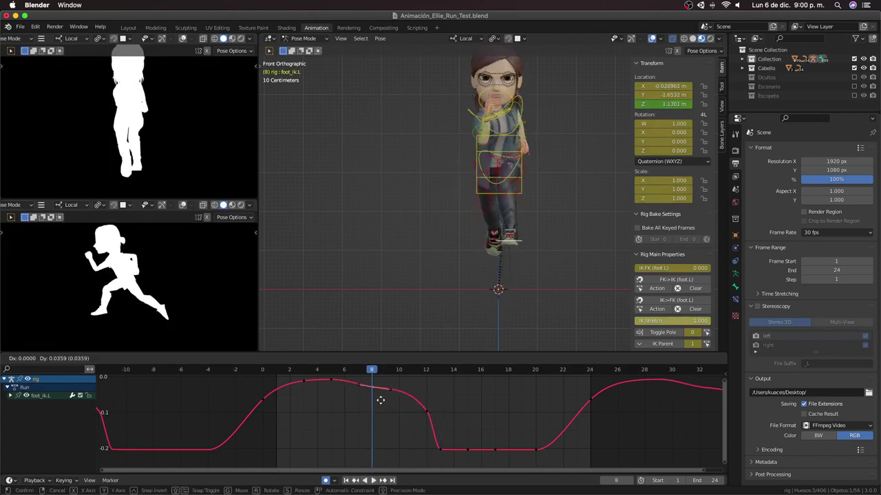
{"action": "left_click", "coordinate": [380, 398]}
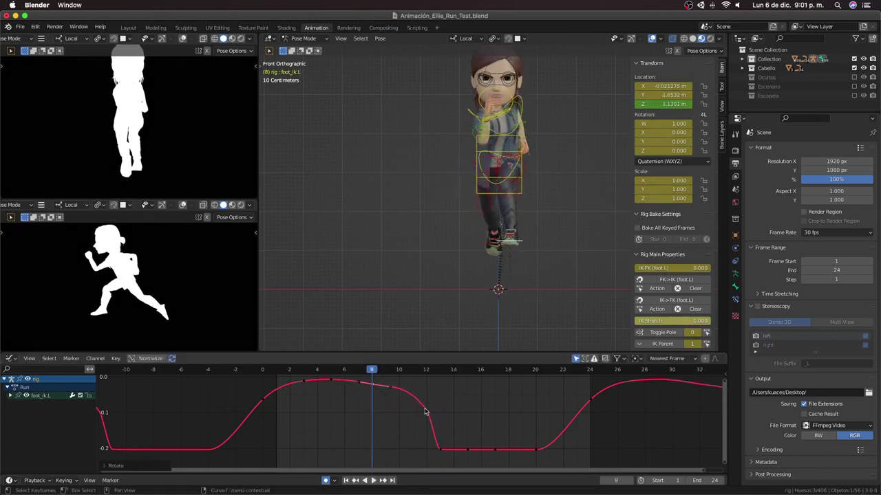
{"action": "left_click", "coordinate": [427, 411]}
{"action": "key", "text": "g"}
{"action": "left_click", "coordinate": [427, 416]}
{"action": "key", "text": "s"}
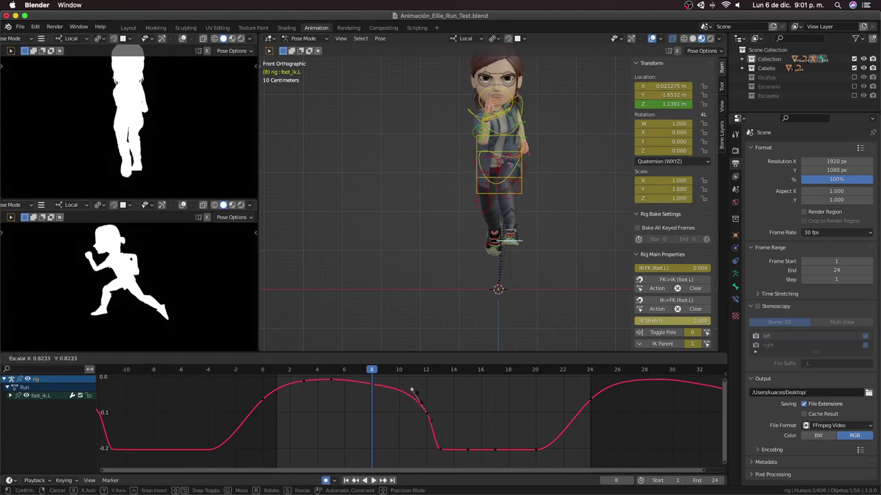
{"action": "left_click", "coordinate": [416, 398]}
{"action": "key", "text": "space"}
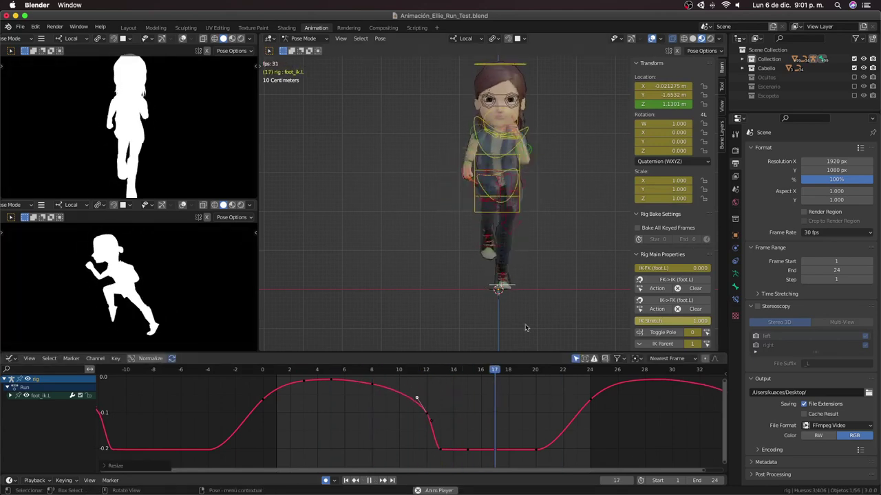
Step: Hide overlays to watch the mesh from behind, and lower the foot_ik.L key near frame 0
{"action": "mouse_move", "coordinate": [501, 272]}
{"action": "middle_mouse_down"}
{"action": "mouse_move", "coordinate": [437, 288]}
{"action": "mouse_move", "coordinate": [427, 252]}
{"action": "mouse_move", "coordinate": [324, 261]}
{"action": "middle_mouse_up"}
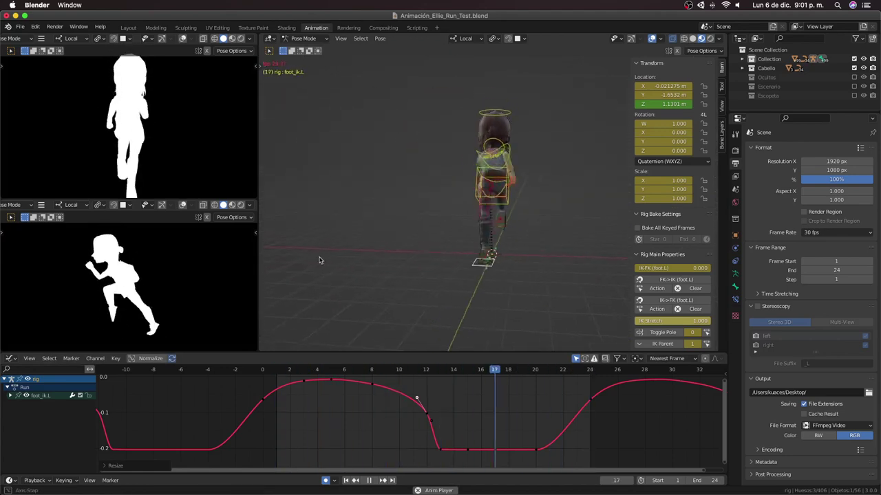
{"action": "left_click", "coordinate": [652, 39]}
{"action": "middle_click_drag", "start_coordinate": [556, 246], "coordinate": [482, 253]}
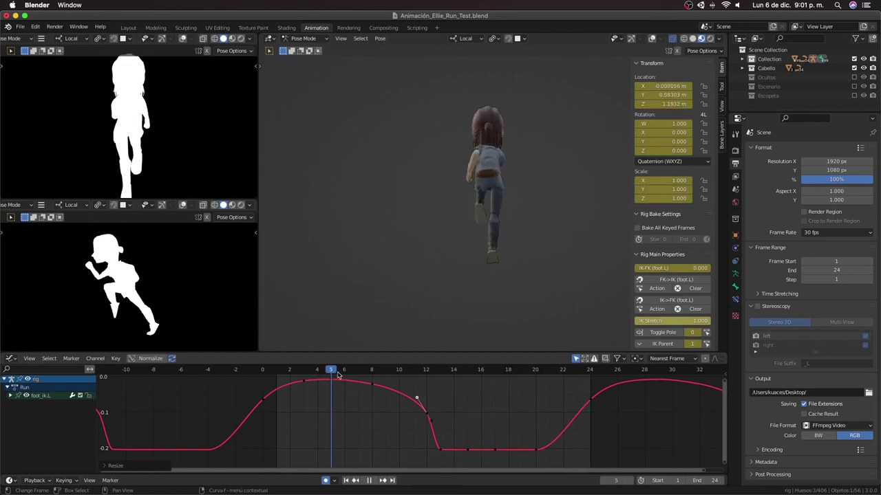
{"action": "mouse_move", "coordinate": [331, 377]}
{"action": "left_mouse_down"}
{"action": "mouse_move", "coordinate": [352, 401]}
{"action": "mouse_move", "coordinate": [578, 411]}
{"action": "left_mouse_up"}
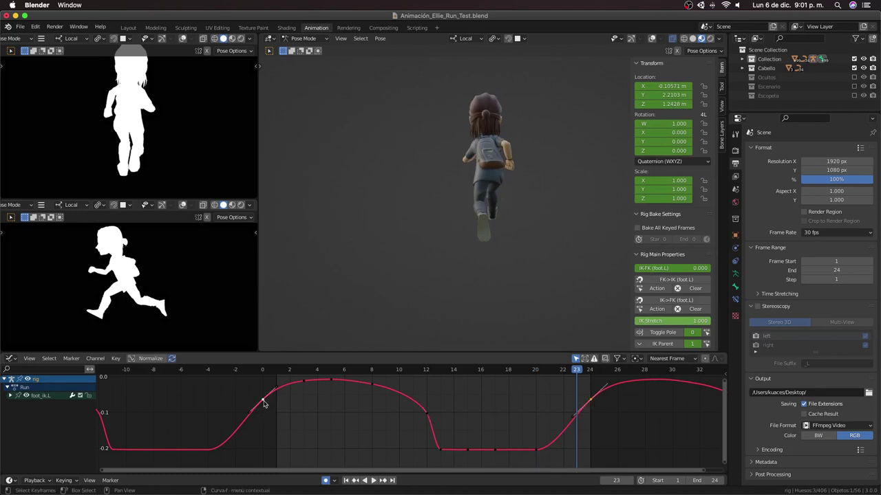
{"action": "left_click_drag", "start_coordinate": [264, 403], "coordinate": [262, 425]}
{"action": "key", "text": "space"}
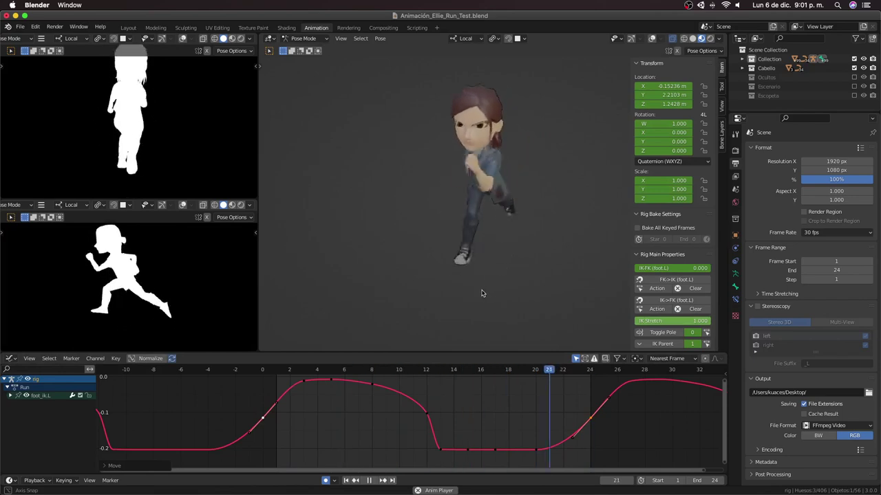
Step: Turn overlays back on to show the rig bones and stop the playback
{"action": "scroll", "coordinate": [474, 293], "scroll_direction": "up", "scroll_amount": 2}
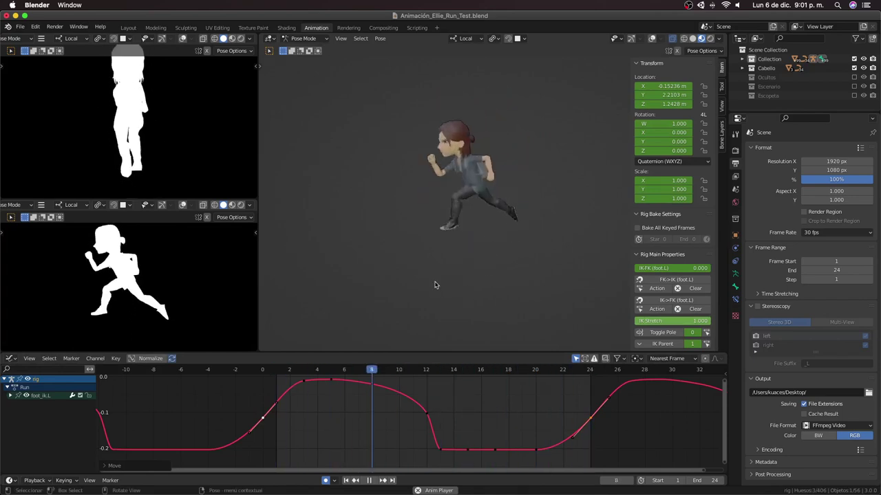
{"action": "scroll", "coordinate": [435, 281], "scroll_direction": "up", "scroll_amount": 5}
{"action": "left_click", "coordinate": [651, 38]}
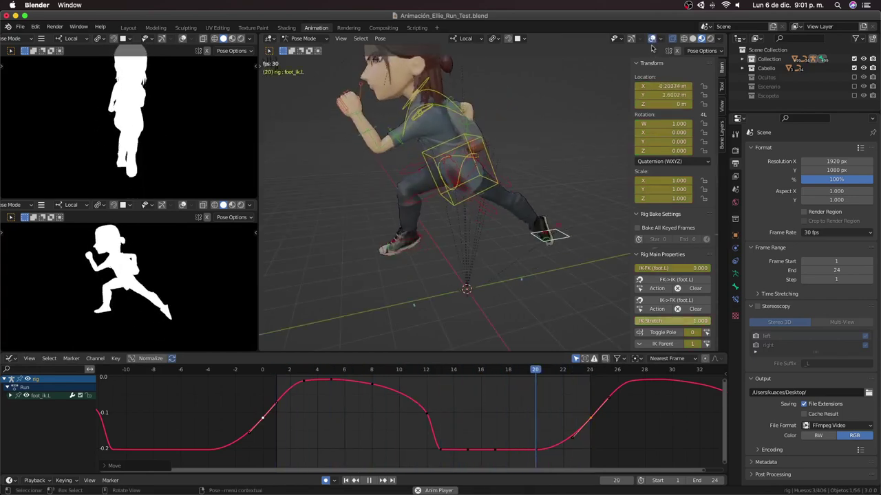
{"action": "key", "text": "space"}
Step: Load foot_heel_ik.L's curves, view from the right, and select its red rotation curve
{"action": "left_click", "coordinate": [465, 258]}
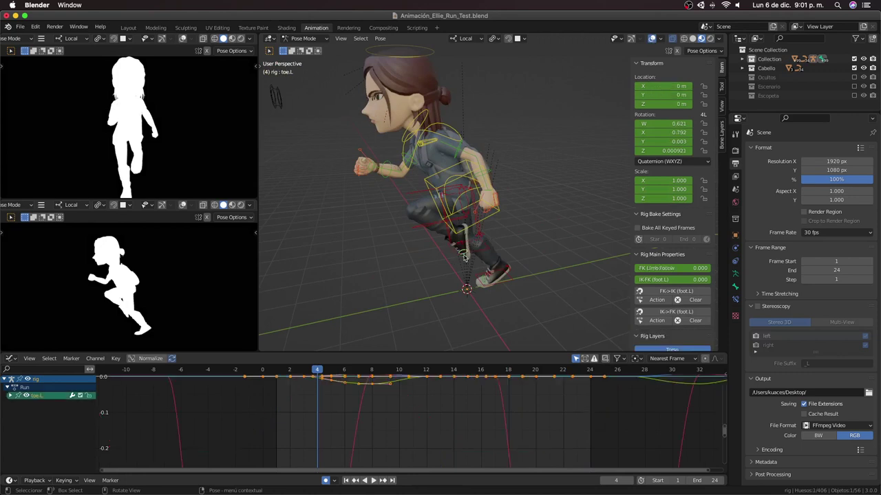
{"action": "key", "text": "Home"}
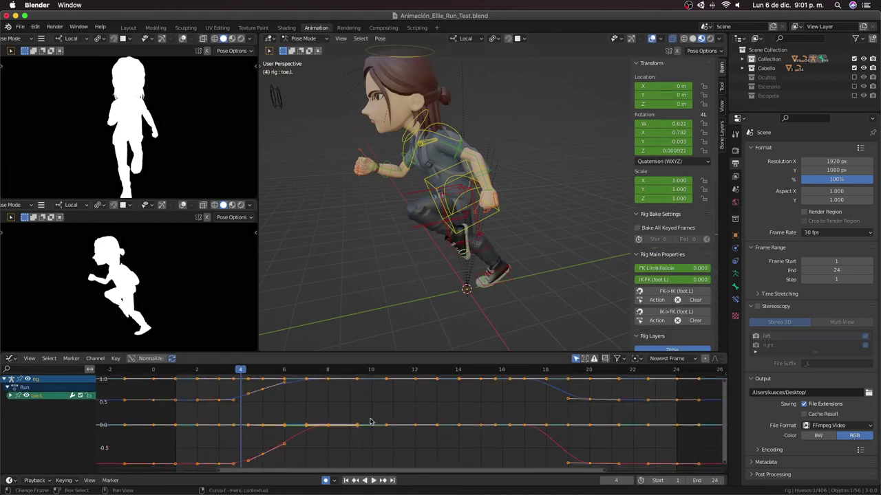
{"action": "left_click", "coordinate": [478, 239]}
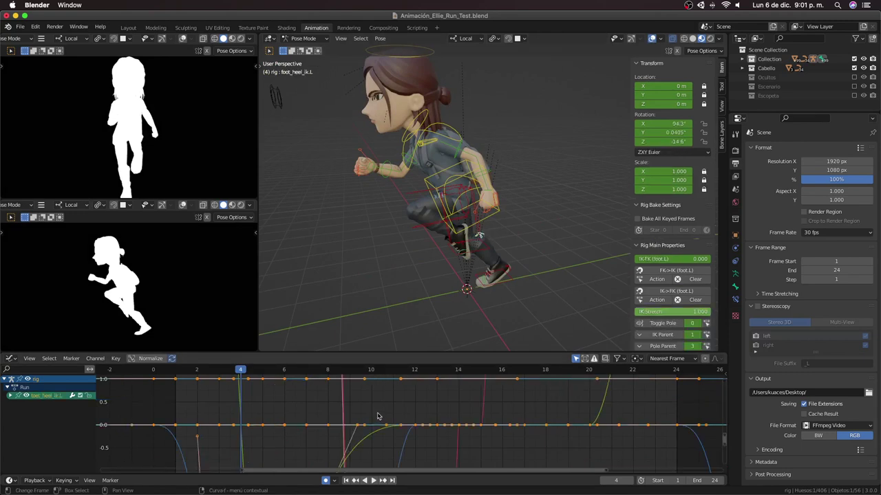
{"action": "key", "text": "Home"}
{"action": "left_click", "coordinate": [273, 389]}
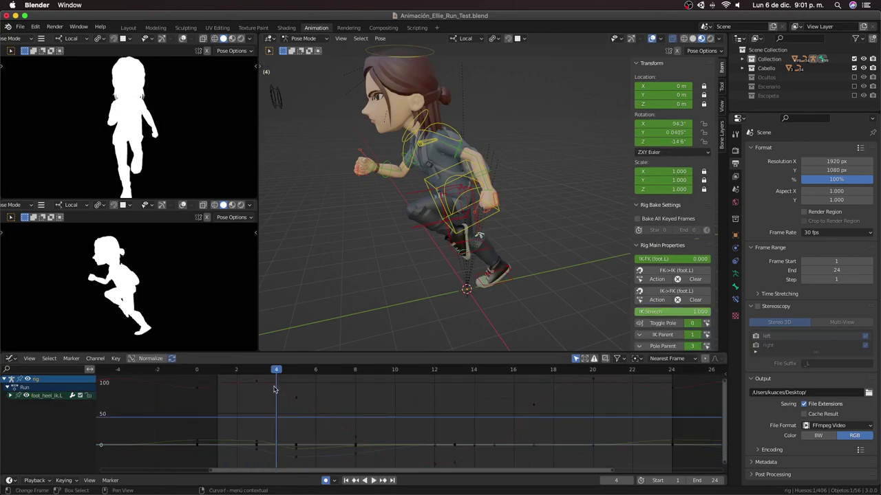
{"action": "left_click", "coordinate": [197, 385]}
{"action": "key", "text": "KP_3"}
{"action": "scroll", "coordinate": [463, 277], "scroll_direction": "up", "scroll_amount": 4}
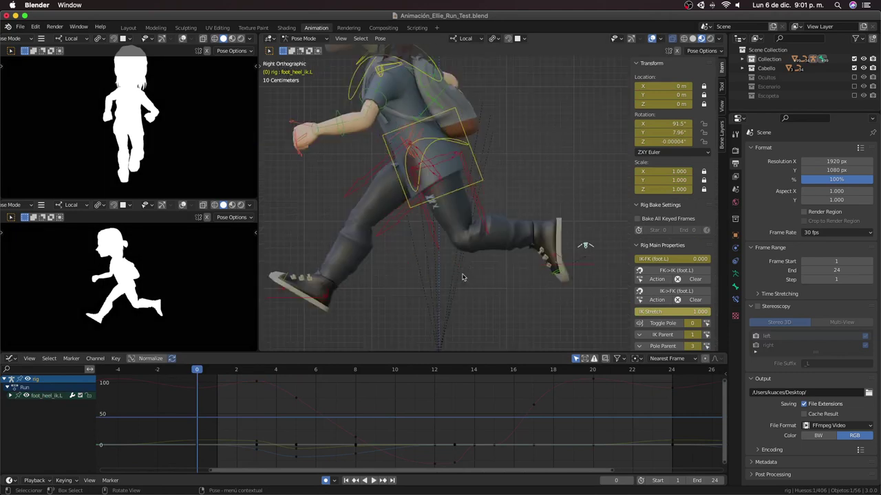
{"action": "scroll", "coordinate": [463, 277], "scroll_direction": "down", "scroll_amount": 1}
{"action": "left_click", "coordinate": [261, 370]}
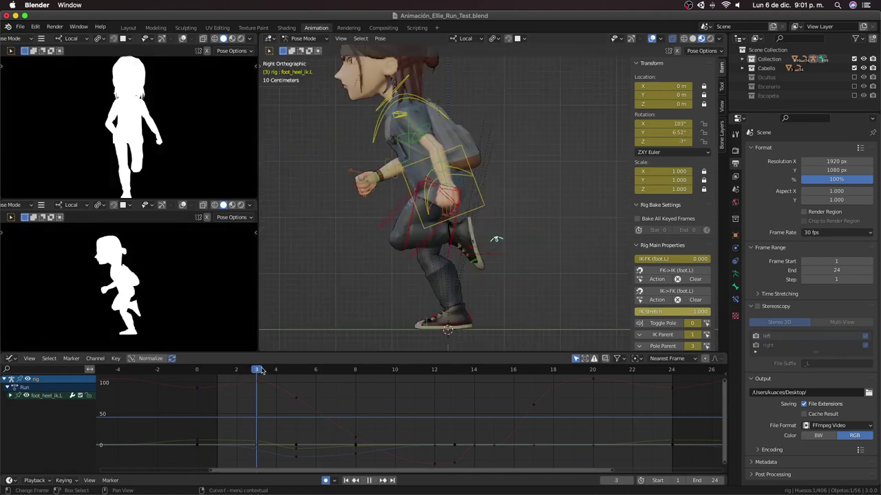
{"action": "left_click_drag", "start_coordinate": [256, 383], "coordinate": [285, 401]}
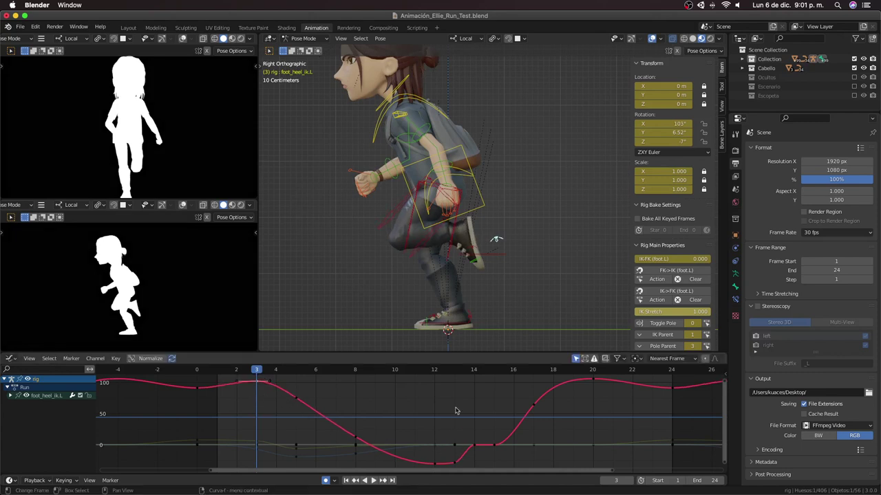
Step: Play back the heel motion, then raise the red curve's key near frame 0
{"action": "left_click", "coordinate": [451, 377]}
{"action": "key", "text": "space"}
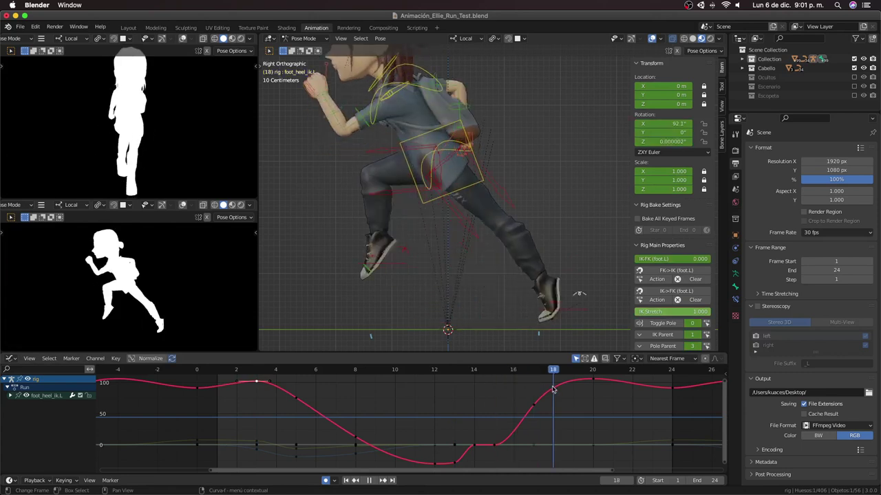
{"action": "key", "text": "space"}
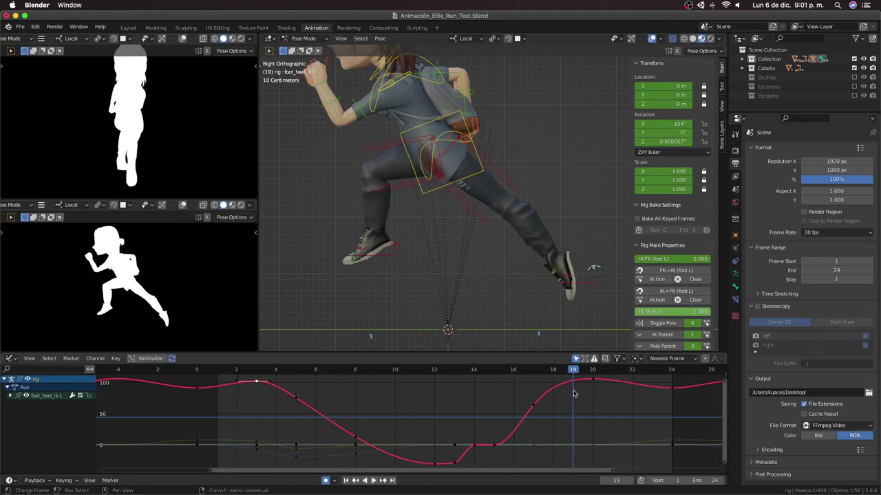
{"action": "scroll", "coordinate": [565, 395], "scroll_direction": "down", "scroll_amount": 1}
{"action": "scroll", "coordinate": [565, 398], "scroll_direction": "down", "scroll_amount": 1}
{"action": "left_click", "coordinate": [618, 371]}
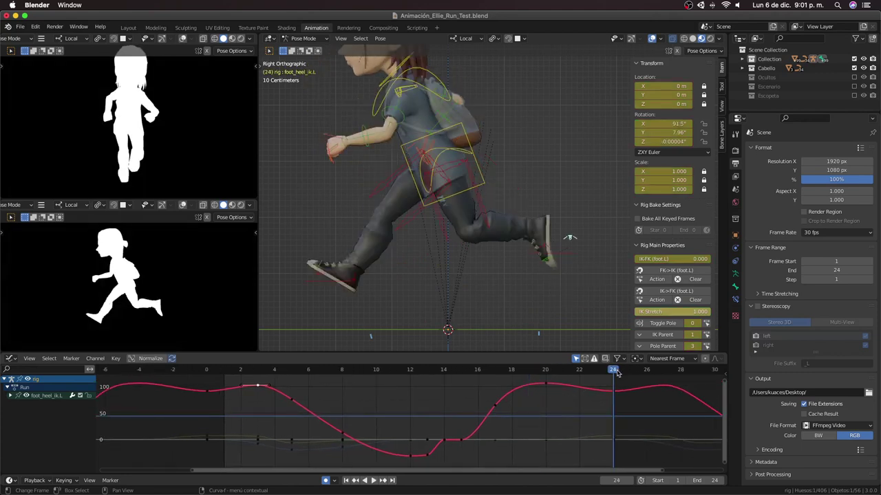
{"action": "left_click", "coordinate": [207, 393]}
{"action": "key", "text": "g"}
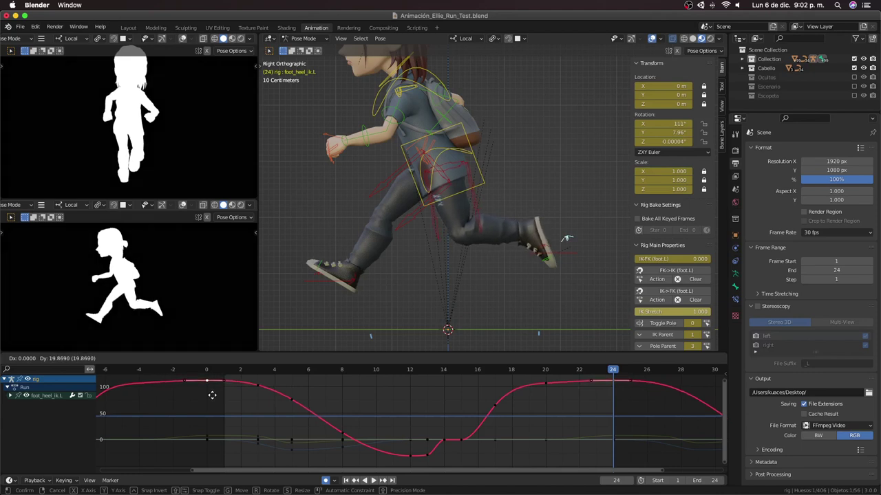
{"action": "left_click", "coordinate": [213, 398]}
Step: Lower the heel key near frame 17 slightly and play back to check it
{"action": "left_click", "coordinate": [497, 409]}
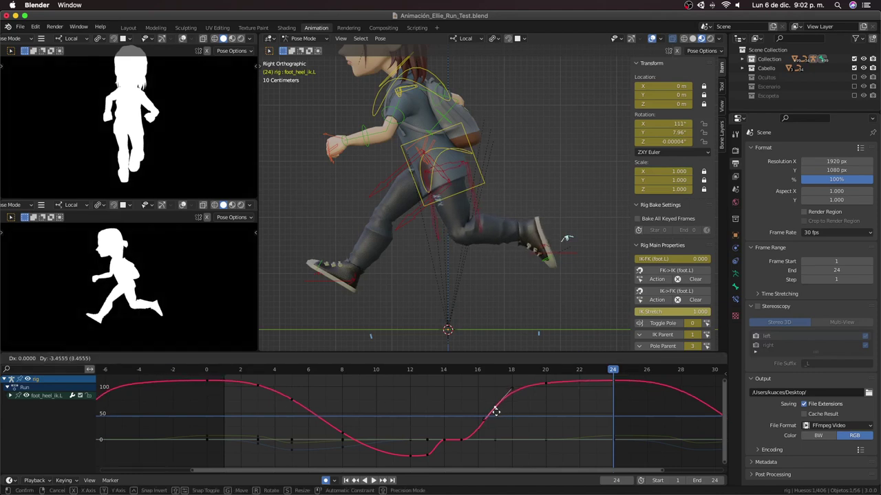
{"action": "key", "text": "g"}
{"action": "left_click", "coordinate": [496, 419]}
{"action": "key", "text": "space"}
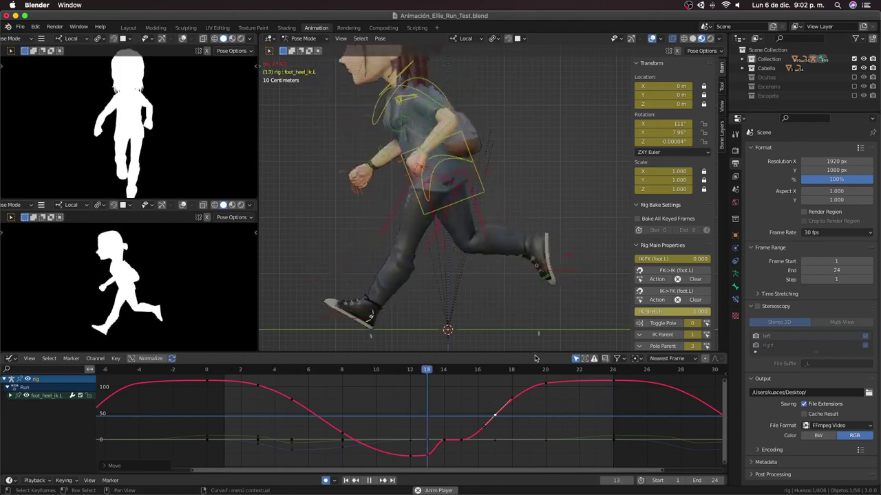
{"action": "key", "text": "space"}
Step: In front view, select the heel's green rotation curve and hide all other curves
{"action": "key", "text": "KP_1"}
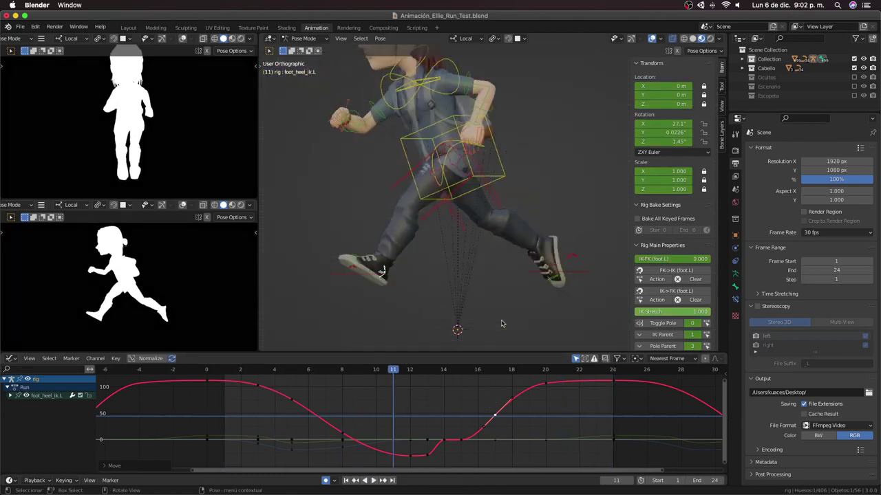
{"action": "left_click", "coordinate": [293, 451]}
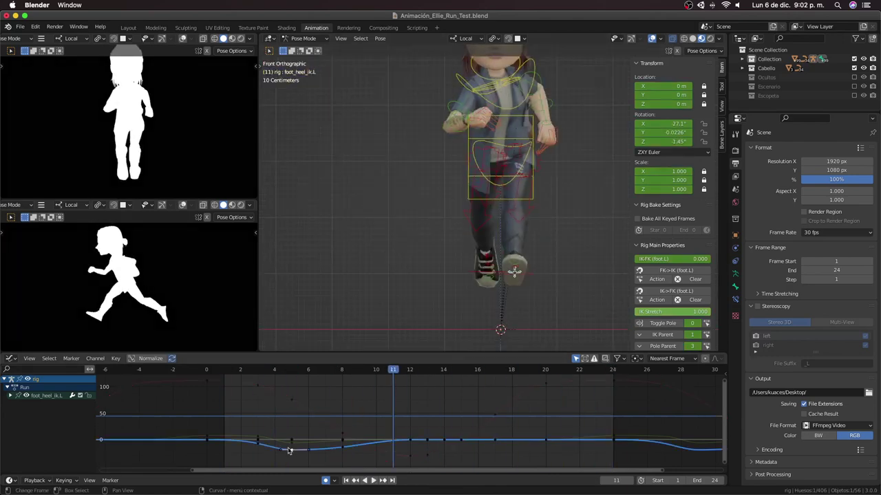
{"action": "left_click", "coordinate": [292, 450]}
{"action": "key", "text": "g"}
{"action": "key", "text": "Escape"}
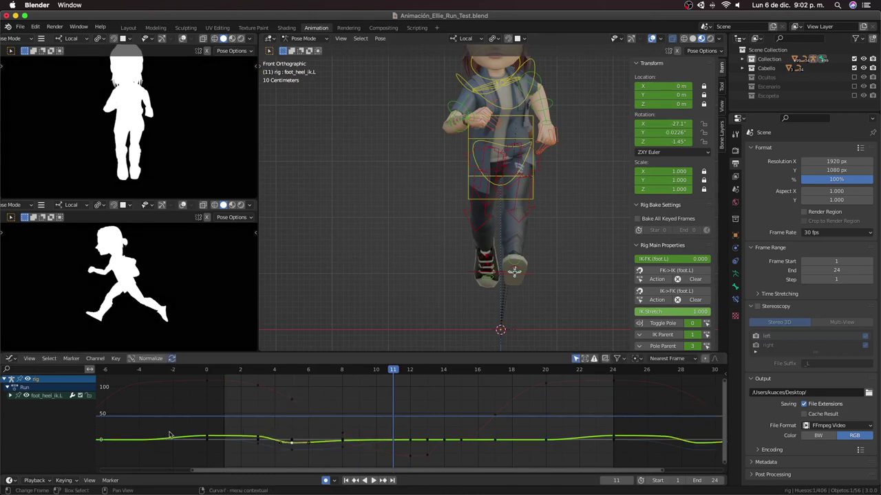
{"action": "left_click", "coordinate": [290, 370]}
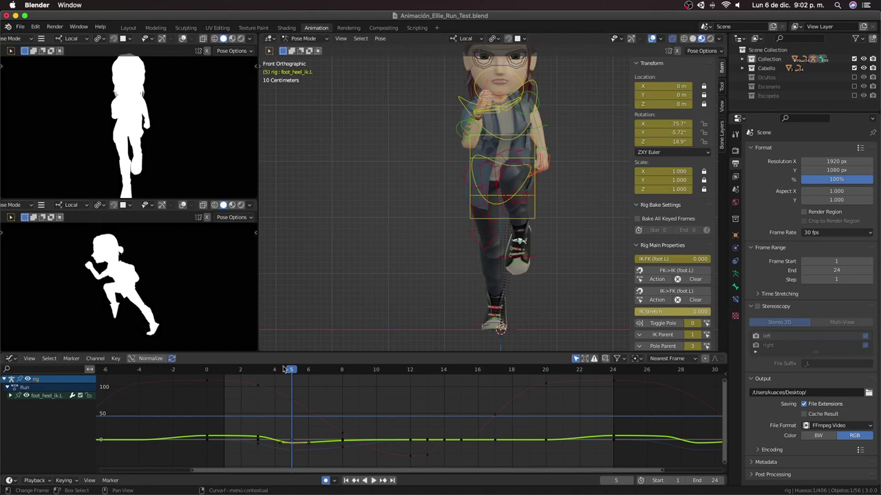
{"action": "mouse_move", "coordinate": [283, 370]}
{"action": "left_mouse_down"}
{"action": "mouse_move", "coordinate": [210, 379]}
{"action": "mouse_move", "coordinate": [261, 399]}
{"action": "left_mouse_up"}
{"action": "key", "text": "shift+h"}
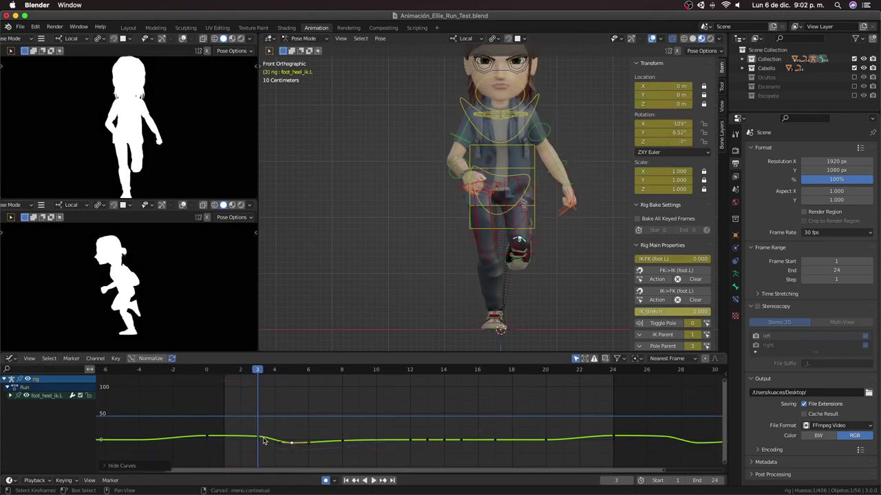
Step: Lower the green keys near frames 3 and 8, and raise the frame-20 key to about 5.2°
{"action": "left_click_drag", "start_coordinate": [261, 438], "coordinate": [261, 456]}
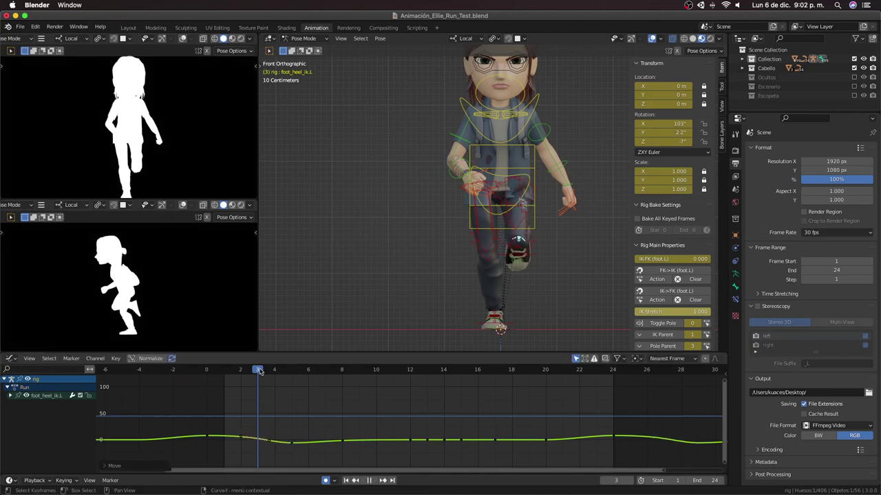
{"action": "left_click_drag", "start_coordinate": [259, 371], "coordinate": [358, 428]}
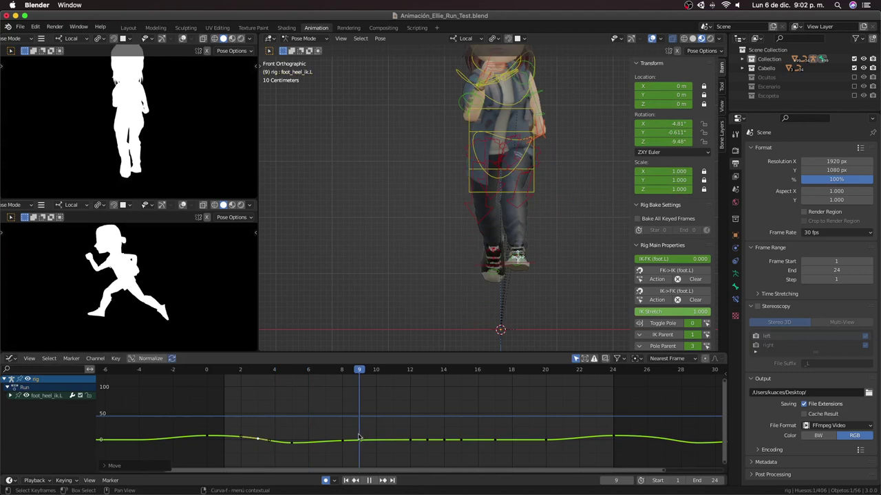
{"action": "key", "text": "Left"}
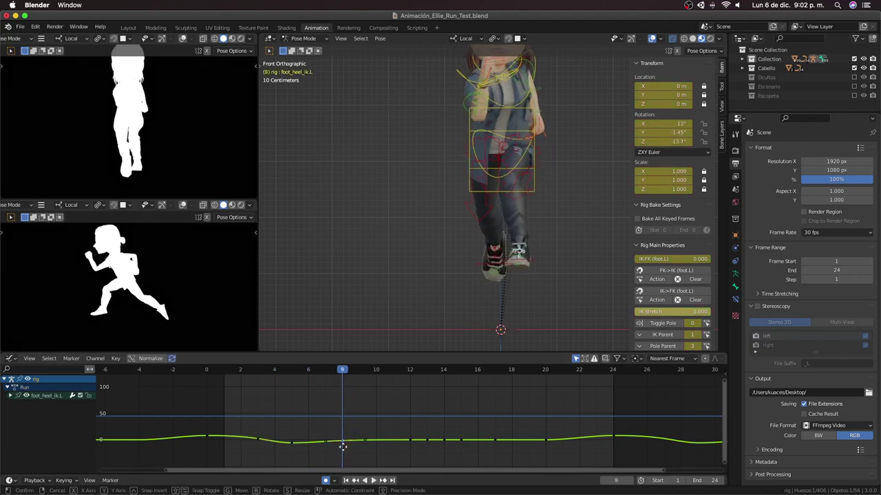
{"action": "left_click_drag", "start_coordinate": [342, 443], "coordinate": [342, 448]}
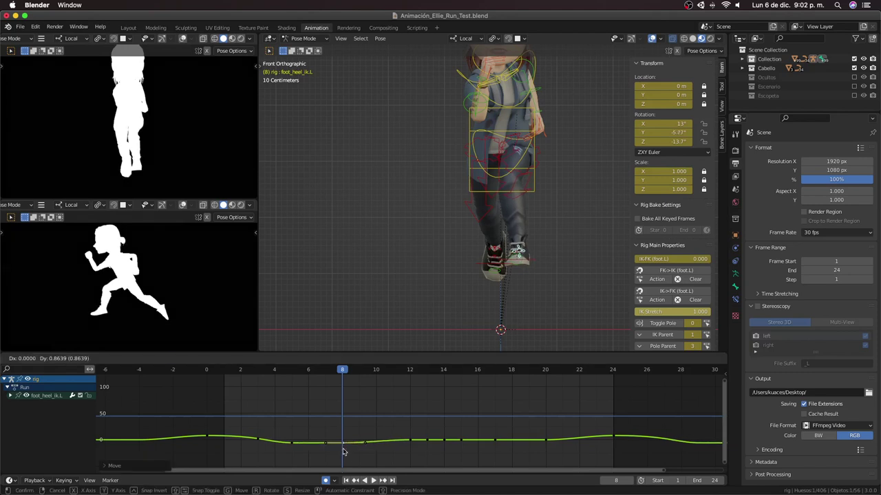
{"action": "left_click_drag", "start_coordinate": [349, 373], "coordinate": [442, 425]}
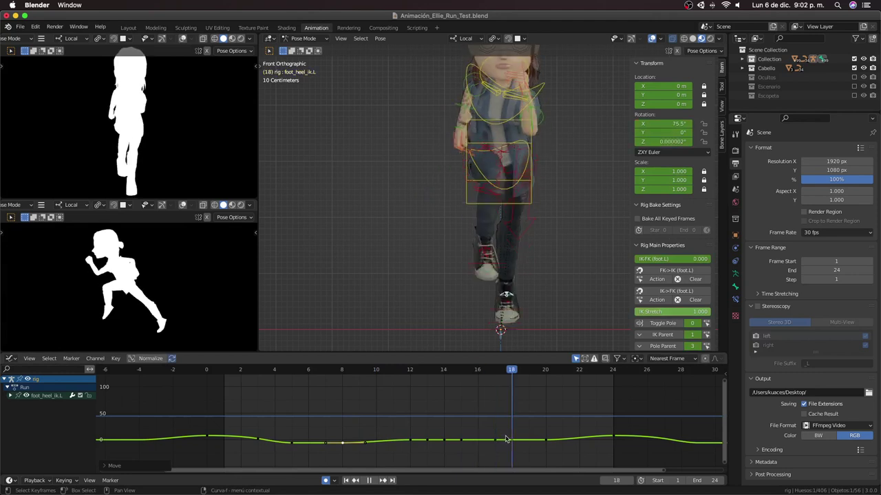
{"action": "key", "text": "space"}
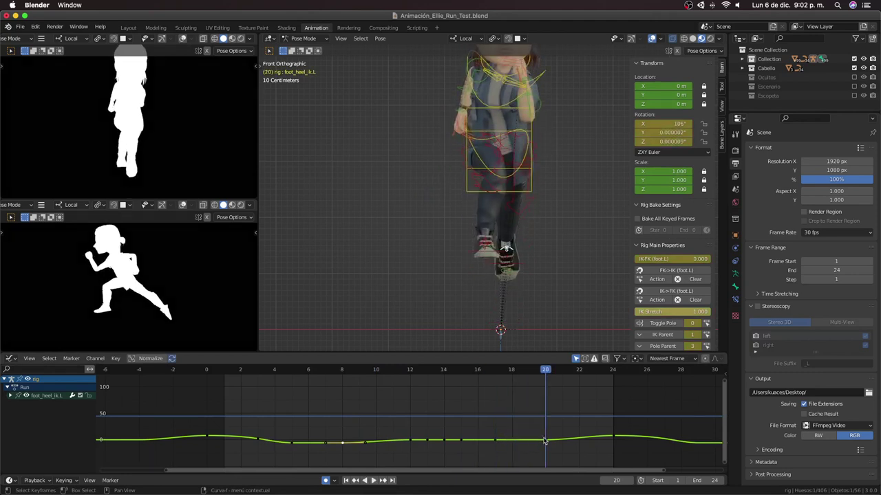
{"action": "key", "text": "g"}
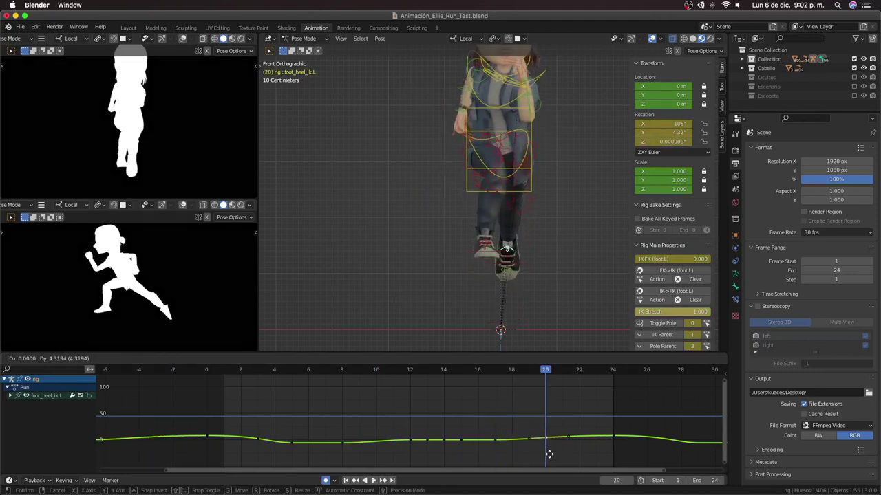
{"action": "left_click", "coordinate": [549, 457]}
{"action": "key", "text": "Home"}
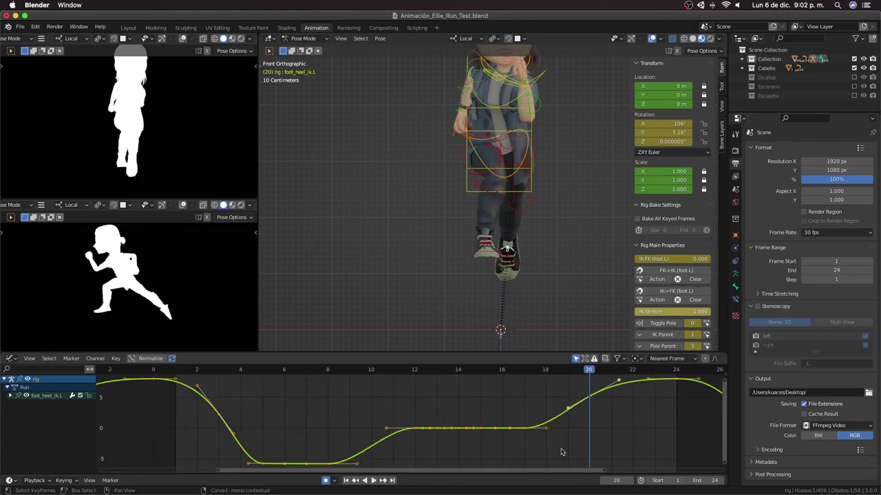
Step: Review the heel in playback, then reveal and show the heel bone's individual rotation curves
{"action": "key", "text": "space"}
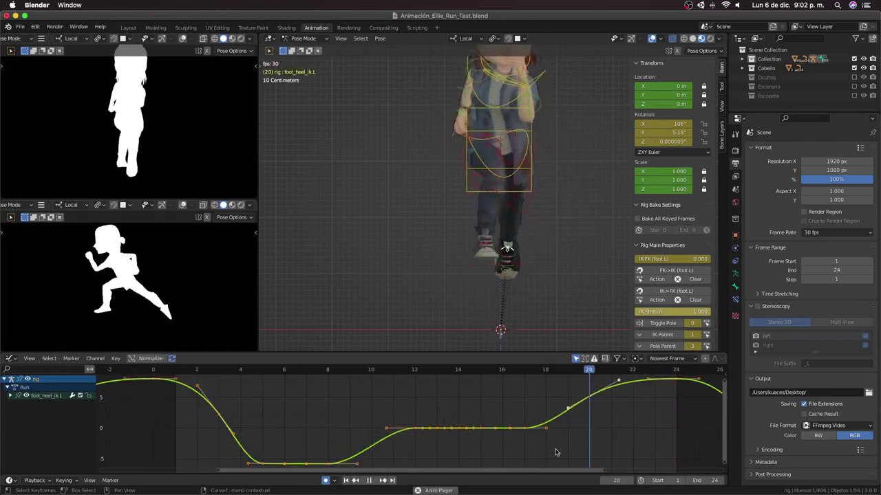
{"action": "scroll", "coordinate": [556, 451], "scroll_direction": "down", "scroll_amount": 1}
{"action": "middle_click_drag", "start_coordinate": [496, 317], "coordinate": [454, 286]}
{"action": "key", "text": "alt+h"}
{"action": "key", "text": "space"}
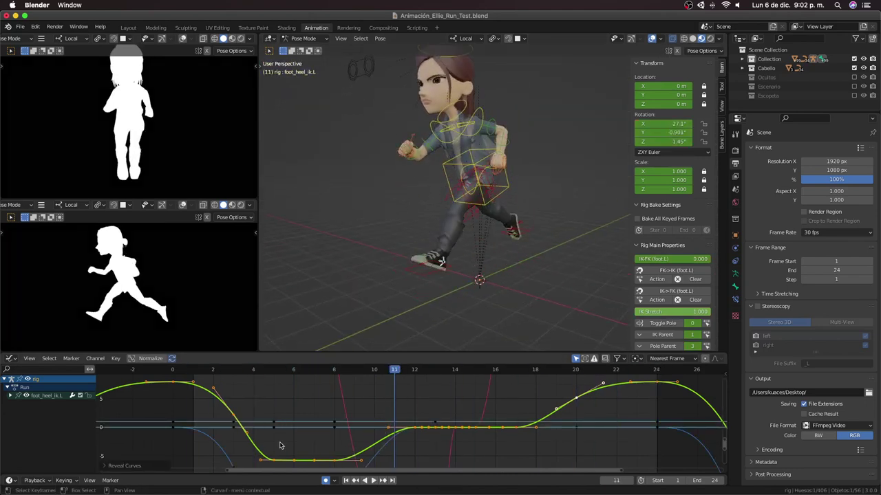
{"action": "middle_click_drag", "start_coordinate": [280, 446], "coordinate": [231, 451], "text": "ctrl"}
{"action": "left_click", "coordinate": [263, 460]}
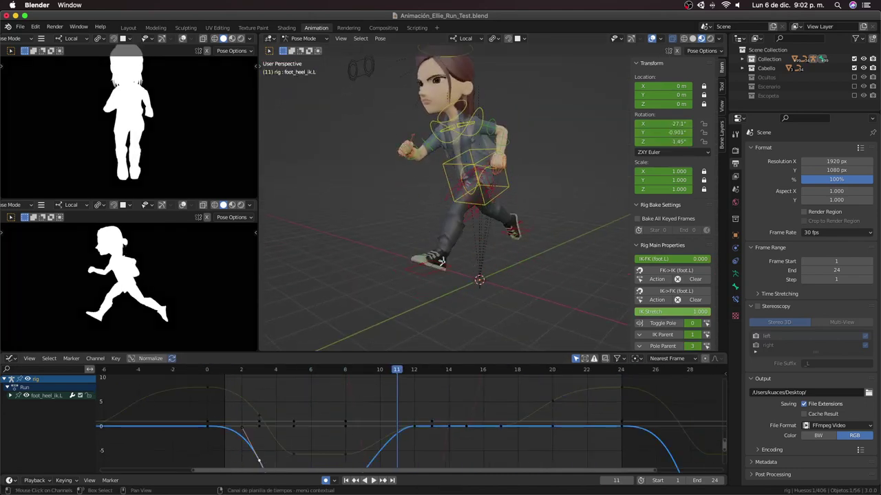
{"action": "left_click", "coordinate": [10, 396]}
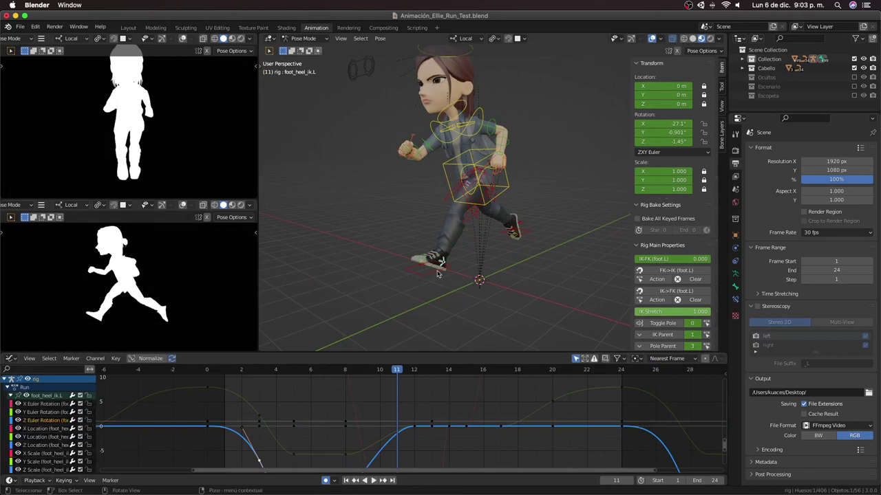
Step: At frame 5, select the heel curve's lowest key and rotate the left heel control
{"action": "key", "text": "KP_3"}
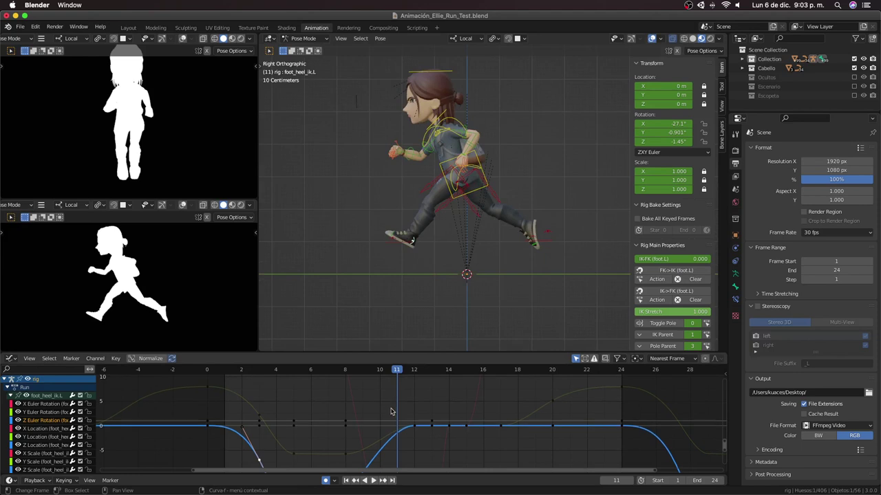
{"action": "scroll", "coordinate": [390, 427], "scroll_direction": "down", "scroll_amount": 2}
{"action": "scroll", "coordinate": [360, 413], "scroll_direction": "down", "scroll_amount": 3}
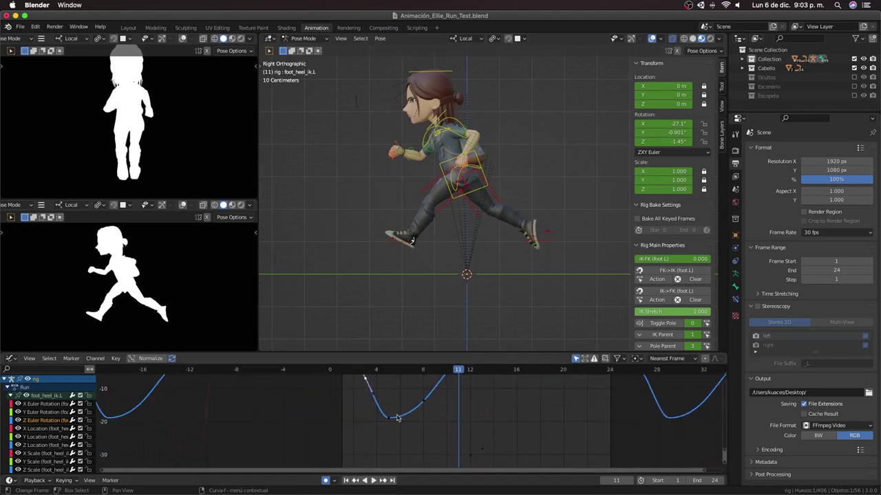
{"action": "left_click_drag", "start_coordinate": [380, 371], "coordinate": [389, 386]}
{"action": "left_click_drag", "start_coordinate": [387, 419], "coordinate": [392, 412]}
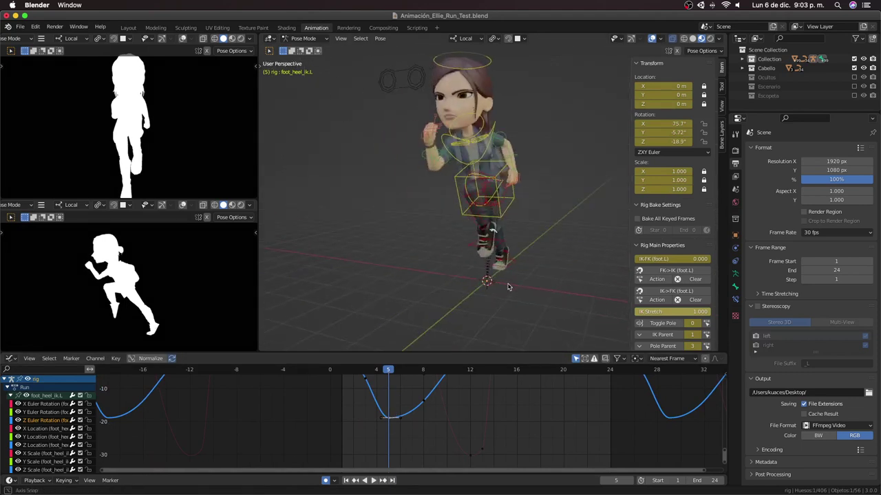
{"action": "middle_click_drag", "start_coordinate": [423, 279], "coordinate": [523, 272]}
{"action": "key", "text": "r"}
{"action": "left_click", "coordinate": [495, 324]}
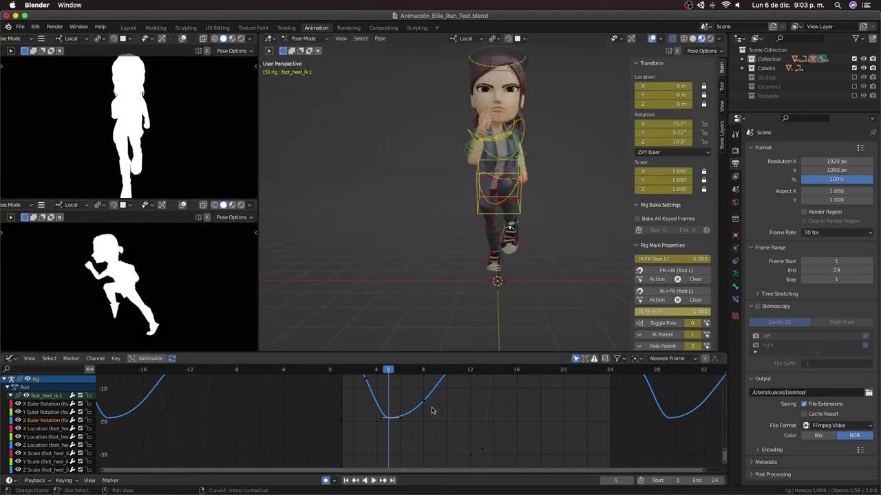
Step: From the front view, move the lowest Z rotation key of the heel curve
{"action": "key", "text": "KP_1"}
{"action": "scroll", "coordinate": [430, 267], "scroll_direction": "up", "scroll_amount": 1}
{"action": "scroll", "coordinate": [468, 303], "scroll_direction": "up", "scroll_amount": 2}
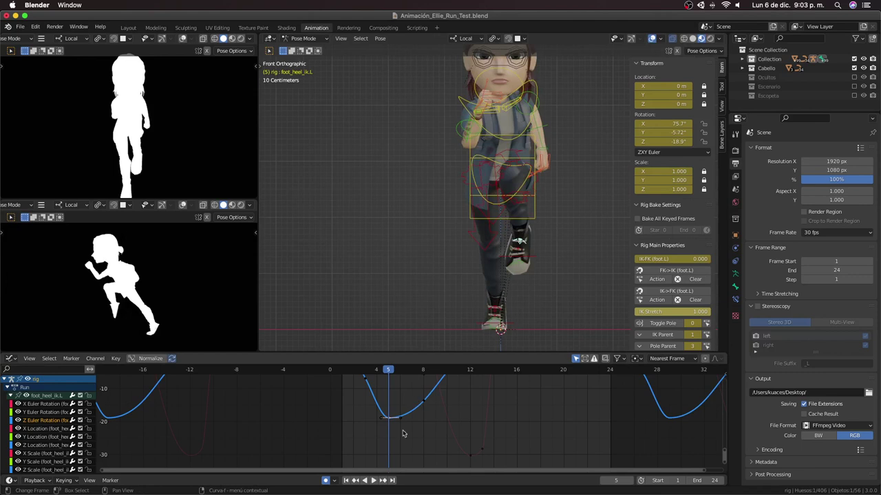
{"action": "middle_click_drag", "start_coordinate": [395, 445], "coordinate": [392, 471]}
{"action": "scroll", "coordinate": [392, 461], "scroll_direction": "down", "scroll_amount": 1}
{"action": "key", "text": "g"}
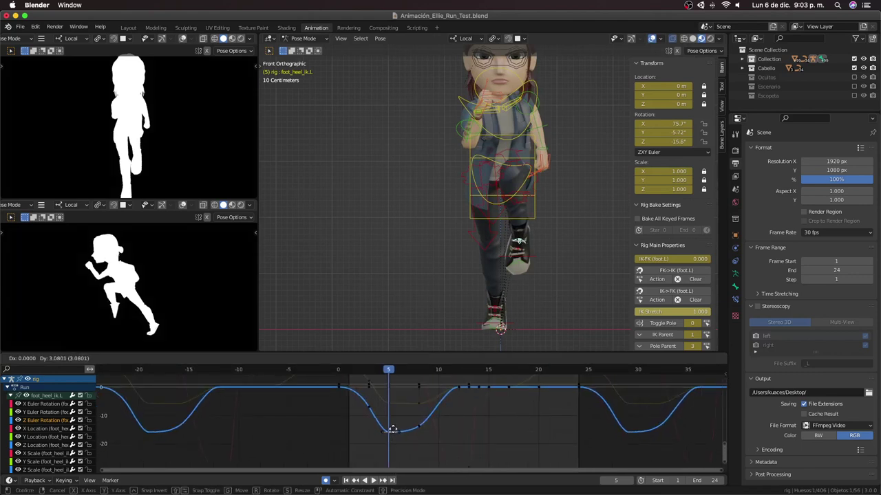
{"action": "left_click", "coordinate": [391, 431]}
{"action": "key", "text": "g"}
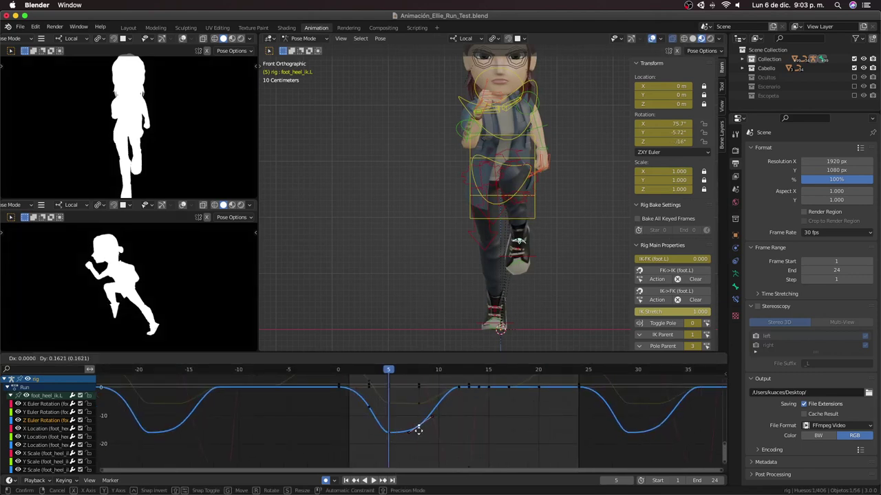
{"action": "left_click", "coordinate": [372, 407]}
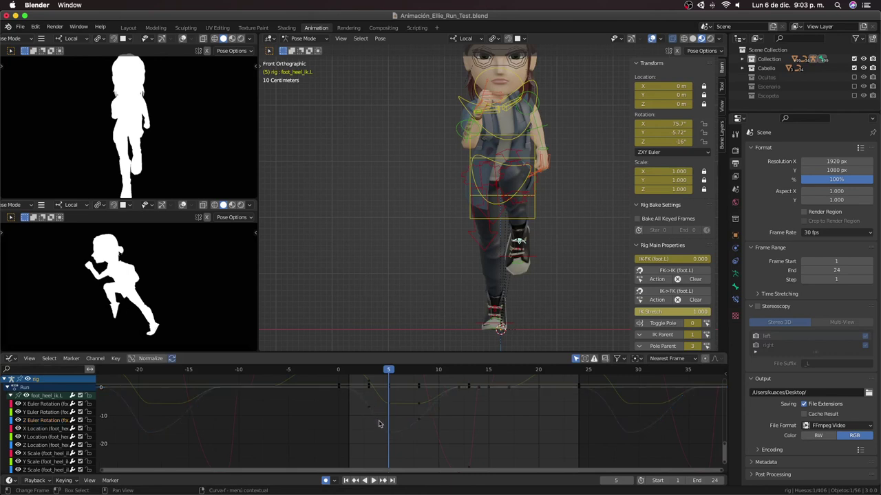
Step: Raise the lowest Z and Y Euler Rotation keys so the Y dip bottoms near -7.5°
{"action": "left_click", "coordinate": [378, 424]}
{"action": "left_click", "coordinate": [396, 437]}
{"action": "left_click", "coordinate": [393, 434]}
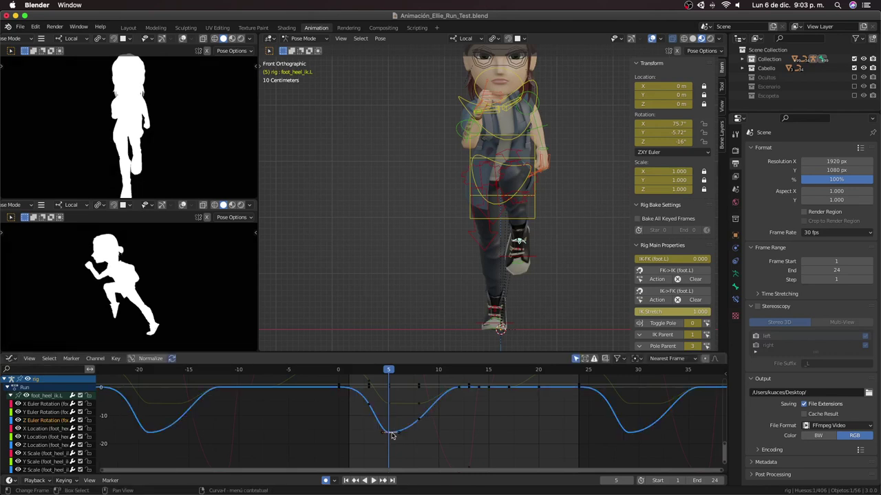
{"action": "mouse_move", "coordinate": [392, 434]}
{"action": "left_mouse_down"}
{"action": "mouse_move", "coordinate": [390, 404]}
{"action": "mouse_move", "coordinate": [389, 418]}
{"action": "left_mouse_up"}
{"action": "left_click", "coordinate": [391, 409]}
{"action": "key", "text": "g"}
{"action": "left_click", "coordinate": [390, 410]}
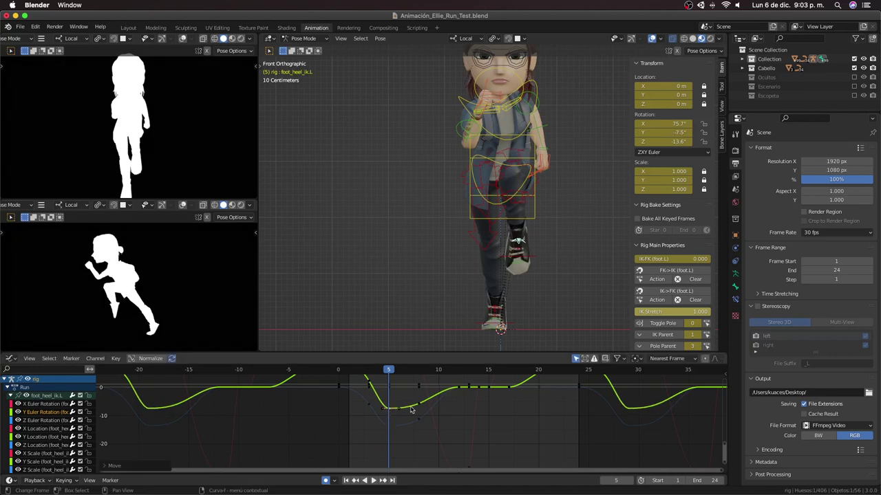
Step: Try scaling the Z rotation curve flat to 0, undo it, and play the run
{"action": "left_click", "coordinate": [371, 411]}
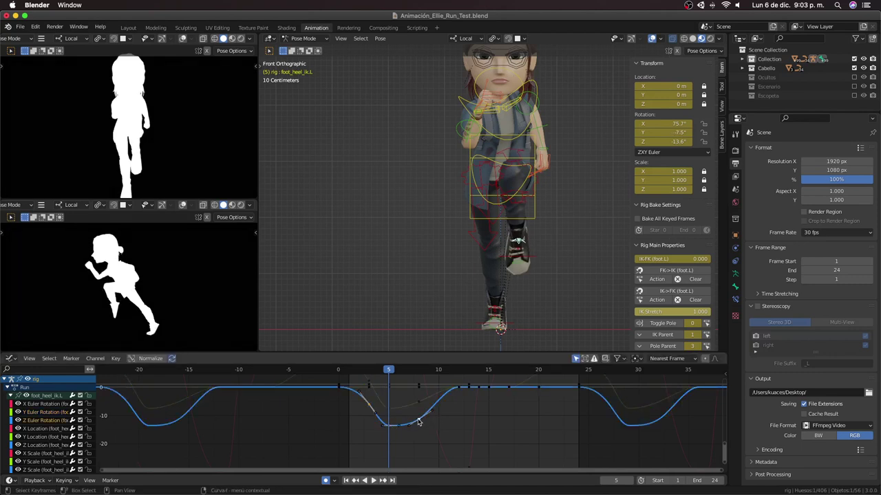
{"action": "key", "text": "s"}
{"action": "key", "text": "y"}
{"action": "key", "text": "0"}
{"action": "key", "text": "Return"}
{"action": "key", "text": "ctrl+z"}
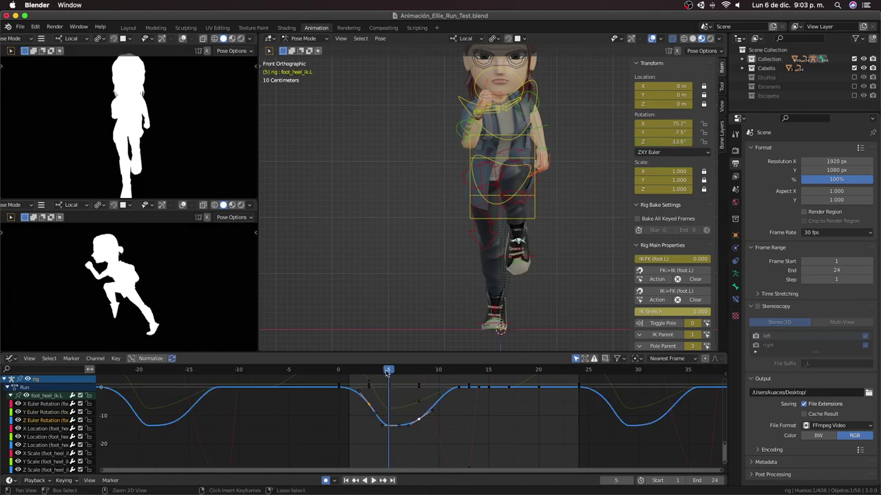
{"action": "middle_click_drag", "start_coordinate": [482, 206], "coordinate": [481, 273]}
{"action": "key", "text": "space"}
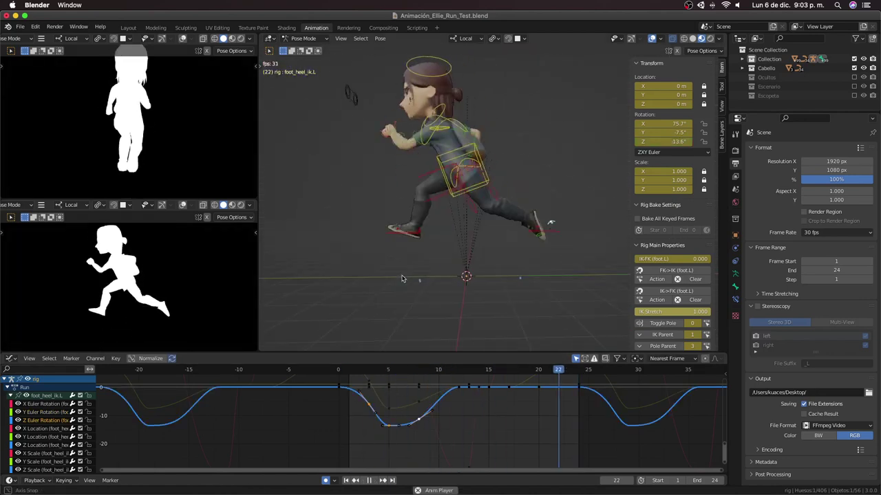
Step: Stop playback, select the left toe bone and scrub its toe animation from frame 0
{"action": "scroll", "coordinate": [480, 287], "scroll_direction": "up", "scroll_amount": 5}
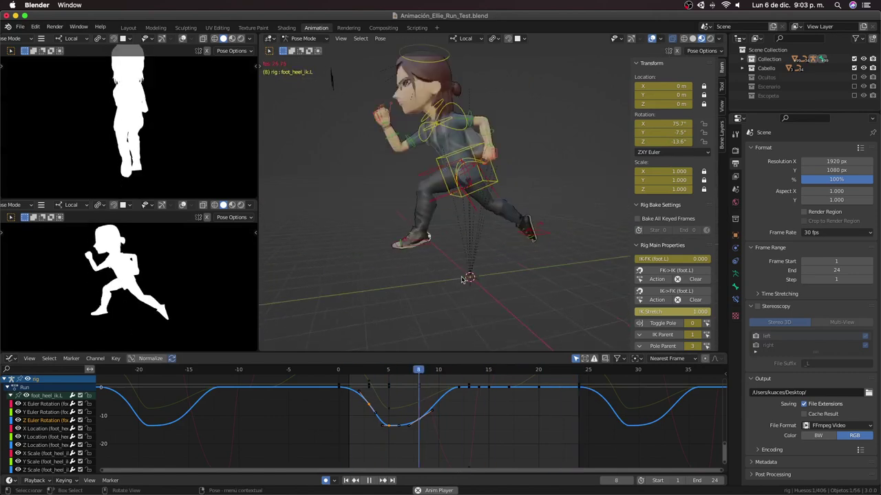
{"action": "key", "text": "space"}
{"action": "left_click", "coordinate": [351, 271]}
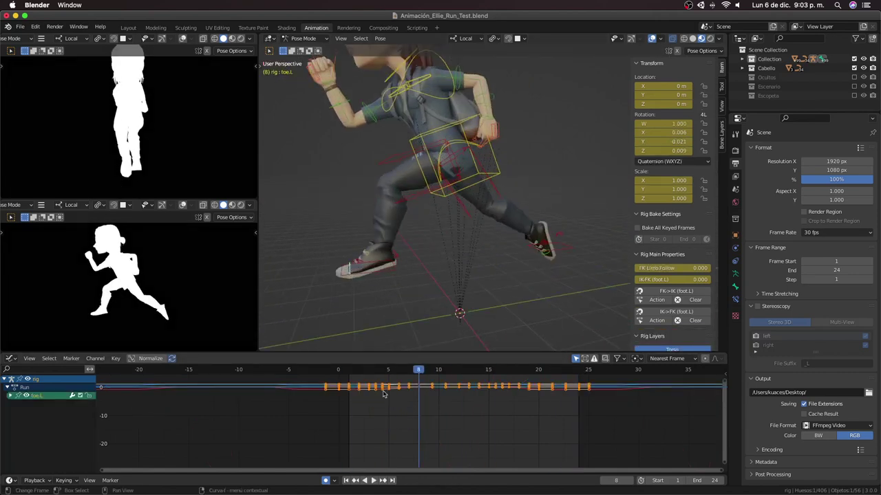
{"action": "key", "text": "Home"}
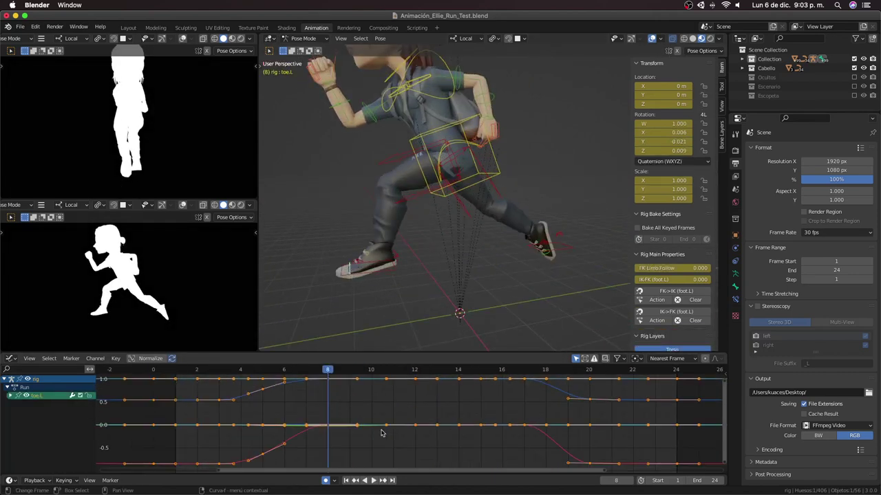
{"action": "scroll", "coordinate": [381, 432], "scroll_direction": "down", "scroll_amount": 1}
{"action": "scroll", "coordinate": [424, 414], "scroll_direction": "down", "scroll_amount": 1}
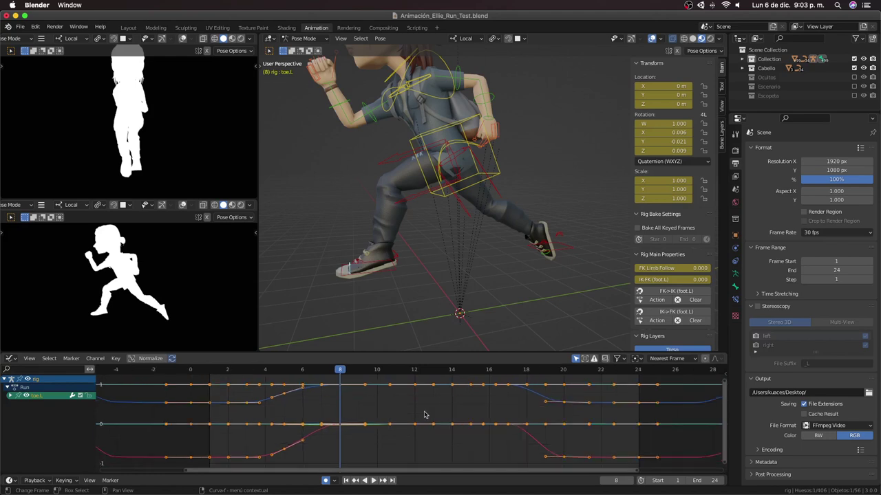
{"action": "left_click_drag", "start_coordinate": [203, 372], "coordinate": [192, 372]}
{"action": "key", "text": "KP_3"}
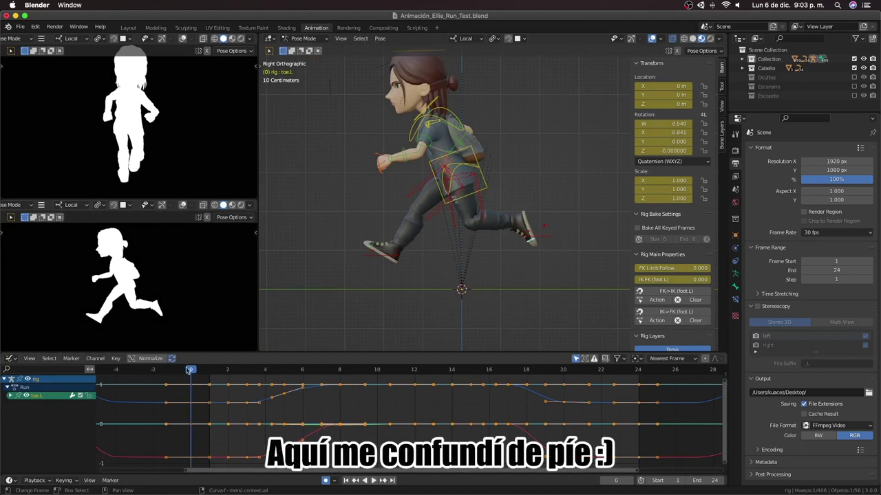
{"action": "mouse_move", "coordinate": [204, 376]}
{"action": "left_mouse_down"}
{"action": "mouse_move", "coordinate": [259, 376]}
{"action": "mouse_move", "coordinate": [306, 391]}
{"action": "left_mouse_up"}
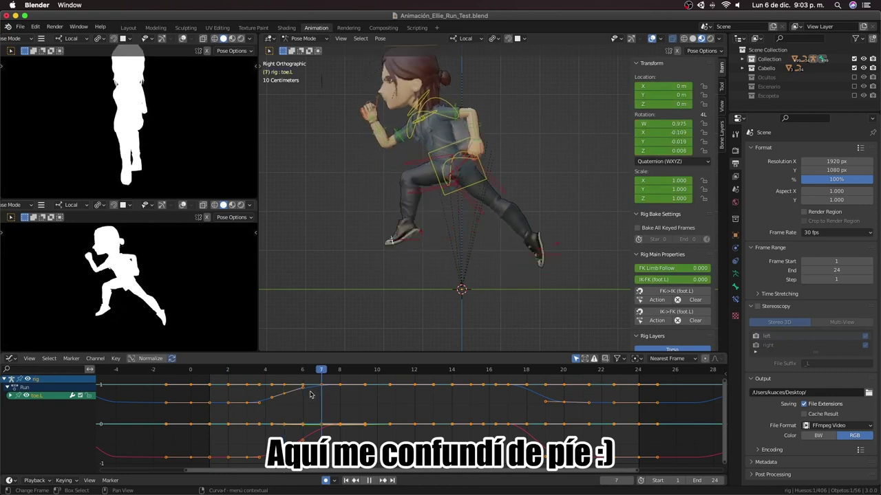
Step: Rotate the right toe bone to about -38° at frame 6 and play the run
{"action": "left_click", "coordinate": [531, 280]}
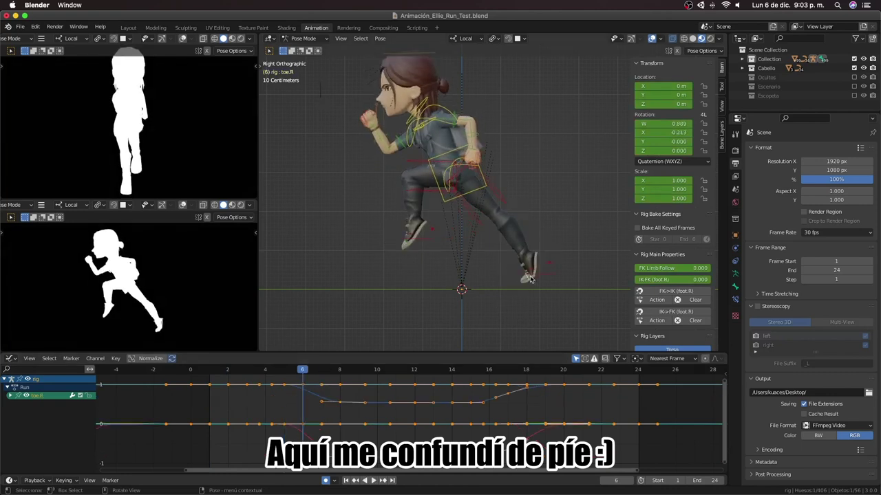
{"action": "key", "text": "r"}
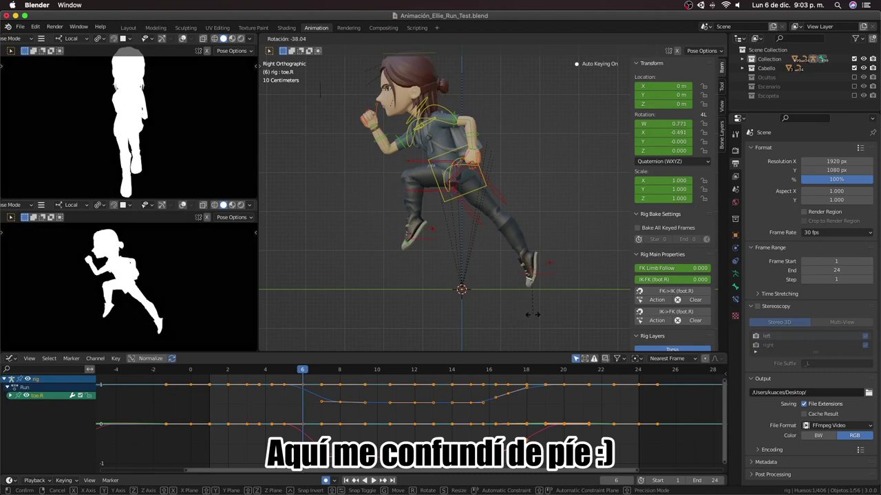
{"action": "left_click", "coordinate": [535, 318]}
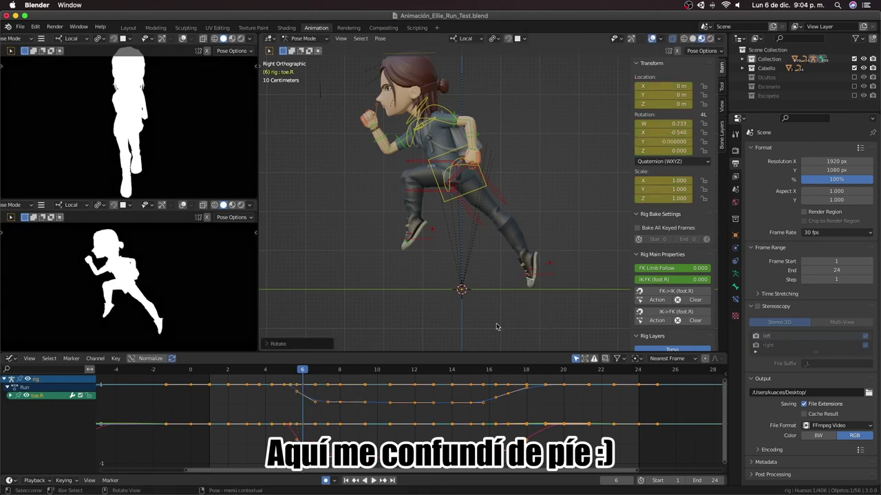
{"action": "key", "text": "space"}
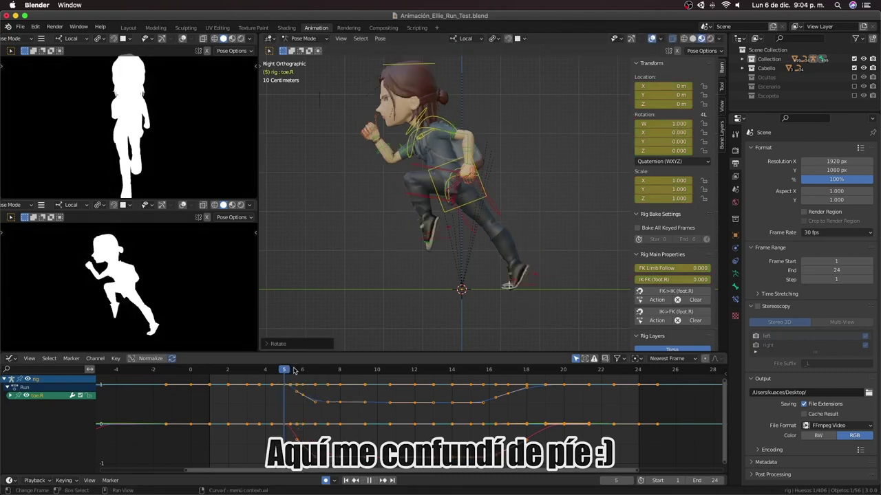
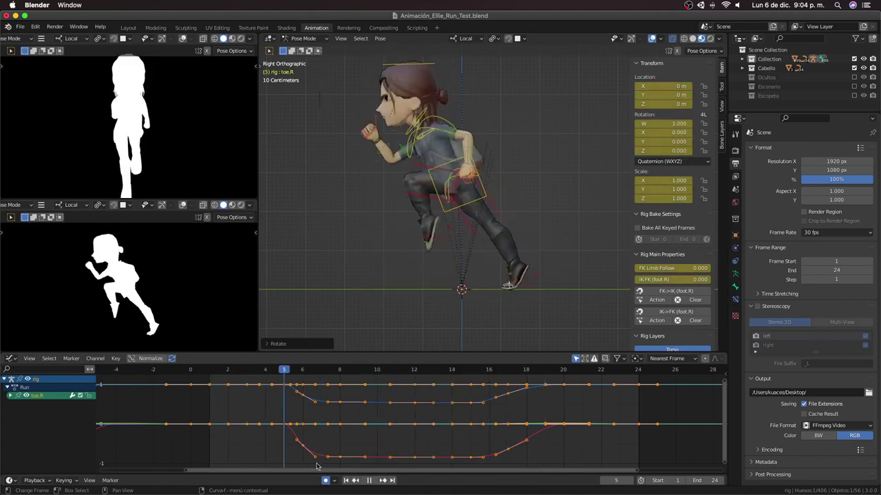
Step: Stop playback, select foot_ik.R and scrub the animation to around frame 12
{"action": "key", "text": "space"}
{"action": "left_click", "coordinate": [562, 252]}
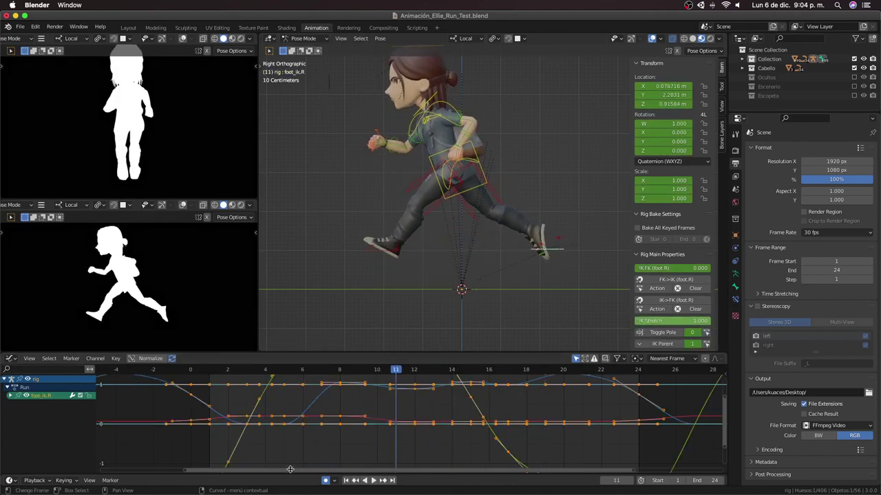
{"action": "scroll", "coordinate": [382, 411], "scroll_direction": "down", "scroll_amount": 2}
{"action": "scroll", "coordinate": [382, 411], "scroll_direction": "down", "scroll_amount": 1}
{"action": "scroll", "coordinate": [383, 412], "scroll_direction": "up", "scroll_amount": 1}
{"action": "left_click", "coordinate": [380, 406]}
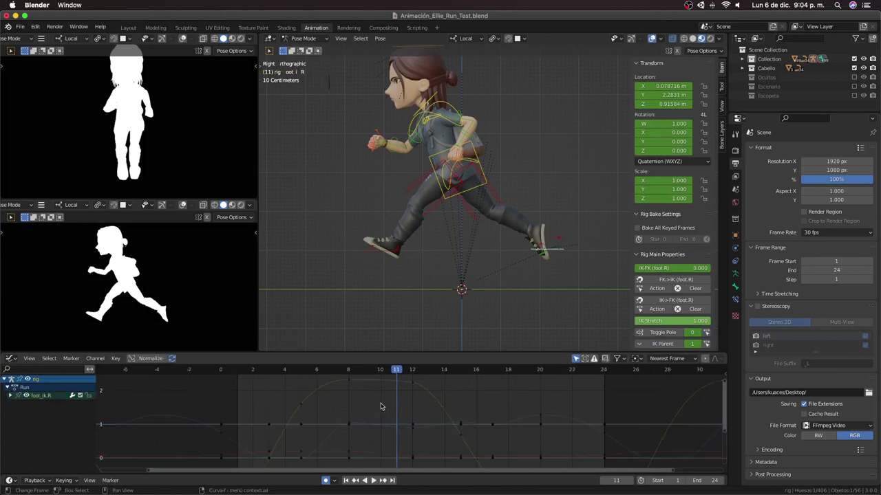
{"action": "left_click_drag", "start_coordinate": [396, 372], "coordinate": [411, 392]}
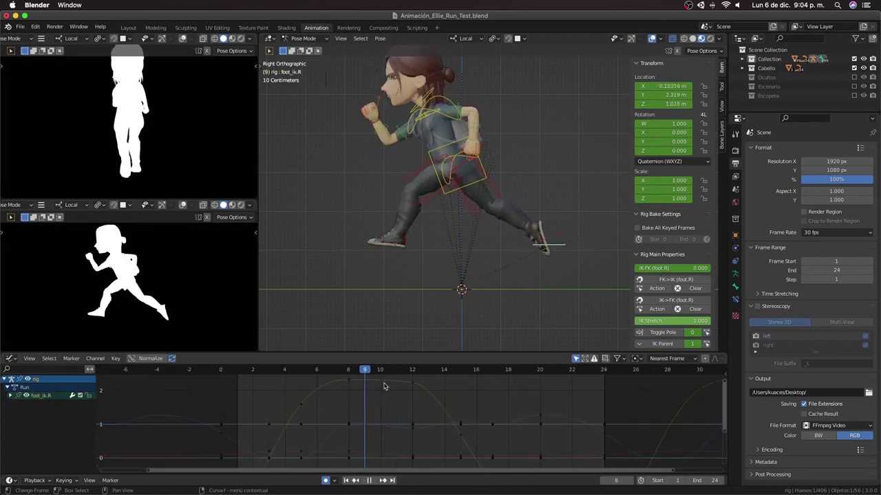
Step: Lower foot_ik.R's frame-12 Y-location key to about 1.905 m and replay the run cycle
{"action": "left_click", "coordinate": [411, 387]}
{"action": "key", "text": "g"}
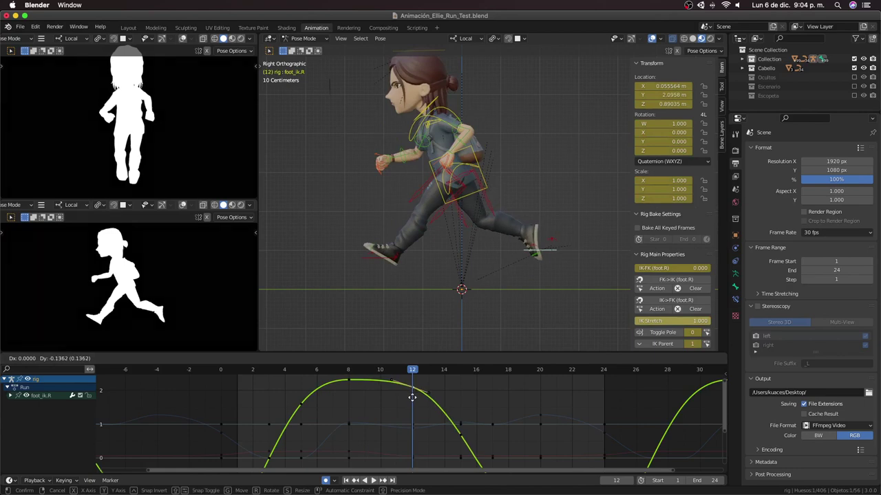
{"action": "left_click", "coordinate": [412, 403]}
{"action": "key", "text": "space"}
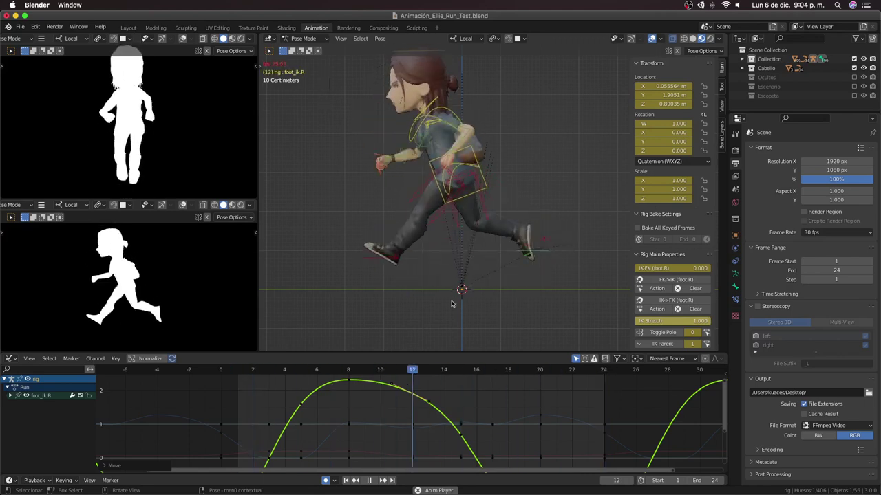
{"action": "key", "text": "Escape"}
{"action": "scroll", "coordinate": [432, 387], "scroll_direction": "down", "scroll_amount": 2}
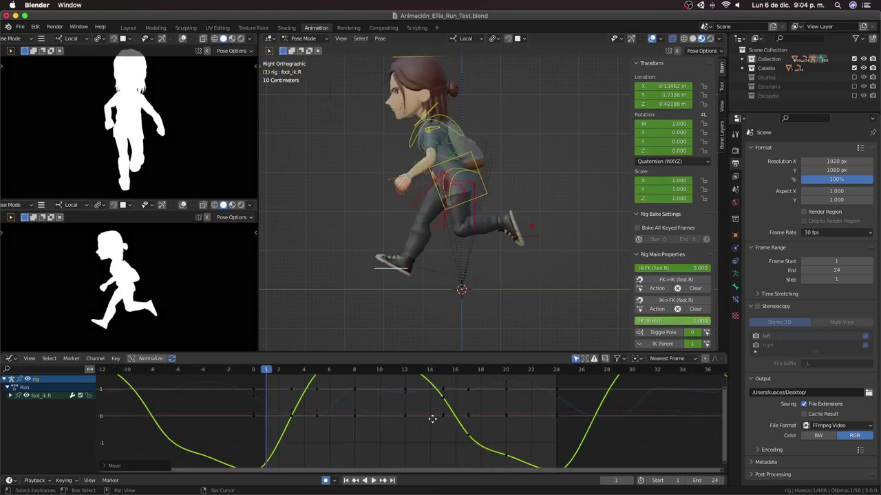
Step: Lower the other foot_ik.R curve and replay the run cycle to review it
{"action": "left_click", "coordinate": [447, 413]}
{"action": "right_click", "coordinate": [447, 412]}
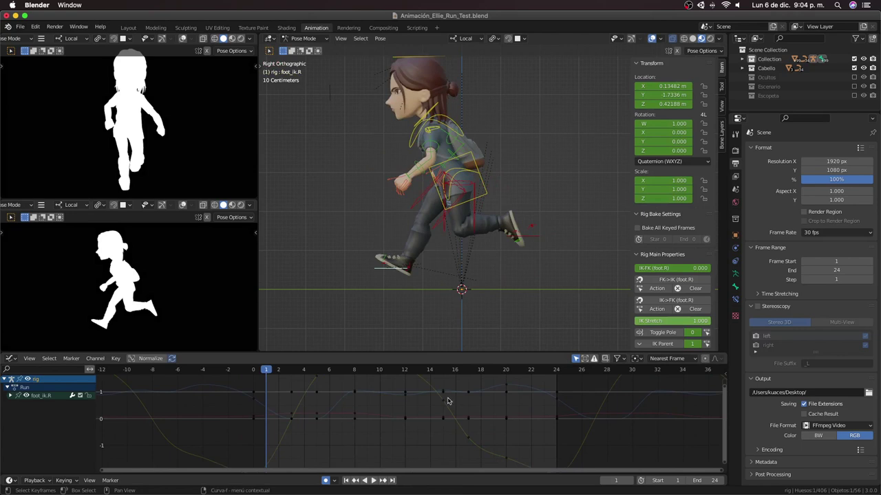
{"action": "left_click", "coordinate": [447, 401]}
{"action": "scroll", "coordinate": [441, 412], "scroll_direction": "up", "scroll_amount": 2}
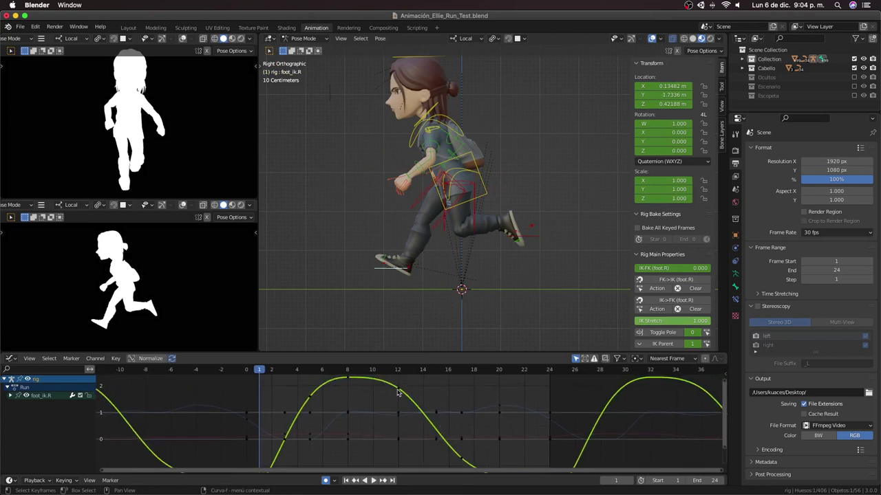
{"action": "key", "text": "g"}
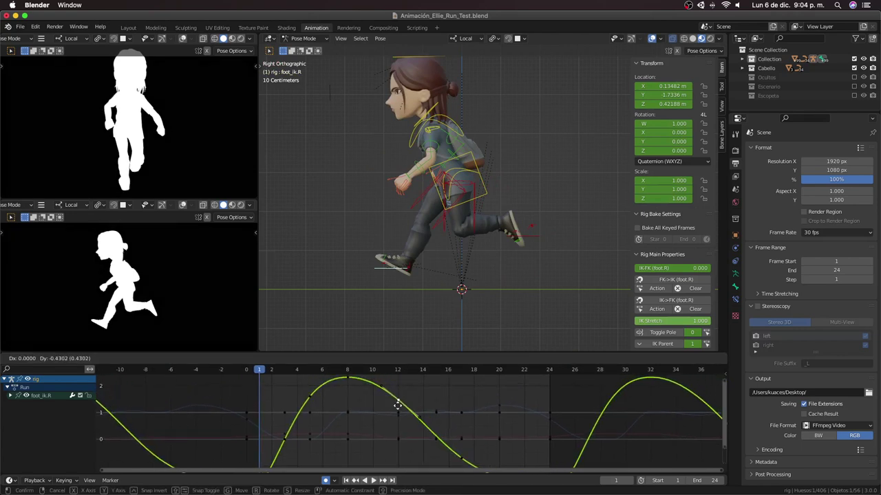
{"action": "left_click", "coordinate": [398, 407]}
{"action": "key", "text": "space"}
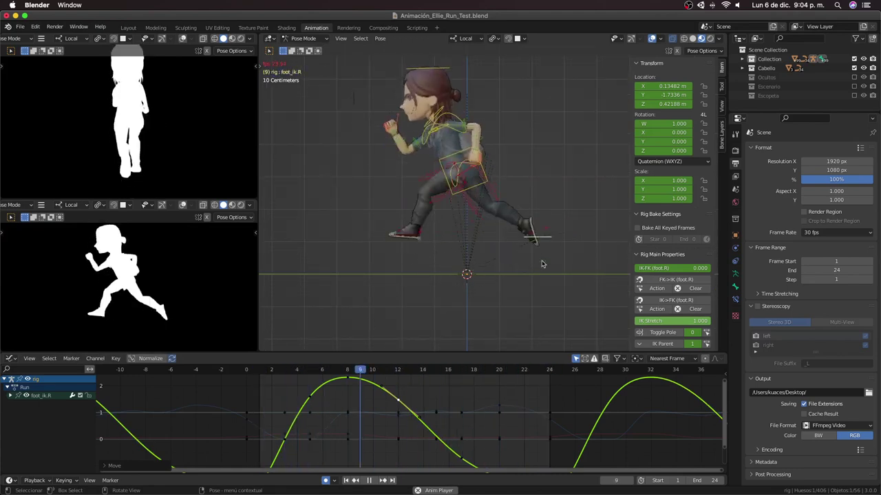
{"action": "key", "text": "space"}
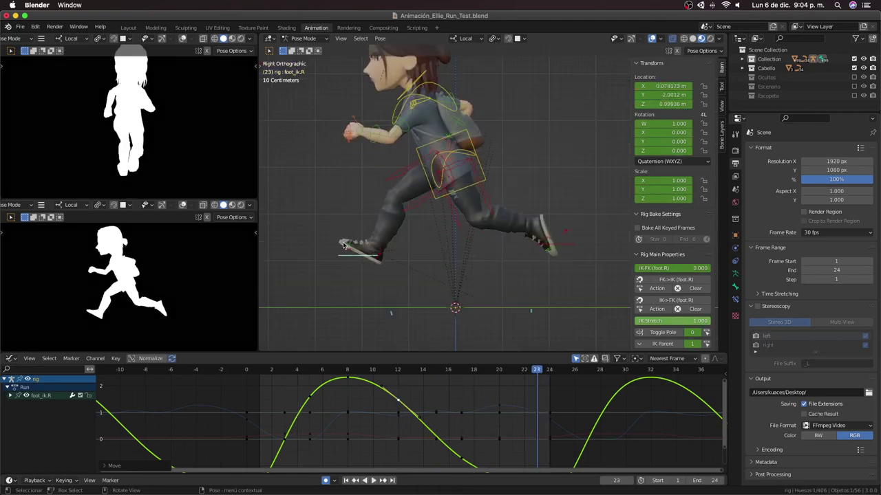
Step: Orbit around the character and select the left toe bone toe.L
{"action": "left_click", "coordinate": [344, 246]}
{"action": "mouse_move", "coordinate": [344, 246]}
{"action": "middle_mouse_down"}
{"action": "mouse_move", "coordinate": [525, 263]}
{"action": "mouse_move", "coordinate": [540, 241]}
{"action": "middle_mouse_up"}
{"action": "left_click", "coordinate": [547, 238]}
Step: Play the run cycle in side view with toe.L active, pausing and scrubbing through it
{"action": "left_click", "coordinate": [539, 246]}
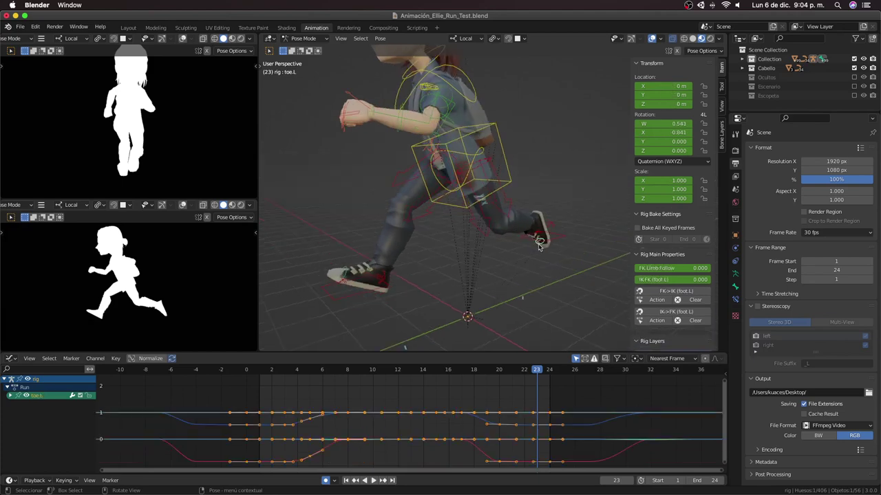
{"action": "key", "text": "KP_3"}
{"action": "key", "text": "space"}
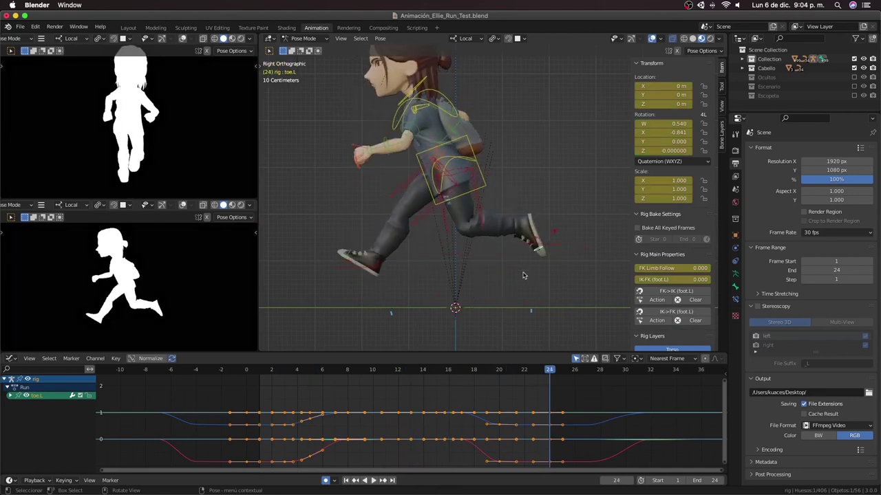
{"action": "key", "text": "space"}
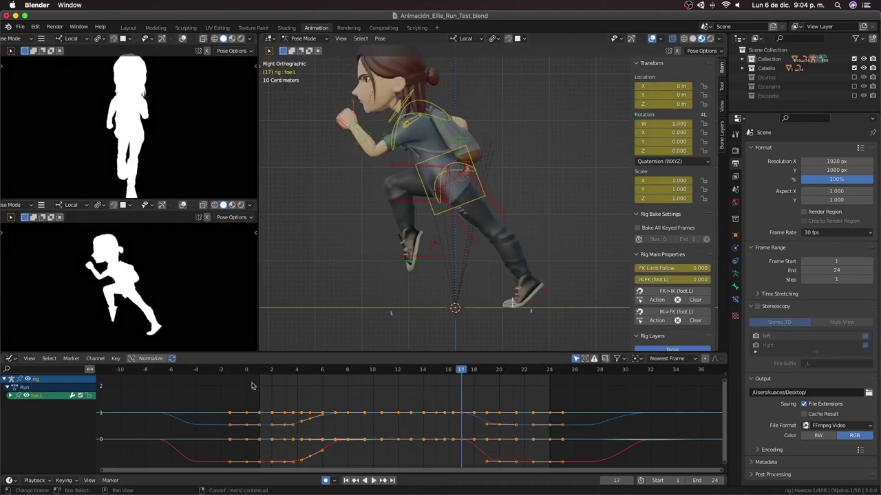
{"action": "key", "text": "space"}
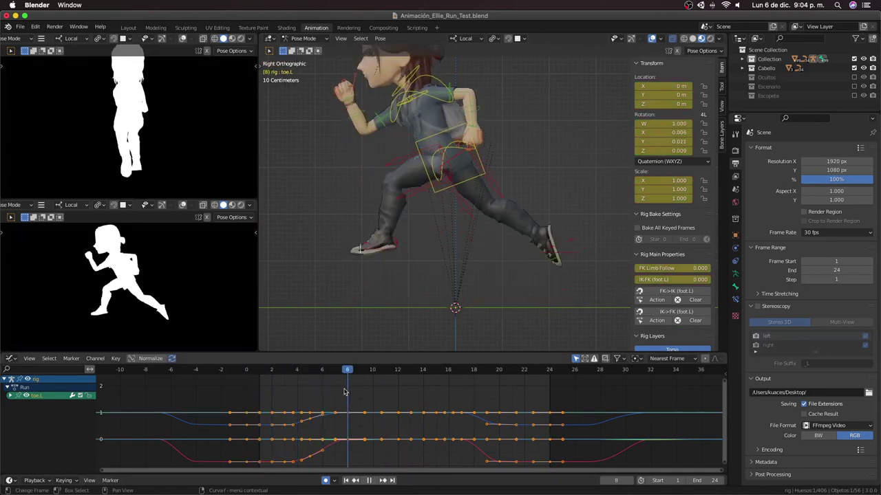
{"action": "left_click_drag", "start_coordinate": [345, 393], "coordinate": [357, 399]}
{"action": "key", "text": "Escape"}
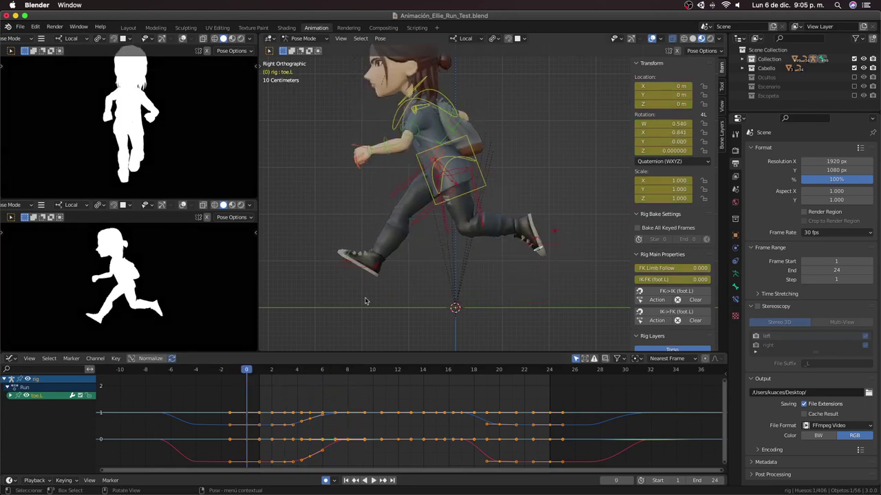
Step: Clip the view to the legs at frame 12 and scrub frames 6 to 14
{"action": "key", "text": "KP_1"}
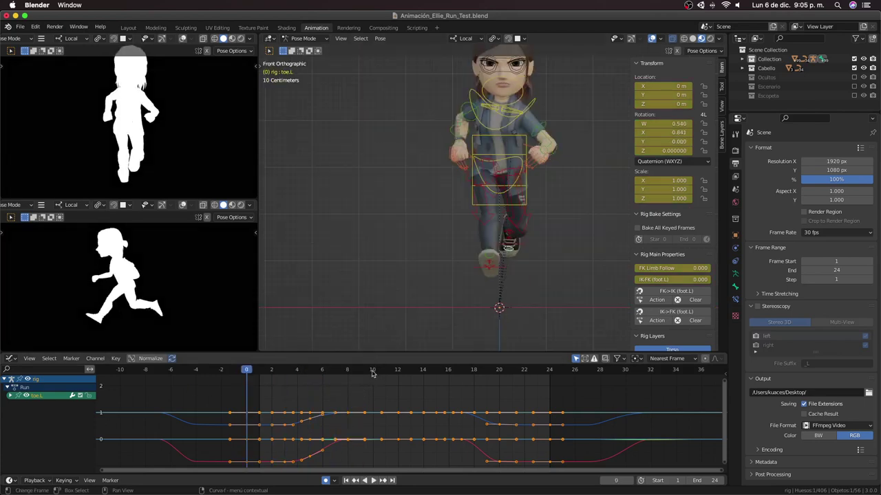
{"action": "left_click_drag", "start_coordinate": [372, 372], "coordinate": [398, 372]}
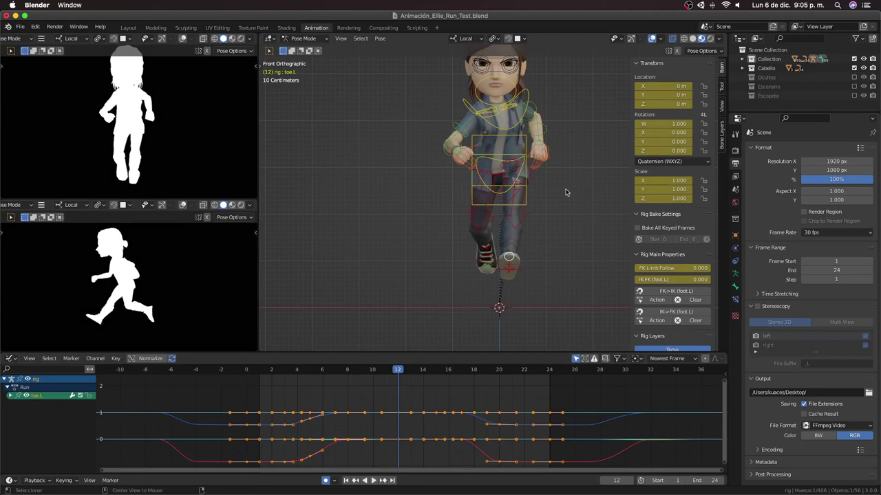
{"action": "key", "text": "b"}
{"action": "left_click_drag", "start_coordinate": [533, 165], "coordinate": [495, 300]}
{"action": "middle_click_drag", "start_coordinate": [495, 301], "coordinate": [523, 323]}
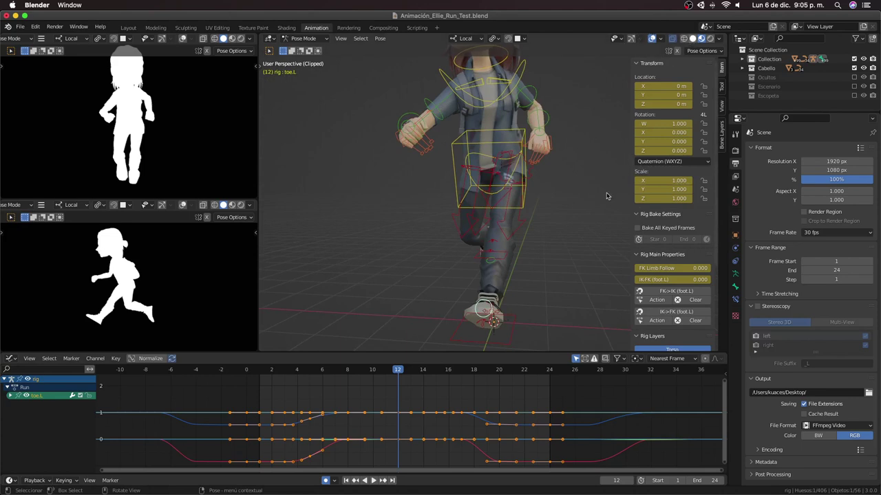
{"action": "mouse_move", "coordinate": [606, 196]}
{"action": "middle_mouse_down"}
{"action": "mouse_move", "coordinate": [527, 189]}
{"action": "mouse_move", "coordinate": [534, 197]}
{"action": "mouse_move", "coordinate": [509, 207]}
{"action": "middle_mouse_up"}
{"action": "key", "text": "space"}
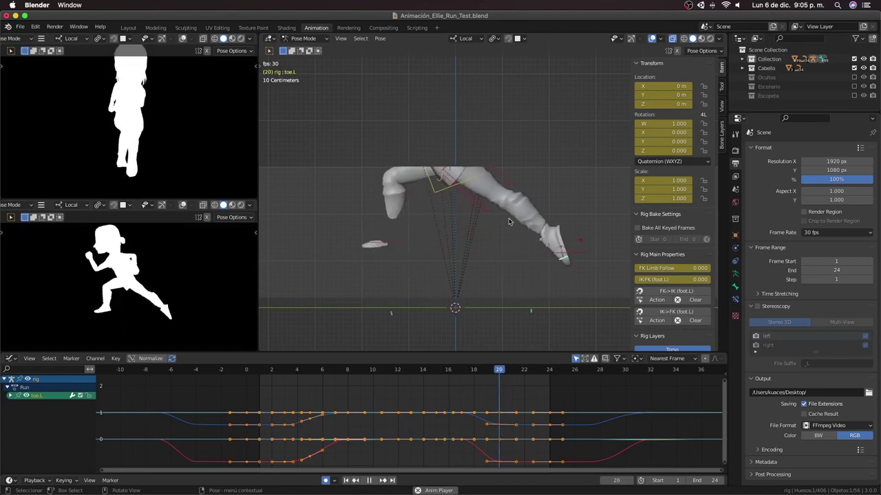
{"action": "mouse_move", "coordinate": [259, 370]}
{"action": "left_mouse_down"}
{"action": "mouse_move", "coordinate": [441, 362]}
{"action": "mouse_move", "coordinate": [398, 369]}
{"action": "left_mouse_up"}
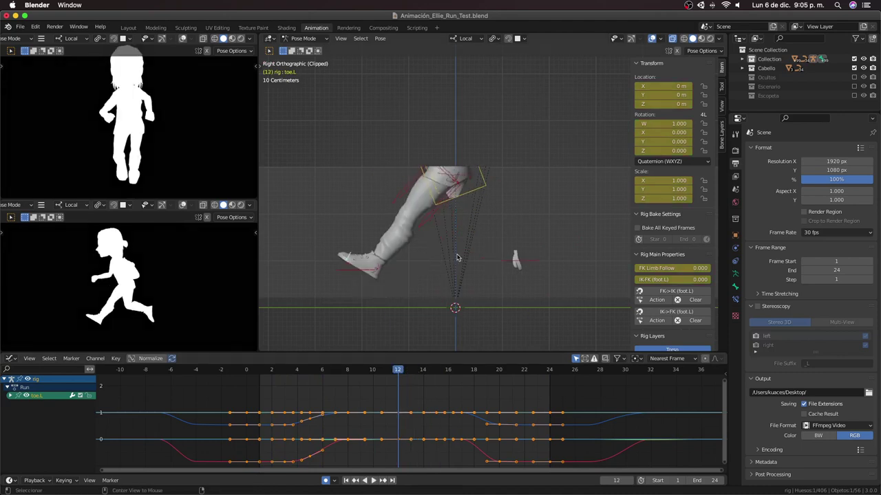
Step: Redraw the clipping box around the legs from front view, then play in side view
{"action": "key", "text": "alt+b"}
{"action": "key", "text": "KP_1"}
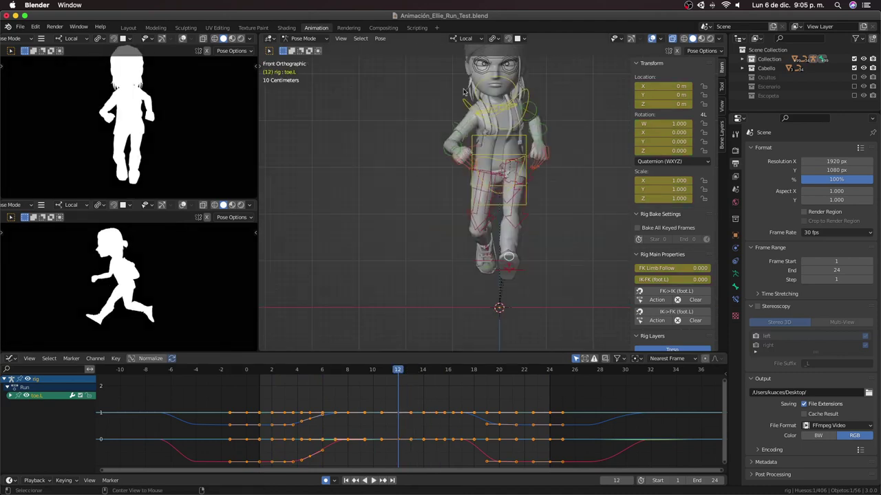
{"action": "key", "text": "alt+b"}
{"action": "left_click_drag", "start_coordinate": [572, 142], "coordinate": [493, 325]}
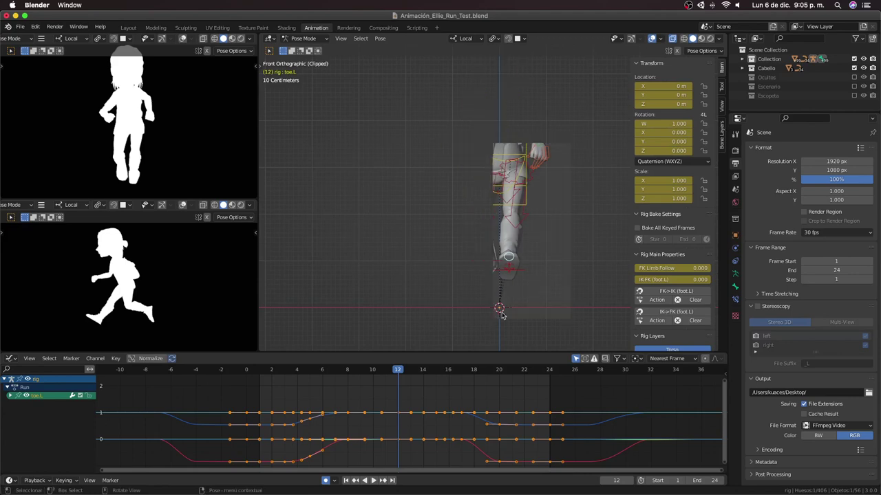
{"action": "key", "text": "KP_3"}
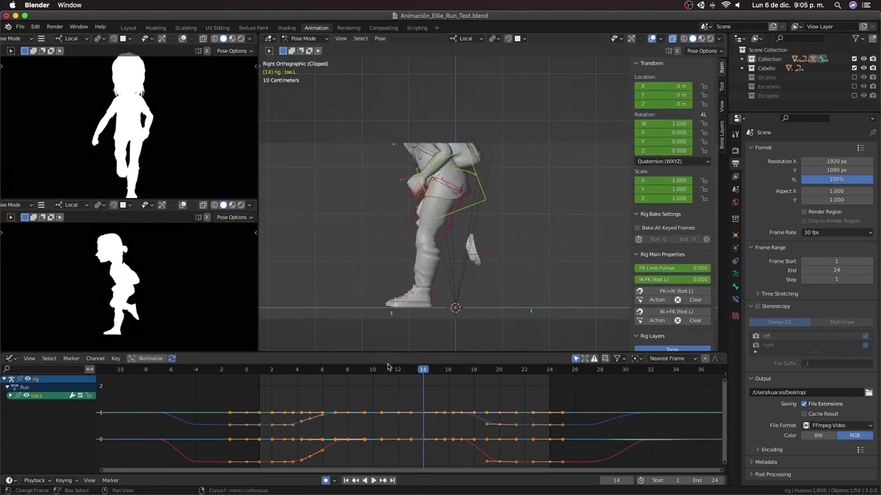
{"action": "key", "text": "space"}
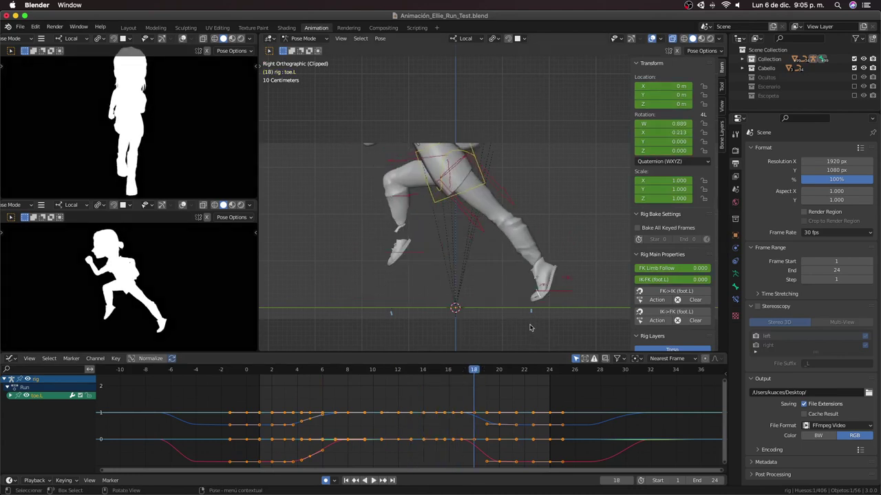
Step: Rotate toe.L at frame 18 to key a bend and replay the run cycle
{"action": "key", "text": "r"}
{"action": "left_click", "coordinate": [564, 336]}
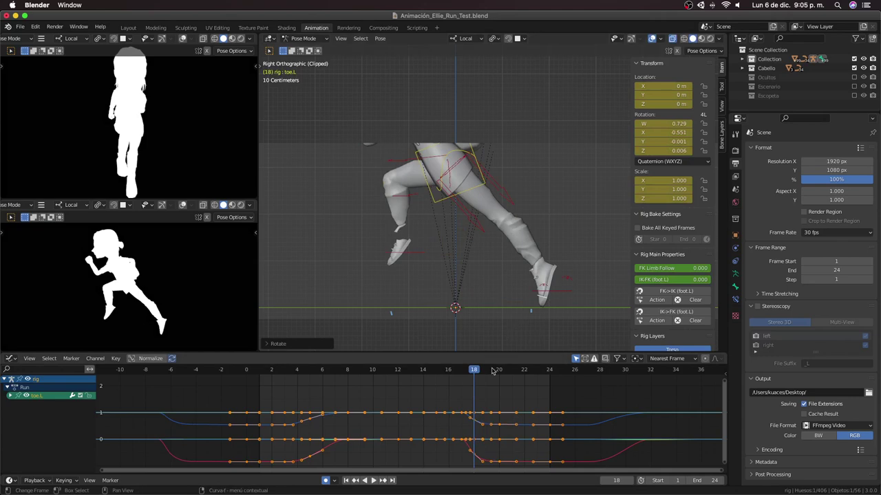
{"action": "key", "text": "space"}
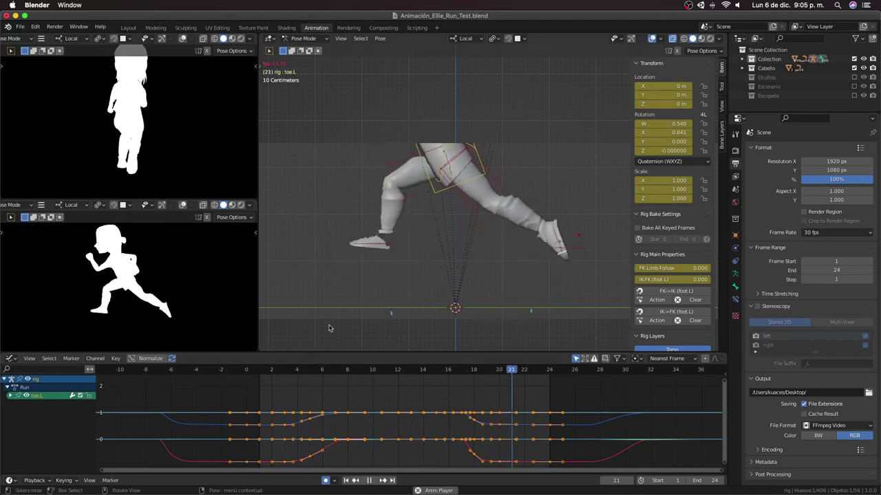
{"action": "middle_click_drag", "start_coordinate": [374, 298], "coordinate": [408, 306]}
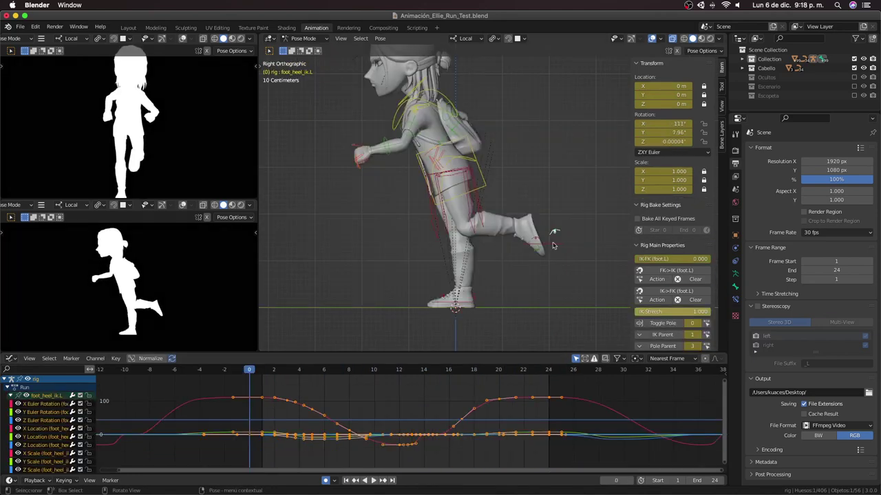
{"action": "left_click", "coordinate": [553, 244]}
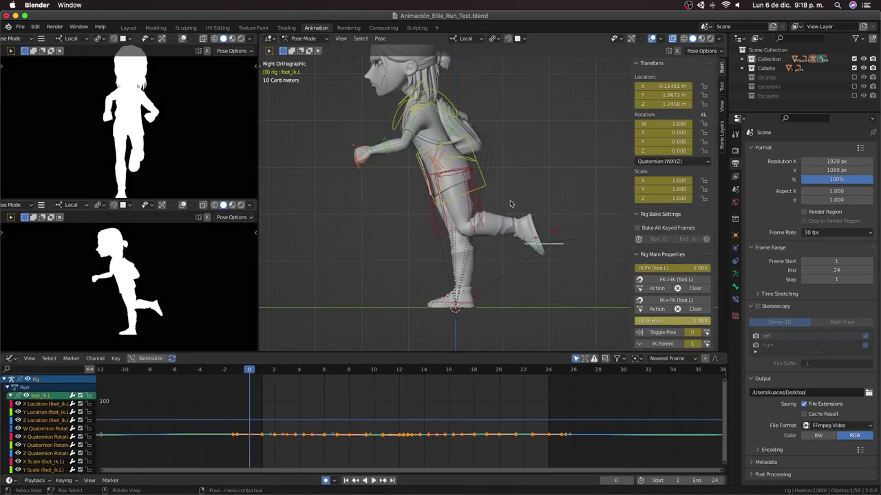
Step: Select all foot_ik.L keyframes, review the run, and return to frame 0 to copy them
{"action": "middle_click_drag", "start_coordinate": [530, 260], "coordinate": [560, 260]}
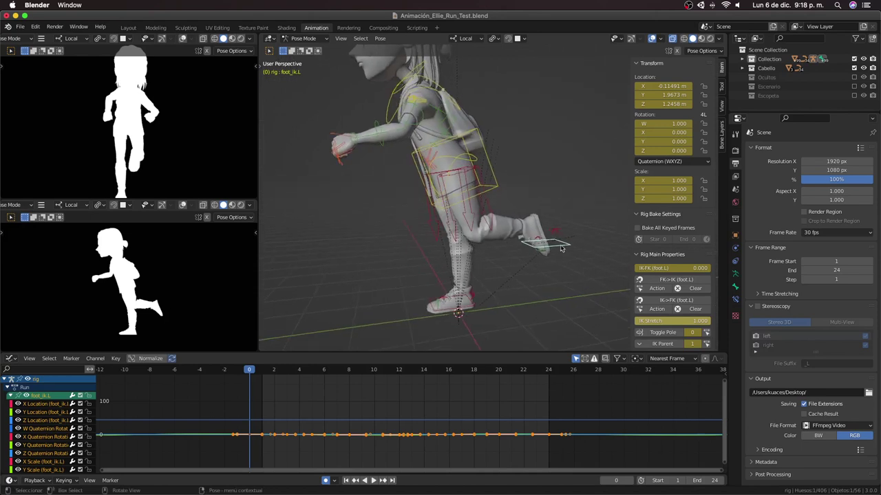
{"action": "middle_click_drag", "start_coordinate": [410, 286], "coordinate": [560, 272]}
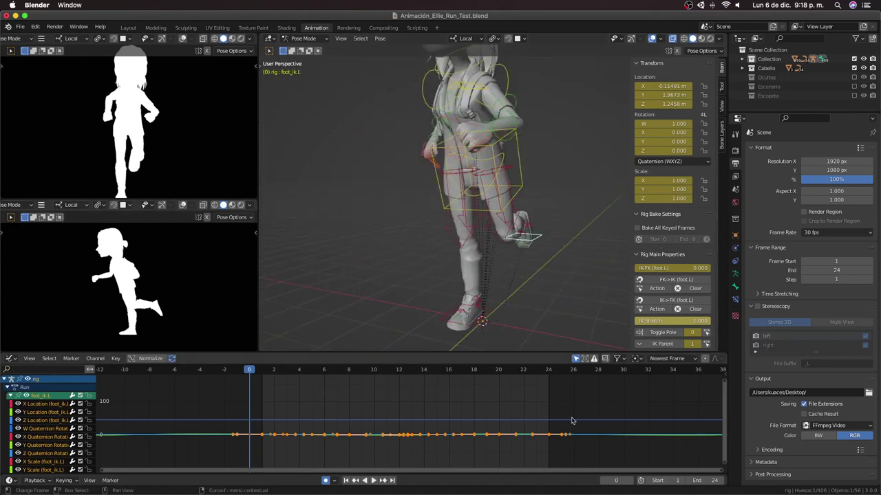
{"action": "left_click_drag", "start_coordinate": [588, 399], "coordinate": [240, 460]}
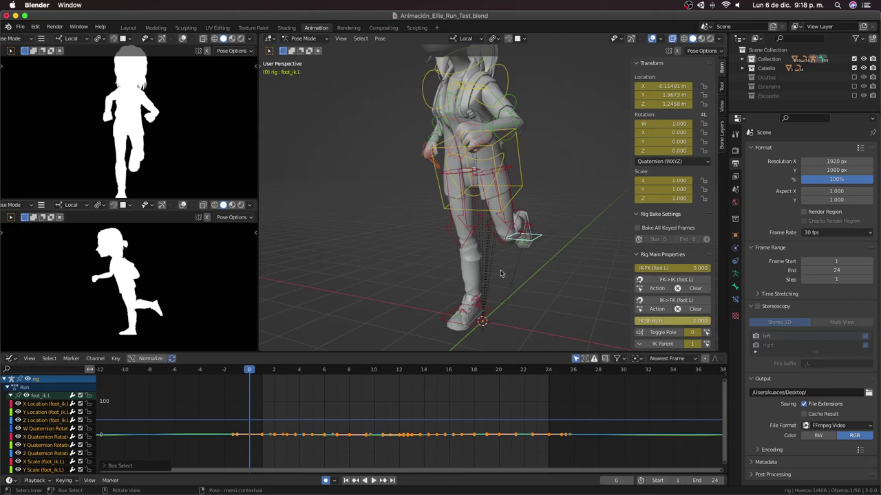
{"action": "middle_click_drag", "start_coordinate": [501, 273], "coordinate": [560, 291]}
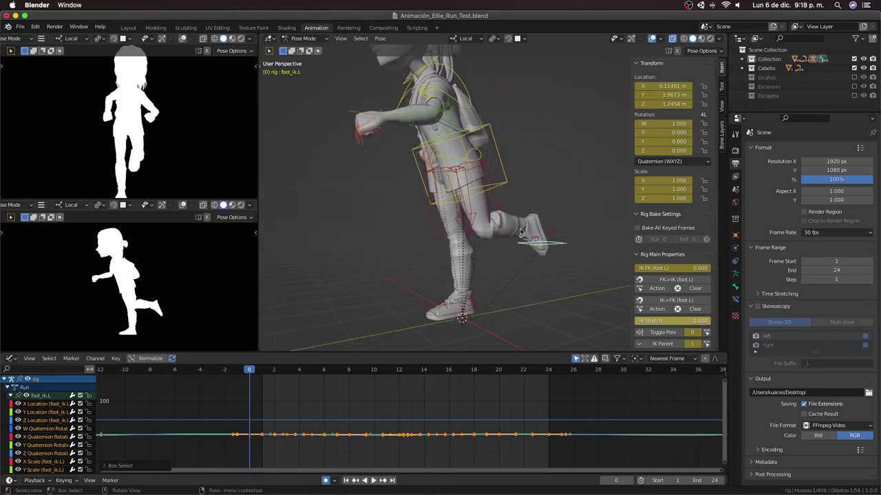
{"action": "key", "text": "space"}
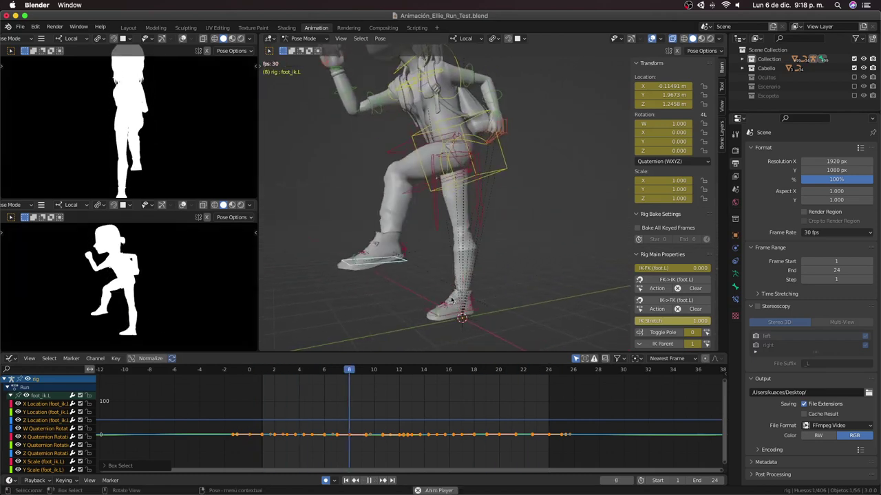
{"action": "key", "text": "space"}
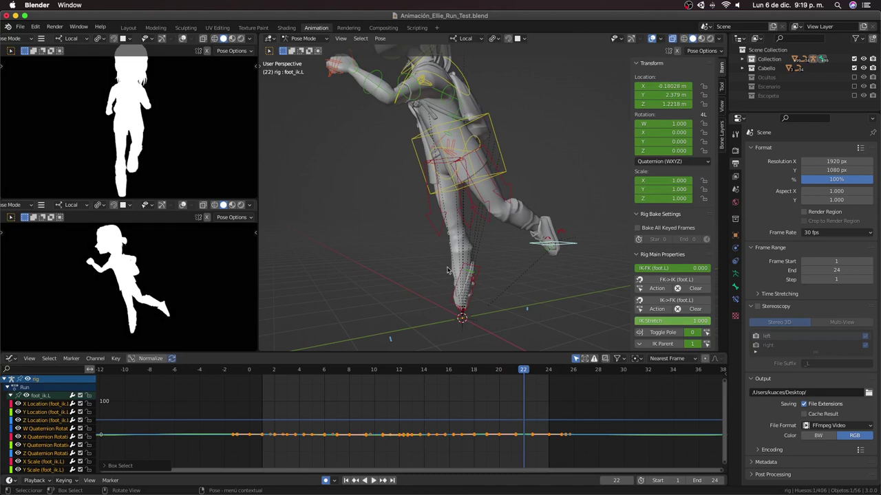
{"action": "key", "text": "space"}
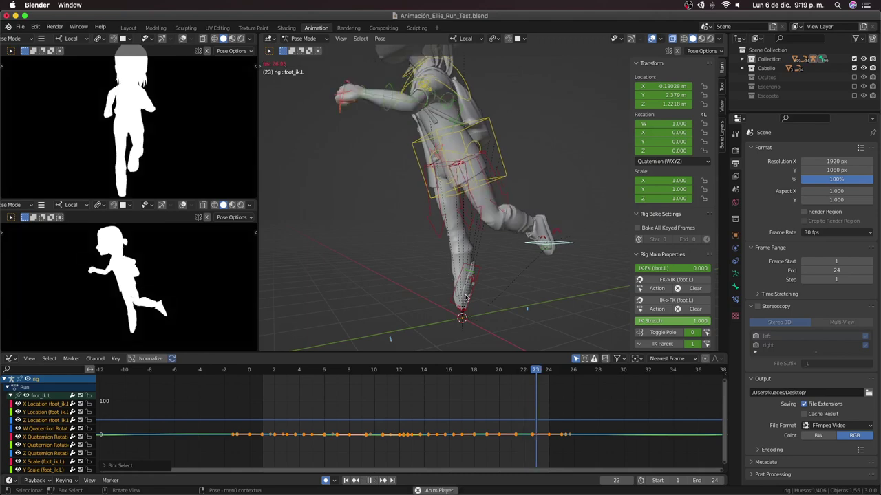
{"action": "left_click", "coordinate": [253, 371]}
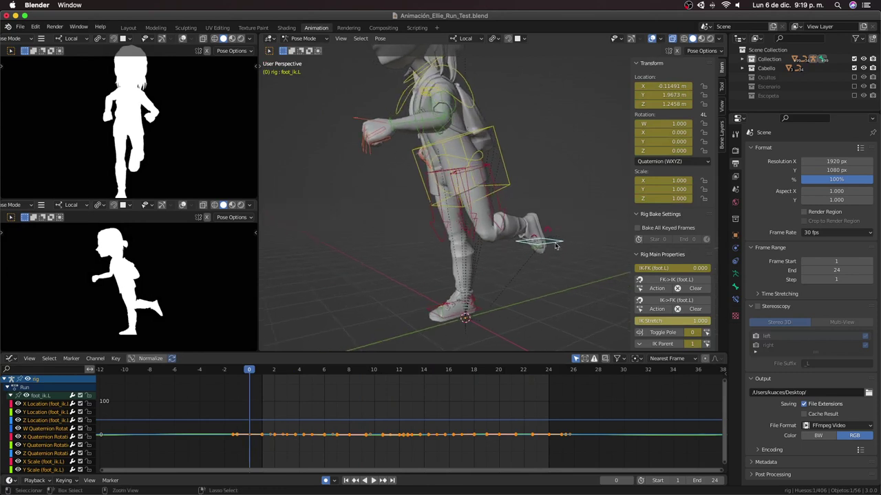
Step: Delete foot_ik.R's keyframes and paste the left foot's keys flipped onto it
{"action": "left_click", "coordinate": [463, 316]}
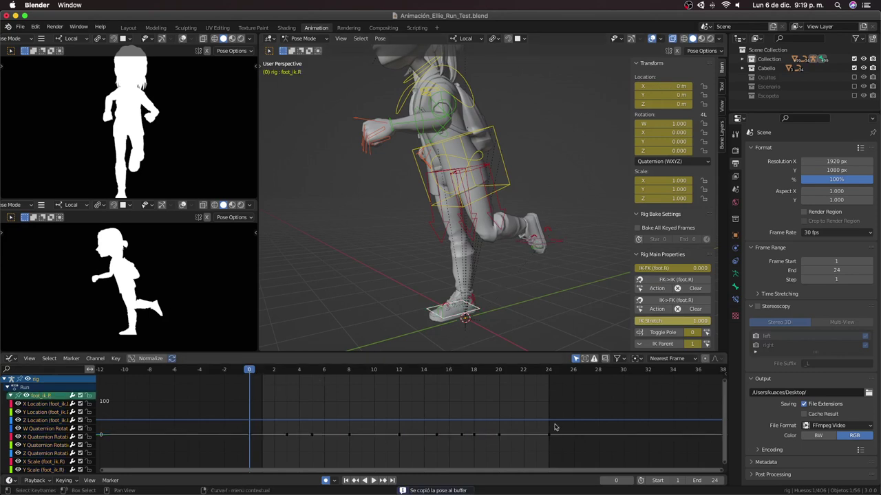
{"action": "left_click_drag", "start_coordinate": [584, 404], "coordinate": [248, 455]}
{"action": "key", "text": "x"}
{"action": "left_click", "coordinate": [281, 443]}
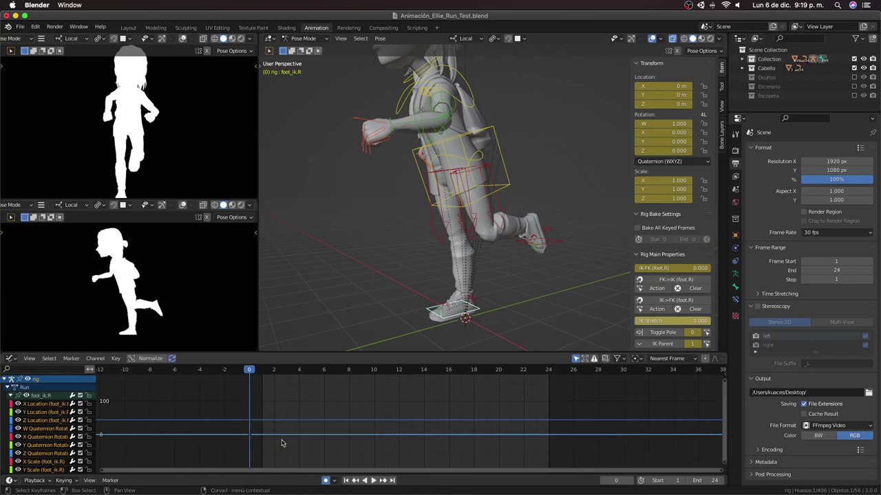
{"action": "right_click", "coordinate": [284, 435]}
{"action": "mouse_move", "coordinate": [247, 411]}
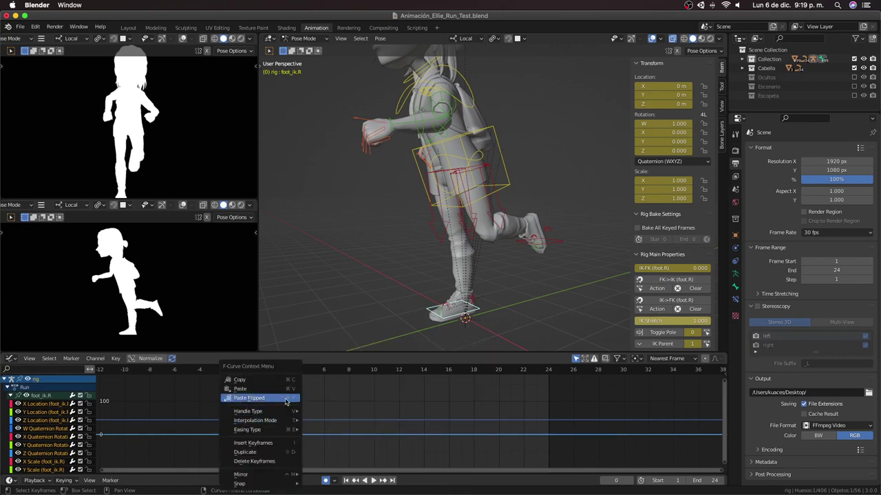
{"action": "left_click", "coordinate": [280, 401]}
{"action": "key", "text": "space"}
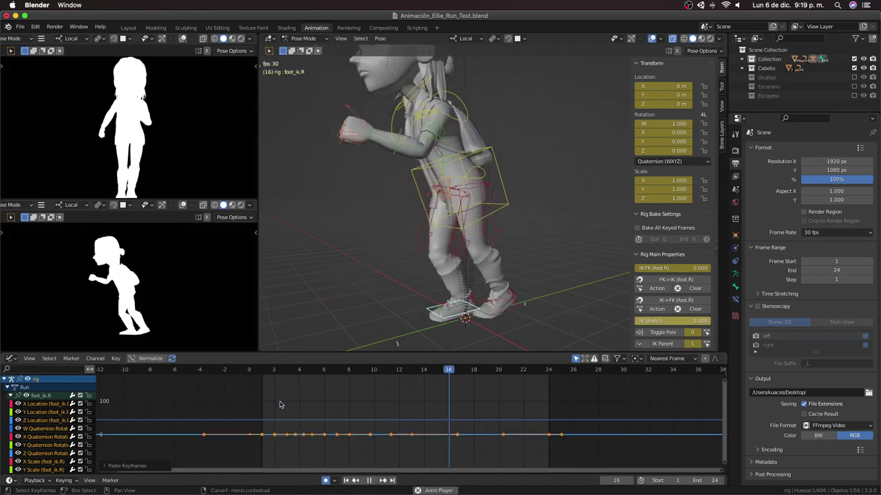
{"action": "key", "text": "space"}
Step: Redo the paste onto foot_ik.R, keeping the flipped version, and check it in playback
{"action": "key", "text": "ctrl+z"}
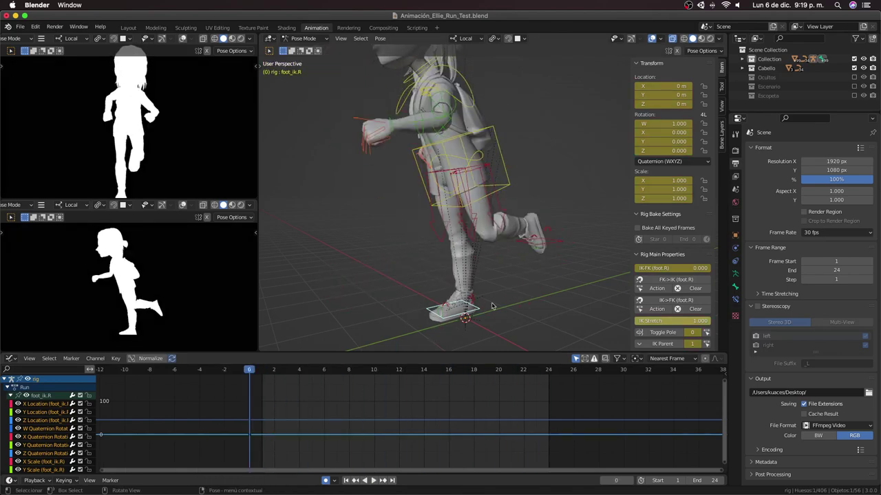
{"action": "left_click", "coordinate": [557, 241]}
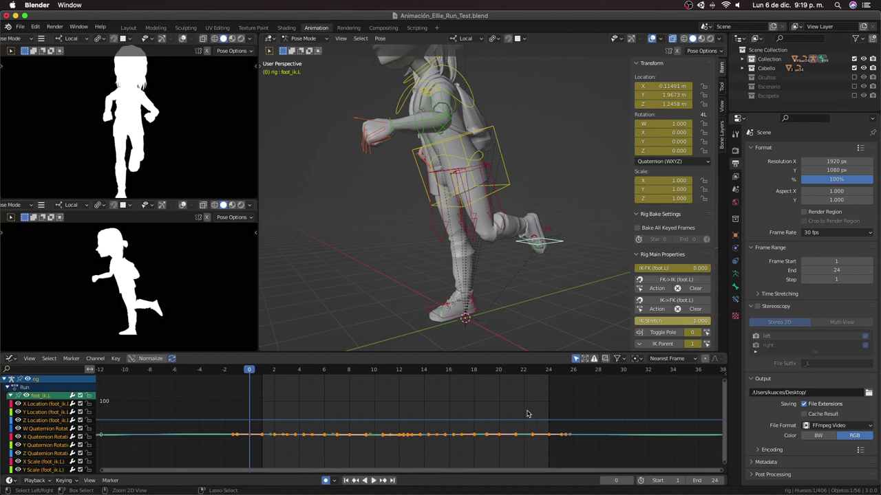
{"action": "left_click", "coordinate": [467, 318]}
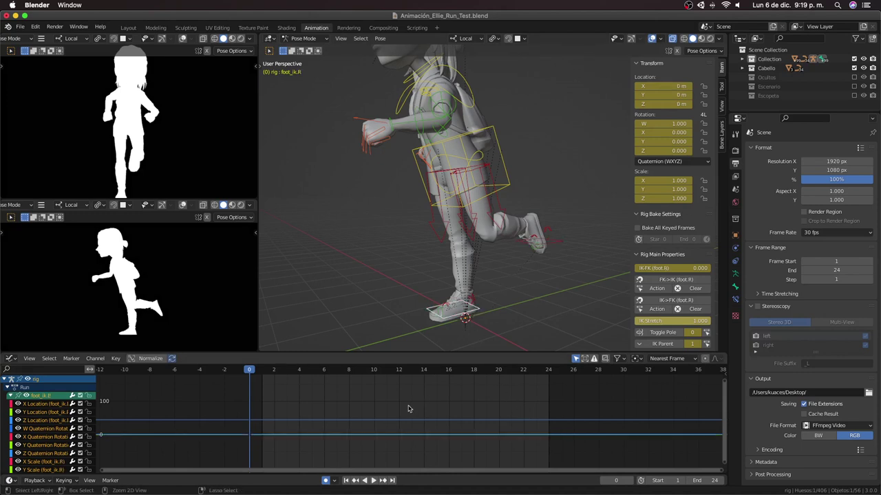
{"action": "key", "text": "ctrl+v"}
{"action": "key", "text": "ctrl+z"}
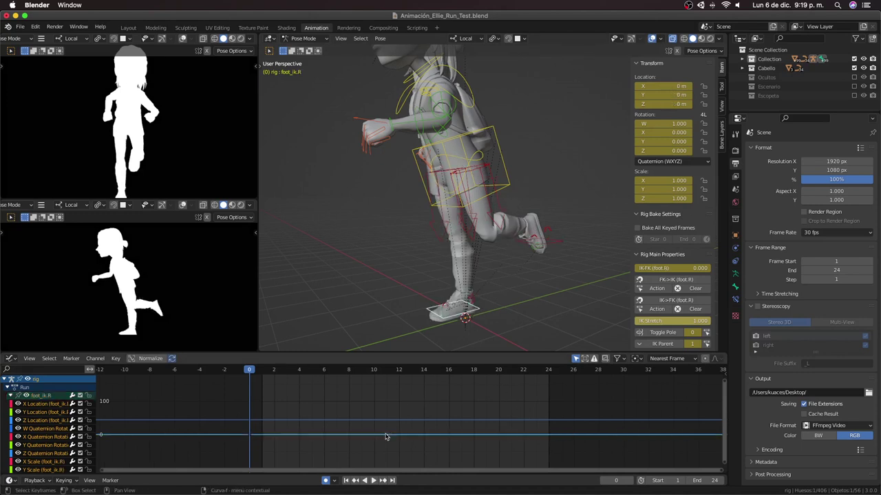
{"action": "right_click", "coordinate": [303, 385]}
{"action": "left_click", "coordinate": [327, 399]}
{"action": "key", "text": "space"}
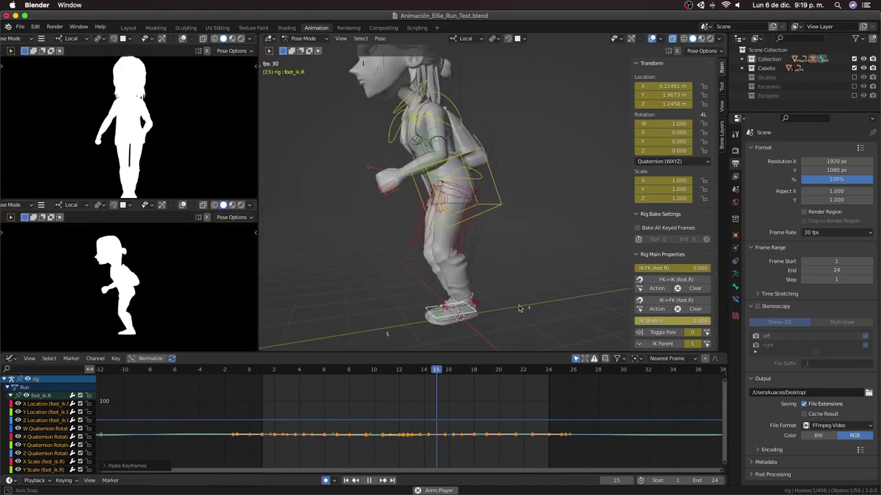
{"action": "key", "text": "space"}
{"action": "mouse_move", "coordinate": [576, 299]}
{"action": "middle_mouse_down"}
{"action": "mouse_move", "coordinate": [616, 306]}
{"action": "mouse_move", "coordinate": [530, 236]}
{"action": "mouse_move", "coordinate": [556, 248]}
{"action": "mouse_move", "coordinate": [475, 320]}
{"action": "middle_mouse_up"}
Step: Copy foot_heel_ik.L's keyframes and trial-paste them onto foot_heel_ik.R, then undo
{"action": "left_click", "coordinate": [530, 236]}
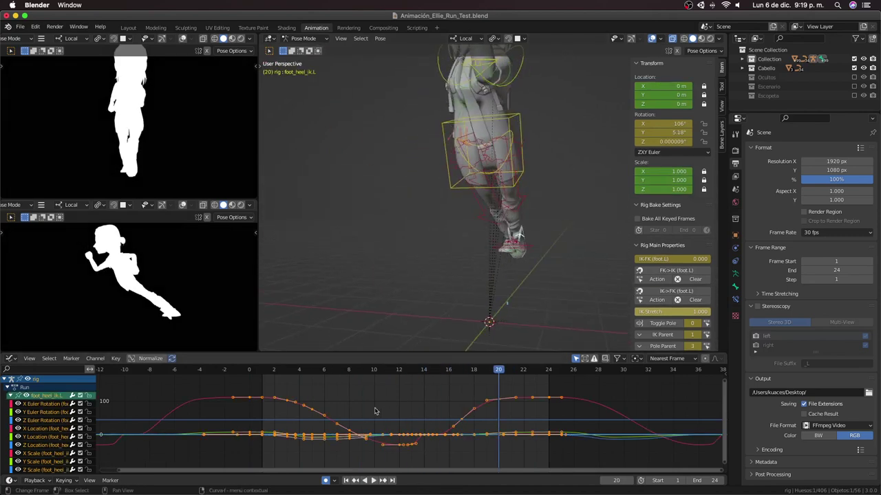
{"action": "left_click_drag", "start_coordinate": [231, 379], "coordinate": [570, 465]}
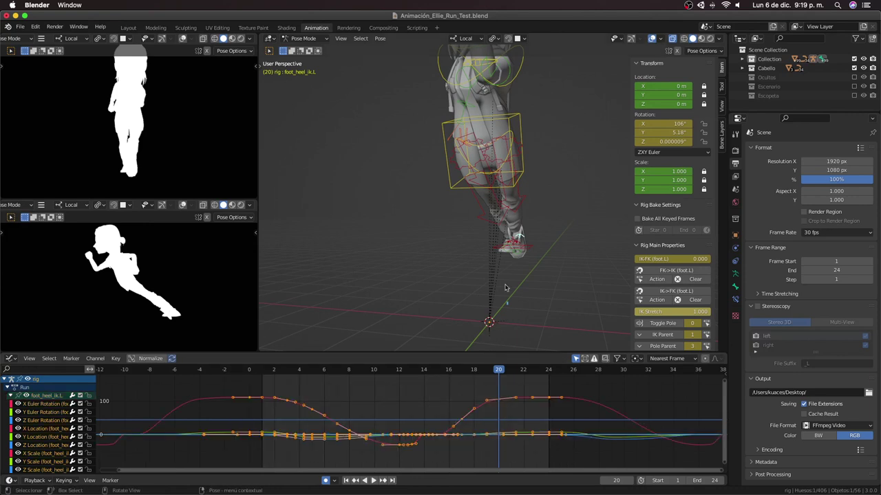
{"action": "middle_click_drag", "start_coordinate": [505, 288], "coordinate": [525, 258]}
{"action": "left_click", "coordinate": [507, 238]}
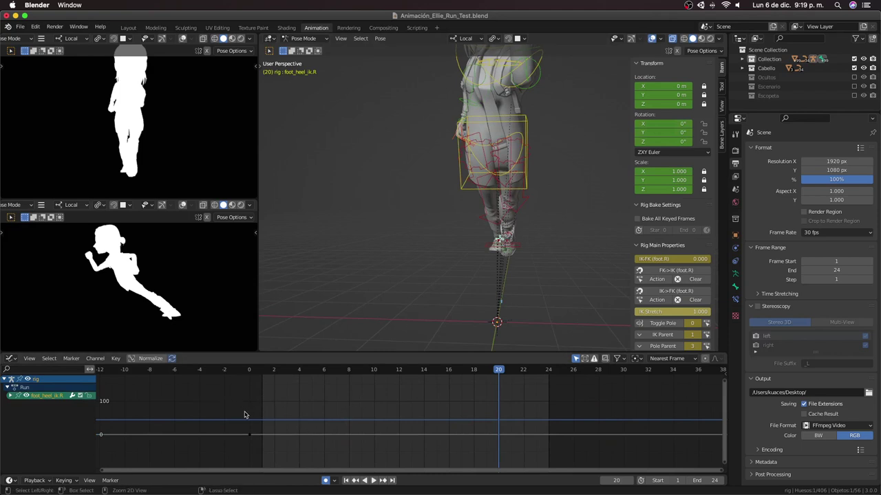
{"action": "key", "text": "ctrl+v"}
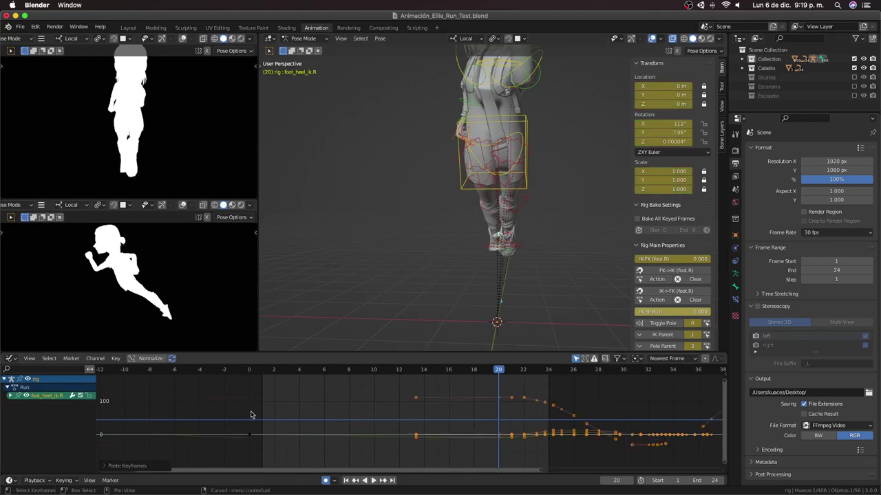
{"action": "key", "text": "ctrl+z"}
Step: Paste the heel keys flipped onto foot_heel_ik.R from frame 0 and play to check
{"action": "left_click", "coordinate": [249, 371]}
{"action": "key", "text": "space"}
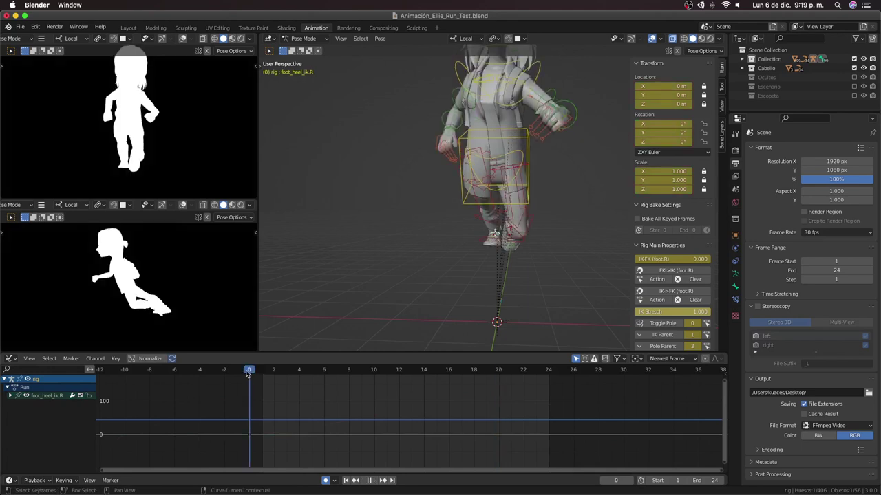
{"action": "key", "text": "space"}
{"action": "key", "text": "ctrl+v"}
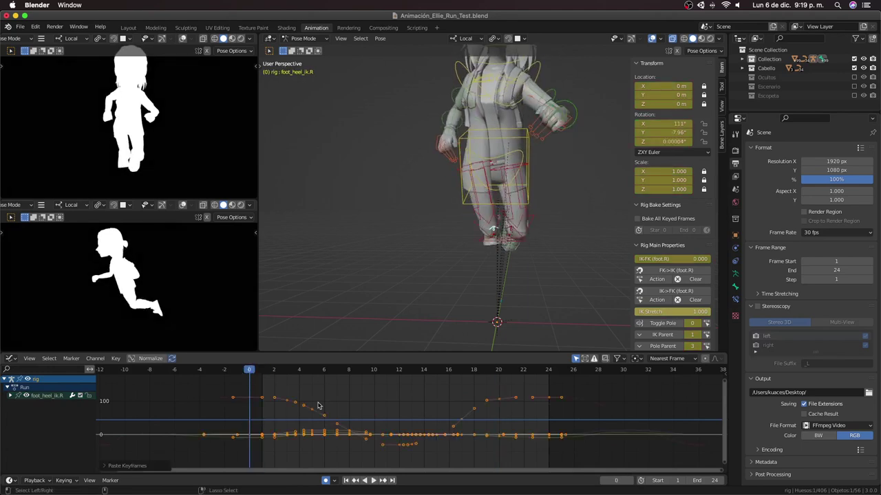
{"action": "key", "text": "space"}
{"action": "key", "text": "space"}
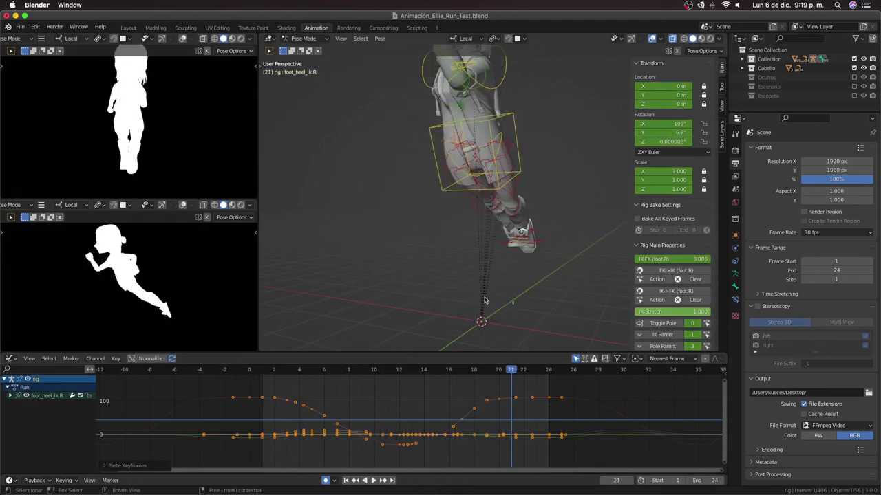
{"action": "left_click", "coordinate": [530, 249]}
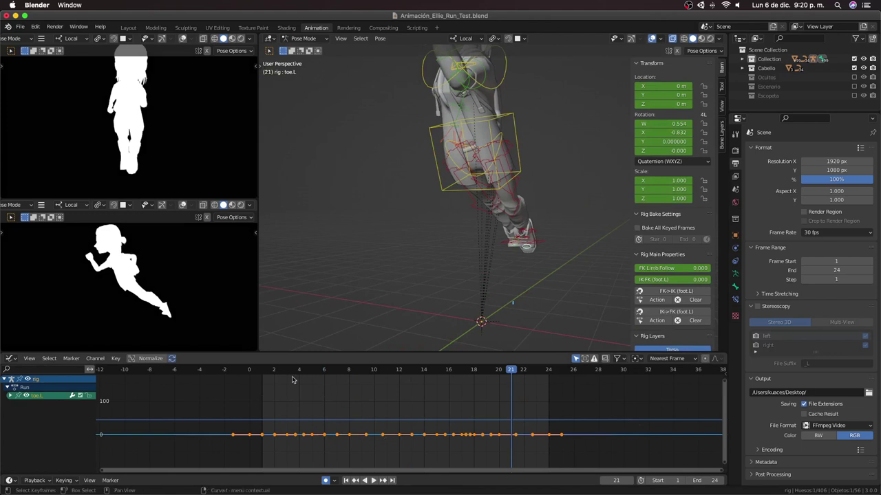
Step: Delete toe.L's keyframes and trial-paste the copied keys onto it, then undo
{"action": "left_click", "coordinate": [250, 373]}
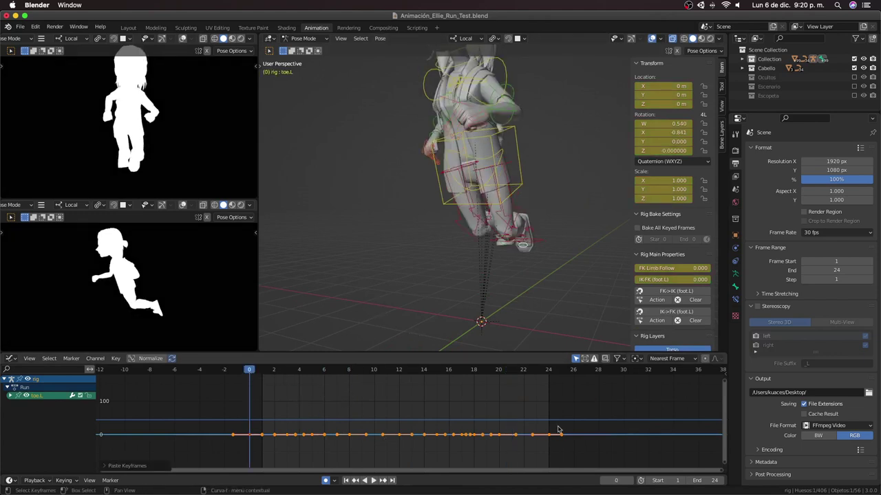
{"action": "left_click_drag", "start_coordinate": [565, 453], "coordinate": [264, 423]}
{"action": "key", "text": "x"}
{"action": "left_click", "coordinate": [255, 421]}
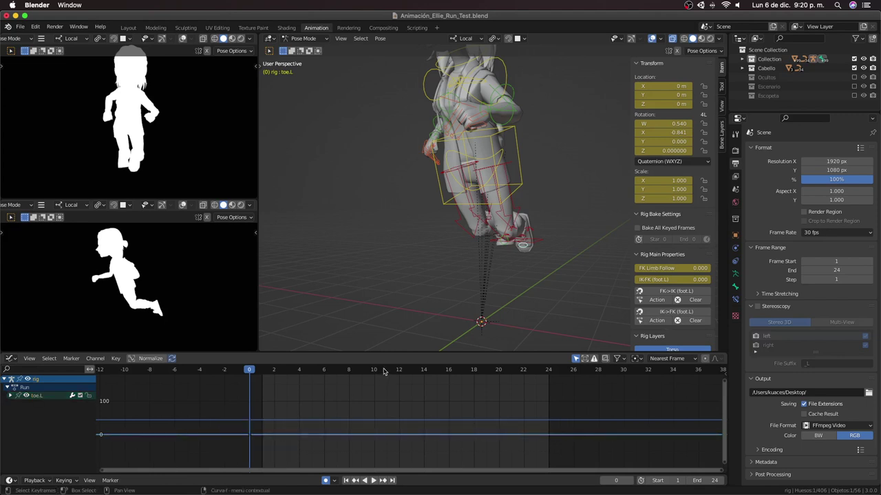
{"action": "key", "text": "ctrl+v"}
{"action": "key", "text": "ctrl+z"}
{"action": "scroll", "coordinate": [475, 317], "scroll_direction": "up", "scroll_amount": 3}
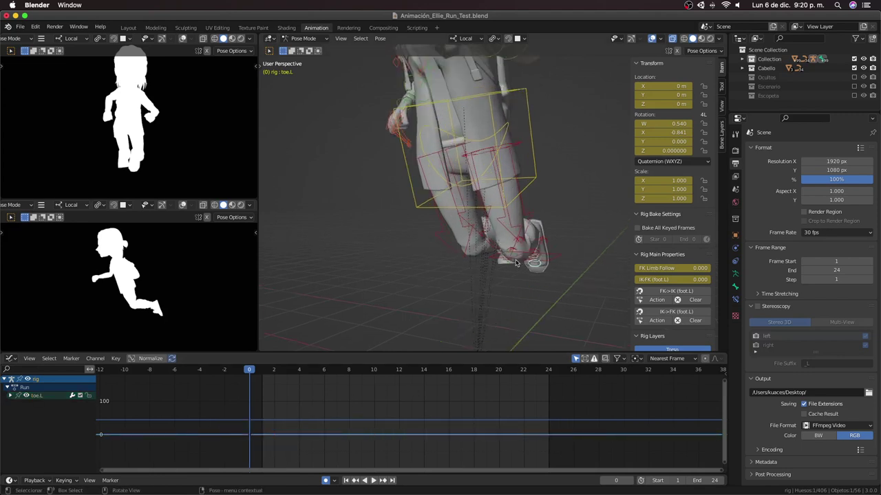
{"action": "scroll", "coordinate": [485, 306], "scroll_direction": "up", "scroll_amount": 2}
{"action": "scroll", "coordinate": [495, 296], "scroll_direction": "up", "scroll_amount": 2}
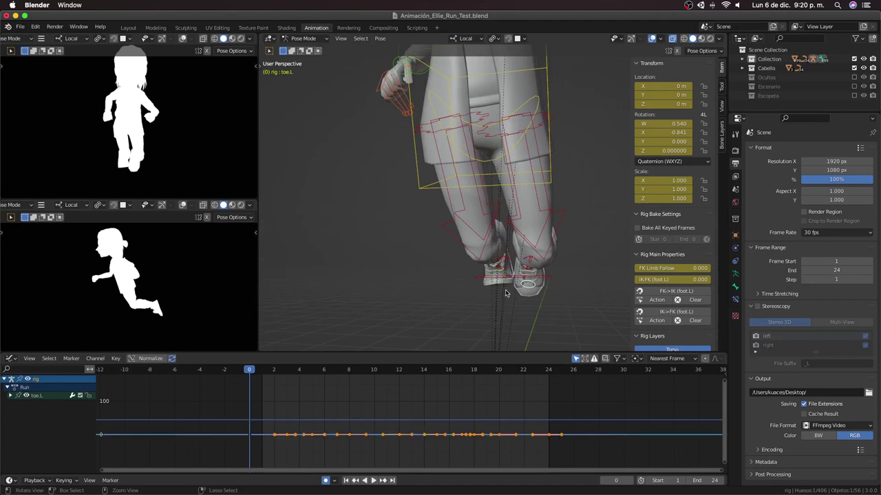
{"action": "key", "text": "ctrl+z"}
Step: Paste the copied keyframes onto toe.R and play the run cycle in side view
{"action": "left_click", "coordinate": [502, 289]}
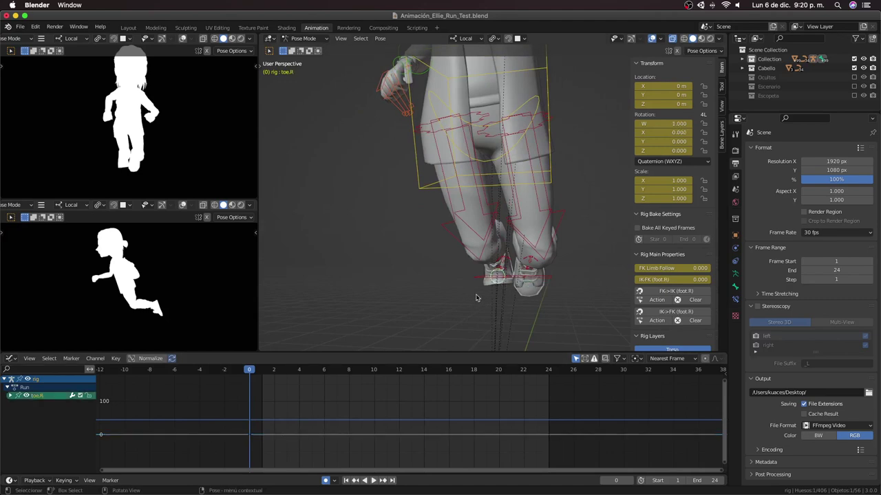
{"action": "key", "text": "ctrl+v"}
{"action": "key", "text": "space"}
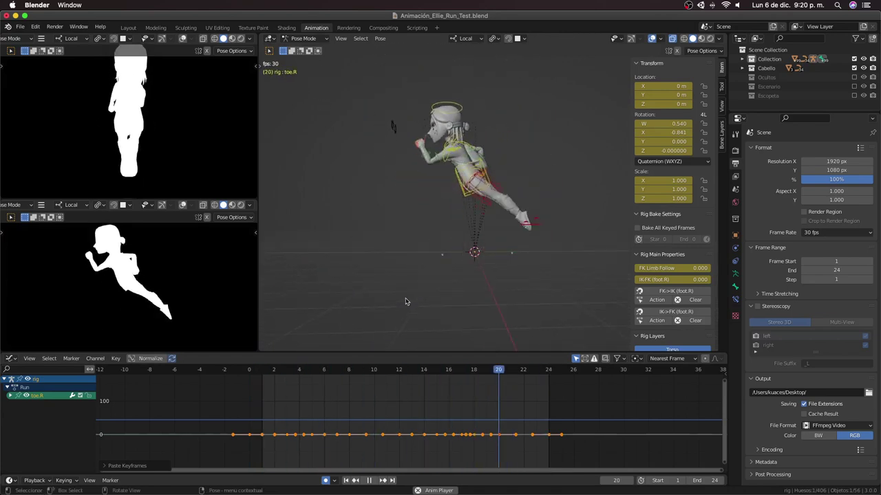
{"action": "key", "text": "KP_3"}
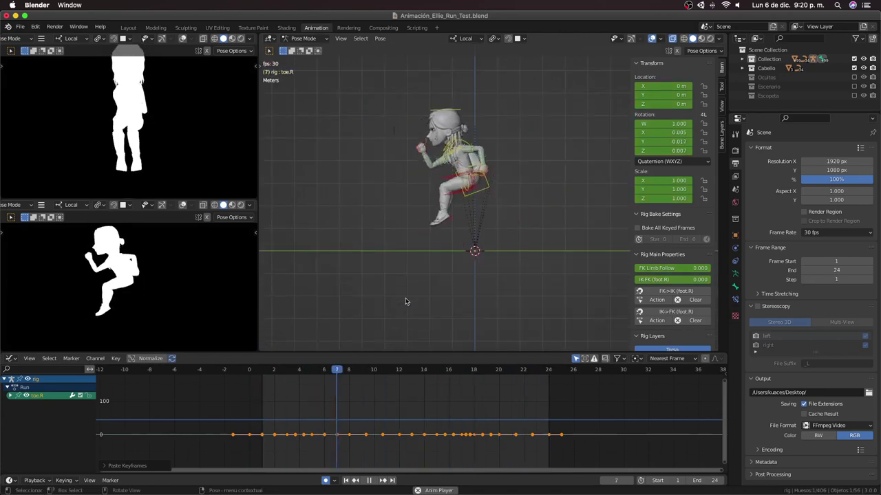
Step: Watch the run from several angles, then return to frame 0 in right side view
{"action": "scroll", "coordinate": [409, 282], "scroll_direction": "up", "scroll_amount": 3}
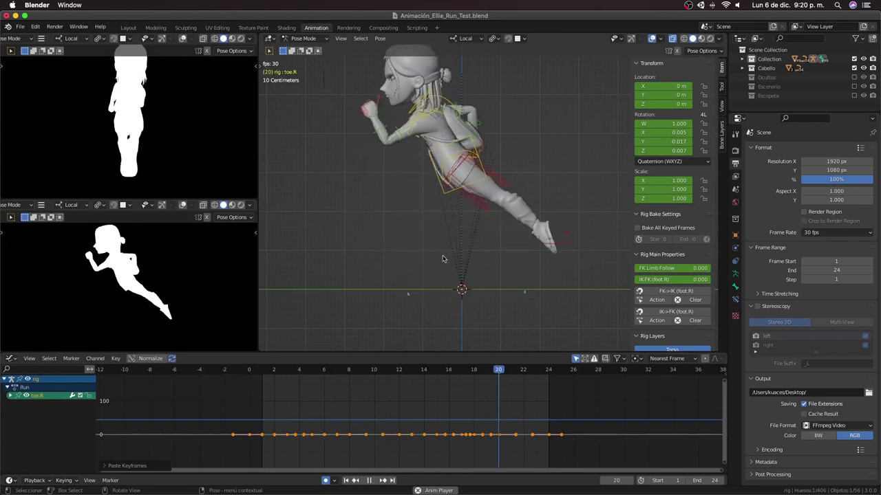
{"action": "mouse_move", "coordinate": [421, 227]}
{"action": "middle_mouse_down"}
{"action": "mouse_move", "coordinate": [527, 271]}
{"action": "mouse_move", "coordinate": [512, 264]}
{"action": "middle_mouse_up"}
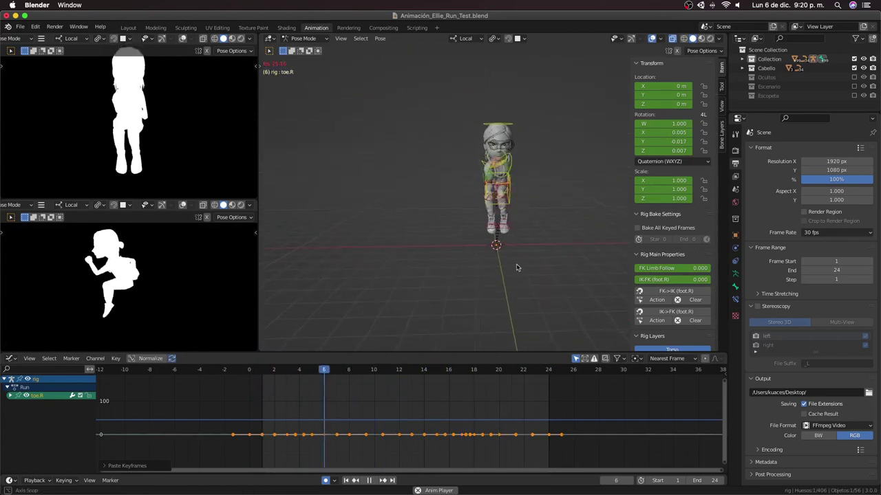
{"action": "scroll", "coordinate": [511, 262], "scroll_direction": "up", "scroll_amount": 4}
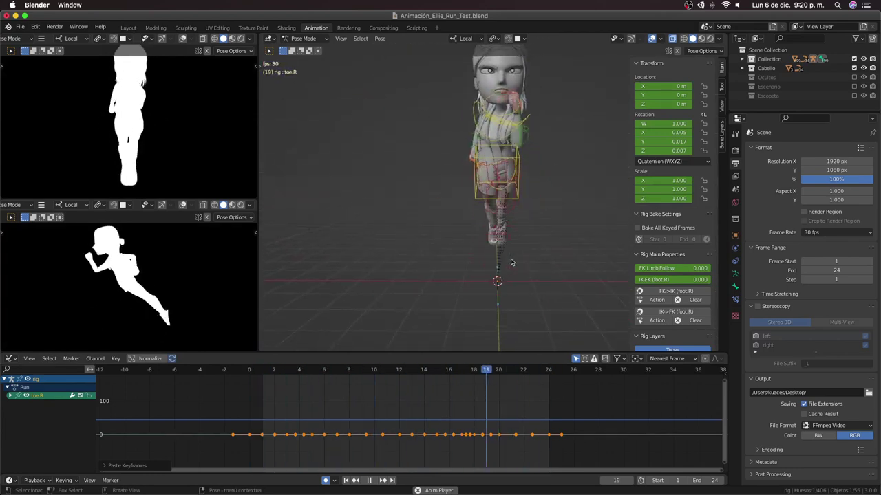
{"action": "key", "text": "KP_0"}
{"action": "scroll", "coordinate": [510, 262], "scroll_direction": "up", "scroll_amount": 3}
{"action": "middle_click_drag", "start_coordinate": [511, 263], "coordinate": [523, 269], "text": "alt"}
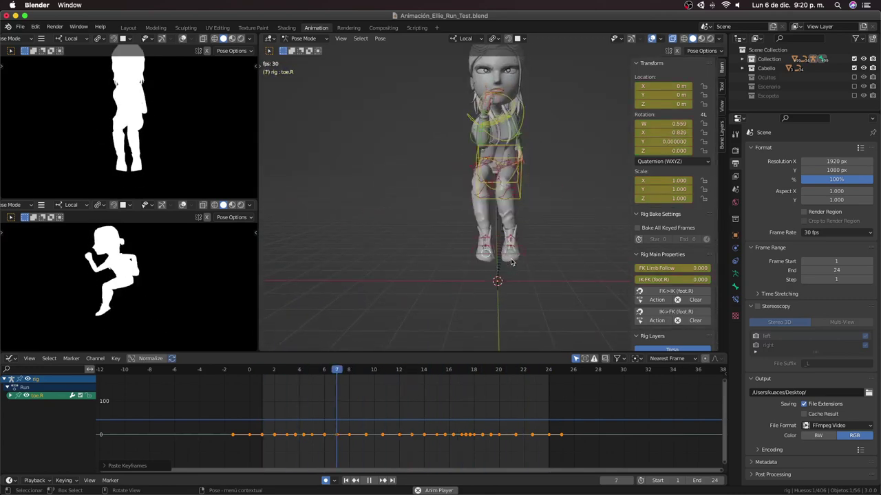
{"action": "scroll", "coordinate": [528, 271], "scroll_direction": "up", "scroll_amount": 2}
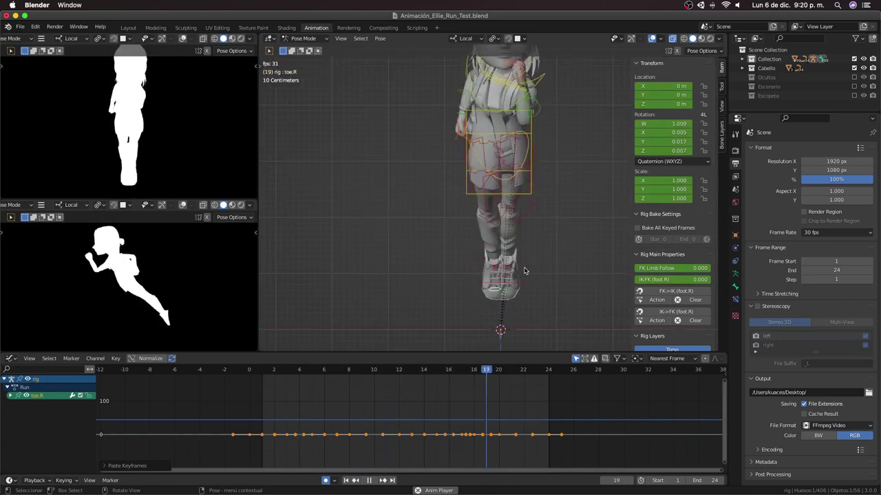
{"action": "mouse_move", "coordinate": [528, 272]}
{"action": "middle_mouse_down"}
{"action": "mouse_move", "coordinate": [533, 295]}
{"action": "mouse_move", "coordinate": [325, 352]}
{"action": "middle_mouse_up"}
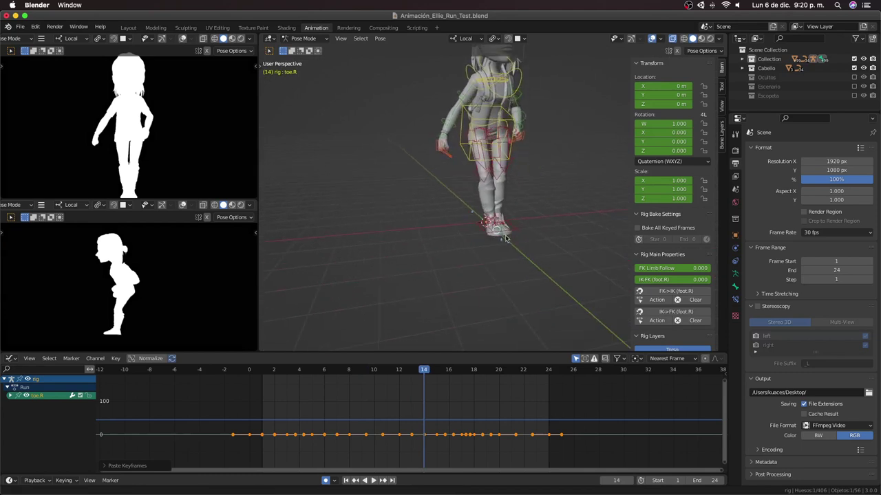
{"action": "left_click", "coordinate": [248, 372]}
{"action": "key", "text": "KP_3"}
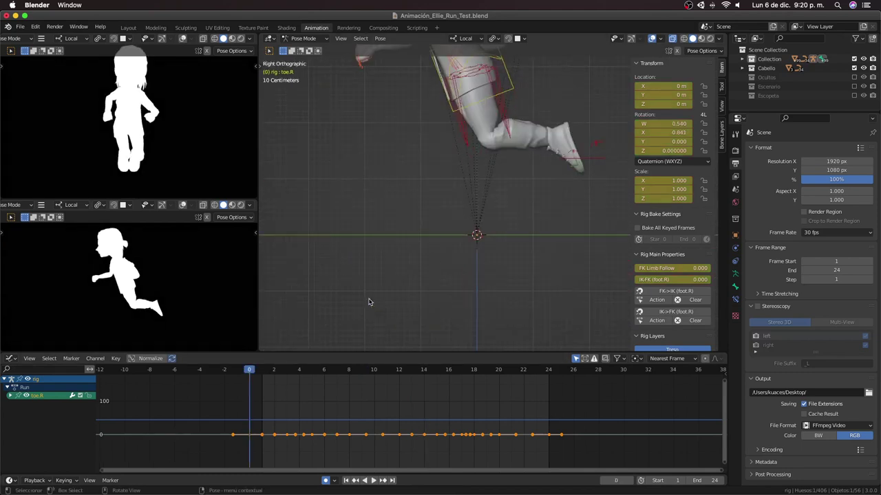
Step: Test-move foot_ik.L, cancel it, and check the pose at frames 12 and 0
{"action": "left_click", "coordinate": [593, 162]}
{"action": "key", "text": "g"}
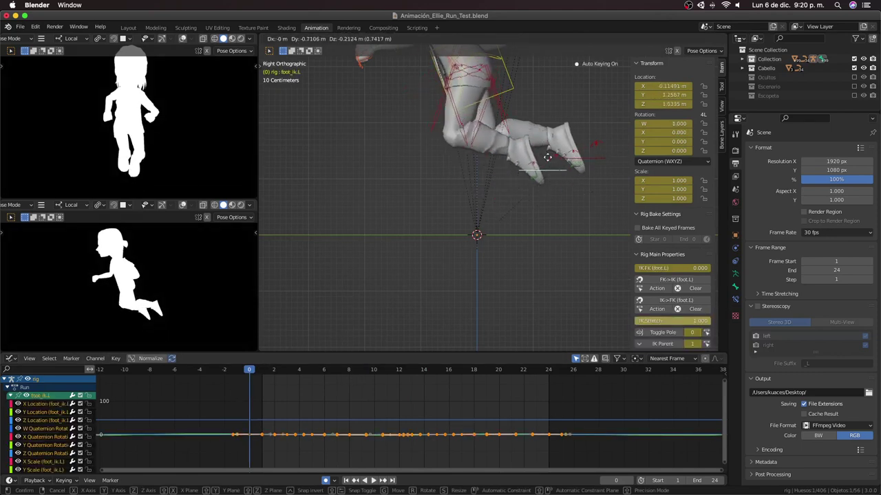
{"action": "right_click", "coordinate": [471, 278]}
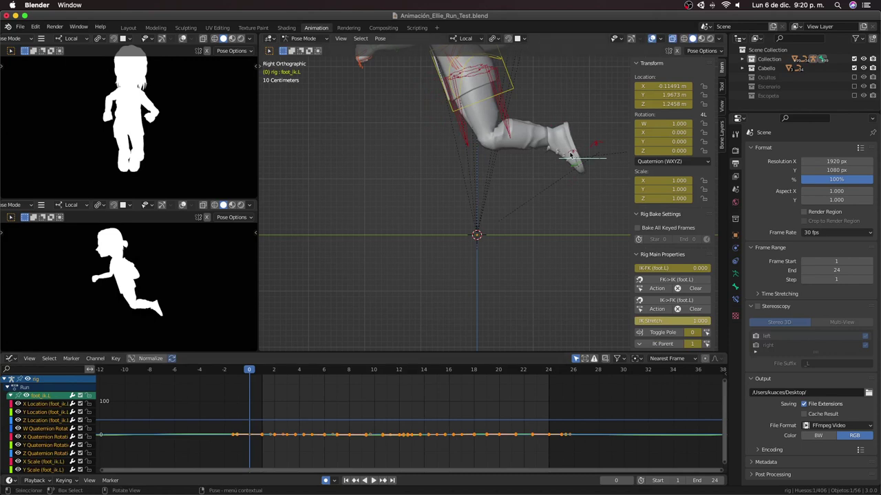
{"action": "left_click", "coordinate": [400, 371]}
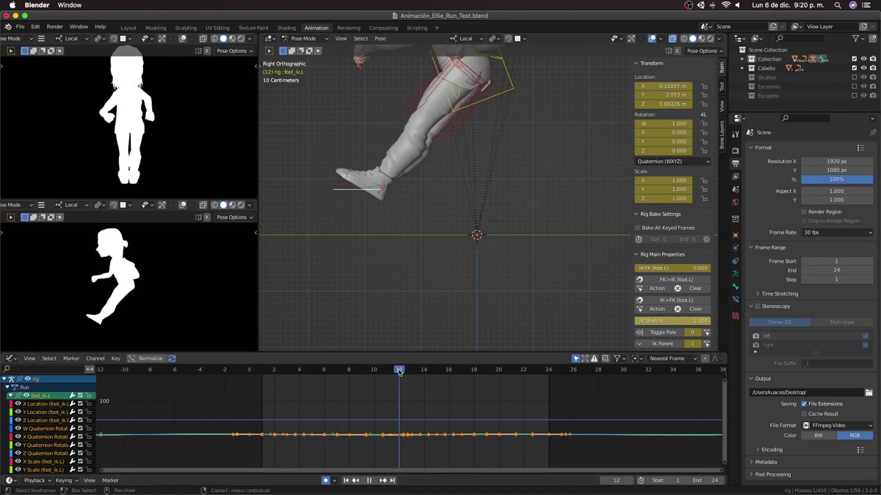
{"action": "left_click_drag", "start_coordinate": [399, 372], "coordinate": [218, 379]}
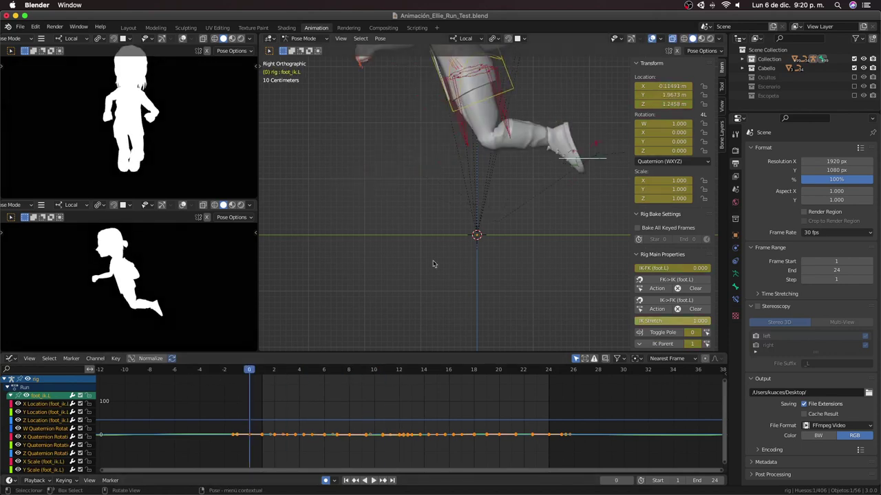
{"action": "middle_click_drag", "start_coordinate": [433, 263], "coordinate": [551, 243]}
{"action": "middle_click_drag", "start_coordinate": [472, 232], "coordinate": [447, 195]}
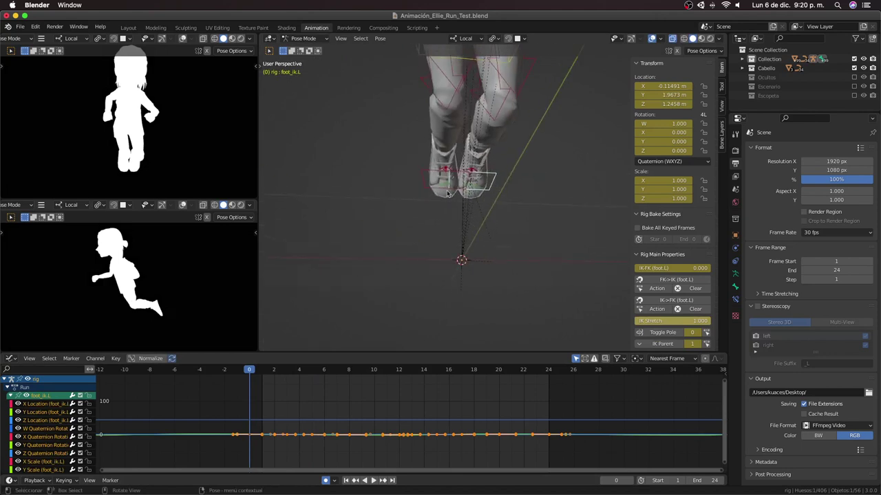
Step: Test-move foot_spin_ik.R, then show toe.R and foot_ik.R curves zoomed out over frames 0–24
{"action": "left_click", "coordinate": [444, 179]}
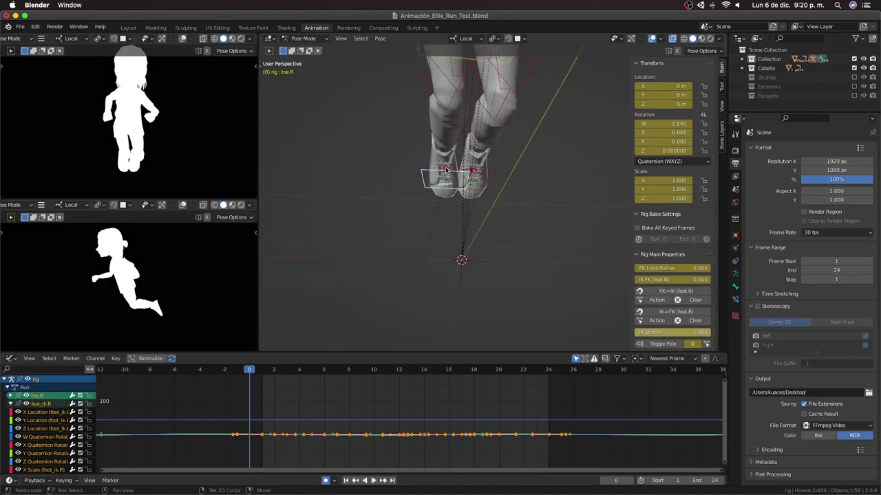
{"action": "middle_click_drag", "start_coordinate": [446, 171], "coordinate": [499, 244]}
{"action": "key", "text": "g"}
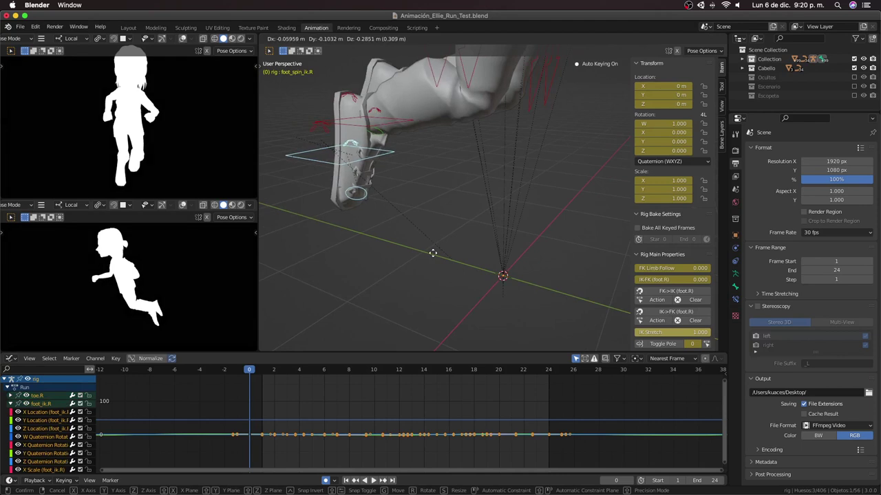
{"action": "right_click", "coordinate": [432, 253]}
{"action": "mouse_move", "coordinate": [433, 253]}
{"action": "middle_mouse_down"}
{"action": "mouse_move", "coordinate": [344, 146]}
{"action": "mouse_move", "coordinate": [389, 288]}
{"action": "middle_mouse_up"}
{"action": "left_click", "coordinate": [344, 147]}
{"action": "left_click", "coordinate": [377, 170]}
{"action": "scroll", "coordinate": [445, 419], "scroll_direction": "down", "scroll_amount": 2}
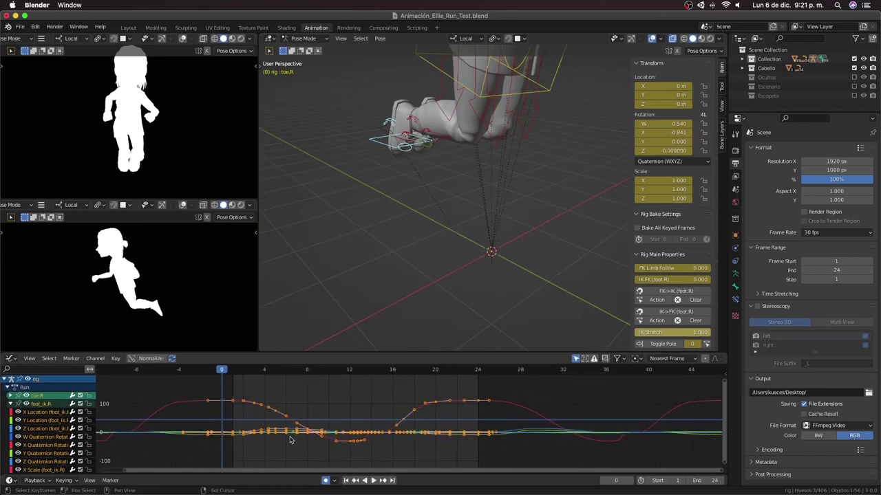
Step: Shift the duplicated foot keyframes 24 frames later and play to check the loop
{"action": "key", "text": "g"}
{"action": "key", "text": "x"}
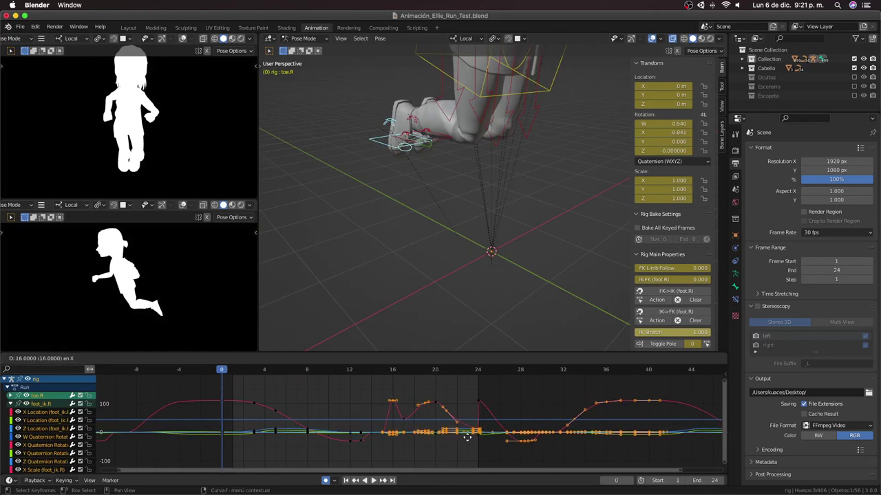
{"action": "left_click", "coordinate": [348, 428]}
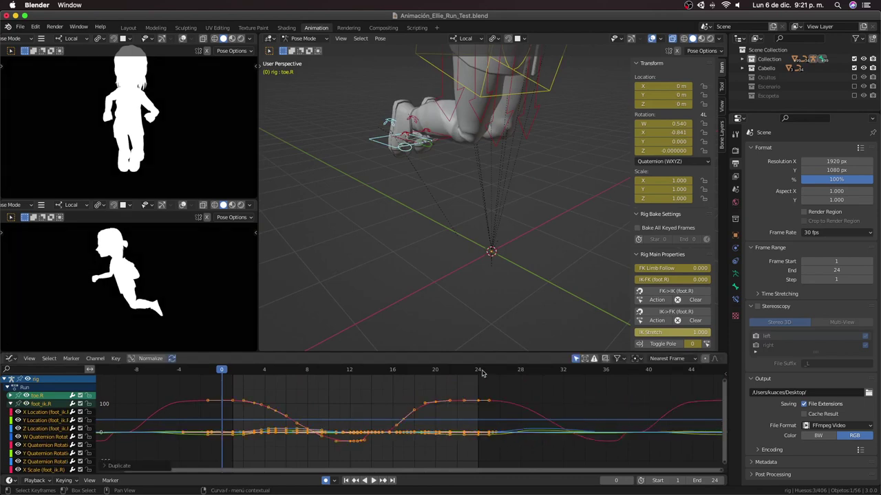
{"action": "key", "text": "shift+ctrl+space"}
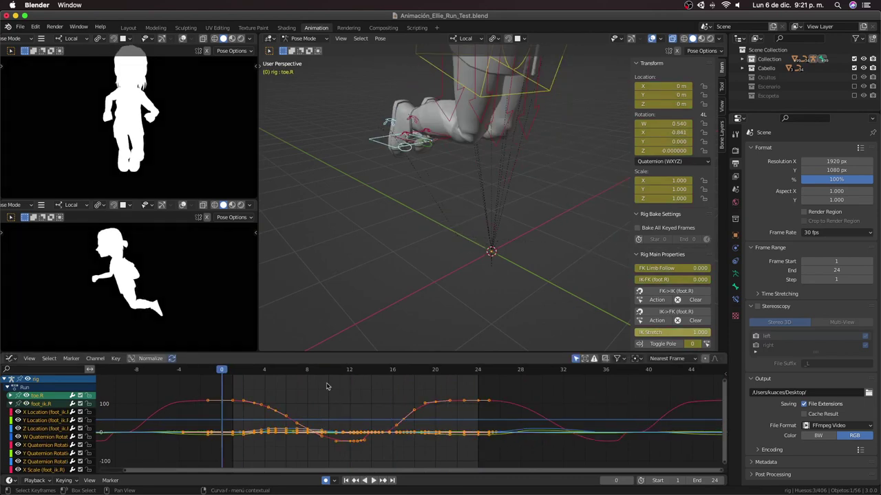
{"action": "type", "text": "g"}
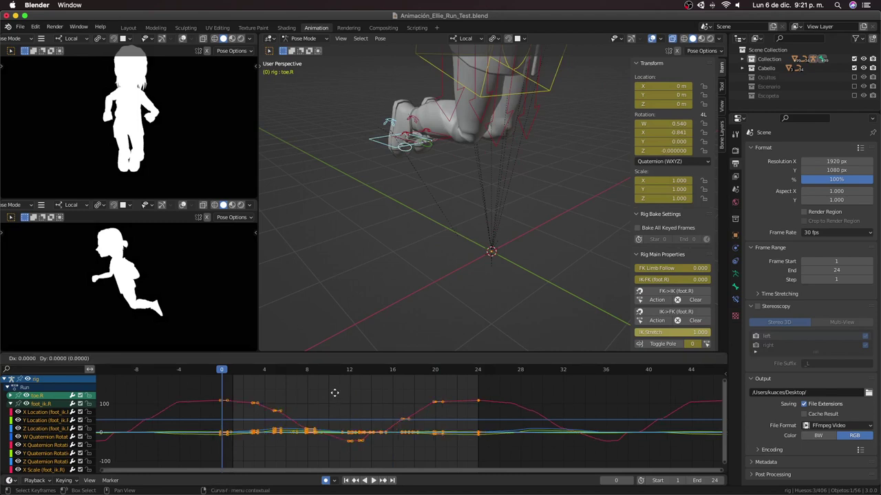
{"action": "type", "text": "24"}
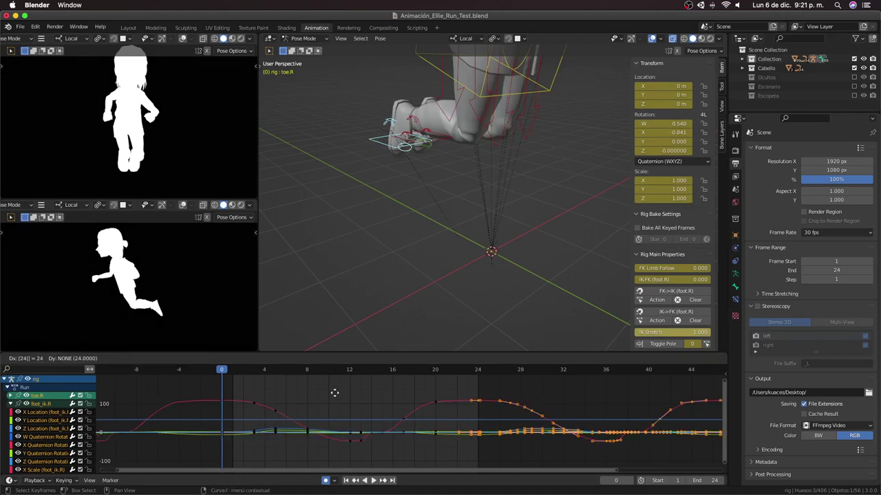
{"action": "key", "text": "Return"}
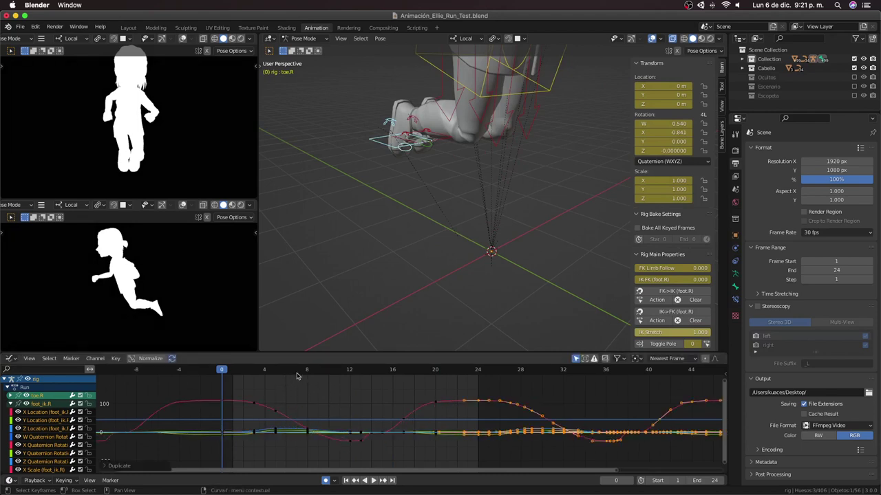
{"action": "key", "text": "space"}
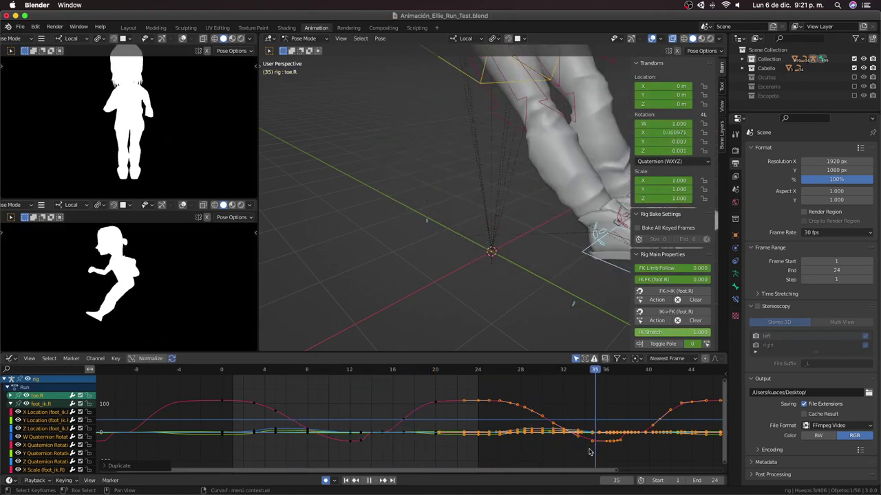
{"action": "left_click_drag", "start_coordinate": [589, 452], "coordinate": [182, 444]}
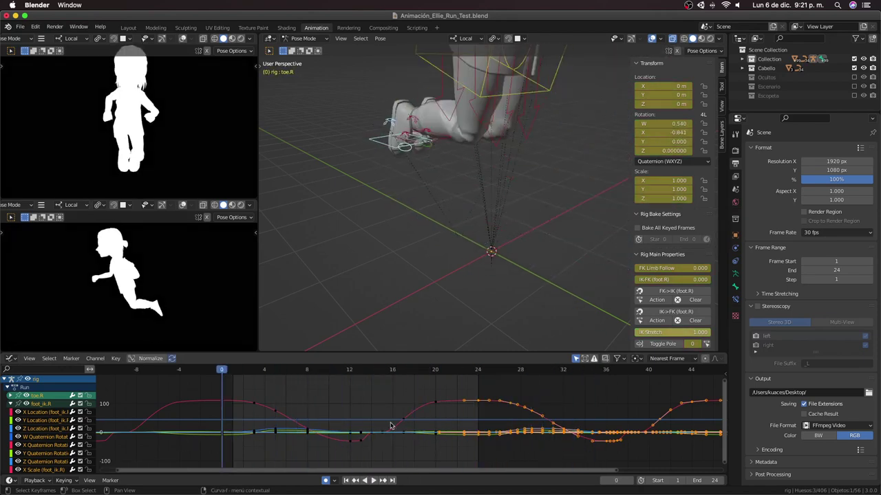
Step: Move all keyframes earlier in time and review the run cycle from a three-quarter view
{"action": "key", "text": "a"}
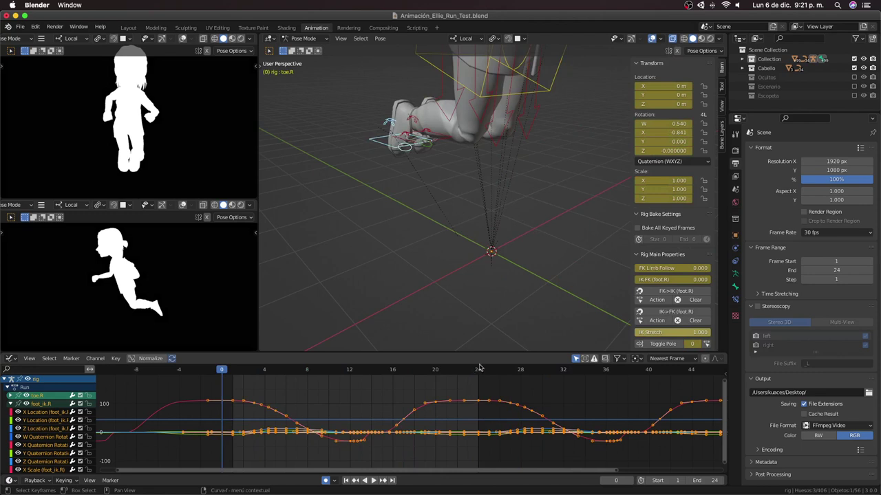
{"action": "left_click", "coordinate": [479, 371]}
{"action": "key", "text": "space"}
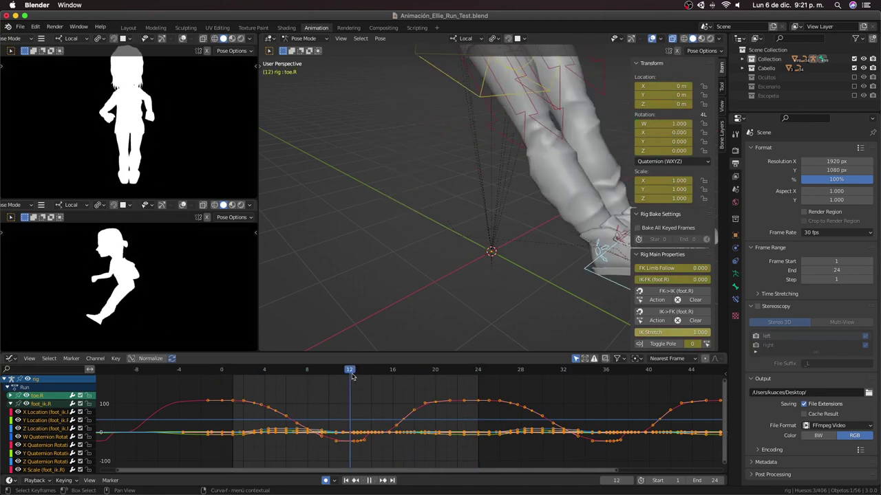
{"action": "key", "text": "g"}
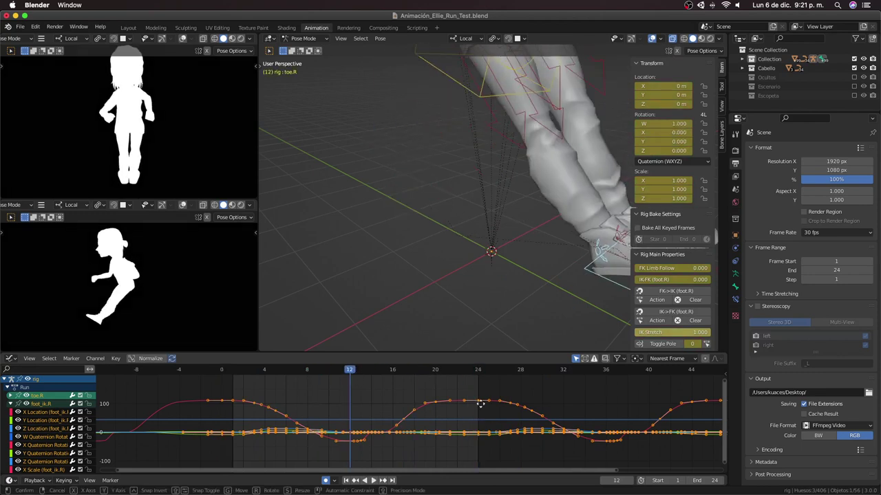
{"action": "left_click", "coordinate": [355, 412]}
{"action": "key", "text": "space"}
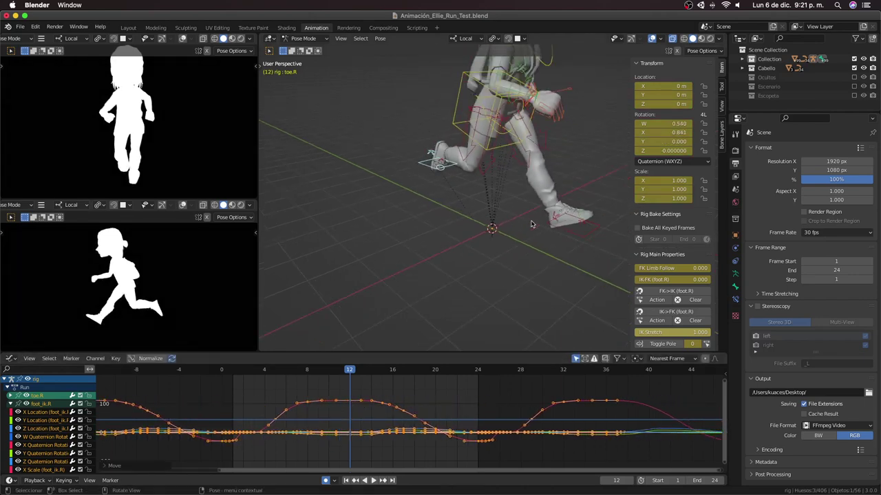
{"action": "mouse_move", "coordinate": [429, 241]}
{"action": "middle_mouse_down"}
{"action": "mouse_move", "coordinate": [461, 258]}
{"action": "mouse_move", "coordinate": [538, 229]}
{"action": "mouse_move", "coordinate": [491, 334]}
{"action": "mouse_move", "coordinate": [517, 267]}
{"action": "mouse_move", "coordinate": [509, 205]}
{"action": "mouse_move", "coordinate": [485, 189]}
{"action": "middle_mouse_up"}
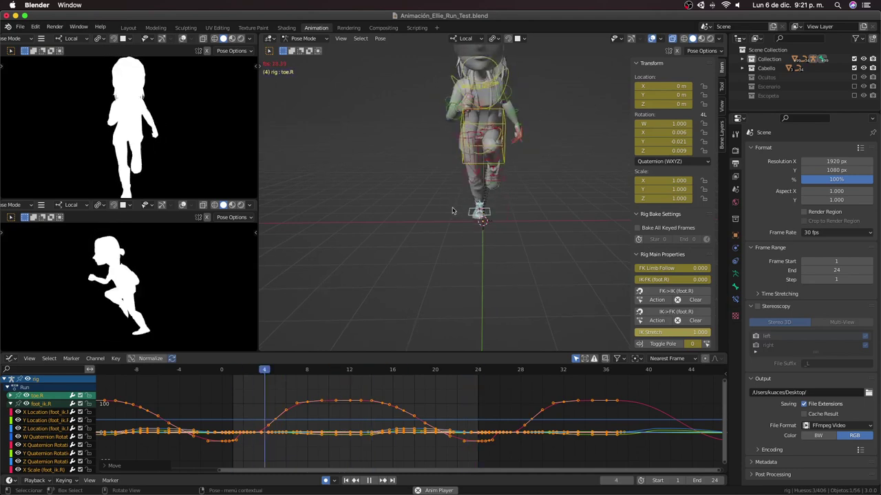
{"action": "middle_click_drag", "start_coordinate": [484, 189], "coordinate": [397, 216]}
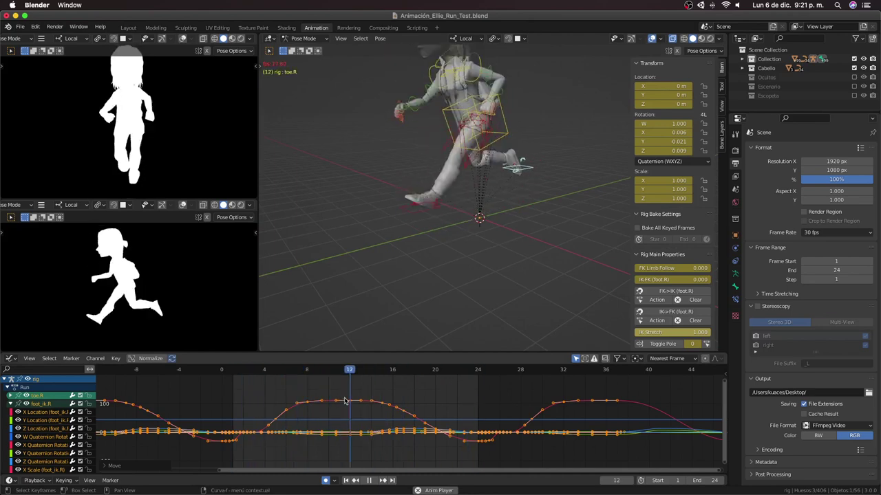
{"action": "key", "text": "Escape"}
{"action": "left_click", "coordinate": [222, 371]}
{"action": "key", "text": "space"}
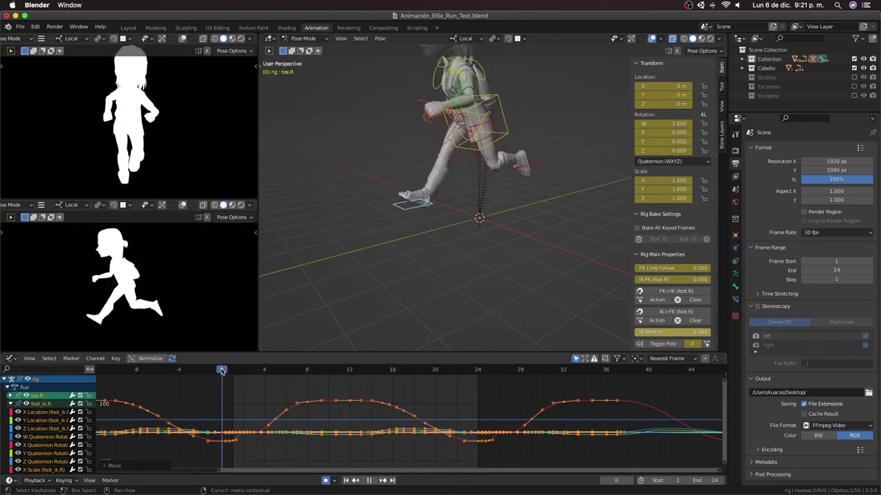
Step: Insert keyframes on the foot_ik.R curves at frame 0 and select them
{"action": "middle_click_drag", "start_coordinate": [444, 269], "coordinate": [464, 224], "text": "shift"}
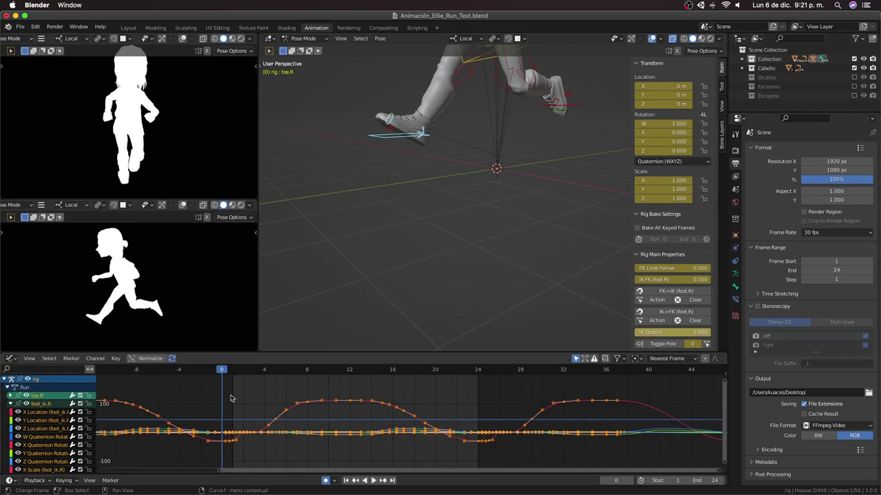
{"action": "left_click_drag", "start_coordinate": [213, 415], "coordinate": [541, 455]}
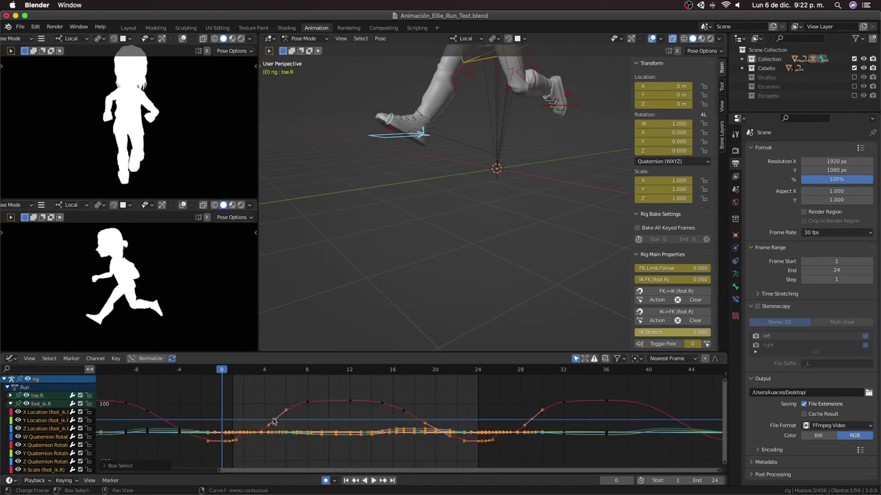
{"action": "key", "text": "ctrl+shift+v"}
{"action": "right_click", "coordinate": [239, 397]}
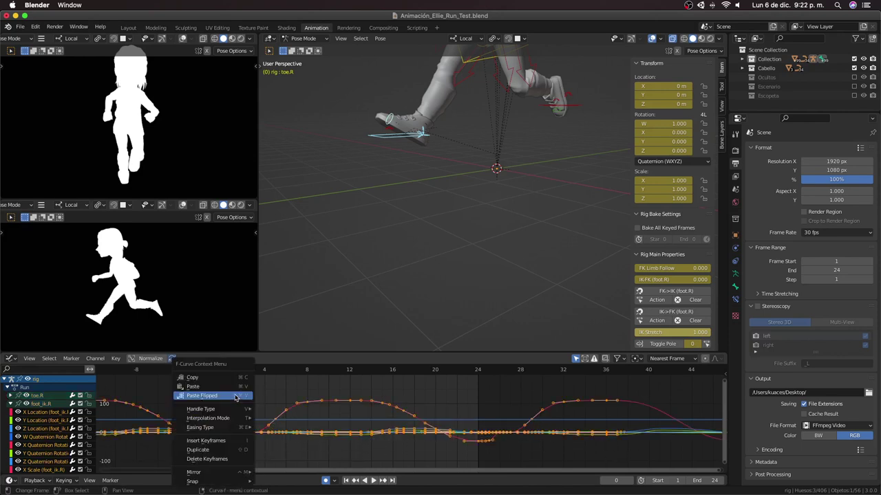
{"action": "left_click", "coordinate": [215, 441]}
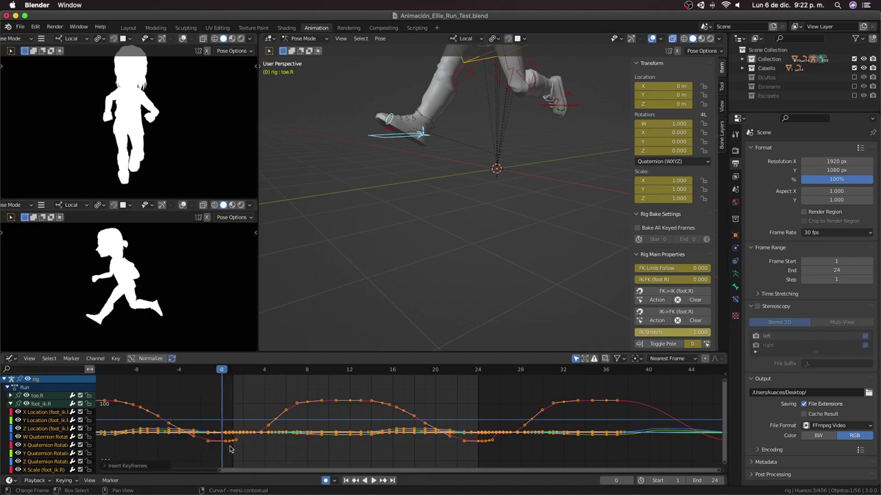
{"action": "left_click", "coordinate": [229, 443]}
{"action": "left_click_drag", "start_coordinate": [215, 410], "coordinate": [225, 451]}
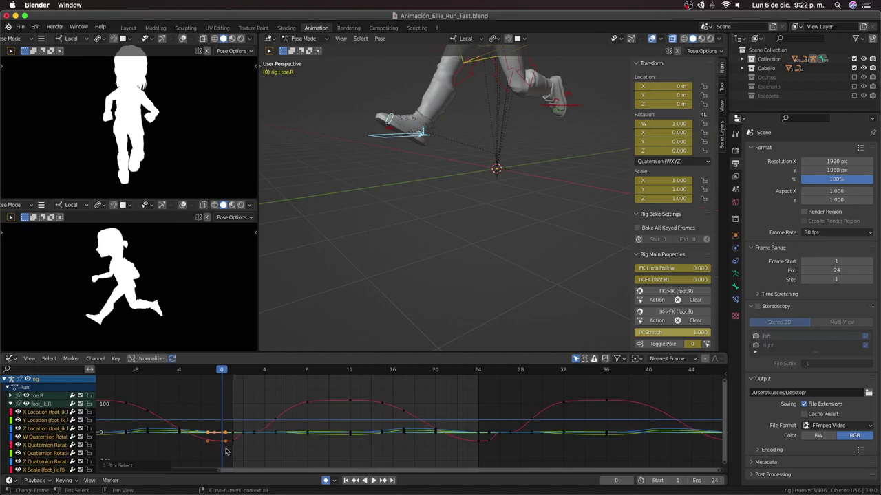
Step: Copy the frame-0 foot keys to frame 24 and play the run cycle
{"action": "key", "text": "g"}
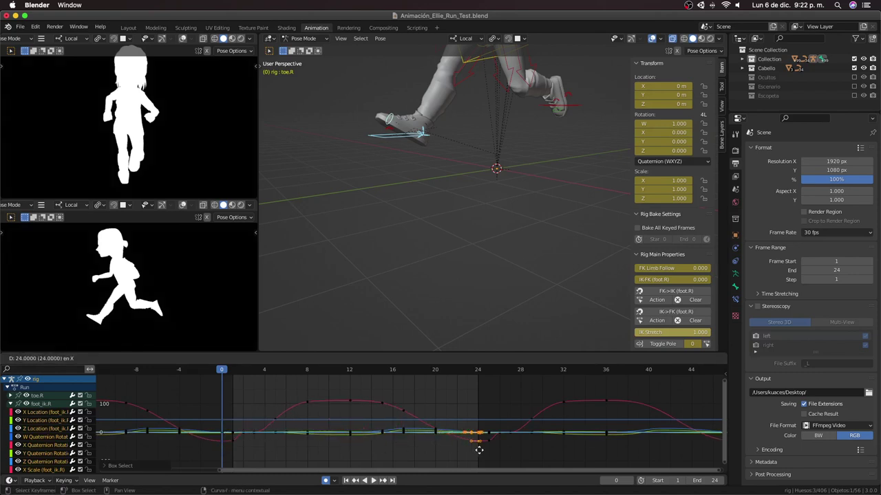
{"action": "left_click", "coordinate": [479, 450]}
{"action": "scroll", "coordinate": [481, 453], "scroll_direction": "down", "scroll_amount": 1}
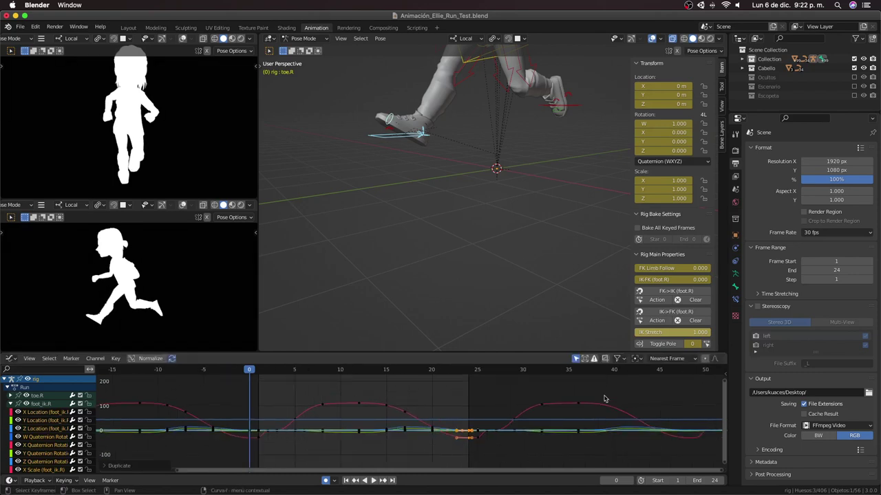
{"action": "left_click_drag", "start_coordinate": [597, 395], "coordinate": [470, 462]}
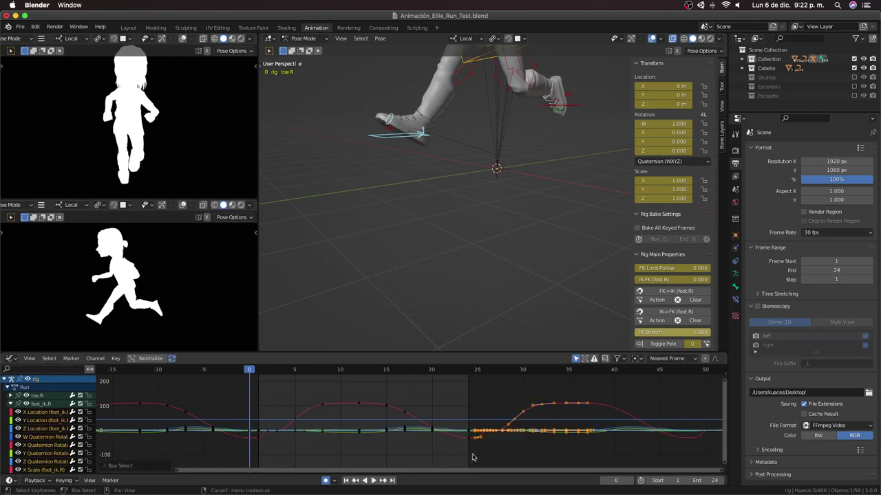
{"action": "left_click_drag", "start_coordinate": [126, 383], "coordinate": [239, 452]}
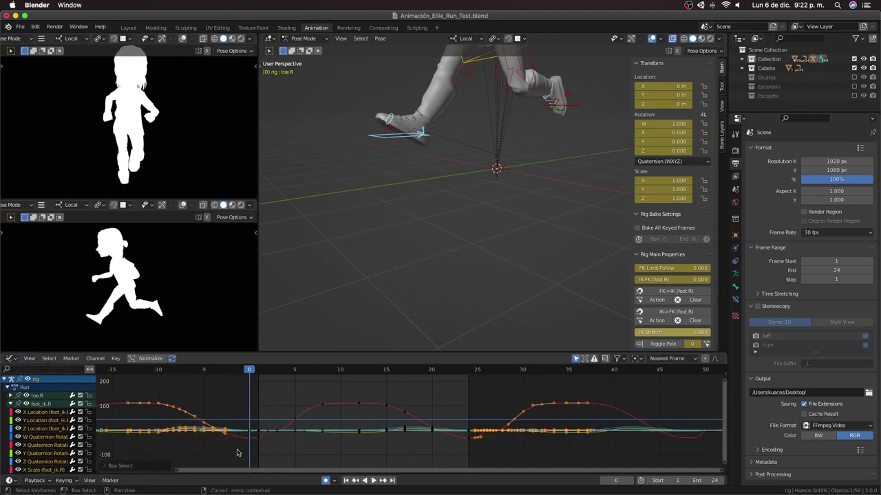
{"action": "left_click", "coordinate": [238, 452]}
{"action": "key", "text": "space"}
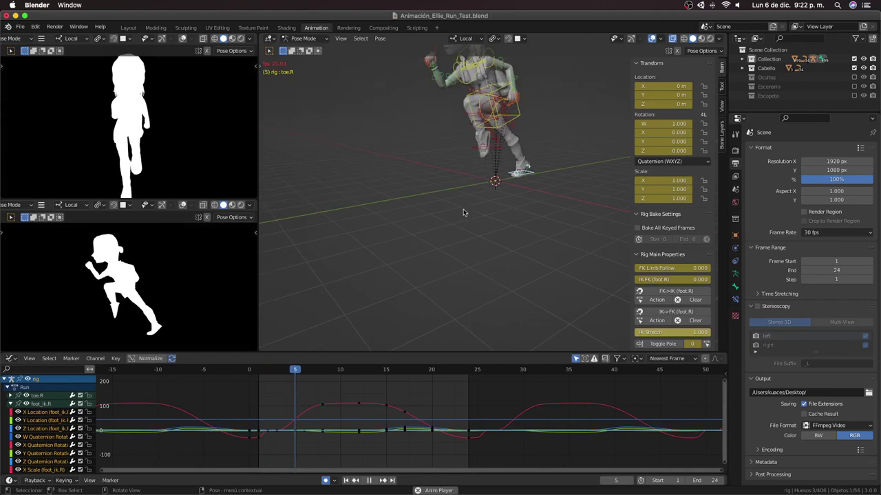
Step: Orbit down to the character's upper body and select the shoulder.L control bone
{"action": "middle_click_drag", "start_coordinate": [407, 279], "coordinate": [486, 227]}
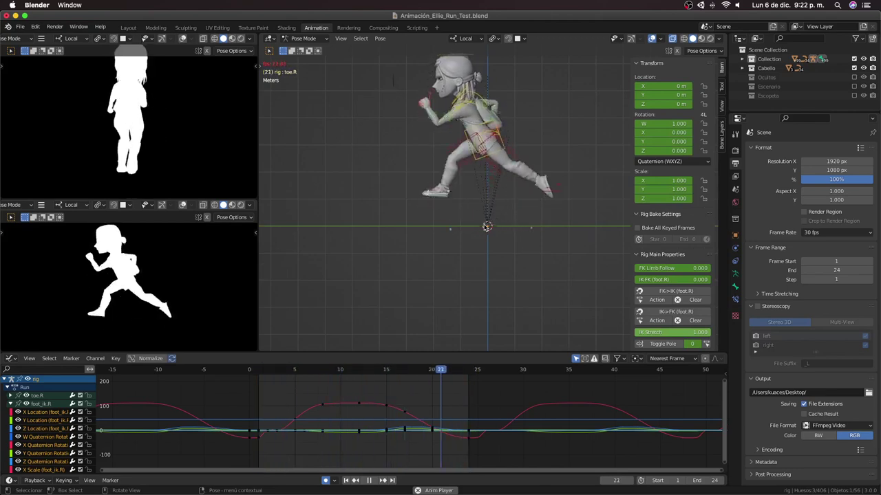
{"action": "mouse_move", "coordinate": [486, 227]}
{"action": "middle_mouse_down"}
{"action": "mouse_move", "coordinate": [529, 173]}
{"action": "mouse_move", "coordinate": [503, 134]}
{"action": "middle_mouse_up"}
{"action": "middle_click_drag", "start_coordinate": [493, 71], "coordinate": [493, 135]}
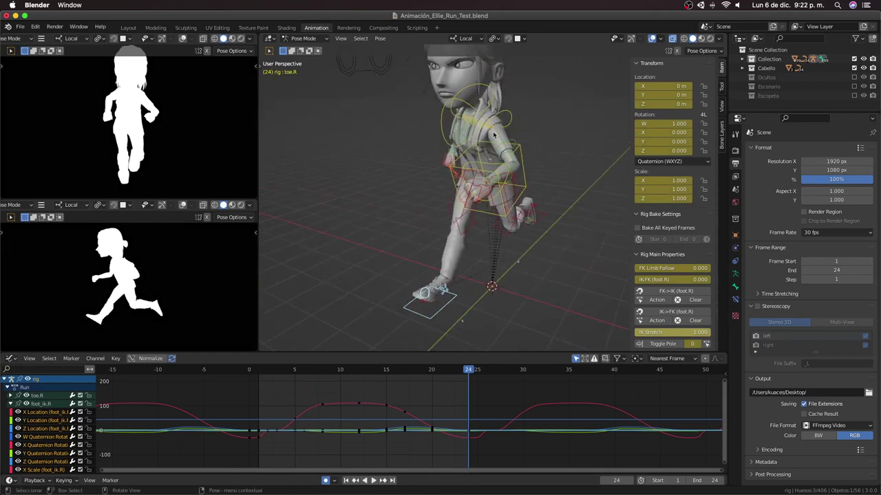
{"action": "left_click", "coordinate": [493, 128]}
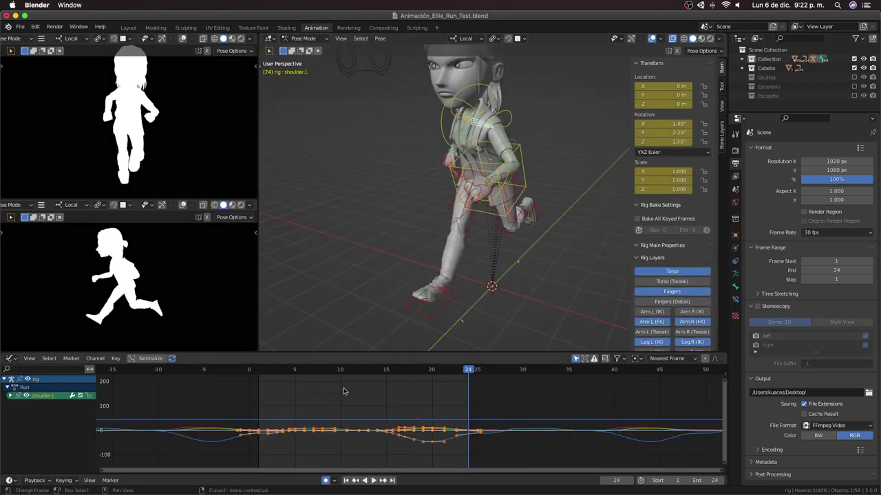
Step: Fit the shoulder.L curves and adjust the blue curve's keyframe near frame 3
{"action": "key", "text": "Home"}
{"action": "left_click", "coordinate": [242, 436]}
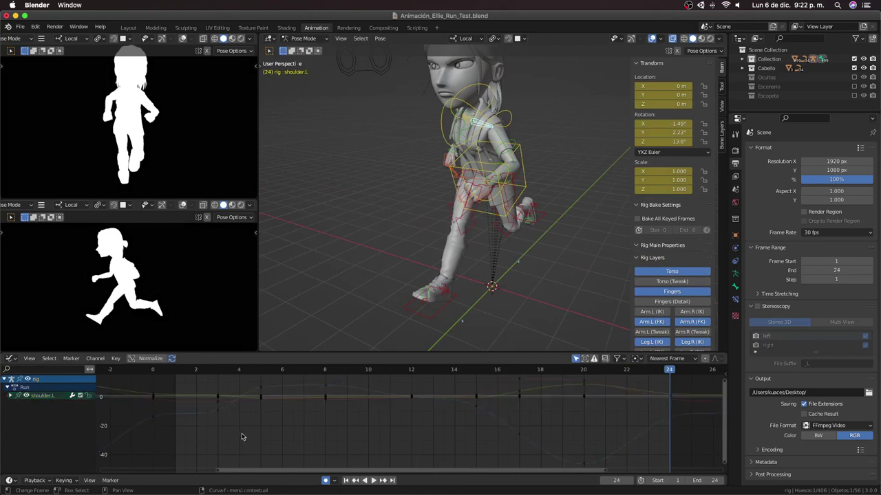
{"action": "left_click", "coordinate": [219, 372]}
{"action": "key", "text": "space"}
{"action": "left_click", "coordinate": [223, 413]}
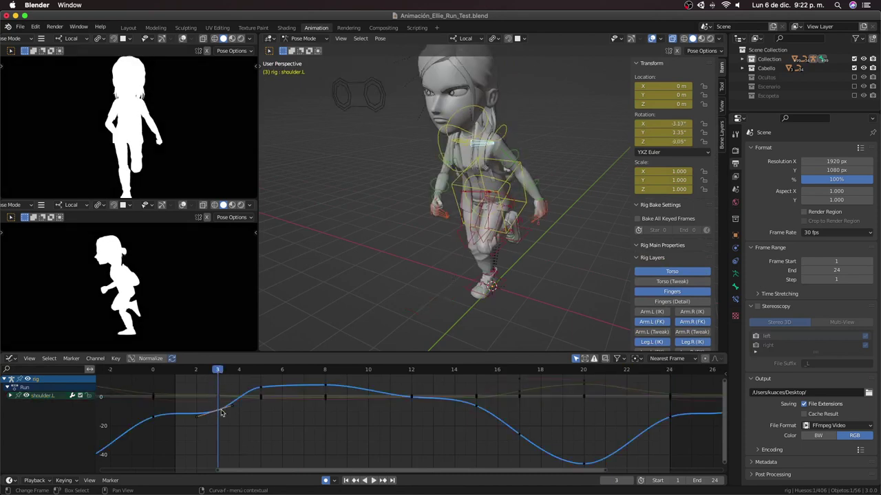
{"action": "key", "text": "g"}
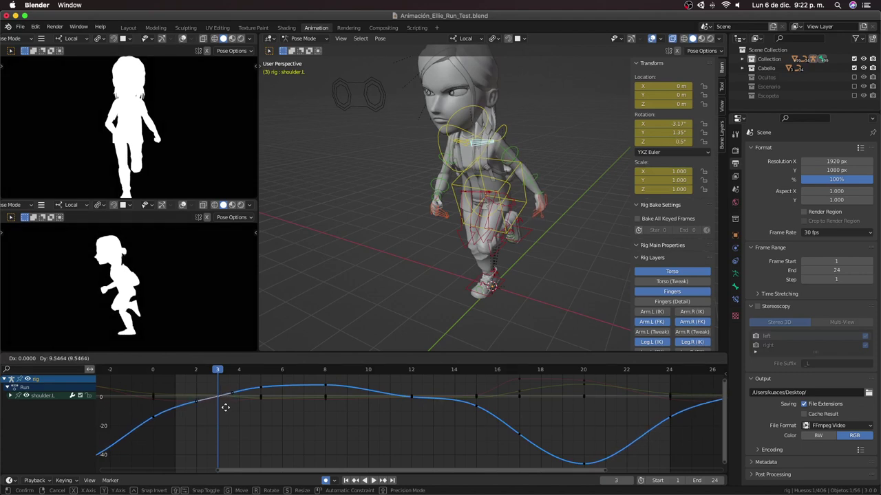
{"action": "left_click", "coordinate": [223, 406]}
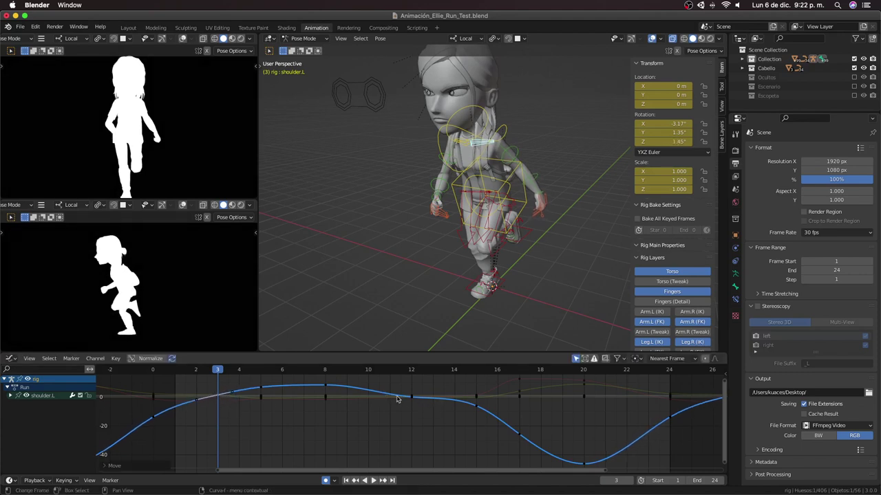
{"action": "key", "text": "alt+a"}
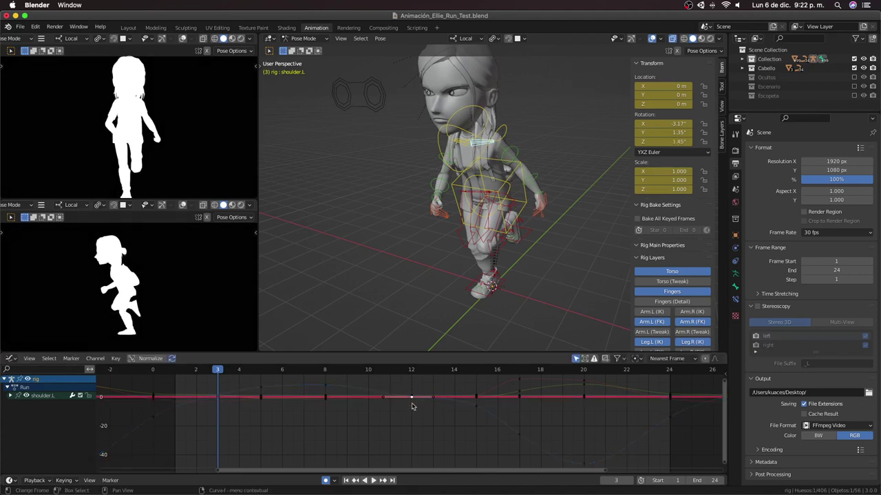
{"action": "left_click", "coordinate": [412, 401]}
Step: Box-select the torso and arm bones in front view, then play from the side
{"action": "middle_click_drag", "start_coordinate": [495, 227], "coordinate": [524, 232]}
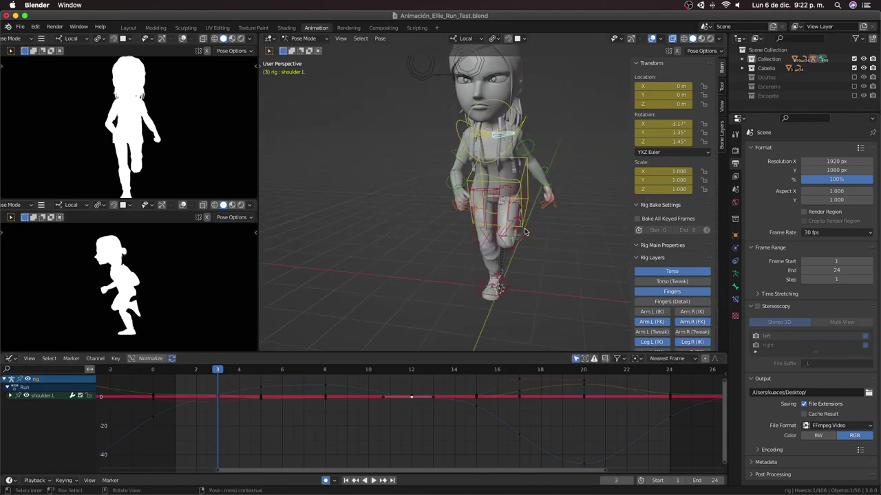
{"action": "key", "text": "KP_1"}
{"action": "key", "text": "b"}
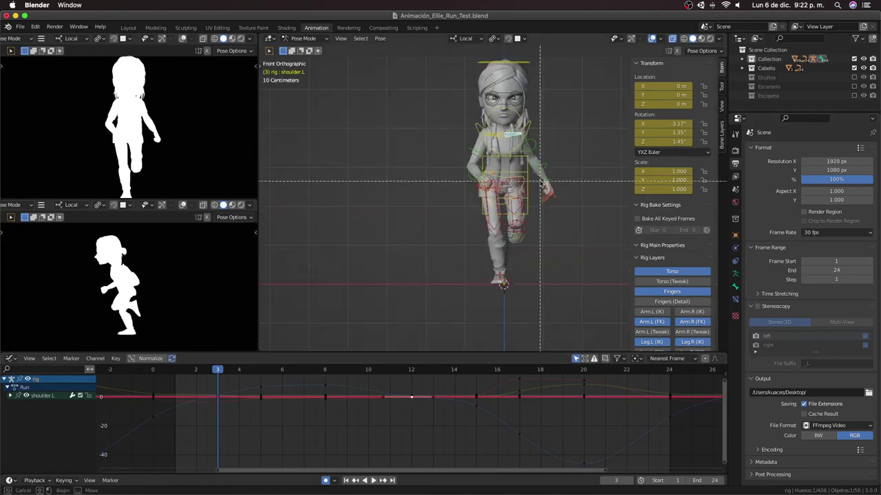
{"action": "left_click_drag", "start_coordinate": [596, 85], "coordinate": [502, 242]}
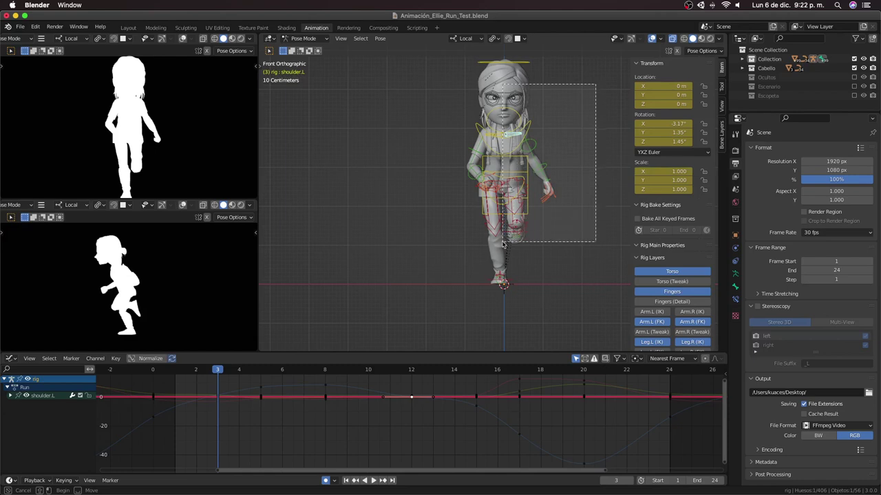
{"action": "key", "text": "KP_3"}
{"action": "key", "text": "space"}
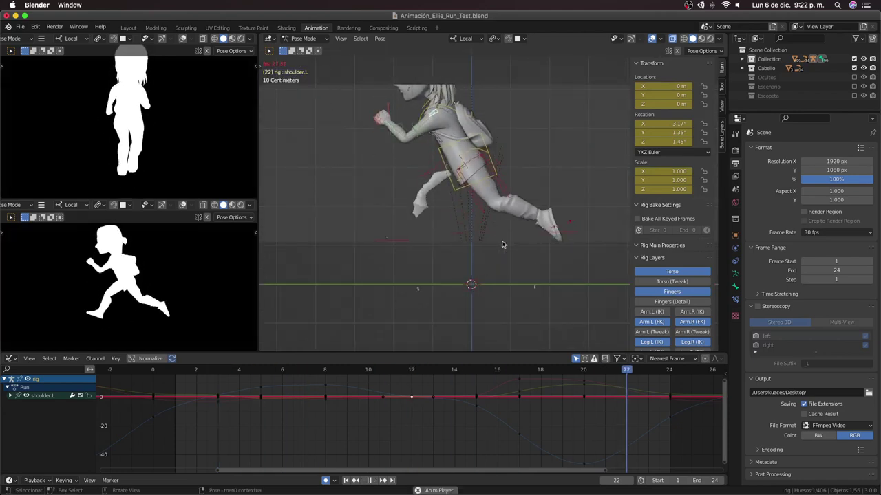
{"action": "key", "text": "space"}
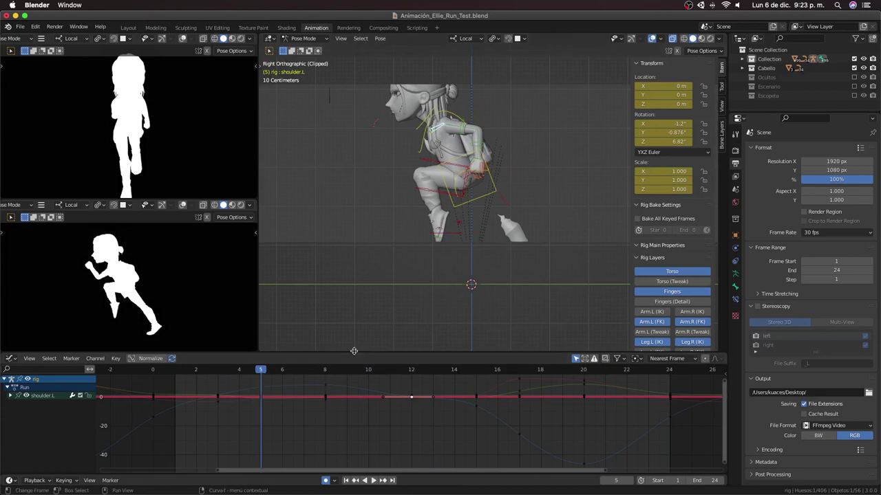
Step: Isolate the blue shoulder.L curve, work its keys around frame 15, and replay
{"action": "left_click", "coordinate": [331, 387]}
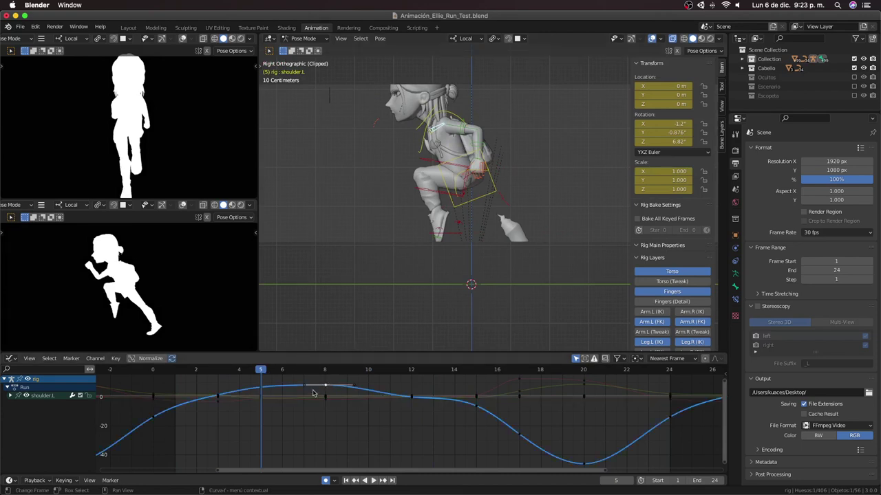
{"action": "key", "text": "shift+h"}
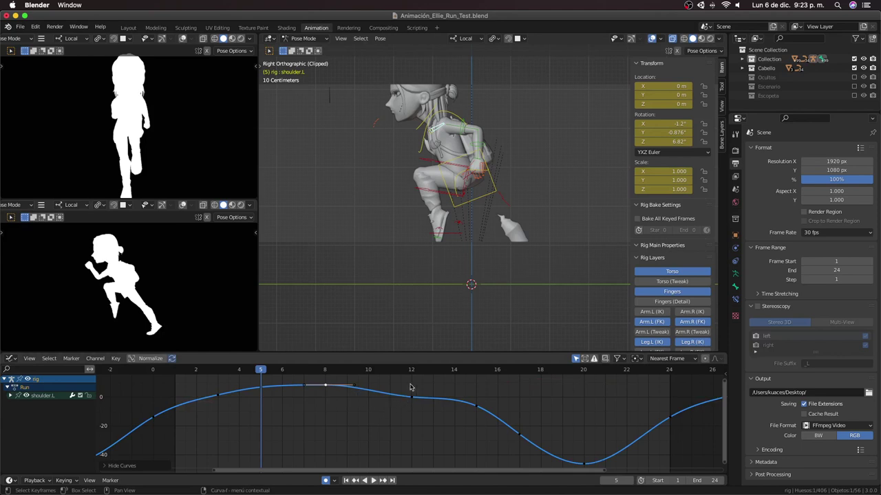
{"action": "left_click_drag", "start_coordinate": [410, 372], "coordinate": [485, 420]}
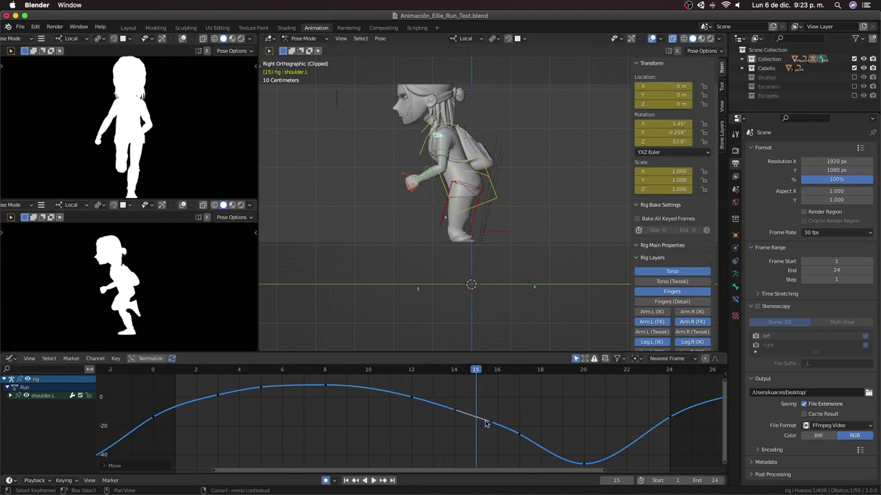
{"action": "scroll", "coordinate": [486, 420], "scroll_direction": "down", "scroll_amount": 2}
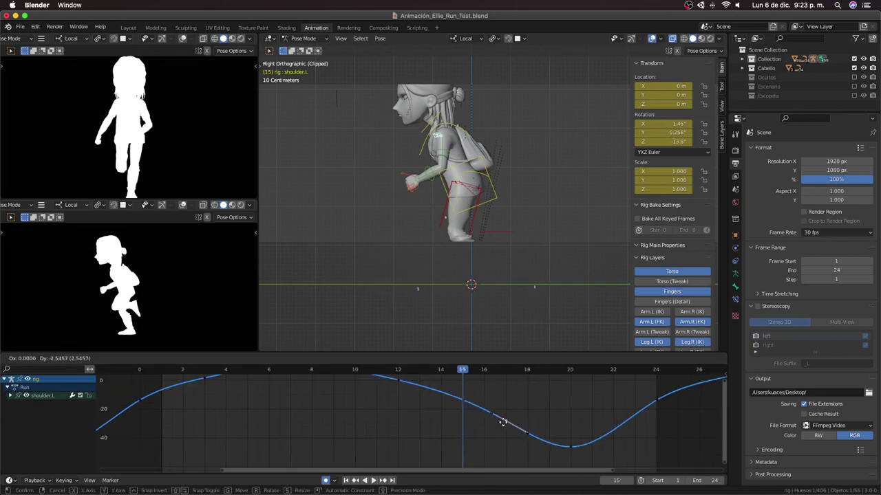
{"action": "middle_click_drag", "start_coordinate": [503, 419], "coordinate": [505, 452]}
{"action": "key", "text": "g"}
{"action": "right_click", "coordinate": [503, 457]}
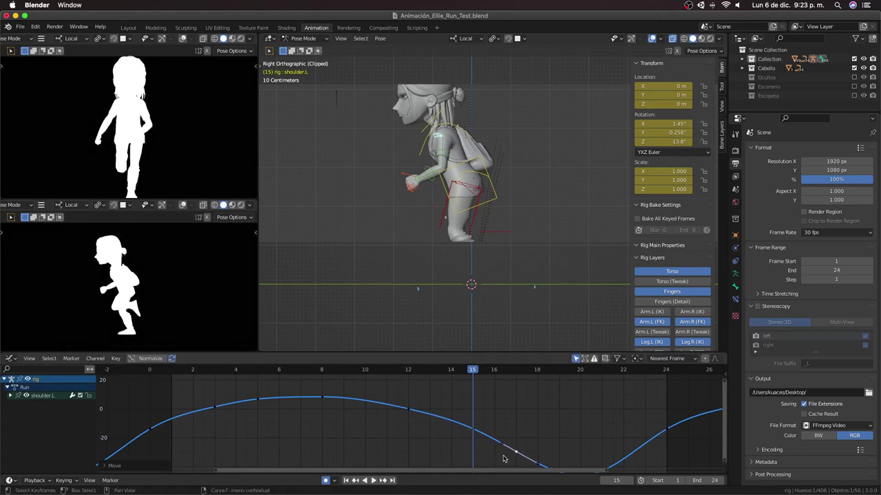
{"action": "scroll", "coordinate": [390, 416], "scroll_direction": "down", "scroll_amount": 1}
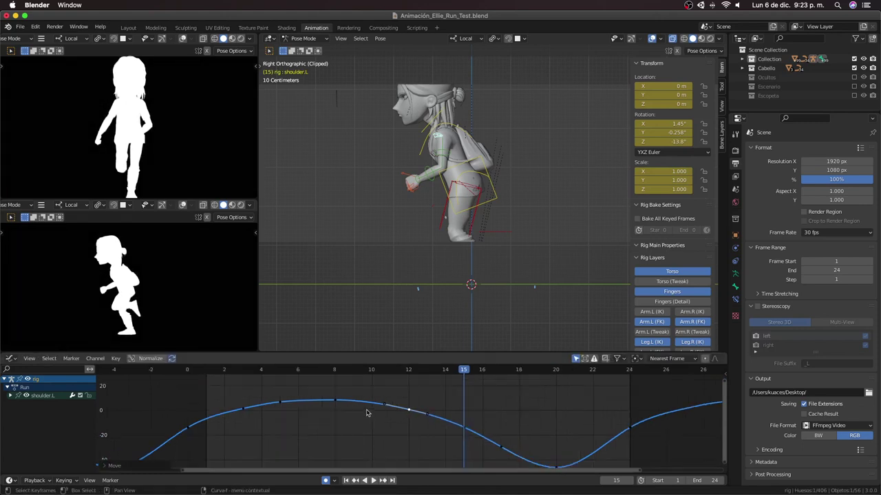
{"action": "scroll", "coordinate": [316, 413], "scroll_direction": "down", "scroll_amount": 1}
{"action": "left_click", "coordinate": [255, 411]}
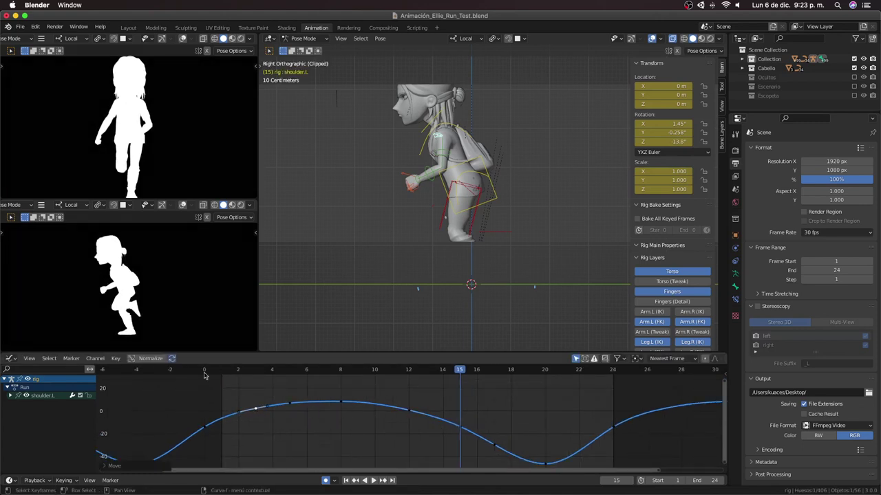
{"action": "key", "text": "space"}
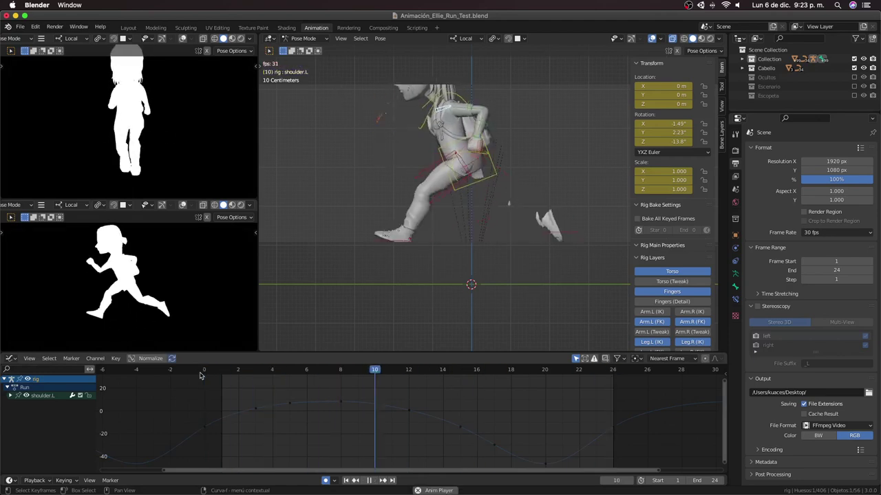
Step: Reveal all curves, then isolate the red shoulder.L X-rotation curve
{"action": "scroll", "coordinate": [446, 277], "scroll_direction": "down", "scroll_amount": 2}
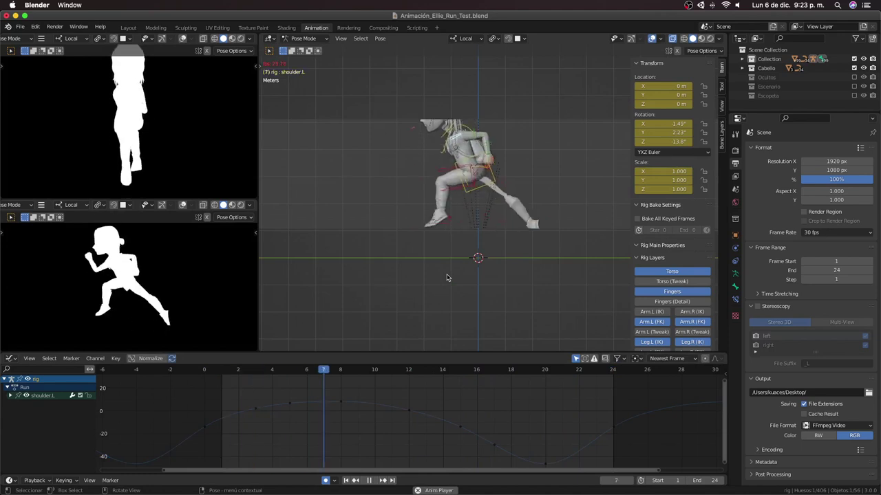
{"action": "key", "text": "KP_3"}
{"action": "key", "text": "space"}
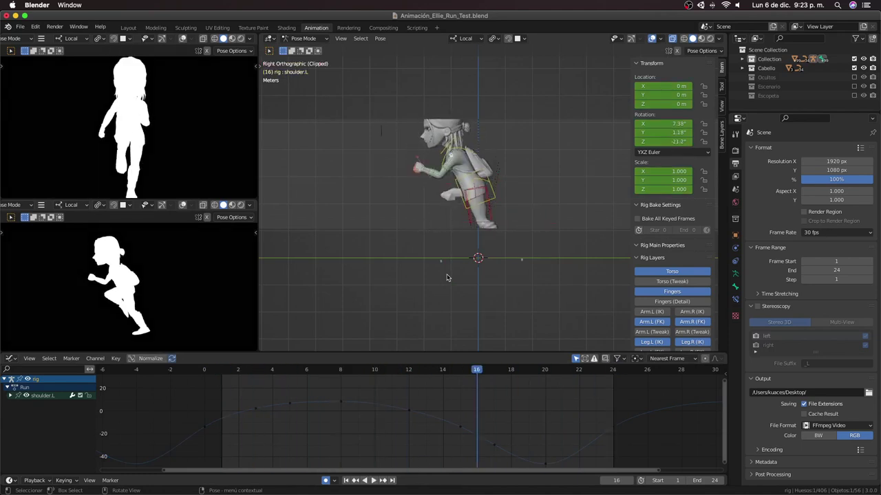
{"action": "key", "text": "alt+h"}
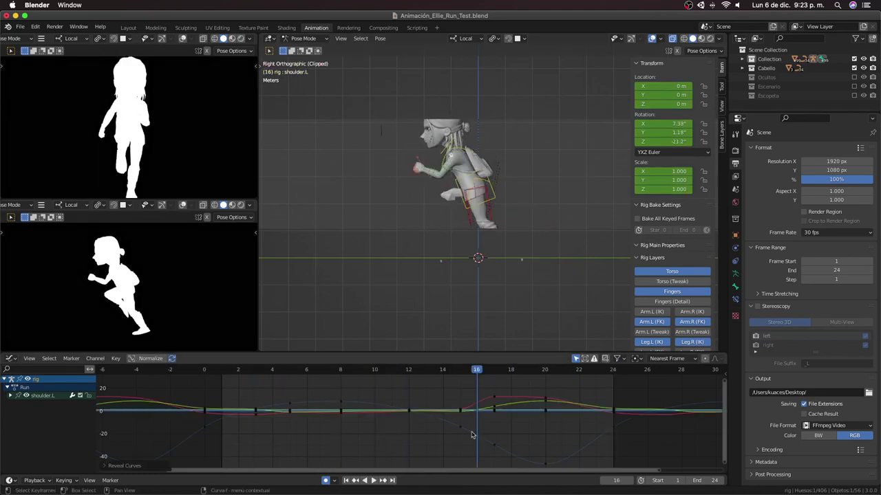
{"action": "left_click", "coordinate": [498, 398]}
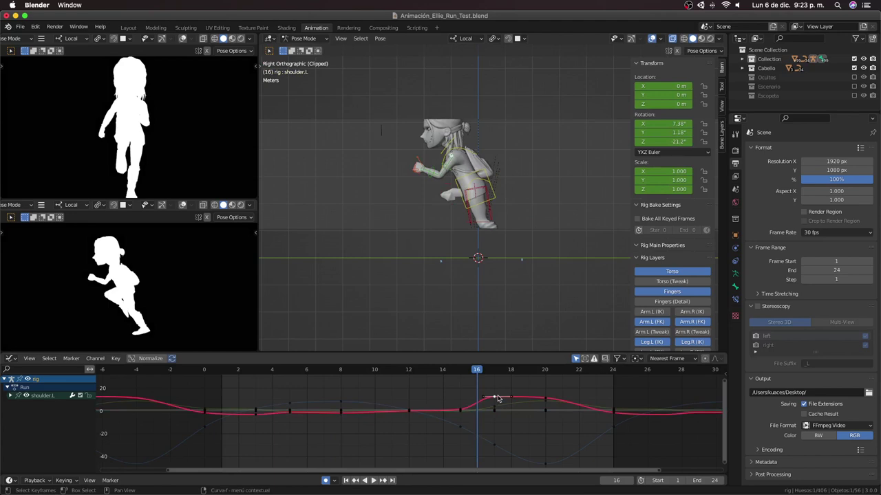
{"action": "key", "text": "shift+h"}
{"action": "key", "text": "Right"}
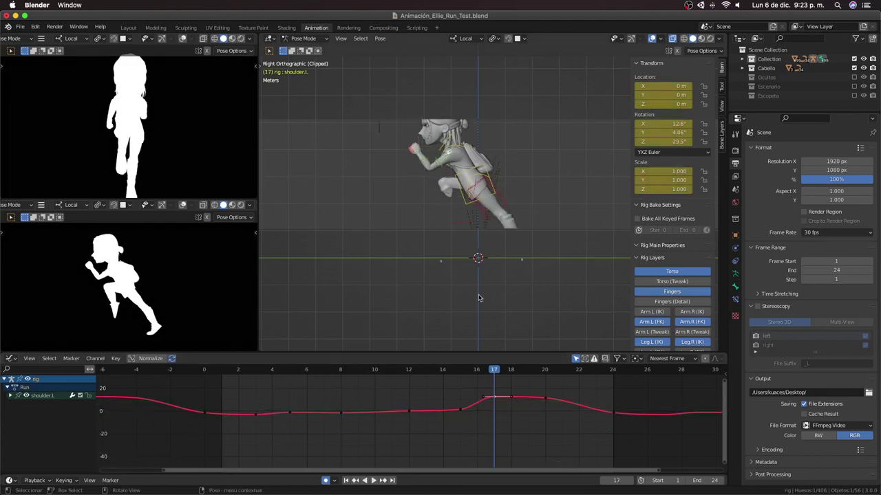
{"action": "key", "text": "KP_1"}
{"action": "scroll", "coordinate": [477, 207], "scroll_direction": "up", "scroll_amount": 5}
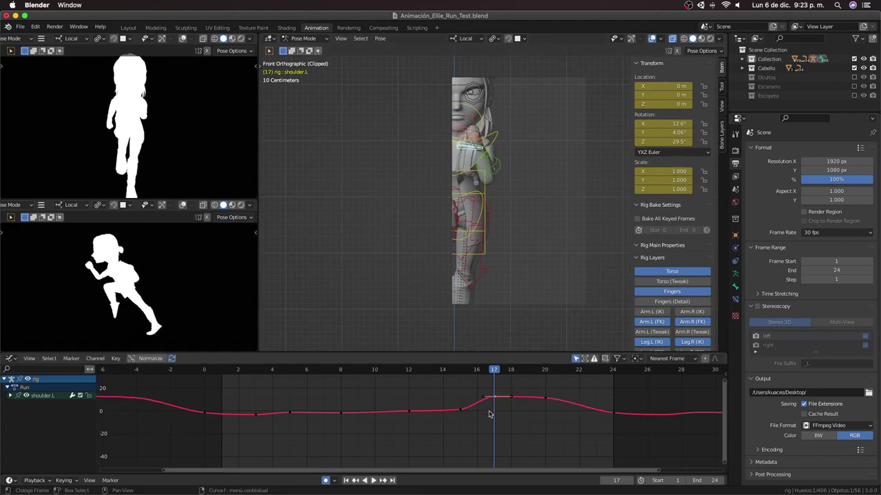
Step: Raise the red curve's frame-15 keyframe and adjust the frame-20 keyframe's height
{"action": "left_click_drag", "start_coordinate": [494, 369], "coordinate": [463, 371]}
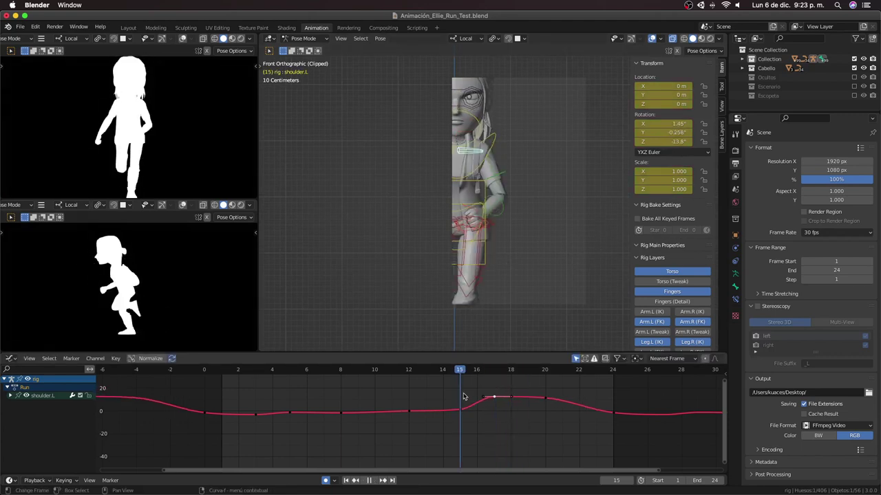
{"action": "key", "text": "g"}
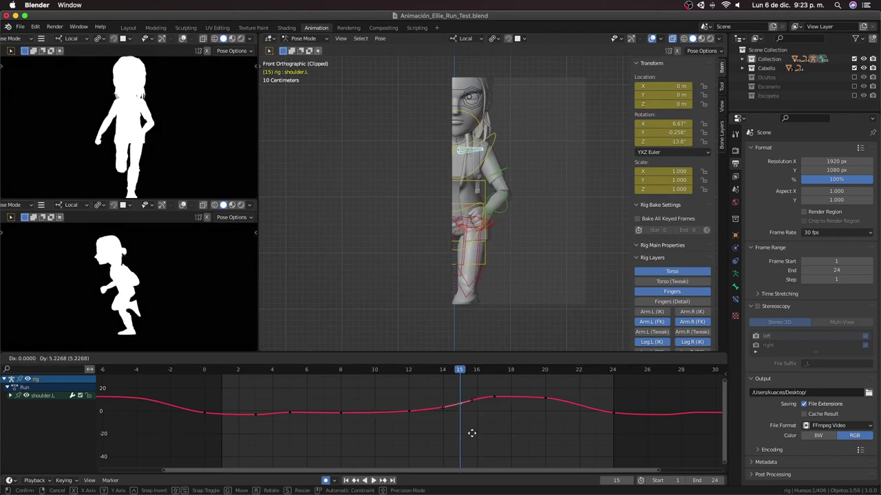
{"action": "left_click", "coordinate": [471, 433]}
{"action": "left_click", "coordinate": [544, 399]}
{"action": "key", "text": "g"}
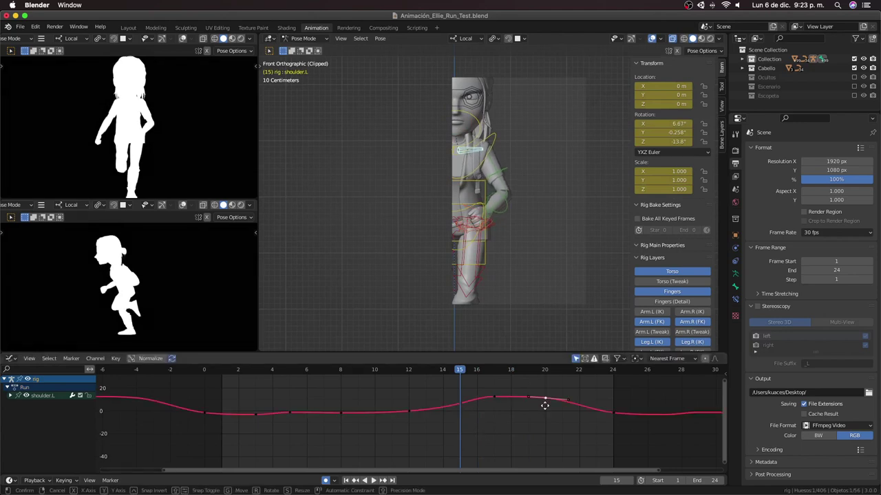
{"action": "left_click", "coordinate": [544, 406]}
{"action": "key", "text": "ctrl+g"}
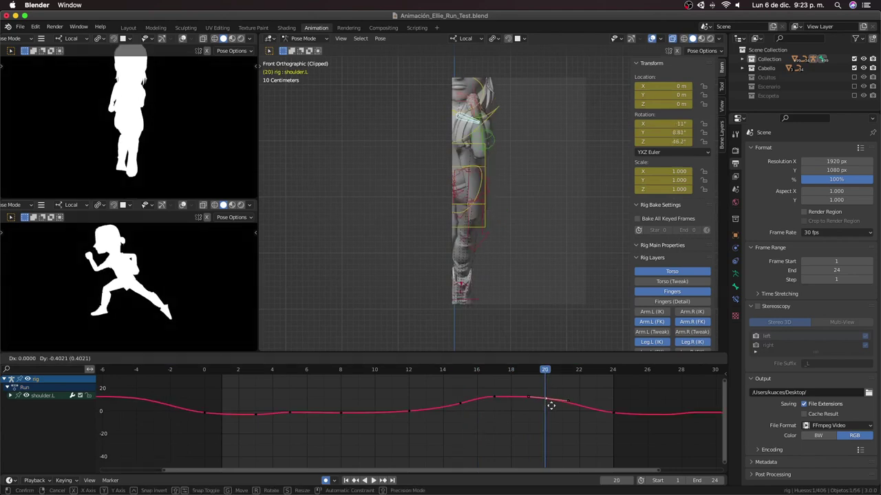
{"action": "key", "text": "g"}
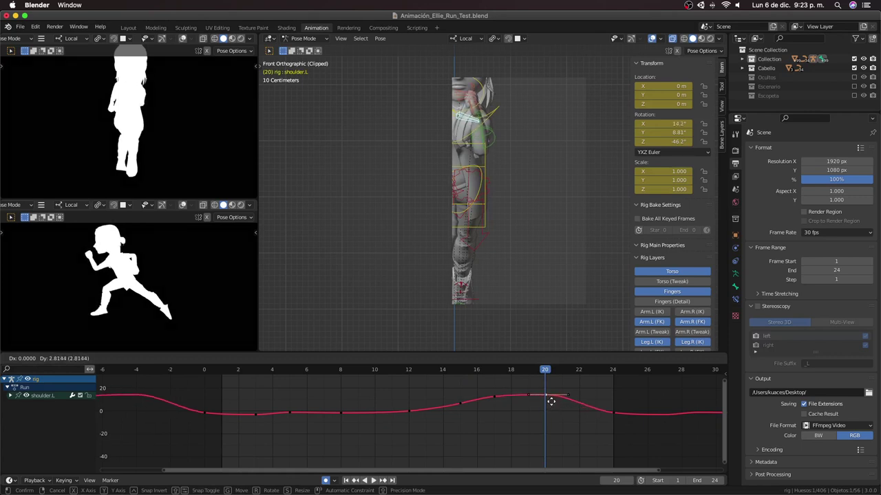
{"action": "left_click", "coordinate": [546, 402]}
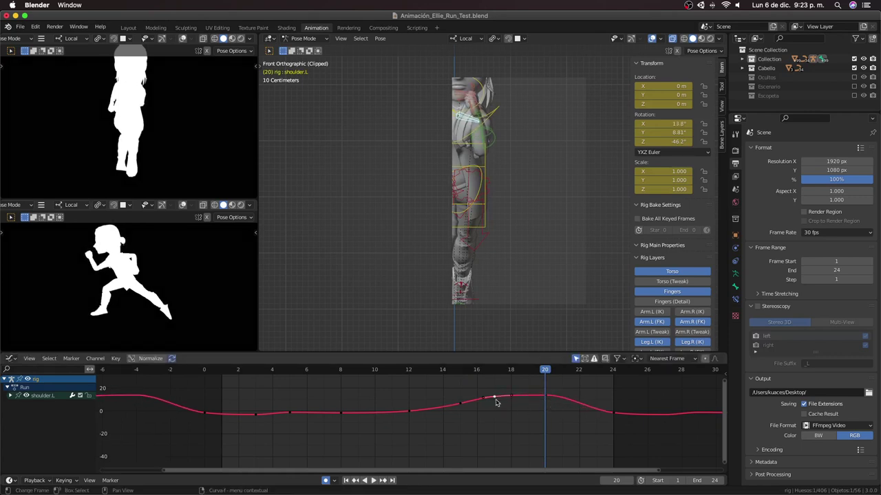
Step: Lower the frame-5 keyframe and reposition the frame-0 keyframe on the red curve
{"action": "left_click", "coordinate": [284, 372]}
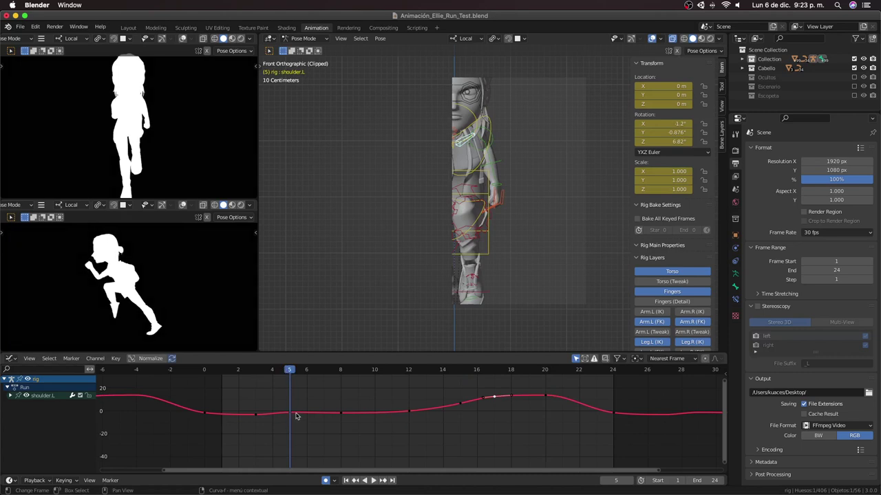
{"action": "key", "text": "g"}
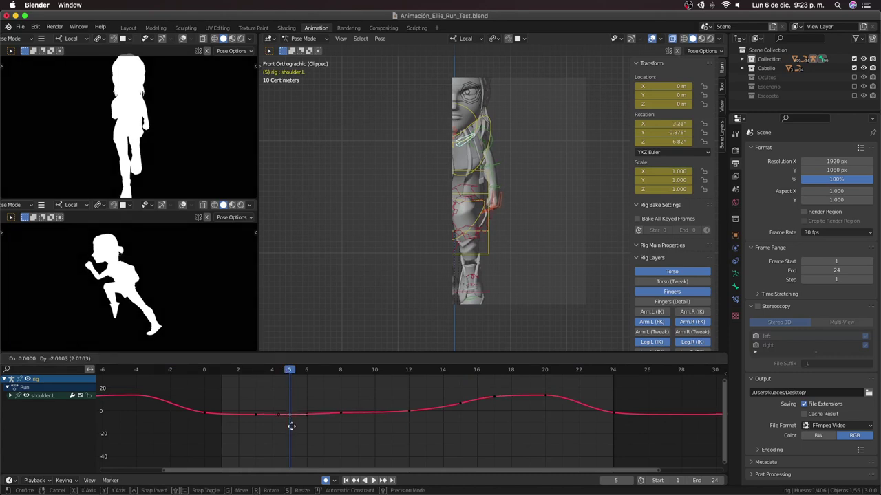
{"action": "right_click", "coordinate": [292, 426]}
{"action": "key", "text": "g"}
{"action": "left_click", "coordinate": [312, 423]}
{"action": "left_click", "coordinate": [206, 414]}
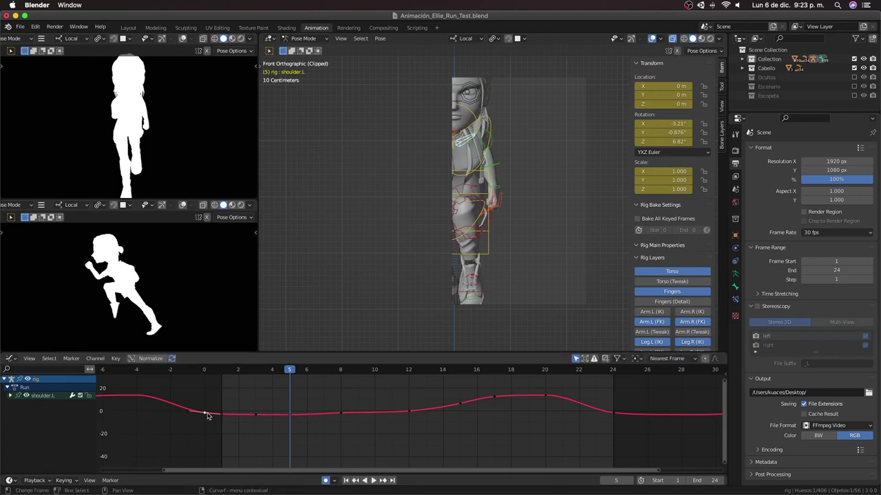
{"action": "left_click", "coordinate": [204, 371]}
{"action": "key", "text": "g"}
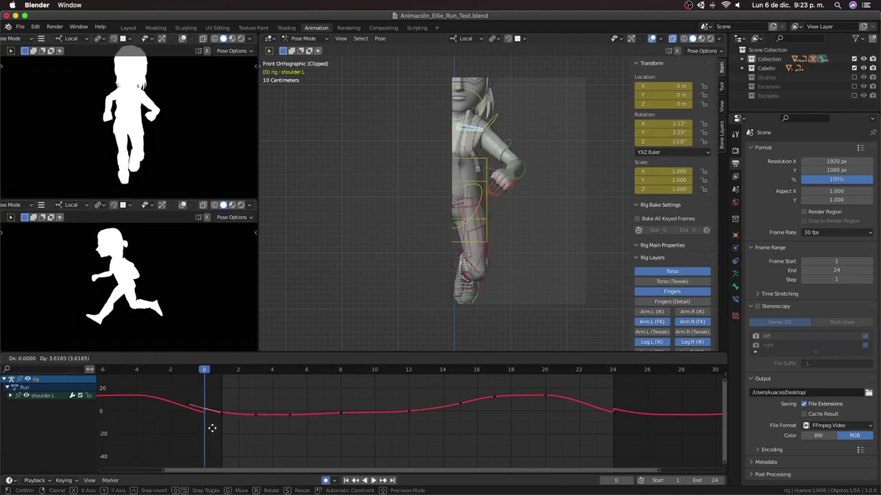
{"action": "left_click", "coordinate": [212, 428]}
{"action": "left_click", "coordinate": [211, 430]}
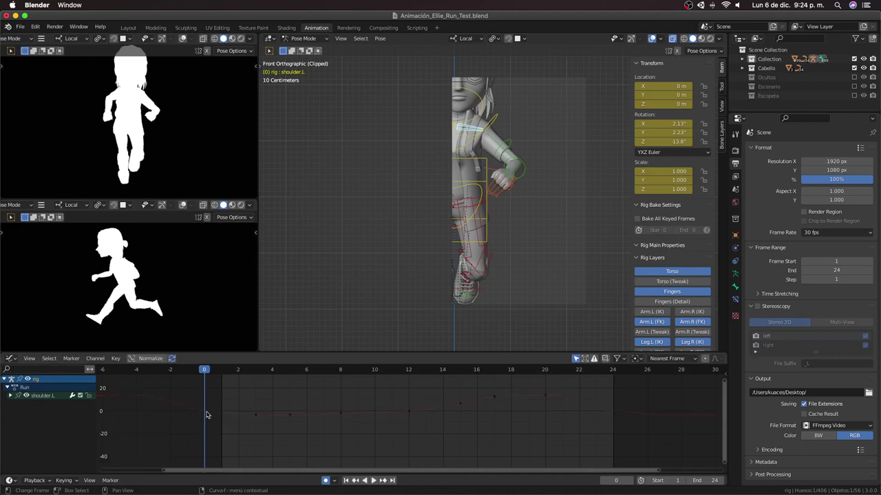
{"action": "left_click", "coordinate": [207, 415]}
Step: Copy the frame-0 key to the cycle end and adjust the frame-8 keyframe
{"action": "key", "text": "g"}
{"action": "key", "text": "x"}
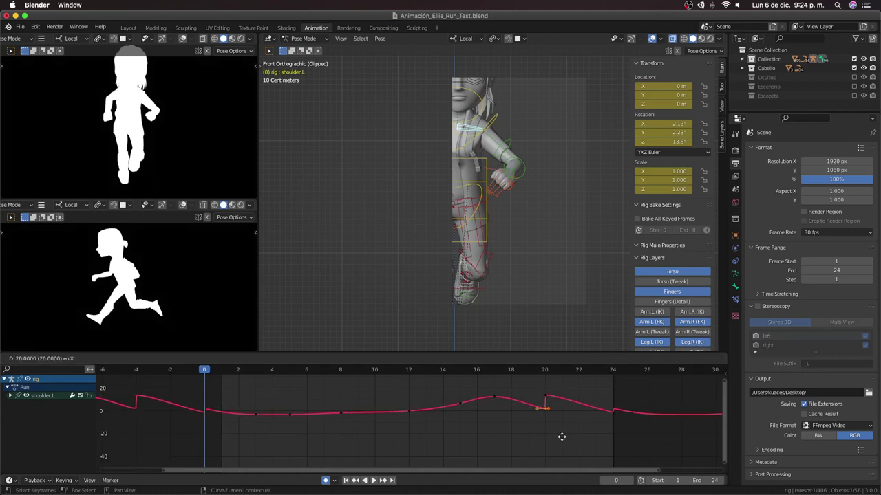
{"action": "left_click", "coordinate": [599, 428]}
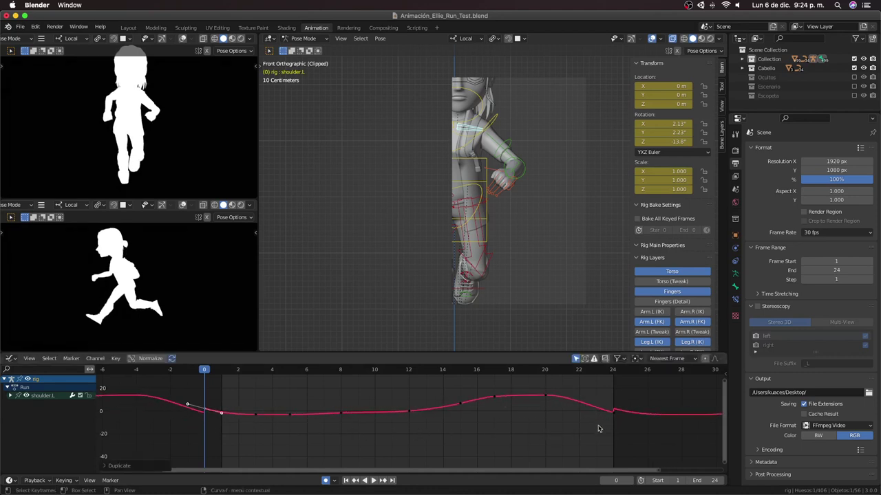
{"action": "key", "text": "g"}
{"action": "key", "text": "x"}
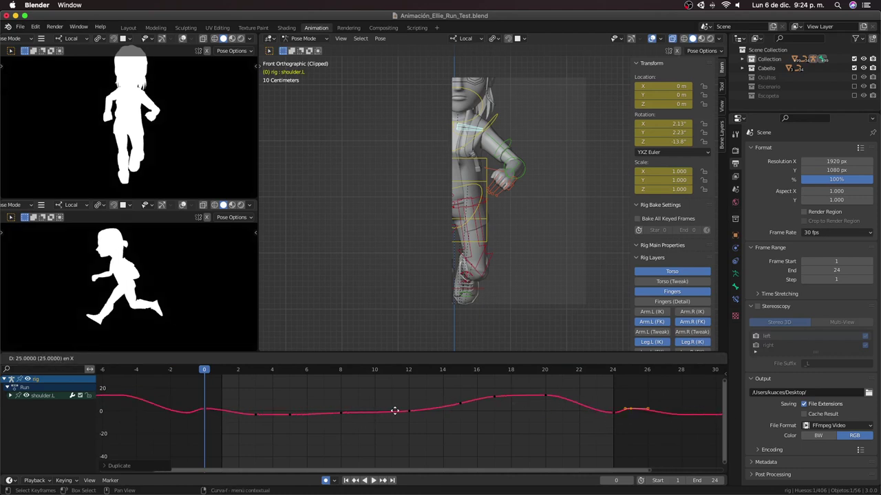
{"action": "left_click", "coordinate": [381, 411]}
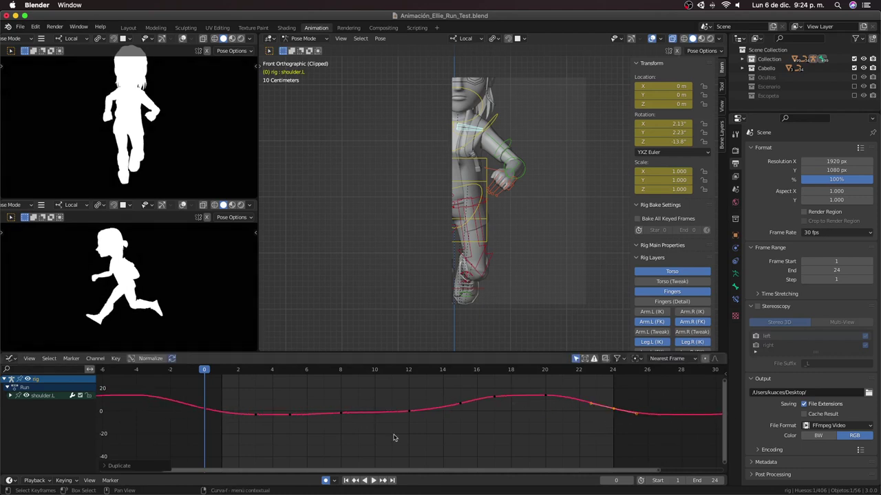
{"action": "left_click", "coordinate": [340, 420]}
{"action": "key", "text": "g"}
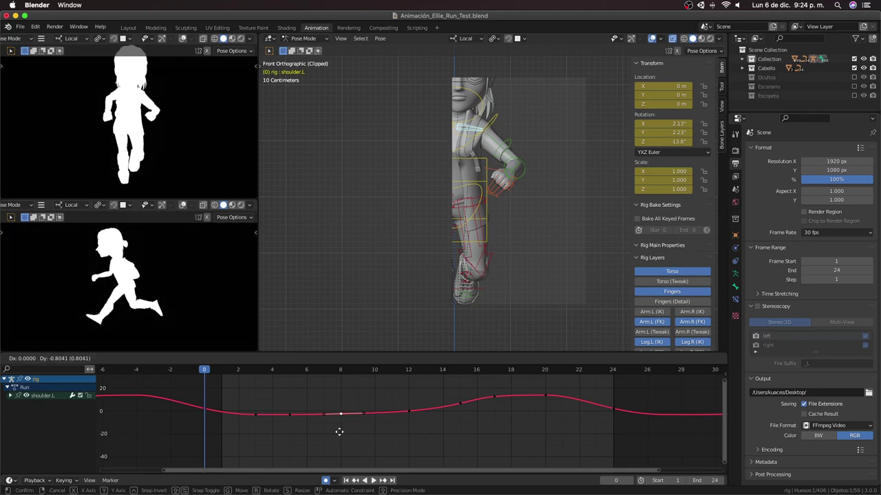
{"action": "left_click", "coordinate": [339, 431]}
Step: Retouch the keys near frames 12, 15 and 20, then unhide the green and blue curves
{"action": "left_click", "coordinate": [411, 372]}
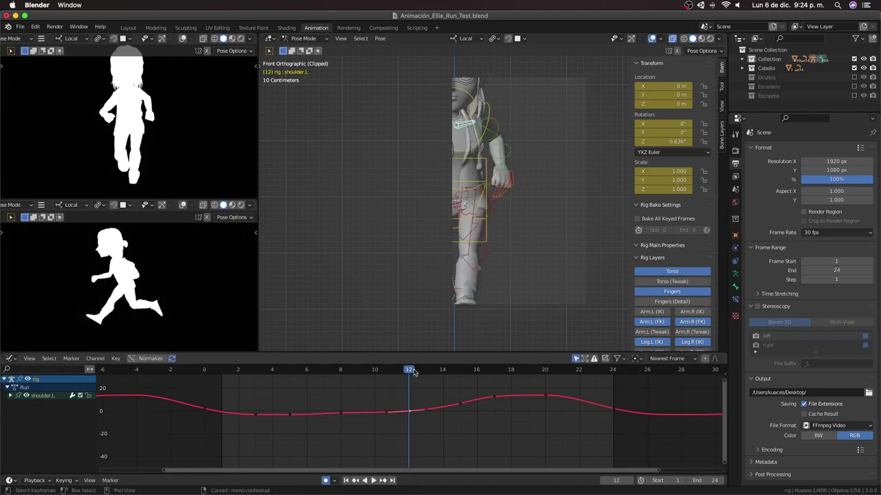
{"action": "key", "text": "g"}
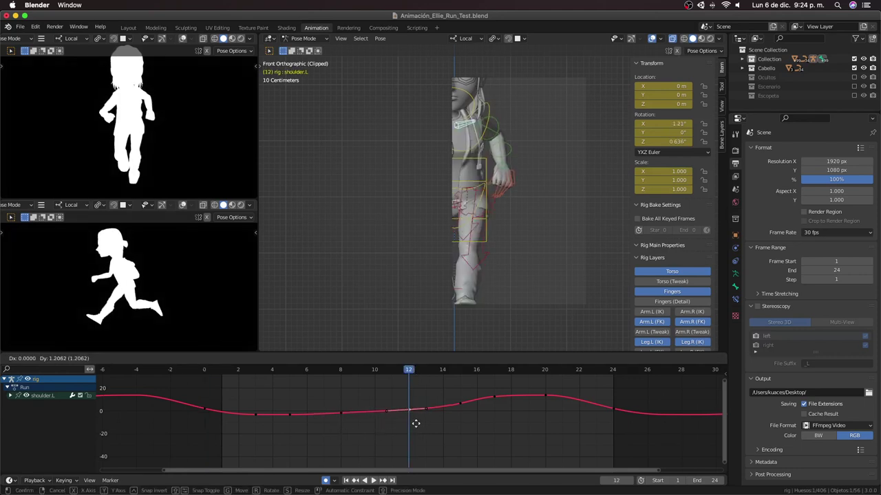
{"action": "right_click", "coordinate": [415, 423]}
{"action": "left_click", "coordinate": [454, 420]}
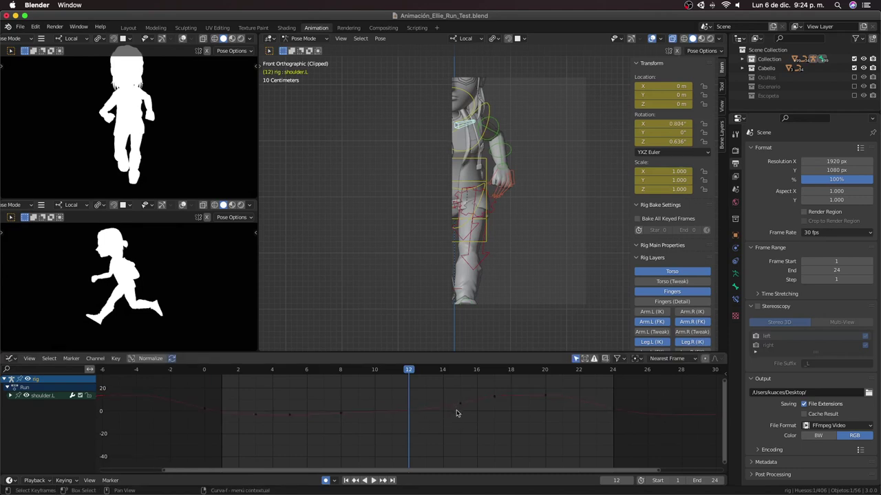
{"action": "left_click", "coordinate": [457, 413]}
{"action": "left_click_drag", "start_coordinate": [456, 413], "coordinate": [456, 413]}
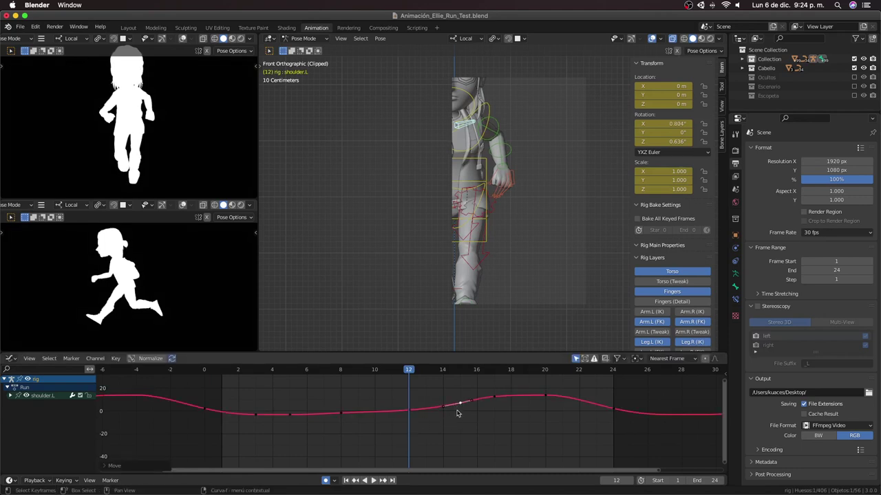
{"action": "left_click", "coordinate": [549, 401]}
{"action": "left_click", "coordinate": [547, 397]}
{"action": "key", "text": "g"}
{"action": "right_click", "coordinate": [543, 427]}
{"action": "key", "text": "alt+h"}
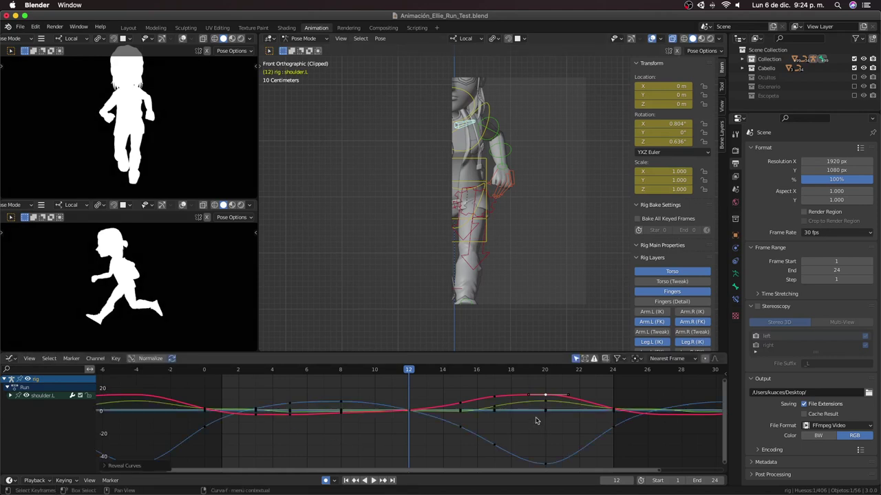
Step: Isolate the green shoulder.L Y-rotation curve and raise its frame-20 keyframe
{"action": "left_click", "coordinate": [543, 409]}
{"action": "left_click", "coordinate": [545, 405]}
{"action": "key", "text": "shift+h"}
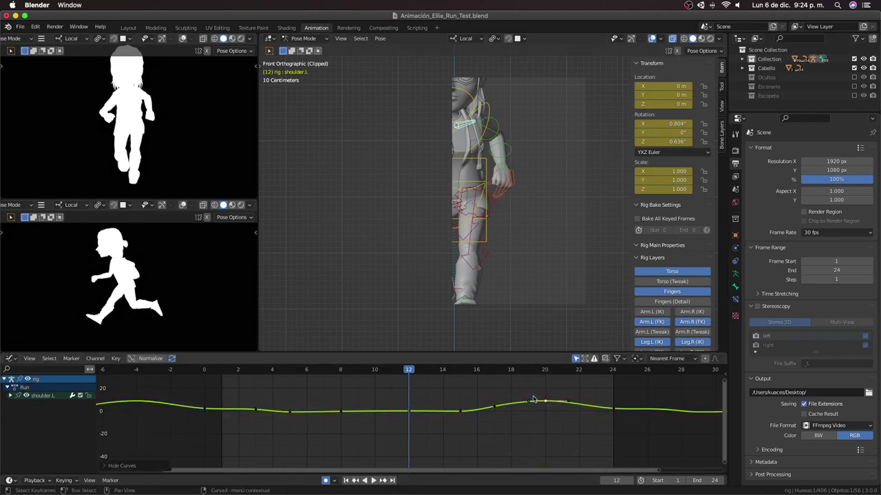
{"action": "left_click", "coordinate": [543, 380]}
{"action": "left_click", "coordinate": [545, 370]}
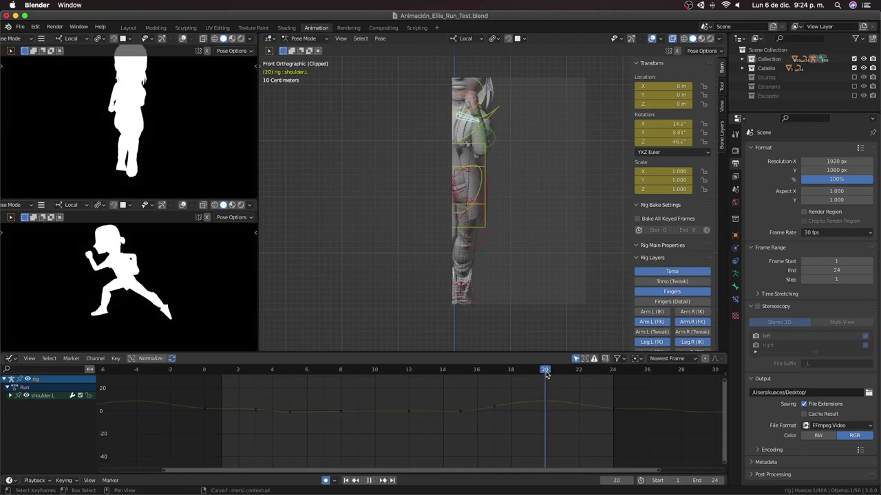
{"action": "left_click", "coordinate": [544, 402]}
{"action": "key", "text": "g"}
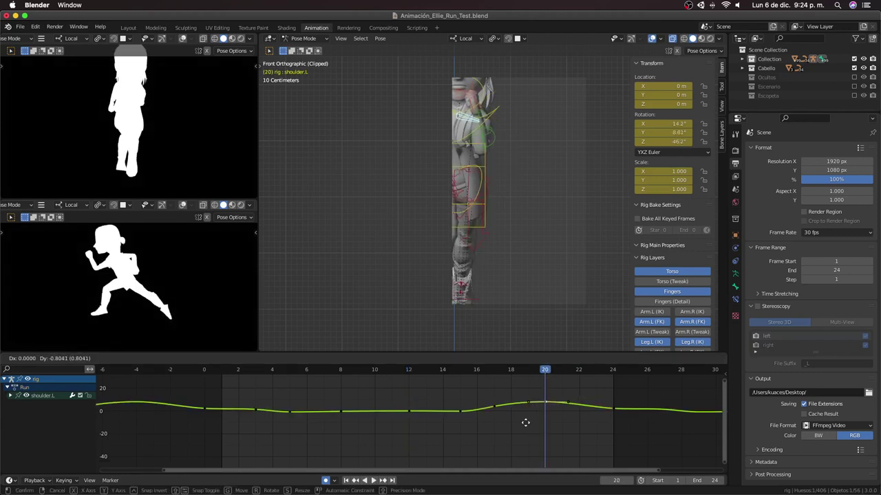
{"action": "left_click", "coordinate": [526, 429]}
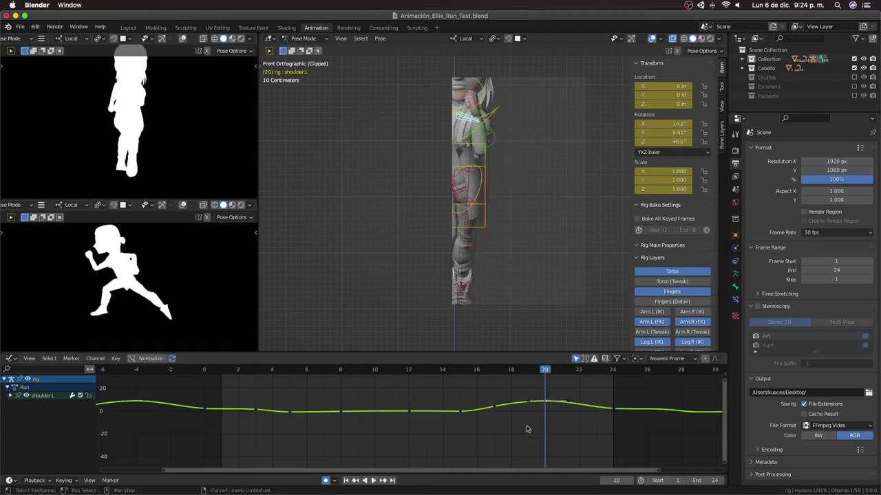
Step: Raise the frame-15 key, lower the frame-3 key to about -1.46°, and review playback
{"action": "left_click", "coordinate": [458, 372]}
{"action": "left_click", "coordinate": [459, 426]}
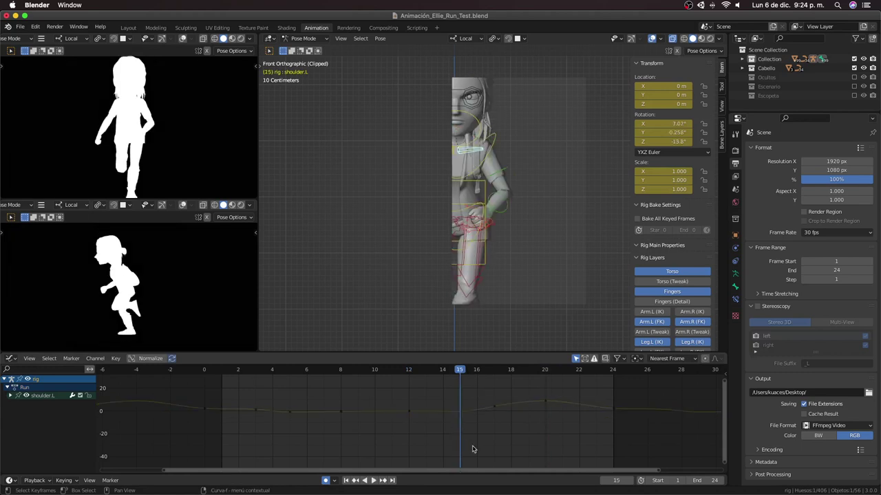
{"action": "left_click", "coordinate": [459, 413]}
{"action": "key", "text": "g"}
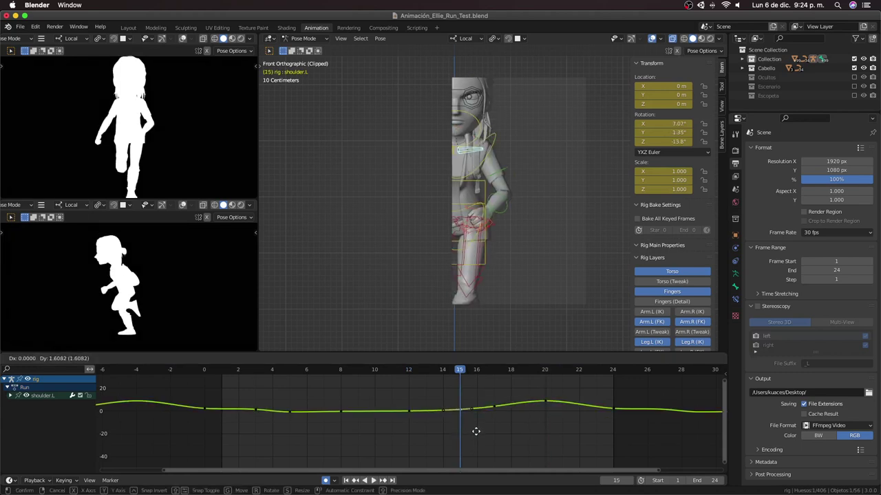
{"action": "left_click", "coordinate": [475, 431]}
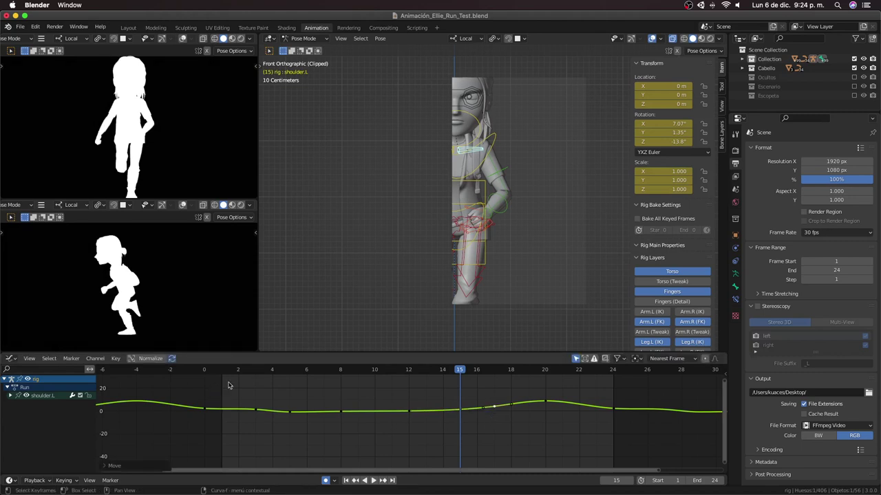
{"action": "left_click", "coordinate": [255, 370]}
{"action": "key", "text": "g"}
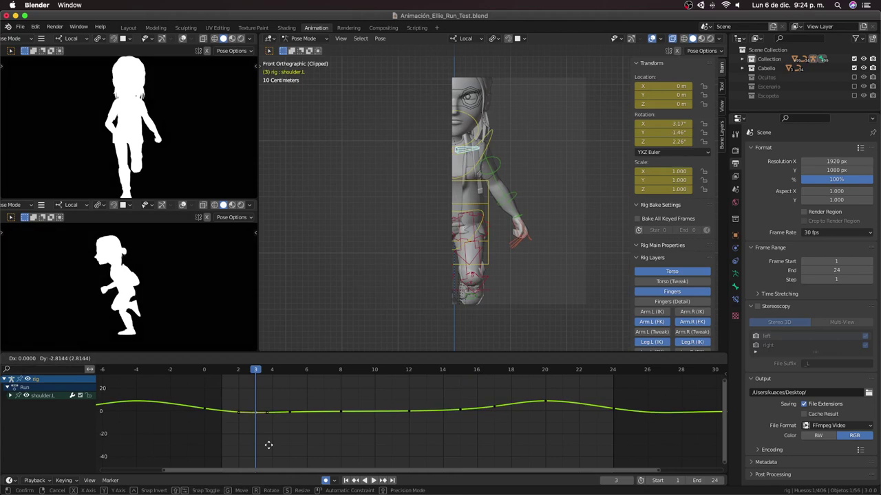
{"action": "left_click", "coordinate": [268, 443]}
{"action": "key", "text": "space"}
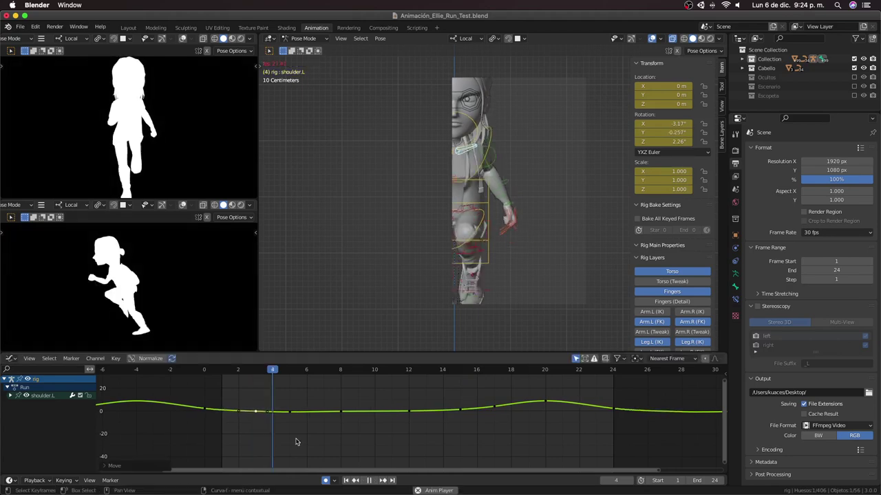
{"action": "mouse_move", "coordinate": [501, 277]}
{"action": "middle_mouse_down"}
{"action": "mouse_move", "coordinate": [465, 292]}
{"action": "mouse_move", "coordinate": [486, 220]}
{"action": "middle_mouse_up"}
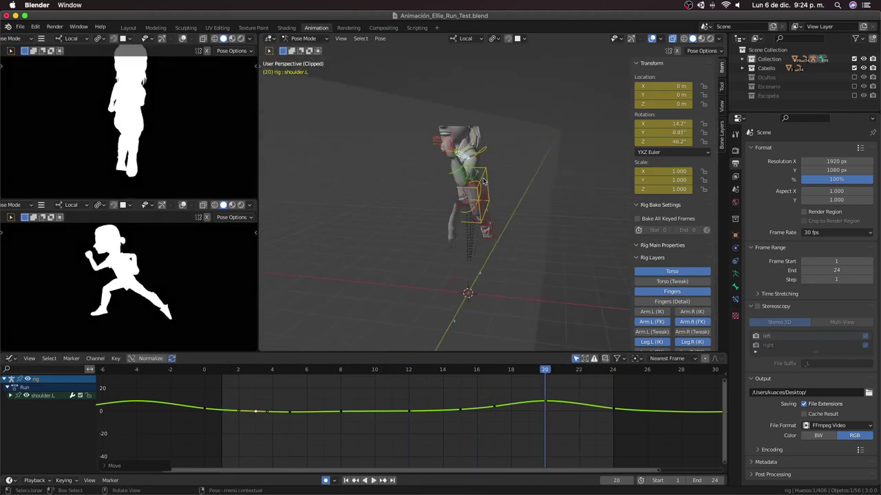
Step: Select upper_arm_fk.L, view it from the right, and isolate its yellow-green rotation curve
{"action": "left_click", "coordinate": [476, 181]}
{"action": "key", "text": "KP_3"}
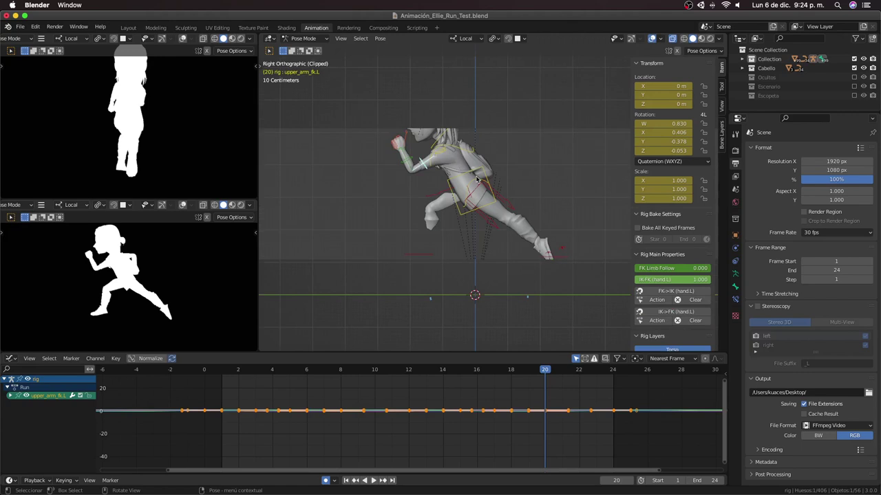
{"action": "key", "text": "Home"}
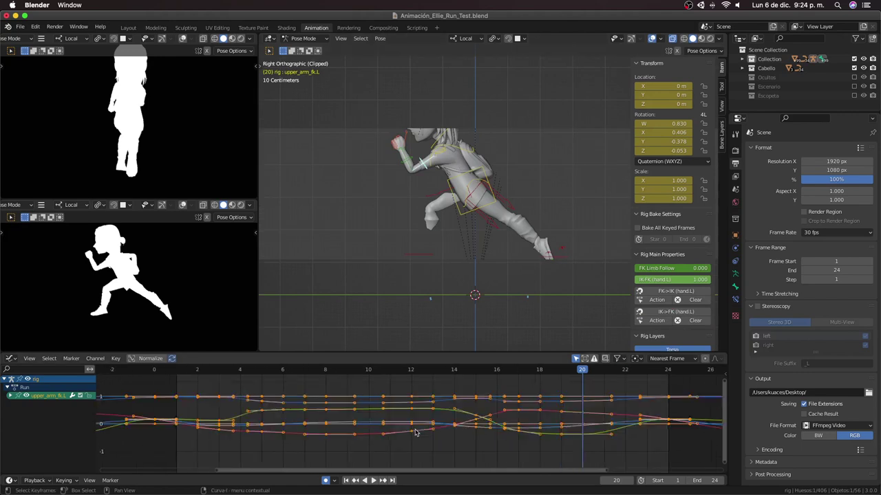
{"action": "scroll", "coordinate": [374, 433], "scroll_direction": "up", "scroll_amount": 1}
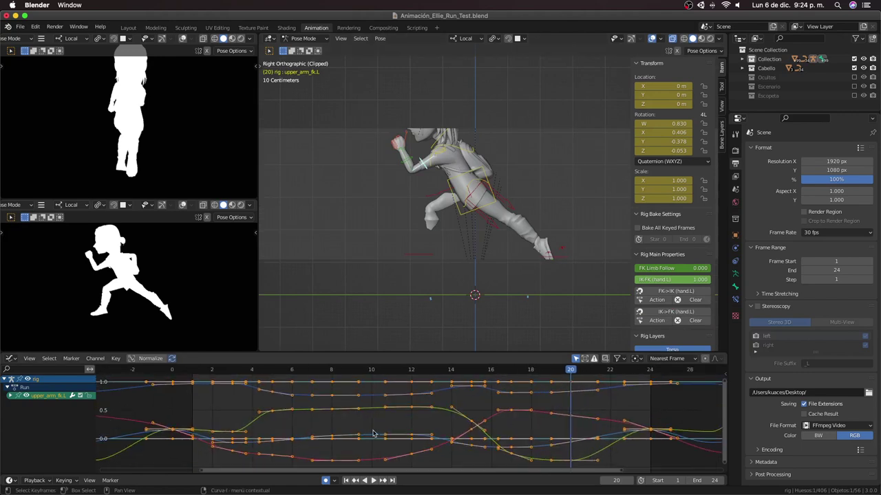
{"action": "left_click", "coordinate": [327, 418]}
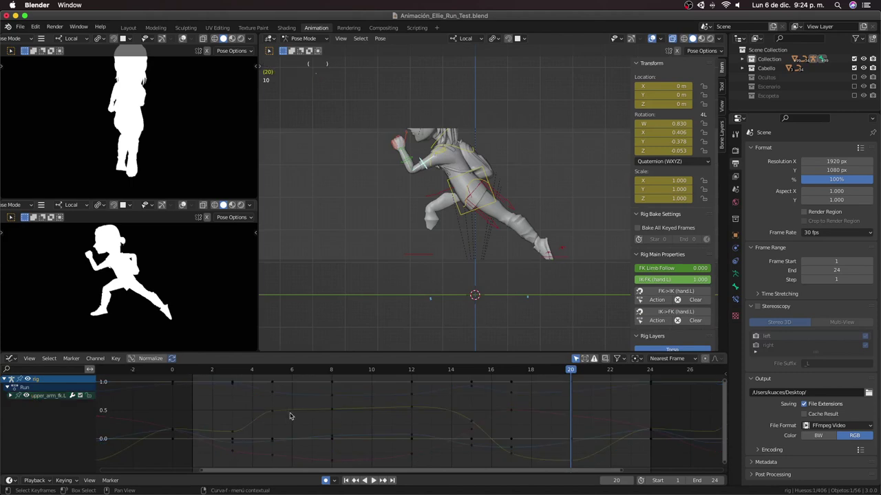
{"action": "left_click", "coordinate": [233, 434]}
{"action": "left_click", "coordinate": [240, 372]}
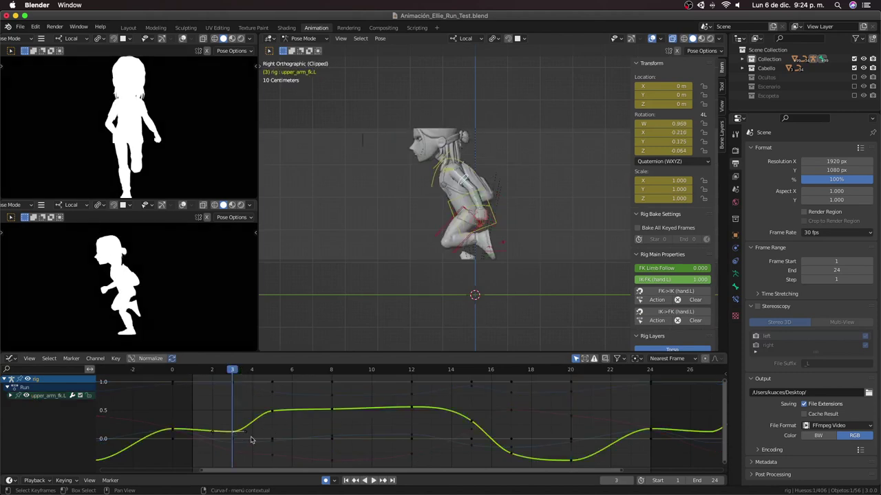
{"action": "key", "text": "shift+h"}
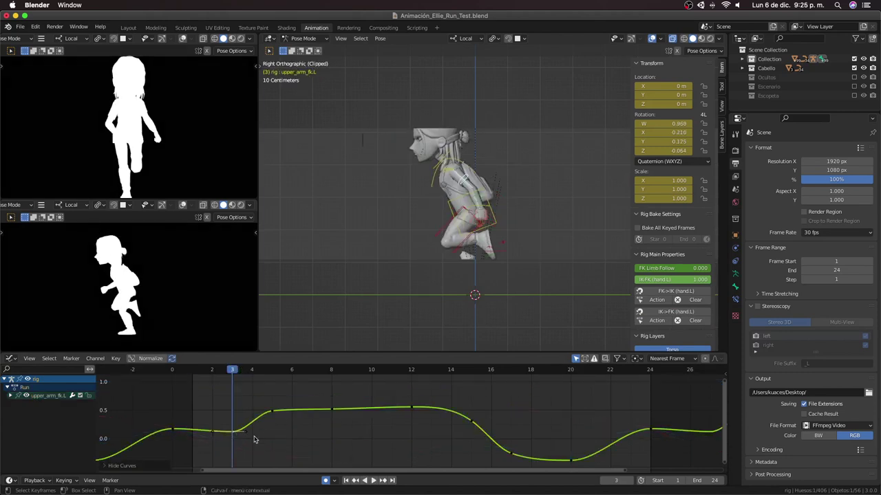
Step: Try moving the frame-3 keyframe, cancel both attempts, and scrub back to frame 0
{"action": "key", "text": "g"}
{"action": "key", "text": "Escape"}
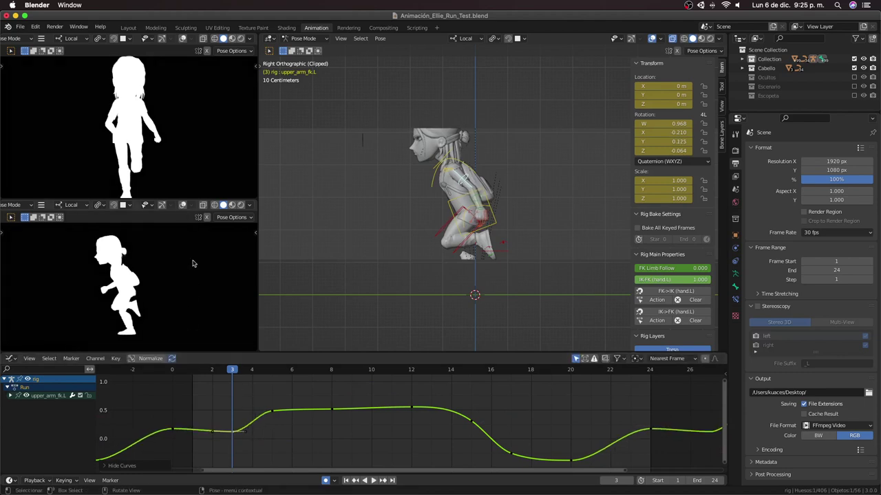
{"action": "key", "text": "g"}
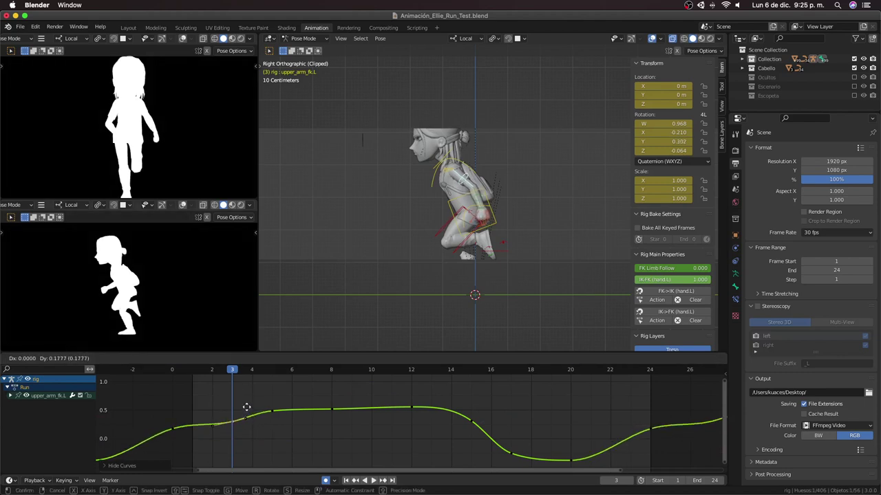
{"action": "key", "text": "Escape"}
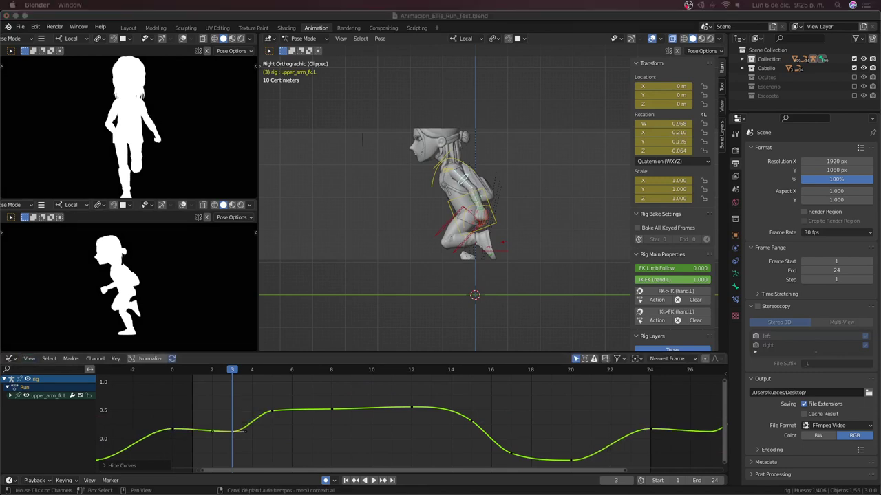
{"action": "left_click", "coordinate": [234, 433]}
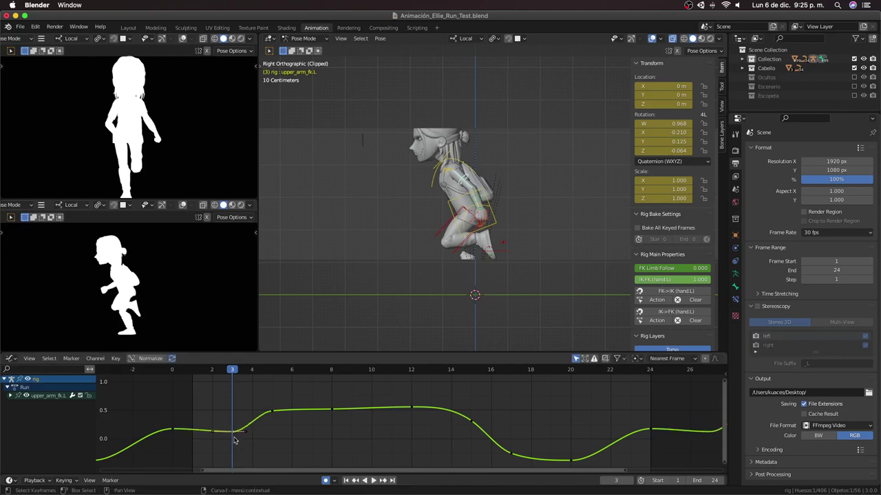
{"action": "left_click_drag", "start_coordinate": [196, 373], "coordinate": [172, 373]}
Step: Change the frame-3 keyframe's height on the upper-arm curve and scrub to check the arm
{"action": "left_click", "coordinate": [170, 379]}
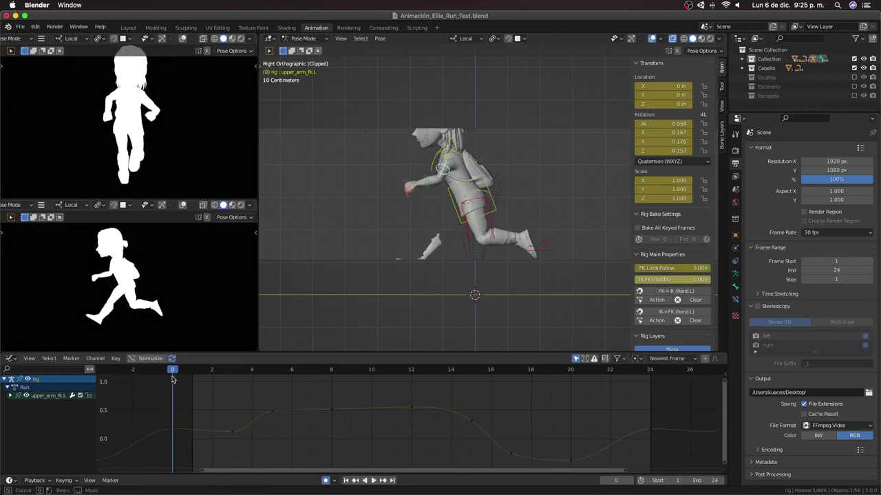
{"action": "key", "text": "Right"}
{"action": "key", "text": "Right"}
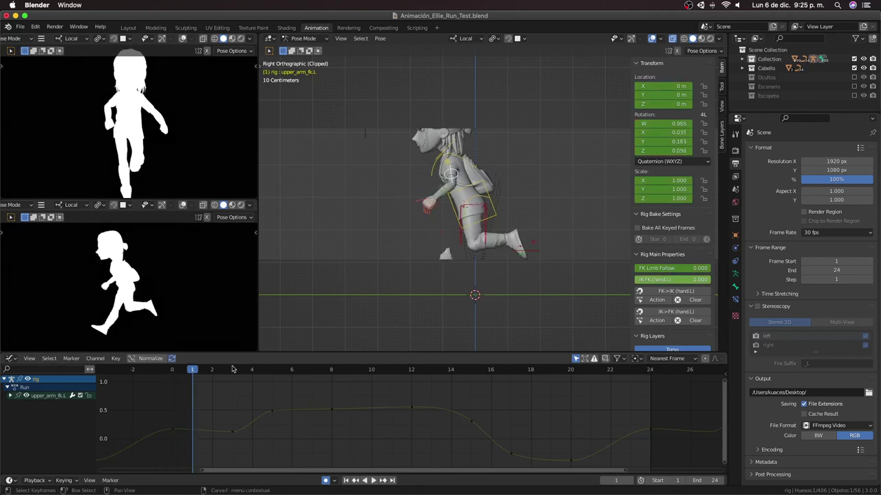
{"action": "key", "text": "Right"}
{"action": "left_click", "coordinate": [232, 432]}
{"action": "key", "text": "g"}
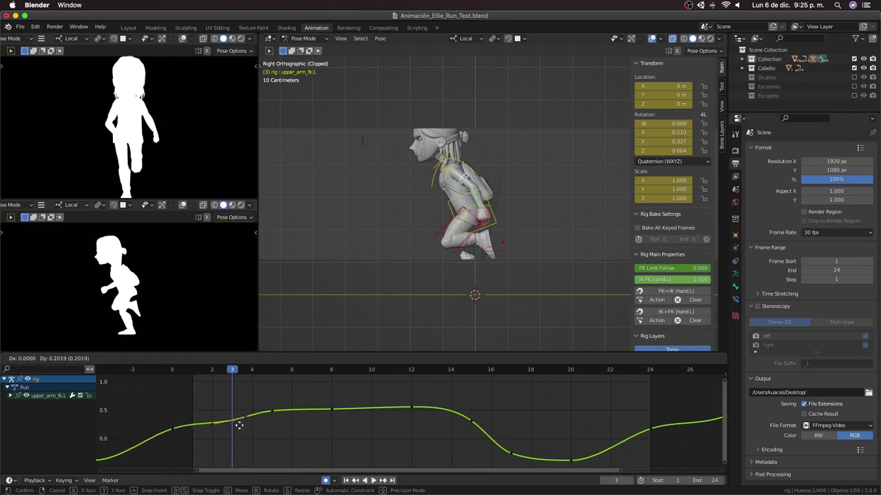
{"action": "left_click", "coordinate": [237, 431]}
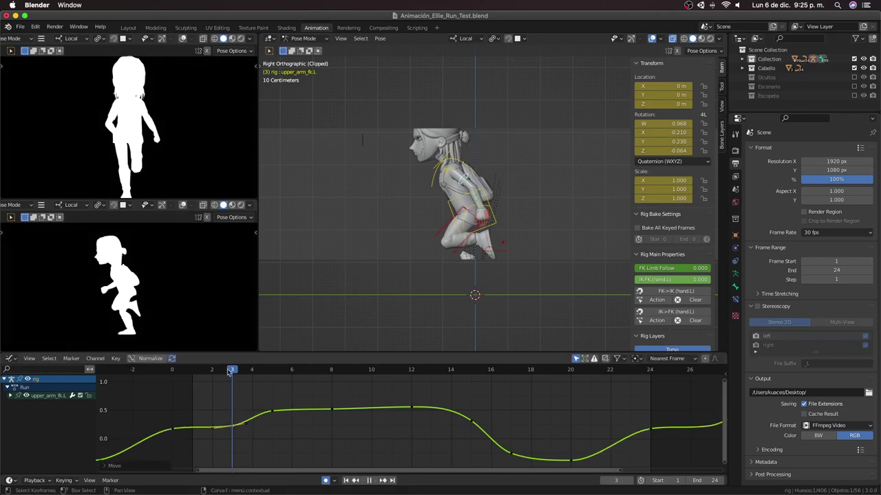
{"action": "left_click_drag", "start_coordinate": [234, 372], "coordinate": [171, 371]}
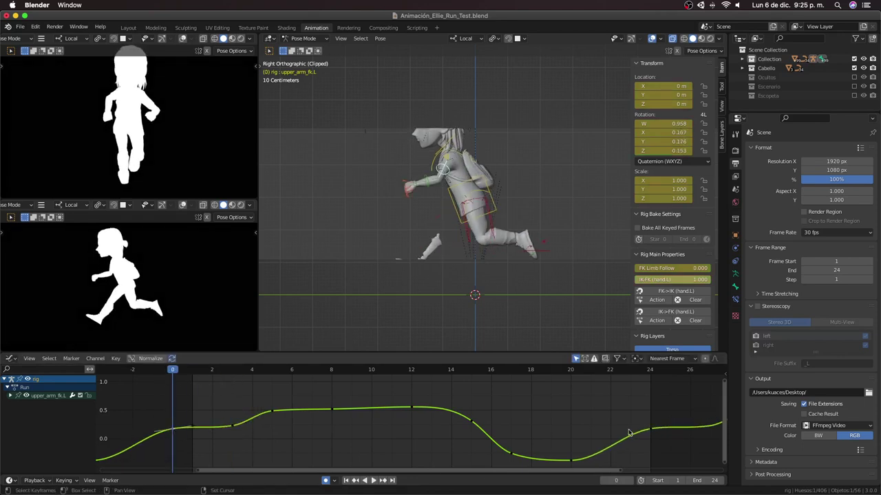
Step: Reposition the keyframe near frame 24 and bend forearm_fk.L further around its local X axis
{"action": "left_click", "coordinate": [649, 432]}
{"action": "key", "text": "g"}
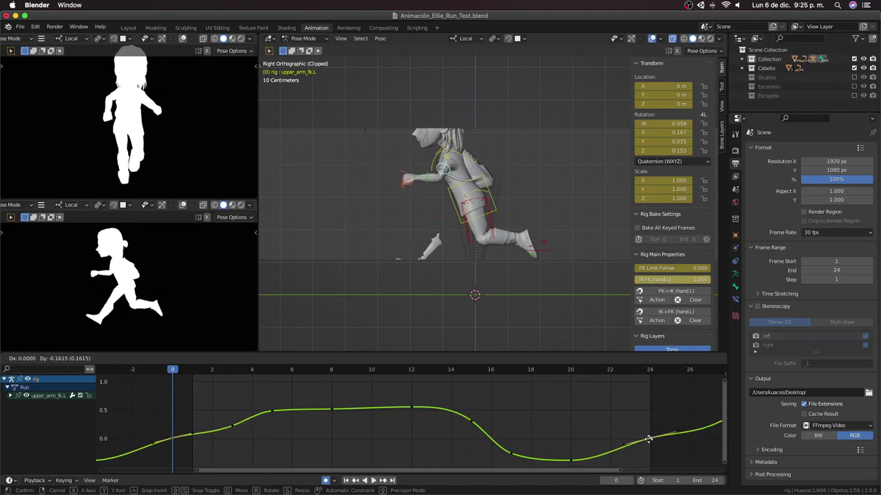
{"action": "left_click", "coordinate": [649, 441]}
{"action": "left_click", "coordinate": [435, 187]}
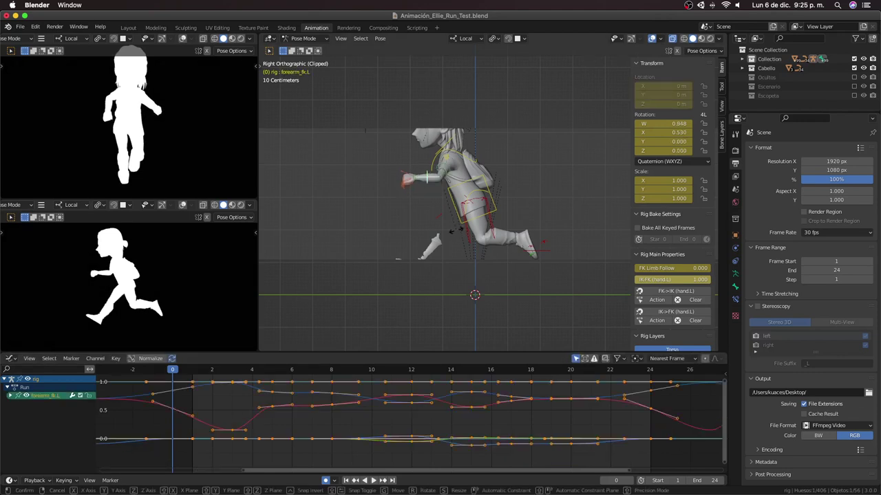
{"action": "key", "text": "r"}
{"action": "key", "text": "x"}
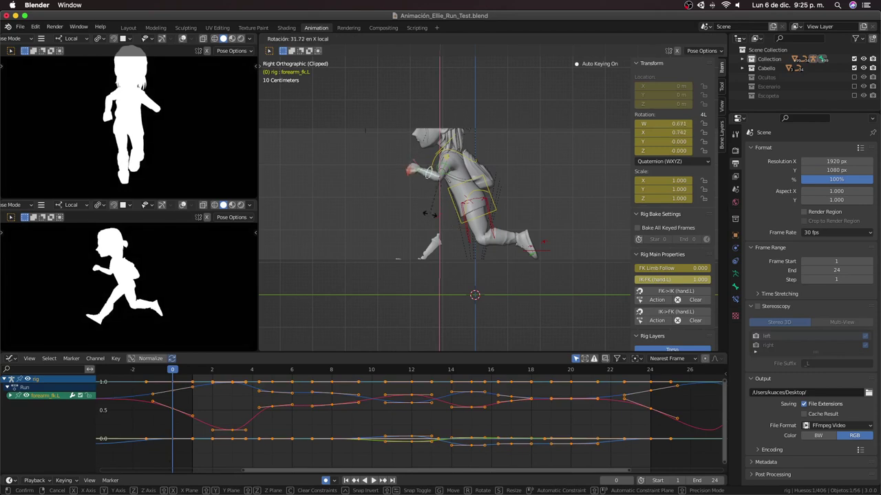
{"action": "left_click", "coordinate": [426, 214]}
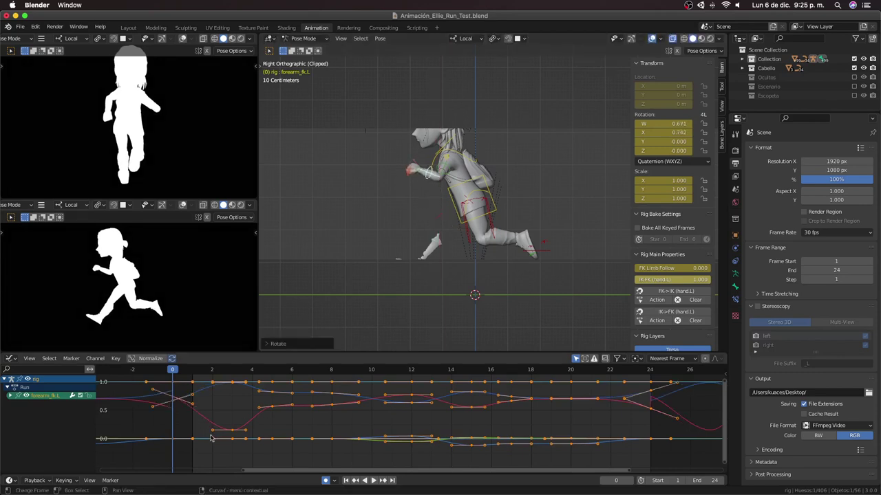
Step: Reselect upper_arm_fk.L, raise a late keyframe, and readjust the frame-3 keyframe height
{"action": "left_click", "coordinate": [450, 173]}
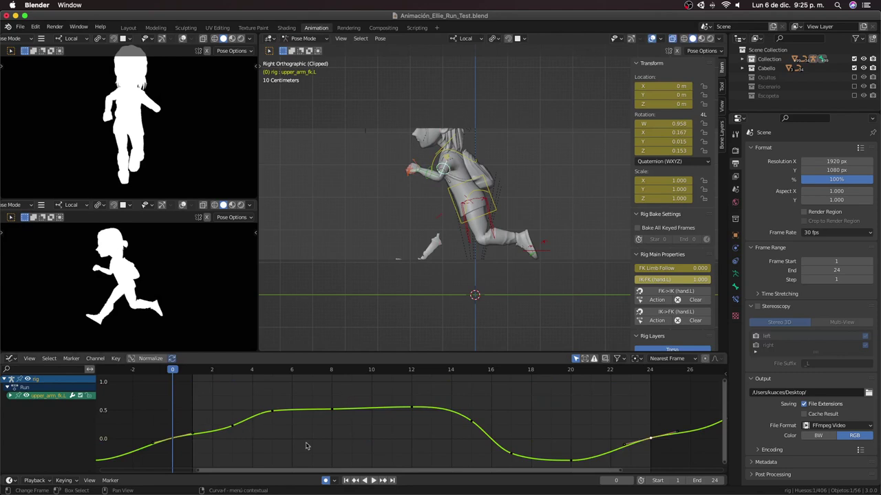
{"action": "key", "text": "g"}
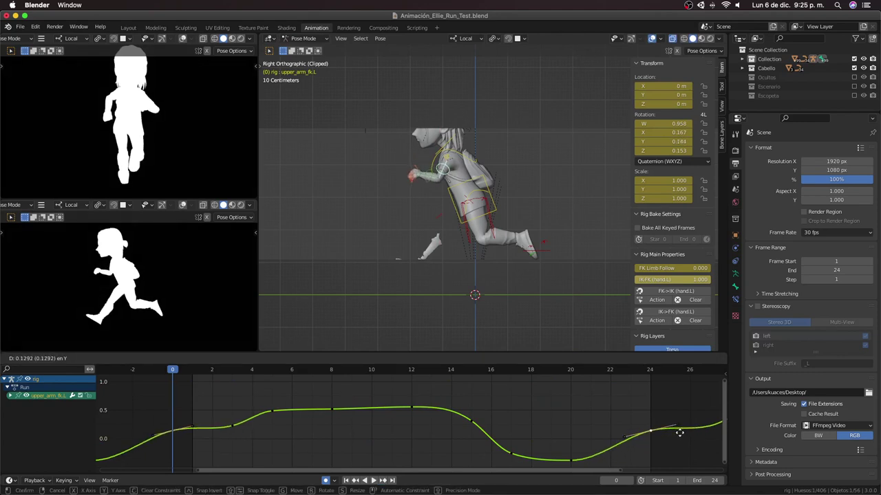
{"action": "left_click", "coordinate": [680, 435]}
{"action": "left_click", "coordinate": [232, 430]}
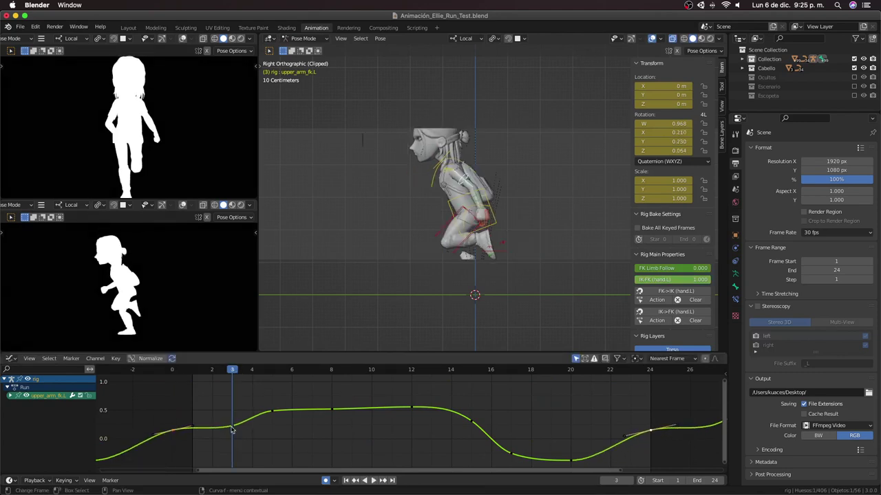
{"action": "left_click", "coordinate": [232, 430]}
{"action": "key", "text": "g"}
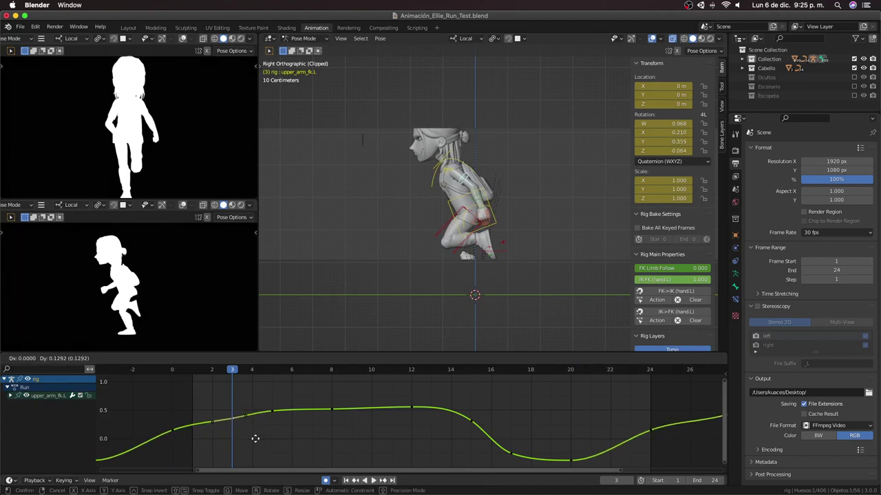
{"action": "left_click", "coordinate": [257, 439]}
Step: Lower the upper-arm curve around frames 8 and 12 by moving those keyframes
{"action": "left_click", "coordinate": [333, 377]}
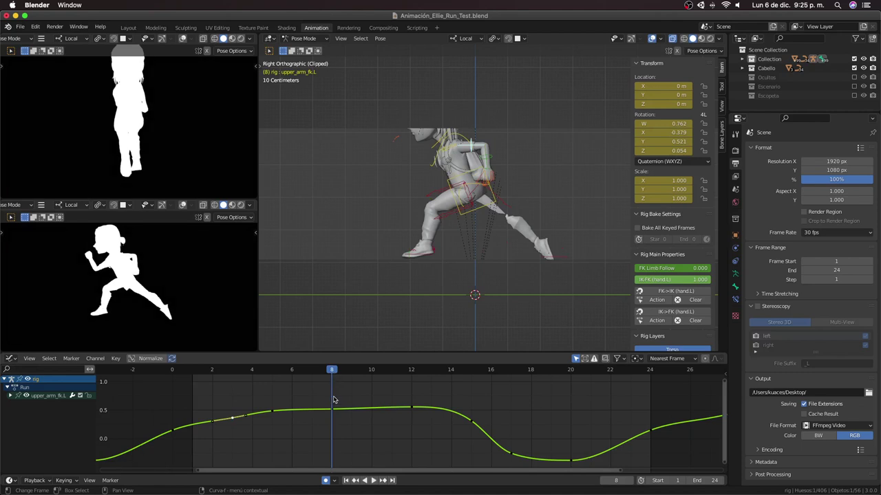
{"action": "key", "text": "g"}
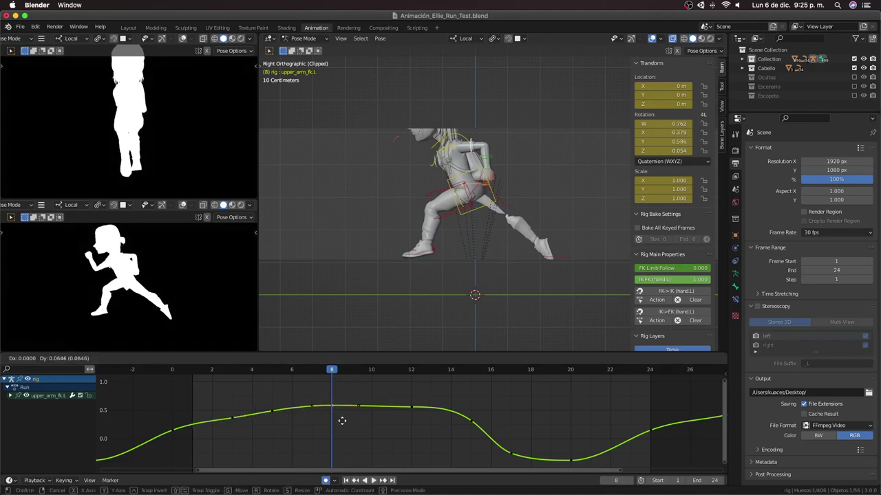
{"action": "left_click", "coordinate": [342, 421]}
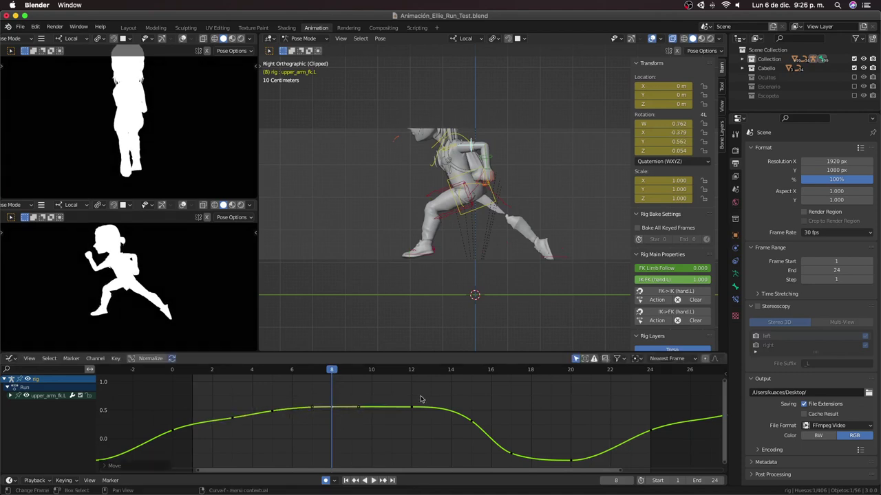
{"action": "key", "text": "g"}
{"action": "left_click", "coordinate": [399, 409]}
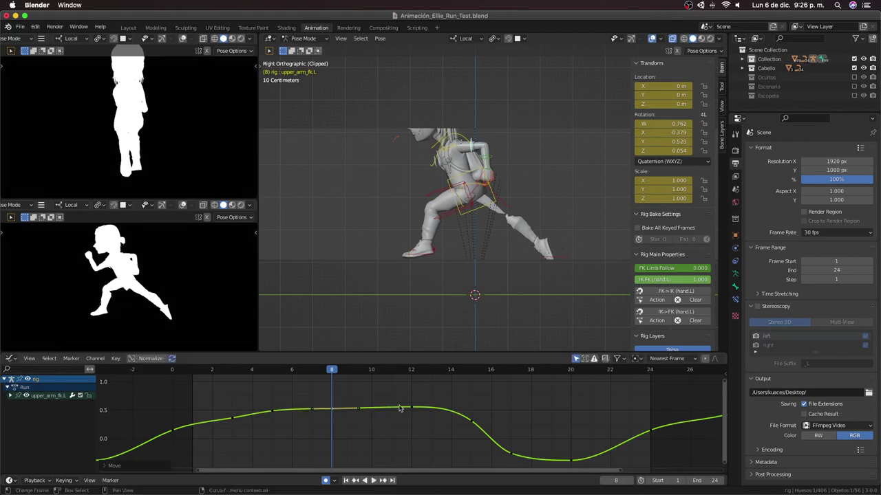
{"action": "key", "text": "space"}
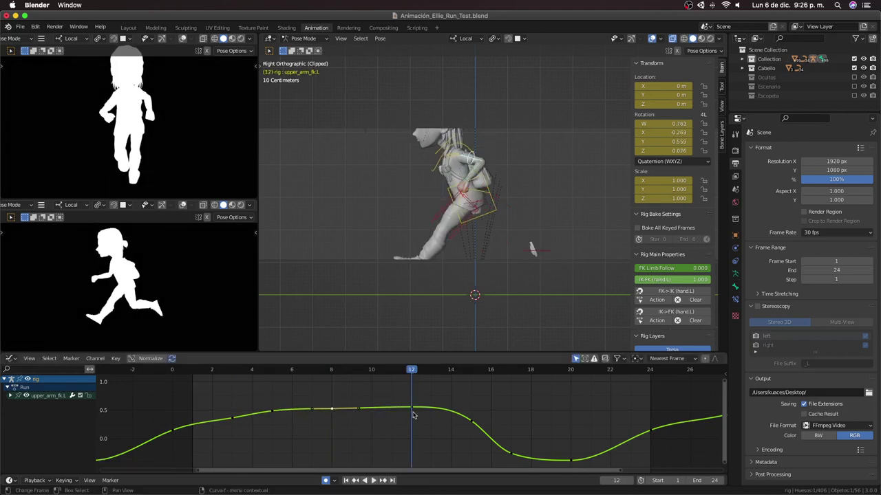
{"action": "left_click", "coordinate": [413, 409]}
{"action": "key", "text": "g"}
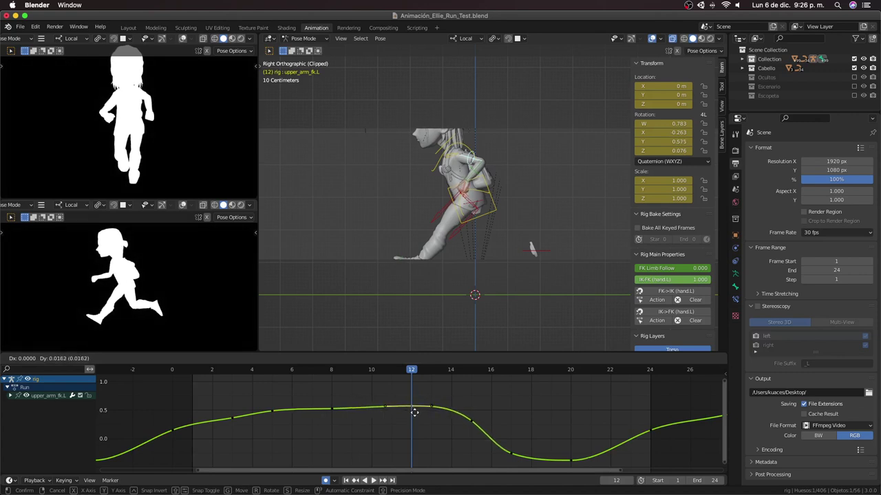
{"action": "left_click", "coordinate": [414, 411]}
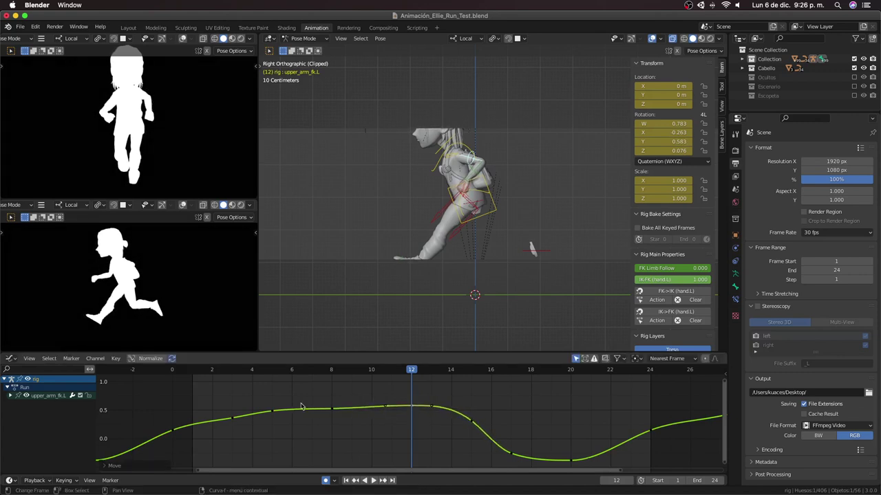
Step: Replay the run cycle and insert a rotation keyframe at frame 3
{"action": "left_click", "coordinate": [332, 372]}
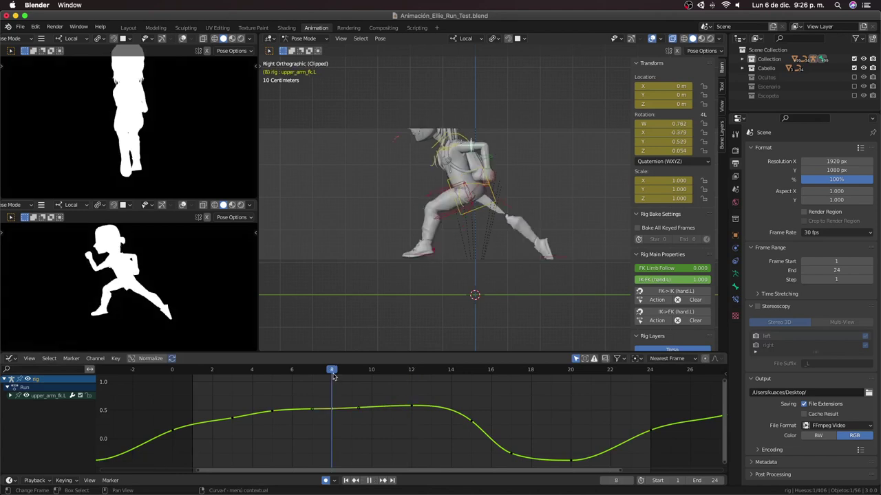
{"action": "right_click", "coordinate": [334, 407]}
{"action": "left_click", "coordinate": [334, 421]}
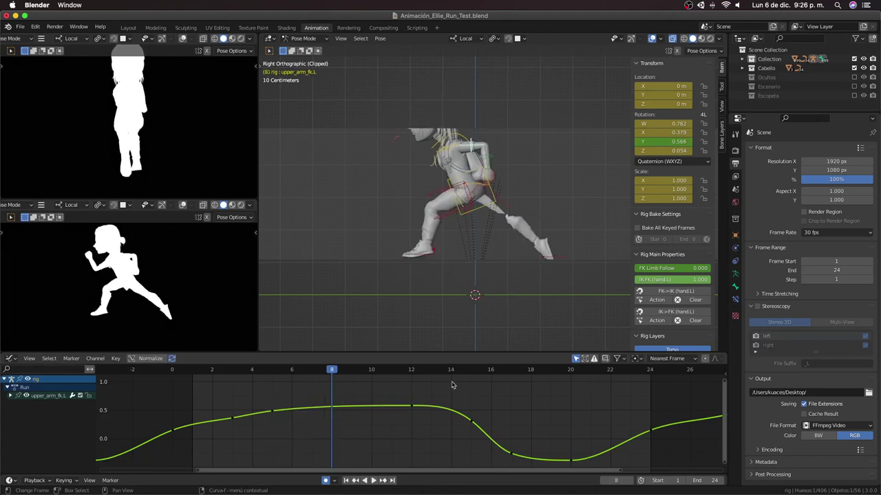
{"action": "key", "text": "space"}
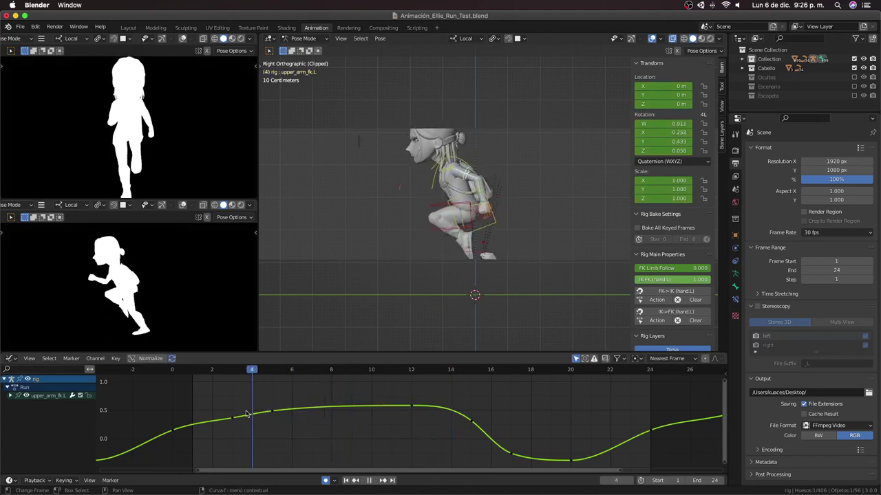
{"action": "key", "text": "space"}
{"action": "key", "text": "i"}
{"action": "left_click", "coordinate": [234, 424]}
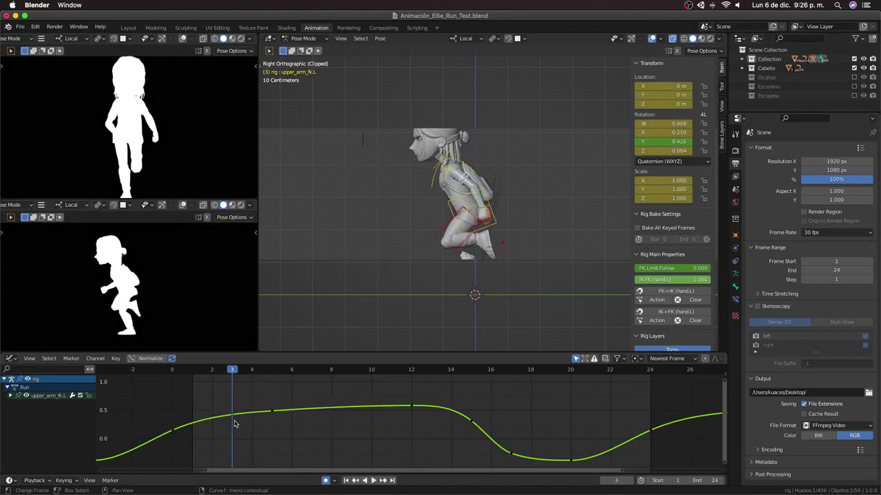
Step: Review playback up to frame 20 and try nudging the frame-20 keyframe, then cancel
{"action": "key", "text": "space"}
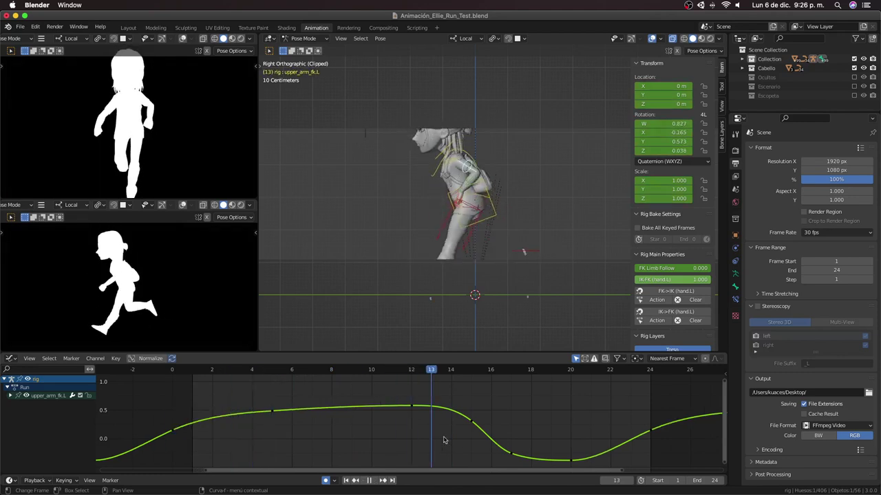
{"action": "key", "text": "space"}
{"action": "middle_click_drag", "start_coordinate": [511, 449], "coordinate": [482, 443]}
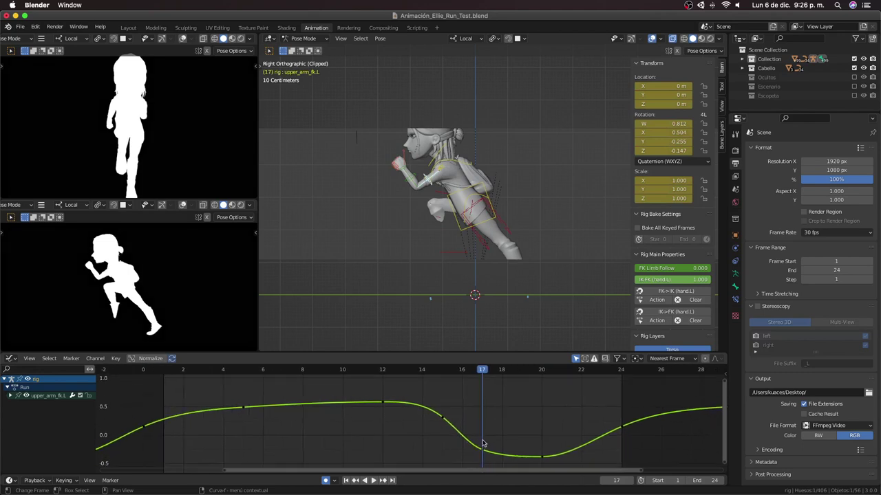
{"action": "key", "text": "space"}
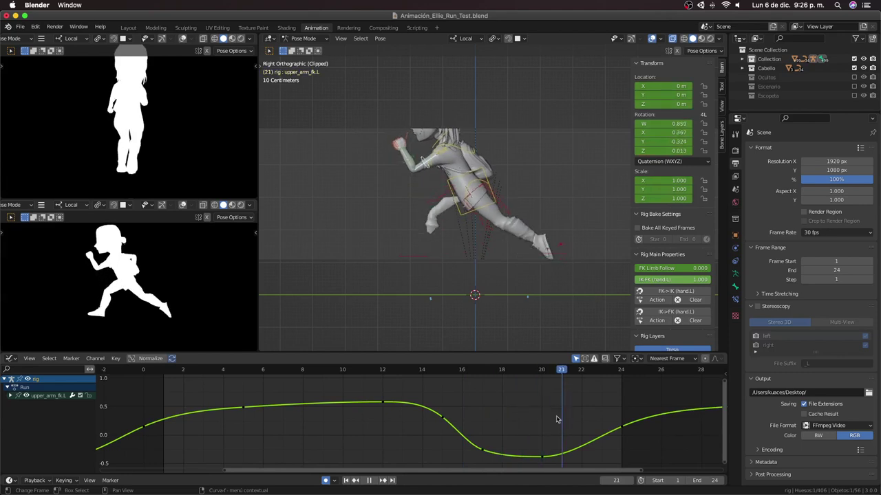
{"action": "key", "text": "Left"}
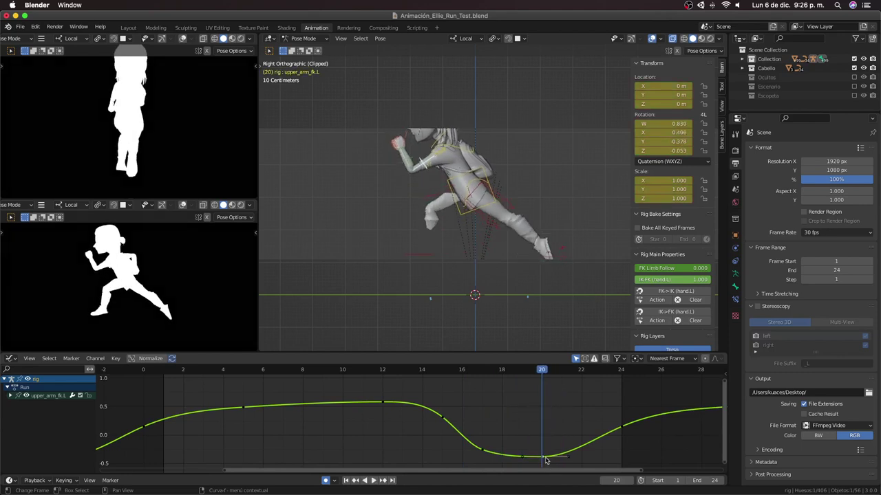
{"action": "left_click_drag", "start_coordinate": [545, 461], "coordinate": [556, 457]}
{"action": "key", "text": "Escape"}
{"action": "middle_click_drag", "start_coordinate": [120, 102], "coordinate": [240, 67]}
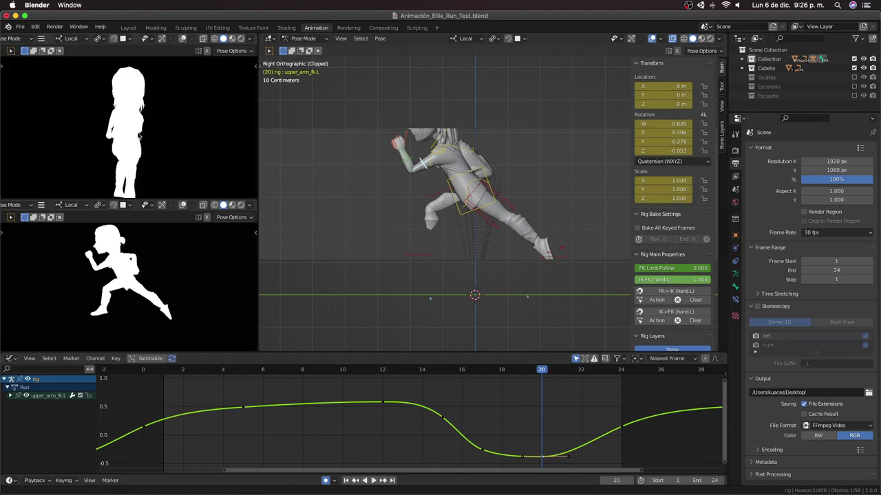
Step: Enable outlines in the top-left view and slightly adjust the frame-20 keyframe
{"action": "left_click", "coordinate": [249, 40]}
{"action": "left_click", "coordinate": [197, 242]}
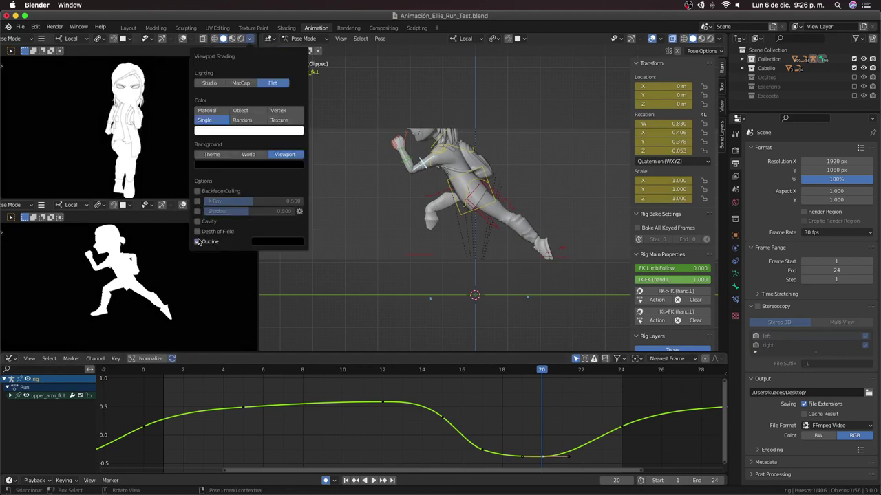
{"action": "key", "text": "shift+ctrl+space"}
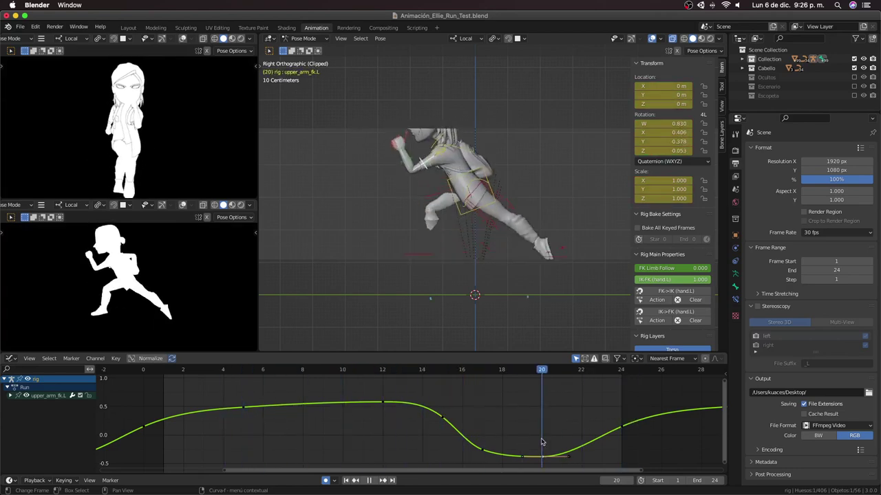
{"action": "key", "text": "space"}
{"action": "key", "text": "g"}
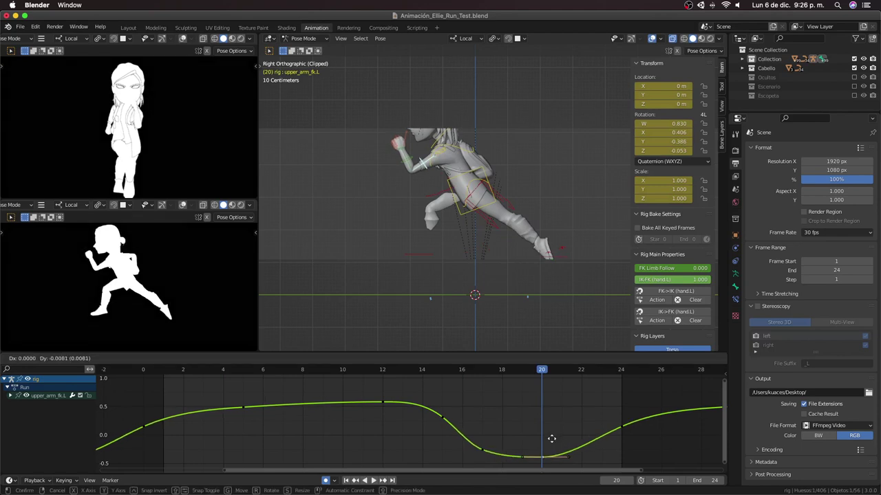
{"action": "left_click", "coordinate": [552, 441]}
Step: Replay to frame 5, select its keyframe, and cancel the move without changing it
{"action": "key", "text": "space"}
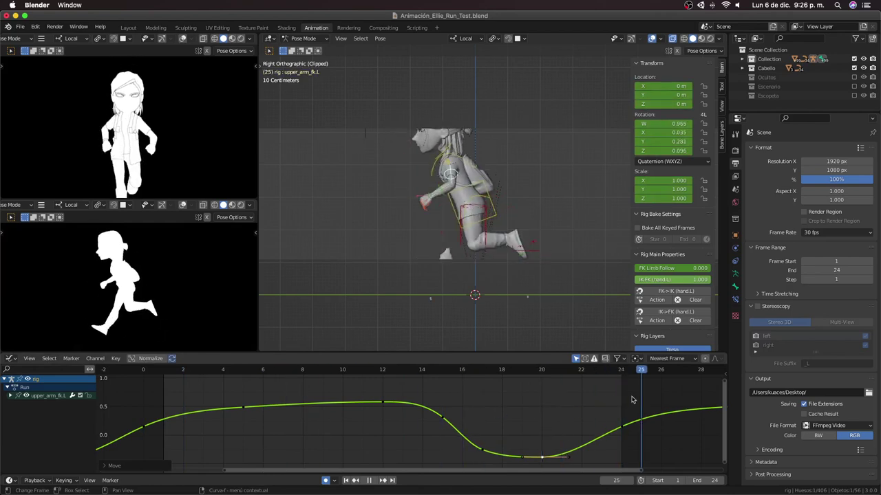
{"action": "key", "text": "space"}
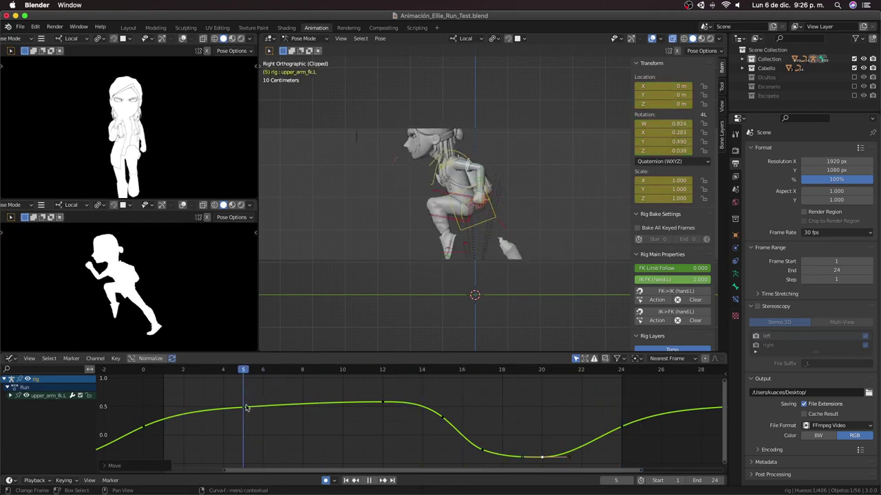
{"action": "left_click", "coordinate": [245, 408]}
{"action": "key", "text": "g"}
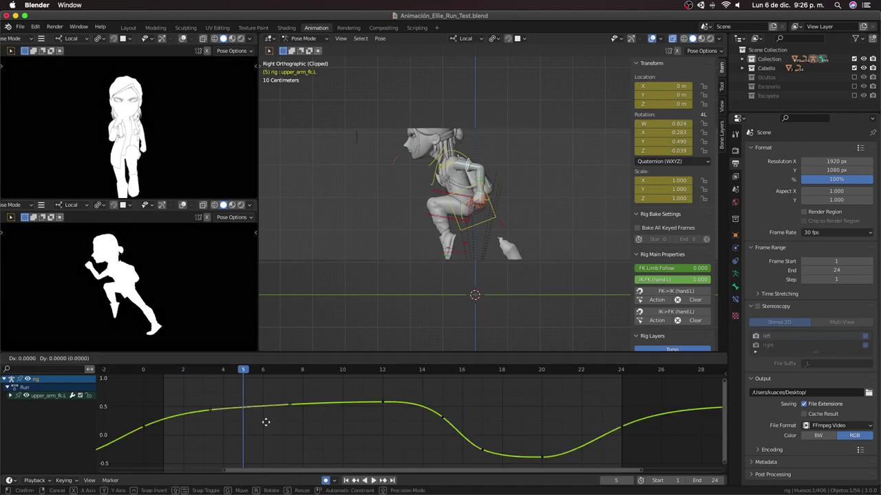
{"action": "key", "text": "Escape"}
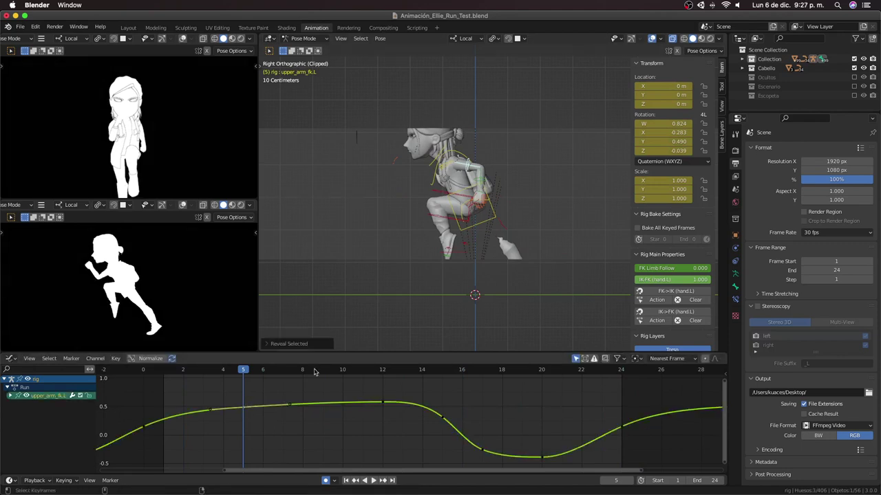
Step: Reveal all the arm's curves, expand upper_arm_fk.L into its channels, and go to frame 8
{"action": "left_click", "coordinate": [347, 434]}
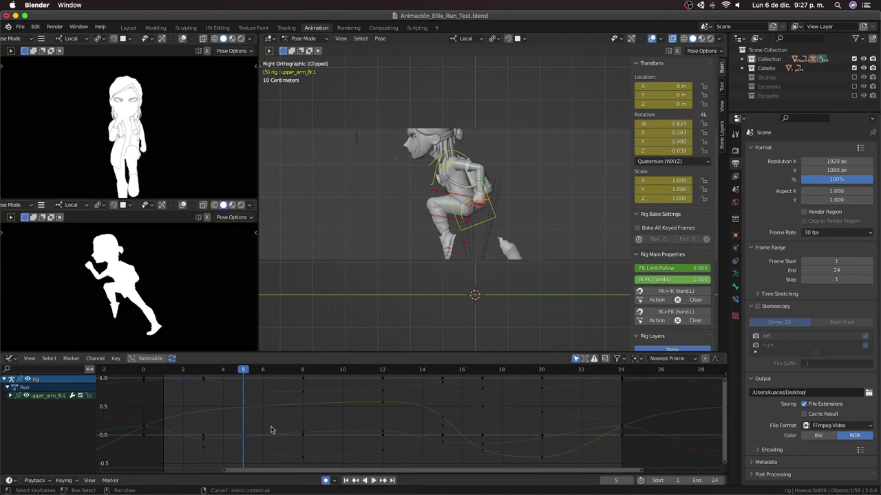
{"action": "left_click", "coordinate": [203, 390]}
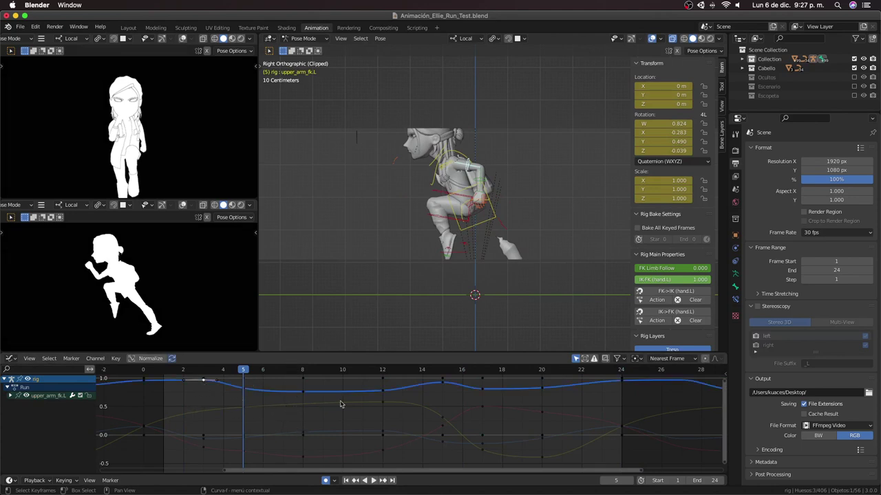
{"action": "left_click", "coordinate": [303, 432]}
{"action": "left_click", "coordinate": [8, 394]}
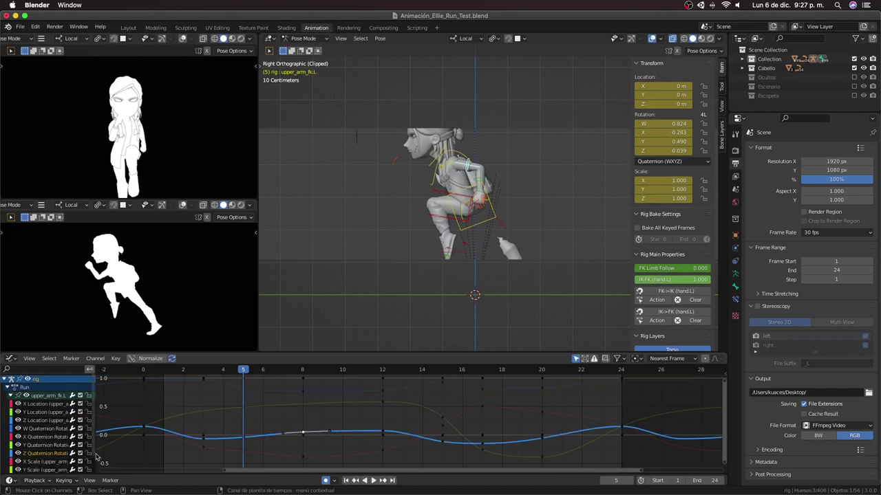
{"action": "middle_click_drag", "start_coordinate": [258, 450], "coordinate": [259, 435]}
{"action": "left_click", "coordinate": [303, 370]}
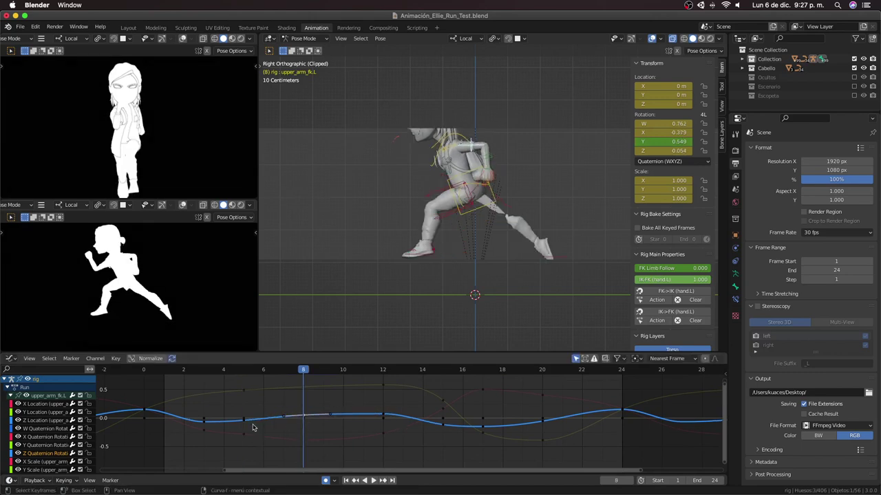
Step: Isolate the X and Z Quaternion Rotation curves, hiding all others
{"action": "left_click", "coordinate": [304, 440]}
{"action": "left_click", "coordinate": [307, 448]}
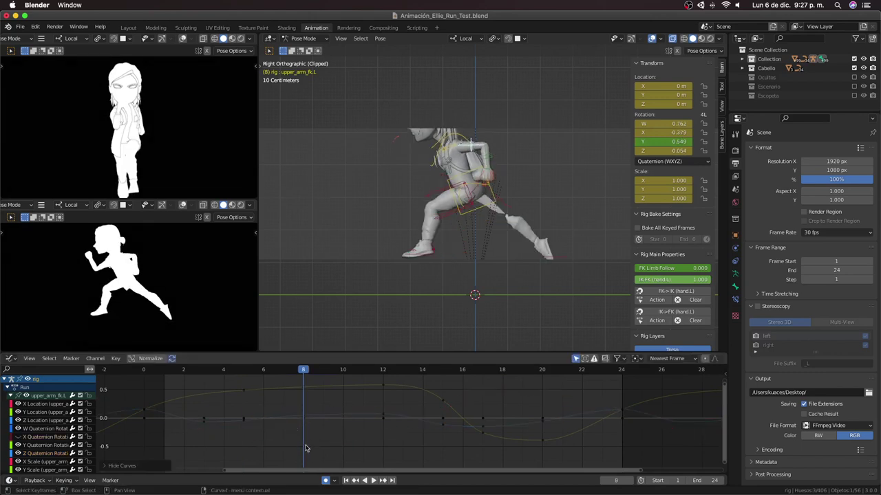
{"action": "left_click", "coordinate": [326, 447]}
{"action": "left_click_drag", "start_coordinate": [325, 447], "coordinate": [328, 443]}
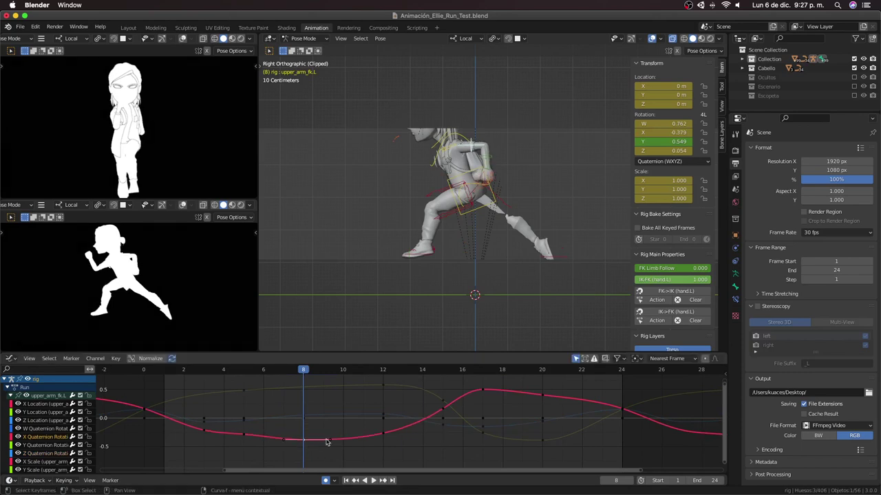
{"action": "left_click", "coordinate": [303, 416]}
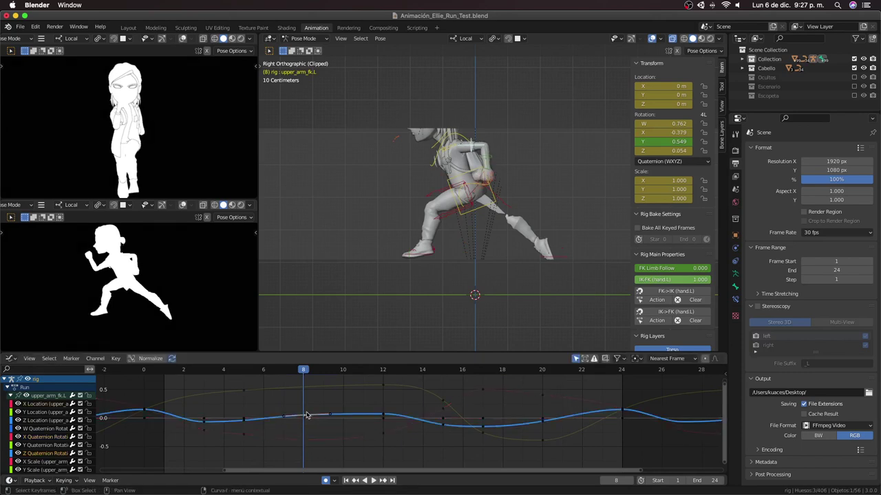
{"action": "left_click", "coordinate": [301, 441], "text": "shift"}
{"action": "key", "text": "shift+h"}
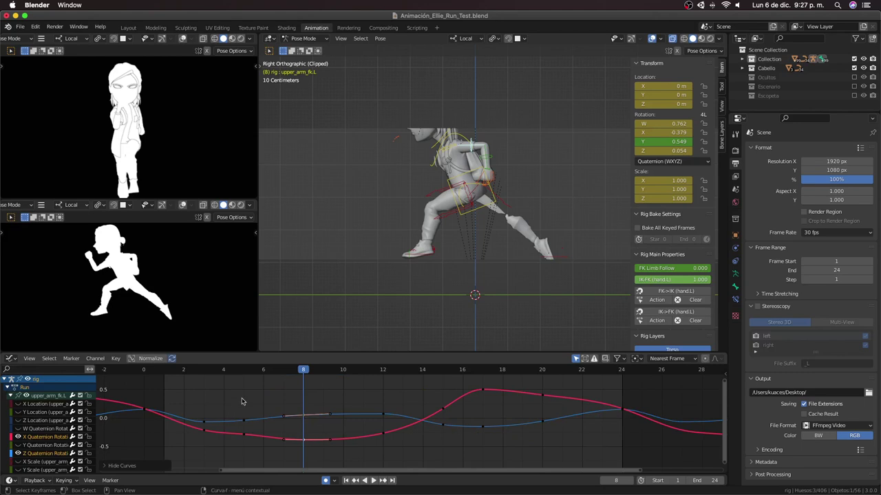
Step: Lower the Z rotation keyframe at frame 3 in two small moves
{"action": "key", "text": "space"}
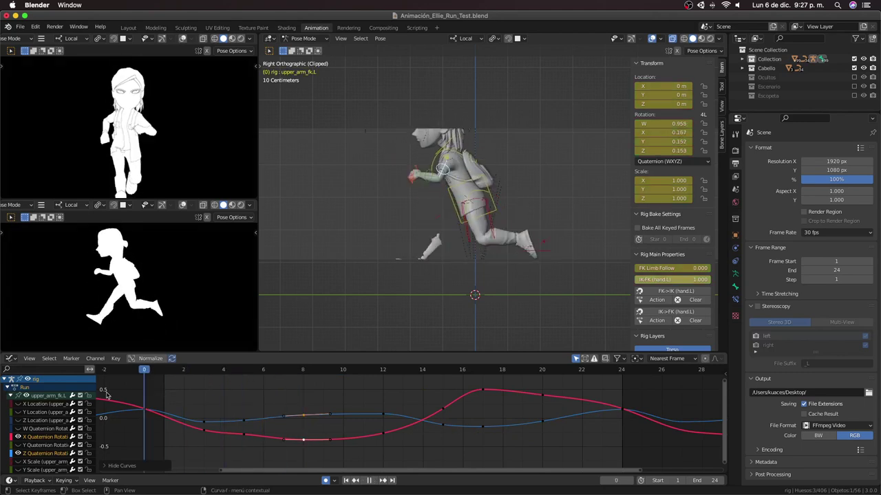
{"action": "key", "text": "space"}
{"action": "left_click", "coordinate": [203, 423]}
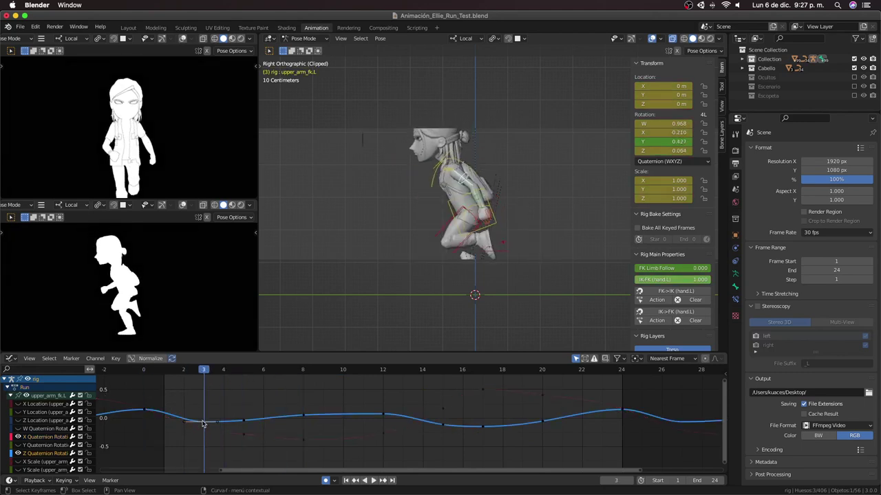
{"action": "key", "text": "g"}
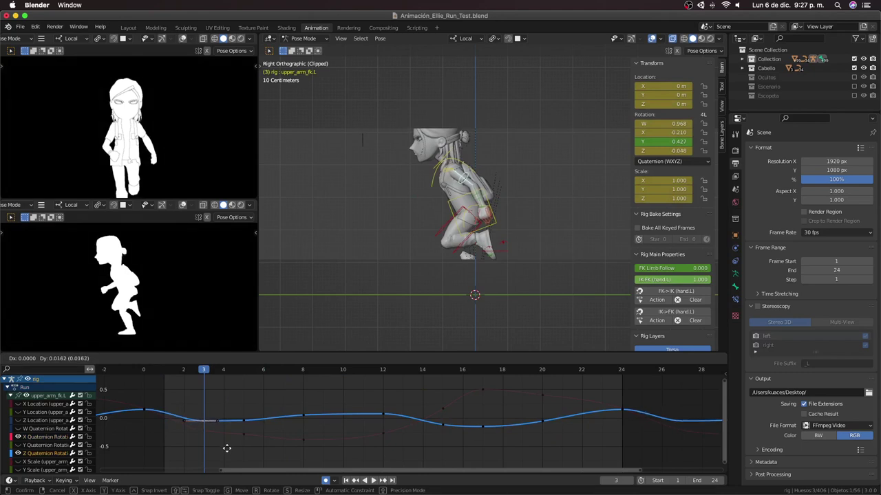
{"action": "left_click", "coordinate": [228, 448]}
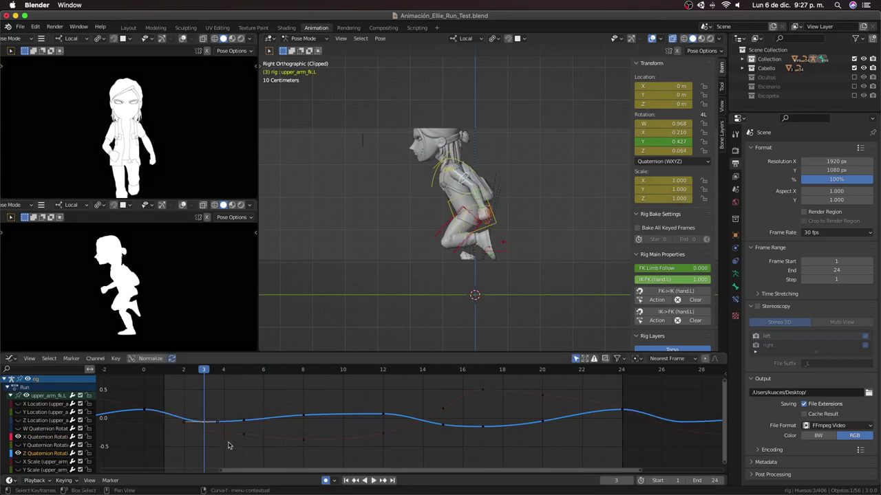
{"action": "key", "text": "g"}
{"action": "left_click", "coordinate": [232, 437]}
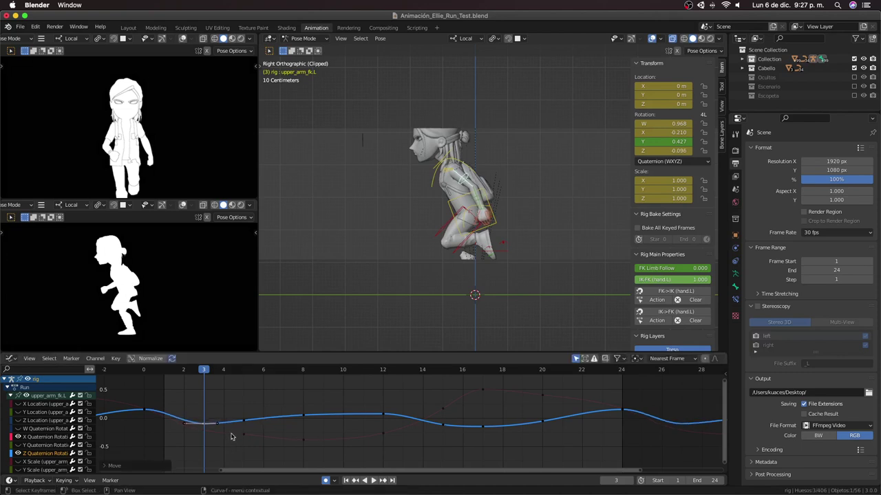
Step: Adjust the X and Z rotation keyframes at frame 5
{"action": "left_click", "coordinate": [237, 376]}
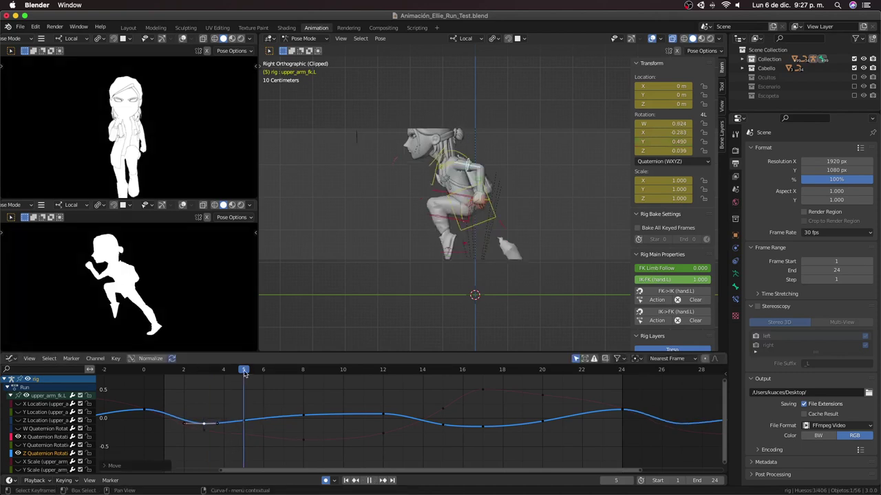
{"action": "left_click", "coordinate": [241, 438]}
{"action": "key", "text": "g"}
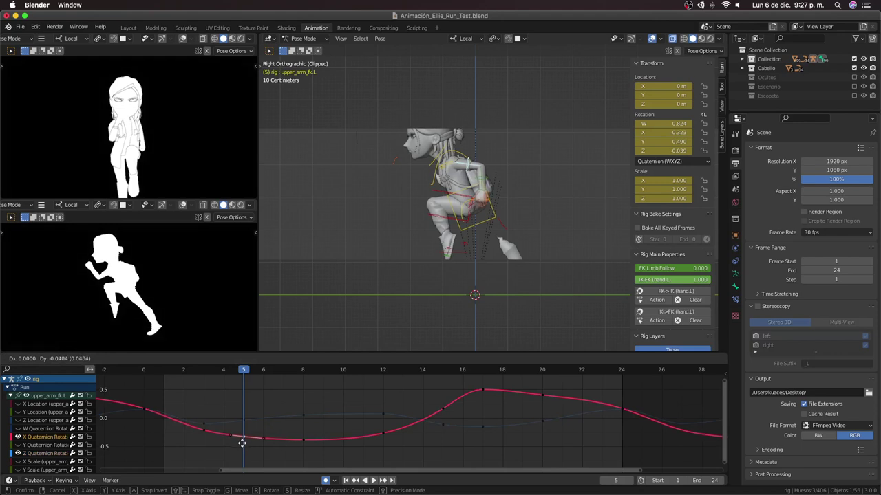
{"action": "left_click", "coordinate": [242, 443]}
{"action": "left_click", "coordinate": [246, 423]}
{"action": "key", "text": "g"}
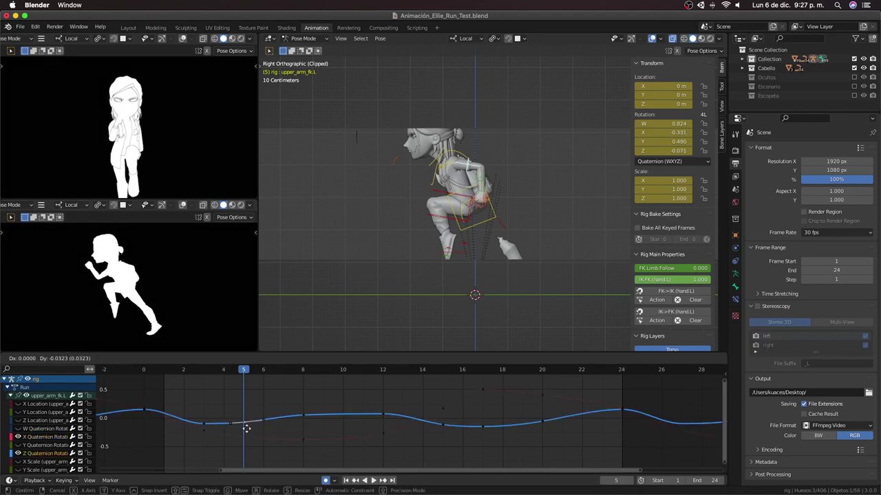
{"action": "left_click", "coordinate": [254, 425]}
Step: Replay to frame 8, then go to frame 12 and start lowering its Z keyframe
{"action": "key", "text": "space"}
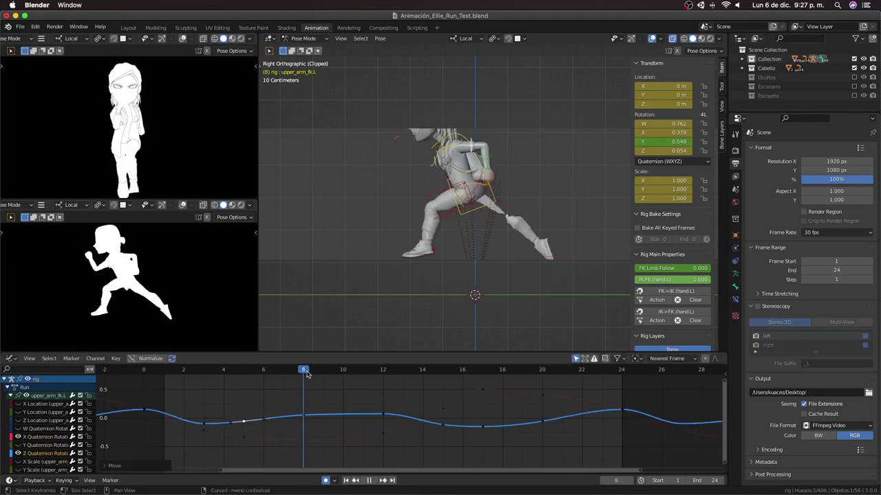
{"action": "key", "text": "space"}
{"action": "left_click", "coordinate": [382, 376]}
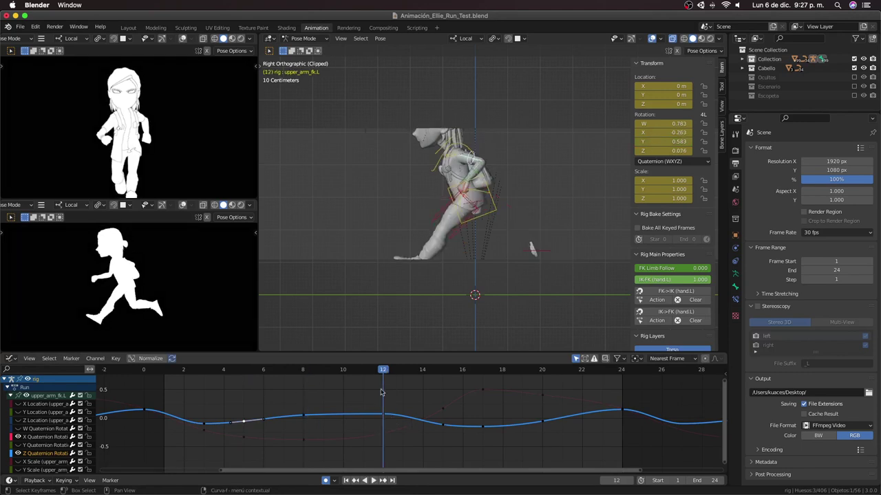
{"action": "key", "text": "g"}
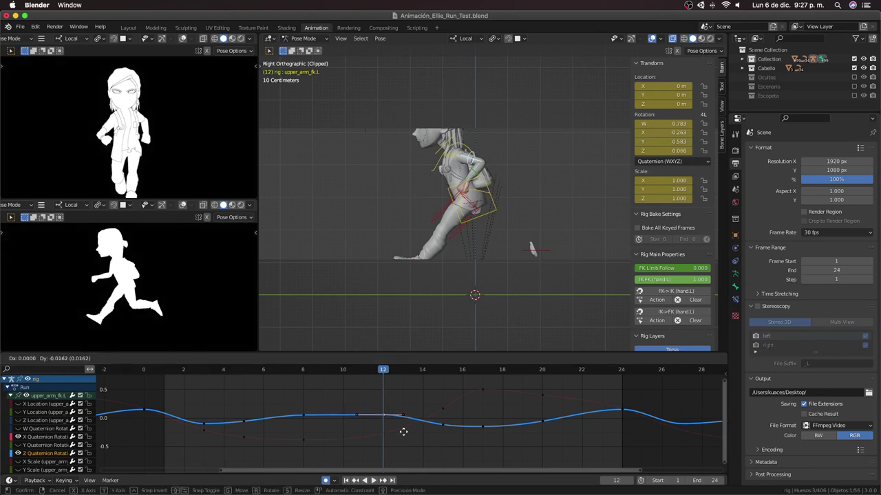
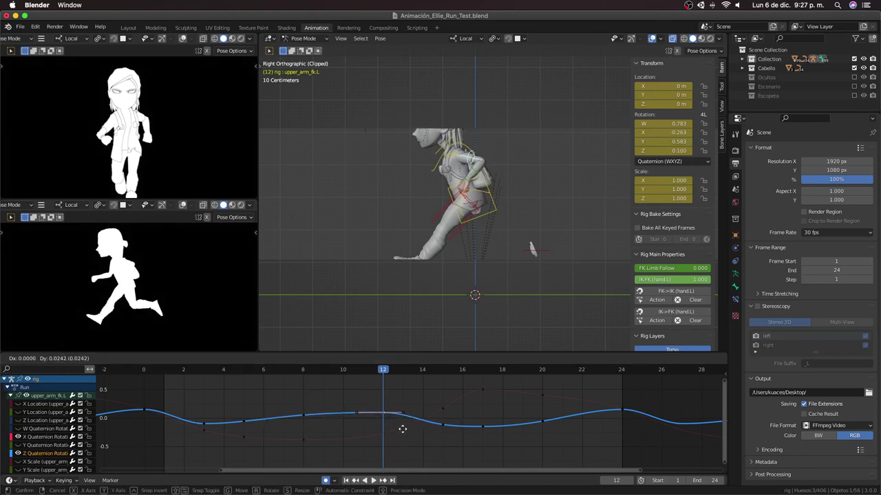
Step: Add and reposition the upper_arm_fk.L X and Z quaternion rotation keys at frame 15
{"action": "left_click", "coordinate": [403, 433]}
{"action": "left_click", "coordinate": [385, 438]}
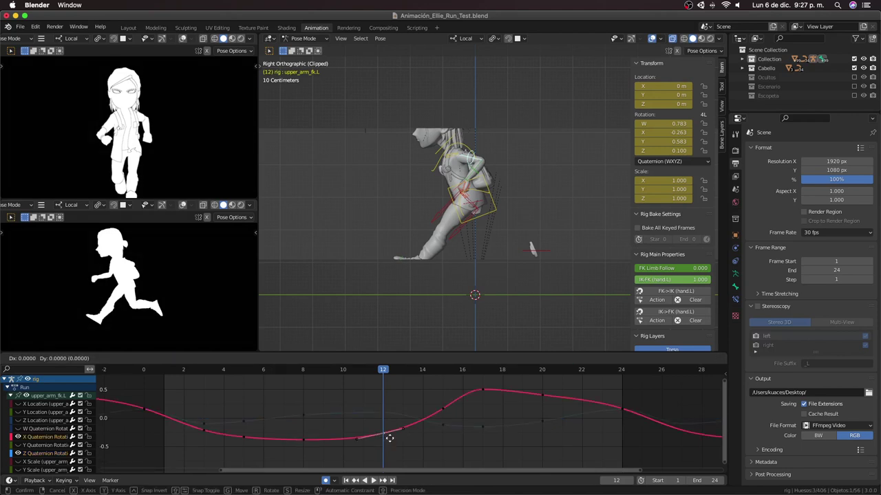
{"action": "left_click_drag", "start_coordinate": [385, 375], "coordinate": [441, 409]}
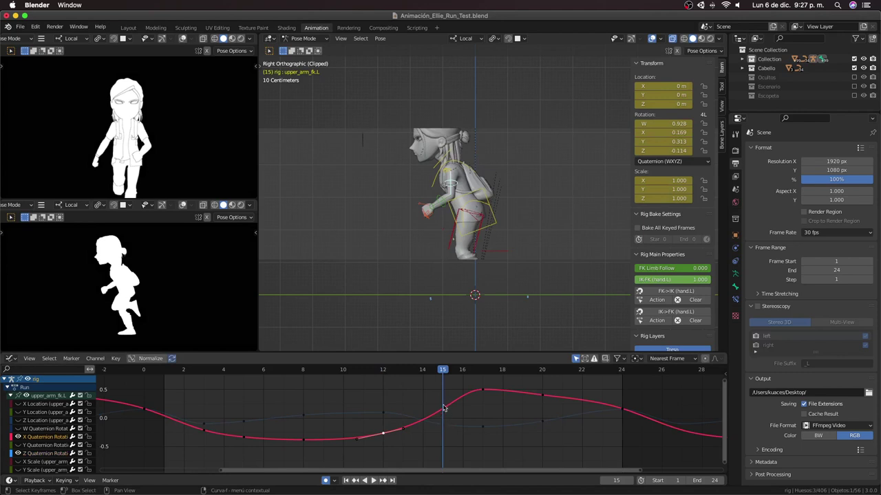
{"action": "right_click", "coordinate": [443, 408], "text": "ctrl"}
{"action": "key", "text": "g"}
{"action": "left_click", "coordinate": [444, 411]}
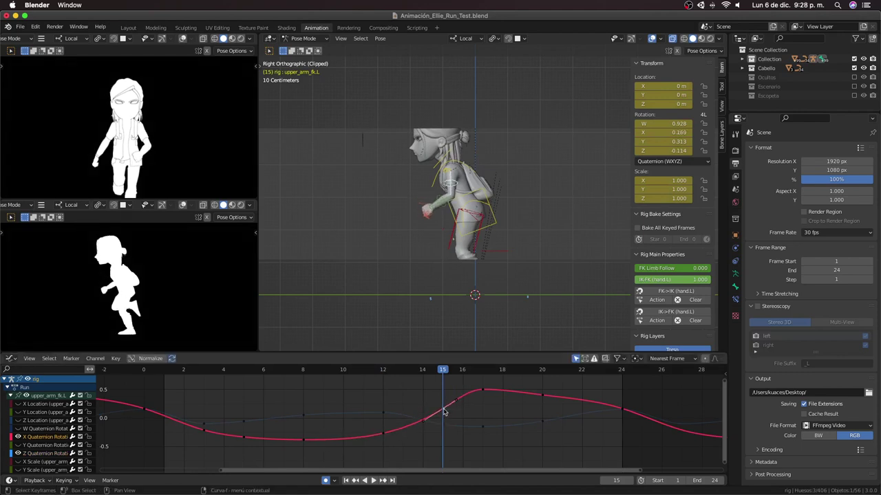
{"action": "key", "text": "g"}
{"action": "left_click", "coordinate": [443, 414]}
{"action": "left_click", "coordinate": [445, 427]}
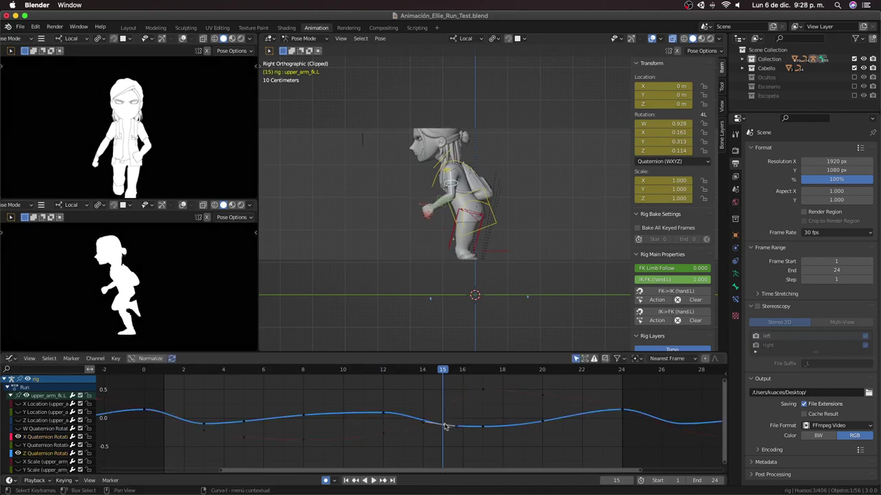
{"action": "key", "text": "g"}
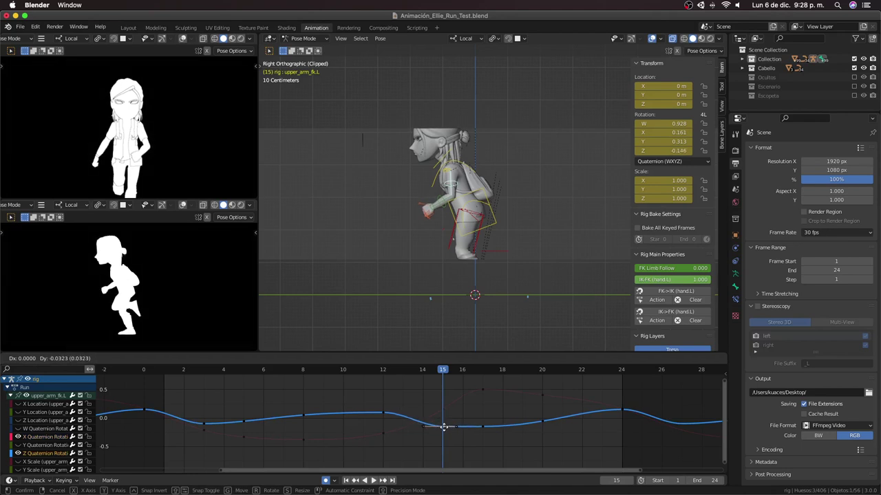
{"action": "left_click", "coordinate": [443, 427]}
Step: Preview to frame 17, then lower the Z key and adjust the X key there
{"action": "key", "text": "space"}
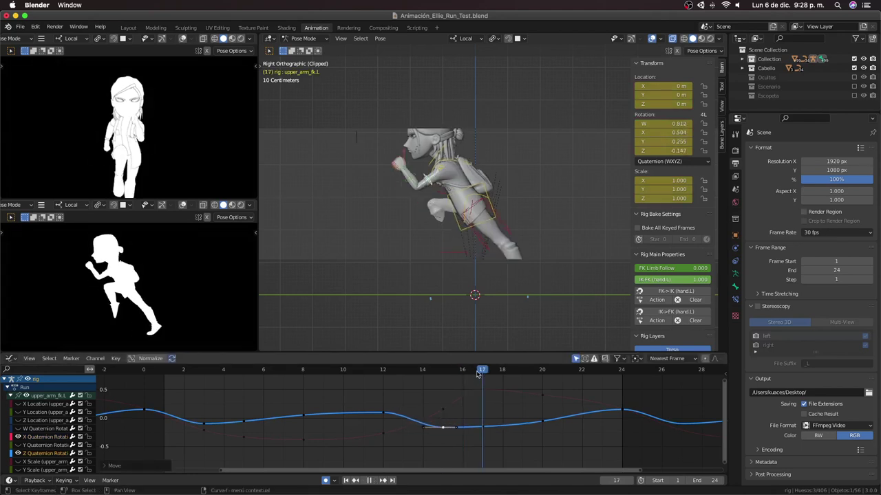
{"action": "key", "text": "space"}
{"action": "key", "text": "g"}
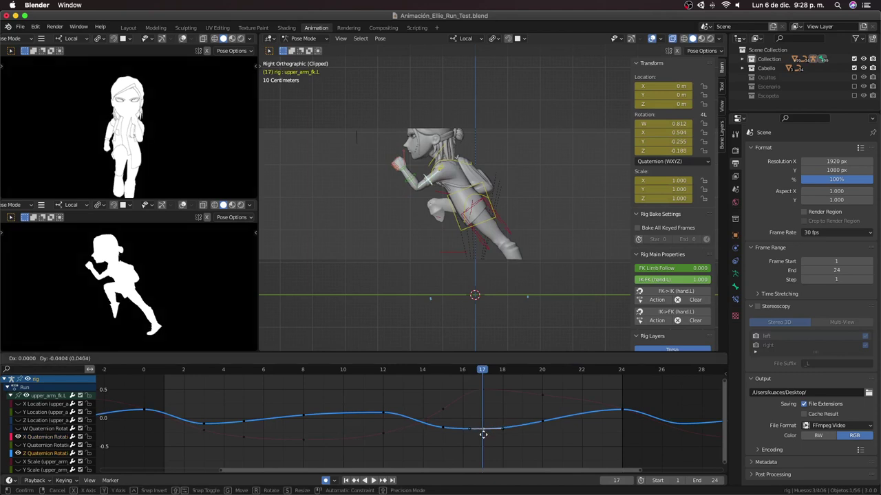
{"action": "left_click", "coordinate": [483, 436]}
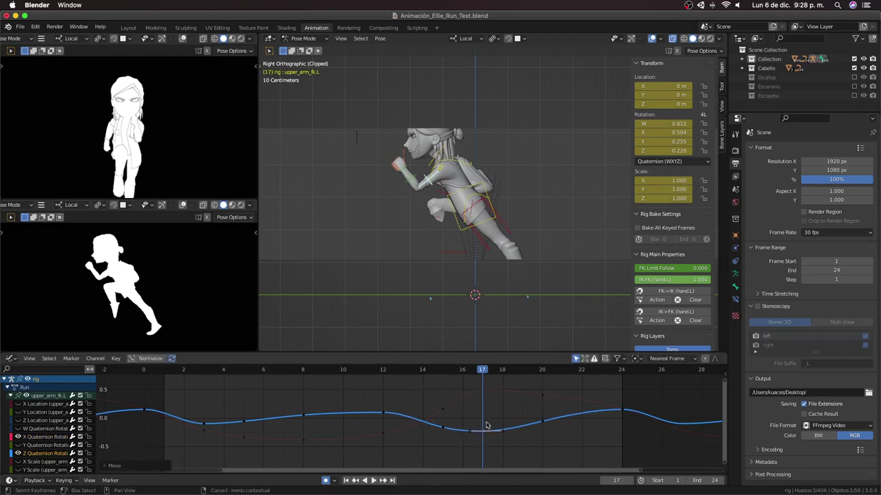
{"action": "left_click", "coordinate": [485, 392]}
{"action": "key", "text": "g"}
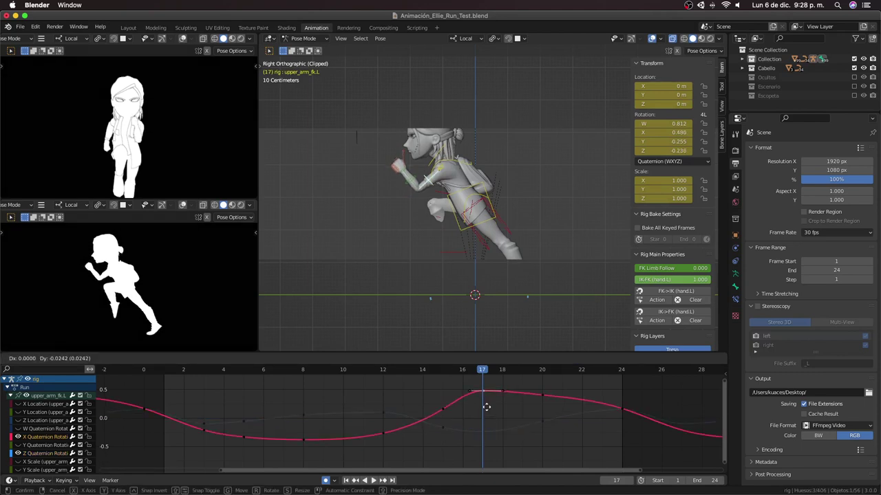
{"action": "left_click", "coordinate": [486, 408]}
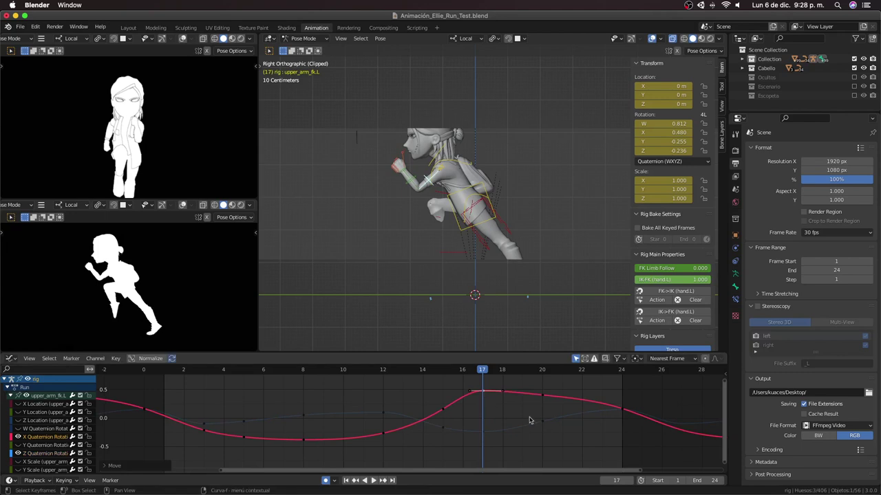
Step: Raise the X quaternion rotation key at frame 20
{"action": "left_click", "coordinate": [541, 374]}
{"action": "left_click", "coordinate": [543, 405]}
{"action": "key", "text": "g"}
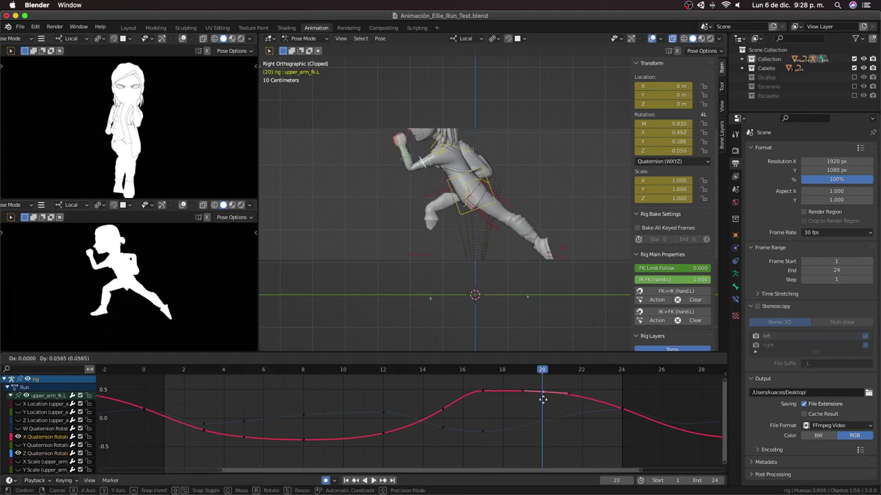
{"action": "left_click", "coordinate": [543, 400]}
{"action": "left_click", "coordinate": [543, 424]}
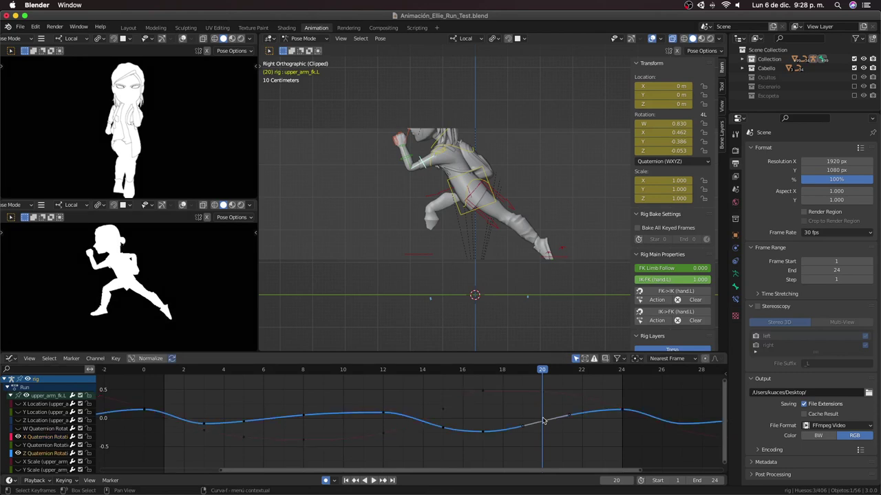
Step: Rotate the frame 17 X rotation key's handles to reshape the peak, then play the cycle
{"action": "left_click", "coordinate": [479, 393]}
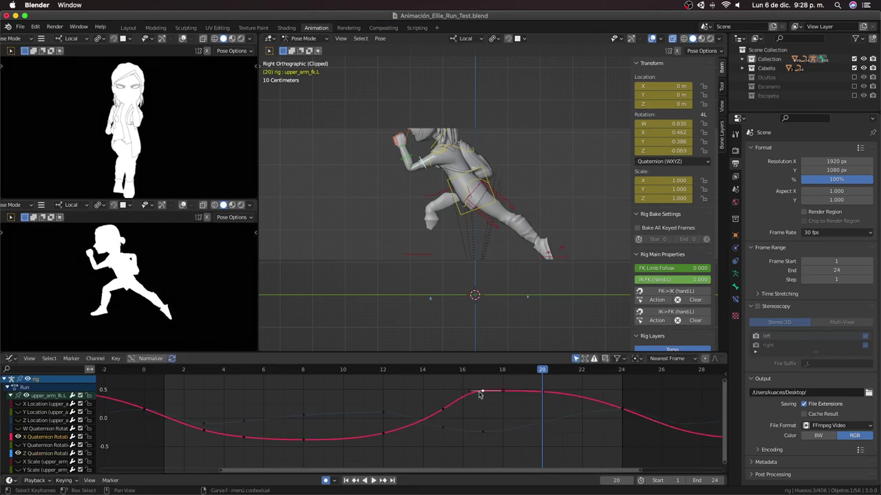
{"action": "left_click", "coordinate": [482, 370]}
{"action": "left_click", "coordinate": [482, 391]}
{"action": "key", "text": "r"}
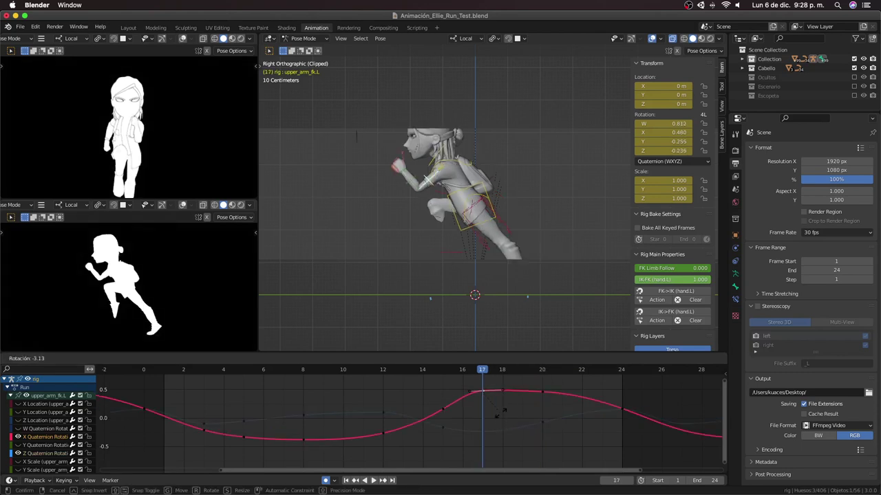
{"action": "left_click", "coordinate": [502, 411]}
{"action": "key", "text": "g"}
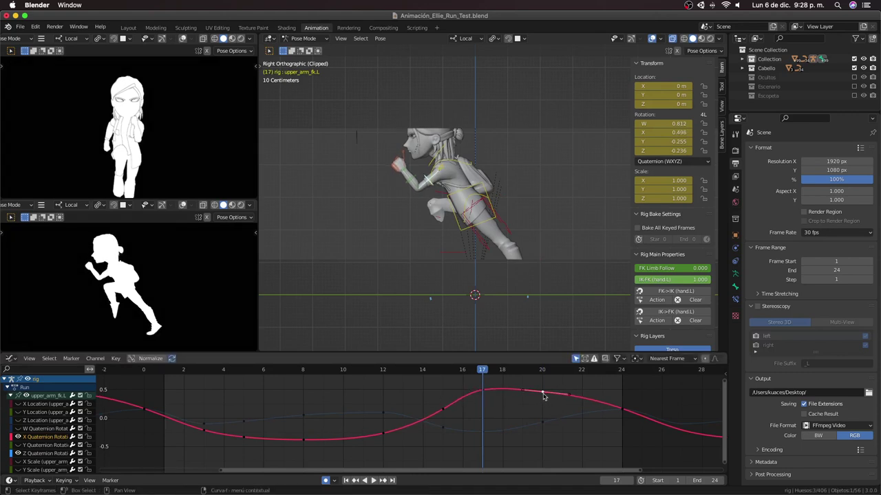
{"action": "key", "text": "Escape"}
{"action": "key", "text": "g"}
{"action": "key", "text": "Escape"}
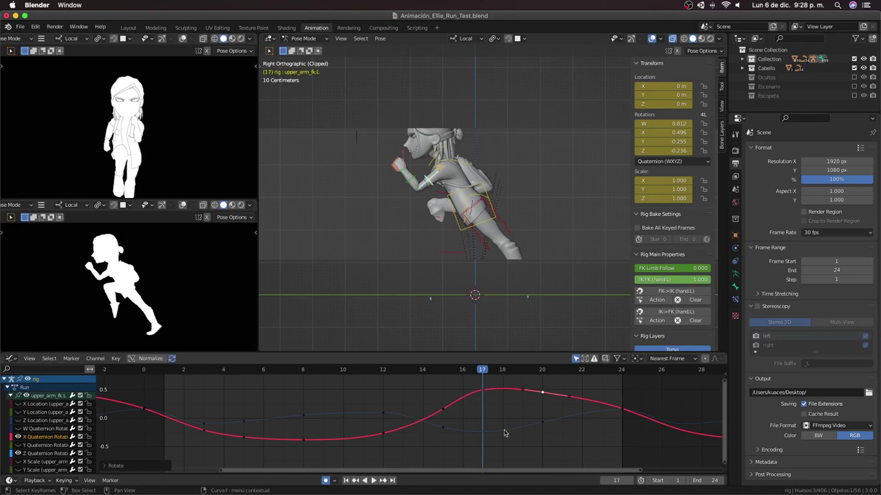
{"action": "key", "text": "space"}
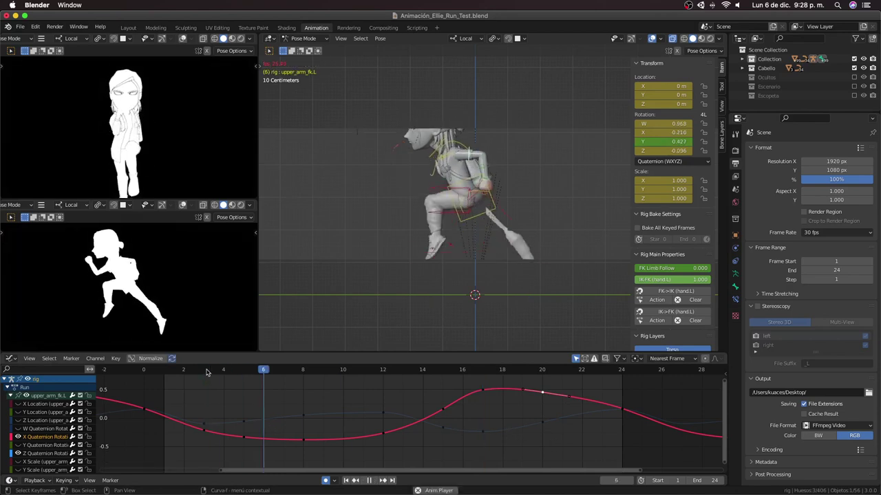
Step: Duplicate the frame 0 Z quaternion key to frame 24 and play the looping arm motion
{"action": "key", "text": "space"}
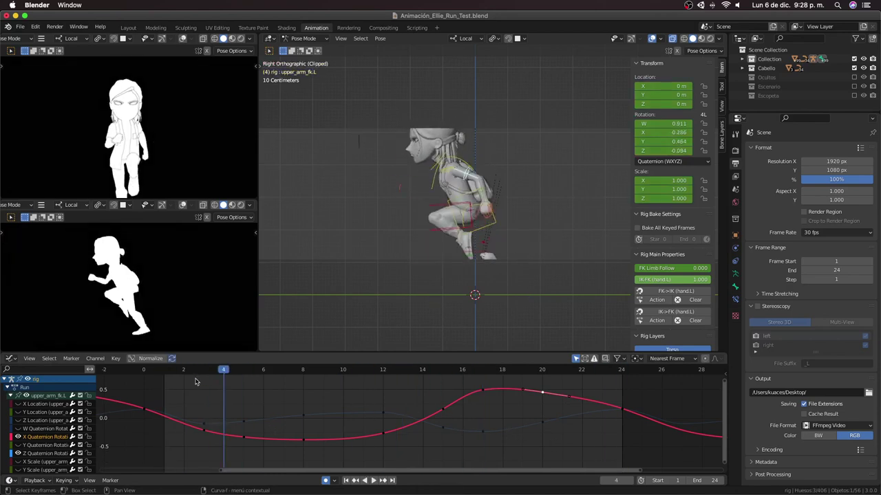
{"action": "left_click", "coordinate": [204, 373]}
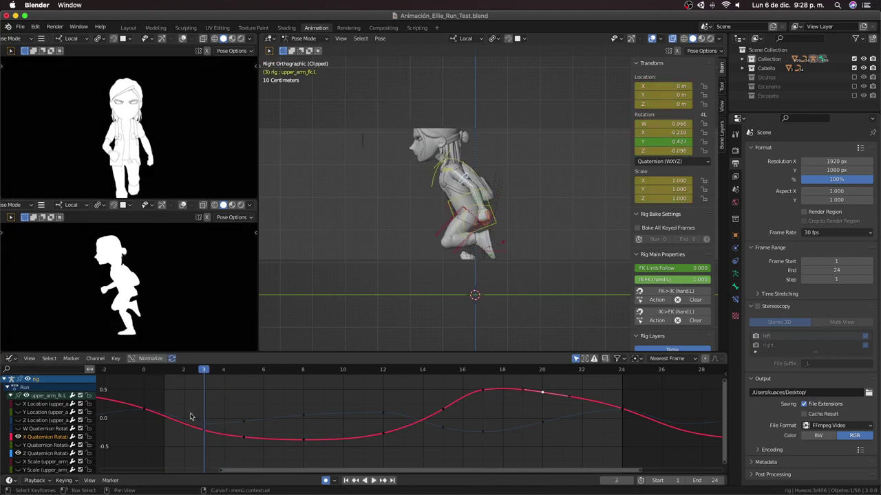
{"action": "left_click", "coordinate": [144, 372]}
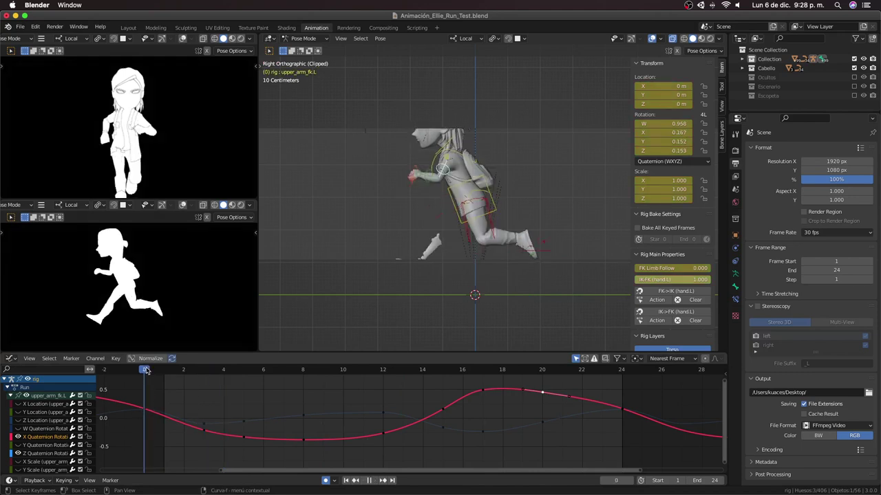
{"action": "left_click", "coordinate": [143, 416]}
{"action": "key", "text": "g"}
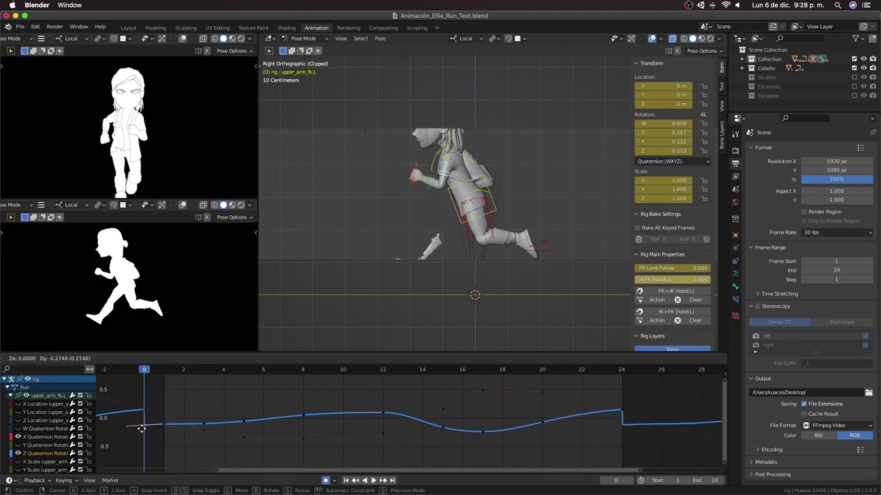
{"action": "key", "text": "x"}
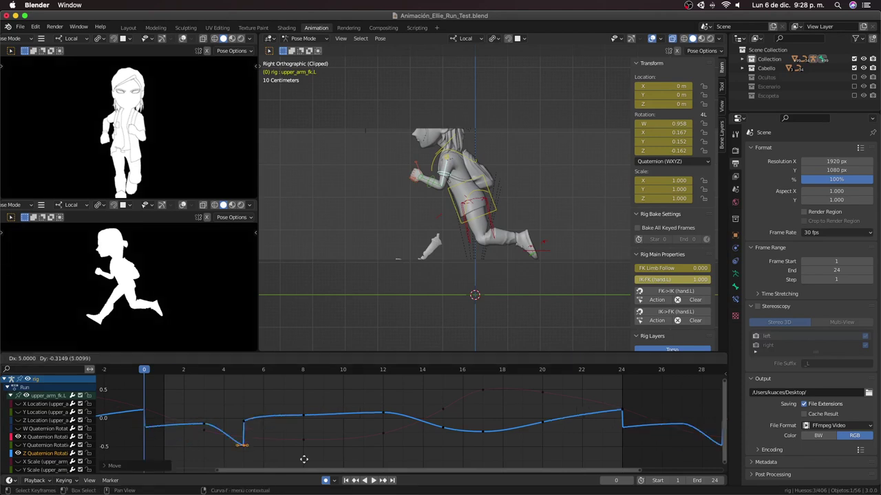
{"action": "left_click", "coordinate": [90, 371]}
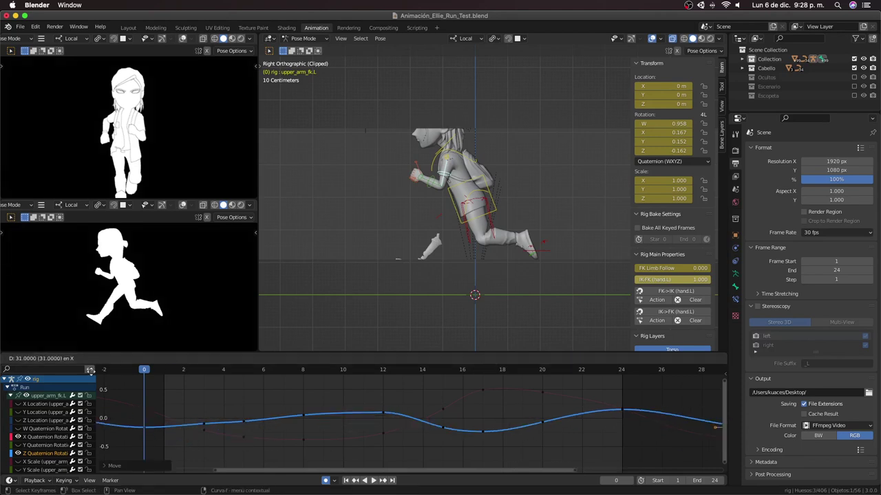
{"action": "left_click", "coordinate": [625, 413]}
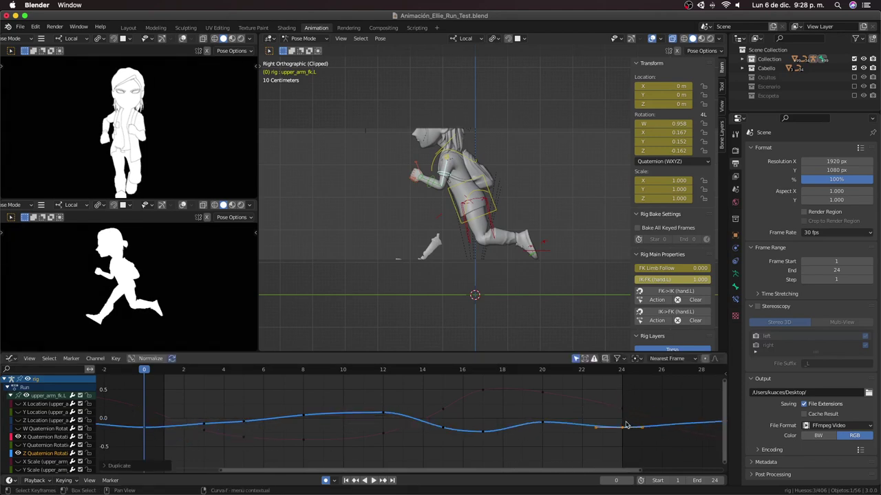
{"action": "key", "text": "space"}
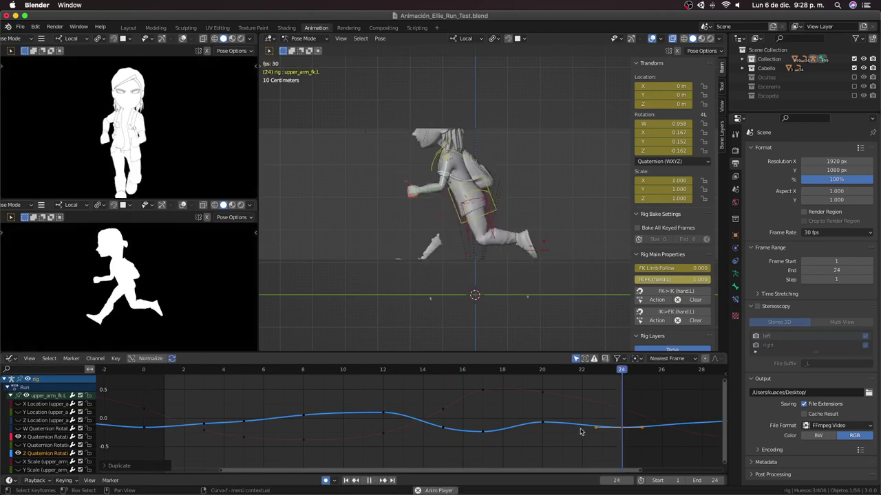
{"action": "mouse_move", "coordinate": [543, 341]}
{"action": "middle_mouse_down"}
{"action": "mouse_move", "coordinate": [520, 245]}
{"action": "mouse_move", "coordinate": [396, 267]}
{"action": "mouse_move", "coordinate": [468, 261]}
{"action": "middle_mouse_up"}
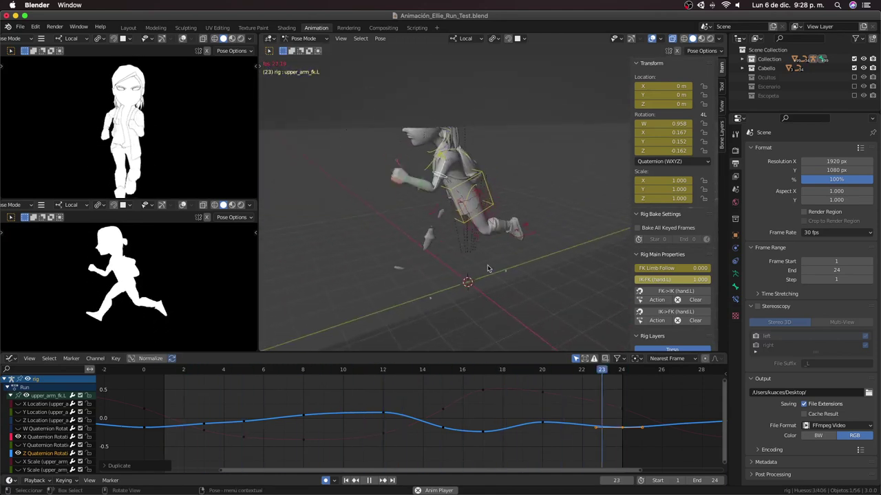
Step: Nudge the upper_arm_fk.L Z rotation key near frame 20 and replay the animation
{"action": "key", "text": "space"}
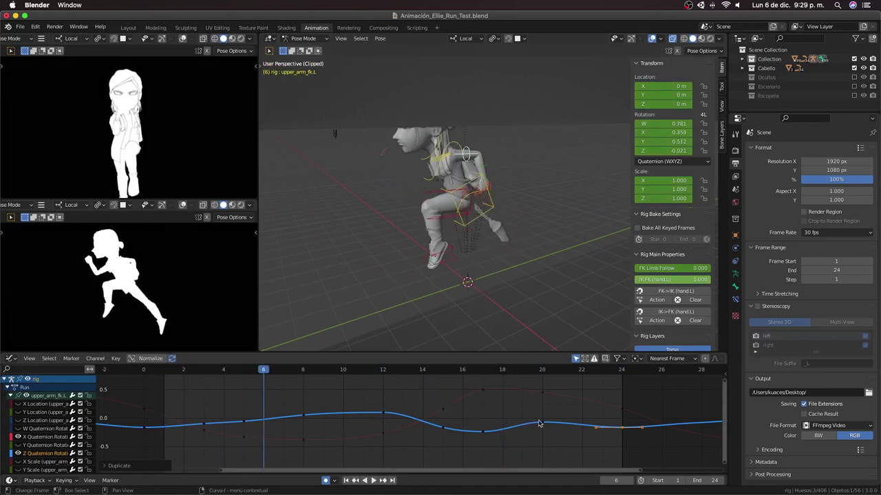
{"action": "key", "text": "space"}
{"action": "key", "text": "g"}
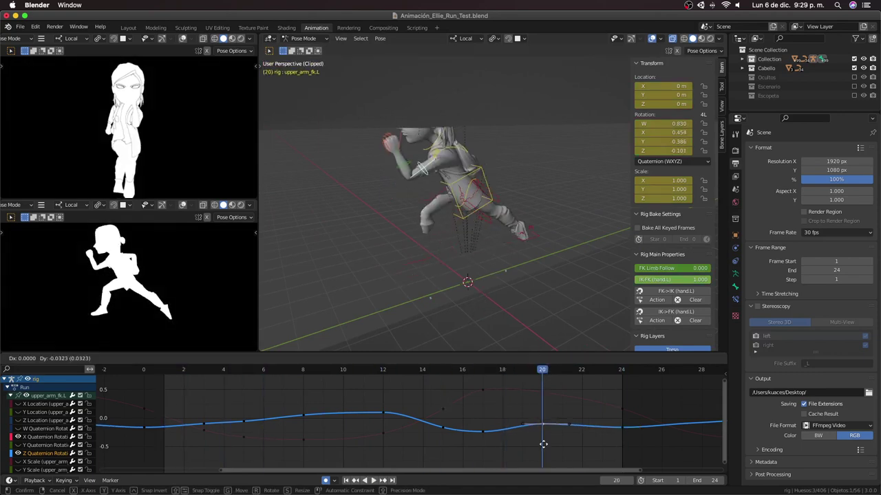
{"action": "left_click", "coordinate": [543, 442]}
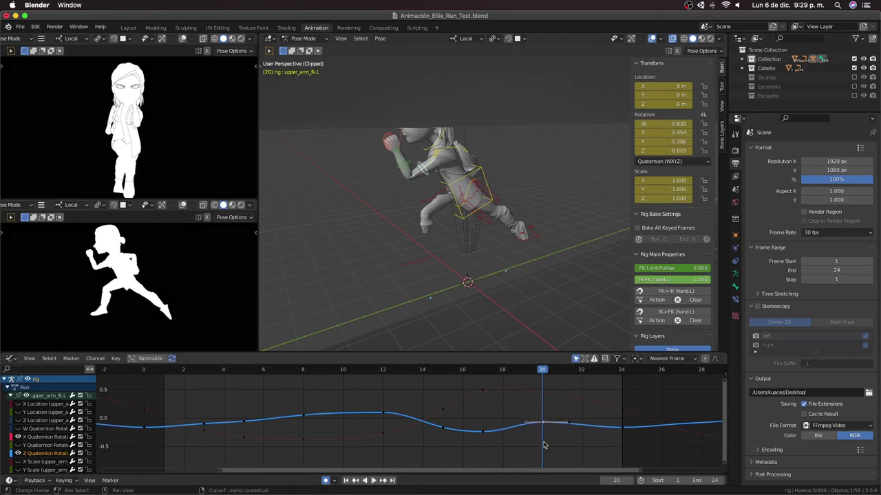
{"action": "key", "text": "space"}
Step: Stop in a side view, select forearm_fk.L and fit its curves in the graph
{"action": "middle_click_drag", "start_coordinate": [494, 294], "coordinate": [411, 182]}
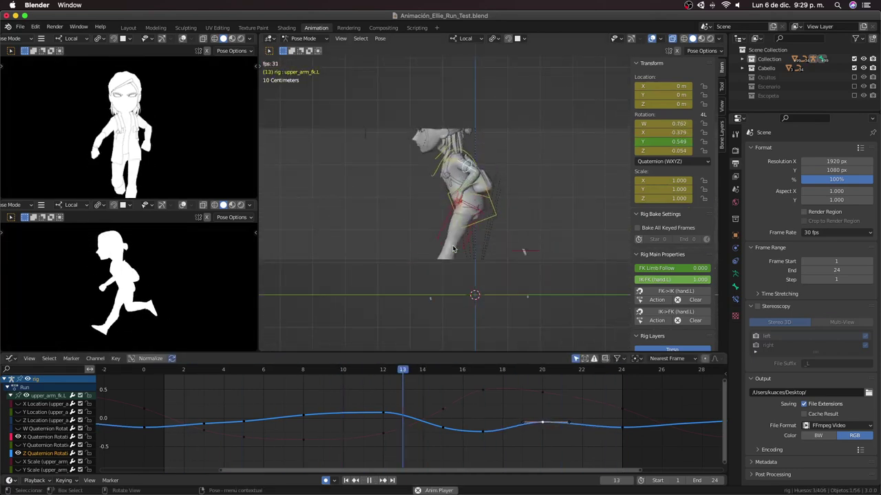
{"action": "key", "text": "space"}
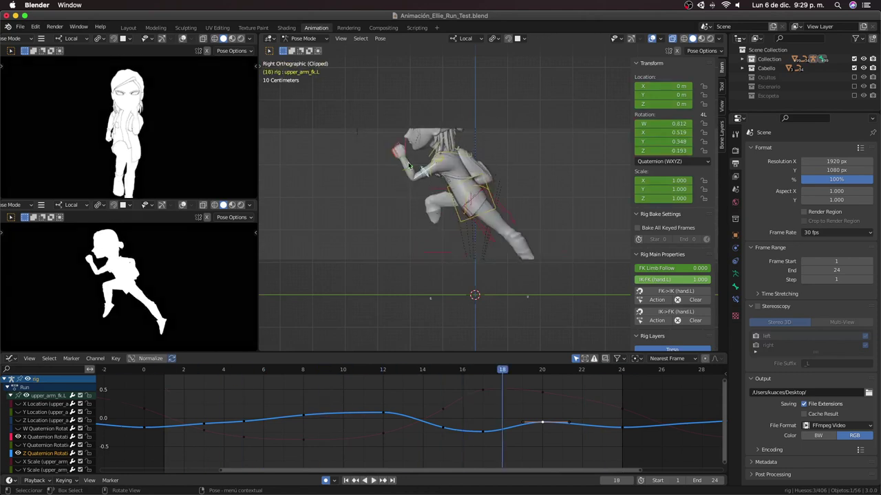
{"action": "left_click", "coordinate": [408, 166]}
{"action": "key", "text": "Home"}
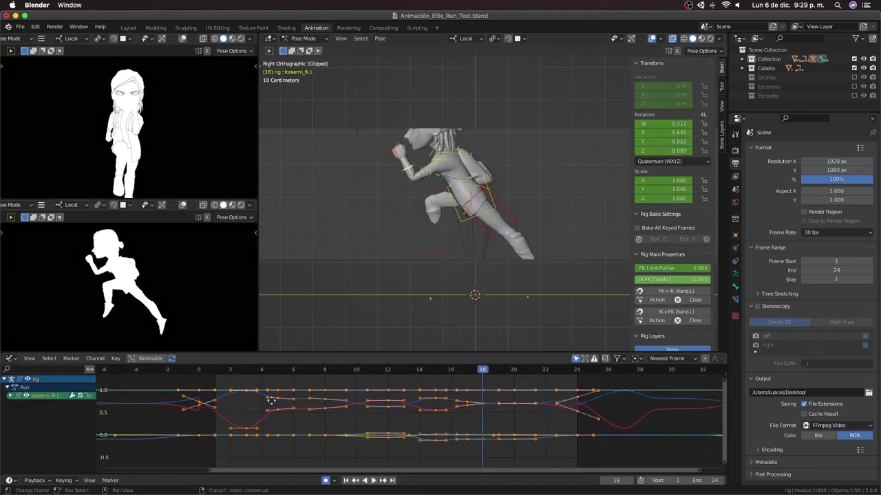
Step: Duplicate the forearm_fk.L frame-0 keys to frame 24
{"action": "scroll", "coordinate": [234, 423], "scroll_direction": "up", "scroll_amount": 2}
{"action": "left_click", "coordinate": [497, 413]}
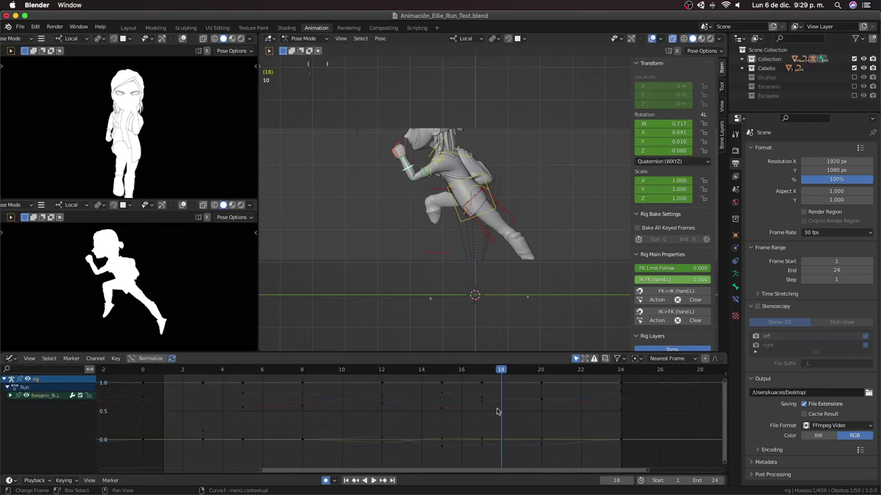
{"action": "key", "text": "a"}
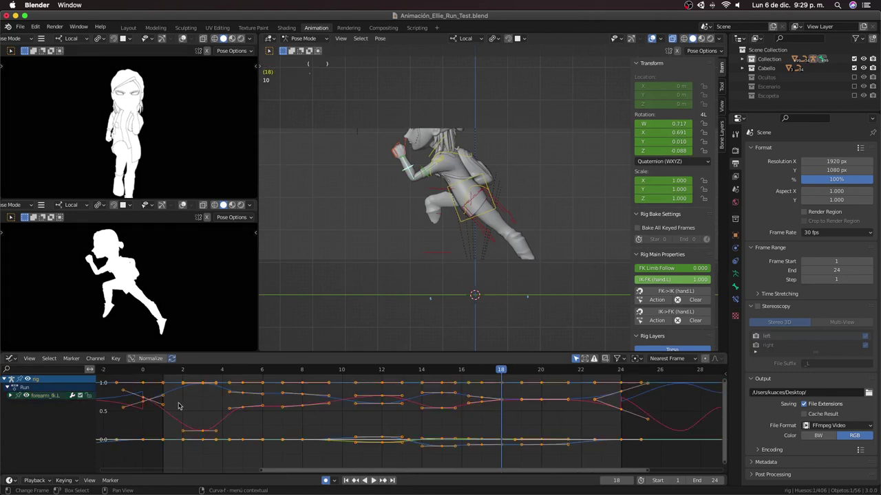
{"action": "left_click", "coordinate": [160, 407]}
{"action": "left_click", "coordinate": [146, 397]}
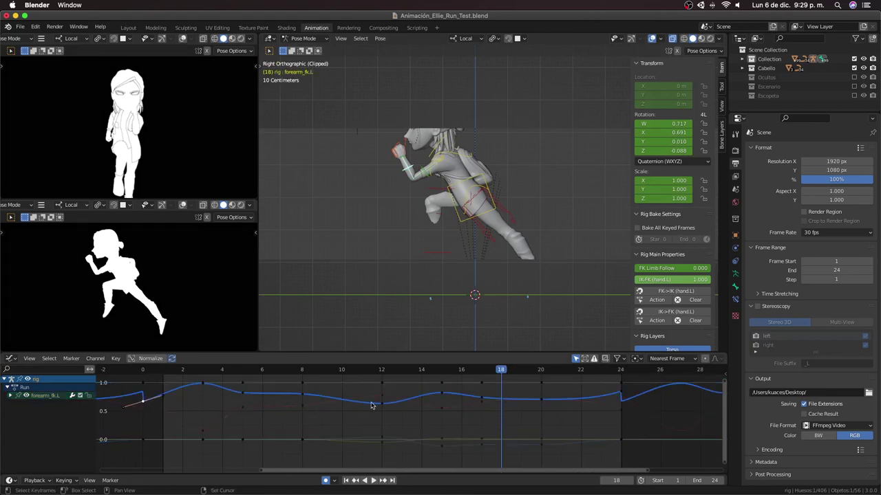
{"action": "left_click_drag", "start_coordinate": [132, 396], "coordinate": [147, 418]}
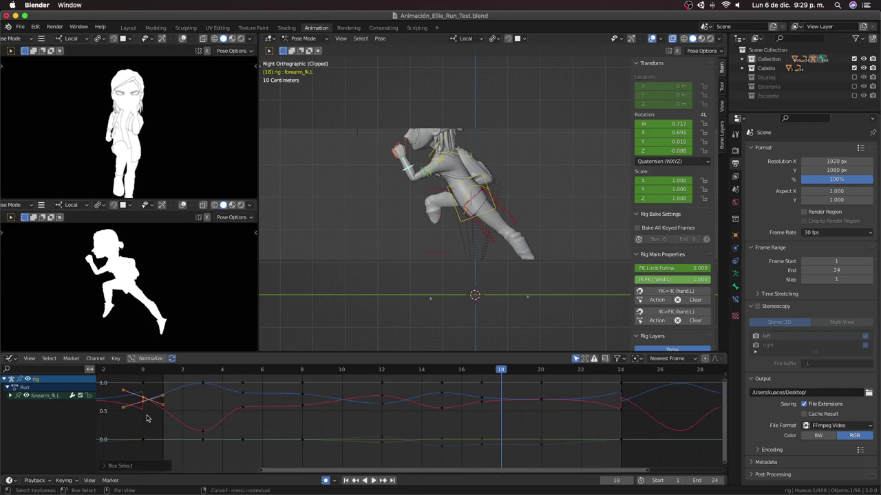
{"action": "left_click", "coordinate": [143, 372]}
{"action": "key", "text": "g"}
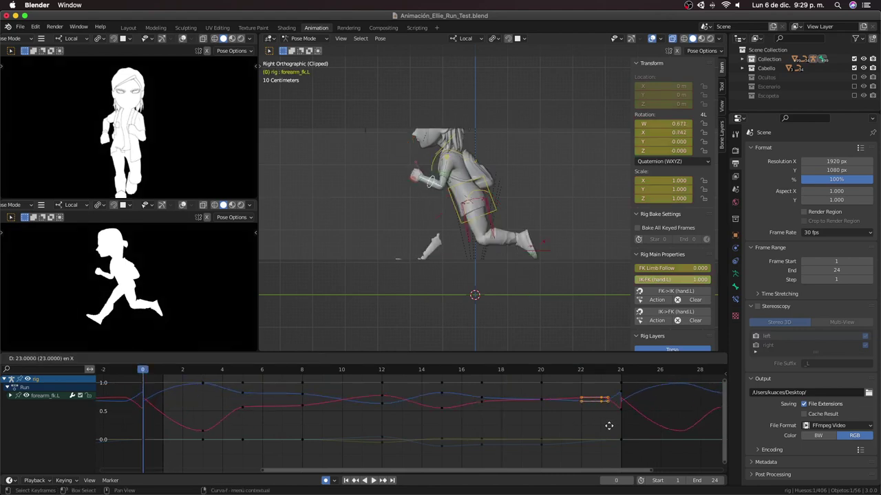
{"action": "left_click", "coordinate": [618, 430]}
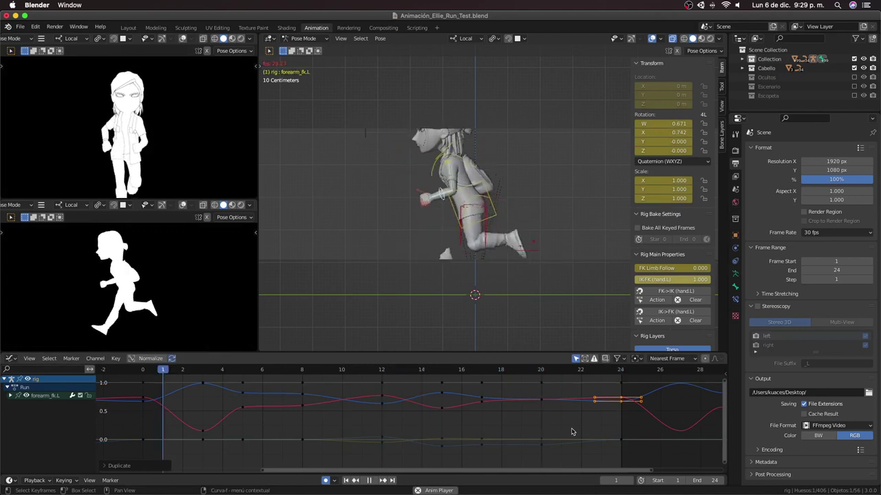
Step: Adjust the forearm rotation keys near frames 5 and 8, flattening the red curve
{"action": "left_click", "coordinate": [206, 373]}
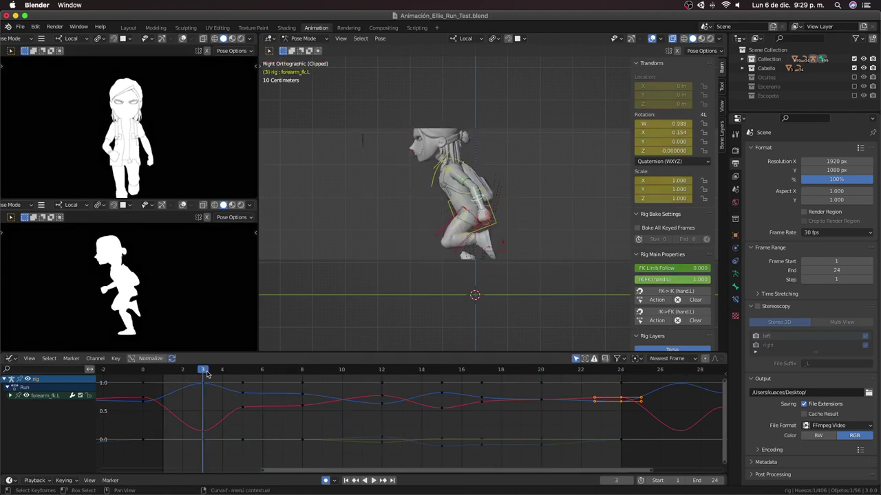
{"action": "left_click_drag", "start_coordinate": [206, 374], "coordinate": [240, 371]}
{"action": "left_click", "coordinate": [238, 406]}
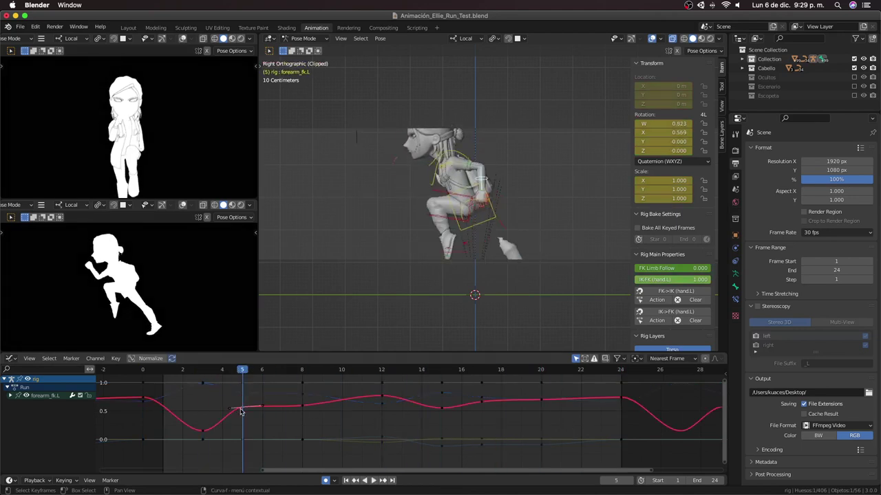
{"action": "key", "text": "g"}
{"action": "left_click", "coordinate": [258, 420]}
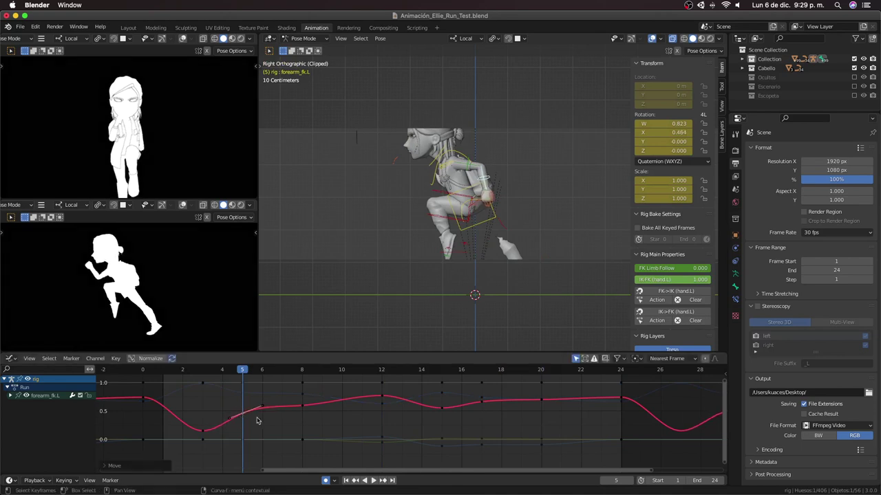
{"action": "left_click", "coordinate": [303, 374]}
{"action": "key", "text": "g"}
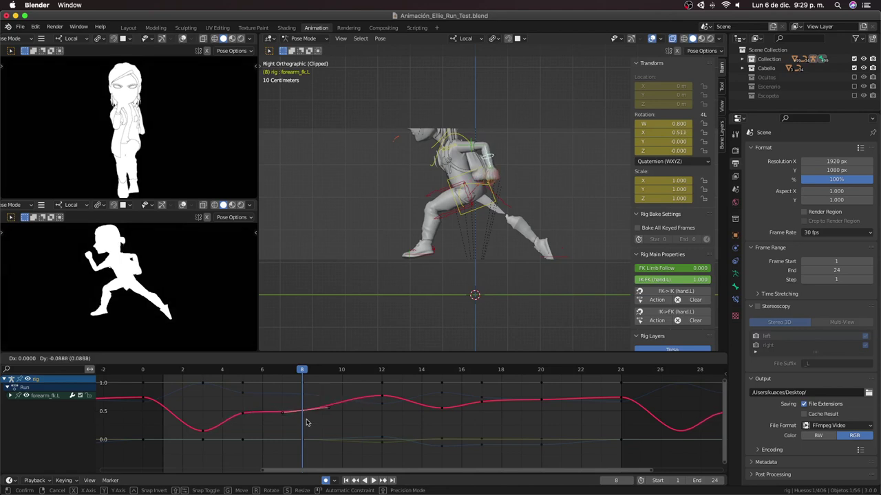
{"action": "left_click", "coordinate": [306, 425]}
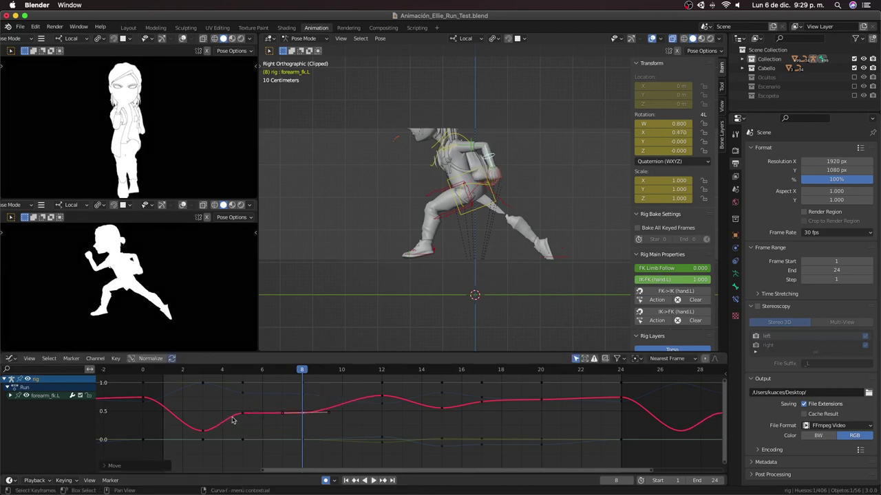
{"action": "left_click", "coordinate": [243, 370]}
{"action": "left_click_drag", "start_coordinate": [242, 416], "coordinate": [240, 414]}
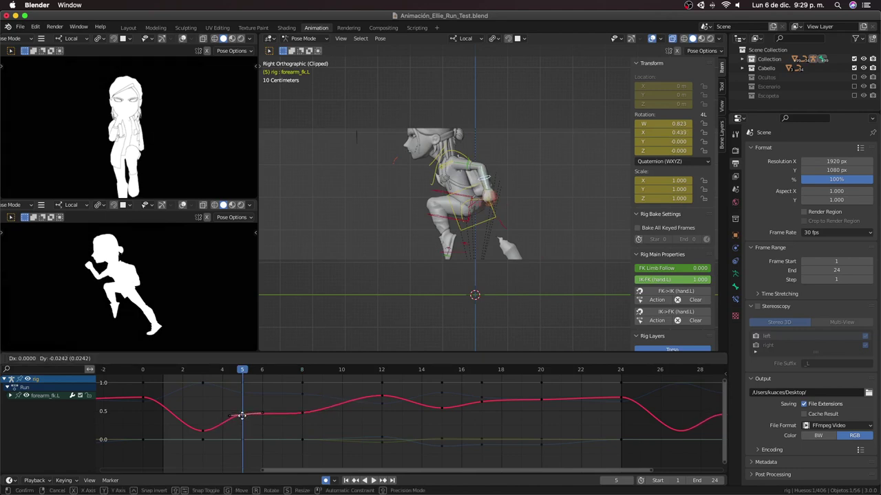
Step: Play back and tweak the keys near frames 12 and 17
{"action": "key", "text": "space"}
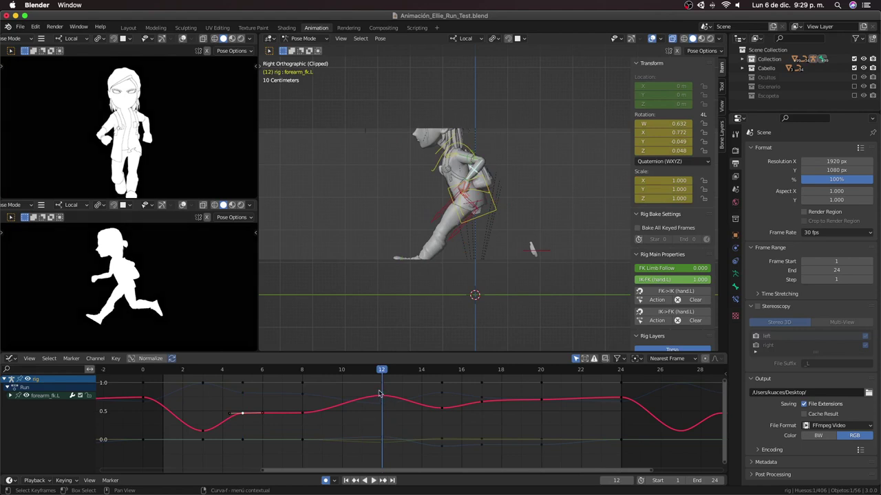
{"action": "left_click_drag", "start_coordinate": [380, 398], "coordinate": [383, 396]}
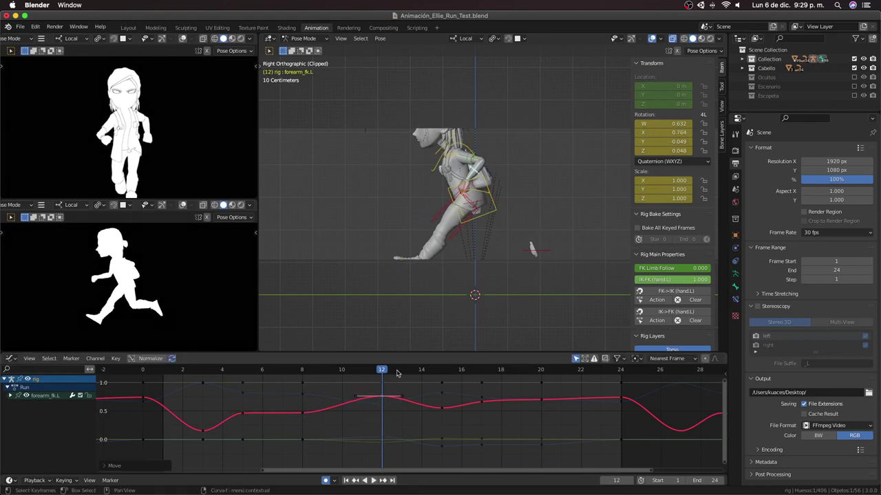
{"action": "key", "text": "space"}
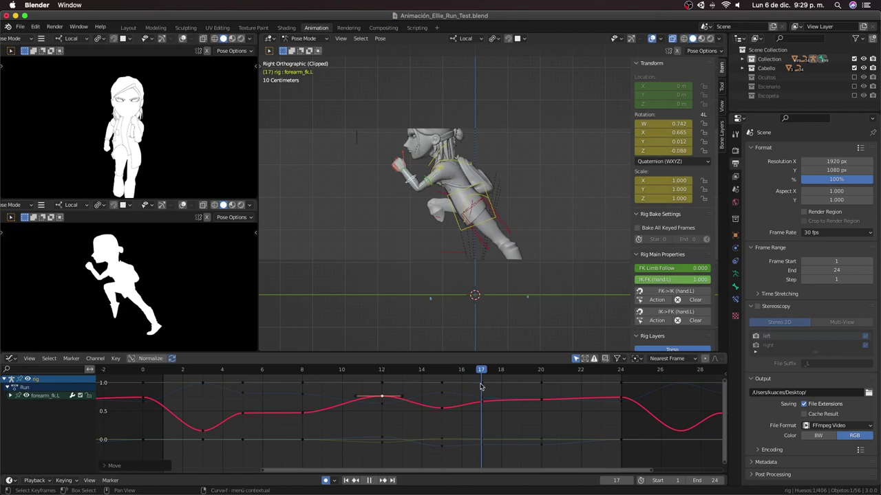
{"action": "key", "text": "space"}
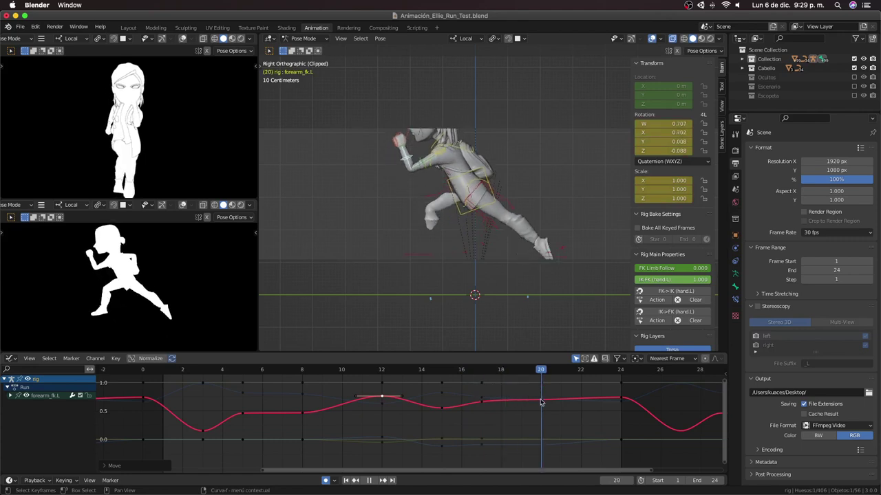
{"action": "left_click", "coordinate": [541, 401]}
{"action": "left_click_drag", "start_coordinate": [541, 402], "coordinate": [482, 410]}
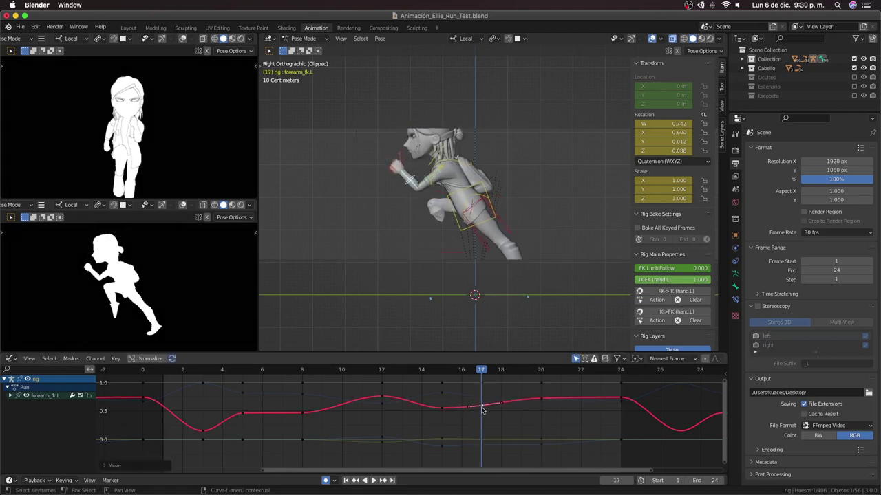
Step: Lower the forearm curve's frame 24 key by about 0.08
{"action": "left_click", "coordinate": [622, 401]}
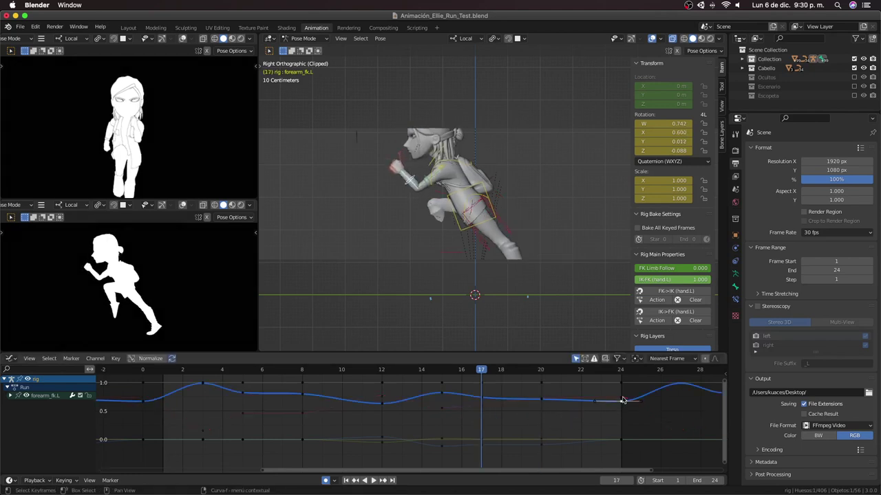
{"action": "left_click", "coordinate": [622, 399]}
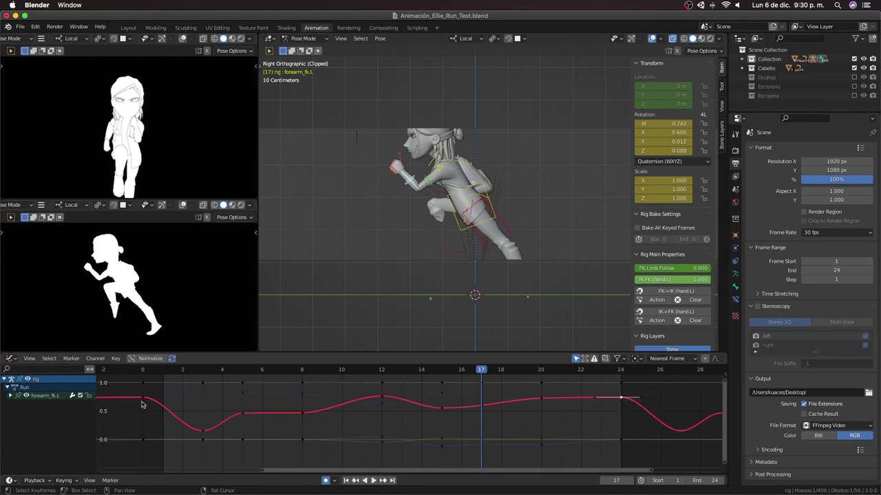
{"action": "key", "text": "alt+h"}
{"action": "key", "text": "ctrl+z"}
{"action": "left_click", "coordinate": [619, 371]}
{"action": "key", "text": "g"}
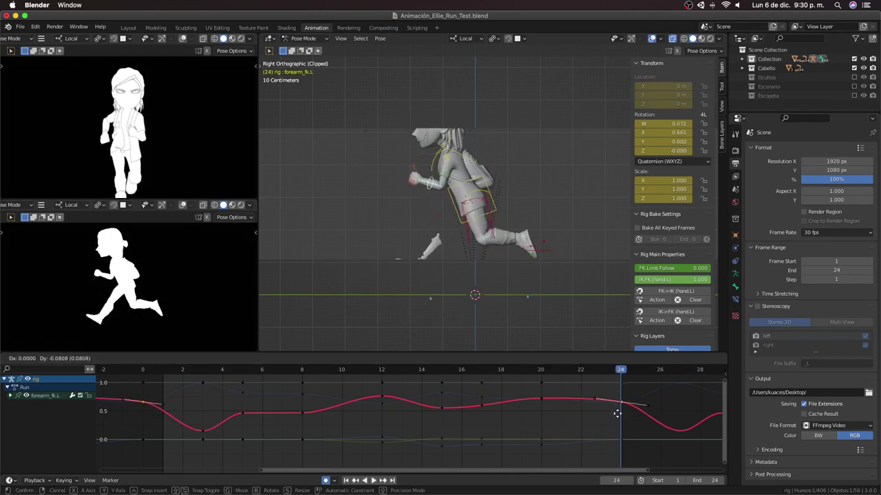
{"action": "left_click", "coordinate": [617, 412]}
Step: Preview the loop, stop at frame 23 and select the hand_fk.L bone
{"action": "key", "text": "space"}
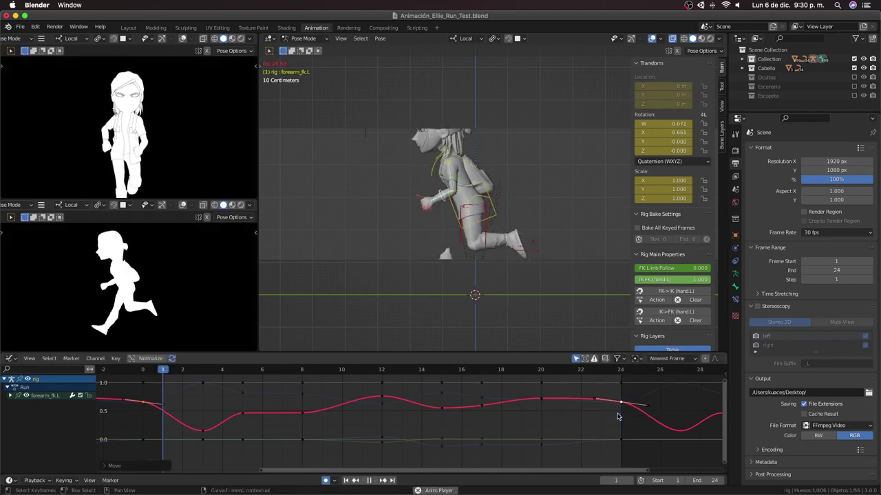
{"action": "mouse_move", "coordinate": [426, 227]}
{"action": "middle_mouse_down"}
{"action": "mouse_move", "coordinate": [408, 216]}
{"action": "mouse_move", "coordinate": [437, 214]}
{"action": "middle_mouse_up"}
{"action": "key", "text": "space"}
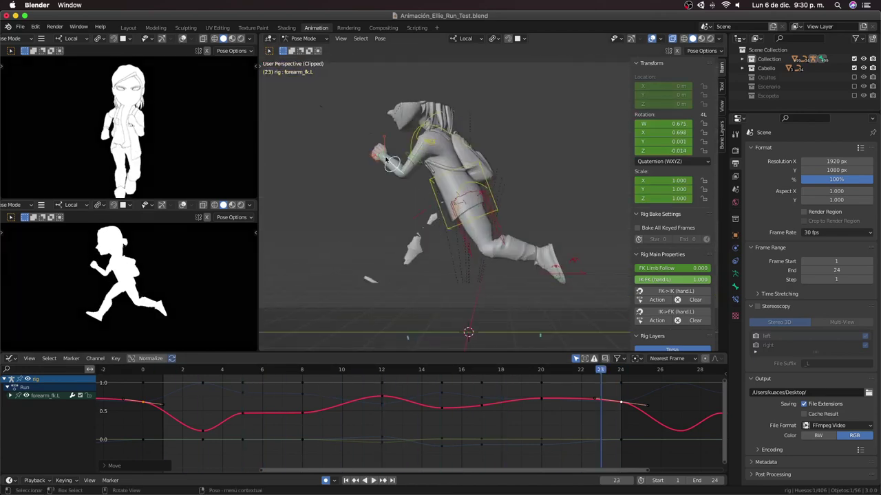
{"action": "left_click", "coordinate": [380, 156]}
Step: Fit the hand_fk.L curves and adjust the green curve's keys at frames 8 and 5
{"action": "left_click", "coordinate": [344, 416]}
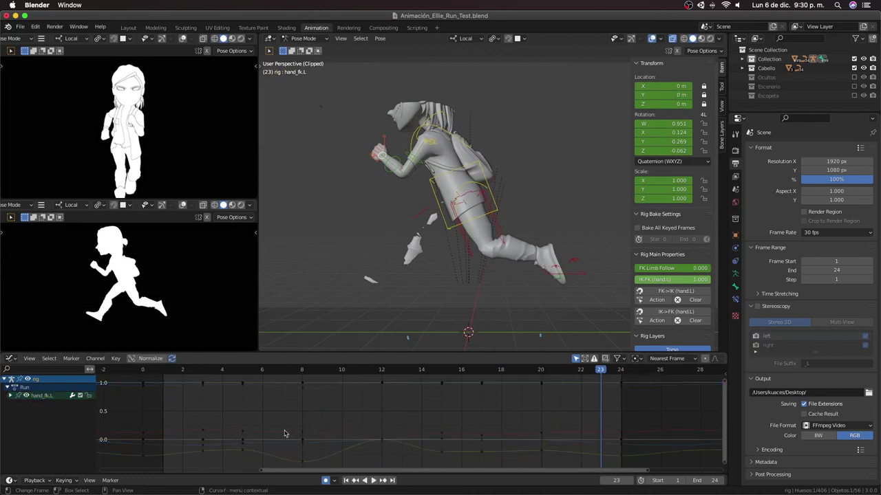
{"action": "left_click", "coordinate": [249, 372]}
{"action": "key", "text": "space"}
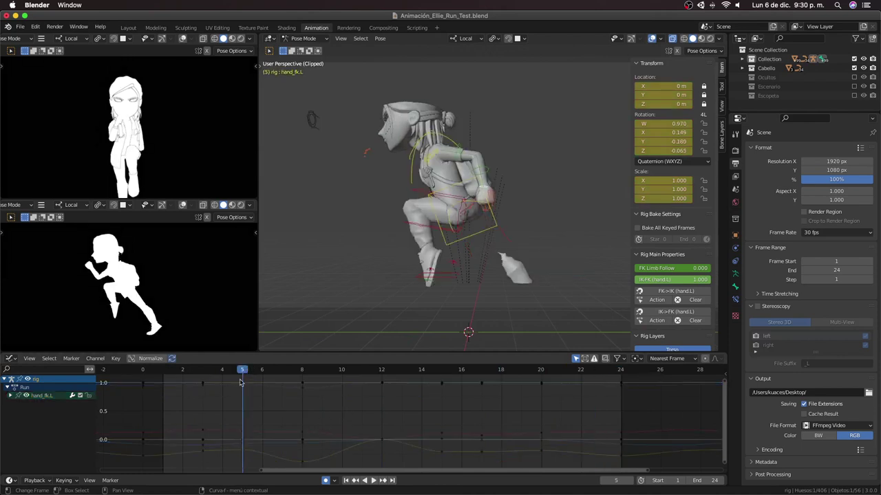
{"action": "key", "text": "a"}
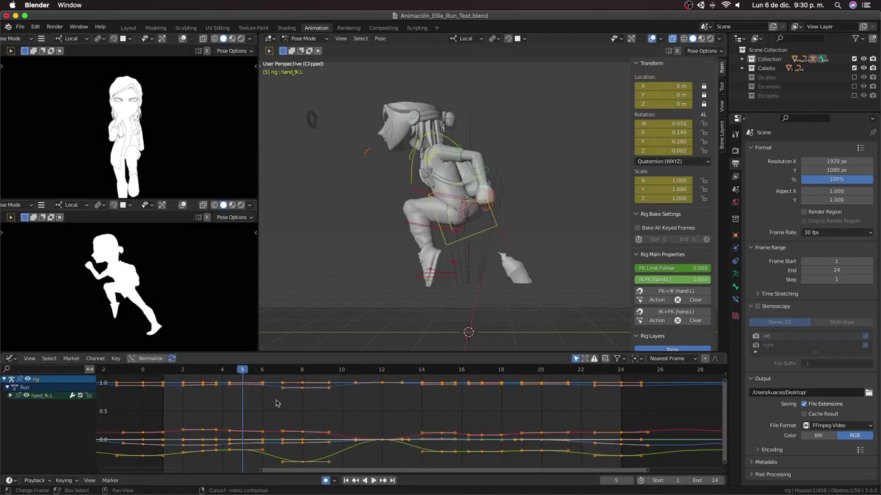
{"action": "key", "text": "Home"}
{"action": "left_click", "coordinate": [315, 454]}
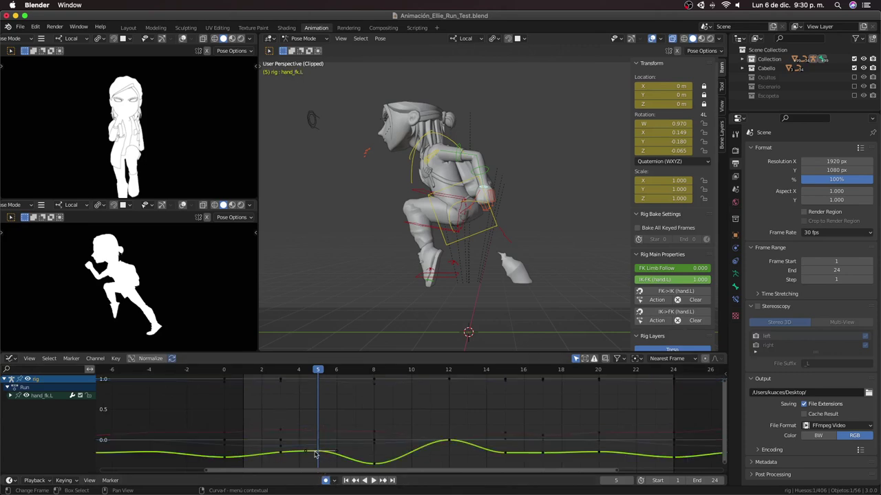
{"action": "left_click", "coordinate": [373, 370]}
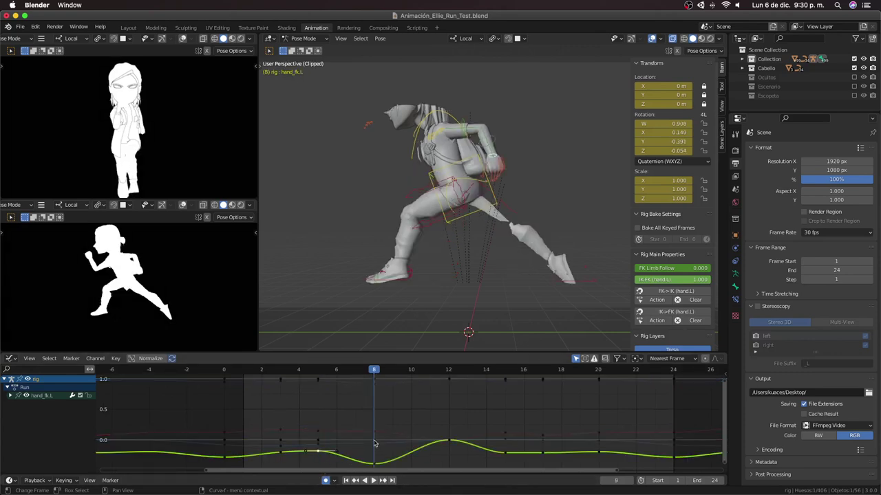
{"action": "left_click_drag", "start_coordinate": [375, 465], "coordinate": [375, 456]}
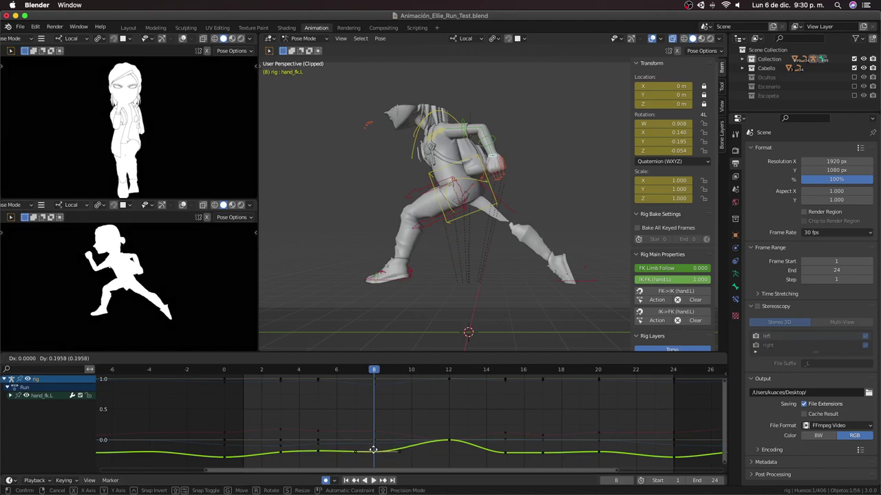
{"action": "left_click", "coordinate": [329, 372]}
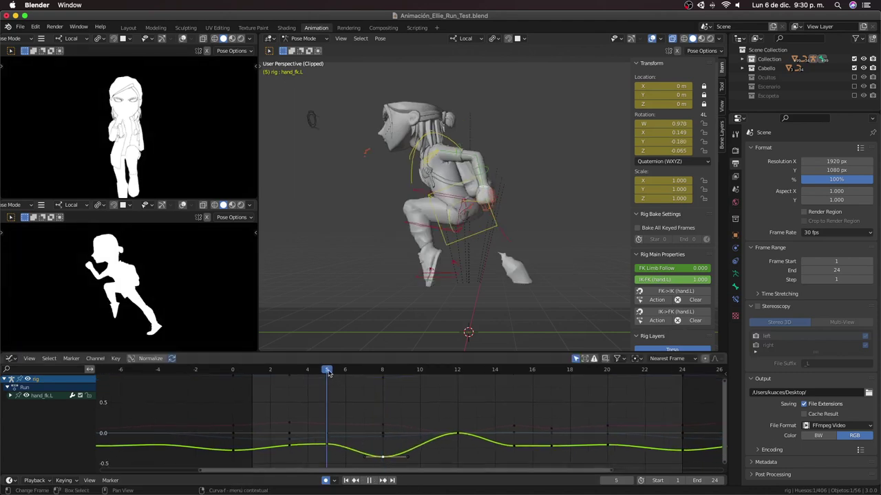
{"action": "mouse_move", "coordinate": [325, 446]}
{"action": "left_mouse_down"}
{"action": "mouse_move", "coordinate": [325, 459]}
{"action": "mouse_move", "coordinate": [311, 465]}
{"action": "mouse_move", "coordinate": [329, 463]}
{"action": "left_mouse_up"}
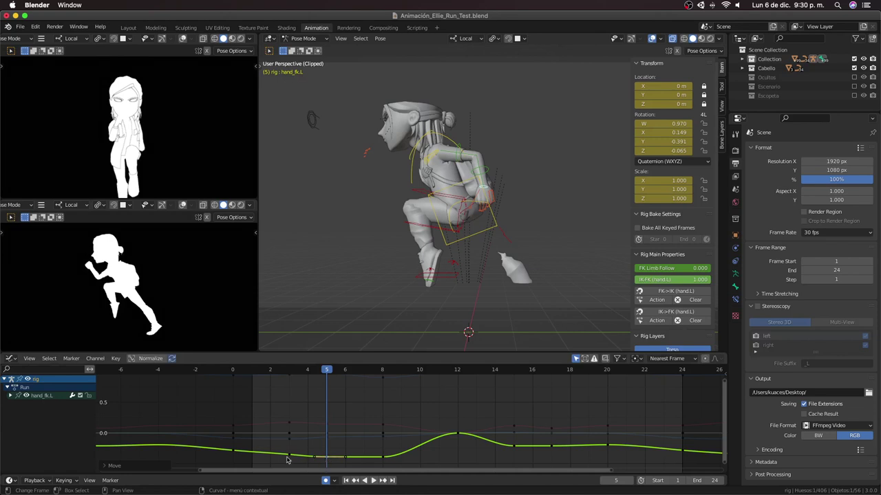
Step: Reshape keys at frame 15 and near frame 20 (lowered ~0.015), then play and orbit
{"action": "middle_click_drag", "start_coordinate": [440, 449], "coordinate": [411, 444]}
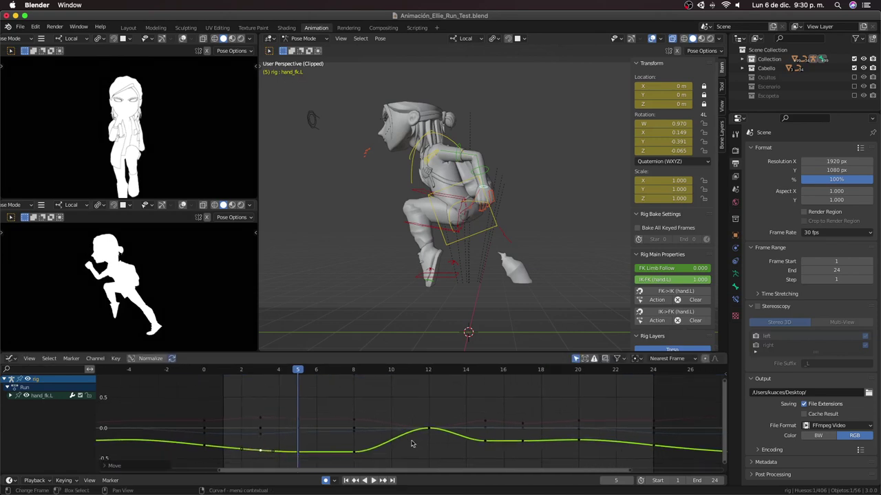
{"action": "left_click", "coordinate": [493, 371]}
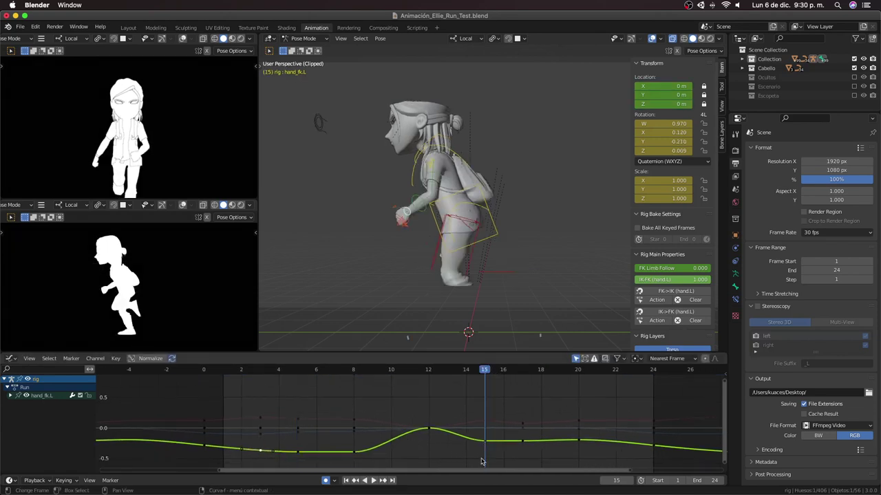
{"action": "left_click_drag", "start_coordinate": [486, 452], "coordinate": [485, 440]}
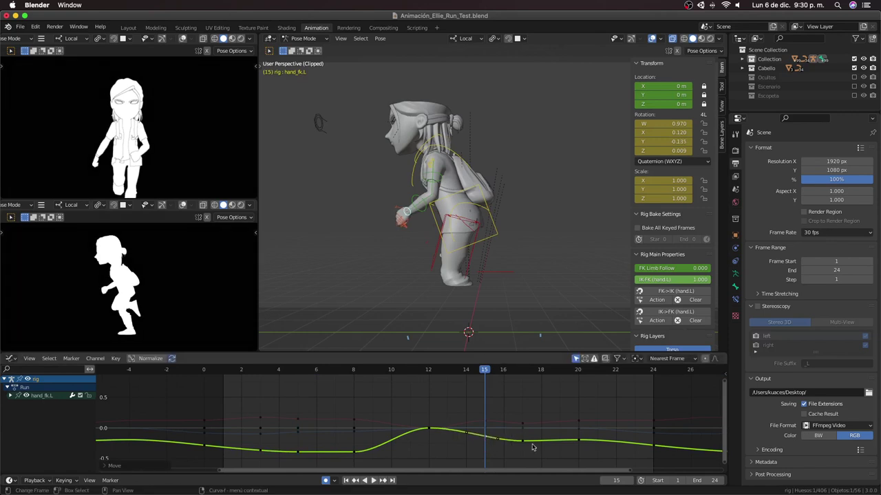
{"action": "middle_click_drag", "start_coordinate": [540, 451], "coordinate": [492, 430]}
{"action": "left_click_drag", "start_coordinate": [529, 424], "coordinate": [527, 421]}
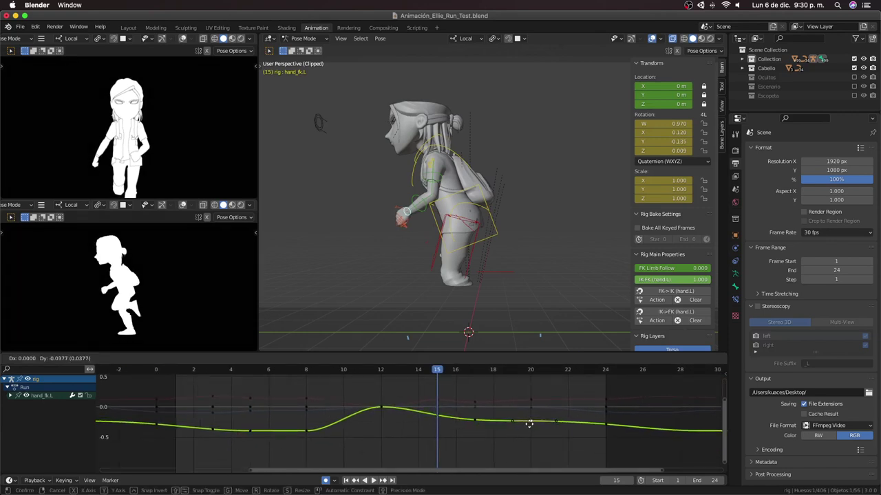
{"action": "key", "text": "g"}
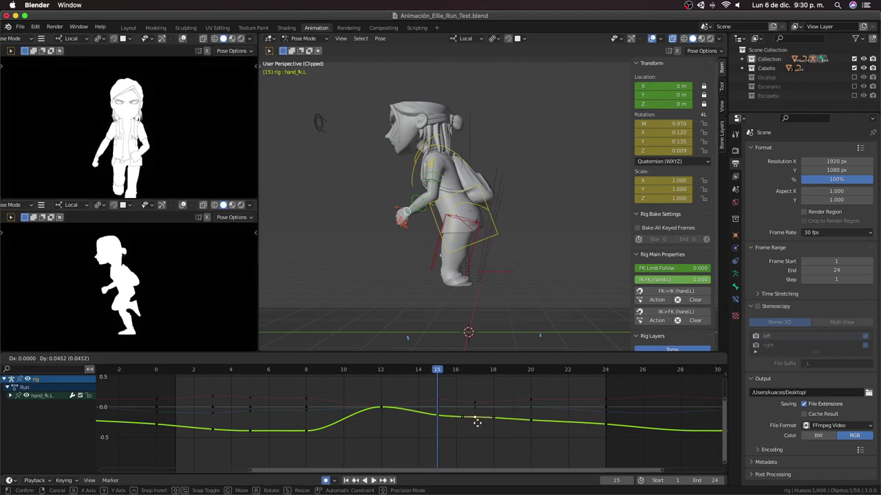
{"action": "left_click", "coordinate": [477, 420]}
{"action": "left_click", "coordinate": [532, 421]}
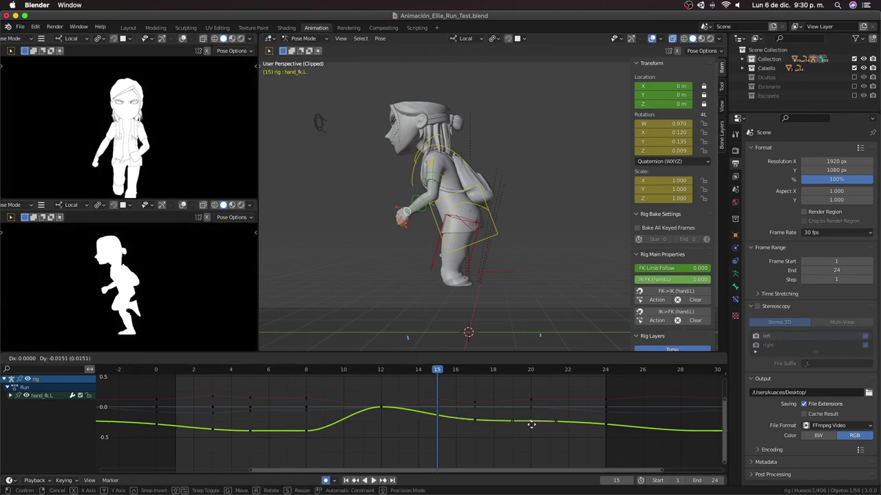
{"action": "key", "text": "space"}
{"action": "mouse_move", "coordinate": [411, 287]}
{"action": "middle_mouse_down"}
{"action": "mouse_move", "coordinate": [447, 236]}
{"action": "mouse_move", "coordinate": [638, 47]}
{"action": "mouse_move", "coordinate": [427, 228]}
{"action": "mouse_move", "coordinate": [539, 224]}
{"action": "mouse_move", "coordinate": [417, 232]}
{"action": "mouse_move", "coordinate": [483, 218]}
{"action": "middle_mouse_up"}
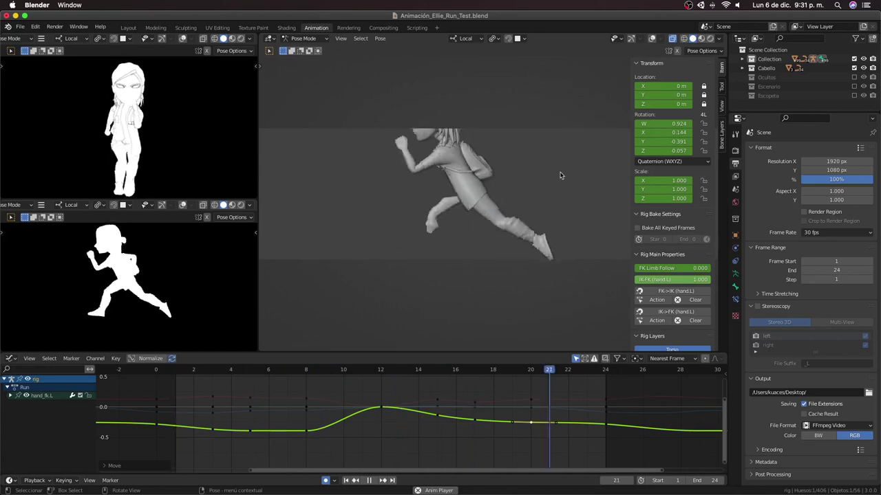
Step: Hide overlays and switch to Material Preview shading, orbiting to watch the run from the front
{"action": "left_click", "coordinate": [652, 38]}
{"action": "left_click", "coordinate": [651, 37]}
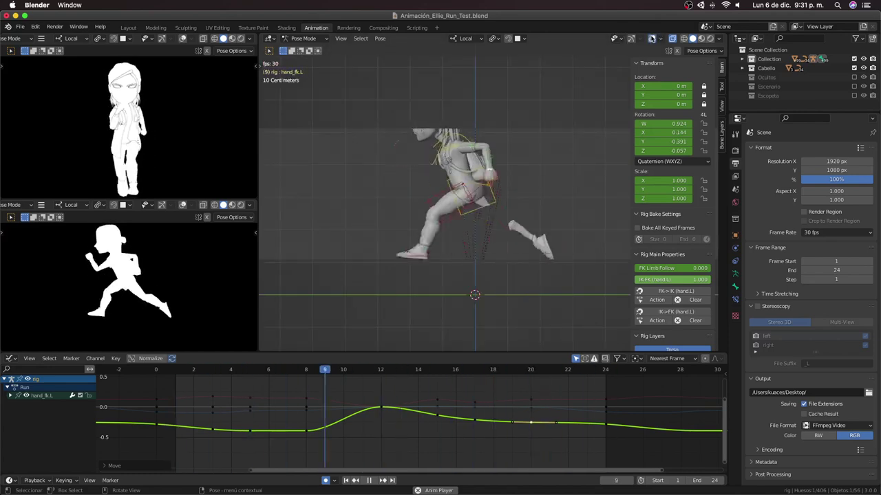
{"action": "scroll", "coordinate": [511, 196], "scroll_direction": "down", "scroll_amount": 3}
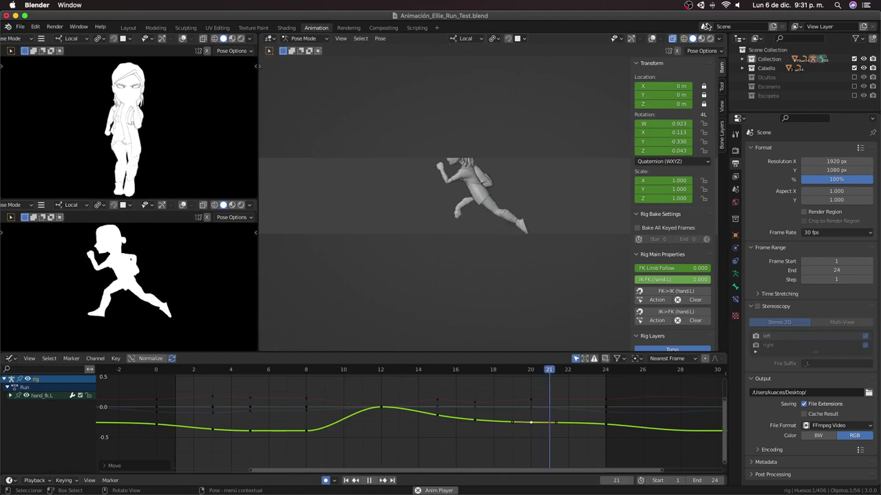
{"action": "left_click", "coordinate": [701, 39]}
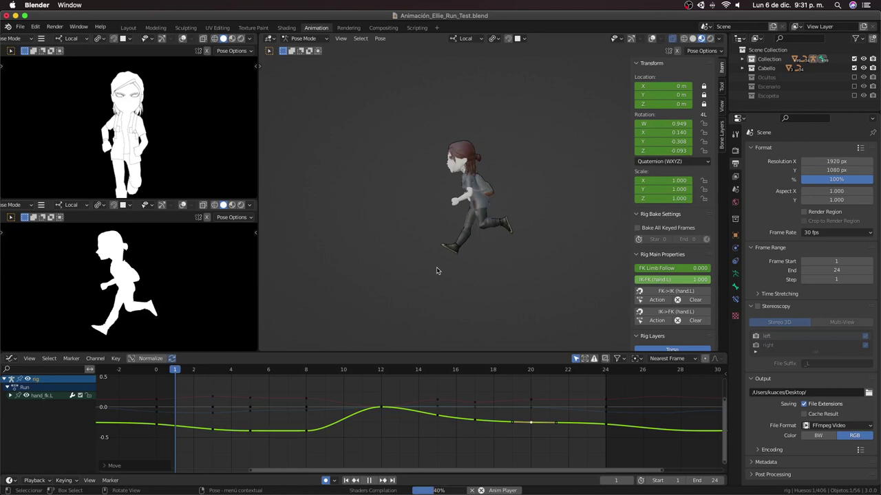
{"action": "mouse_move", "coordinate": [372, 268]}
{"action": "middle_mouse_down"}
{"action": "mouse_move", "coordinate": [482, 272]}
{"action": "mouse_move", "coordinate": [636, 50]}
{"action": "mouse_move", "coordinate": [610, 135]}
{"action": "mouse_move", "coordinate": [523, 206]}
{"action": "middle_mouse_up"}
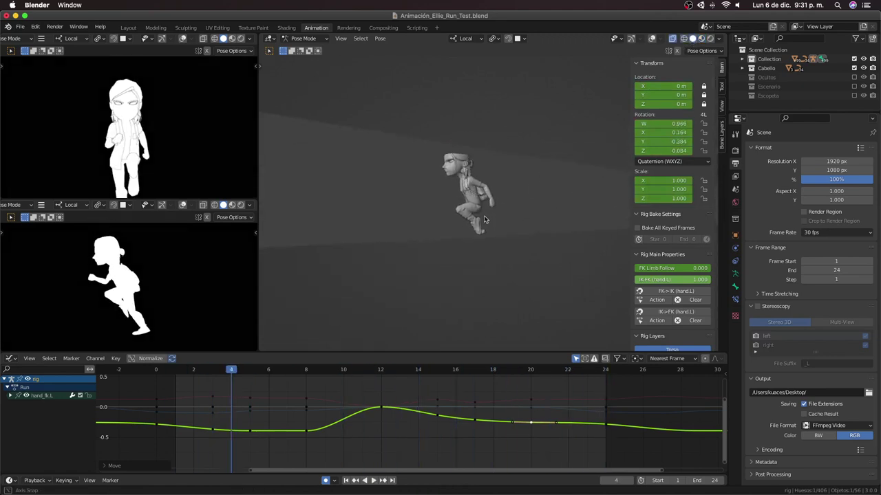
Step: Stop playback at frame 4, orbit to the side and turn overlays back on
{"action": "key", "text": "space"}
{"action": "middle_click_drag", "start_coordinate": [623, 83], "coordinate": [560, 140]}
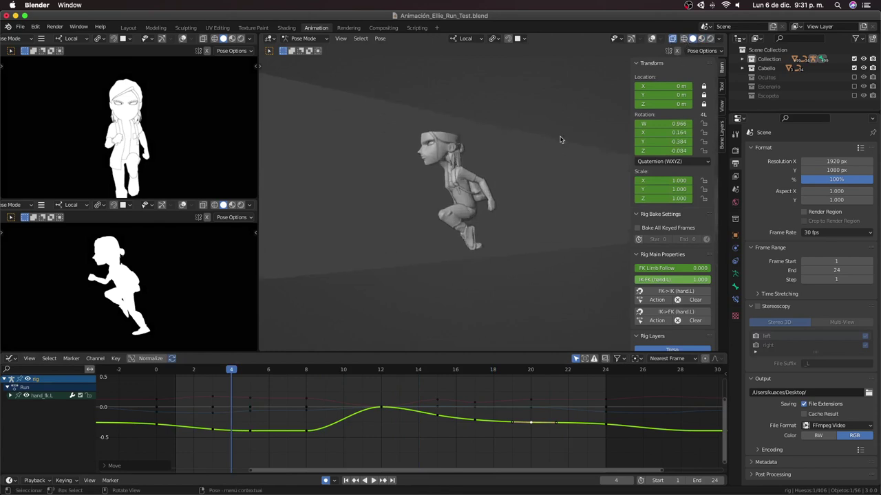
{"action": "left_click", "coordinate": [651, 38]}
{"action": "scroll", "coordinate": [447, 172], "scroll_direction": "up", "scroll_amount": 3}
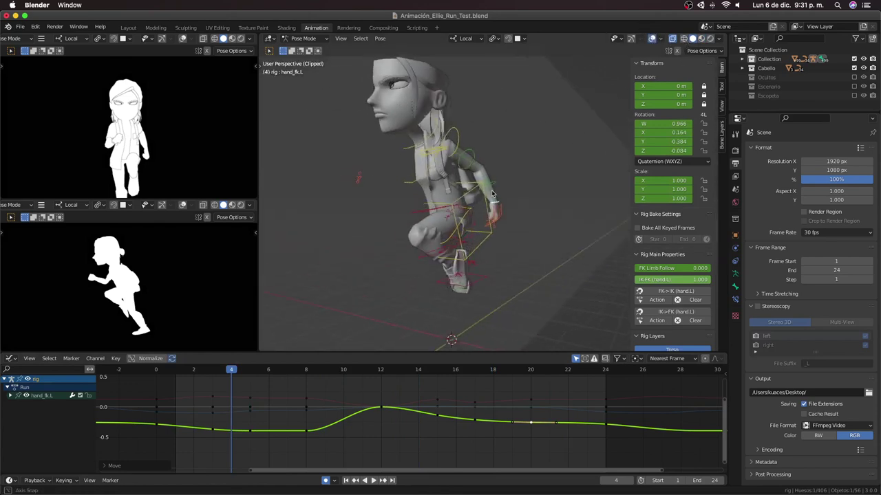
Step: Select all of shoulder.L's keyframes for copying and return to frame 0
{"action": "left_click", "coordinate": [445, 156]}
{"action": "left_click", "coordinate": [433, 164]}
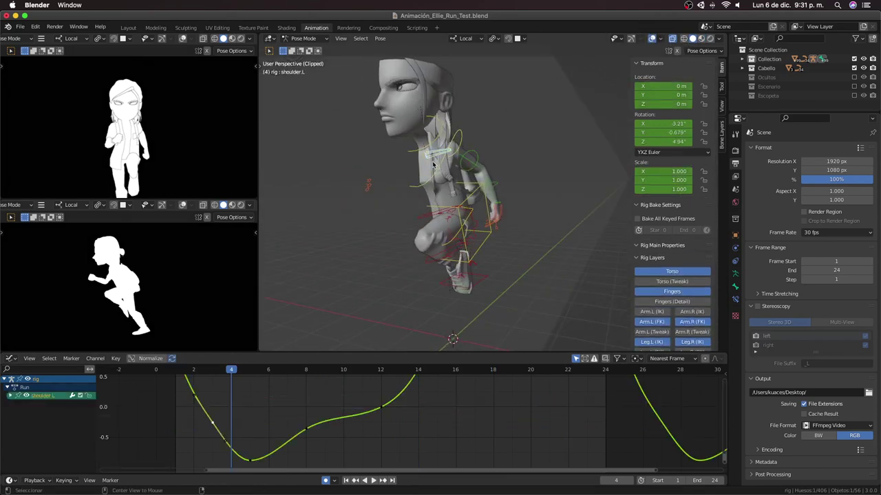
{"action": "middle_click_drag", "start_coordinate": [434, 164], "coordinate": [386, 165]}
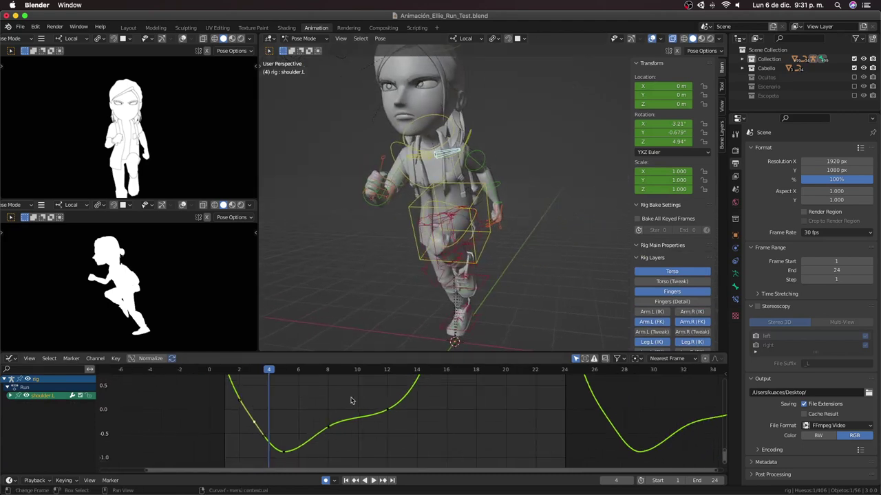
{"action": "scroll", "coordinate": [330, 444], "scroll_direction": "down", "scroll_amount": 3}
{"action": "key", "text": "a"}
{"action": "key", "text": "Home"}
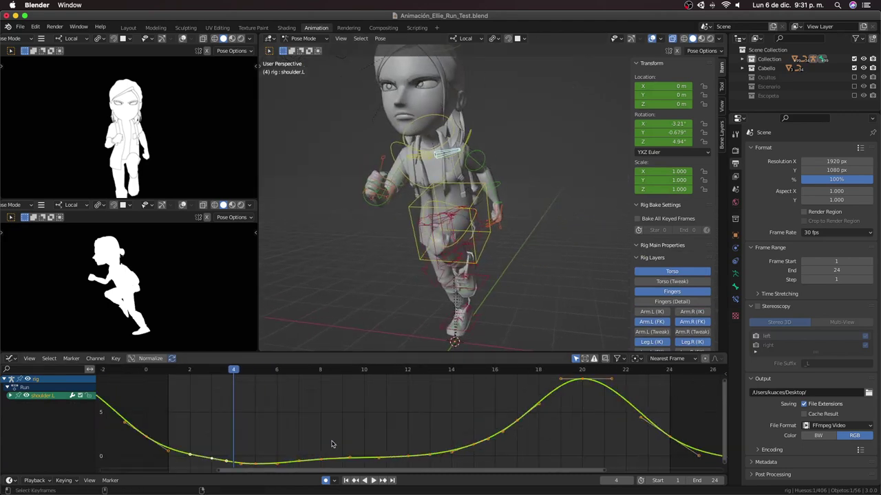
{"action": "scroll", "coordinate": [331, 444], "scroll_direction": "down", "scroll_amount": 3}
{"action": "left_click", "coordinate": [354, 425]}
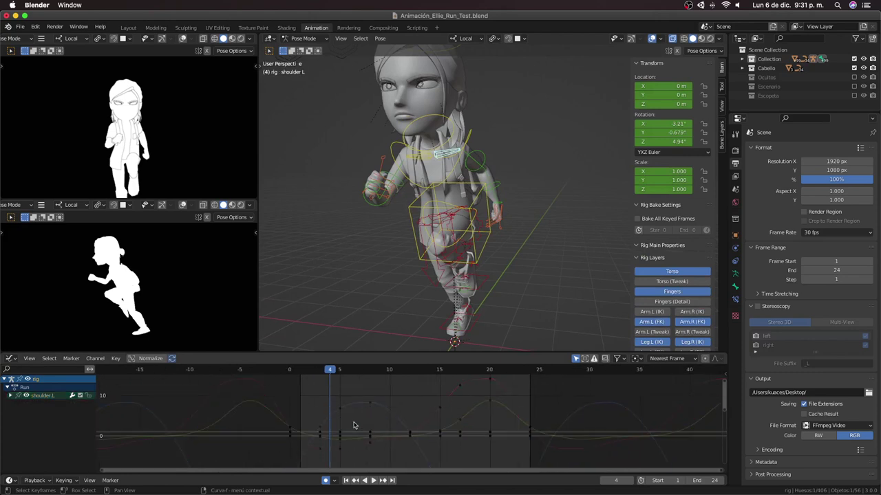
{"action": "key", "text": "a"}
{"action": "left_click", "coordinate": [290, 371]}
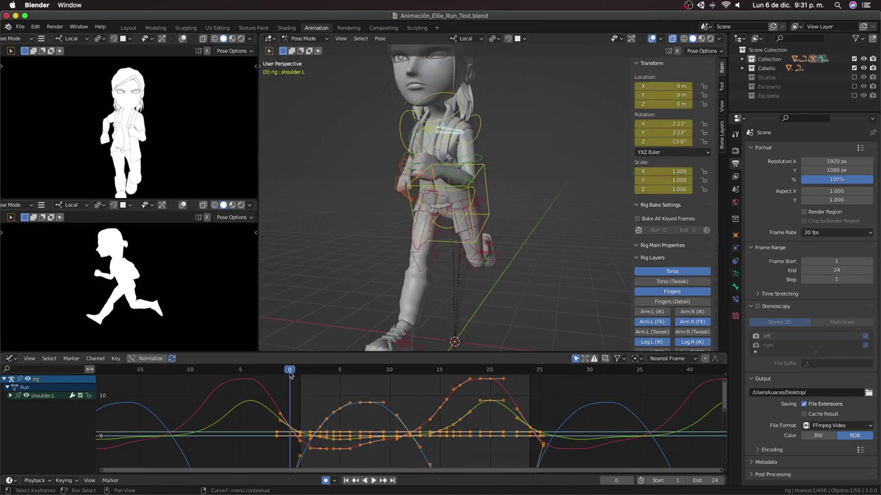
Step: Select shoulder.R and box-select all of its keyframes
{"action": "left_click", "coordinate": [427, 129]}
{"action": "scroll", "coordinate": [481, 441], "scroll_direction": "down", "scroll_amount": 4}
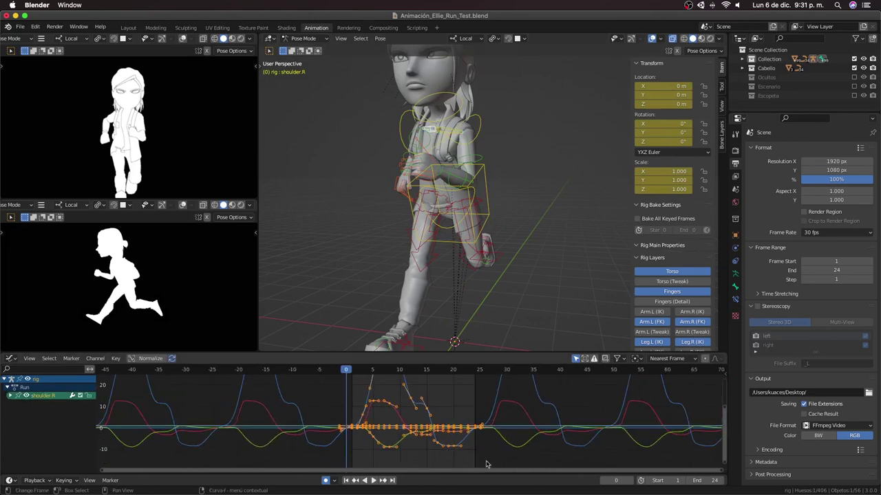
{"action": "left_click", "coordinate": [481, 456]}
{"action": "key", "text": "a"}
{"action": "key", "text": "Home"}
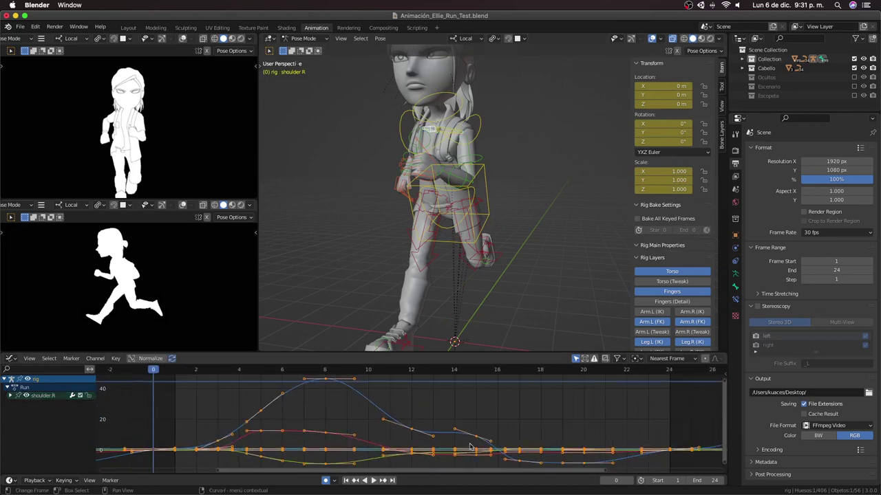
{"action": "key", "text": "alt+a"}
{"action": "left_click_drag", "start_coordinate": [198, 379], "coordinate": [691, 476]}
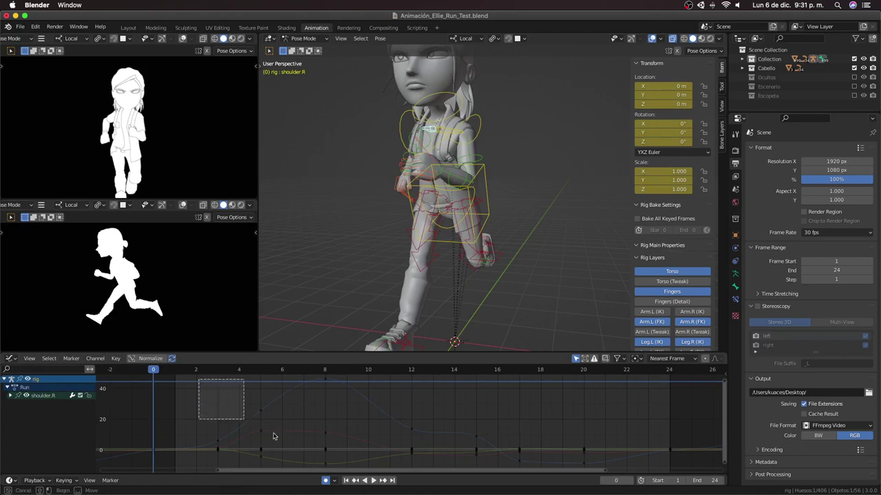
Step: Delete all of shoulder.R's keyframes so its rotation curves lie flat
{"action": "scroll", "coordinate": [681, 474], "scroll_direction": "down", "scroll_amount": 1}
{"action": "key", "text": "x"}
{"action": "left_click", "coordinate": [665, 468]}
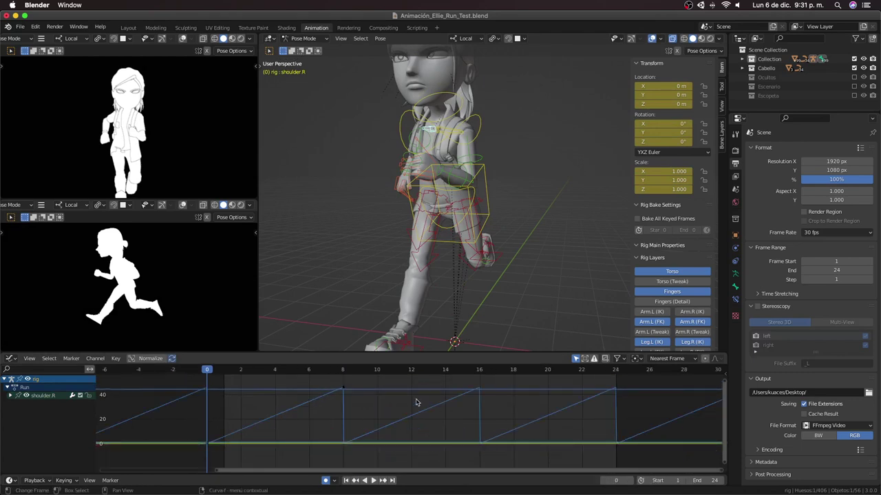
{"action": "key", "text": "a"}
{"action": "key", "text": "x"}
{"action": "left_click", "coordinate": [344, 391]}
{"action": "right_click", "coordinate": [231, 439]}
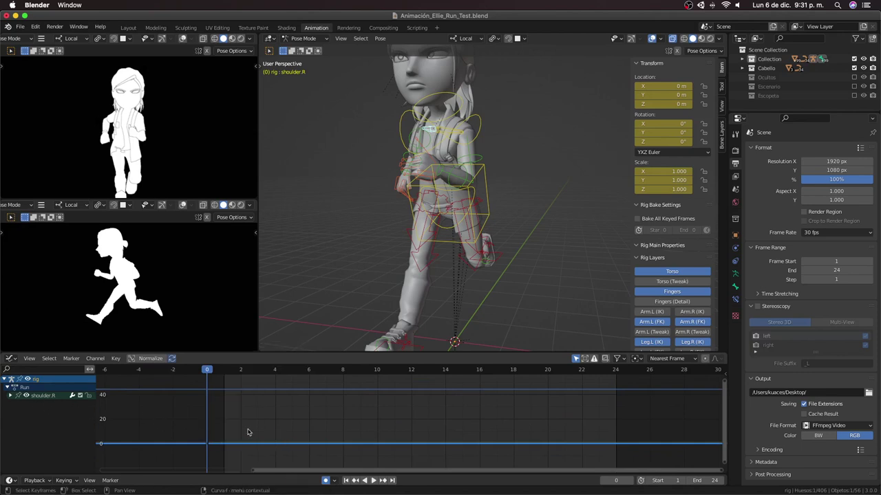
{"action": "left_click_drag", "start_coordinate": [197, 431], "coordinate": [218, 451]}
Step: Paste shoulder.L's keys mirrored onto shoulder.R, then select upper_arm_fk.L's keyframes
{"action": "right_click", "coordinate": [223, 423]}
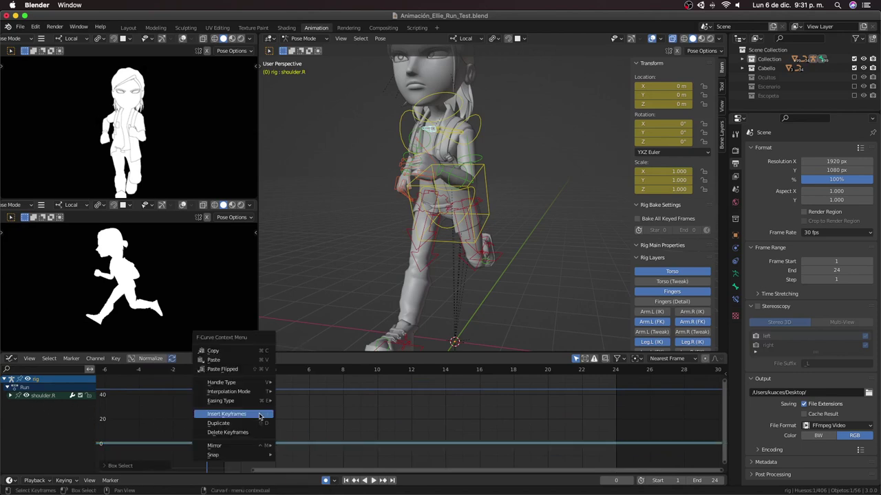
{"action": "left_click", "coordinate": [237, 370]}
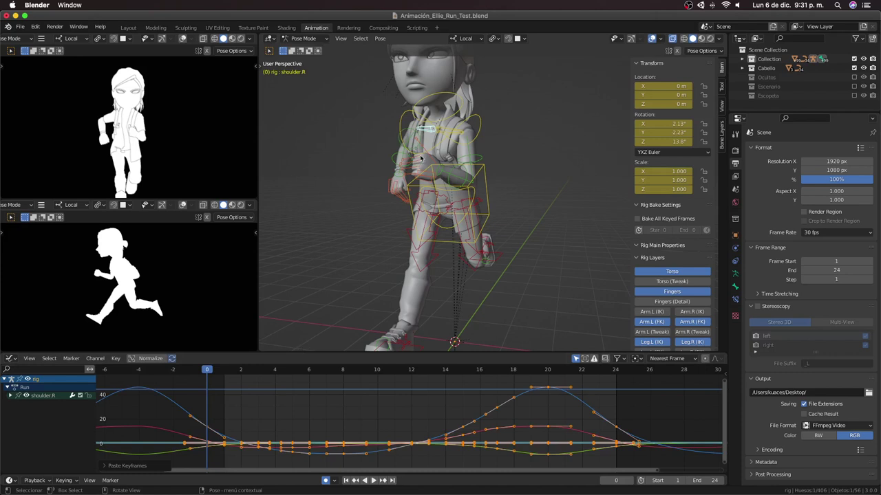
{"action": "middle_click_drag", "start_coordinate": [421, 158], "coordinate": [465, 145]}
{"action": "left_click", "coordinate": [486, 157]}
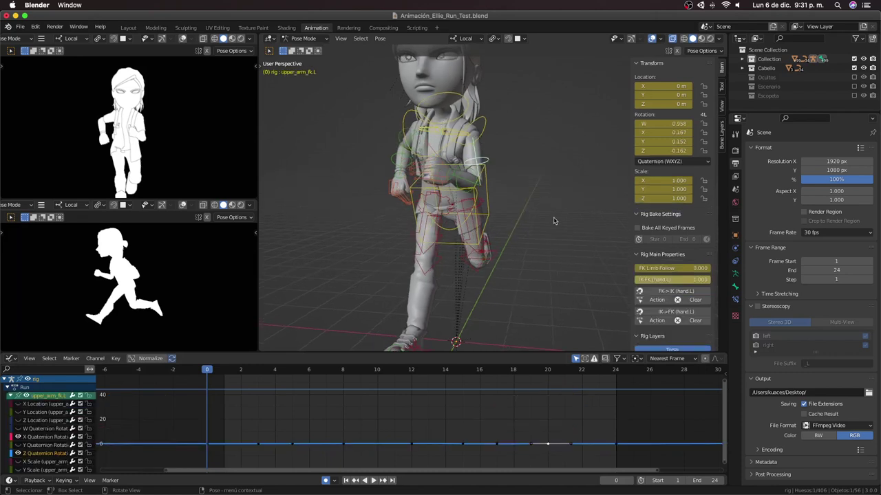
{"action": "key", "text": "a"}
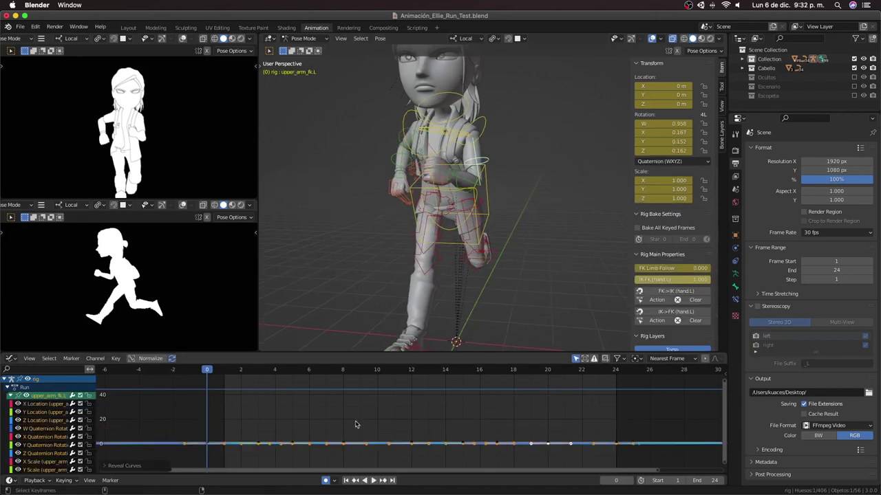
{"action": "key", "text": "Home"}
{"action": "key", "text": "ctrl+z"}
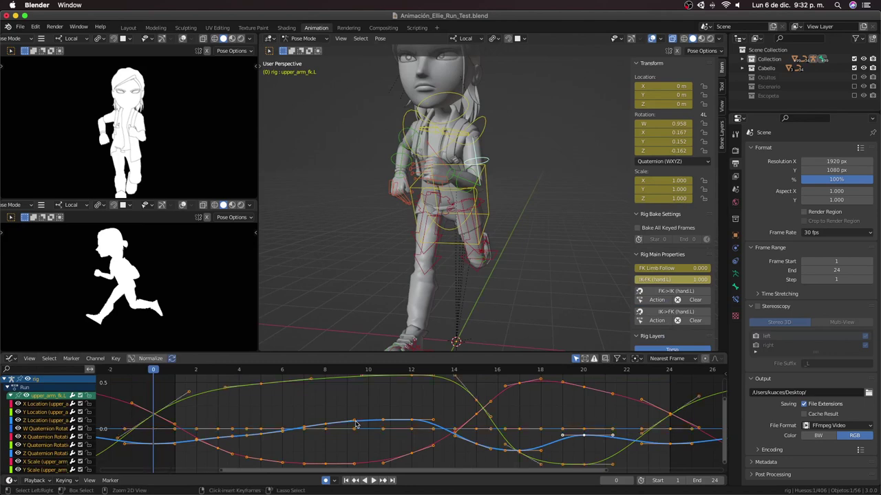
Step: Replace upper_arm_fk.R's keyframes with the copied arm-swing keys
{"action": "left_click", "coordinate": [419, 132]}
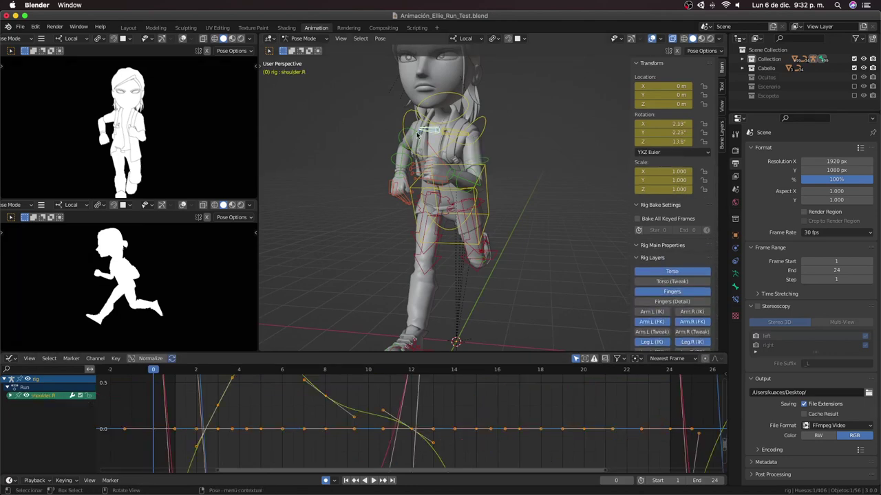
{"action": "scroll", "coordinate": [428, 419], "scroll_direction": "down", "scroll_amount": 5}
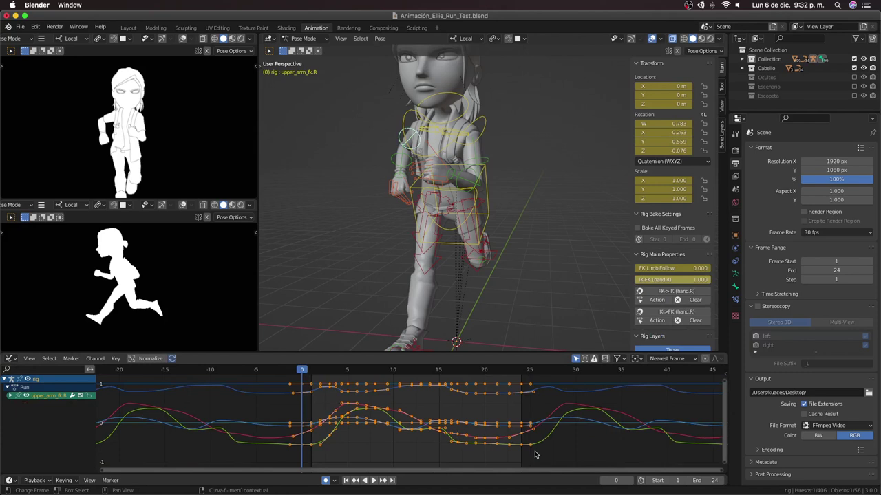
{"action": "left_click", "coordinate": [535, 454]}
{"action": "mouse_move", "coordinate": [548, 458]}
{"action": "left_mouse_down"}
{"action": "mouse_move", "coordinate": [306, 377]}
{"action": "mouse_move", "coordinate": [312, 463]}
{"action": "left_mouse_up"}
{"action": "key", "text": "x"}
{"action": "left_click", "coordinate": [313, 380]}
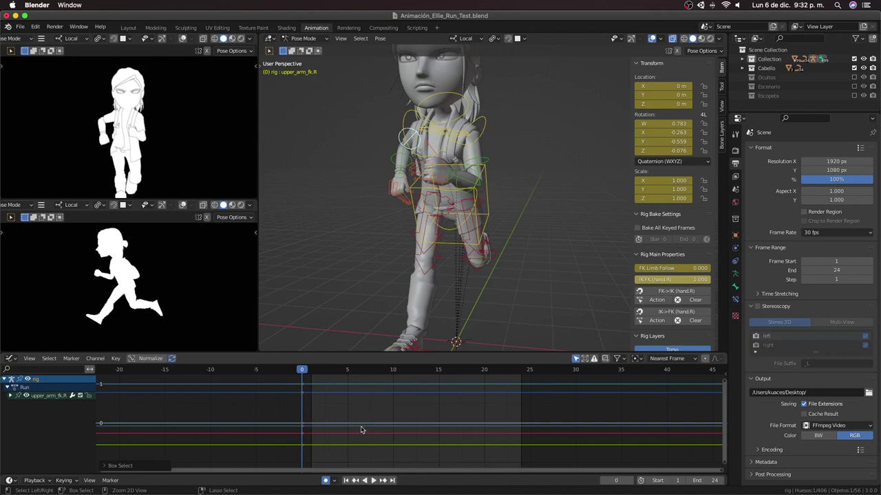
{"action": "key", "text": "ctrl+v"}
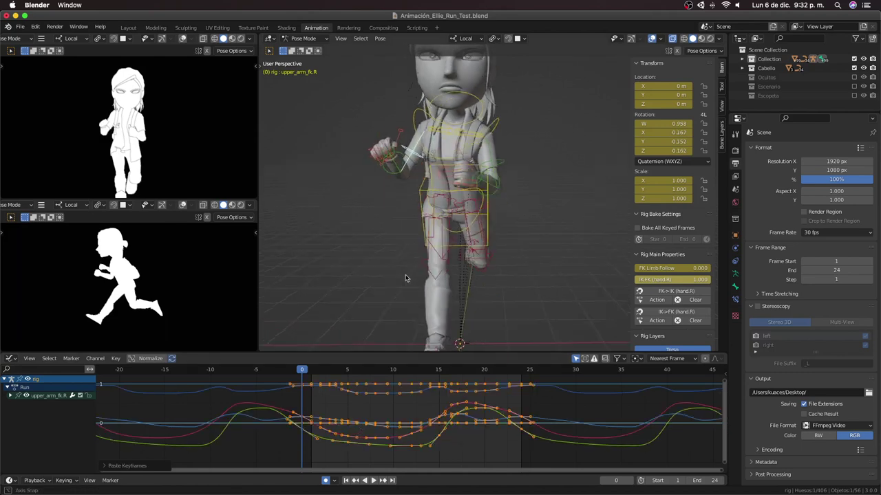
Step: Replace forearm_fk.R's old keyframes with those from forearm_fk.L
{"action": "mouse_move", "coordinate": [405, 278]}
{"action": "middle_mouse_down"}
{"action": "mouse_move", "coordinate": [478, 229]}
{"action": "mouse_move", "coordinate": [522, 230]}
{"action": "middle_mouse_up"}
{"action": "left_click", "coordinate": [498, 220]}
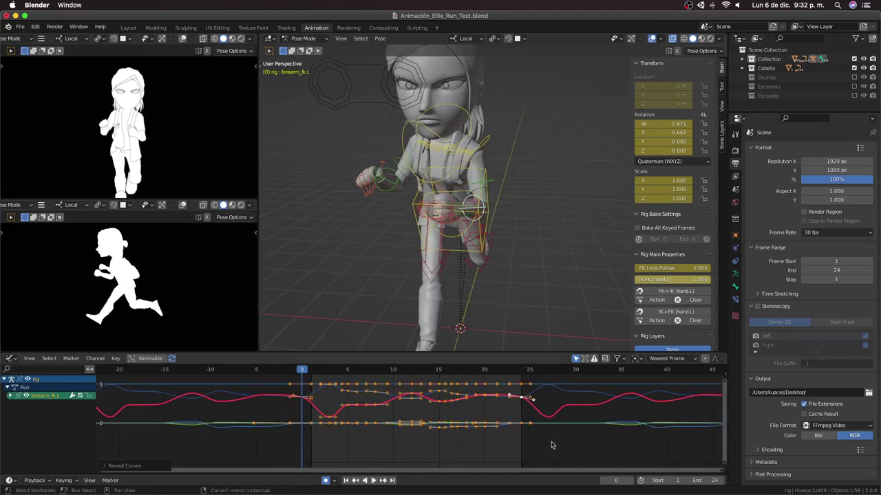
{"action": "left_click_drag", "start_coordinate": [543, 443], "coordinate": [305, 394]}
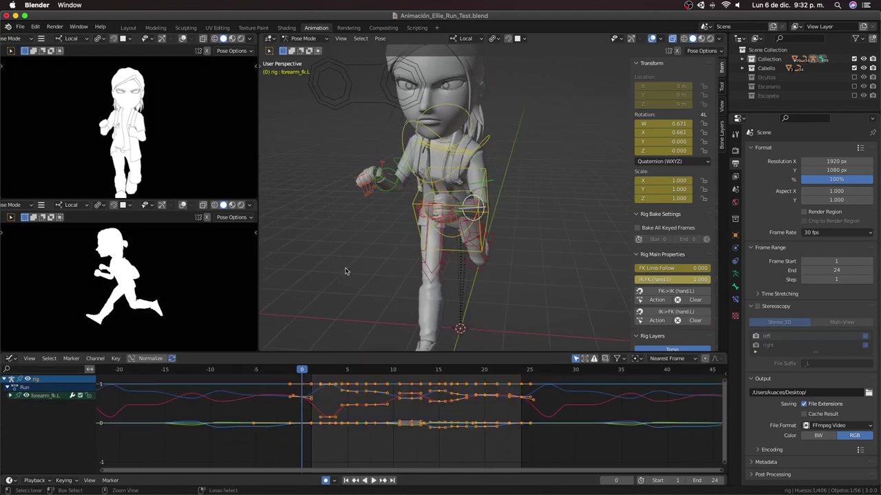
{"action": "left_click", "coordinate": [387, 197]}
{"action": "left_click_drag", "start_coordinate": [543, 449], "coordinate": [320, 377]}
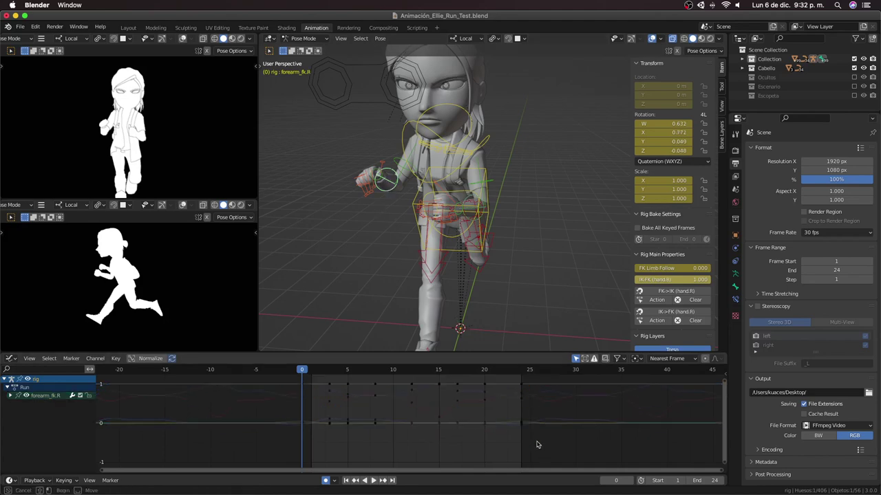
{"action": "key", "text": "x"}
{"action": "left_click", "coordinate": [303, 383]}
{"action": "key", "text": "ctrl+v"}
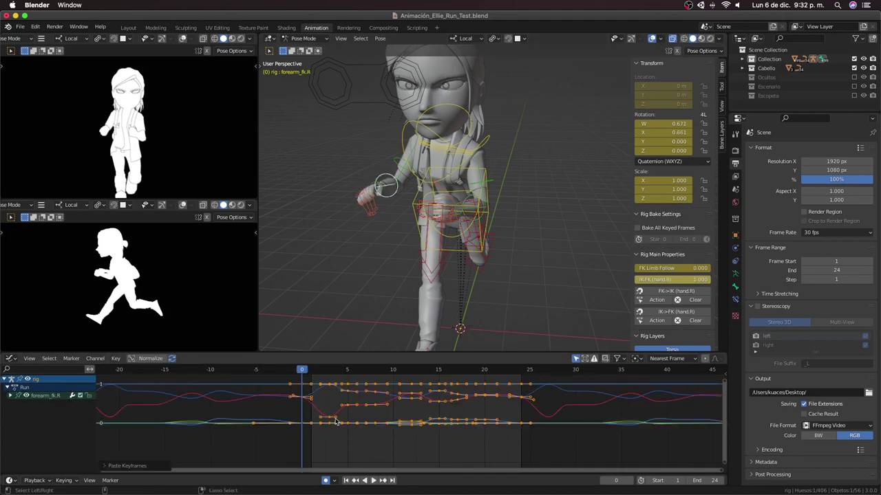
Step: Orbit around the character and preview the run, stopping at frame 19
{"action": "mouse_move", "coordinate": [426, 275]}
{"action": "middle_mouse_down"}
{"action": "mouse_move", "coordinate": [396, 289]}
{"action": "mouse_move", "coordinate": [394, 248]}
{"action": "middle_mouse_up"}
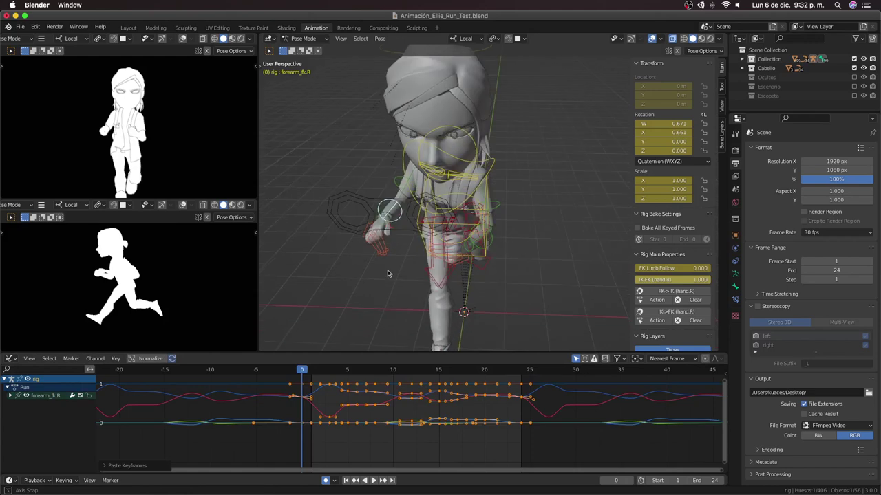
{"action": "mouse_move", "coordinate": [452, 261]}
{"action": "middle_mouse_down"}
{"action": "mouse_move", "coordinate": [383, 241]}
{"action": "mouse_move", "coordinate": [396, 245]}
{"action": "middle_mouse_up"}
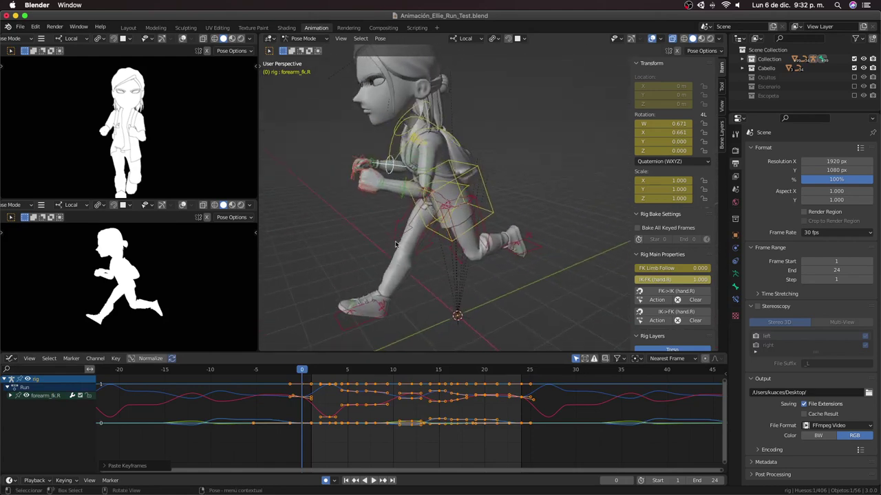
{"action": "mouse_move", "coordinate": [389, 199]}
{"action": "middle_mouse_down"}
{"action": "mouse_move", "coordinate": [491, 224]}
{"action": "mouse_move", "coordinate": [508, 267]}
{"action": "middle_mouse_up"}
{"action": "key", "text": "space"}
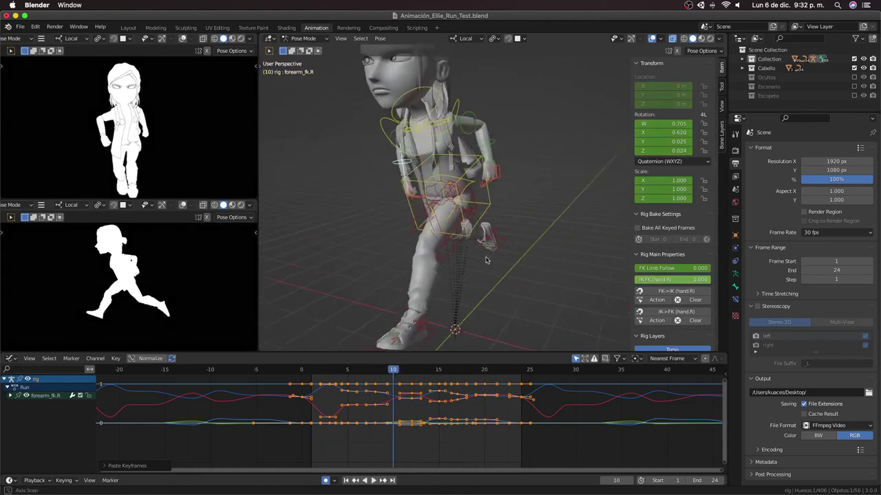
{"action": "key", "text": "space"}
{"action": "middle_click_drag", "start_coordinate": [447, 177], "coordinate": [368, 148]}
Step: Replace hand_fk.R's keyframes with those copied from hand_fk.L at frame 0
{"action": "left_click", "coordinate": [365, 146]}
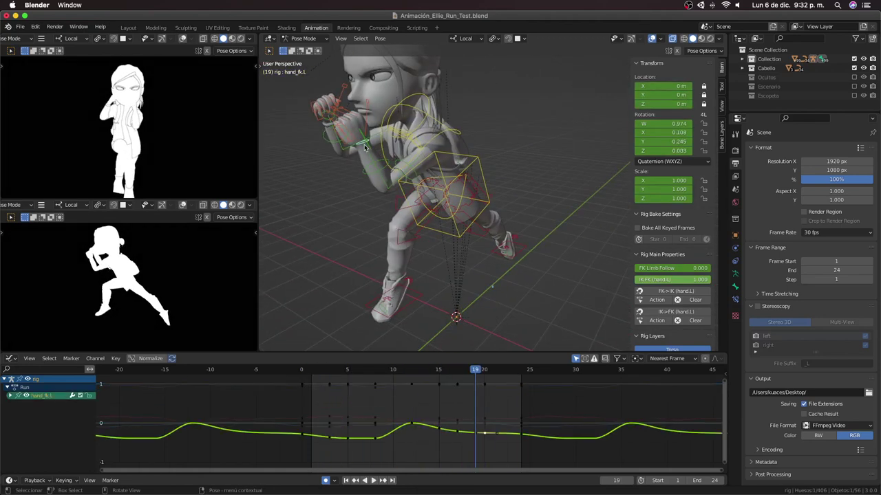
{"action": "key", "text": "a"}
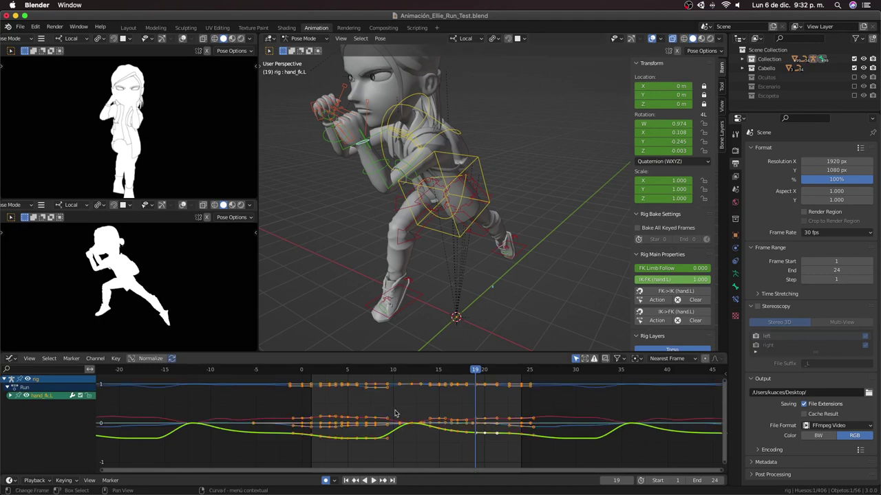
{"action": "left_click", "coordinate": [302, 370]}
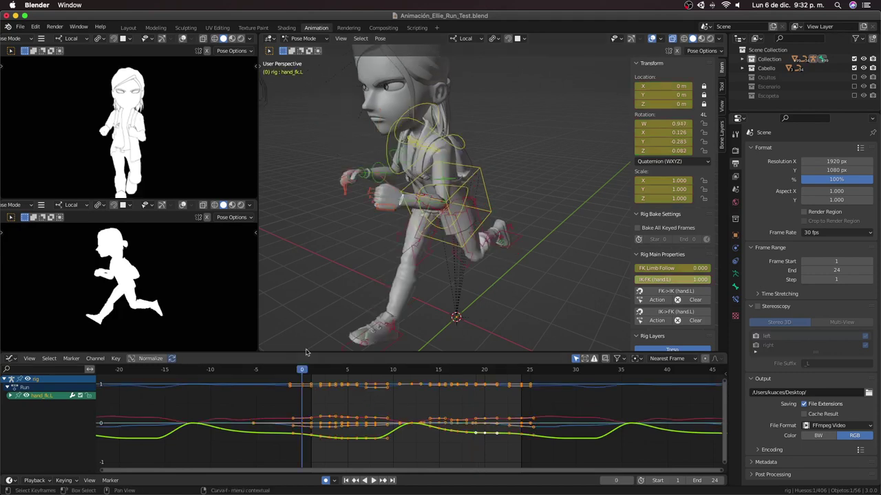
{"action": "left_click", "coordinate": [363, 181]}
{"action": "left_click_drag", "start_coordinate": [543, 445], "coordinate": [324, 376]}
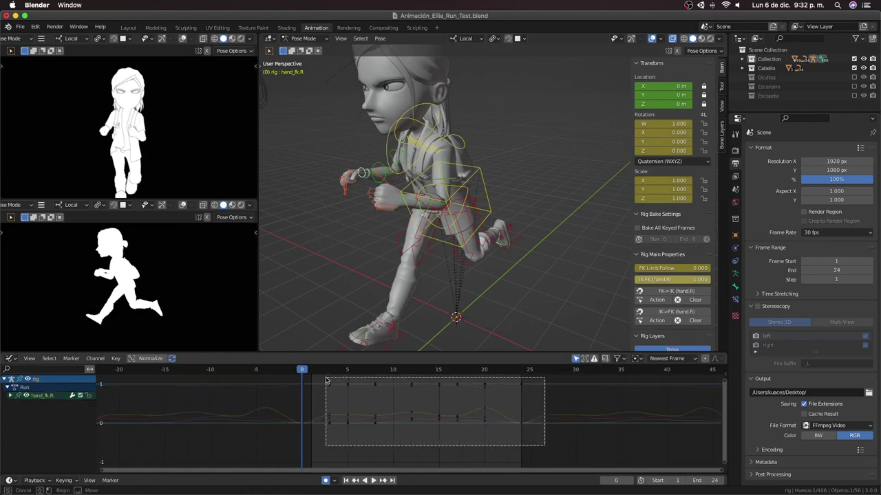
{"action": "key", "text": "x"}
{"action": "key", "text": "ctrl+v"}
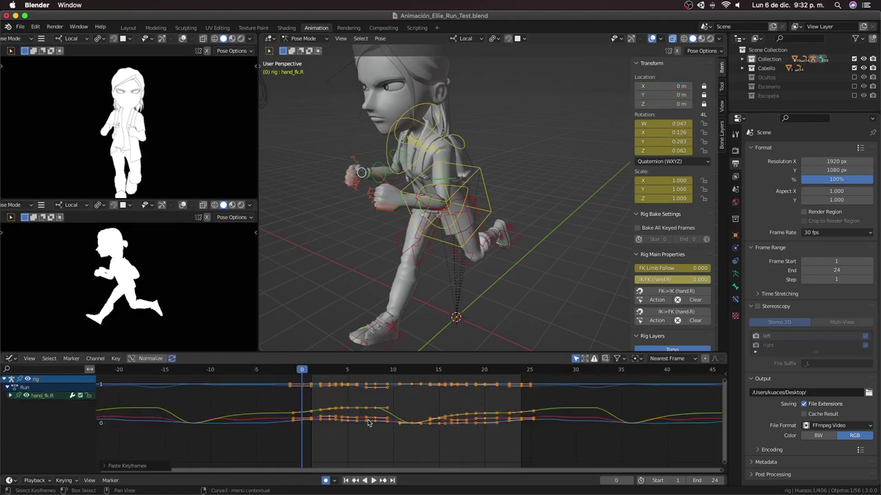
Step: Preview the run from a close front view, stopping at frame 20
{"action": "key", "text": "space"}
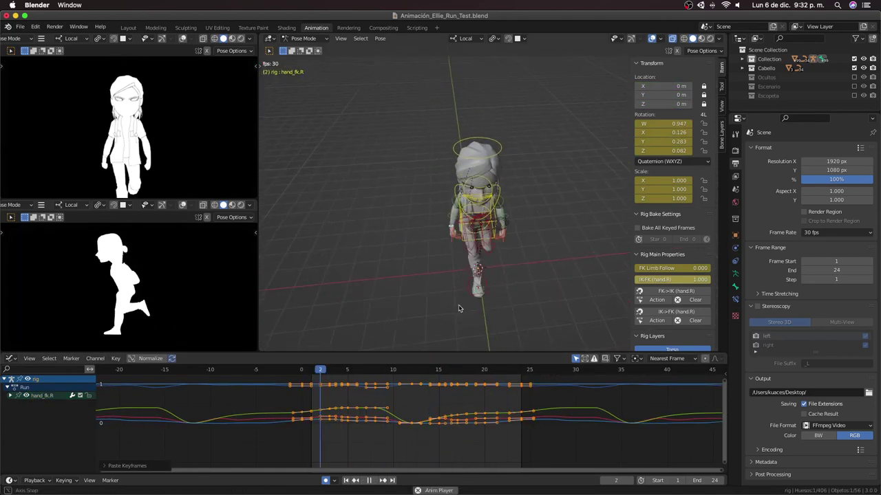
{"action": "mouse_move", "coordinate": [454, 308]}
{"action": "middle_mouse_down"}
{"action": "mouse_move", "coordinate": [454, 242]}
{"action": "mouse_move", "coordinate": [425, 200]}
{"action": "middle_mouse_up"}
{"action": "key", "text": "space"}
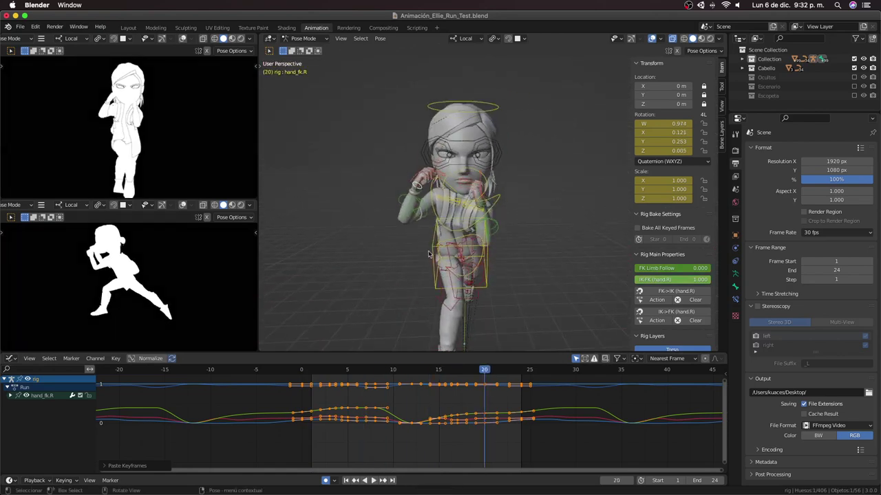
{"action": "left_click", "coordinate": [414, 192]}
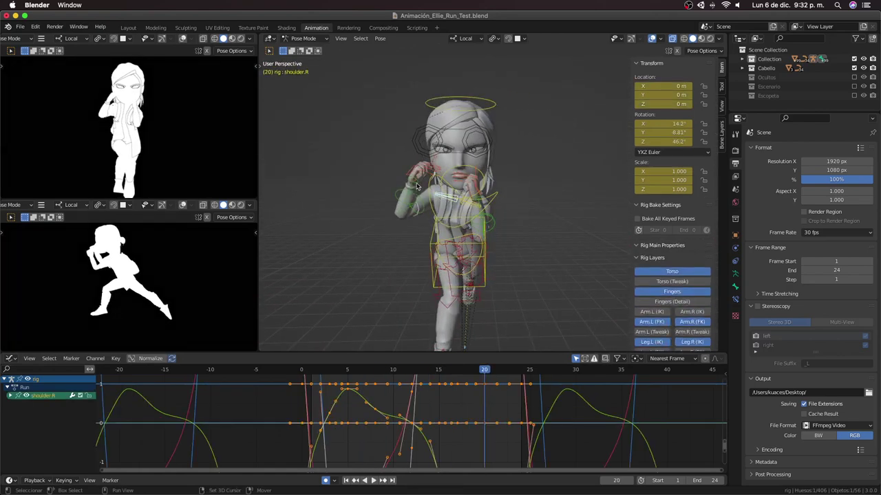
Step: Select the right forearm and upper arm bones and duplicate their keys 24 frames later
{"action": "left_click", "coordinate": [416, 189], "text": "shift"}
{"action": "left_click", "coordinate": [423, 213], "text": "shift"}
{"action": "middle_click_drag", "start_coordinate": [422, 213], "coordinate": [413, 289]}
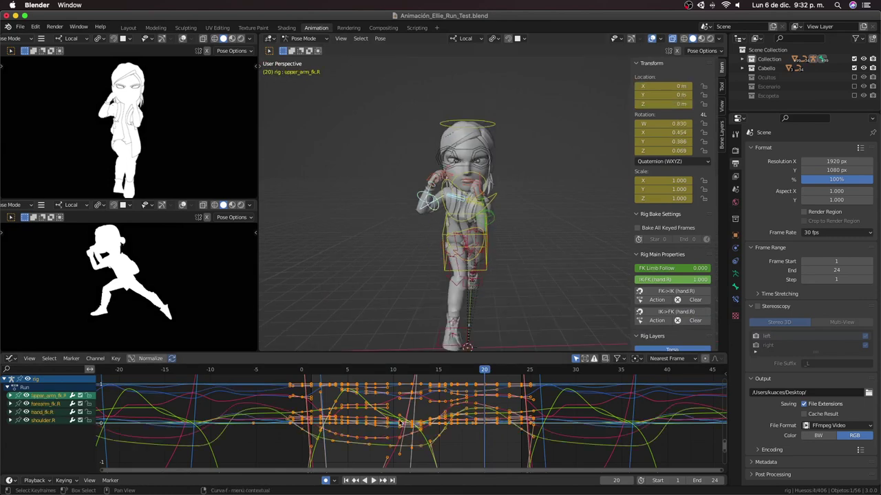
{"action": "scroll", "coordinate": [400, 412], "scroll_direction": "down", "scroll_amount": 2}
{"action": "mouse_move", "coordinate": [400, 415]}
{"action": "middle_mouse_down", "text": "ctrl"}
{"action": "mouse_move", "coordinate": [333, 412]}
{"action": "mouse_move", "coordinate": [256, 424]}
{"action": "middle_mouse_up", "text": "ctrl"}
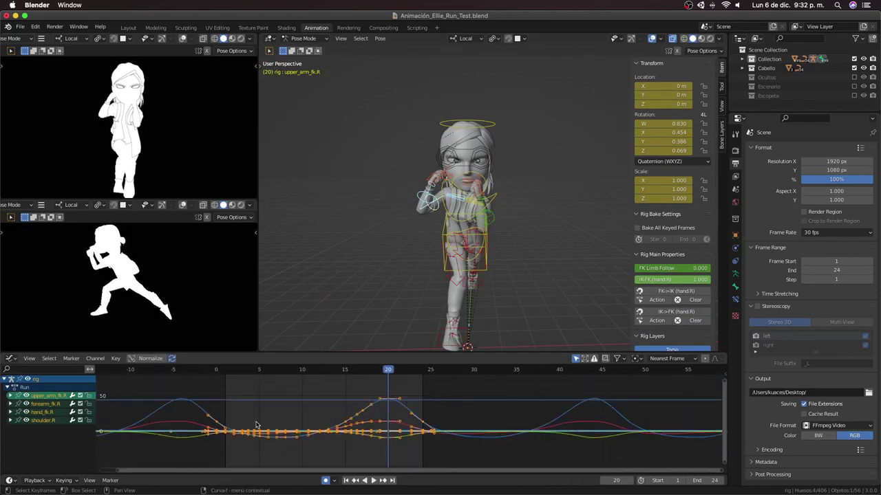
{"action": "key", "text": "g"}
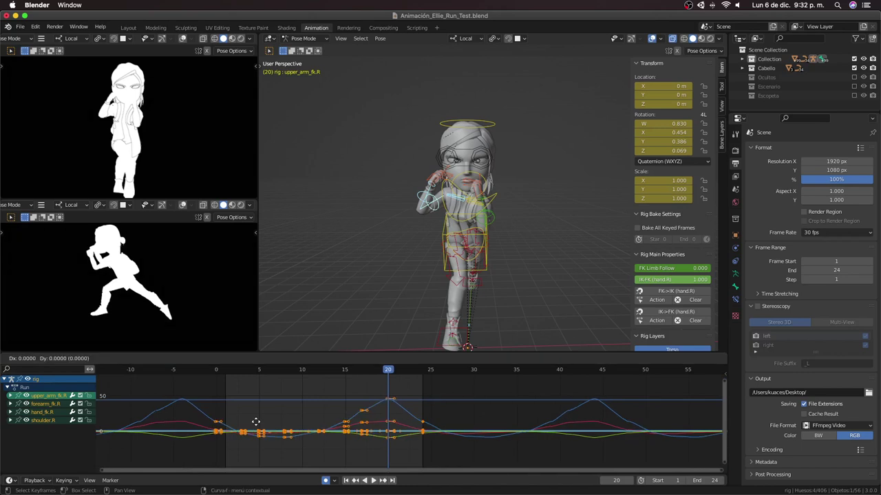
{"action": "type", "text": "24"}
{"action": "key", "text": "Return"}
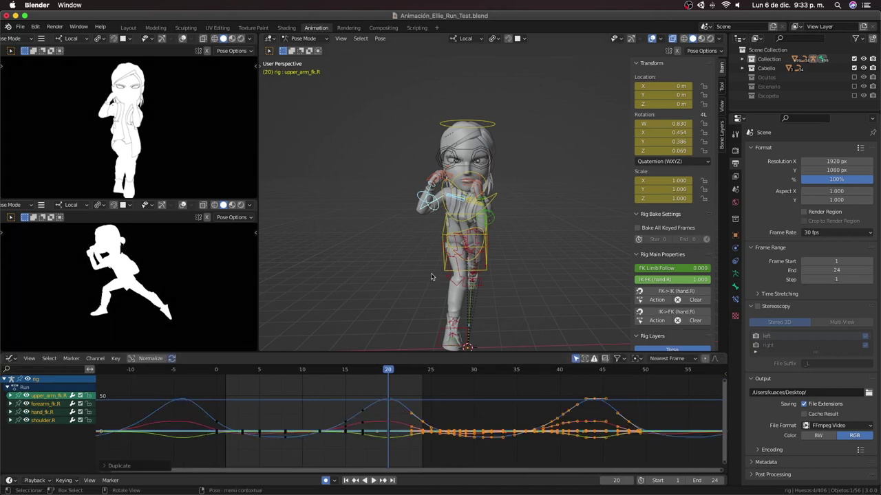
Step: Shift all right-arm keyframes 12 frames earlier and return to frame 0
{"action": "key", "text": "a"}
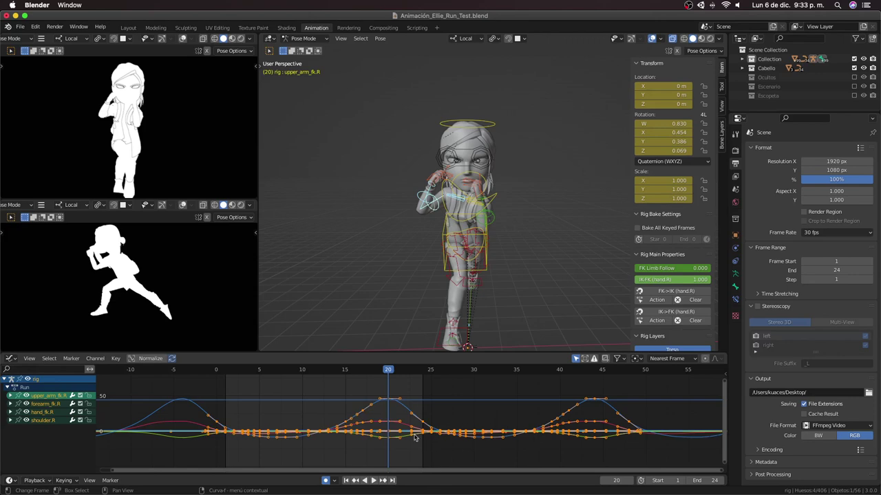
{"action": "key", "text": "space"}
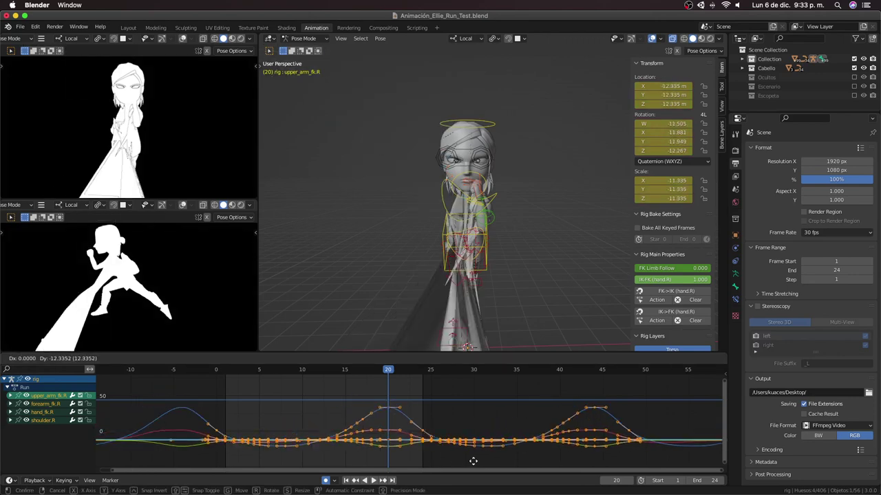
{"action": "key", "text": "Escape"}
{"action": "key", "text": "g"}
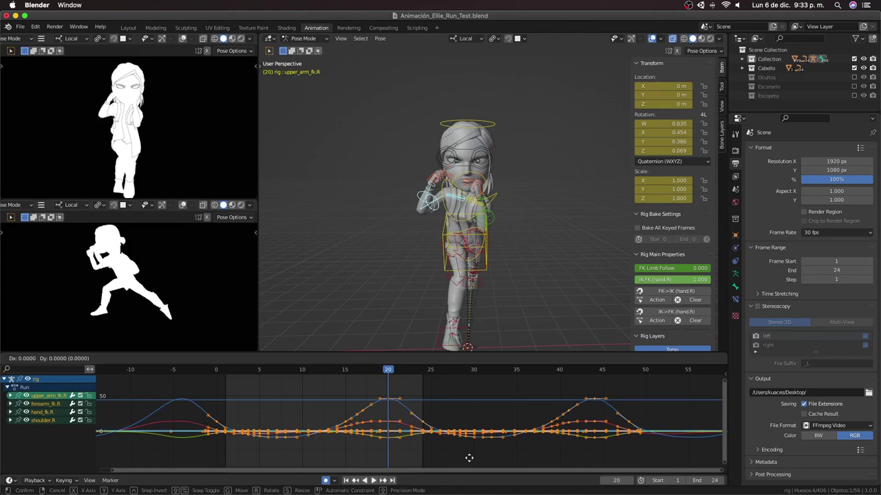
{"action": "type", "text": "-12"}
{"action": "key", "text": "Return"}
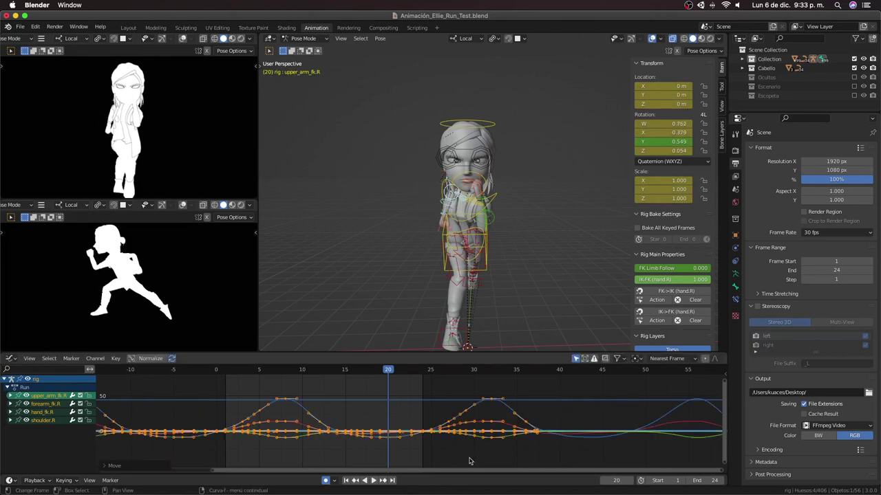
{"action": "scroll", "coordinate": [416, 435], "scroll_direction": "left", "scroll_amount": 5}
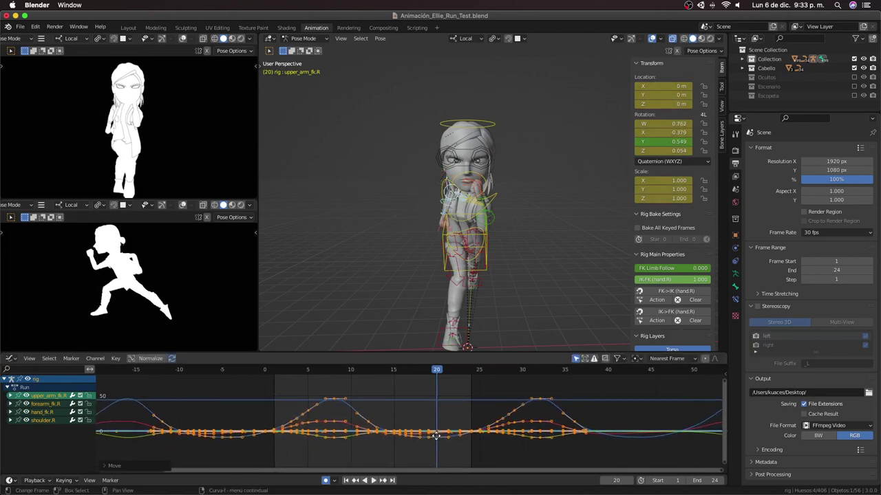
{"action": "left_click", "coordinate": [251, 374]}
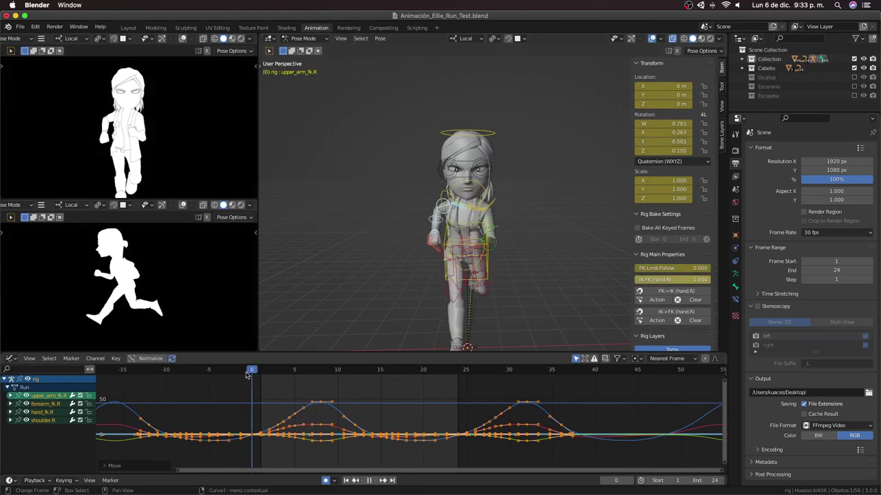
Step: Insert keyframes on the curves at frame 0 and place copies at frame 24
{"action": "right_click", "coordinate": [259, 426]}
{"action": "mouse_move", "coordinate": [228, 420]}
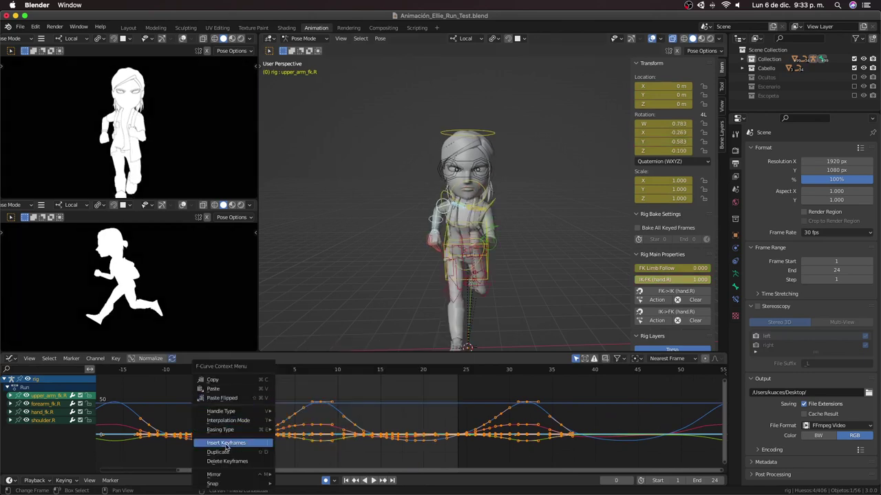
{"action": "left_click", "coordinate": [237, 444]}
{"action": "scroll", "coordinate": [240, 430], "scroll_direction": "down", "scroll_amount": 1}
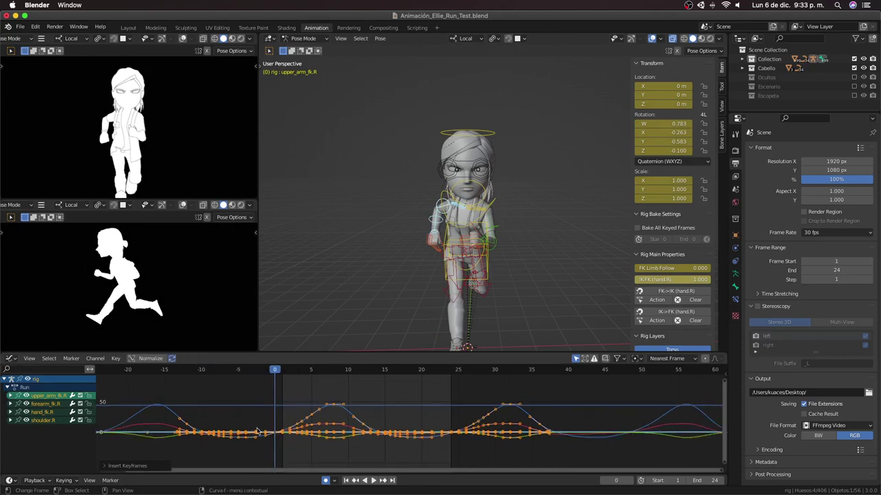
{"action": "left_click", "coordinate": [271, 421]}
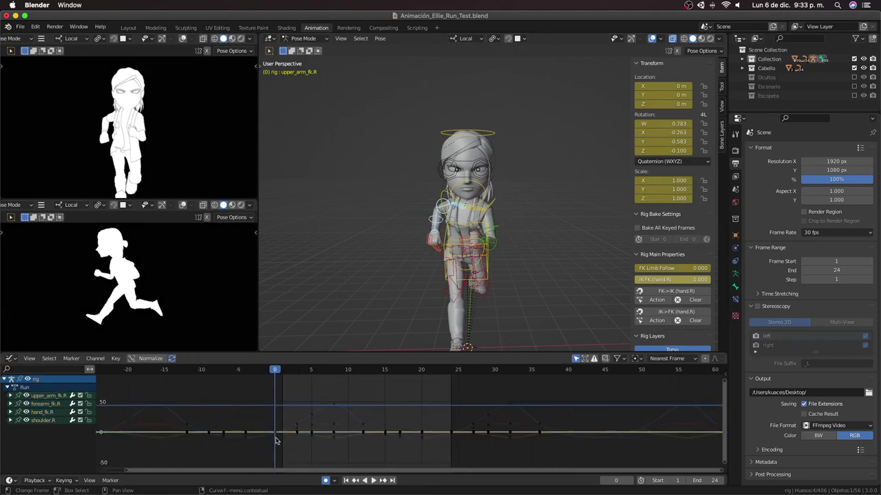
{"action": "key", "text": "b"}
{"action": "left_click_drag", "start_coordinate": [268, 417], "coordinate": [276, 442]}
{"action": "key", "text": "g"}
{"action": "key", "text": "x"}
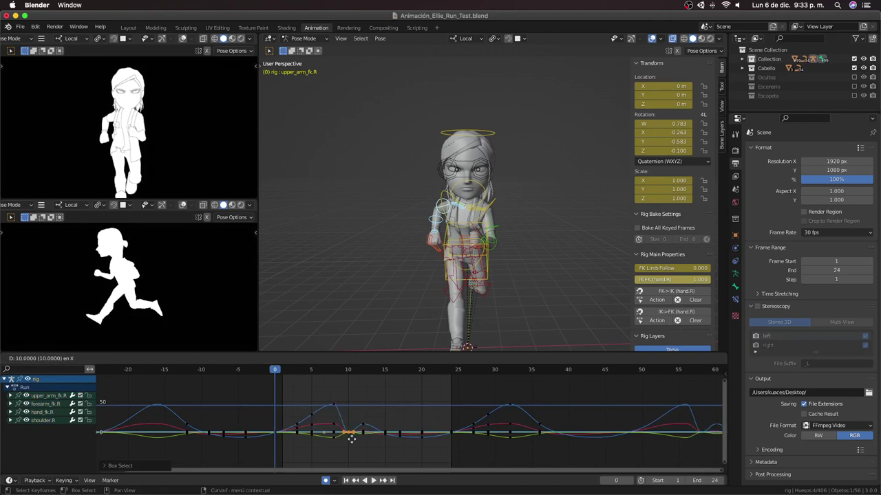
{"action": "left_click", "coordinate": [450, 443]}
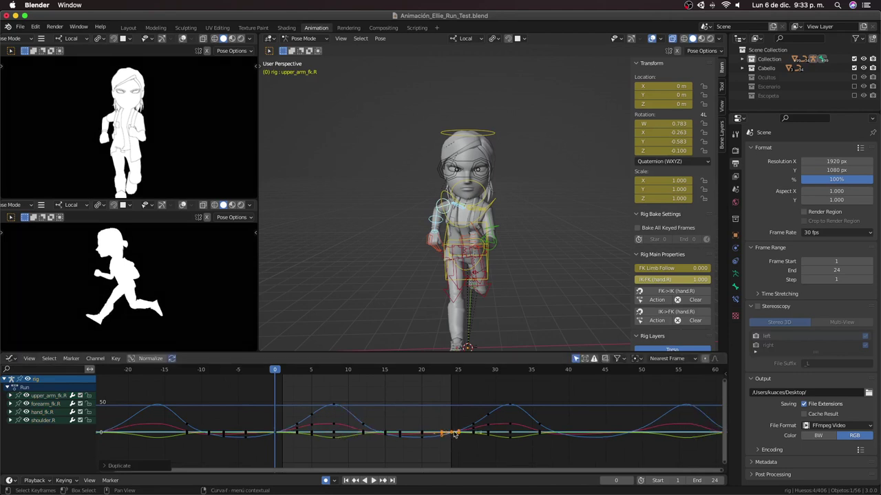
Step: Delete the extra right-arm keys before frame 0 and after frame 24
{"action": "scroll", "coordinate": [196, 413], "scroll_direction": "down", "scroll_amount": 1}
{"action": "left_click_drag", "start_coordinate": [183, 381], "coordinate": [295, 465]}
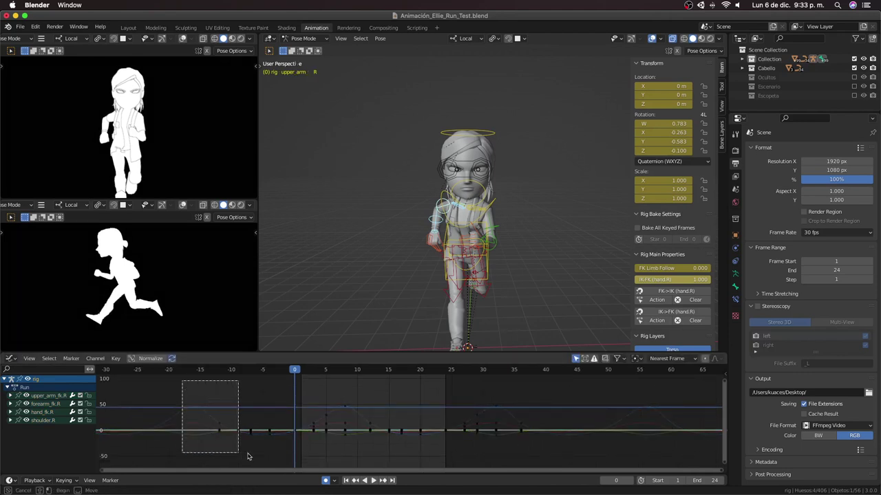
{"action": "key", "text": "x"}
{"action": "left_click", "coordinate": [295, 465]}
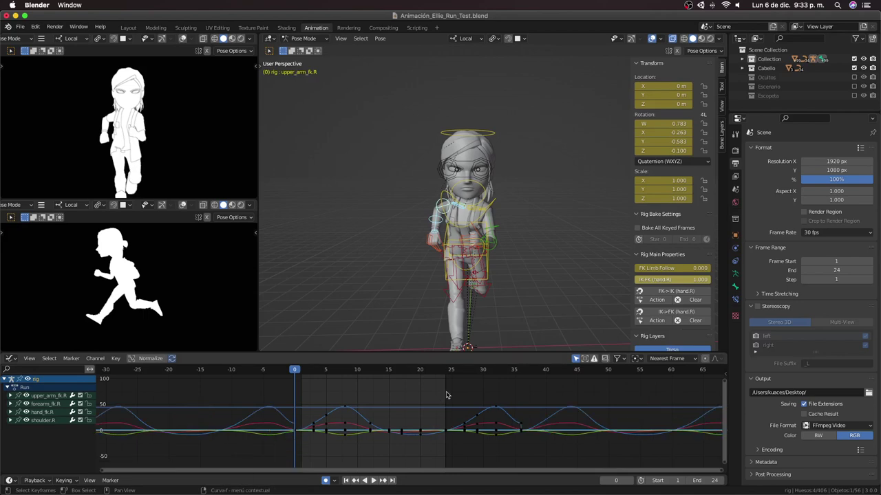
{"action": "left_click_drag", "start_coordinate": [445, 395], "coordinate": [507, 462]}
{"action": "key", "text": "x"}
{"action": "left_click", "coordinate": [515, 474]}
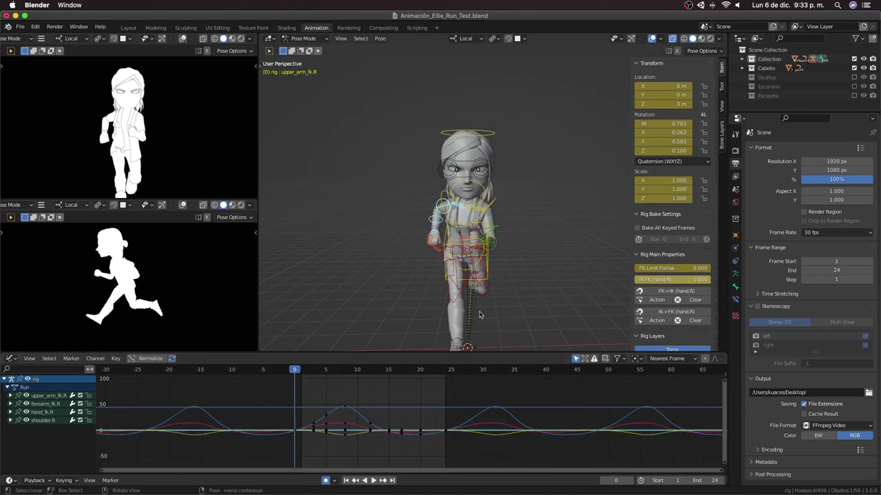
Step: Play the run and watch it from an orthographic side view
{"action": "key", "text": "space"}
{"action": "scroll", "coordinate": [509, 251], "scroll_direction": "up", "scroll_amount": 2}
{"action": "scroll", "coordinate": [509, 251], "scroll_direction": "up", "scroll_amount": 4}
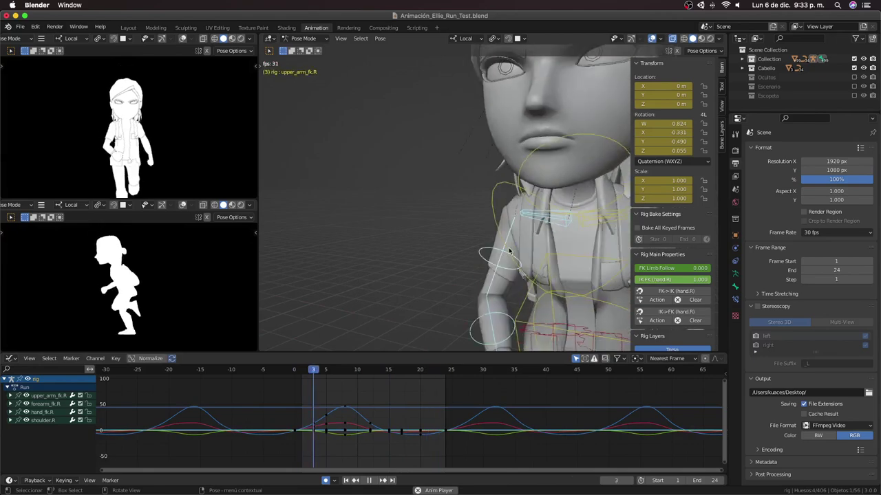
{"action": "key", "text": "KP_3"}
{"action": "scroll", "coordinate": [513, 227], "scroll_direction": "down", "scroll_amount": 2}
{"action": "scroll", "coordinate": [519, 193], "scroll_direction": "down", "scroll_amount": 3}
{"action": "scroll", "coordinate": [526, 162], "scroll_direction": "down", "scroll_amount": 2}
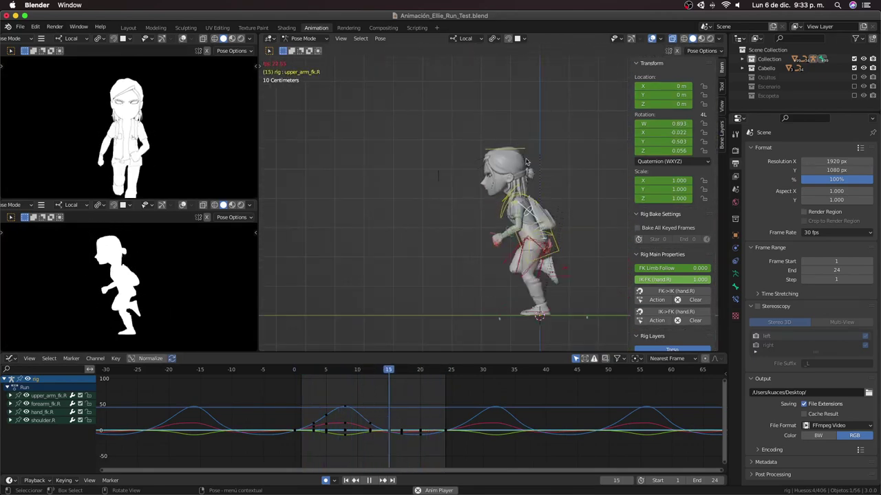
{"action": "middle_click_drag", "start_coordinate": [526, 162], "coordinate": [497, 232]}
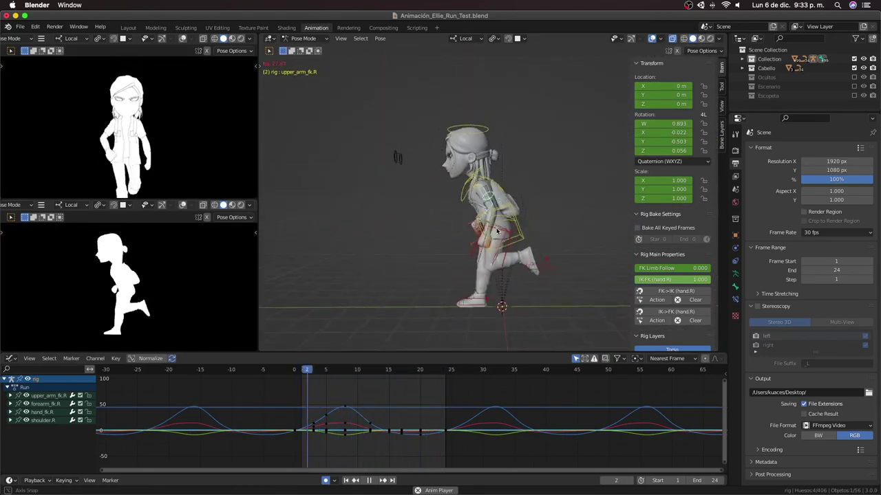
{"action": "key", "text": "space"}
Step: Select the torso bone
{"action": "left_click", "coordinate": [523, 231]}
Step: View from the right side, hide the X Location curve, and step to frame 7
{"action": "key", "text": "KP_3"}
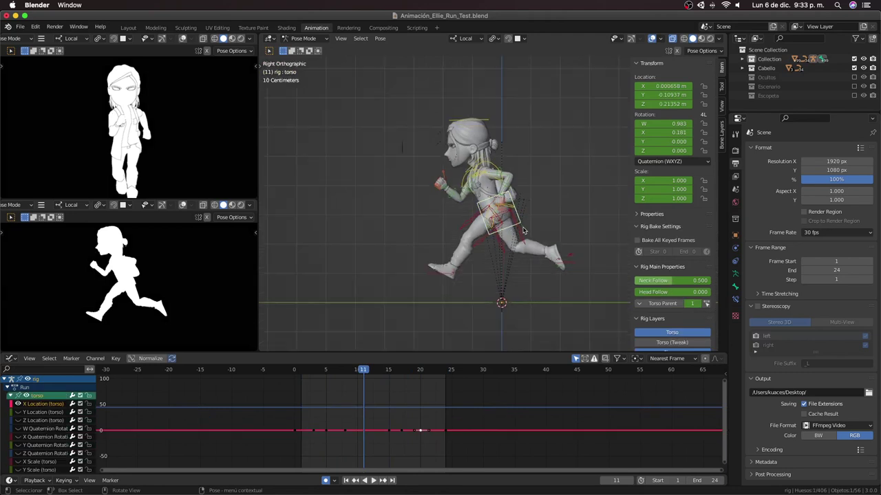
{"action": "left_click", "coordinate": [17, 404]}
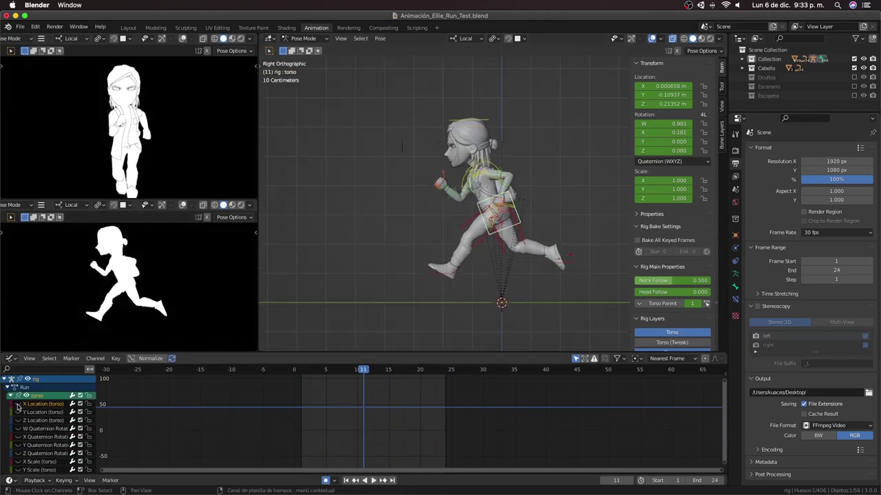
{"action": "key", "text": "space"}
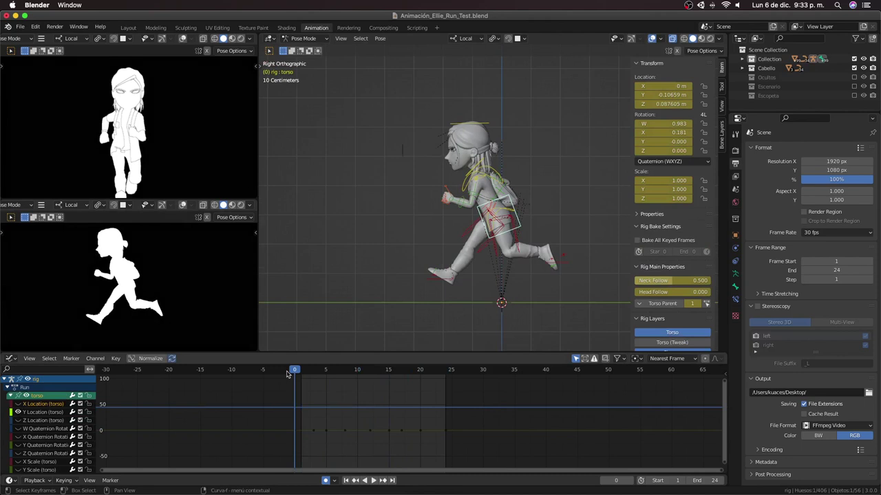
{"action": "left_click", "coordinate": [296, 372]}
{"action": "left_click_drag", "start_coordinate": [295, 371], "coordinate": [335, 388]}
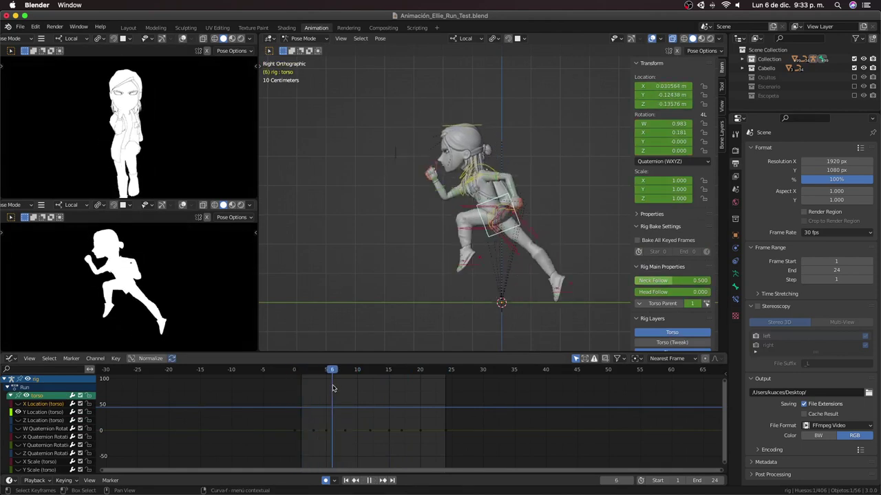
{"action": "left_click_drag", "start_coordinate": [333, 388], "coordinate": [344, 372]}
Step: Lower the torso Y Location key at frame 8 for a deeper dip and check it
{"action": "left_click", "coordinate": [343, 430]}
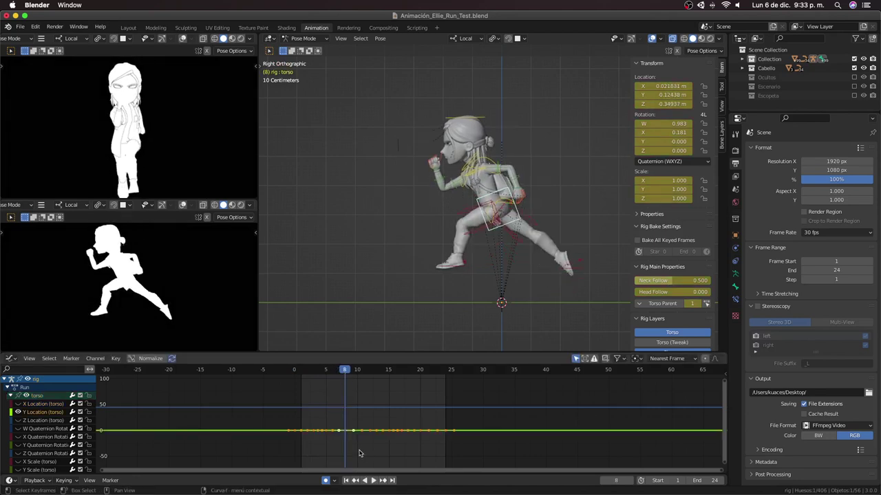
{"action": "key", "text": "Home"}
{"action": "scroll", "coordinate": [364, 440], "scroll_direction": "down", "scroll_amount": 2}
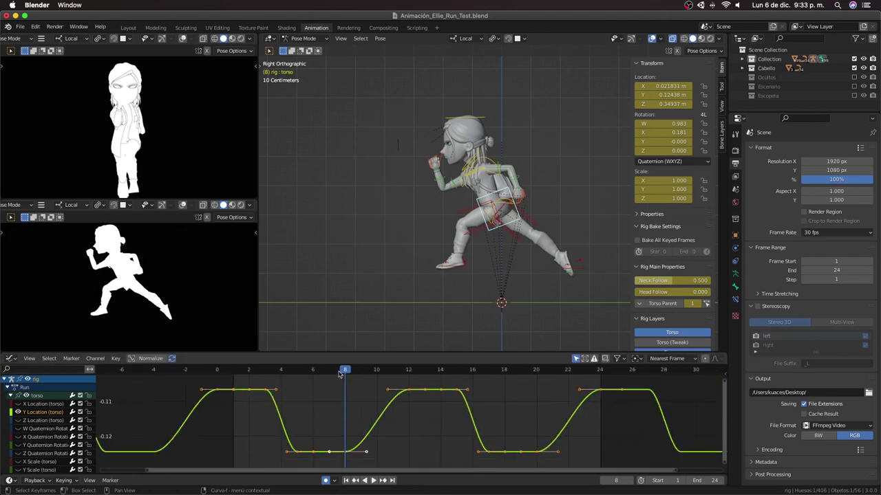
{"action": "middle_click_drag", "start_coordinate": [345, 371], "coordinate": [350, 429], "text": "ctrl"}
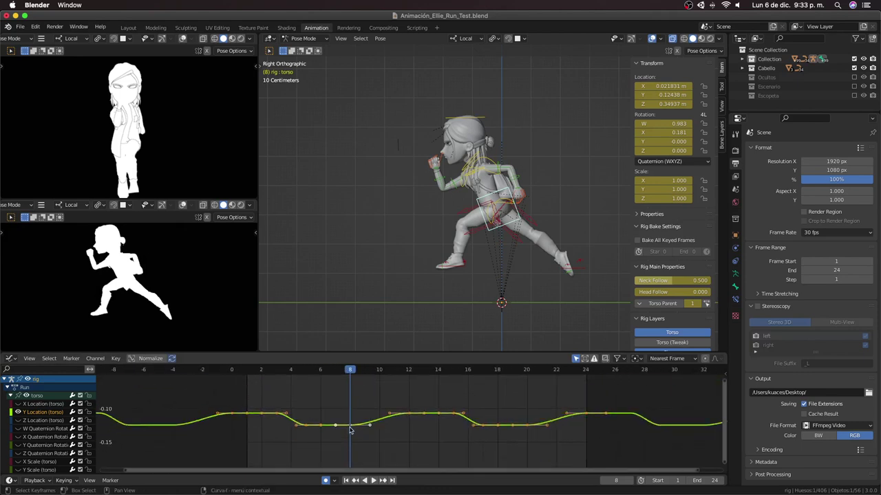
{"action": "key", "text": "g"}
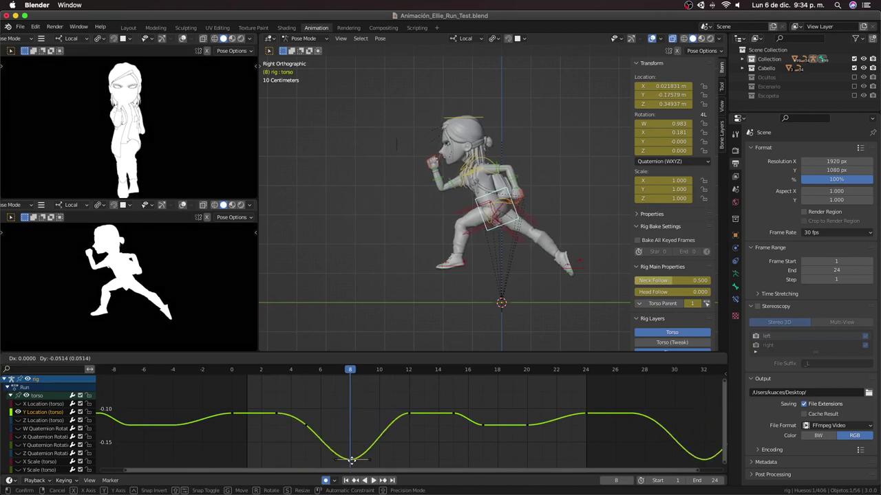
{"action": "left_click", "coordinate": [351, 463]}
{"action": "scroll", "coordinate": [358, 423], "scroll_direction": "down", "scroll_amount": 1}
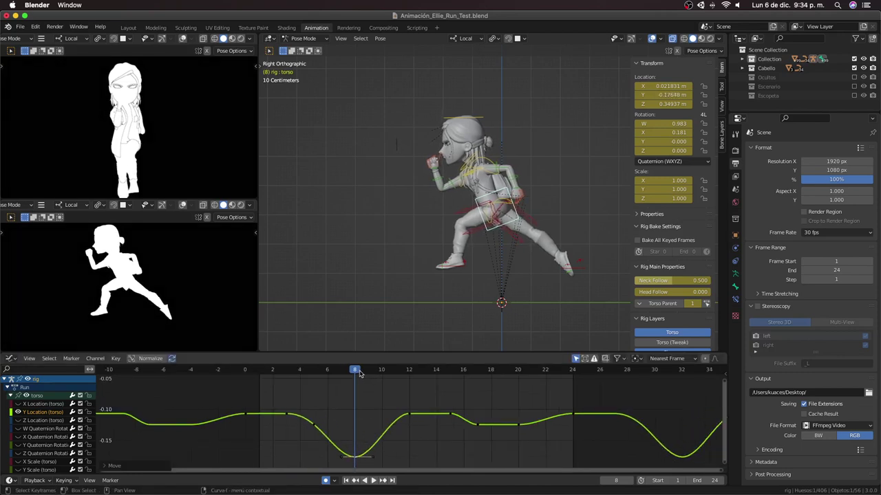
{"action": "key", "text": "space"}
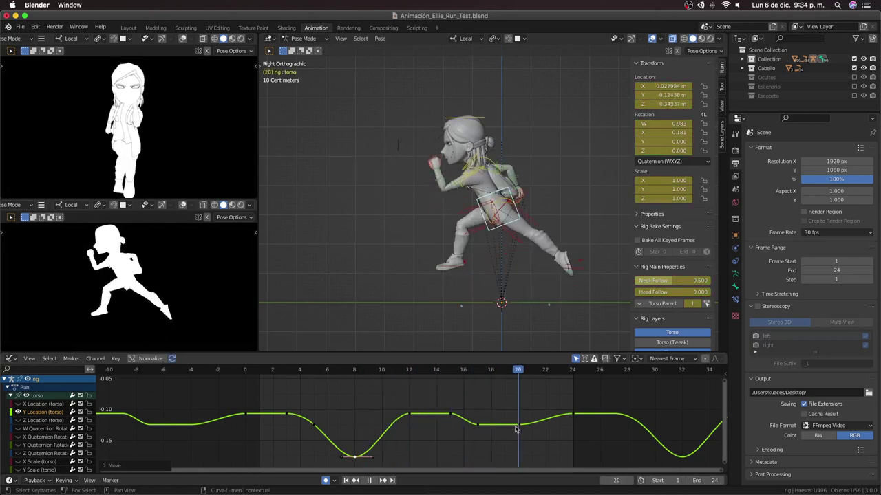
{"action": "key", "text": "space"}
Step: Copy the deepened dip key to frame 20 and play the bounce
{"action": "key", "text": "g"}
{"action": "key", "text": "x"}
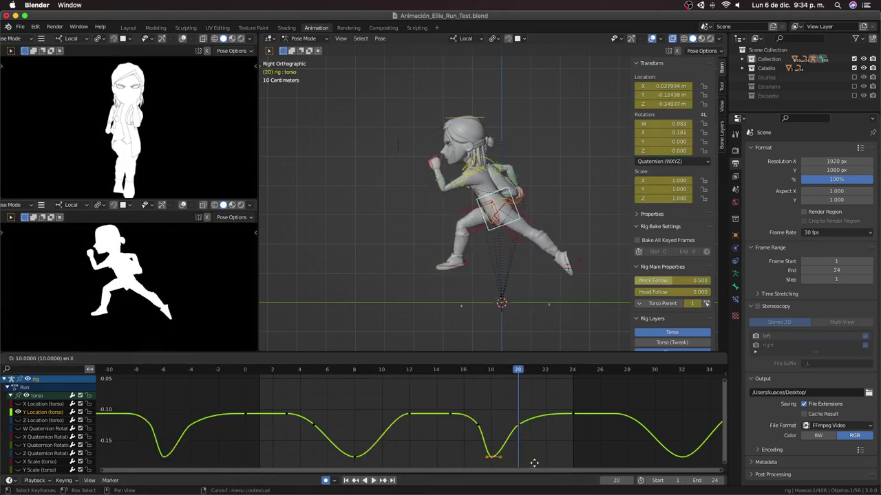
{"action": "left_click", "coordinate": [532, 455]}
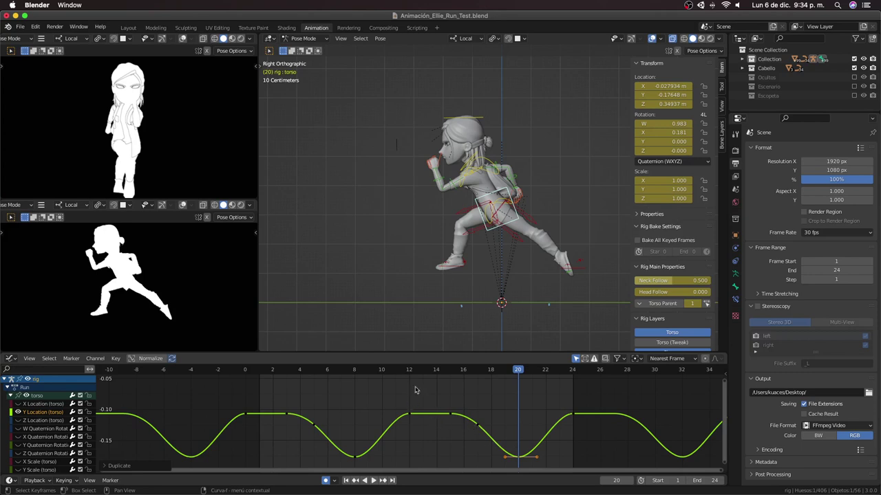
{"action": "key", "text": "space"}
Step: Select keys along the torso curve and replay the bounce preview
{"action": "key", "text": "space"}
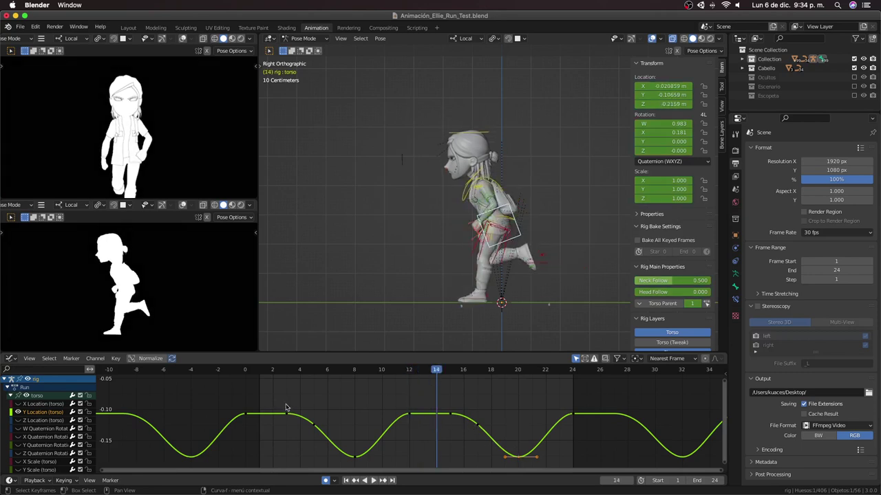
{"action": "left_click_drag", "start_coordinate": [286, 408], "coordinate": [318, 428]}
{"action": "right_click", "coordinate": [317, 428]}
{"action": "left_click_drag", "start_coordinate": [436, 401], "coordinate": [478, 432]}
{"action": "right_click", "coordinate": [478, 432]}
{"action": "key", "text": "space"}
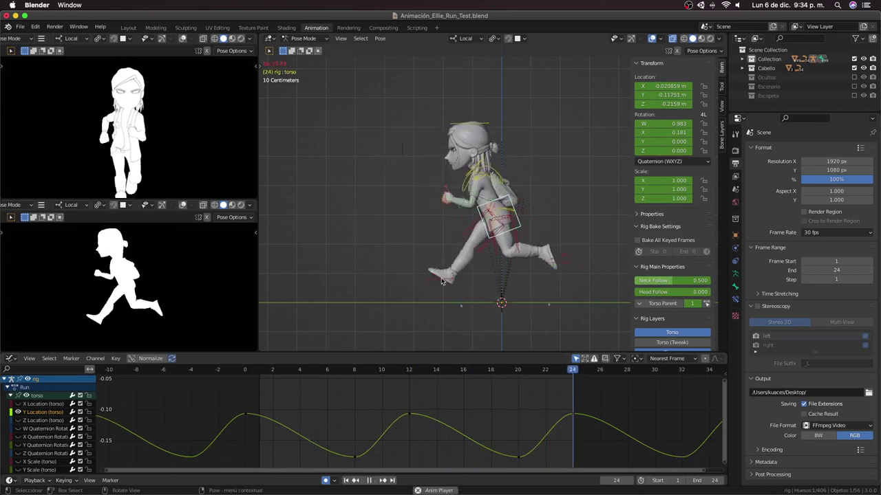
{"action": "key", "text": "space"}
{"action": "left_click", "coordinate": [484, 141]}
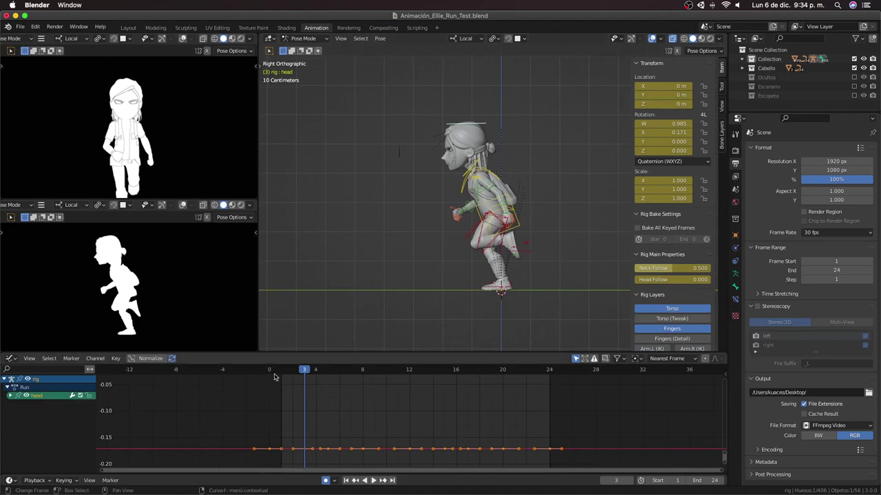
Step: Stop playback, scrub the run between frames 0 and 12, and deselect the head keys
{"action": "left_click", "coordinate": [270, 372]}
{"action": "key", "text": "space"}
{"action": "left_click_drag", "start_coordinate": [377, 389], "coordinate": [417, 390]}
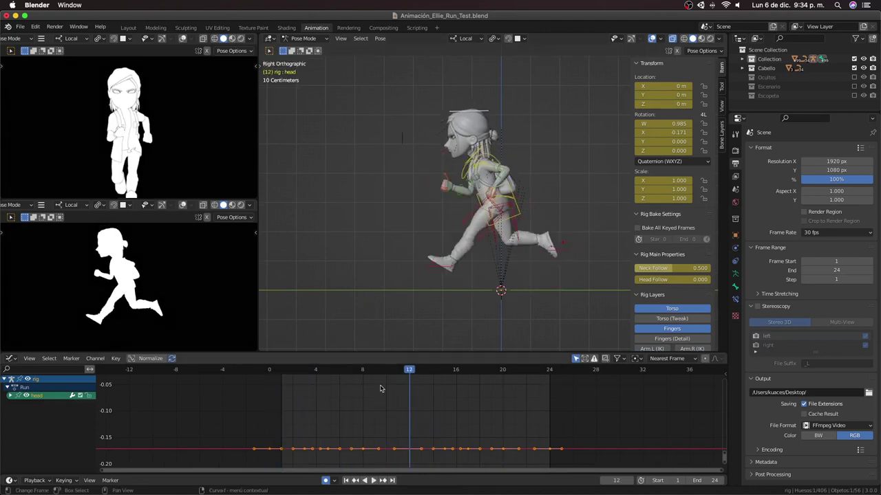
{"action": "left_click_drag", "start_coordinate": [276, 370], "coordinate": [305, 377]}
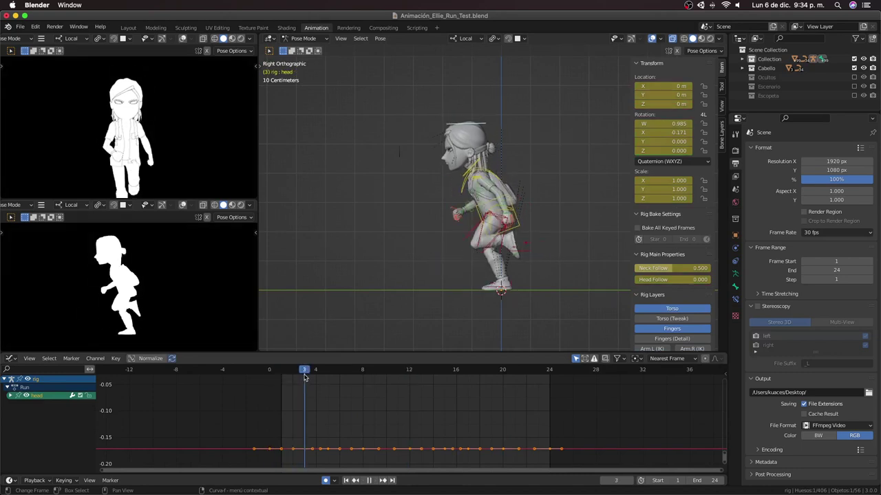
{"action": "left_click", "coordinate": [315, 435]}
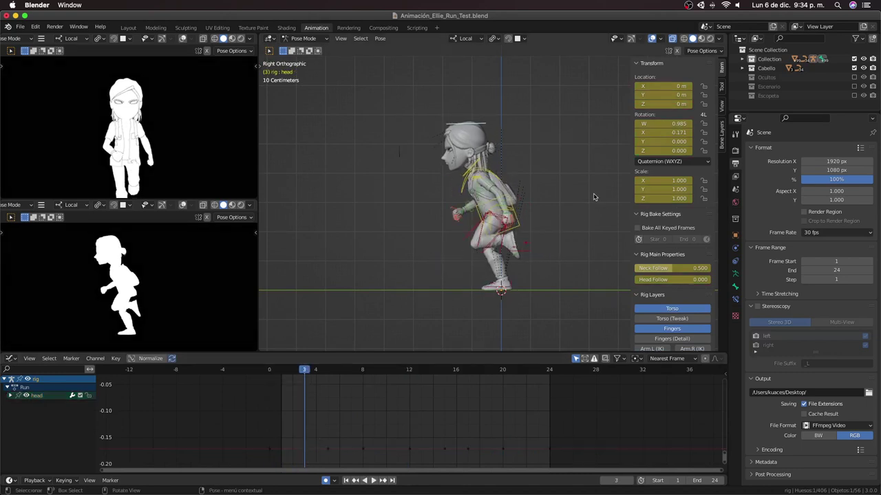
Step: Select the torso bone, pause at frame 8, and fit its Z Location curve in the graph
{"action": "left_click", "coordinate": [519, 228]}
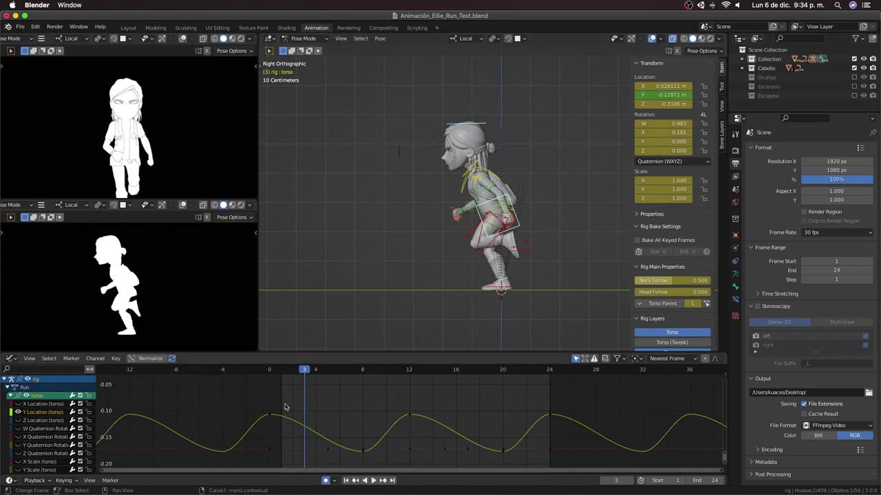
{"action": "key", "text": "space"}
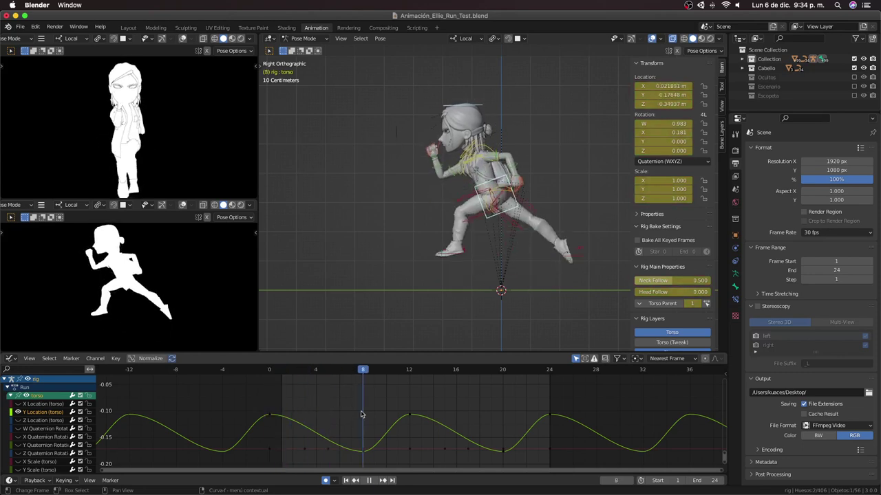
{"action": "key", "text": "space"}
{"action": "left_click", "coordinate": [19, 420]}
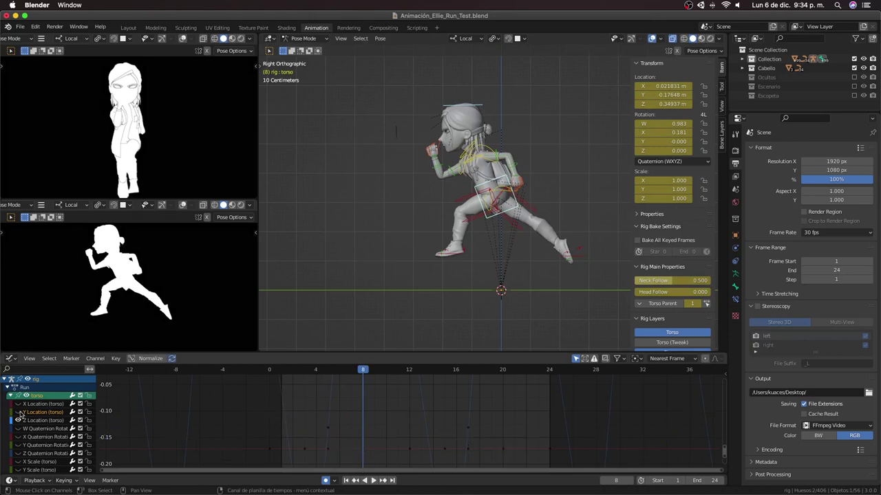
{"action": "scroll", "coordinate": [432, 434], "scroll_direction": "down", "scroll_amount": 1}
{"action": "key", "text": "Home"}
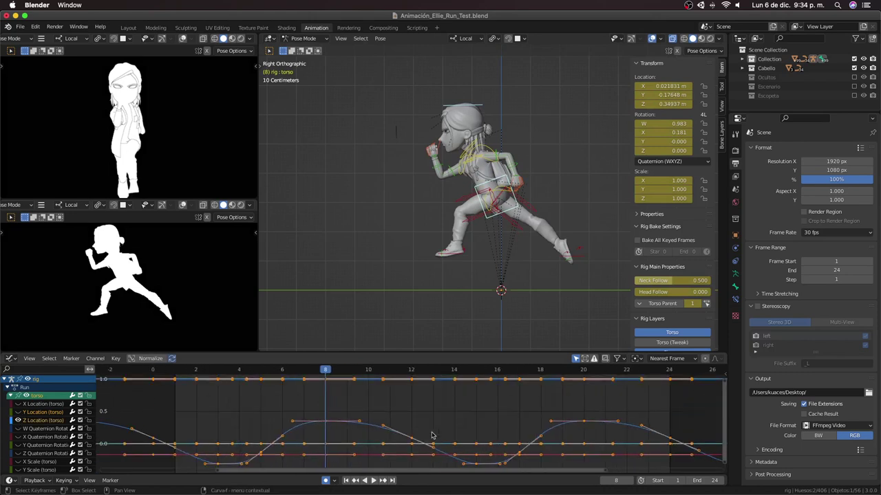
Step: Deselect the torso keys, replay the cycle, then select the head bone
{"action": "left_click", "coordinate": [216, 383]}
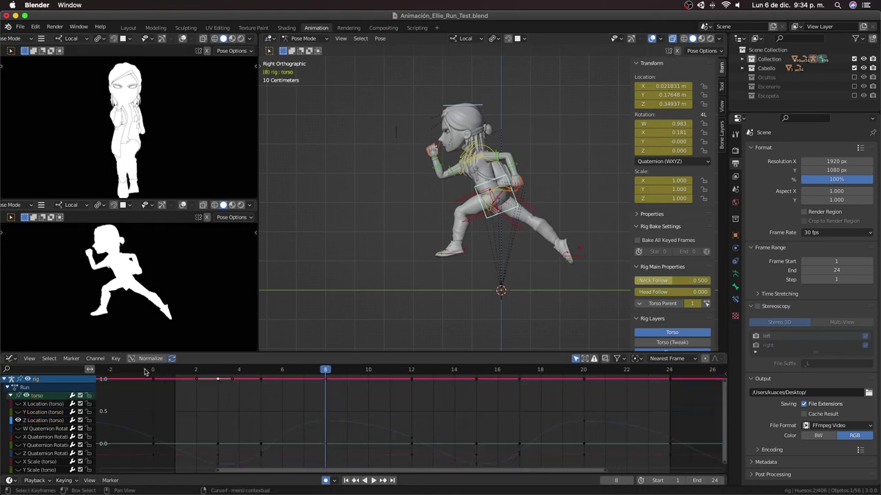
{"action": "key", "text": "space"}
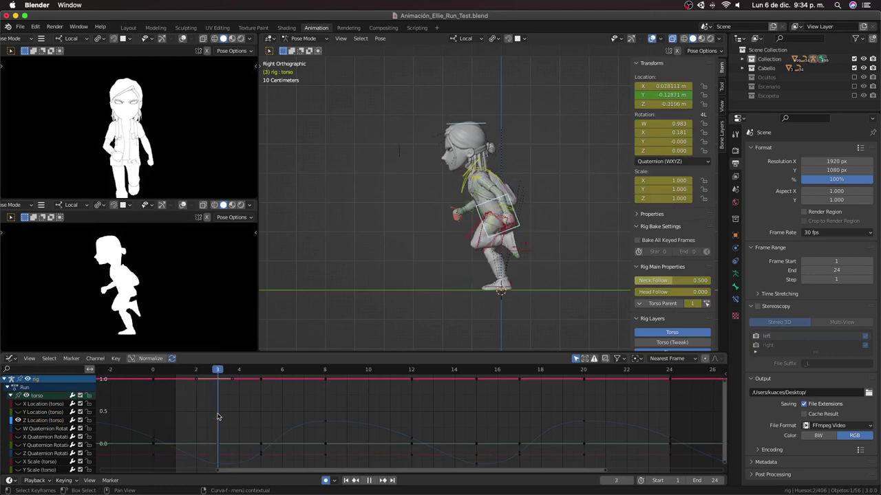
{"action": "key", "text": "space"}
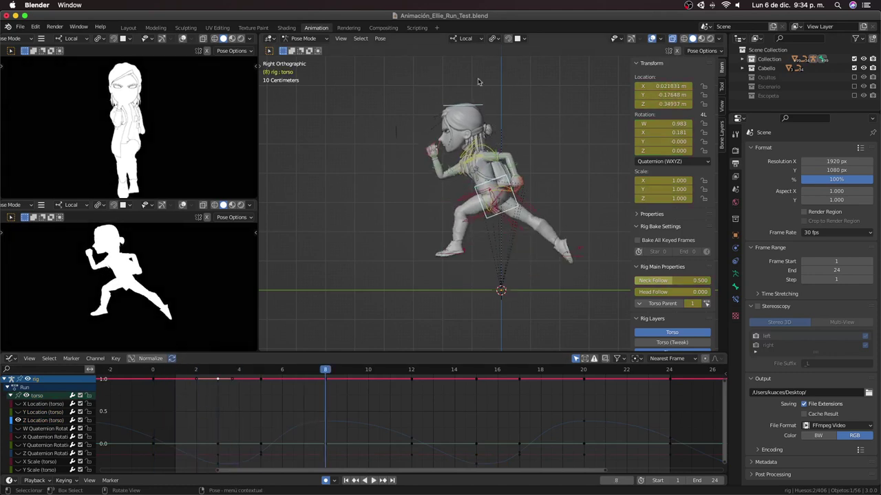
{"action": "left_click", "coordinate": [491, 99]}
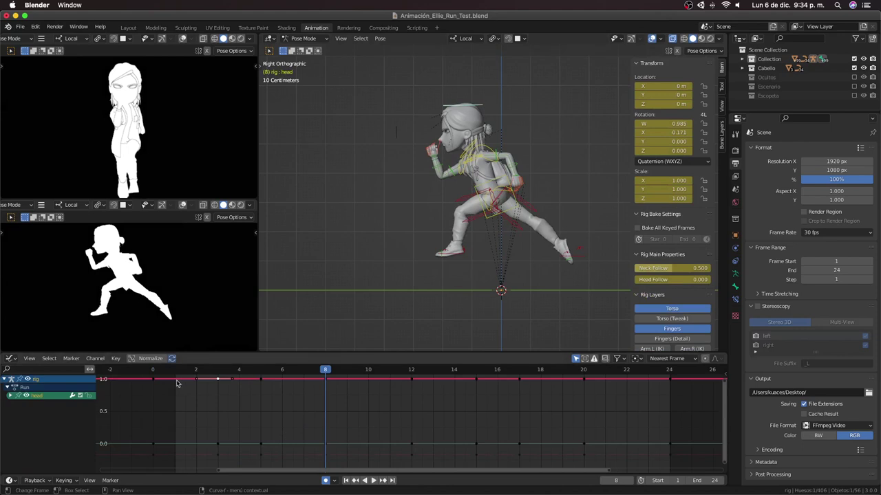
Step: Rotate and key the head bone at frames 3 and 8
{"action": "left_click", "coordinate": [165, 371]}
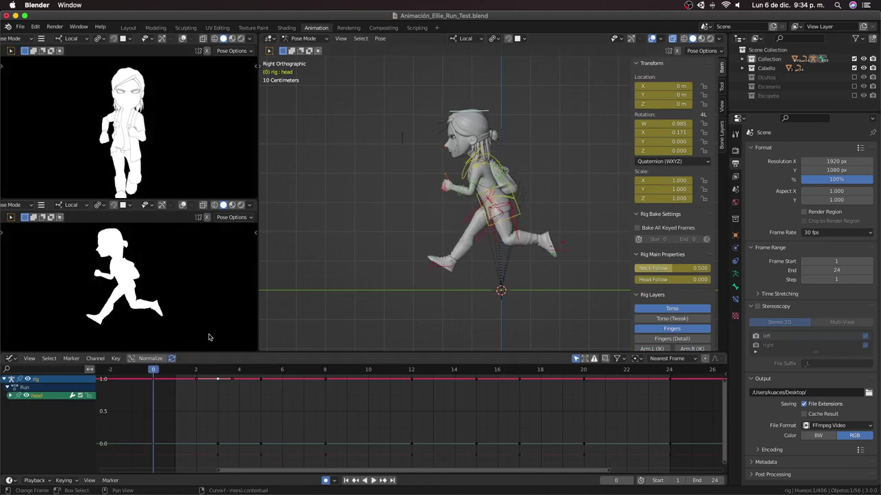
{"action": "left_click", "coordinate": [220, 373]}
{"action": "key", "text": "r"}
{"action": "left_click", "coordinate": [374, 244]}
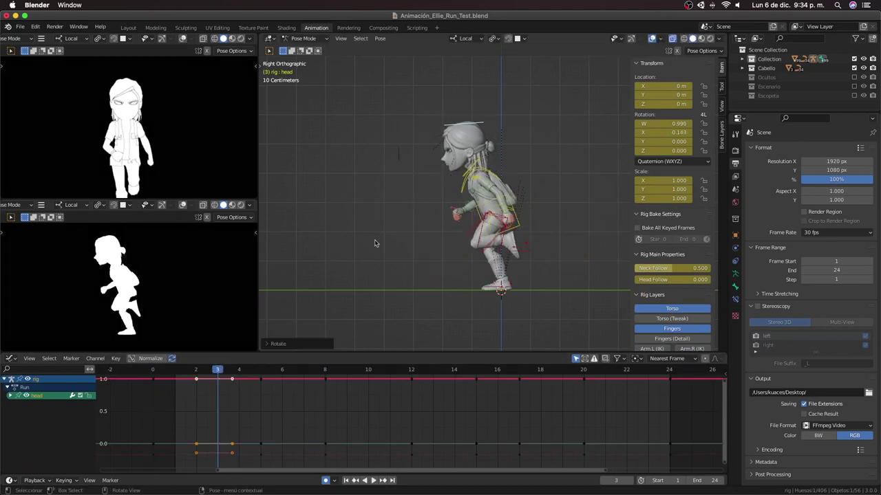
{"action": "left_click", "coordinate": [323, 372]}
{"action": "key", "text": "r"}
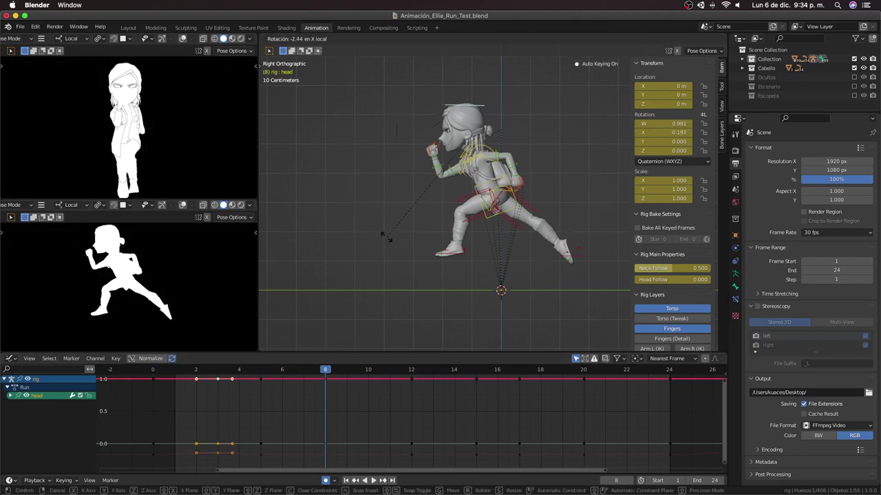
{"action": "left_click", "coordinate": [386, 231]}
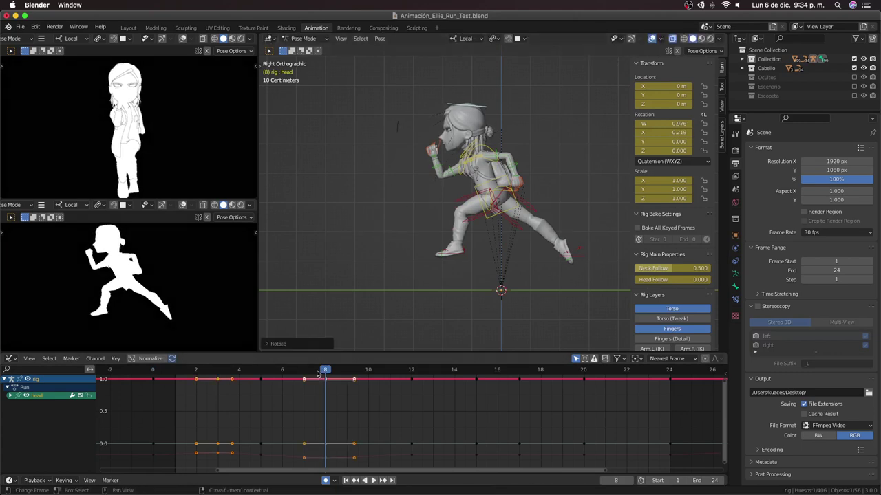
Step: Isolate the head's red rotation curve and fit it in the Graph Editor
{"action": "left_click", "coordinate": [292, 419]}
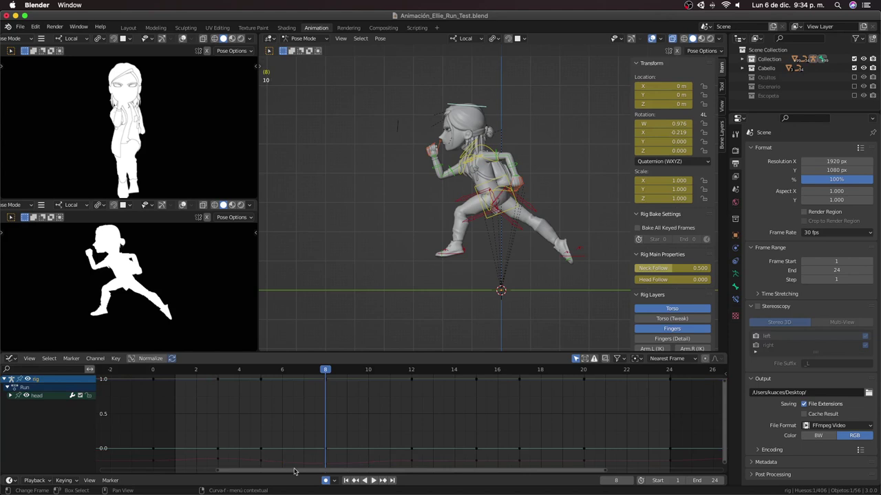
{"action": "left_click", "coordinate": [325, 462]}
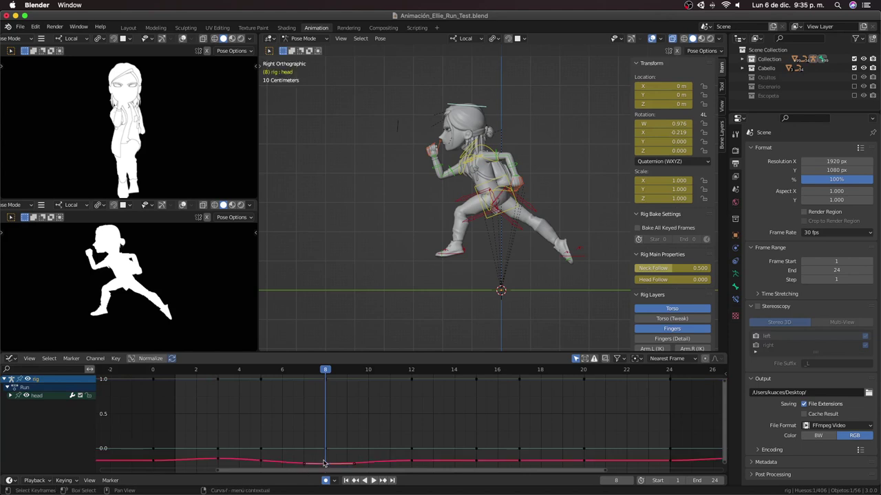
{"action": "key", "text": "KP_Decimal"}
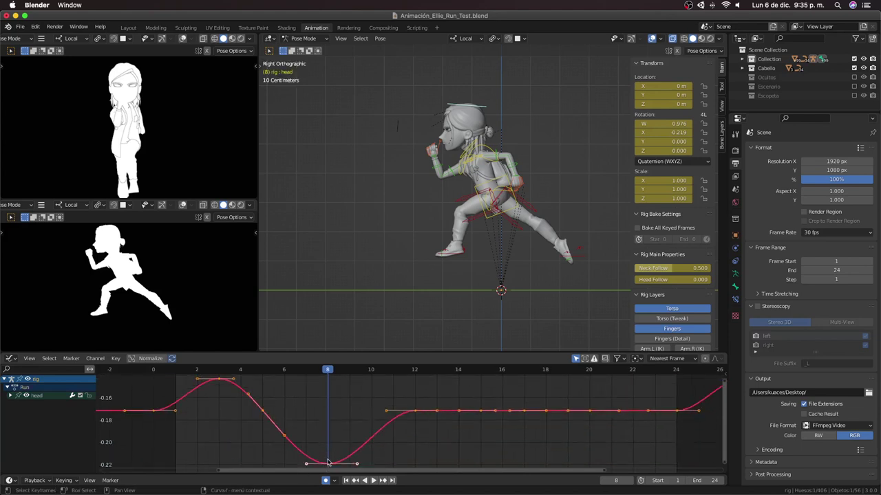
{"action": "scroll", "coordinate": [337, 454], "scroll_direction": "down", "scroll_amount": 3}
{"action": "left_click", "coordinate": [345, 445]}
Step: Duplicate the peak and trough keys about 12 frames later, then play to review the wave
{"action": "left_click", "coordinate": [291, 396]}
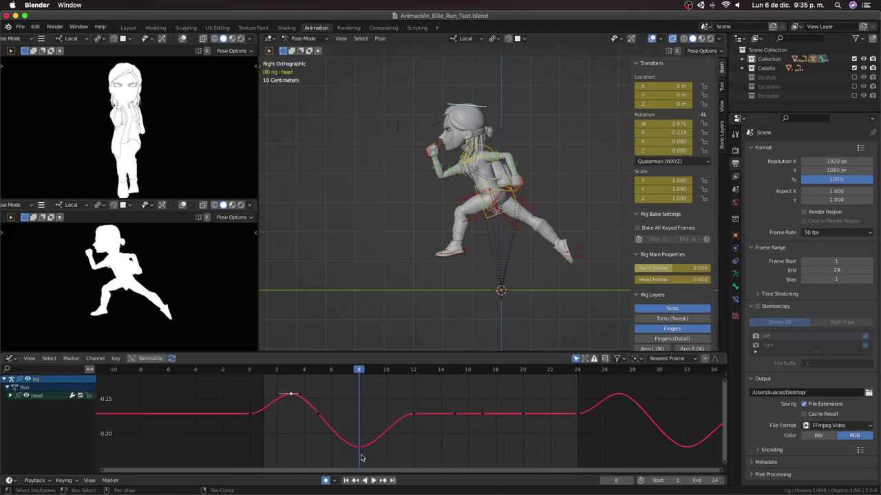
{"action": "key", "text": "shift+d"}
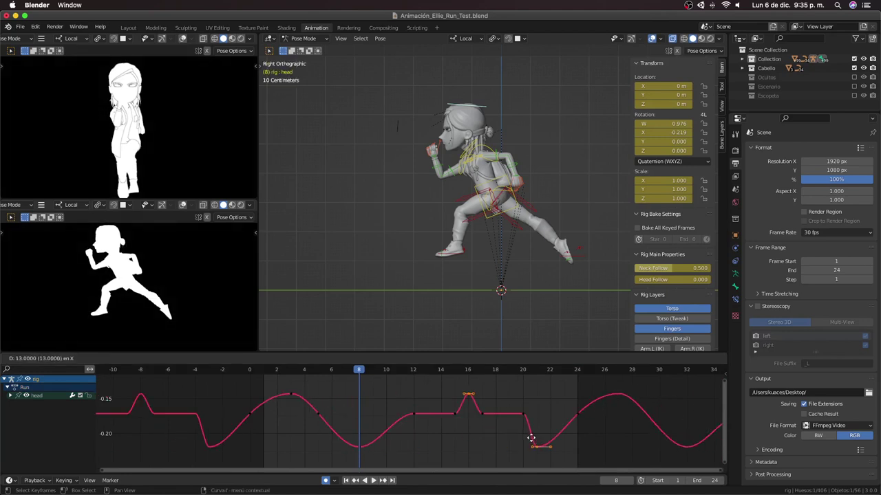
{"action": "right_click", "coordinate": [524, 440]}
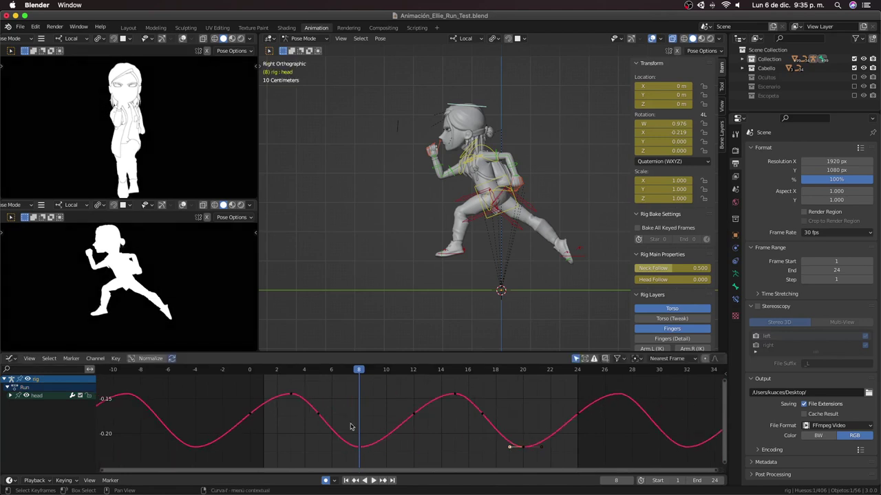
{"action": "left_click_drag", "start_coordinate": [286, 410], "coordinate": [534, 422]}
{"action": "key", "text": "space"}
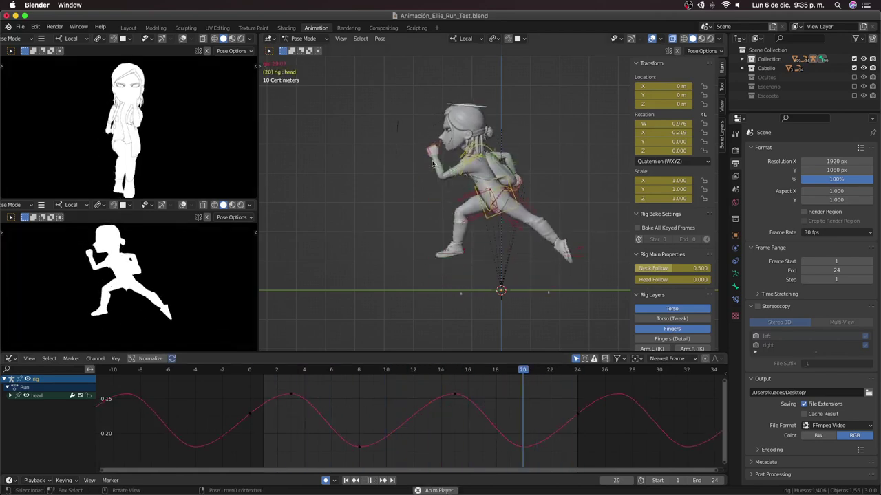
{"action": "key", "text": "space"}
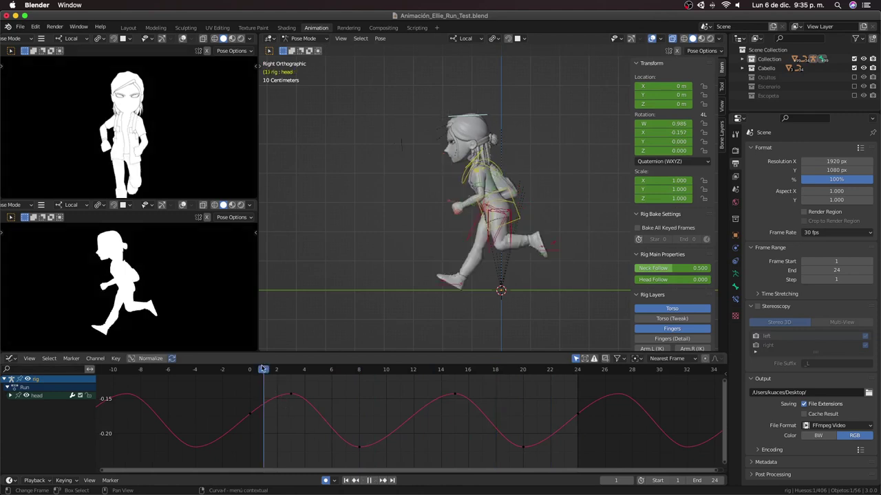
{"action": "left_click_drag", "start_coordinate": [275, 370], "coordinate": [250, 370]}
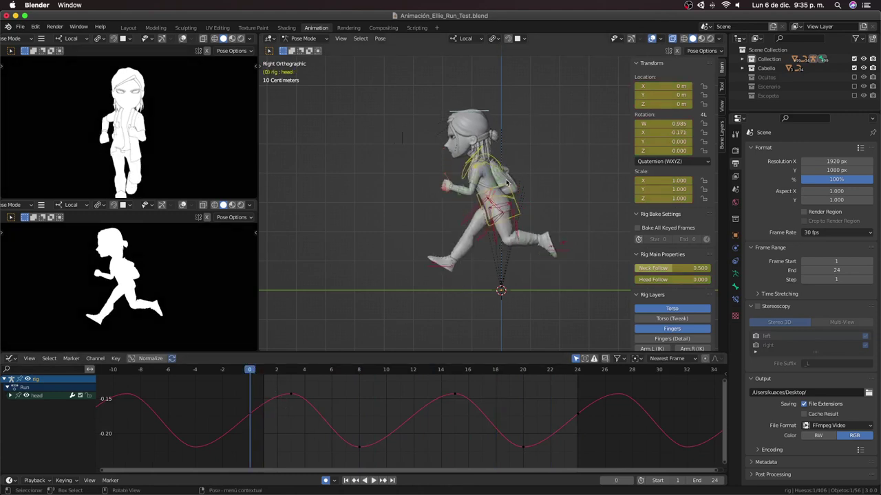
Step: Switch the viewport shading to Material Preview to show the character's textures
{"action": "left_click", "coordinate": [701, 39]}
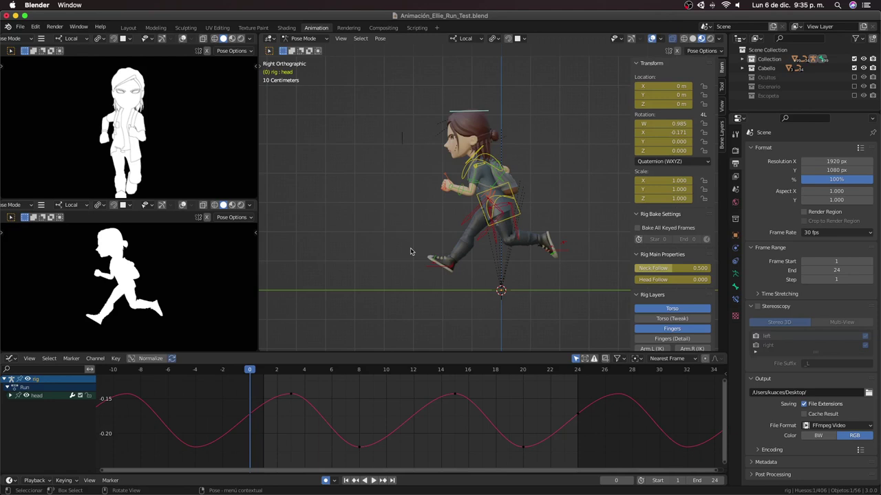
Step: Shift all head rotation keys 2 frames later in time and play to check timing
{"action": "key", "text": "a"}
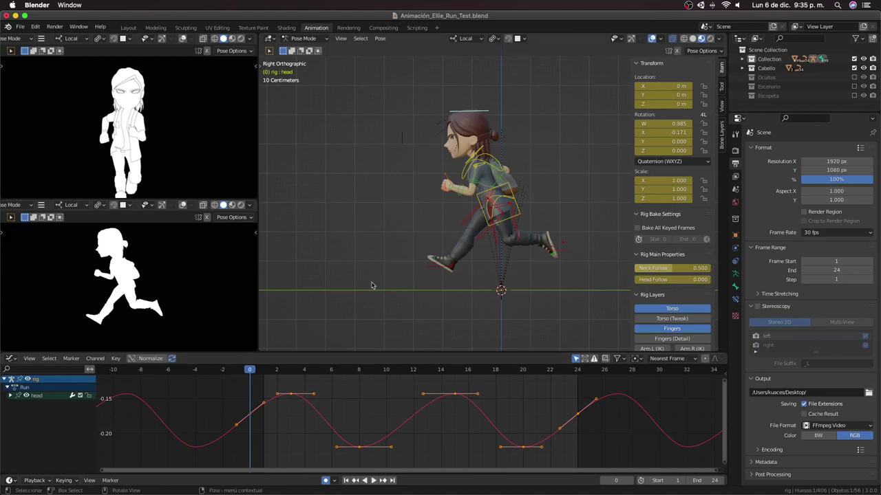
{"action": "key", "text": "space"}
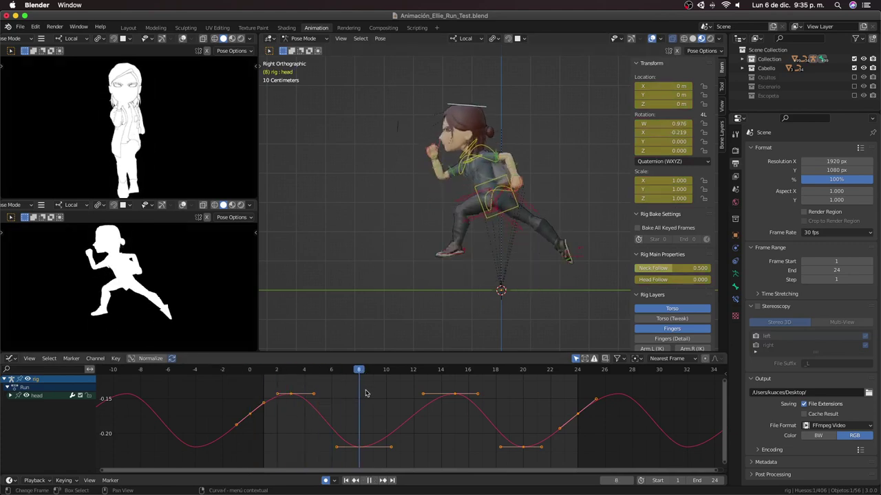
{"action": "key", "text": "Escape"}
{"action": "key", "text": "g"}
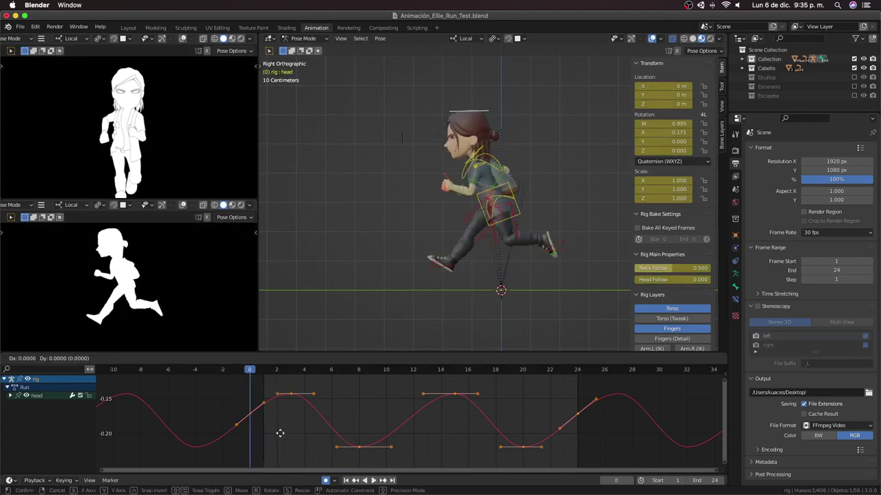
{"action": "key", "text": "x"}
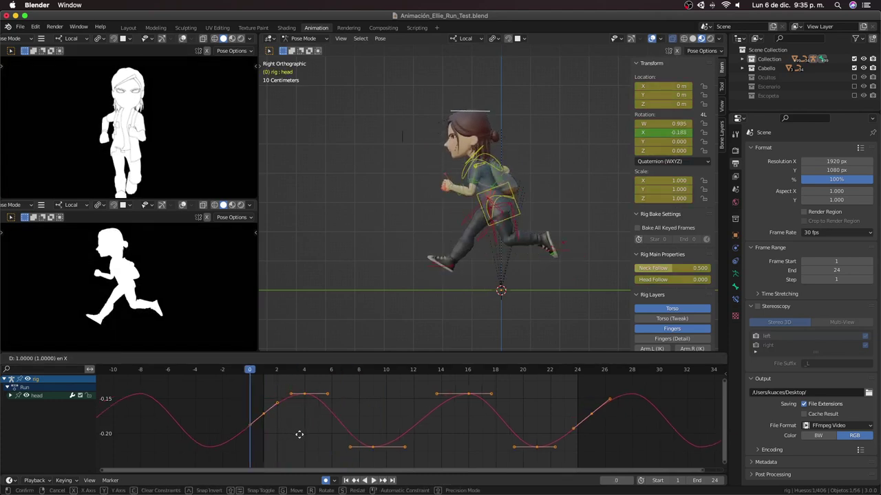
{"action": "key", "text": "2"}
{"action": "key", "text": "Return"}
{"action": "key", "text": "space"}
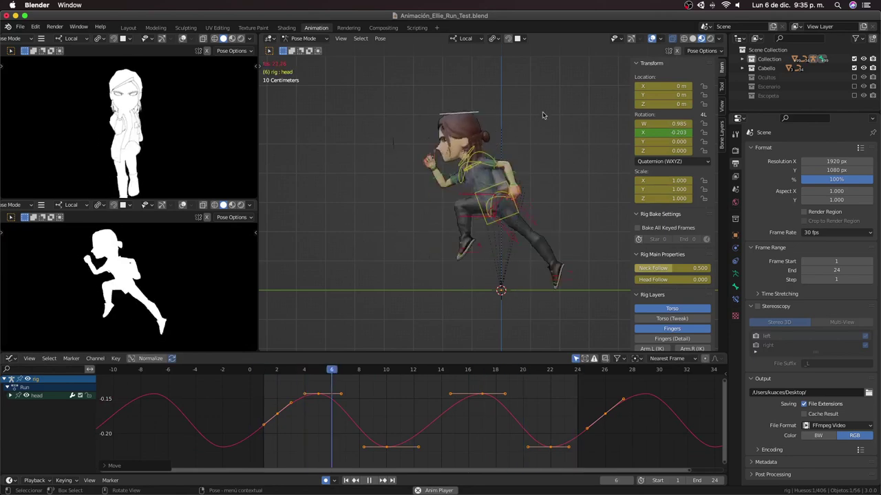
{"action": "key", "text": "space"}
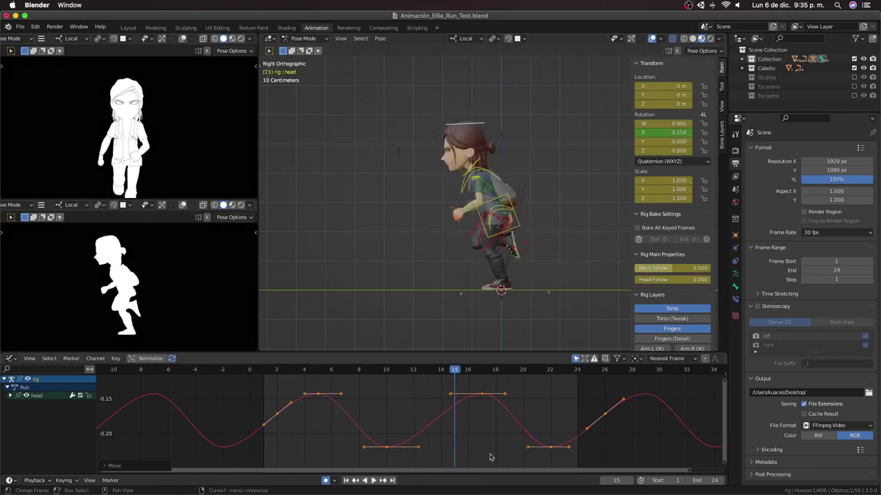
Step: Scale the head curve values down to about 0.78 and replay the run cycle
{"action": "key", "text": "s"}
{"action": "key", "text": "y"}
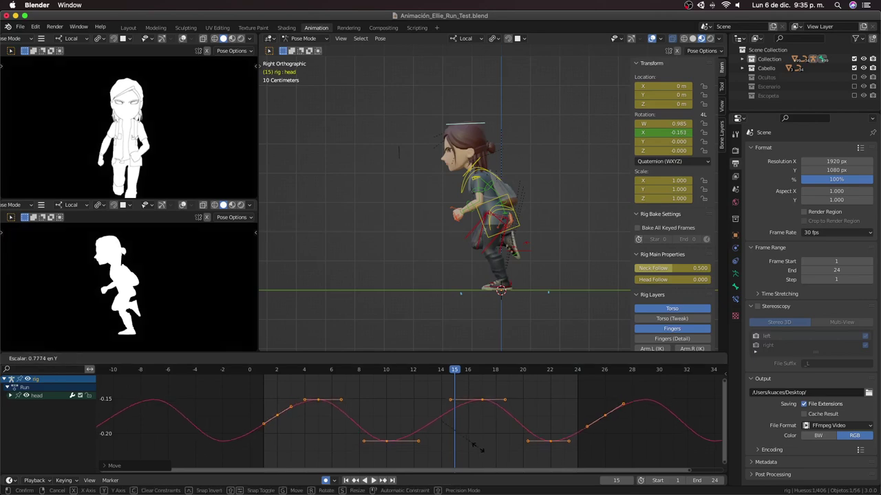
{"action": "left_click", "coordinate": [473, 443]}
{"action": "key", "text": "space"}
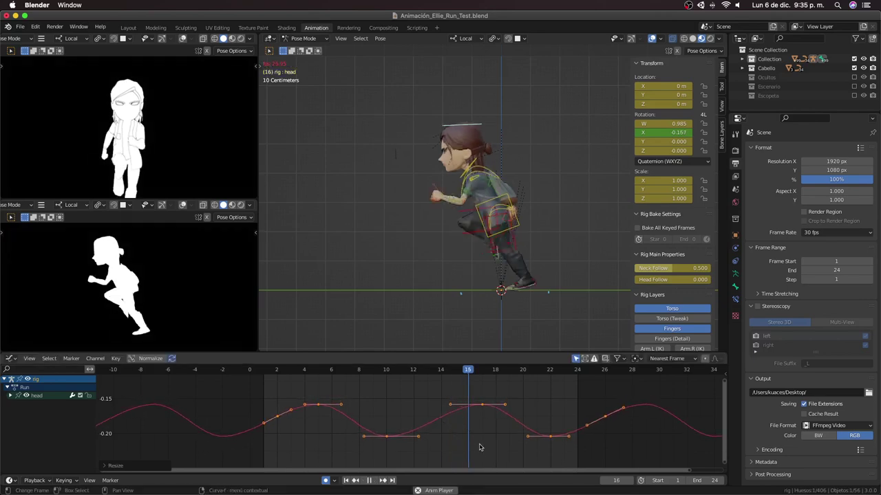
{"action": "middle_click_drag", "start_coordinate": [452, 332], "coordinate": [536, 289]}
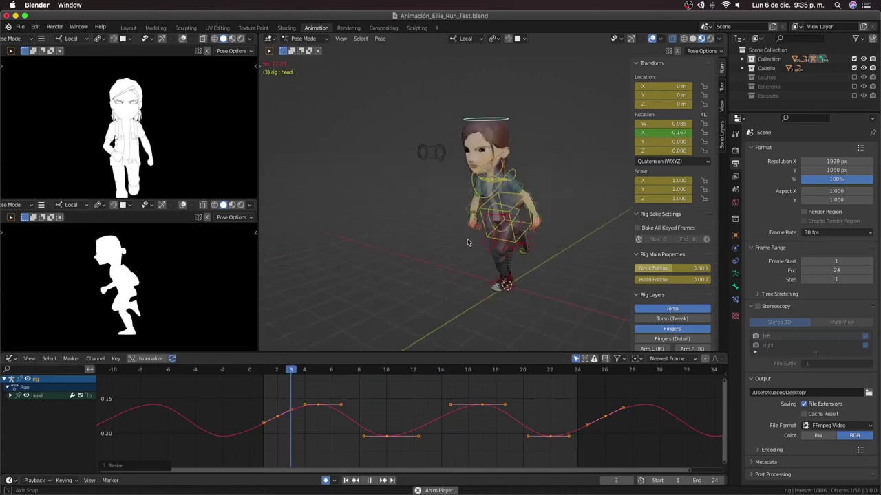
Step: Hide viewport overlays and orbit around the front of the playing textured character
{"action": "left_click", "coordinate": [630, 38]}
{"action": "key", "text": "KP_0"}
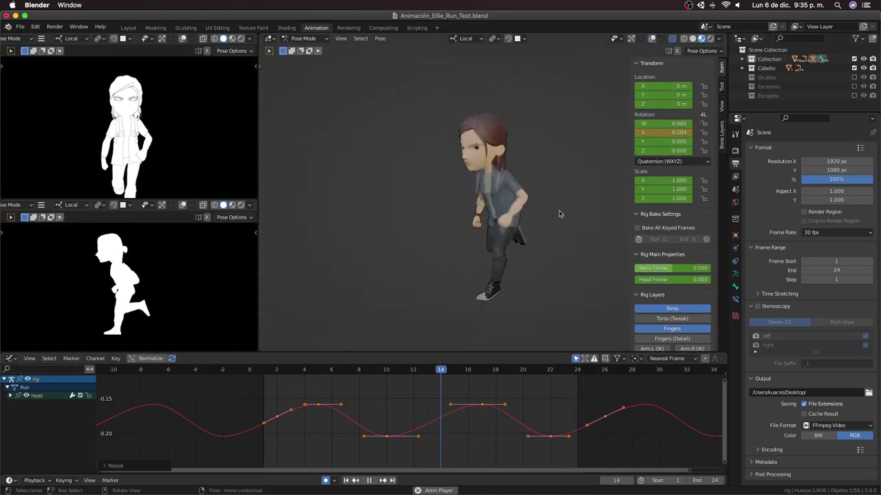
{"action": "middle_click_drag", "start_coordinate": [493, 219], "coordinate": [579, 215]}
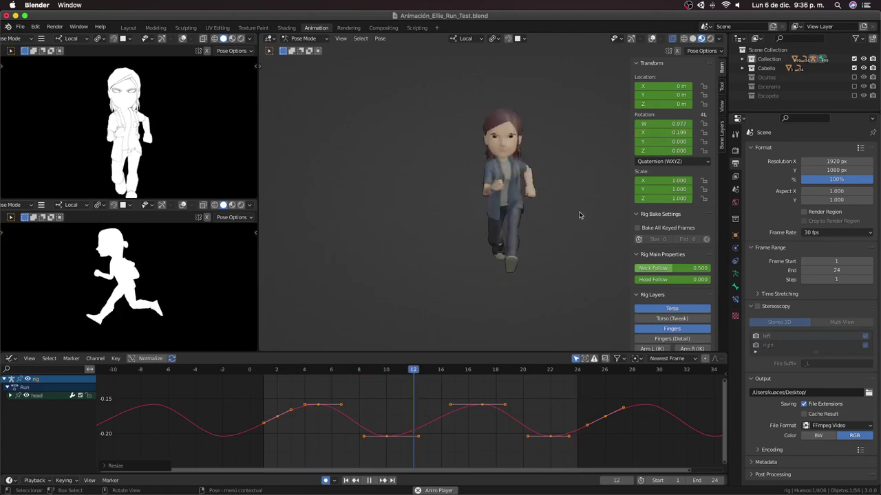
{"action": "scroll", "coordinate": [580, 216], "scroll_direction": "left", "scroll_amount": 10}
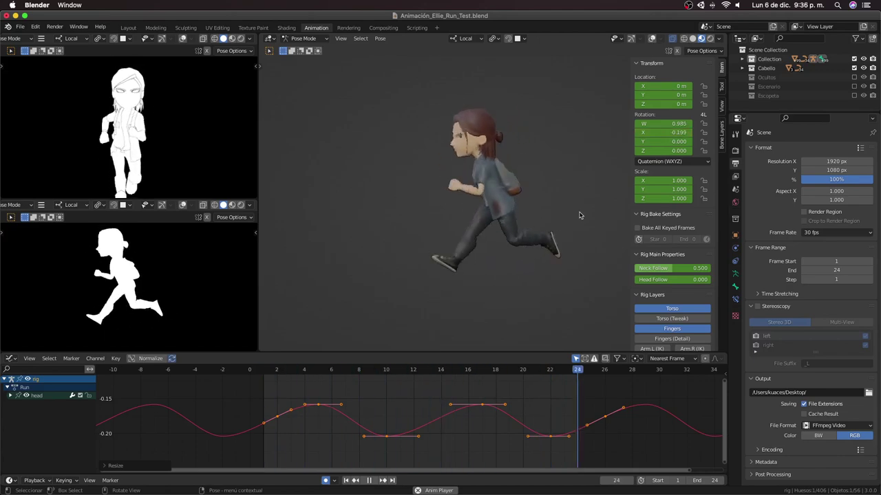
{"action": "scroll", "coordinate": [579, 215], "scroll_direction": "left", "scroll_amount": 3}
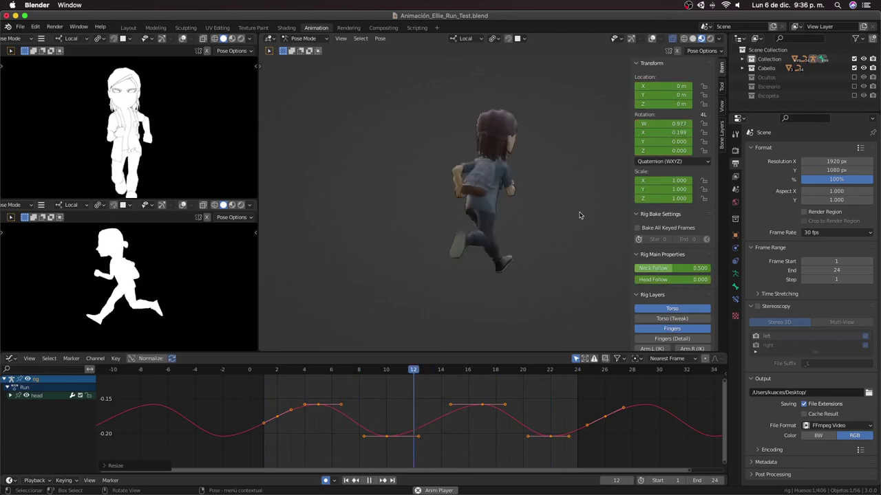